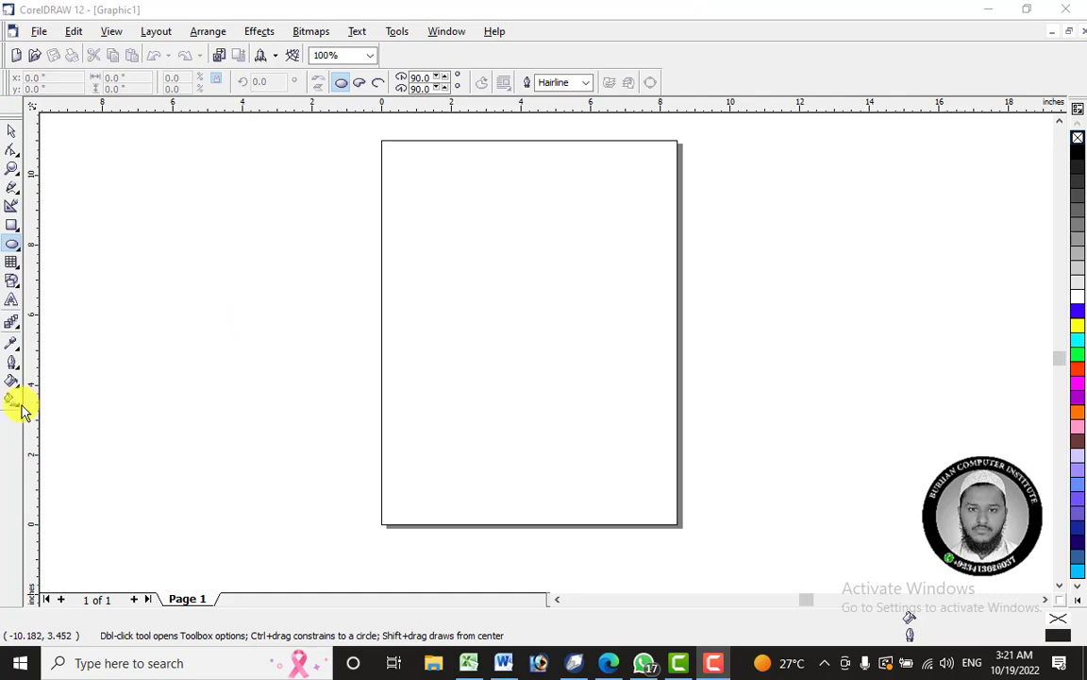
Draw a circle about 4.8 inches across with the Ellipse tool and move it onto the upper half of the page.
click(21, 408)
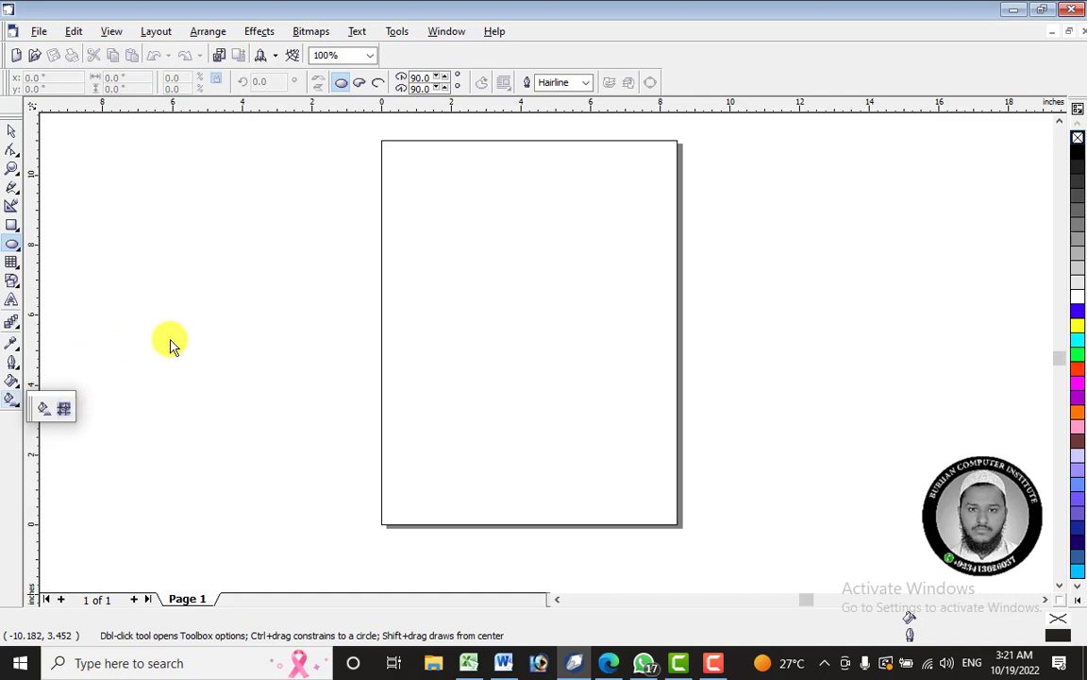
key(m)
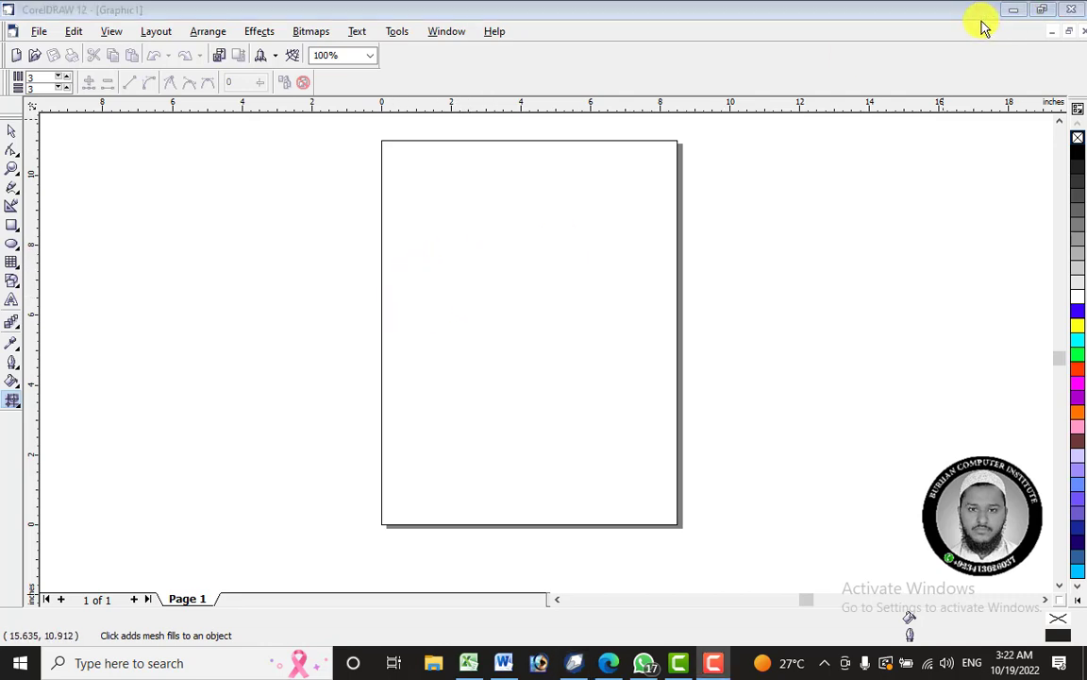
click(12, 242)
drag(255, 204, 422, 371)
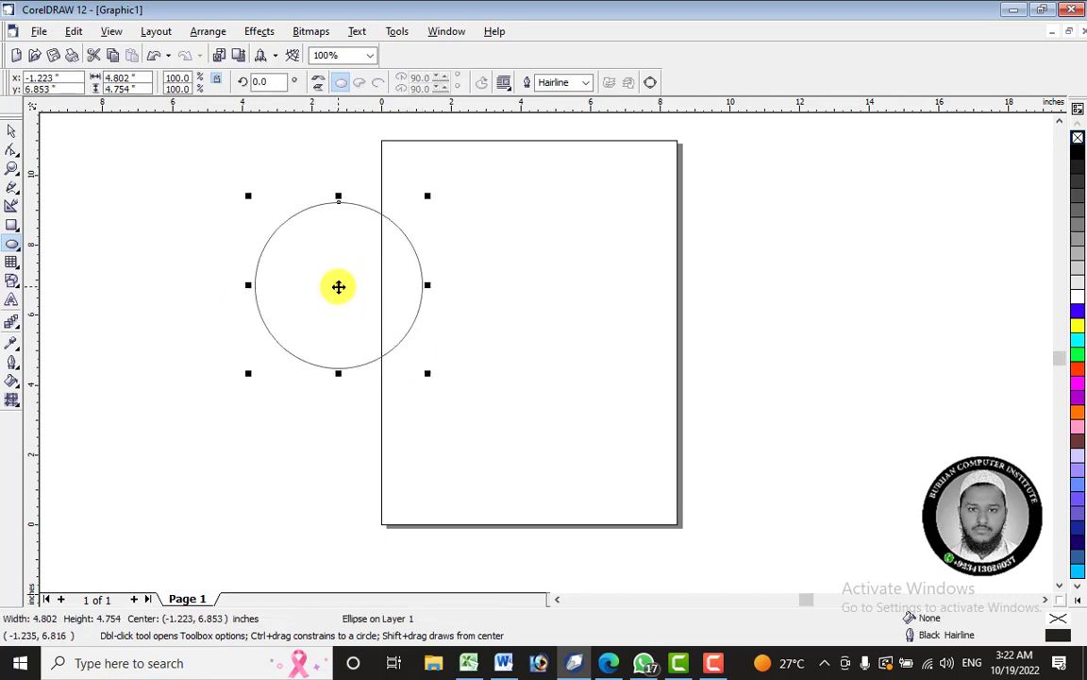
drag(338, 285, 506, 291)
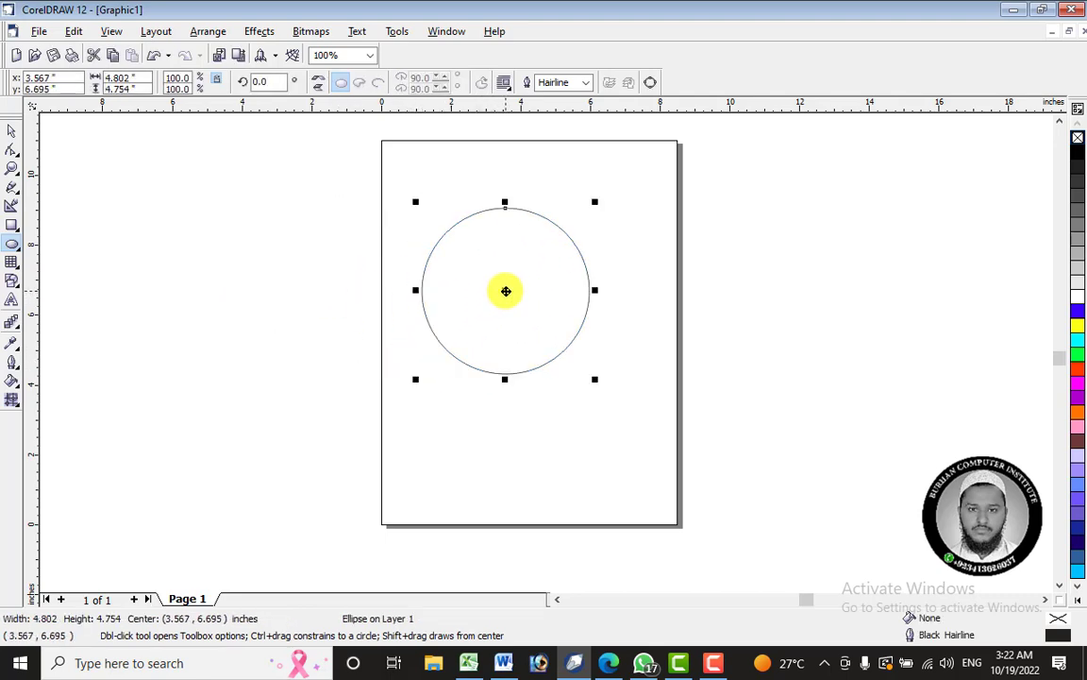
Apply a mesh fill to the circle and colour its patches blue upper left, yellow upper right, light blue lower left and brown lower right.
click(15, 403)
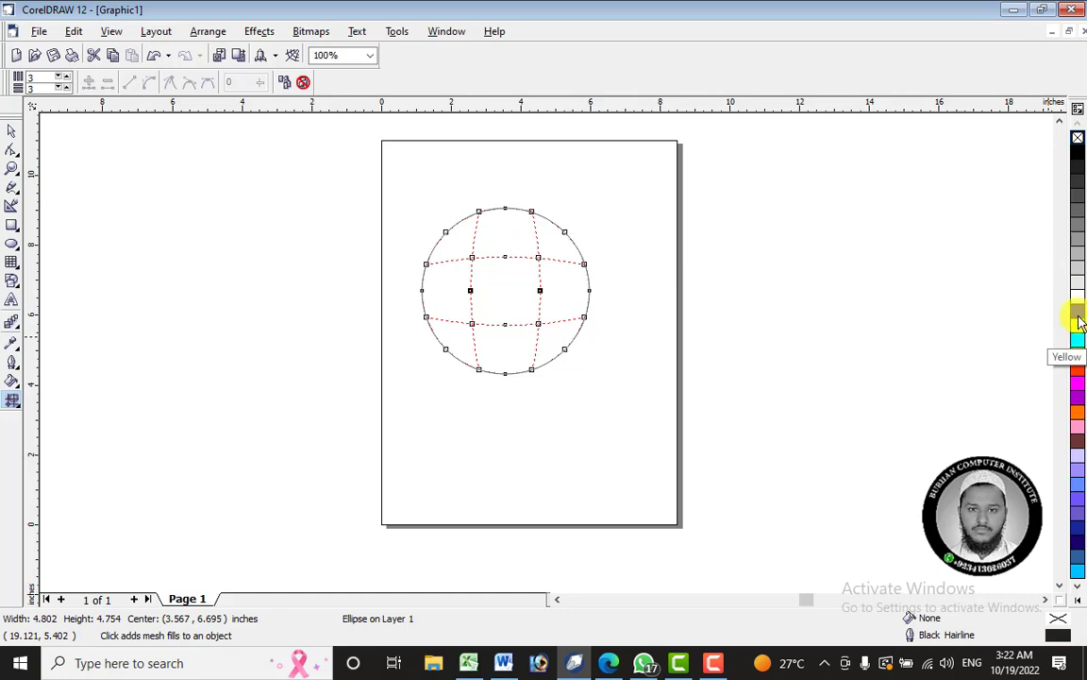
drag(1078, 318, 451, 234)
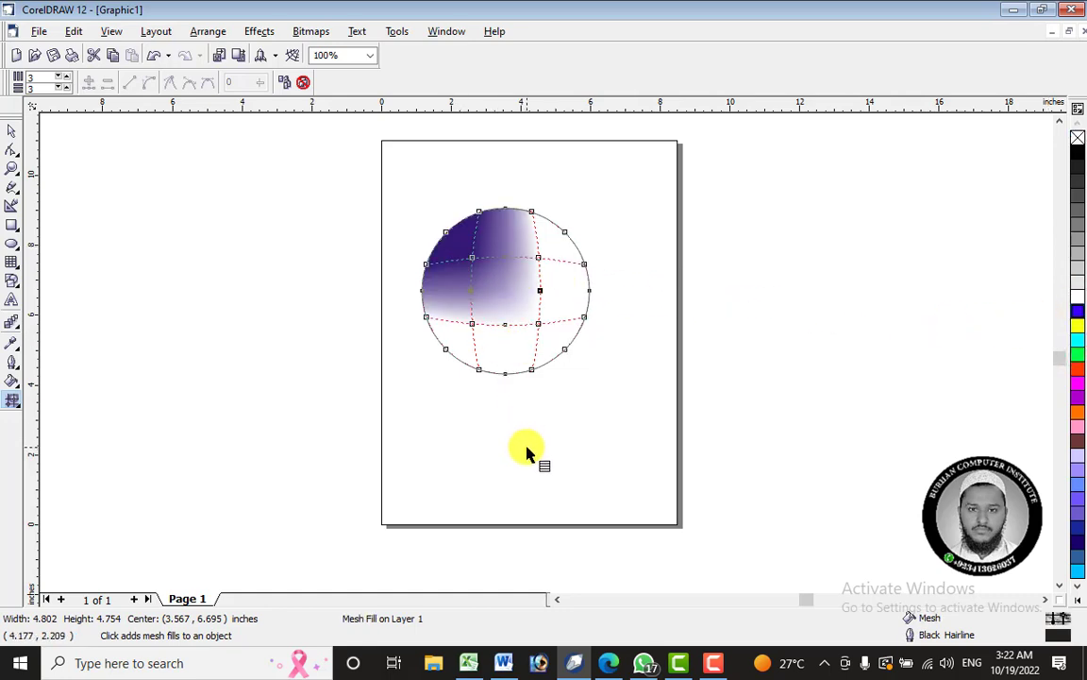
drag(1078, 413, 564, 294)
drag(1078, 519, 451, 316)
drag(1078, 302, 546, 233)
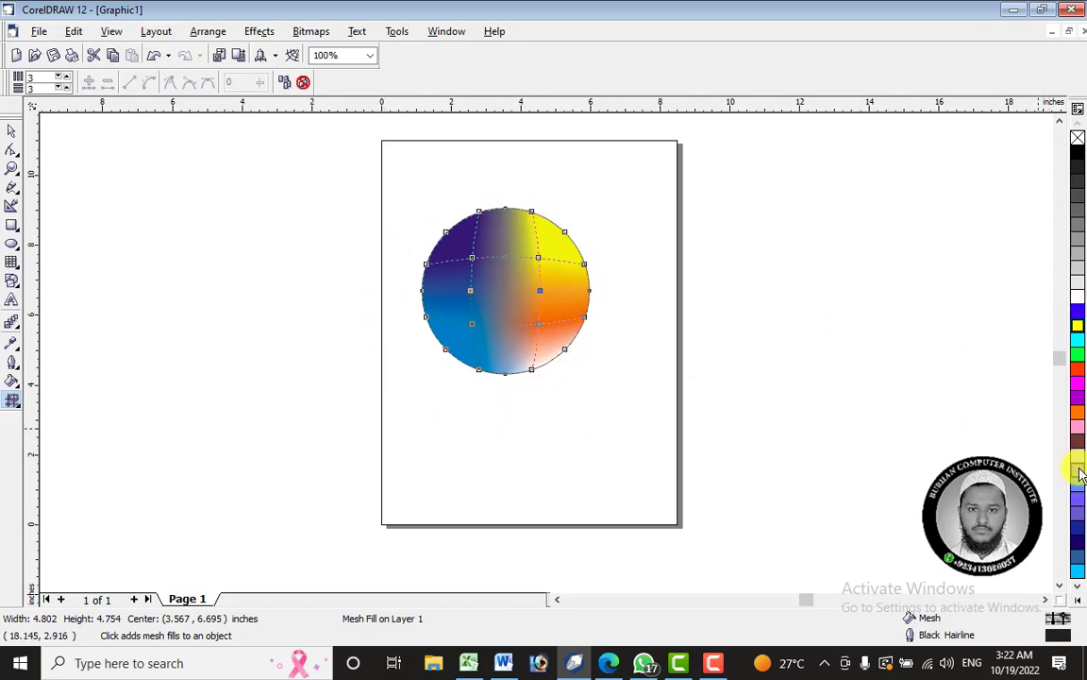
drag(1078, 442, 556, 352)
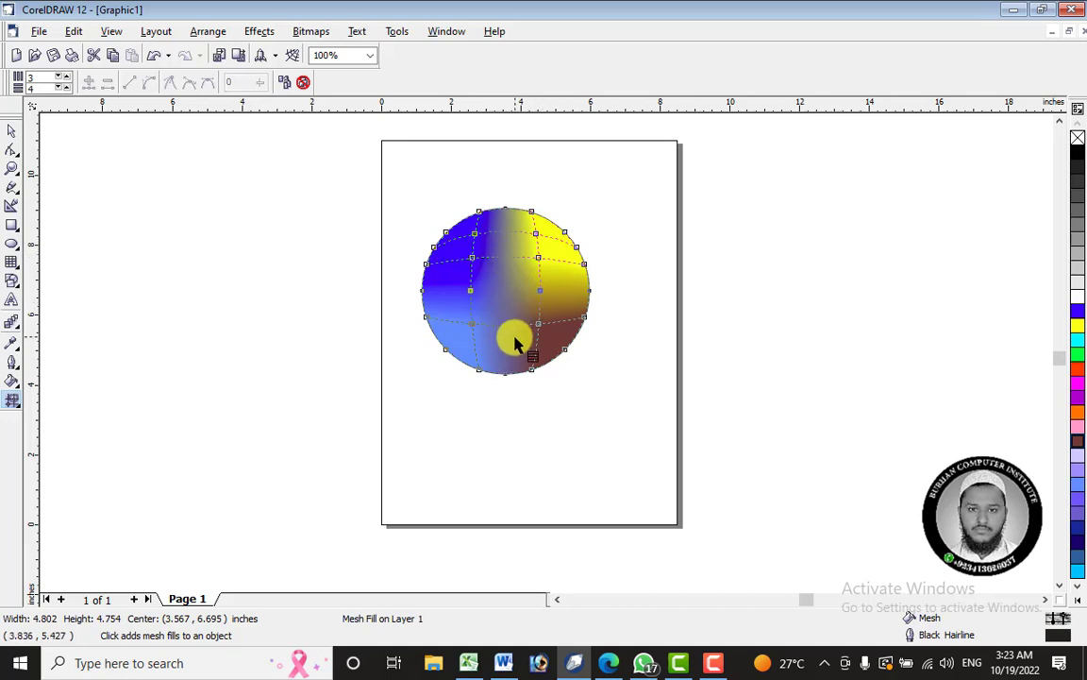
Add mesh lines inside the circle until its mesh grid has 7 columns and 6 rows.
double_click(506, 256)
double_click(453, 267)
double_click(559, 307)
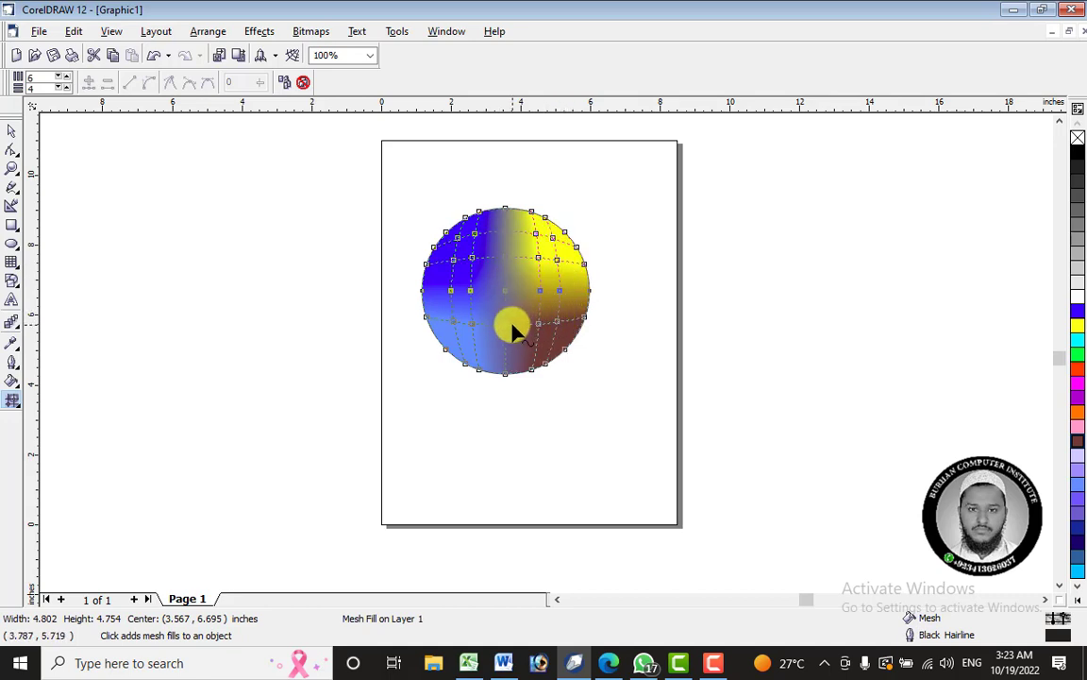
double_click(522, 325)
double_click(472, 277)
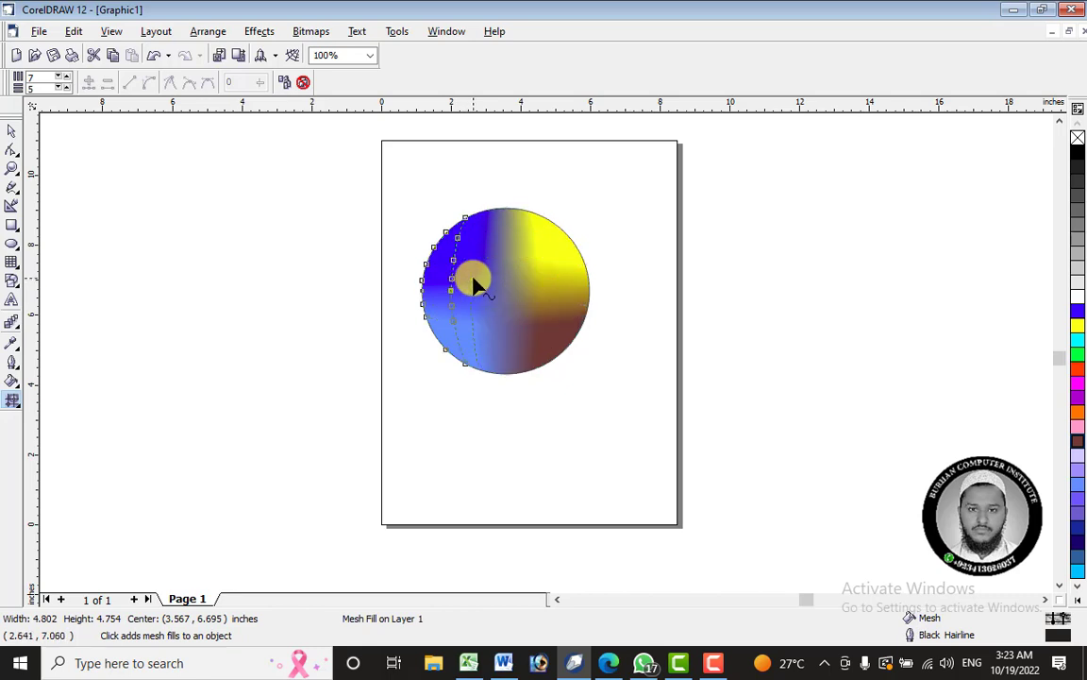
double_click(475, 284)
Colour the inner mesh patches red at the centre left, magenta below it, orange at the right and green above the orange.
drag(1079, 375, 493, 269)
drag(1079, 408, 477, 319)
drag(1079, 427, 539, 311)
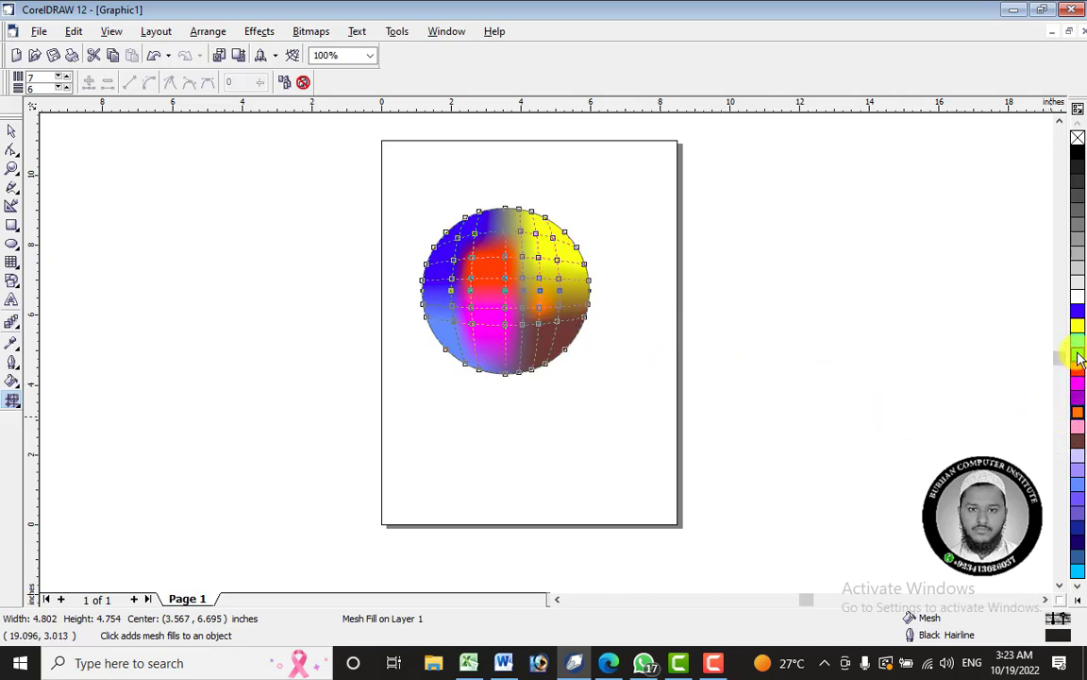
drag(1079, 354, 550, 277)
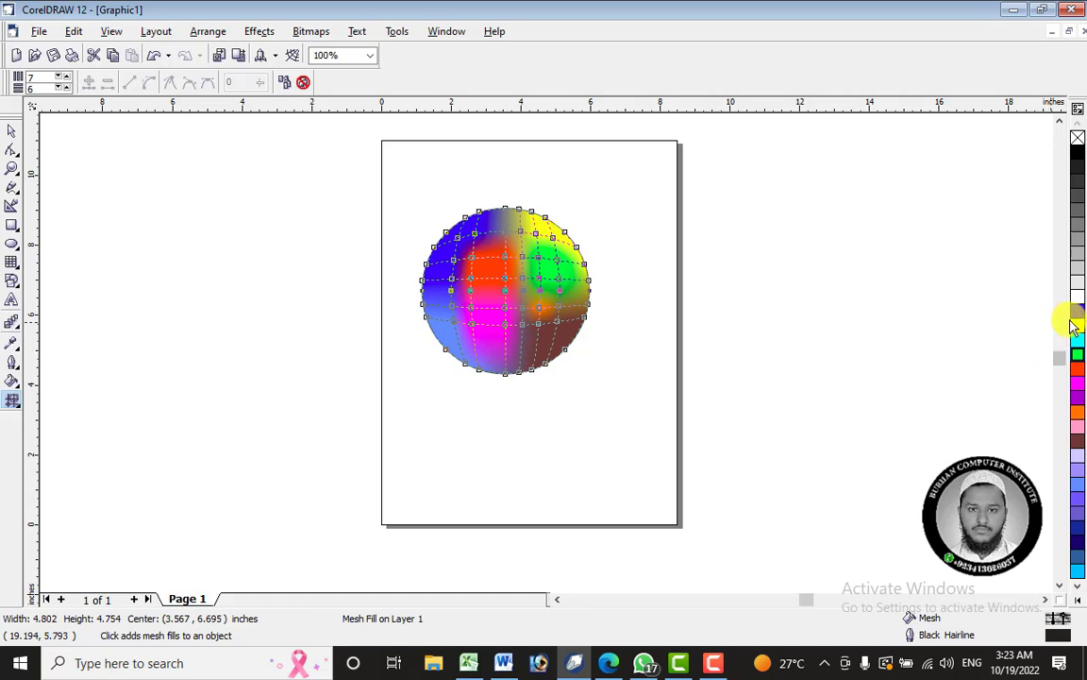
Colour the outer mesh patches light blue at the lower left and top, and dark blue at the circle's left edge.
drag(1078, 311, 517, 218)
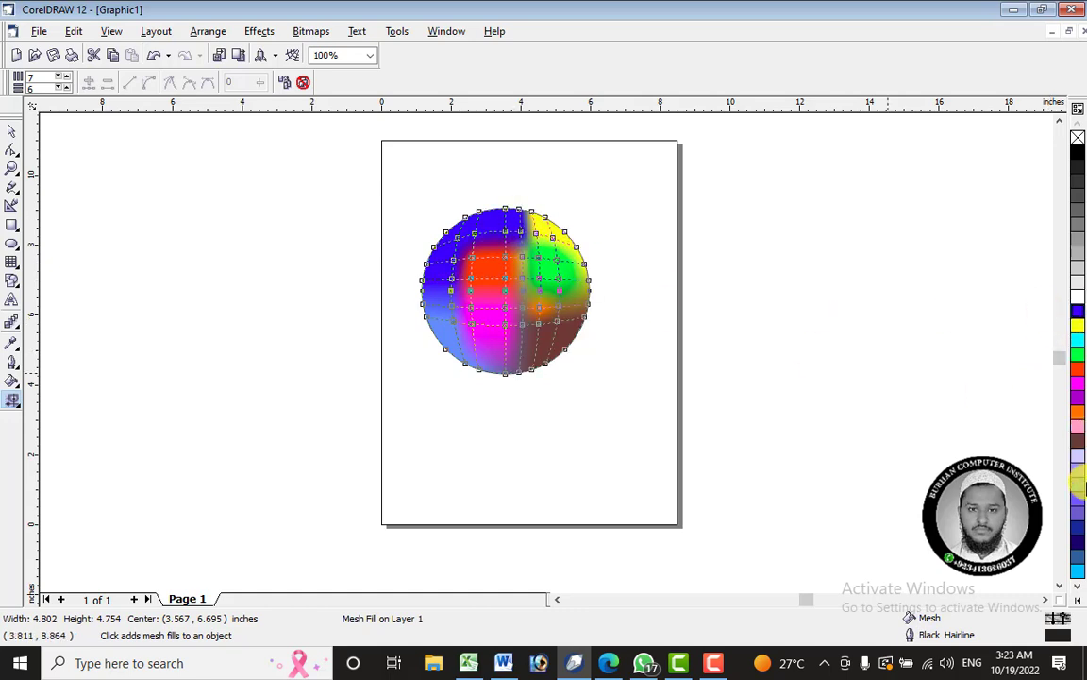
drag(1080, 487, 456, 334)
drag(1082, 546, 432, 274)
drag(1075, 477, 508, 219)
Remove the outline of the mesh-filled circle and move the circle to the upper-left part of the page.
click(11, 132)
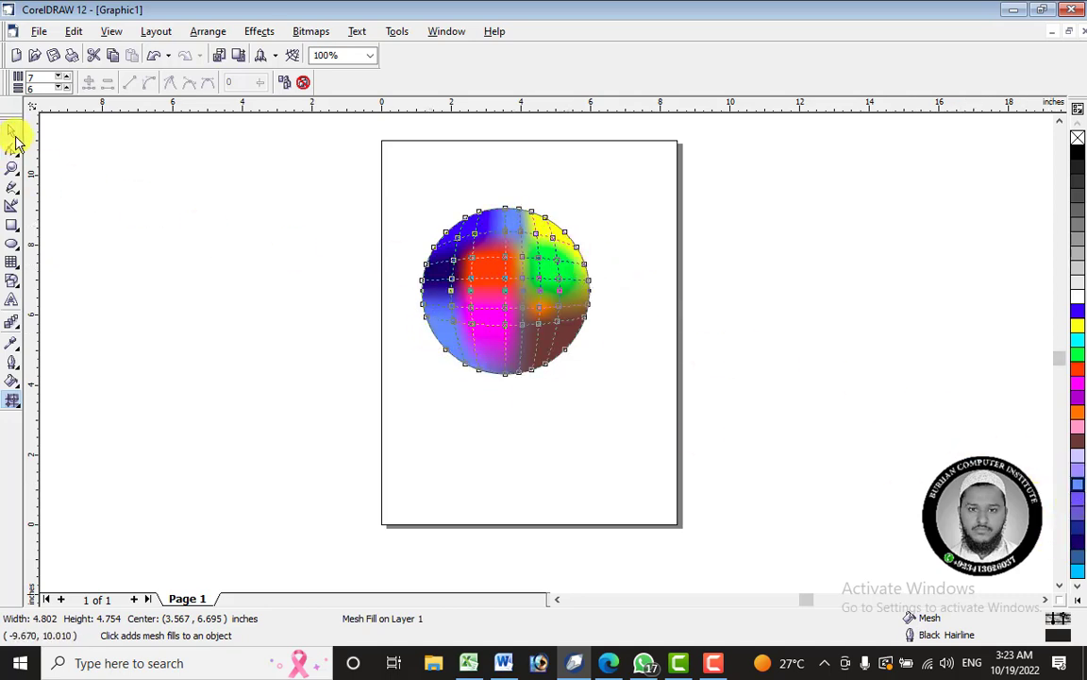
click(335, 267)
click(522, 294)
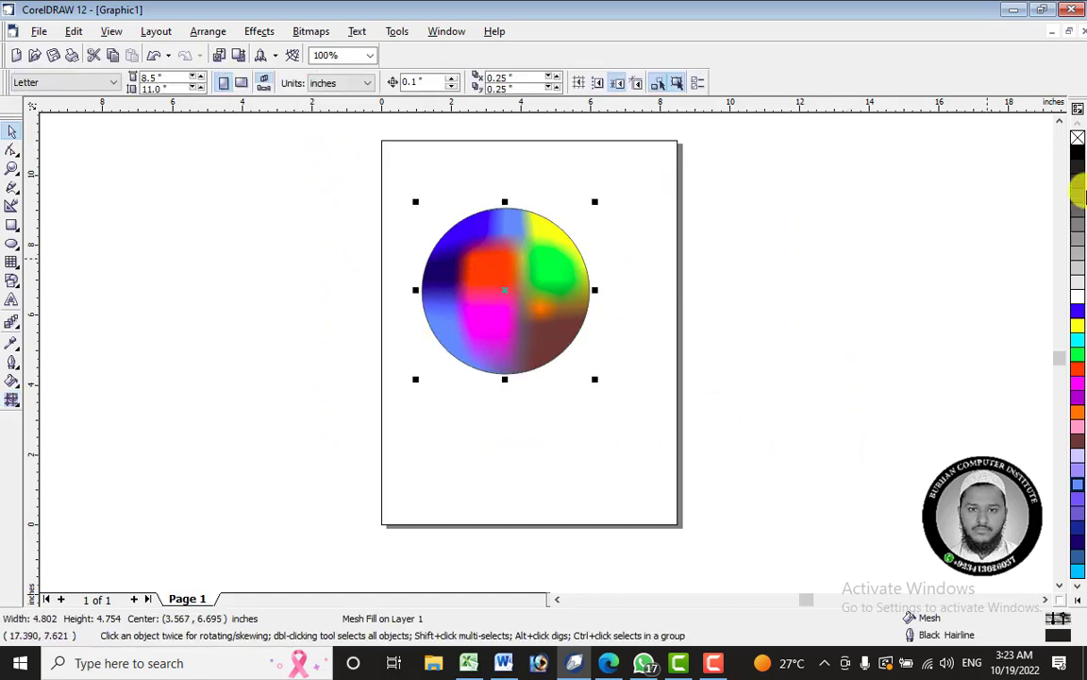
click(800, 279)
drag(347, 194, 836, 439)
drag(503, 301, 463, 271)
click(670, 383)
Move the mesh-filled circle off the page to the empty area on its right side.
click(12, 400)
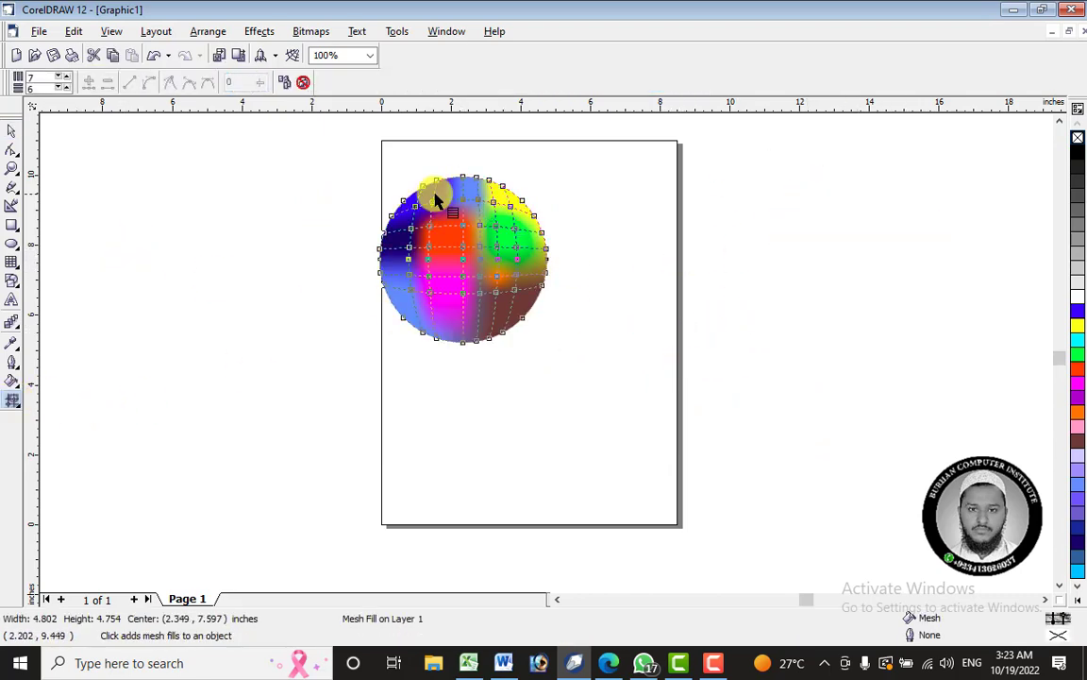
click(12, 130)
drag(386, 233, 830, 231)
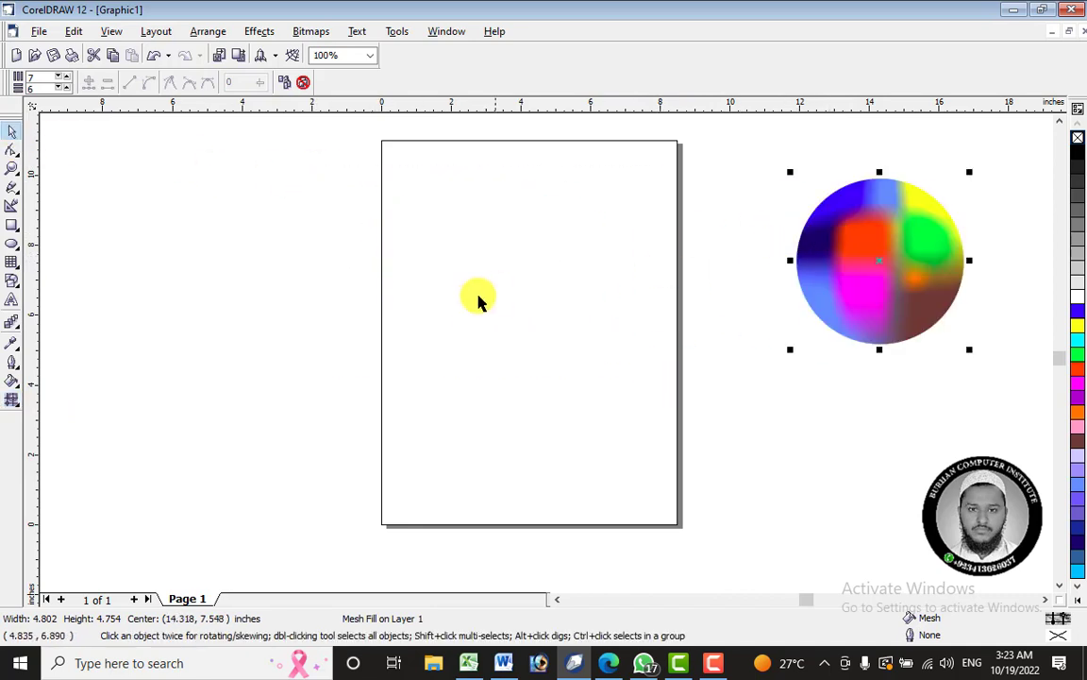
Draw an upright ellipse about 4.1 by 5.6 inches on the page and convert it to curves.
click(13, 244)
drag(410, 214, 565, 436)
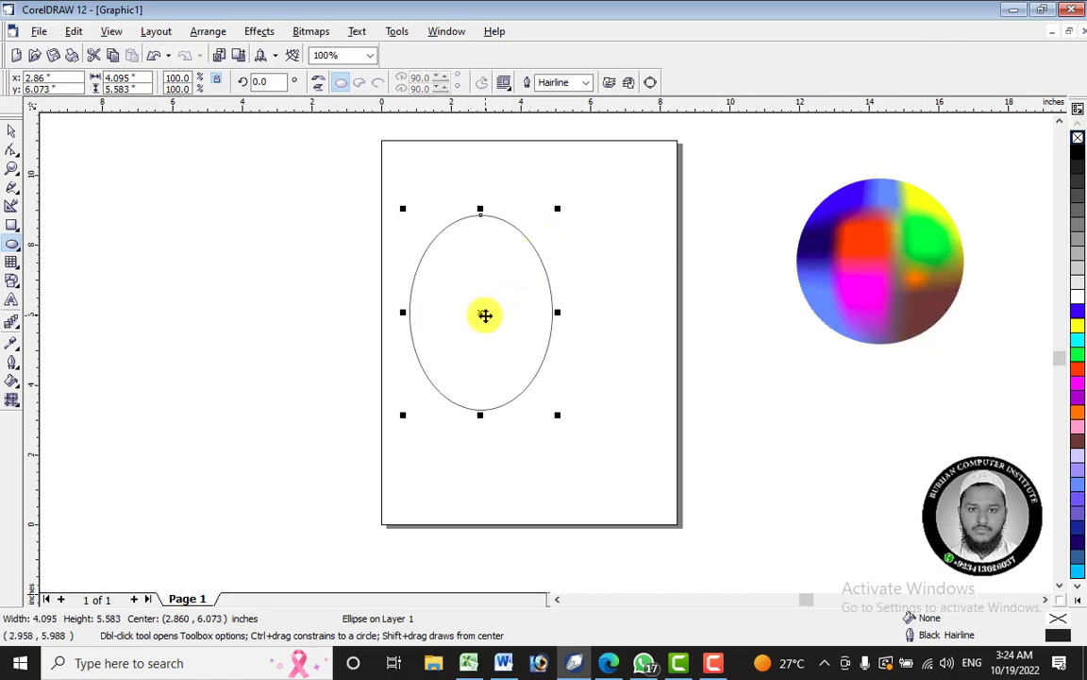
click(12, 150)
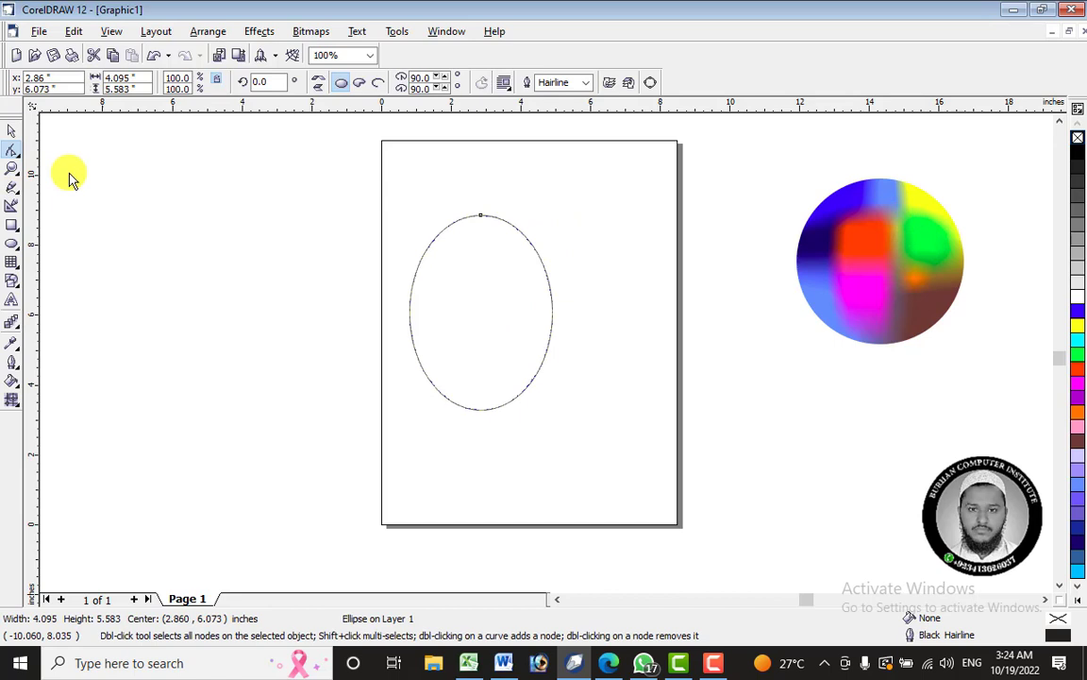
right_click(486, 258)
click(529, 267)
Reshape the ellipse into a bean by pulling its right node inward and adjusting that node's curve handles.
drag(553, 312, 500, 311)
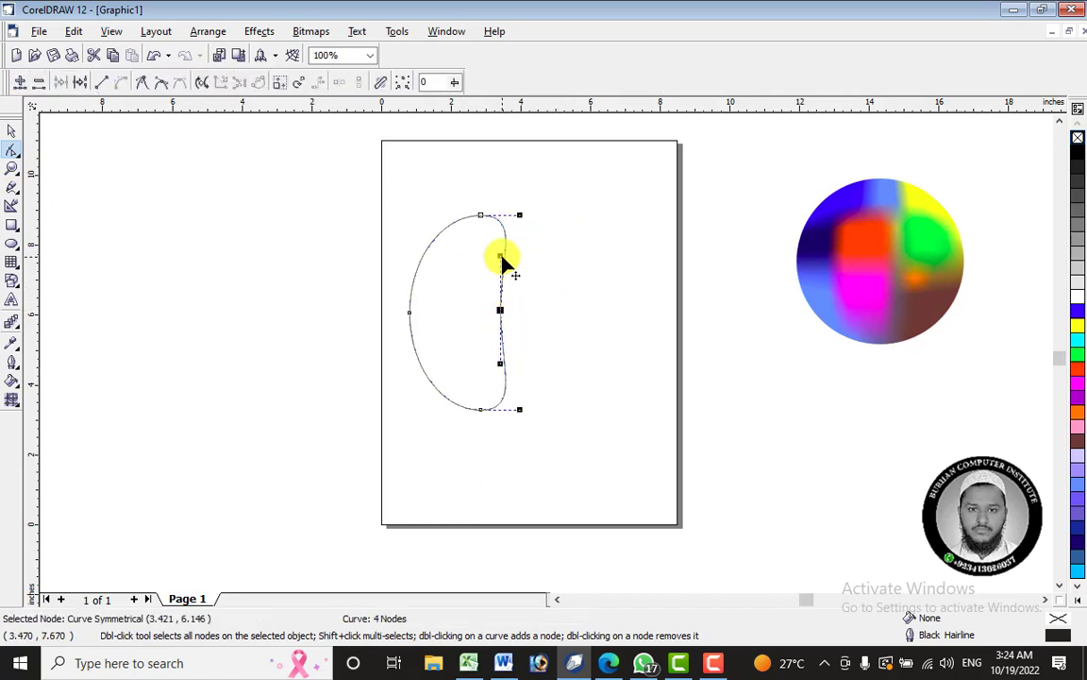
drag(501, 257, 569, 249)
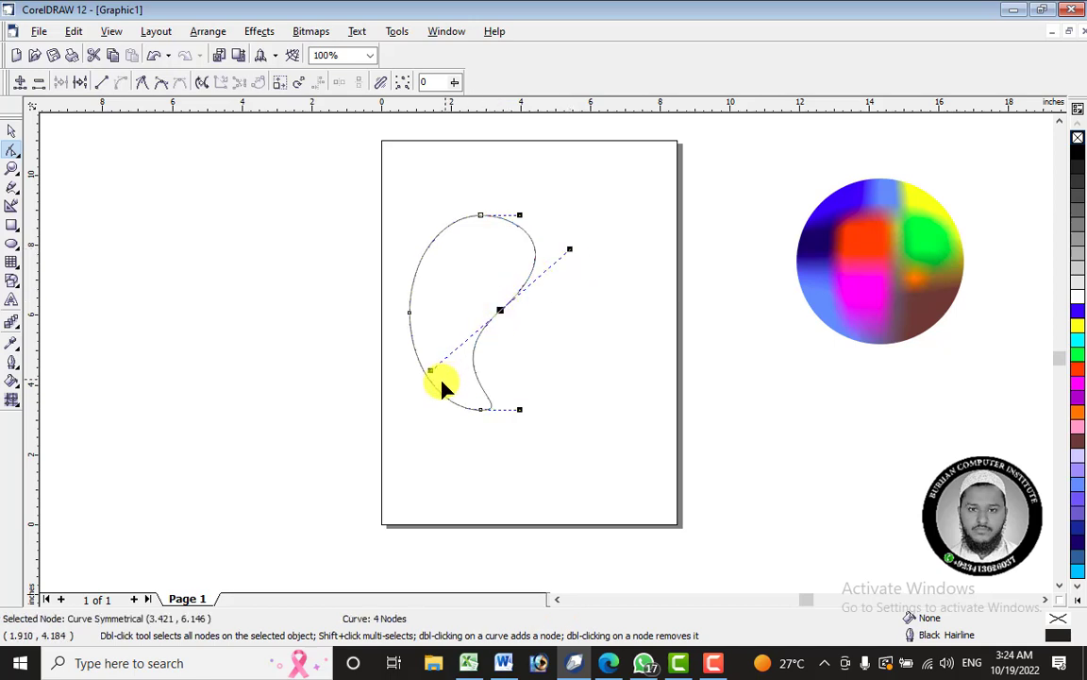
drag(433, 374, 531, 299)
Enlarge the bean-shaped curve to about 5.05 by 8.39 inches and position it near the middle of the page.
click(13, 127)
click(245, 215)
click(501, 426)
click(532, 382)
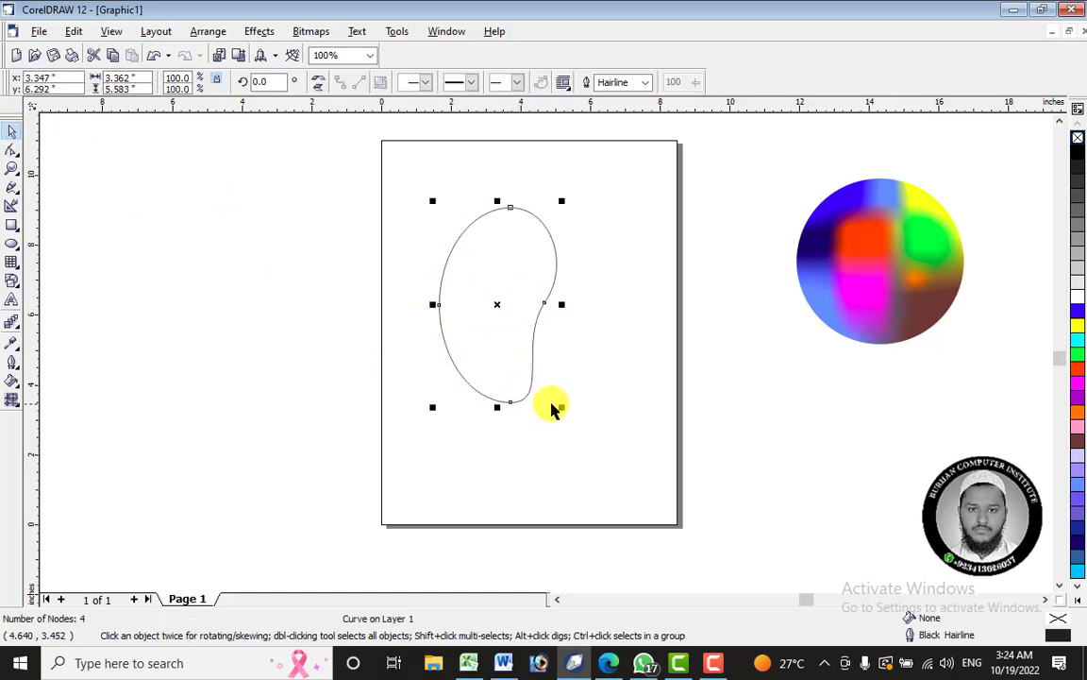
drag(562, 406, 621, 505)
drag(561, 377, 509, 309)
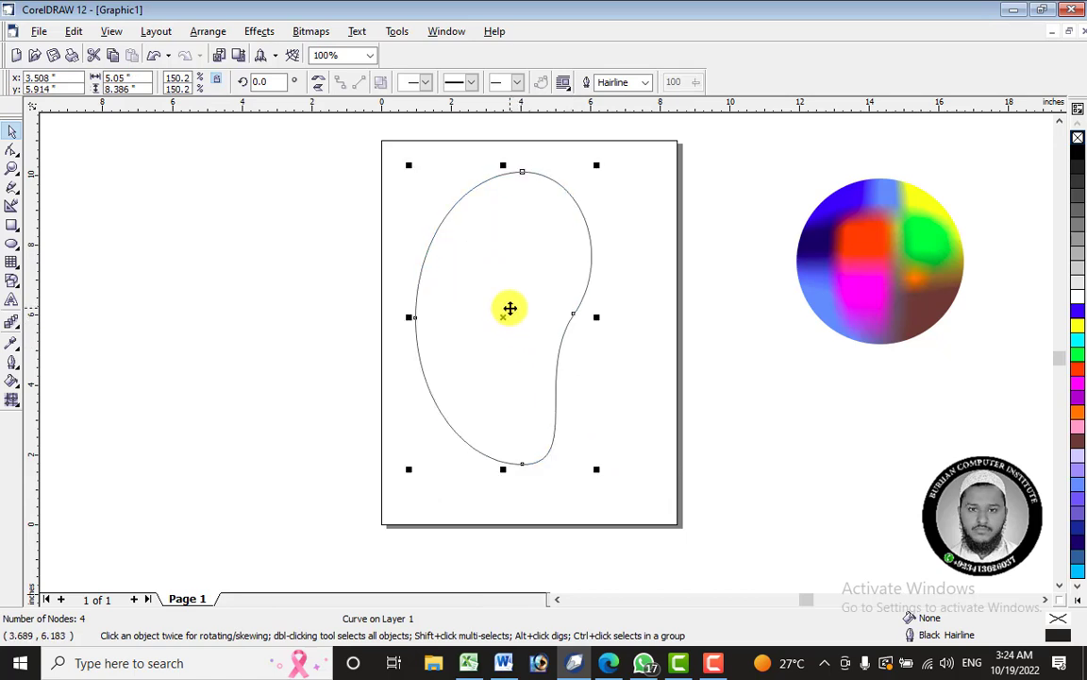
Apply a 3 by 3 mesh fill to the bean-shaped curve and select its upper-left interior mesh node.
click(12, 402)
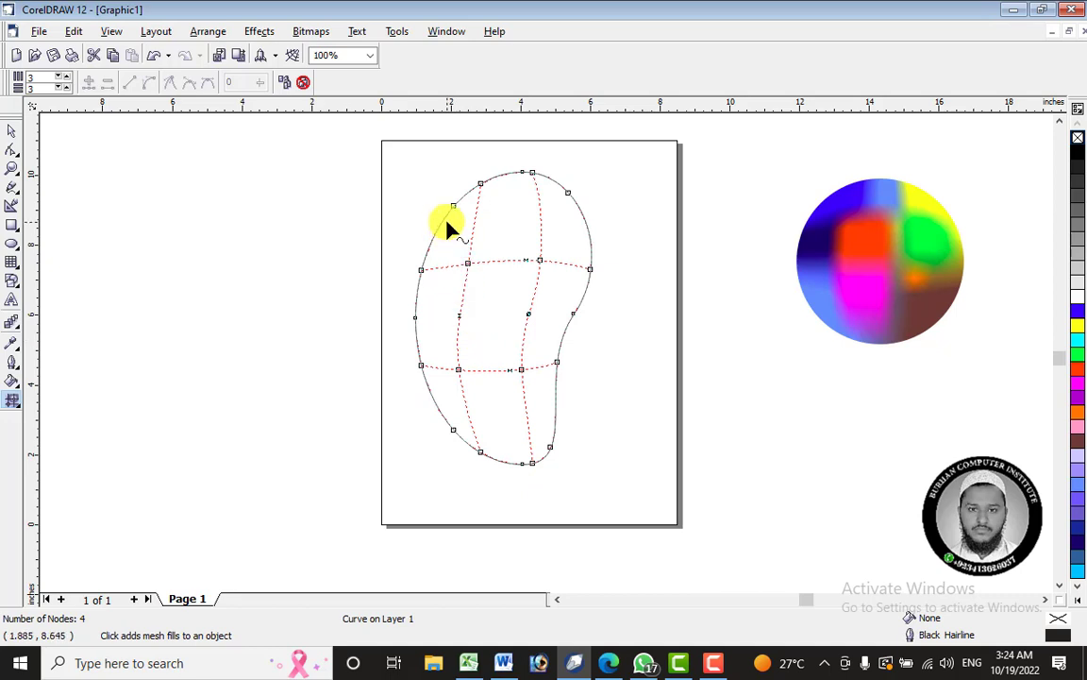
drag(446, 239, 491, 277)
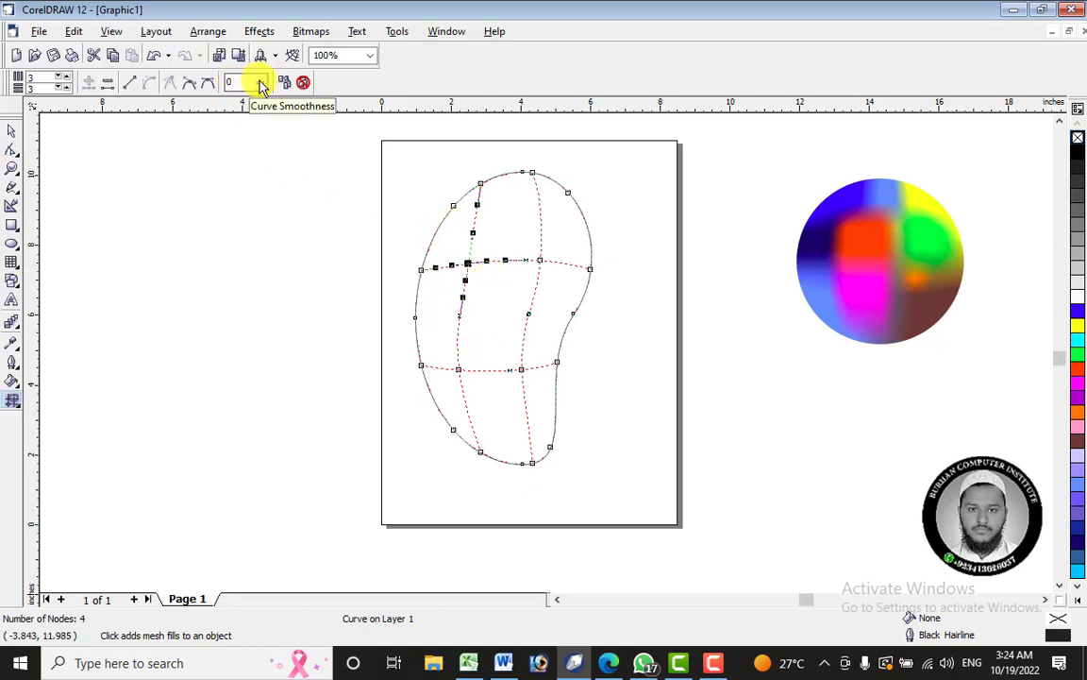
Try to adjust the curve smoothness of the selected mesh node, then deselect the node.
click(263, 83)
drag(254, 107, 320, 110)
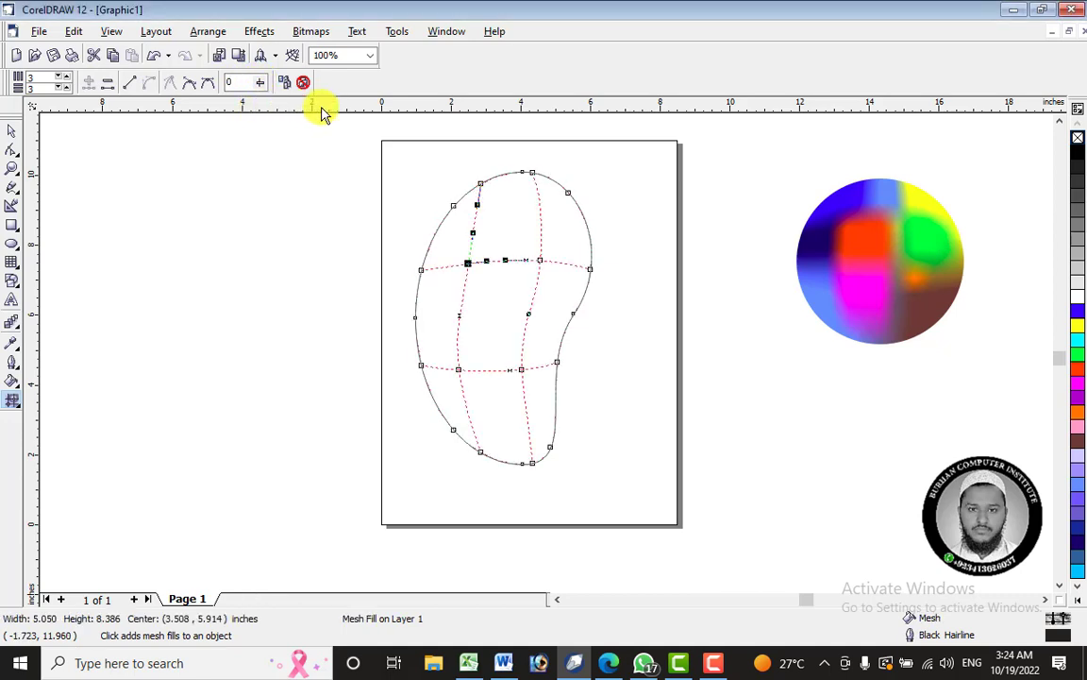
click(261, 85)
click(255, 107)
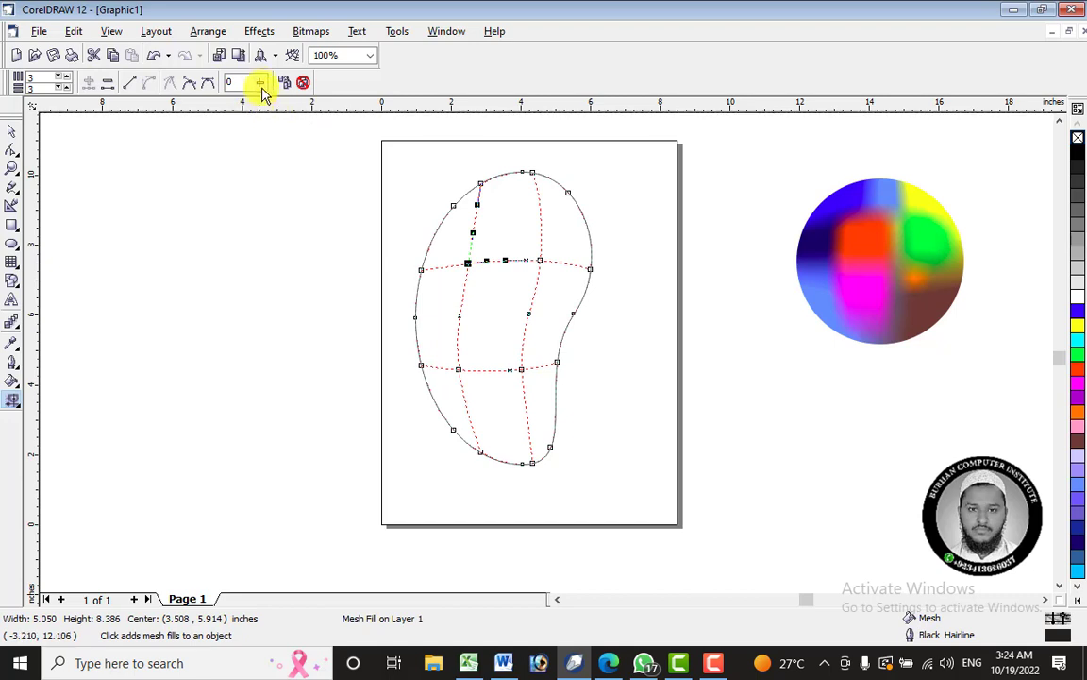
click(259, 85)
click(274, 107)
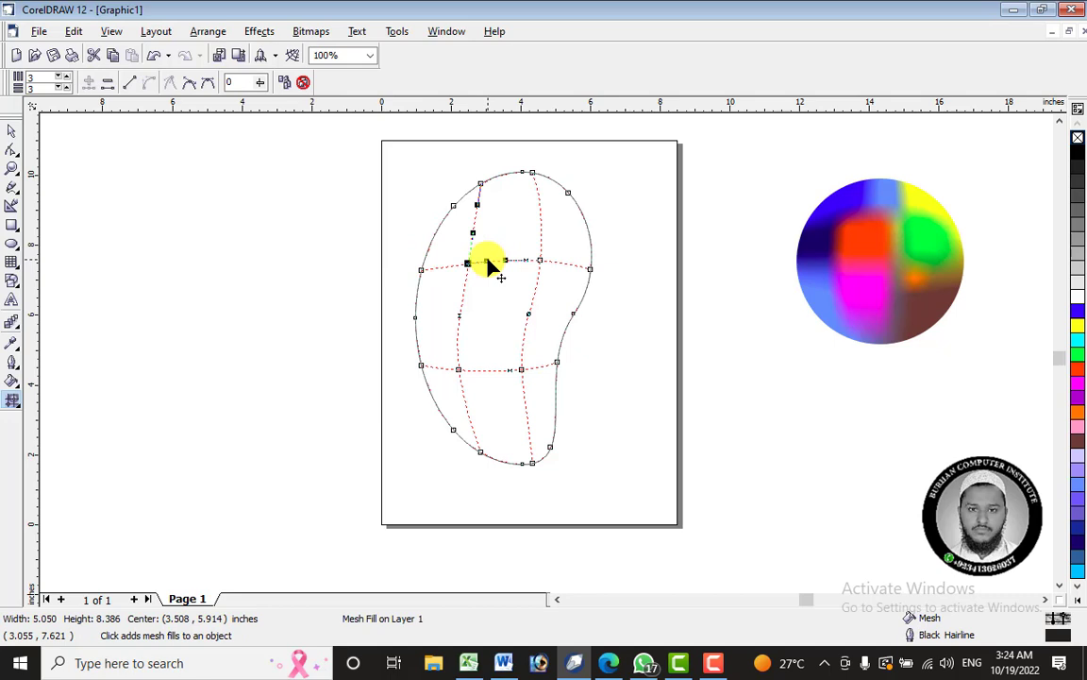
click(420, 213)
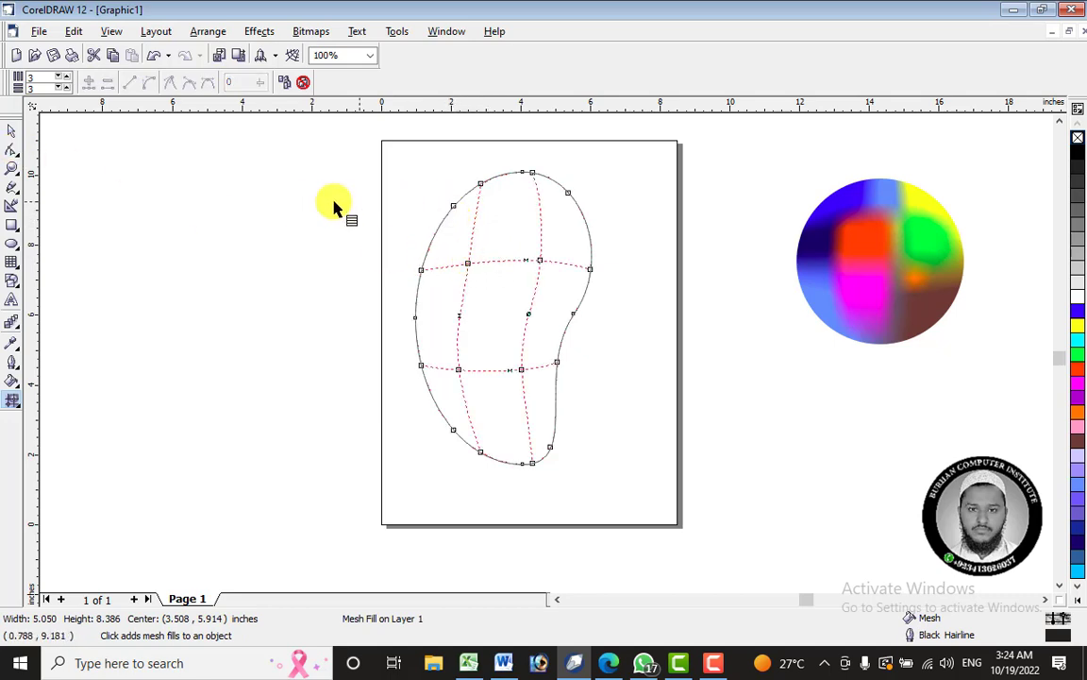
click(14, 132)
click(12, 152)
click(474, 219)
click(12, 132)
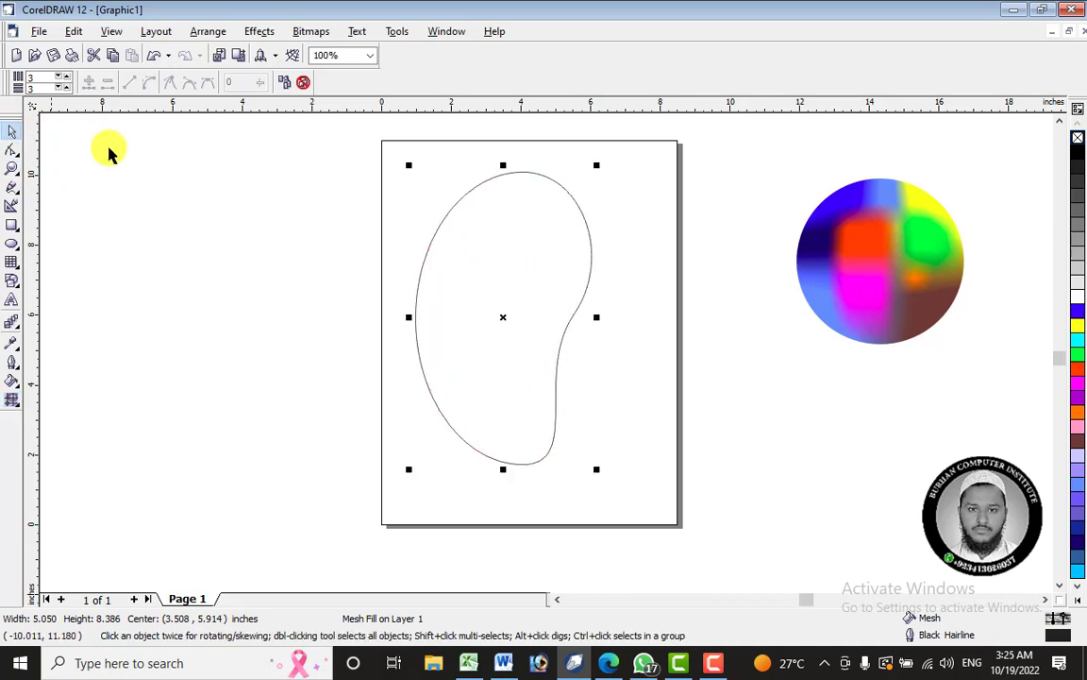
click(15, 153)
click(14, 133)
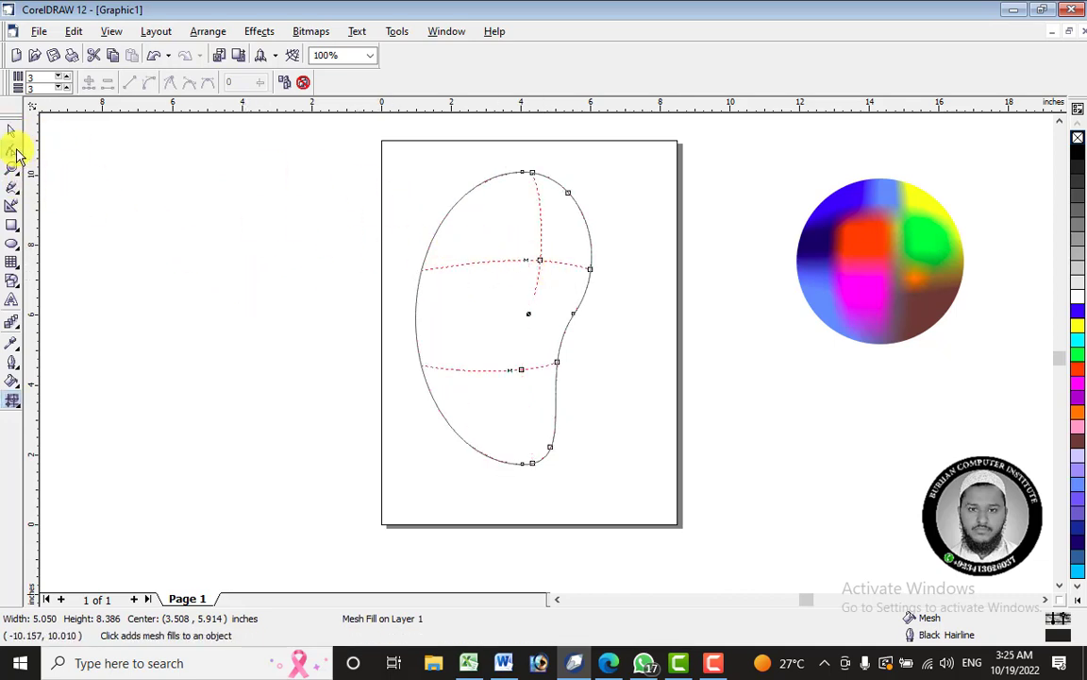
Clear the mesh from the bean-shaped object and select the whole curve.
click(303, 84)
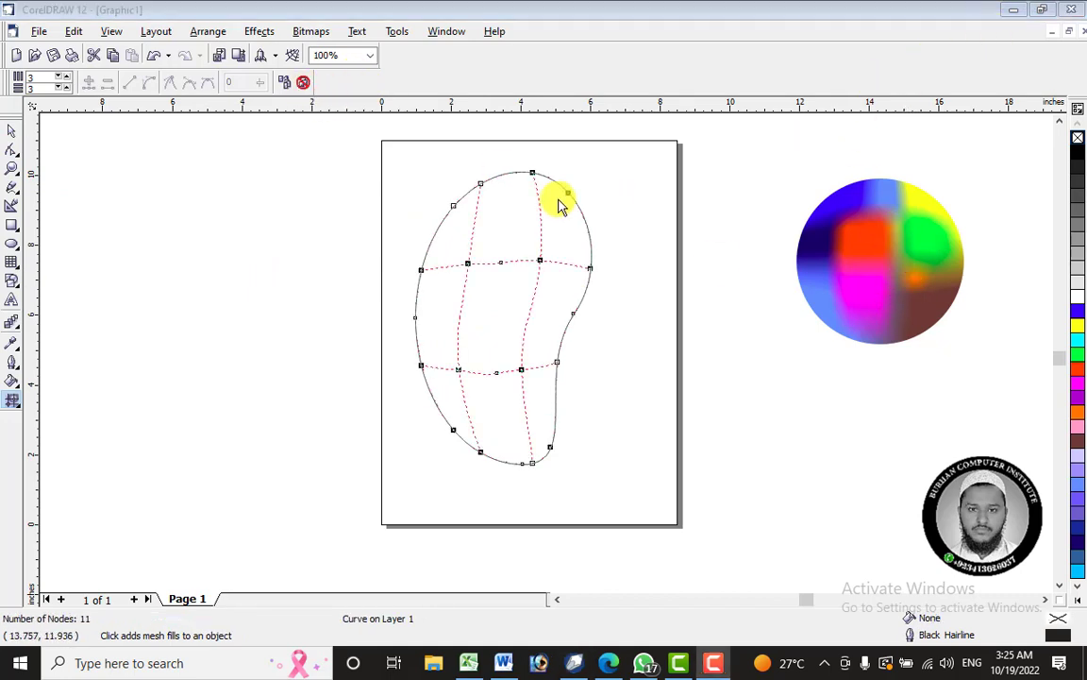
click(9, 134)
click(9, 134)
drag(340, 145, 647, 486)
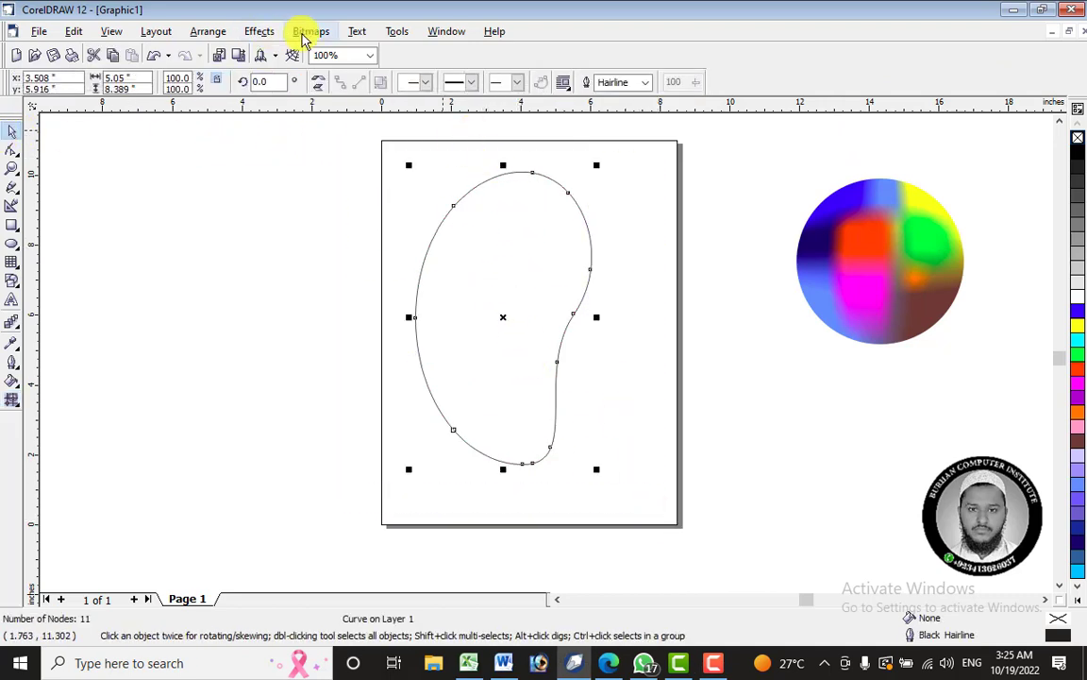
click(262, 34)
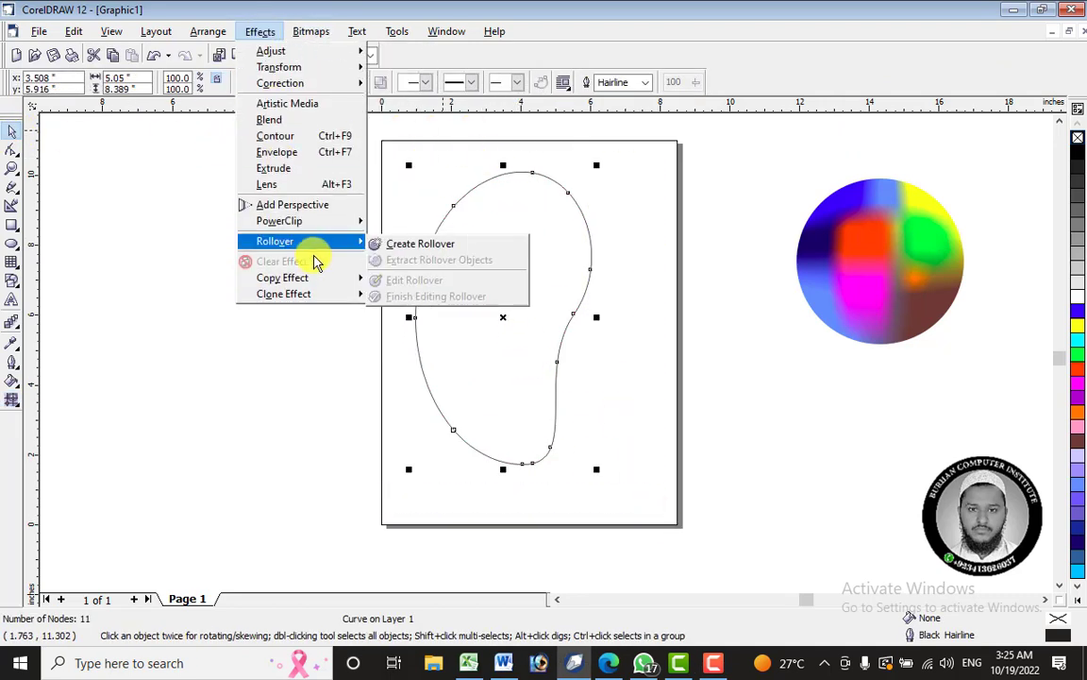
mouse_move(288, 274)
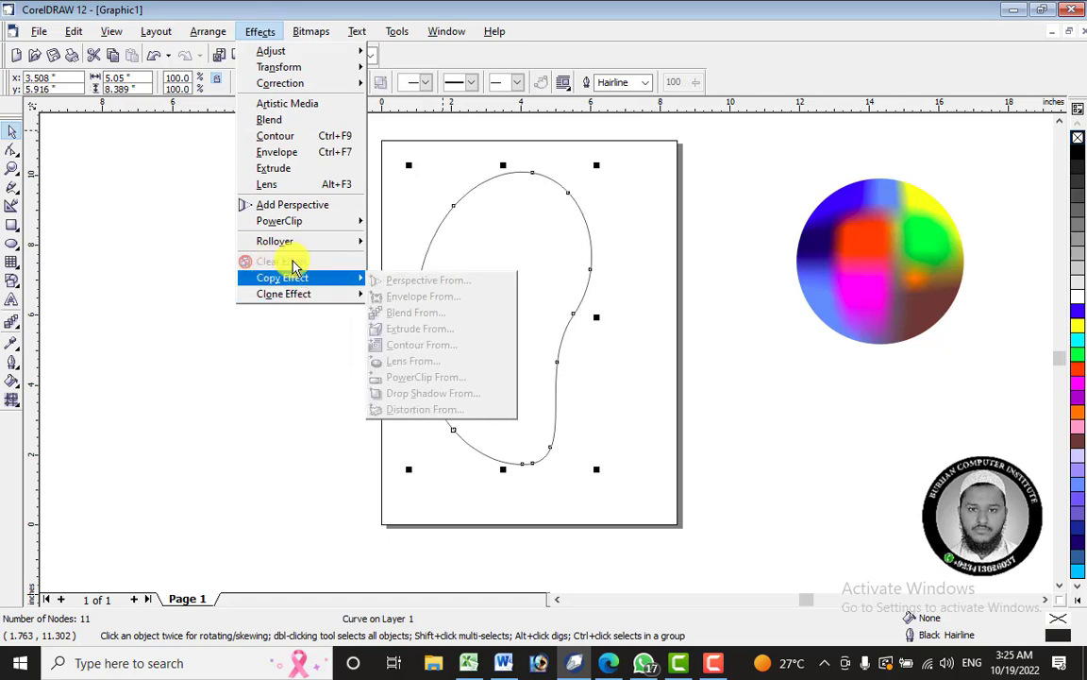
click(486, 199)
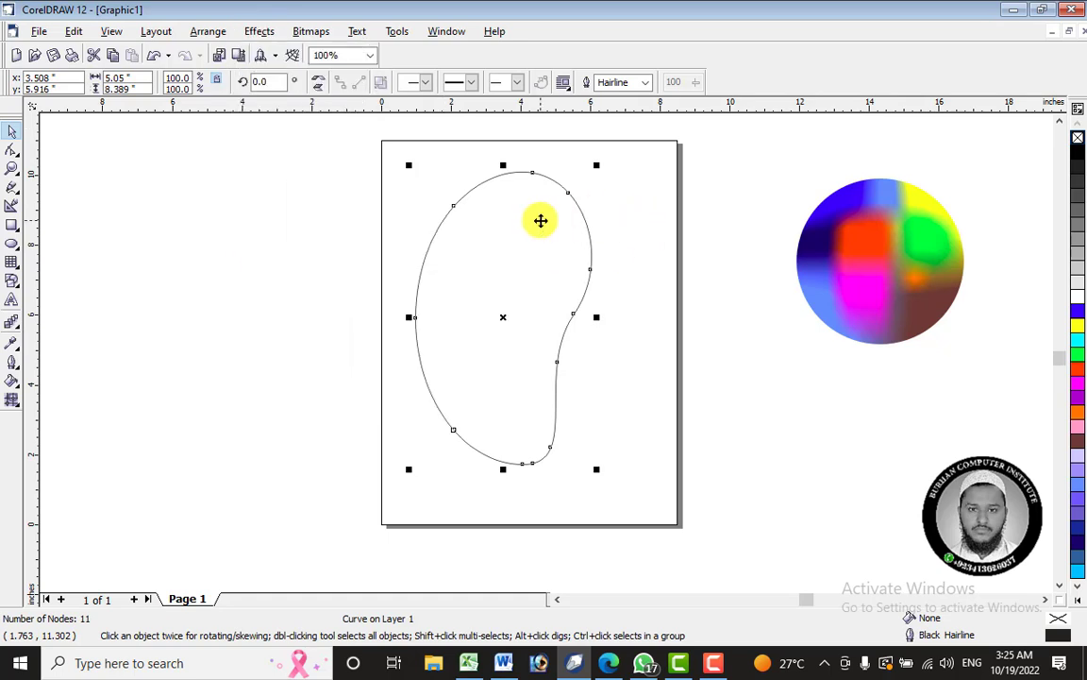
Fill the bean-shaped curve yellow, and cast a drop shadow to its left and clear that shadow again.
click(21, 326)
click(98, 321)
drag(467, 311, 320, 345)
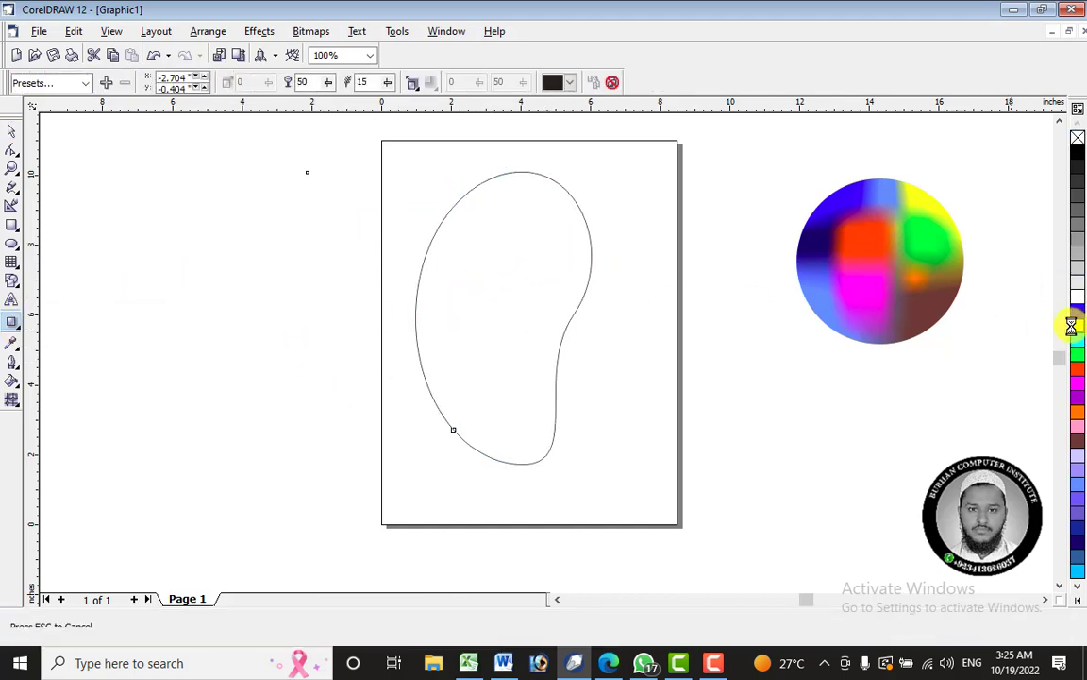
click(1075, 325)
click(259, 31)
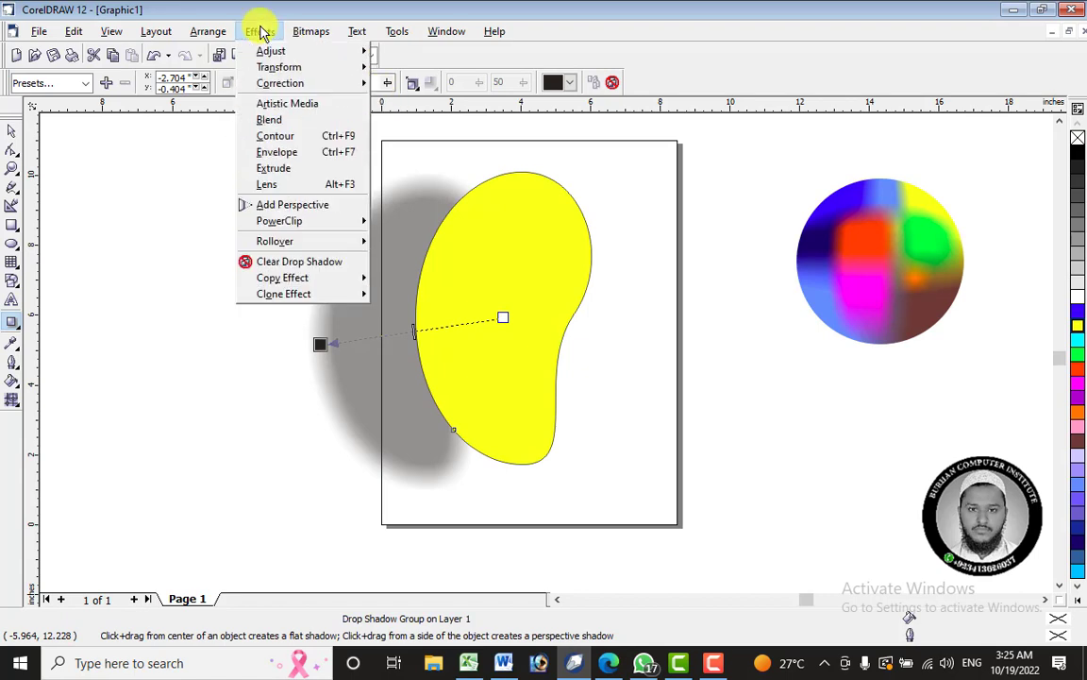
click(311, 270)
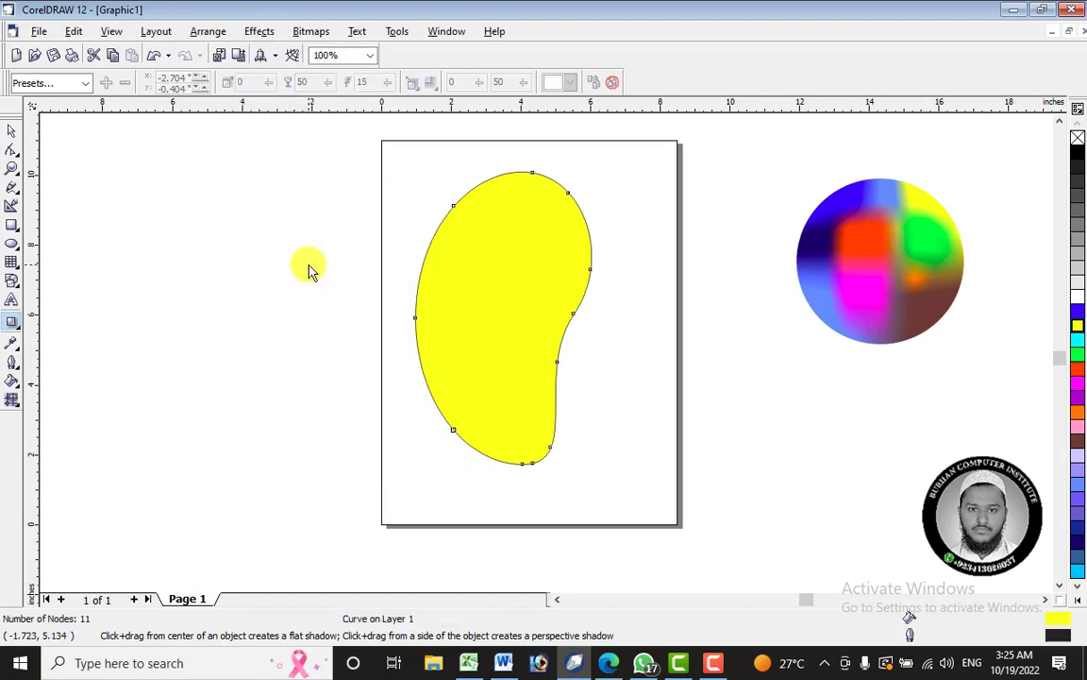
Clear the mesh and yellow fill from the bean-shaped curve, and reselect the whole curve.
click(13, 403)
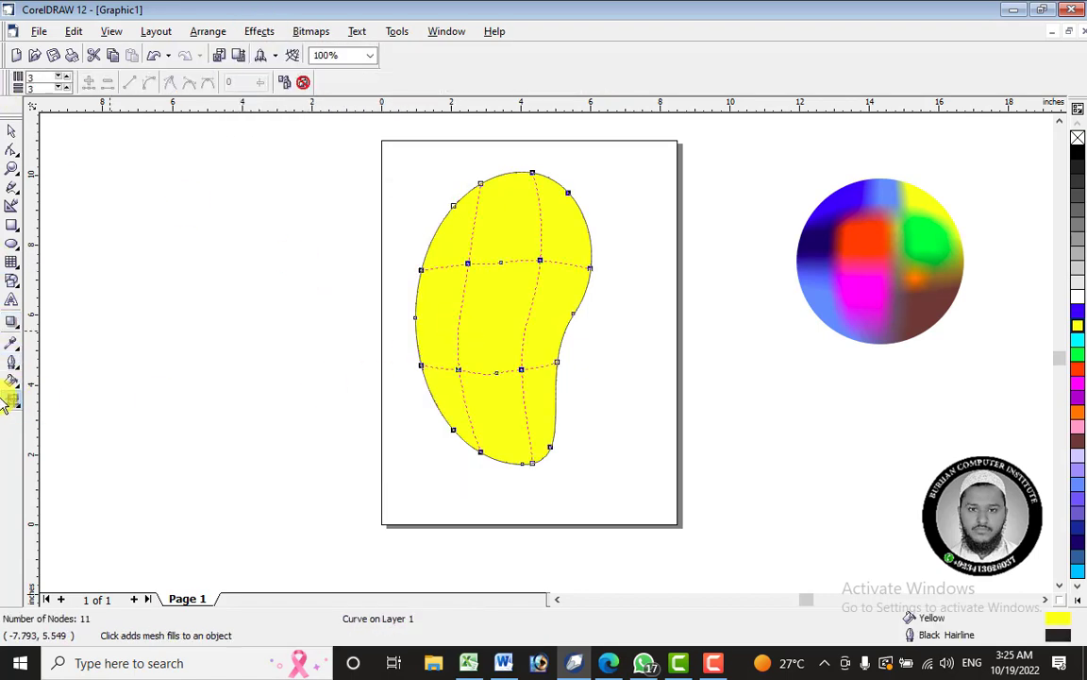
click(13, 408)
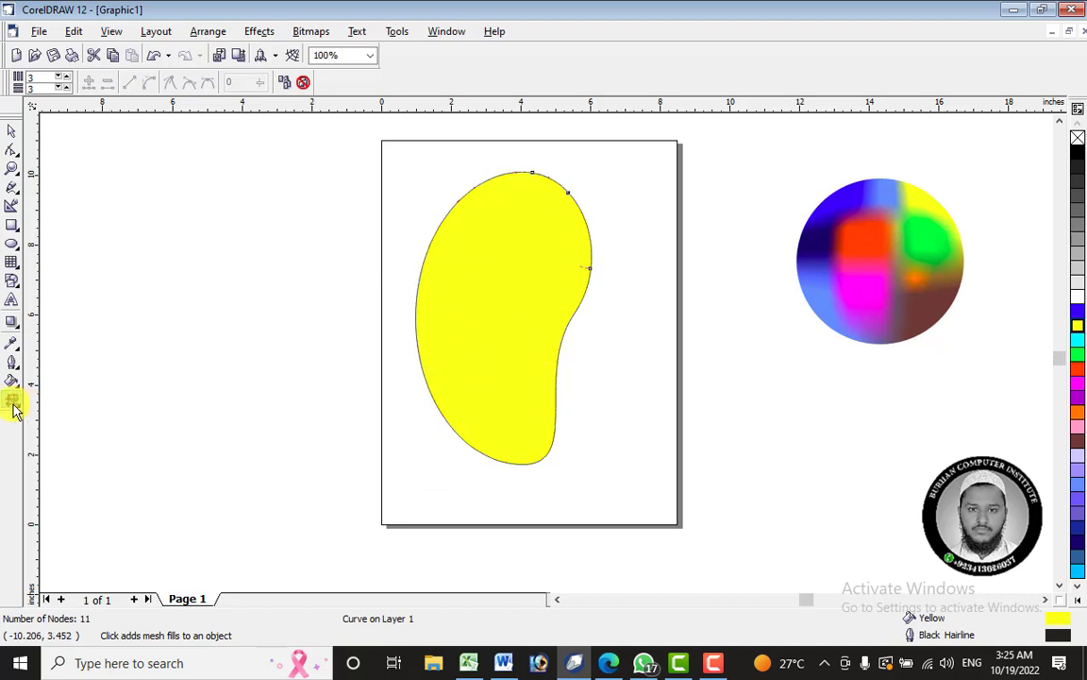
click(13, 408)
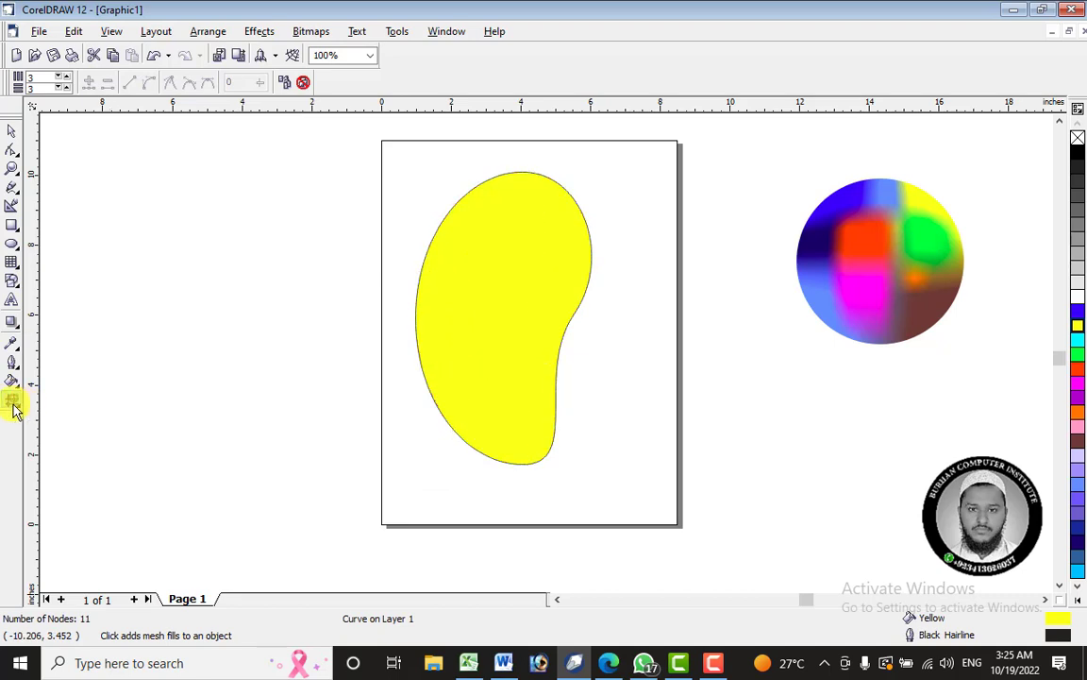
click(303, 83)
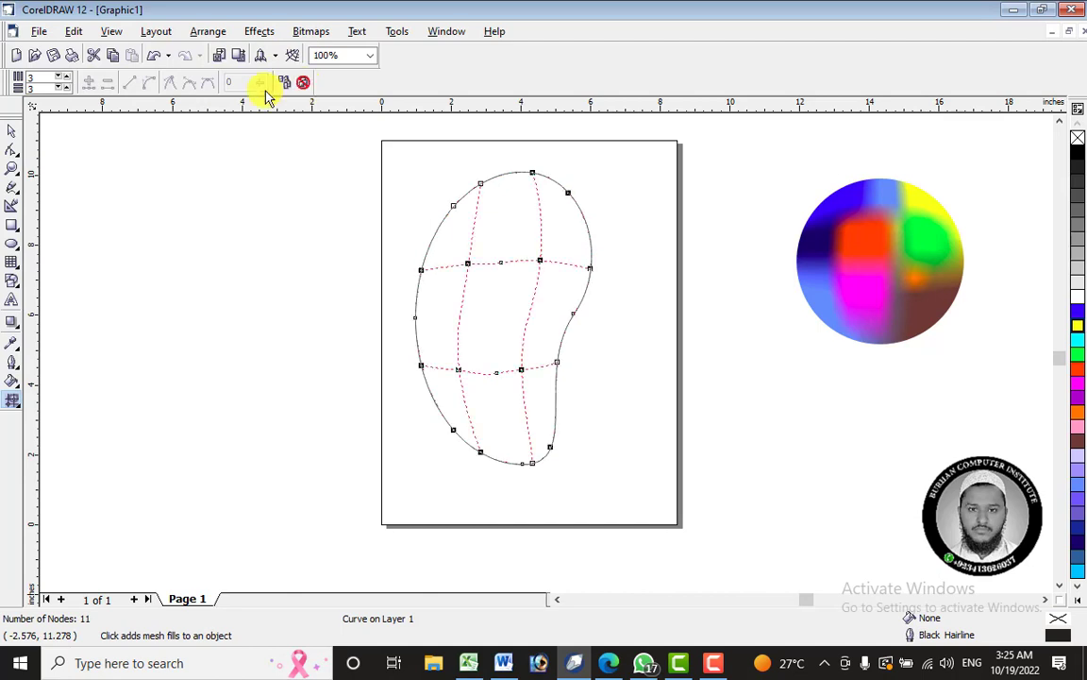
click(12, 131)
click(456, 238)
click(483, 196)
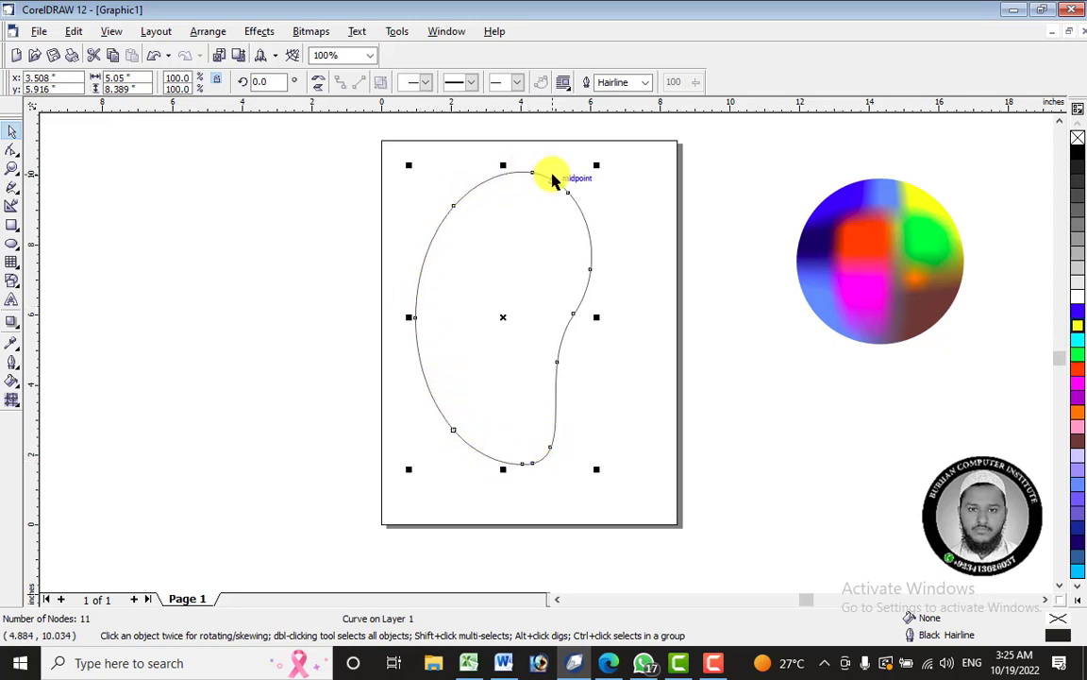
Delete the outline node at the lower-right bend of the bean-shaped curve.
click(12, 151)
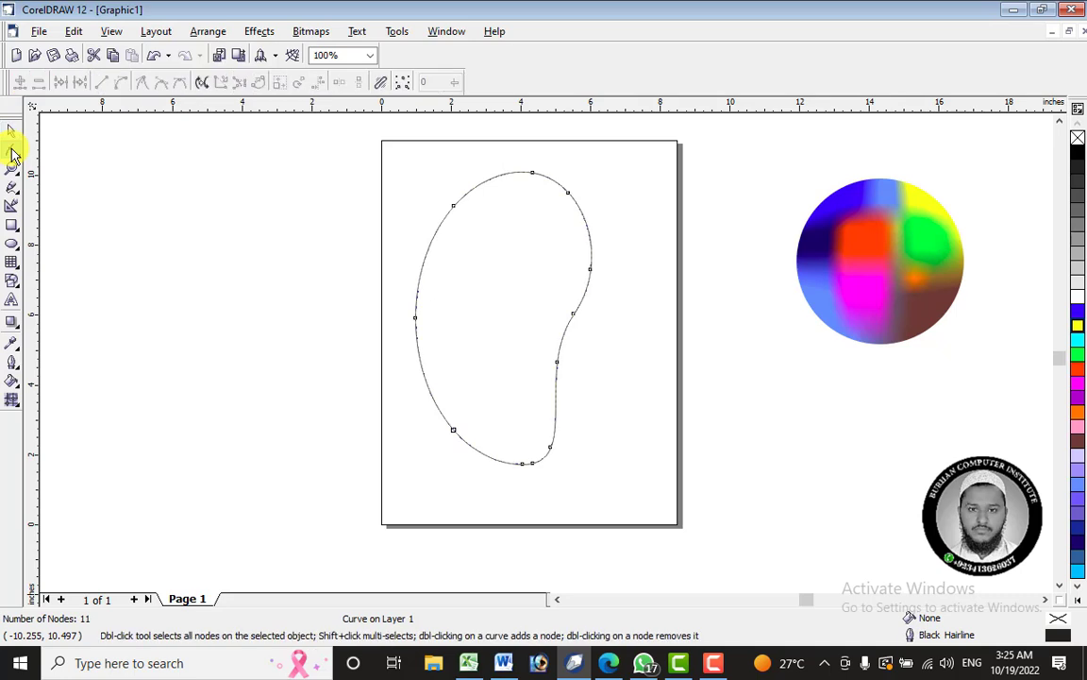
click(416, 318)
click(454, 432)
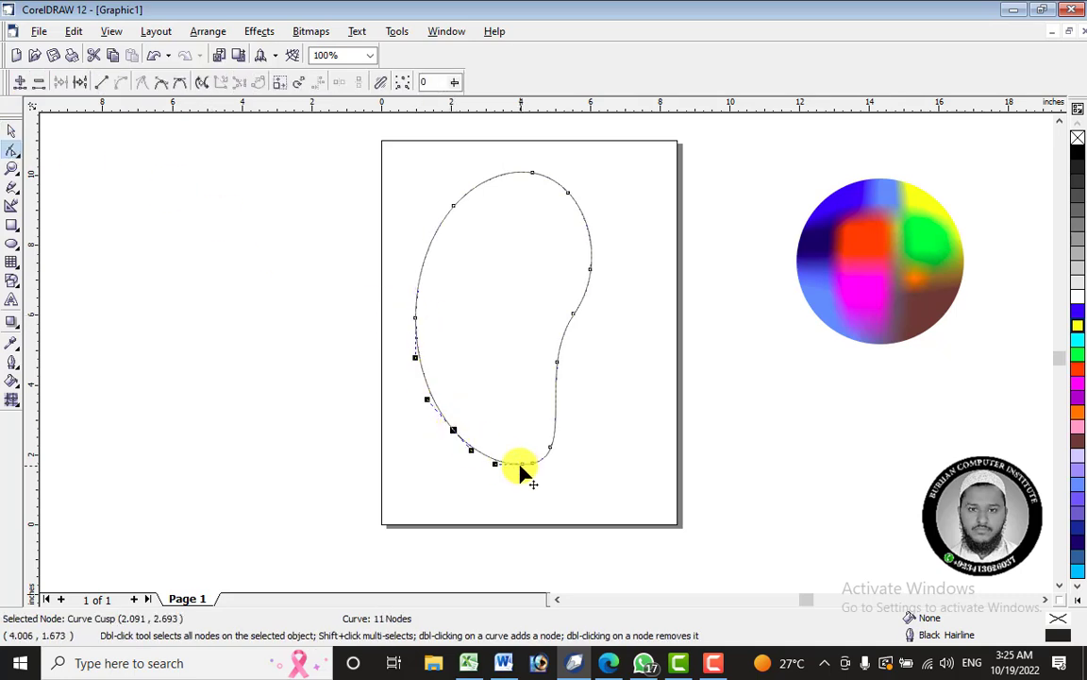
click(531, 463)
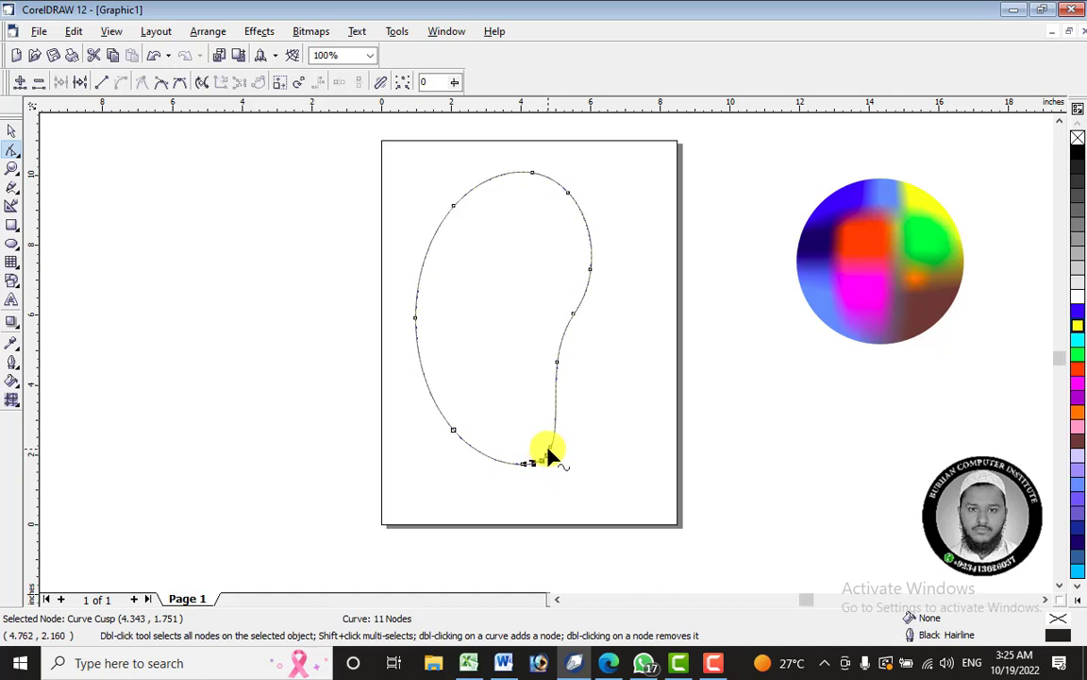
click(550, 447)
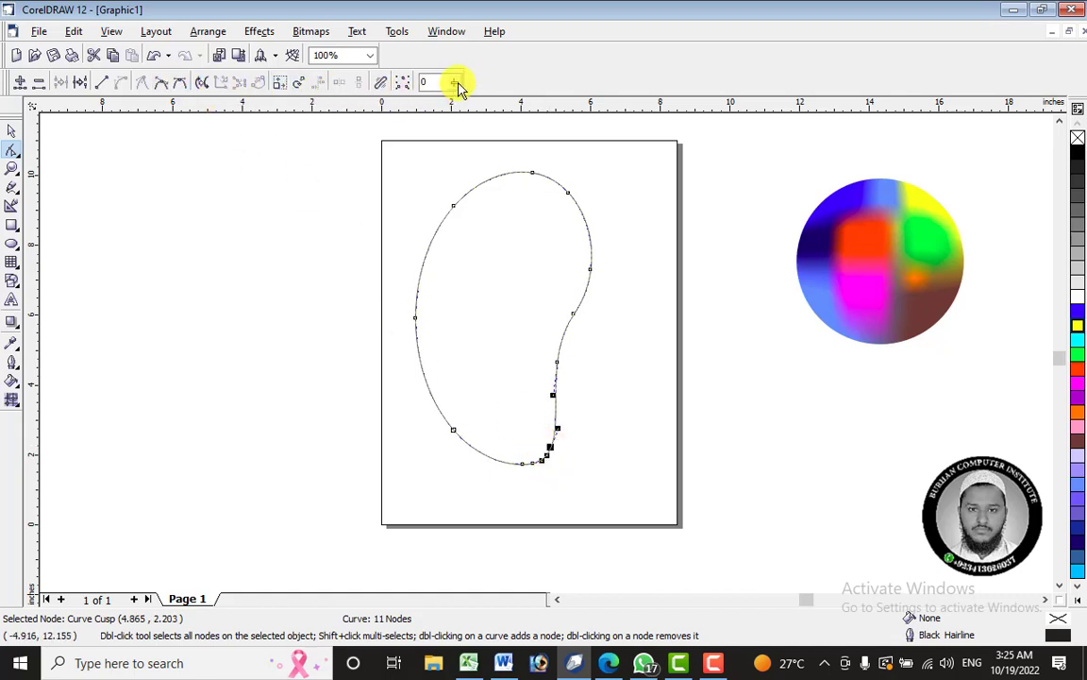
drag(462, 103, 526, 110)
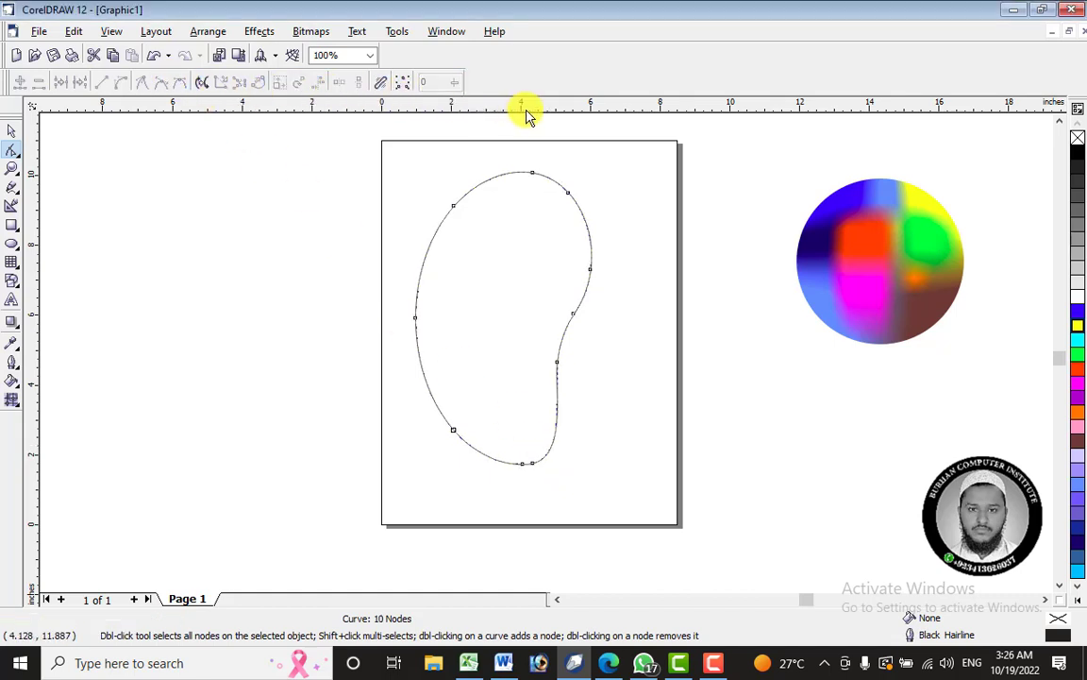
Try to reshape the top of the curve by pulling the top node's handle outward and making the node smooth.
click(532, 173)
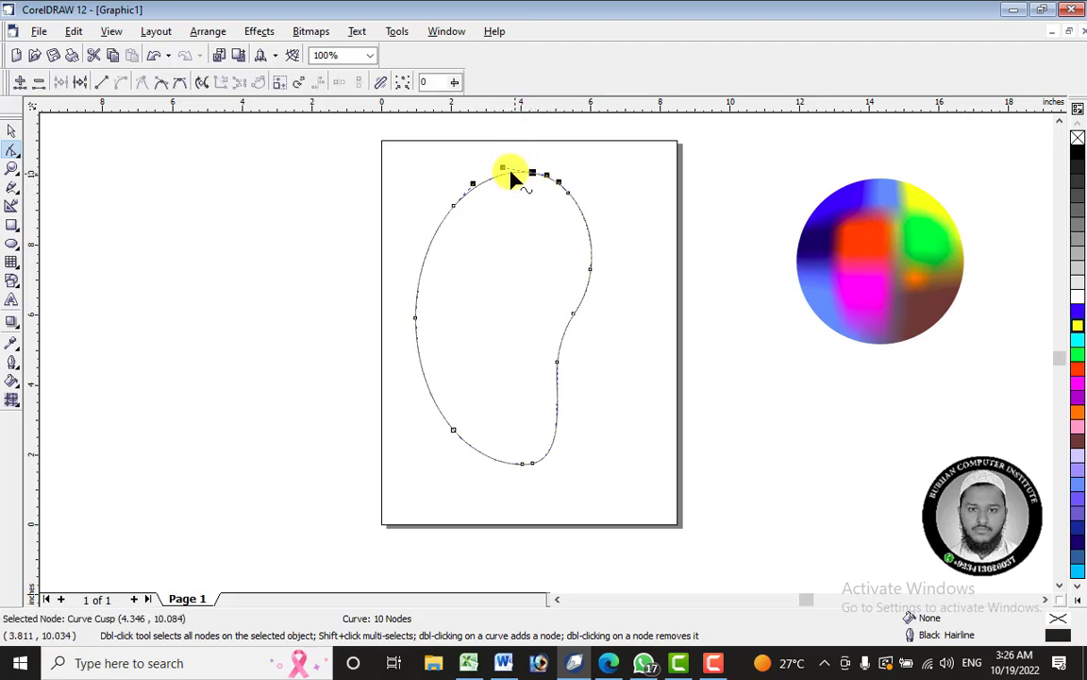
drag(510, 253, 487, 197)
scroll(509, 247, up, 2)
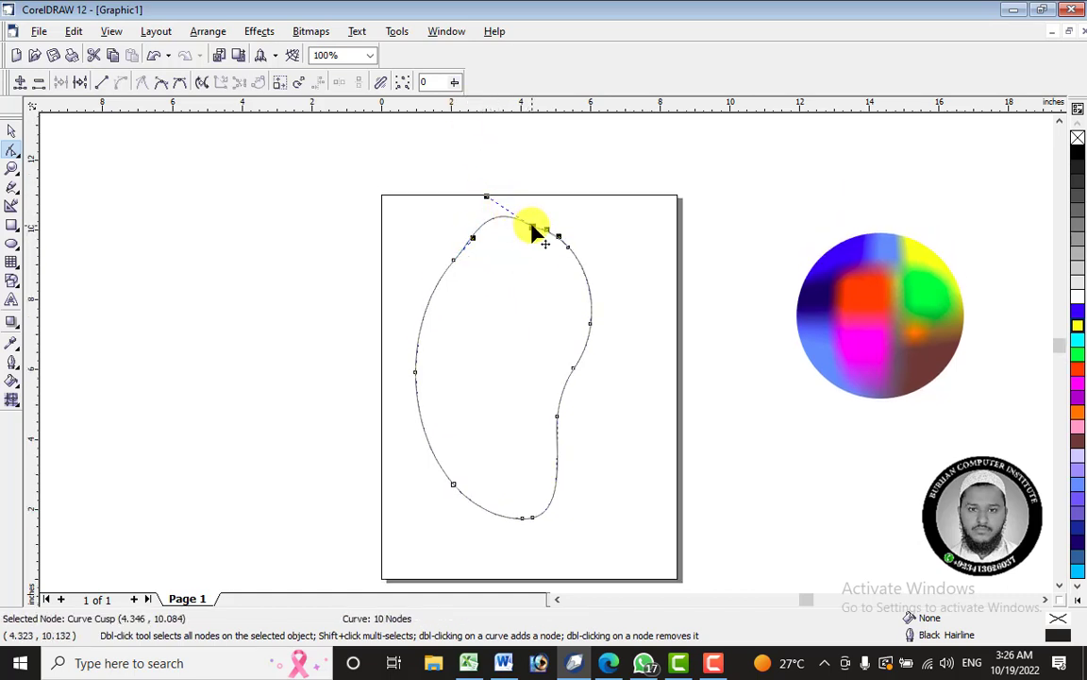
right_click(530, 226)
click(583, 331)
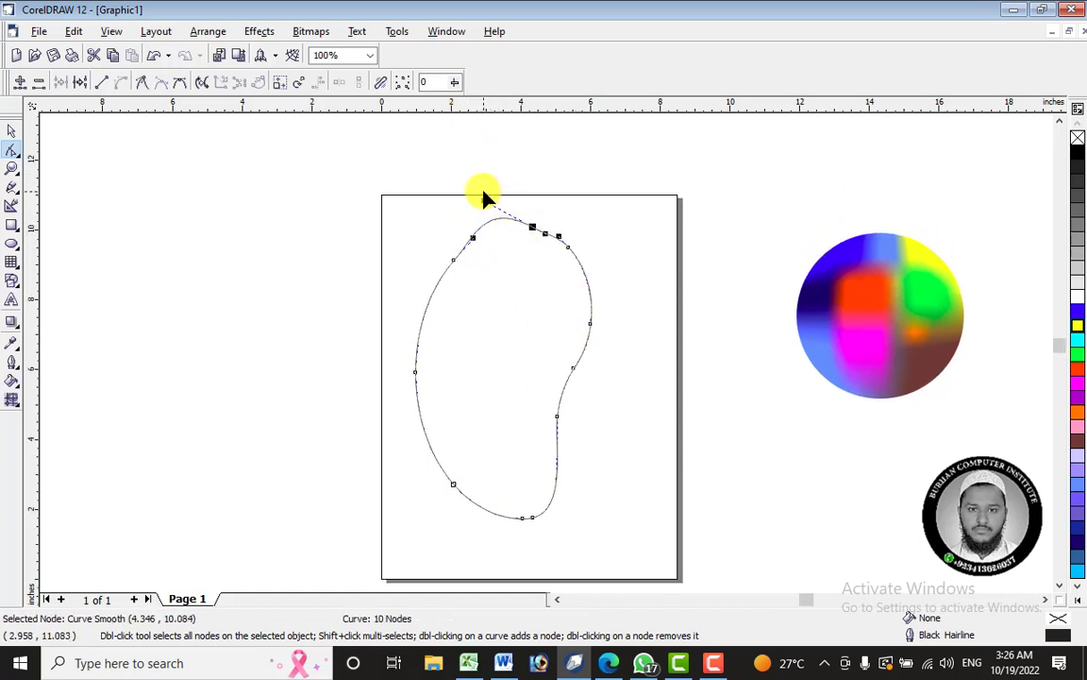
drag(486, 206, 512, 212)
Undo the handle and smoothing changes made at the curve's top node.
key(ctrl+z)
key(ctrl+z)
key(ctrl+z)
key(ctrl+z)
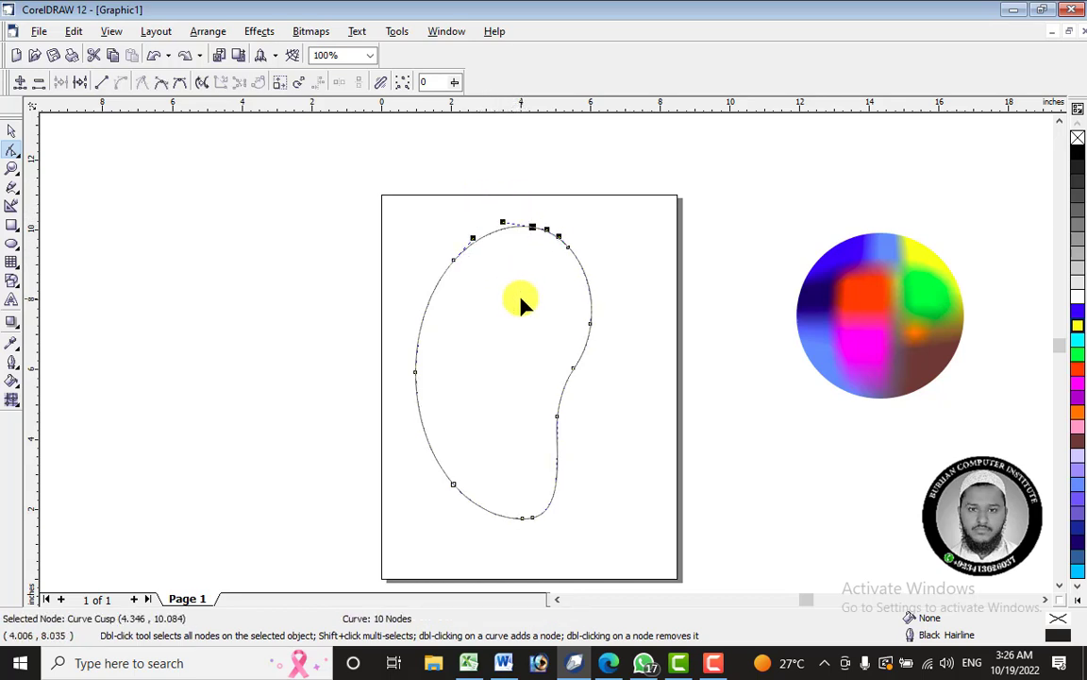
Apply a 3 by 3 mesh fill to the bean-shaped curve and colour its upper middle patch yellow.
click(15, 130)
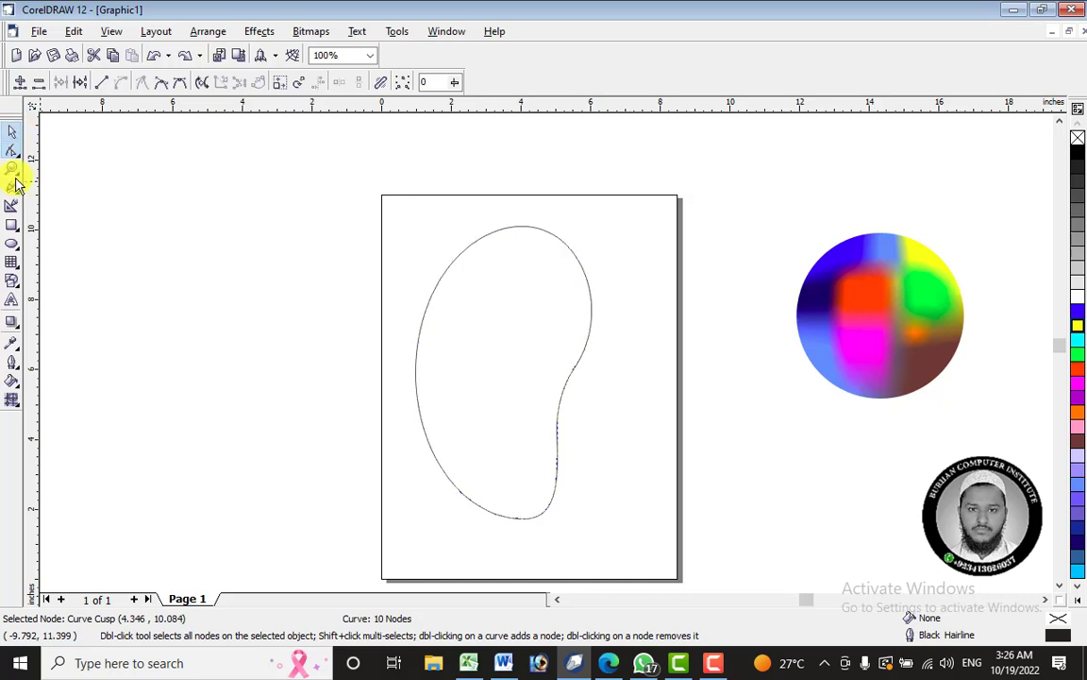
click(13, 400)
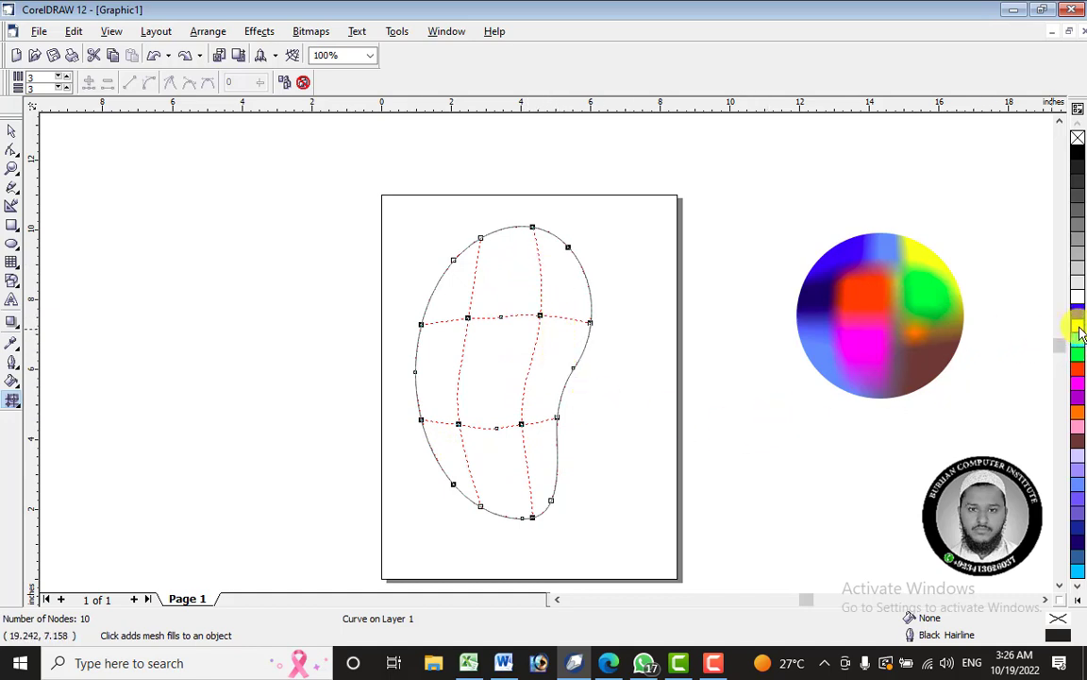
drag(1079, 331, 1029, 401)
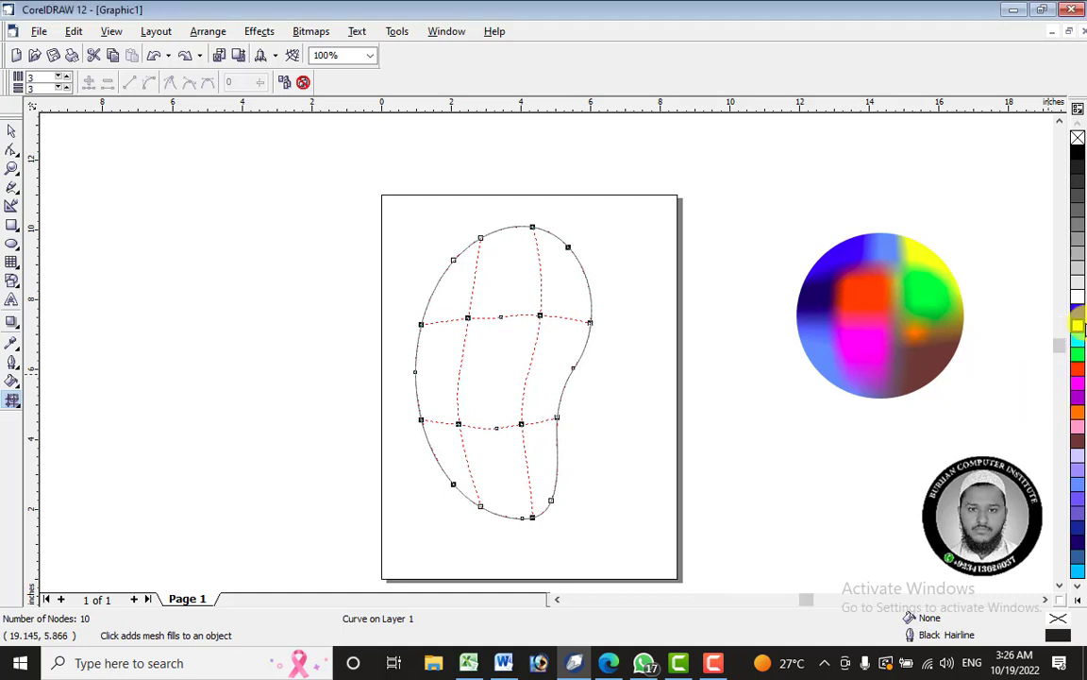
drag(1081, 335, 1029, 406)
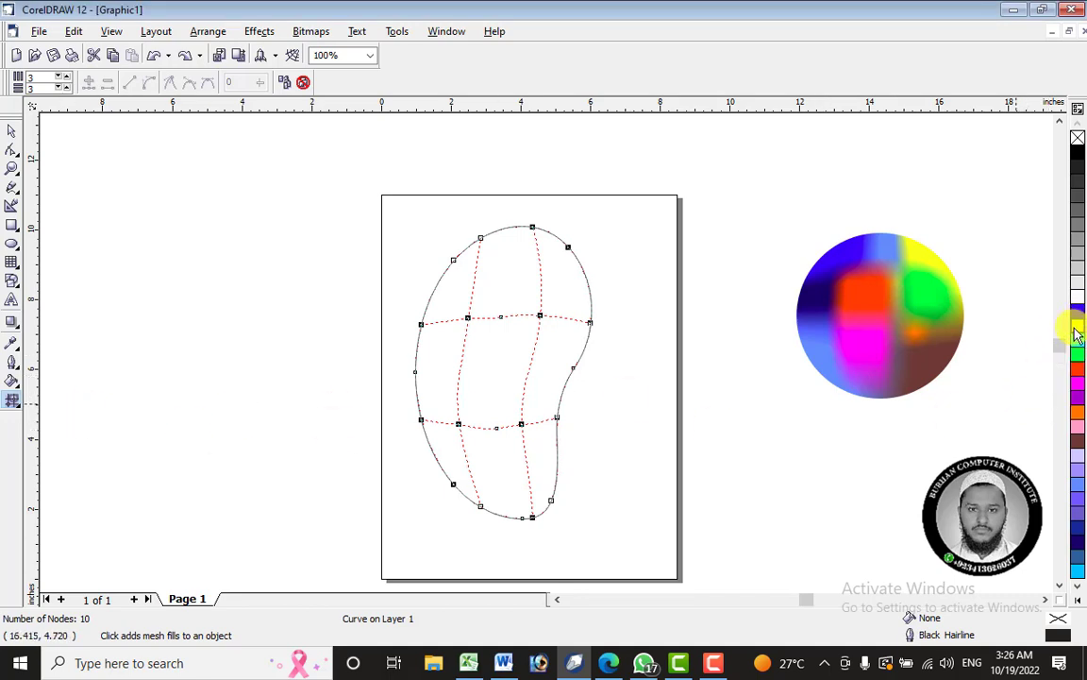
drag(1079, 332, 525, 284)
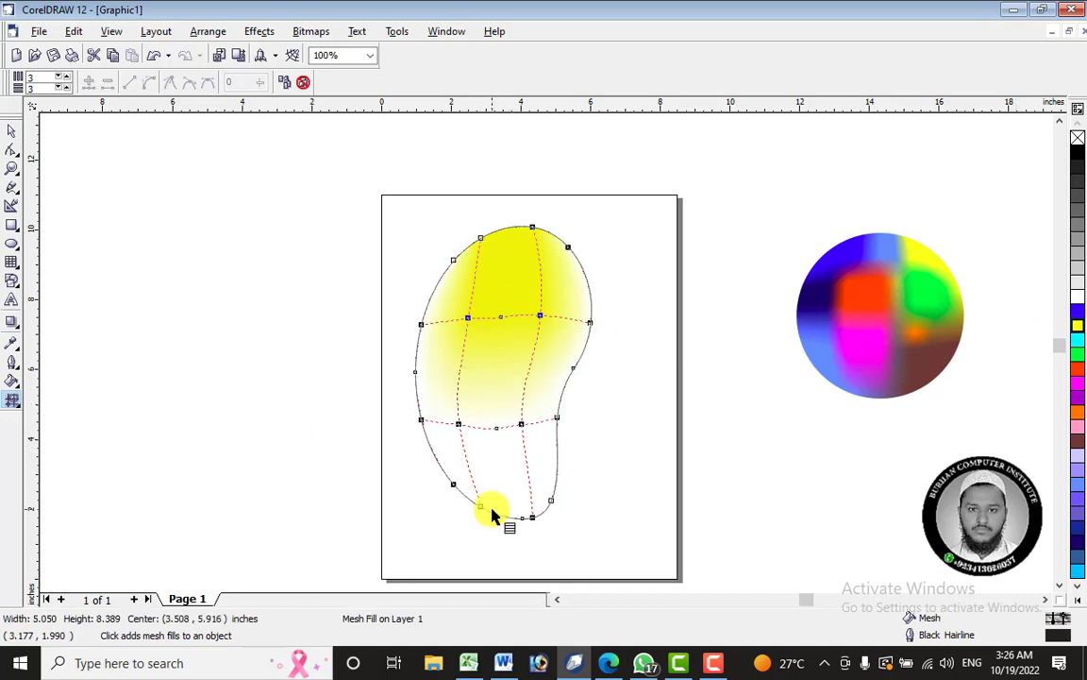
click(509, 288)
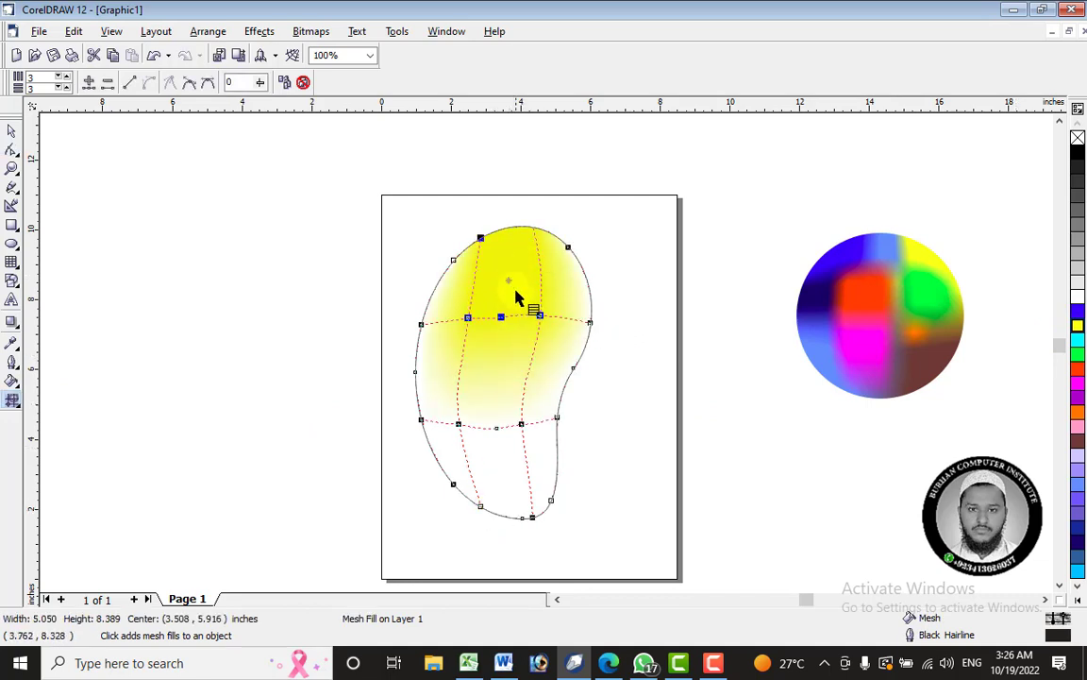
click(526, 258)
click(509, 283)
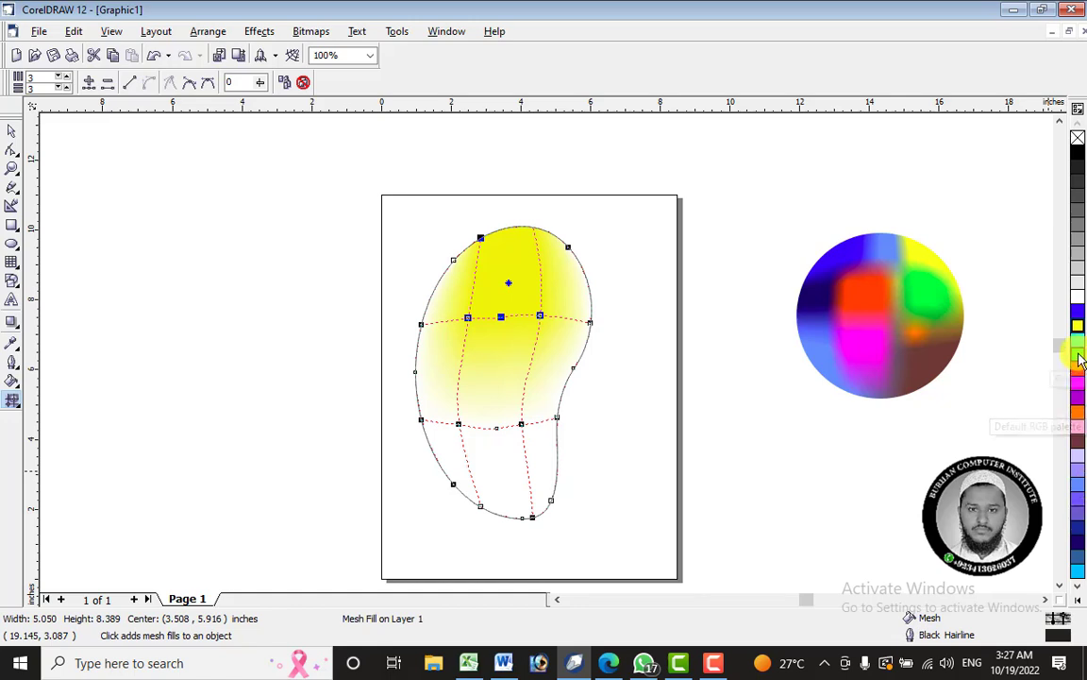
Colour the middle-right mesh patch green and the middle-left mesh patch golden yellow.
drag(1077, 359, 553, 473)
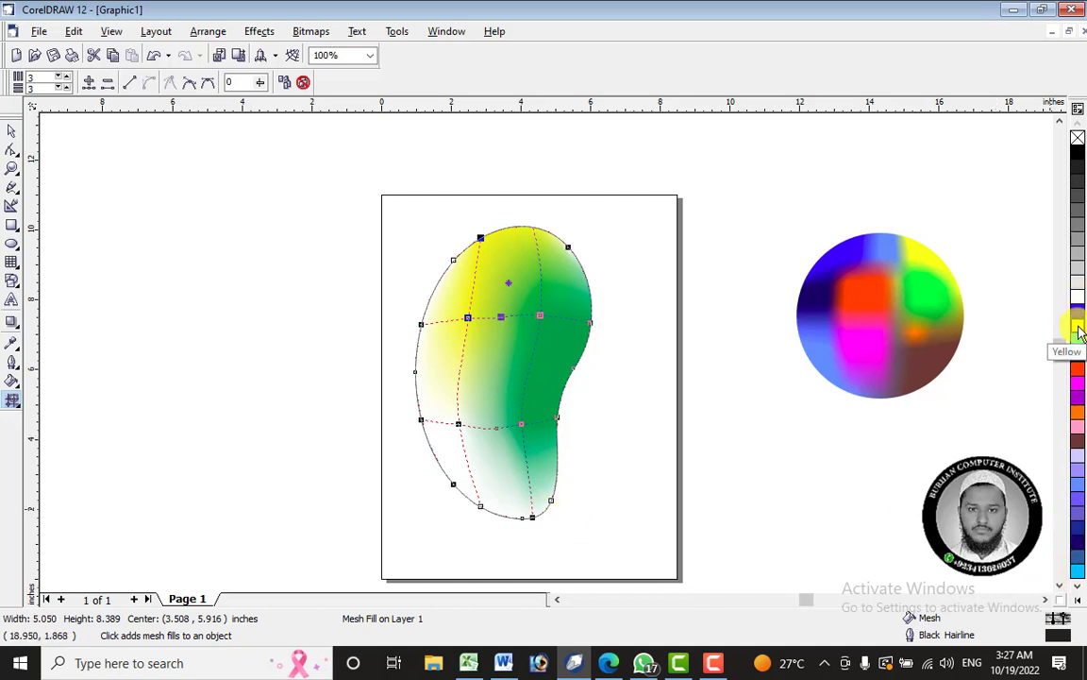
click(1078, 602)
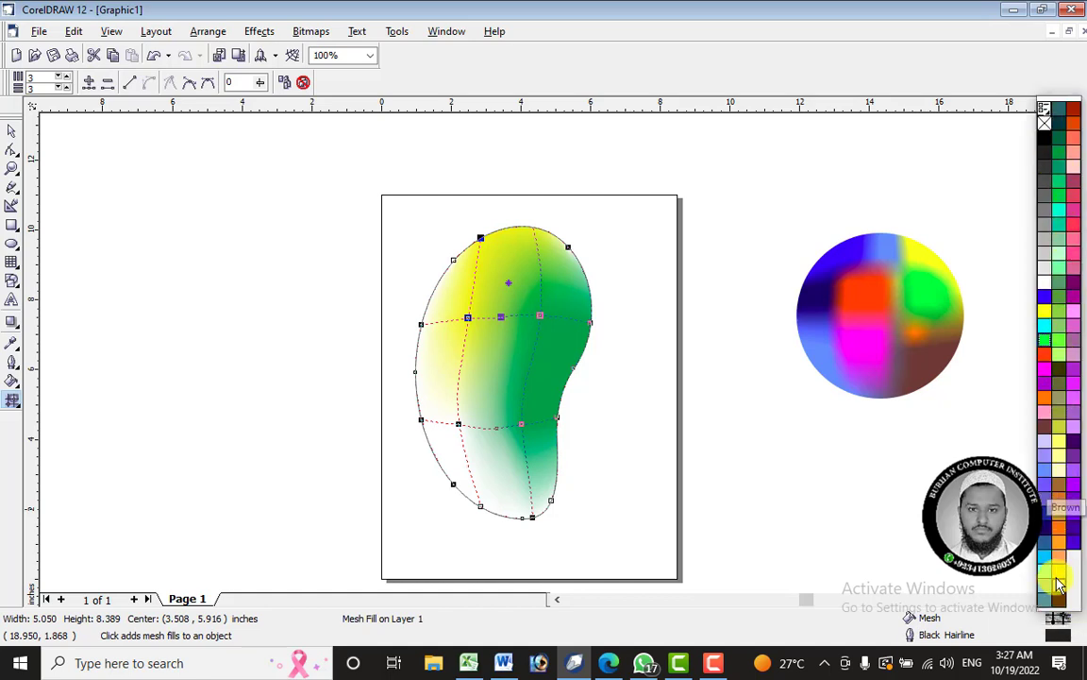
drag(1057, 580, 444, 417)
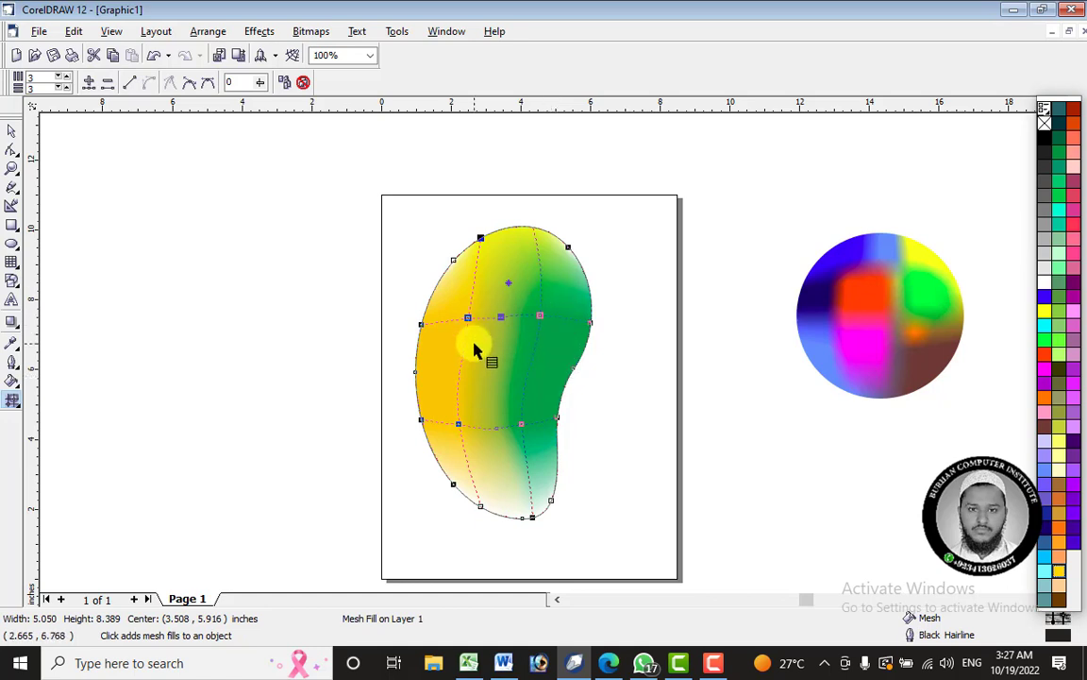
Try to move the upper-right interior mesh node slightly to the left, and undo the mesh change.
click(540, 315)
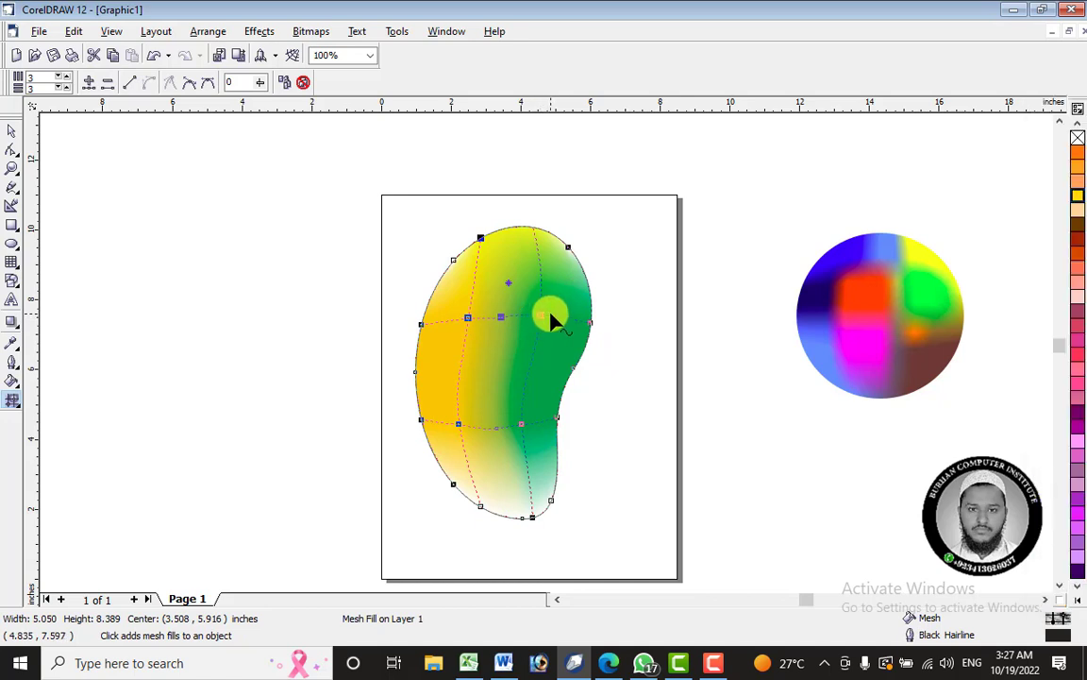
mouse_move(541, 316)
mouse_down()
mouse_move(560, 316)
mouse_move(520, 316)
mouse_up()
key(ctrl+z)
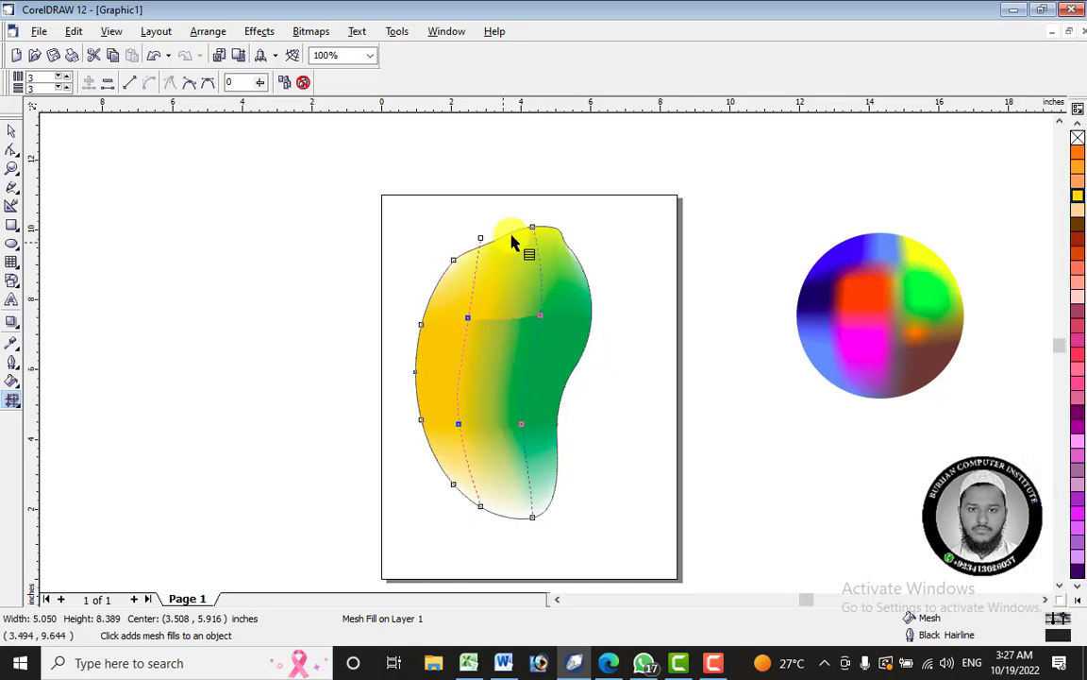
Delete the extra node between the two interior nodes on the upper horizontal mesh line, and select the upper-right interior node.
click(539, 316)
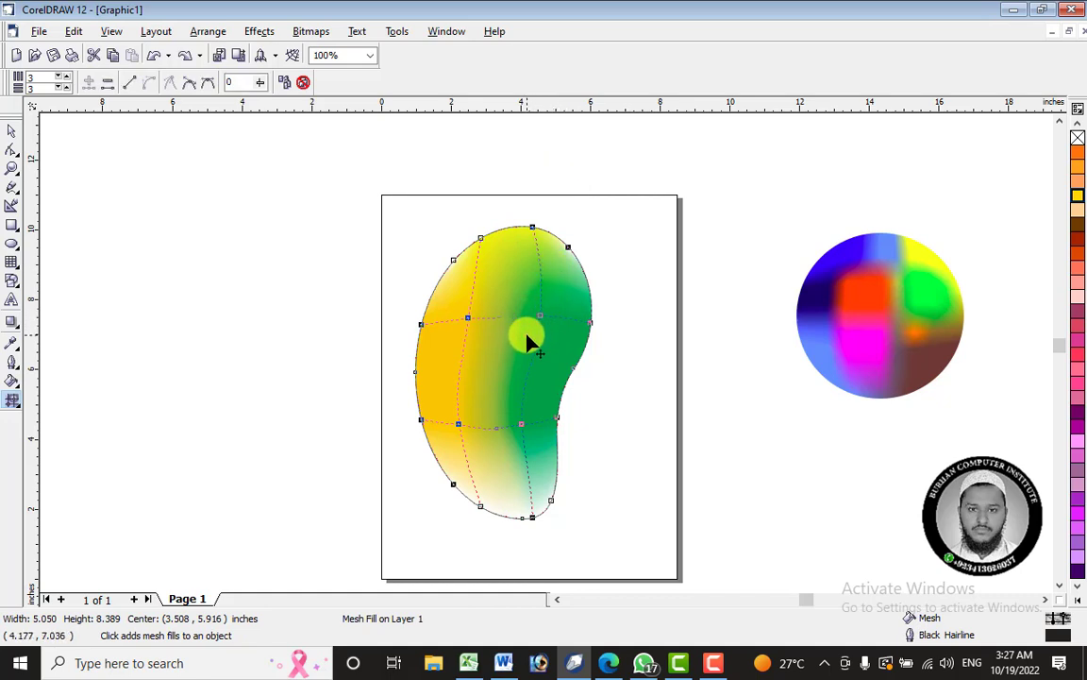
drag(527, 337, 527, 335)
right_click(506, 322)
click(533, 360)
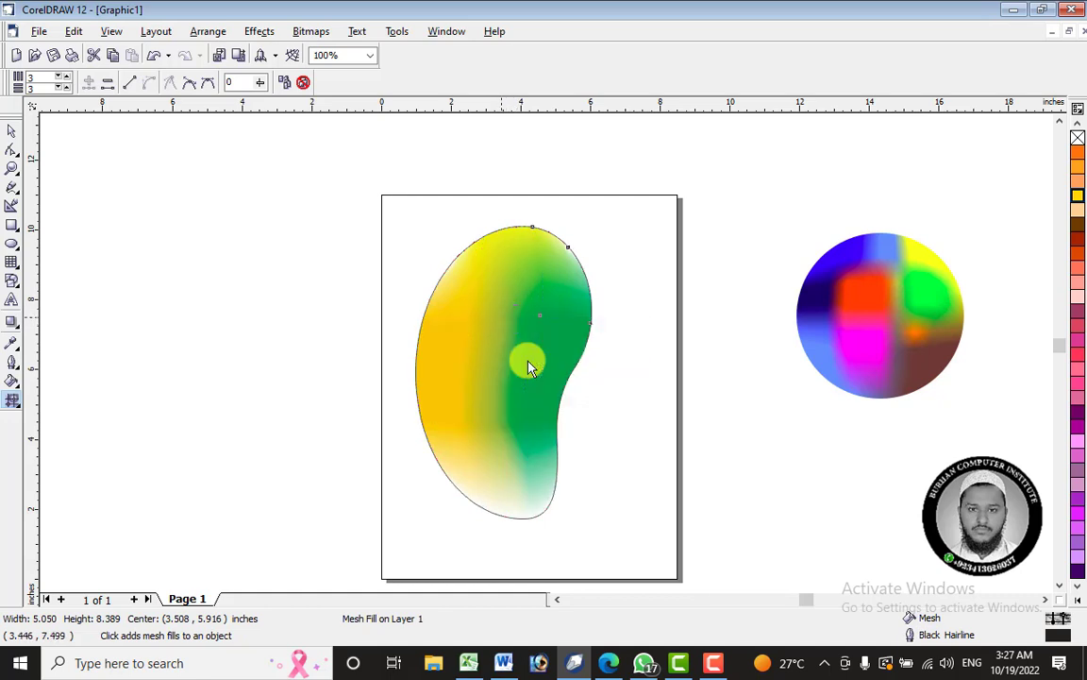
click(541, 318)
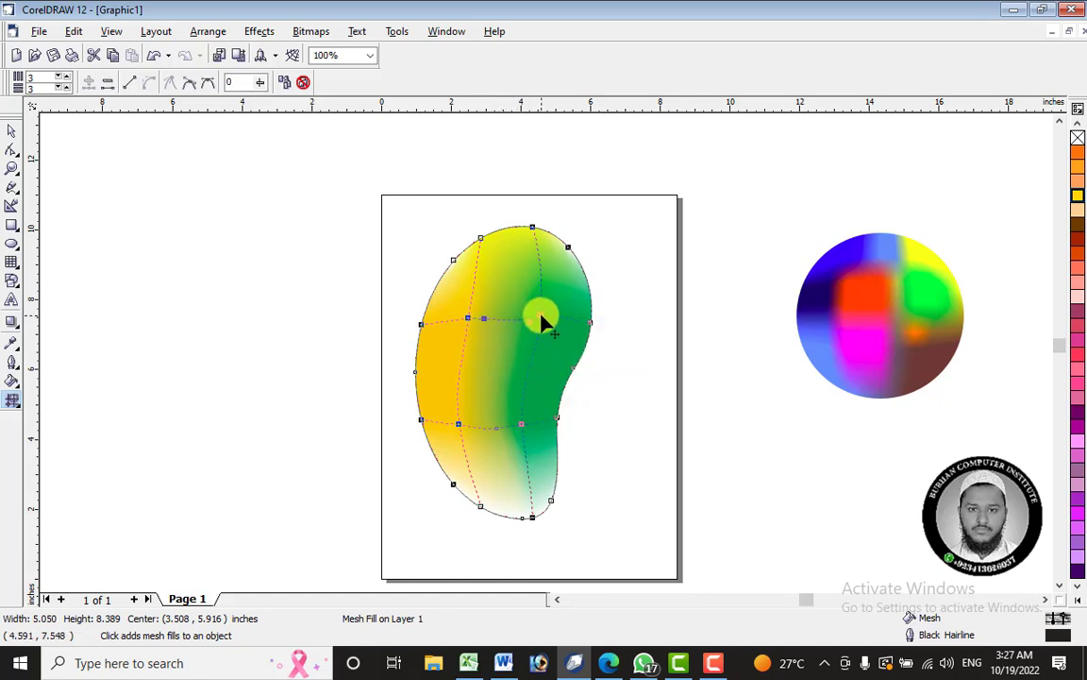
Delete the extra node between the two interior nodes on the lower horizontal mesh line of the bean shape.
right_click(543, 323)
click(582, 358)
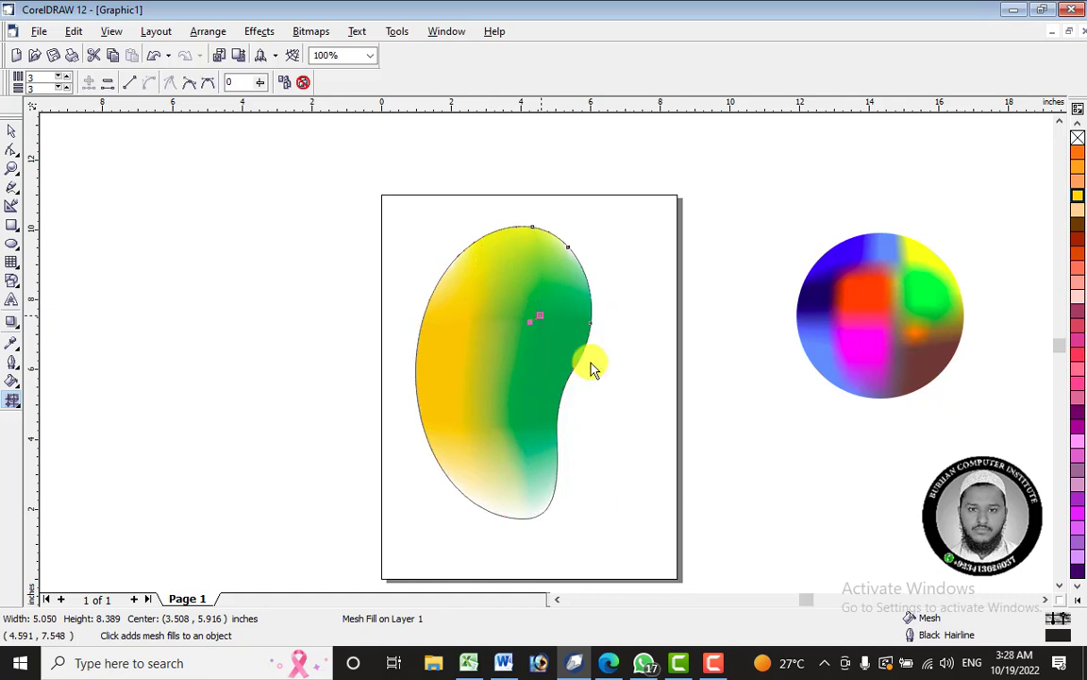
right_click(525, 426)
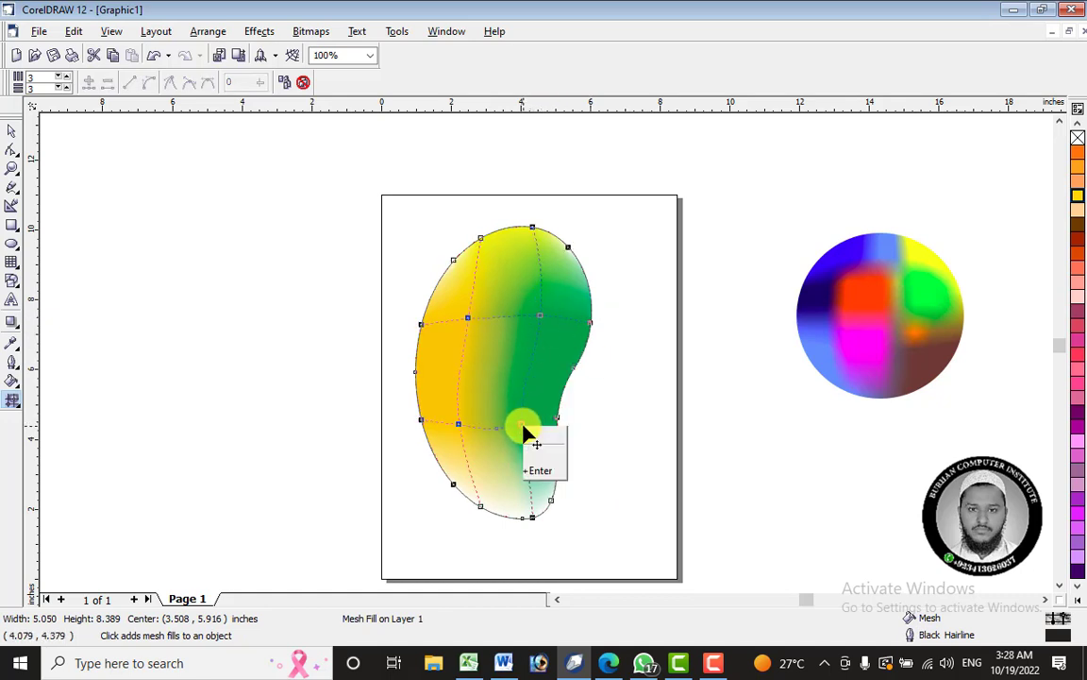
click(501, 431)
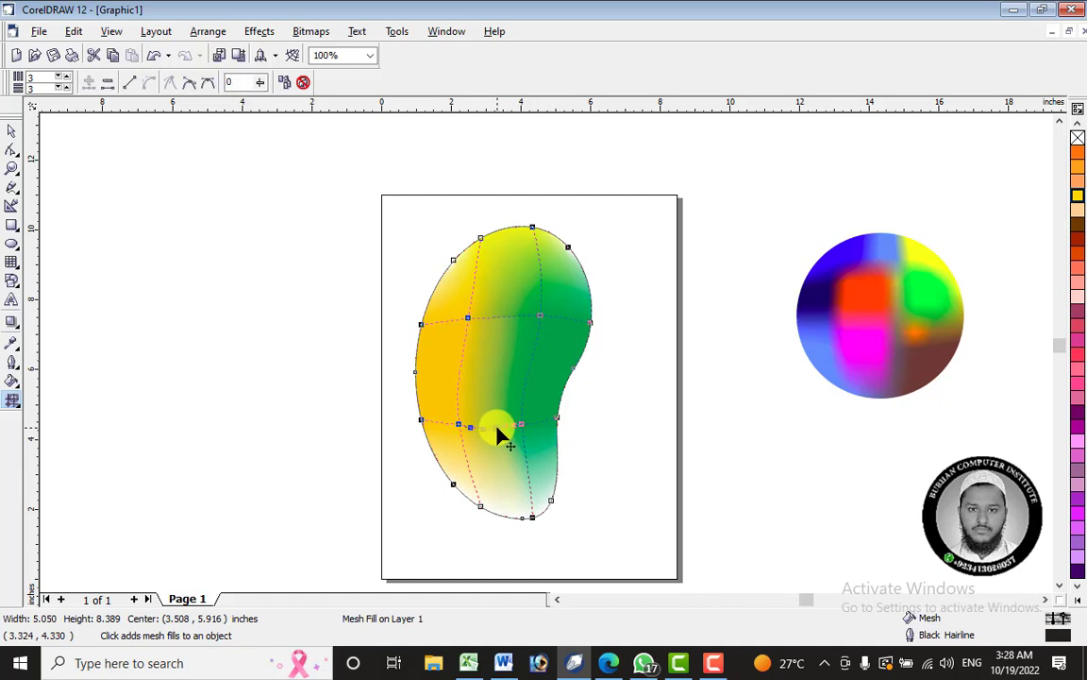
right_click(502, 432)
click(525, 468)
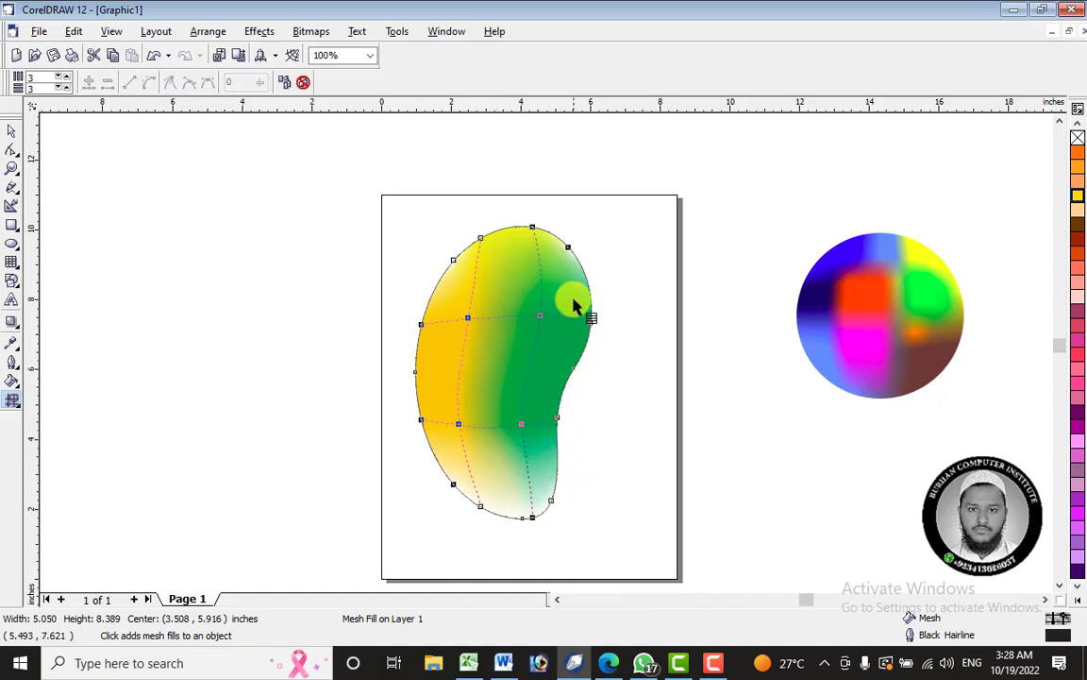
Add a vertical mesh line crossing the upper horizontal mesh line between its two interior nodes.
click(569, 248)
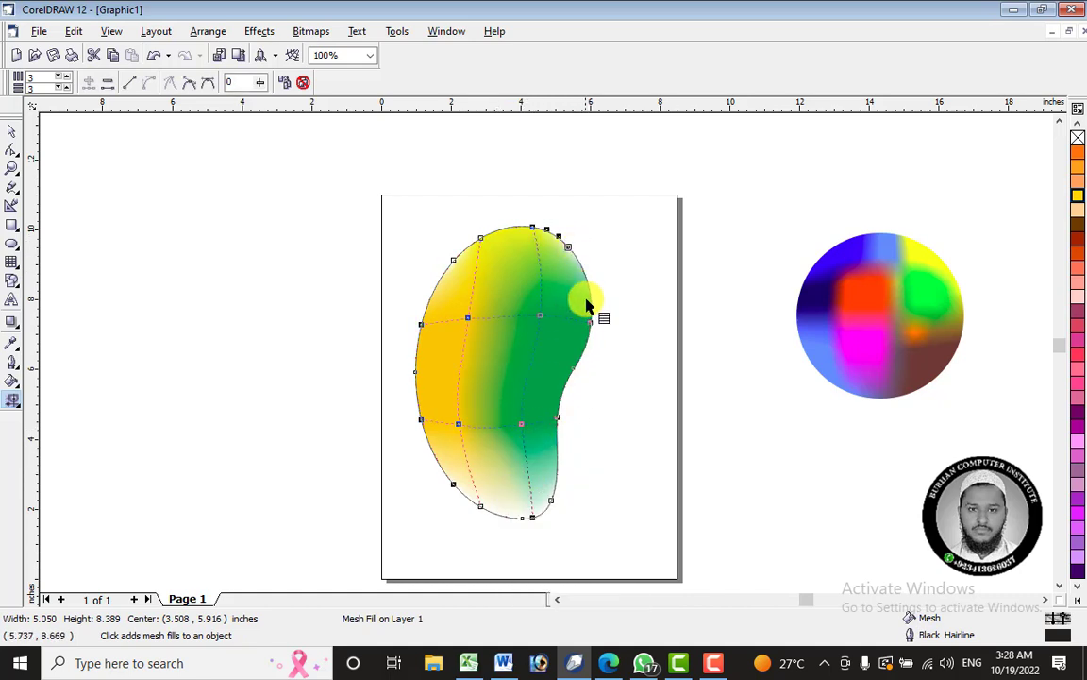
click(538, 316)
double_click(510, 323)
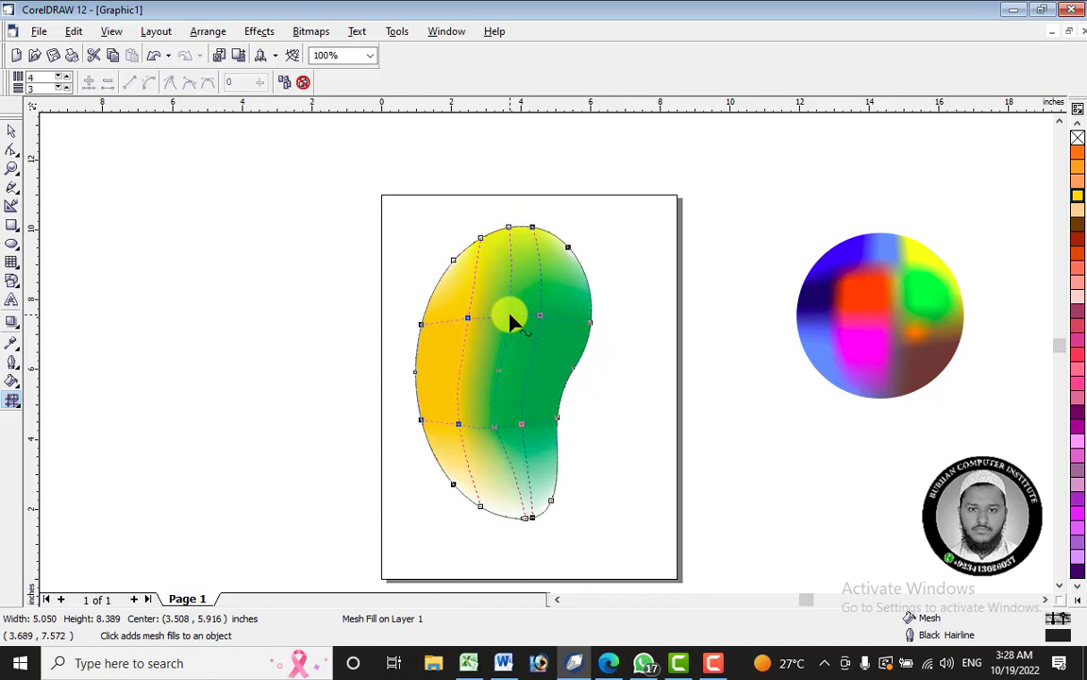
Try to move the bottom node of the added vertical mesh line slightly along the outline, and undo the move.
click(524, 519)
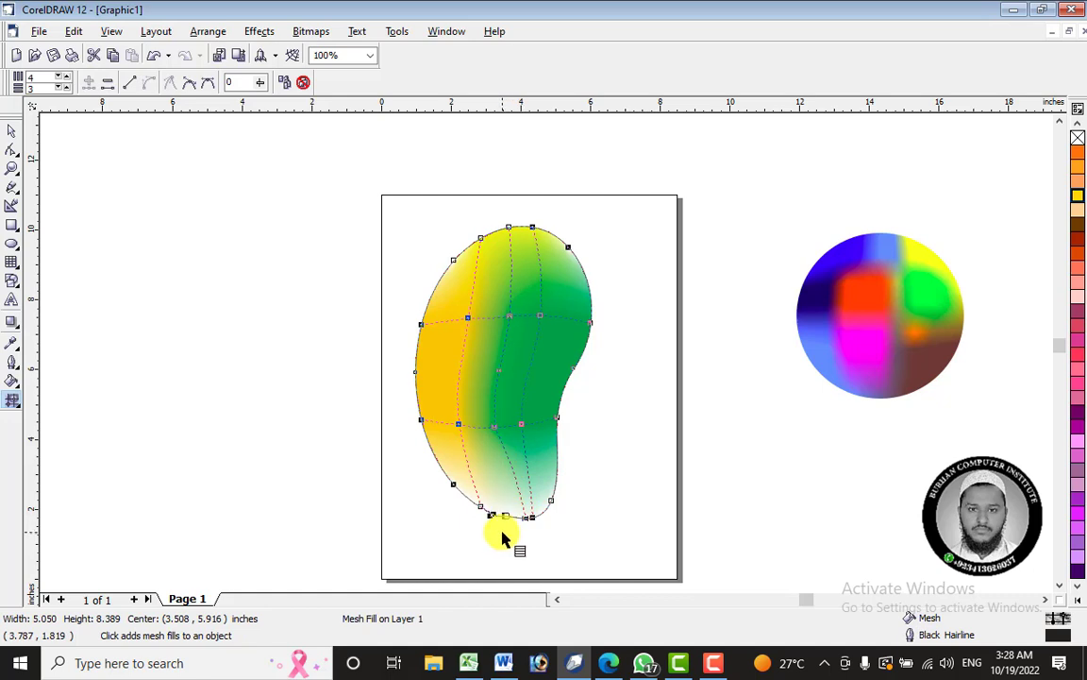
drag(526, 517, 514, 520)
click(514, 520)
drag(489, 465, 581, 538)
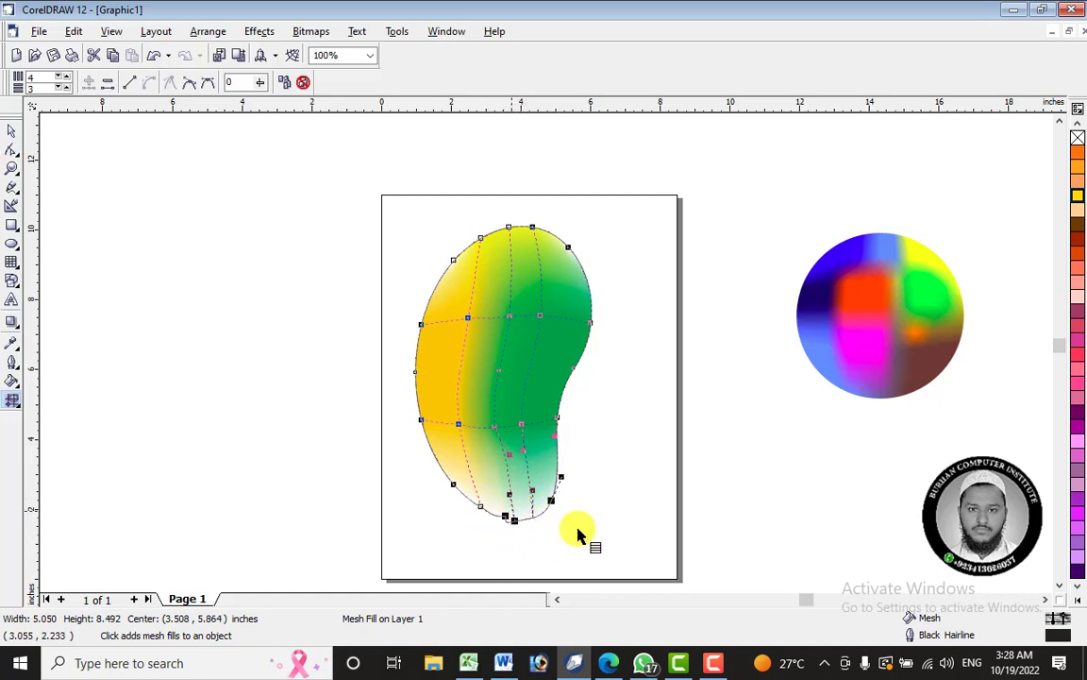
click(630, 548)
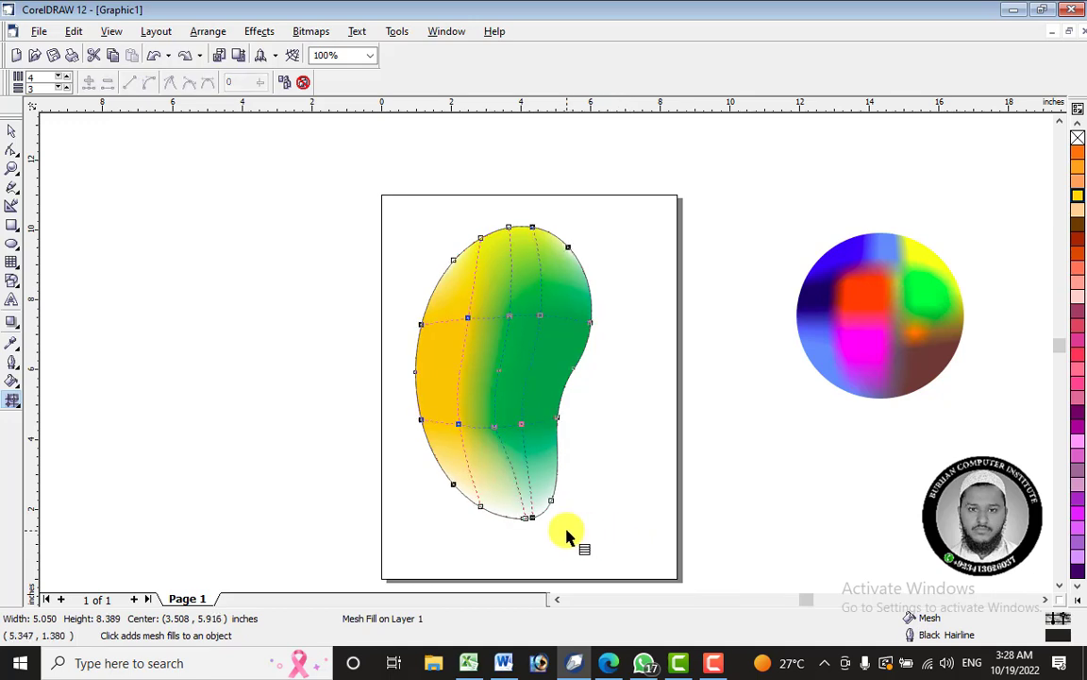
Delete the node where the added vertical line crosses the lower horizontal mesh line, and try to delete the upper-right interior node.
right_click(501, 430)
click(531, 462)
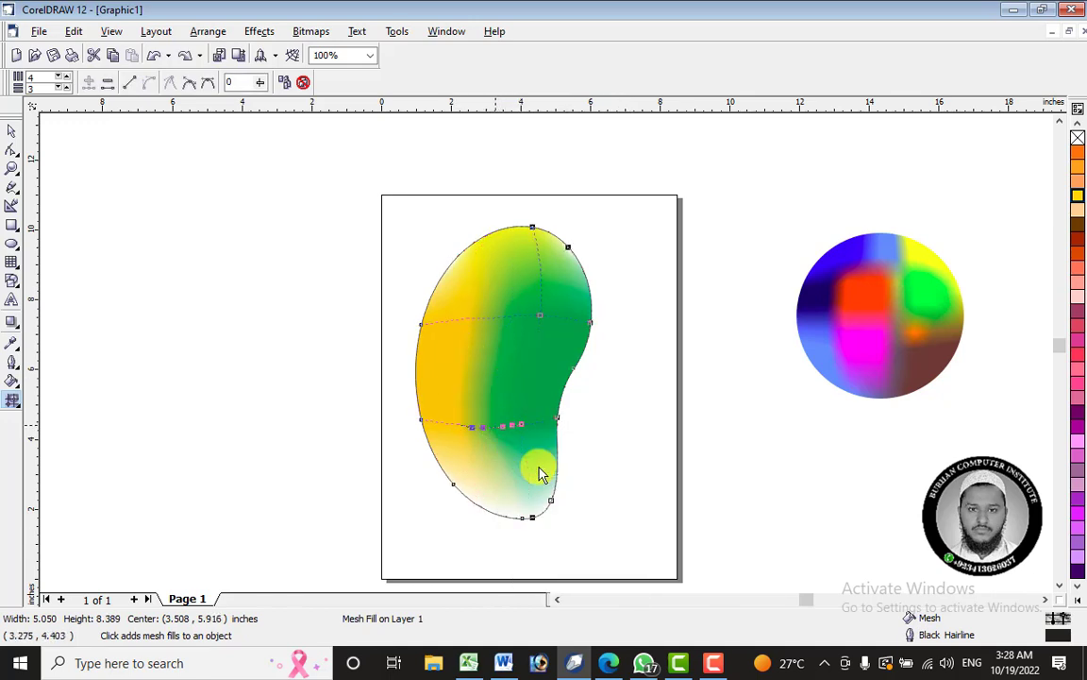
right_click(540, 318)
click(564, 366)
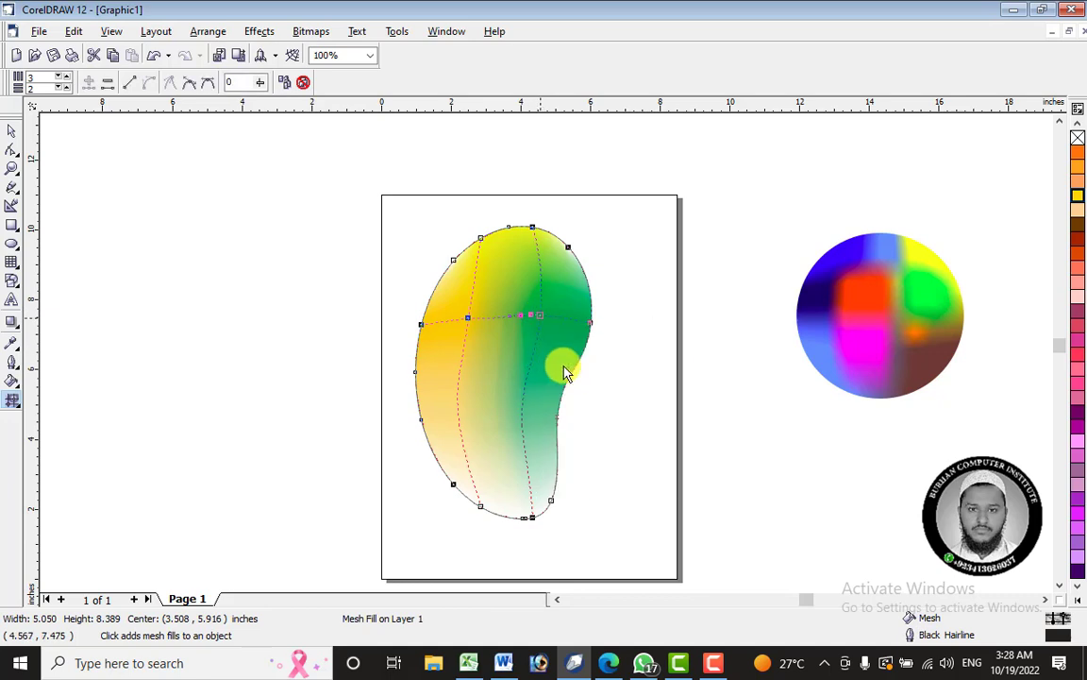
right_click(540, 318)
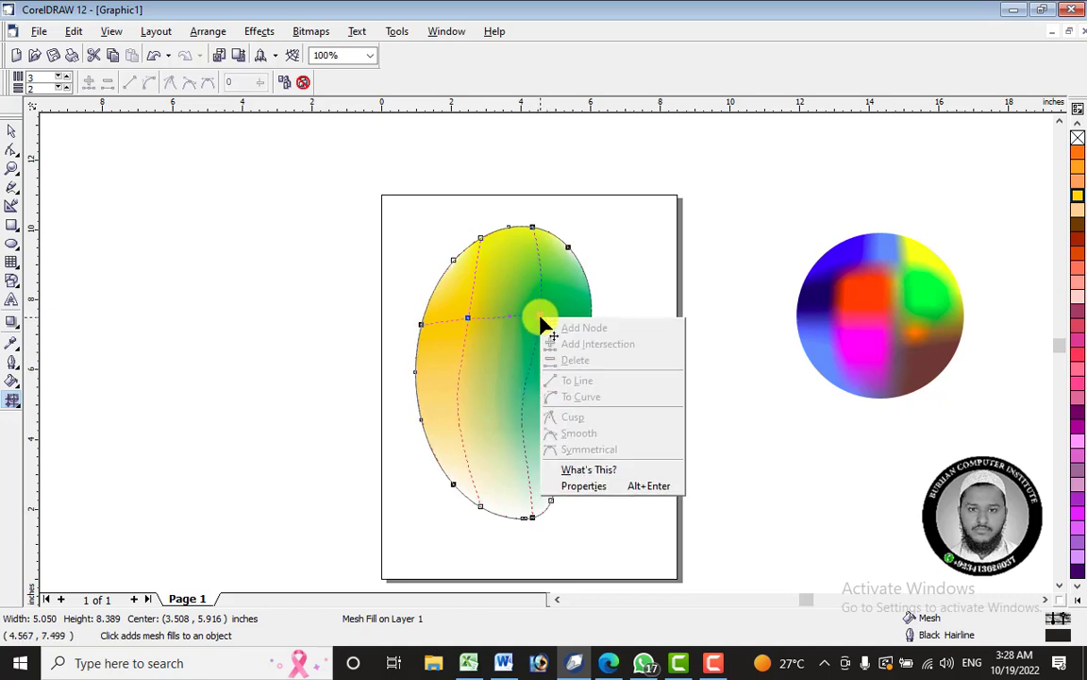
click(468, 326)
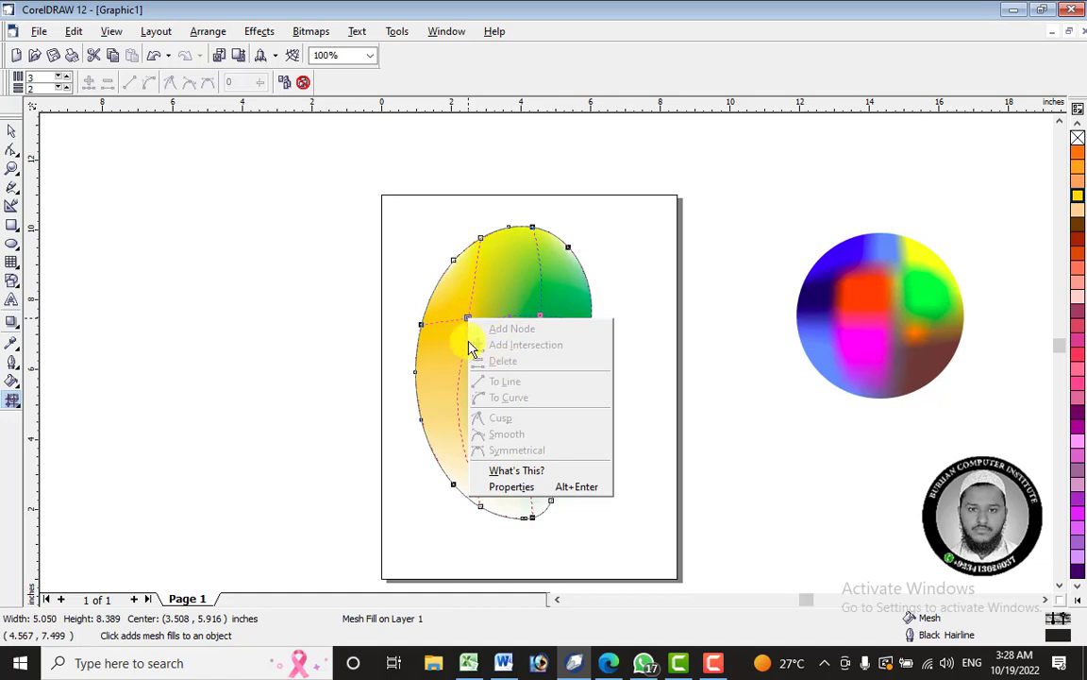
Delete the bottom node of the rightmost vertical mesh line and the left nodes of the remaining horizontal mesh line.
click(517, 519)
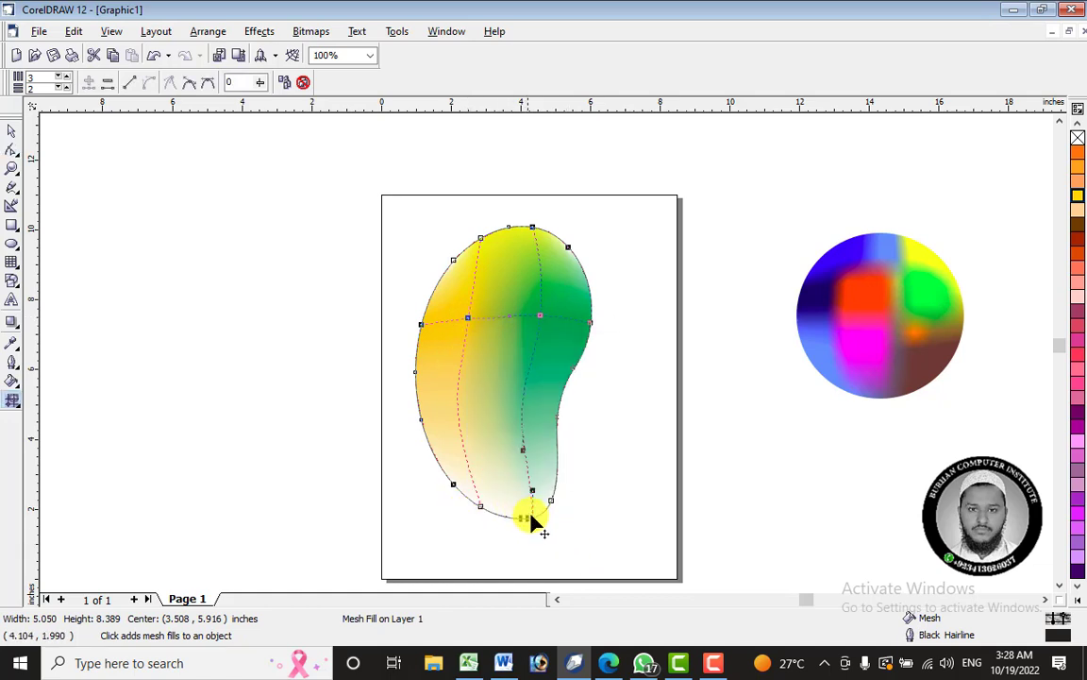
right_click(527, 519)
click(566, 381)
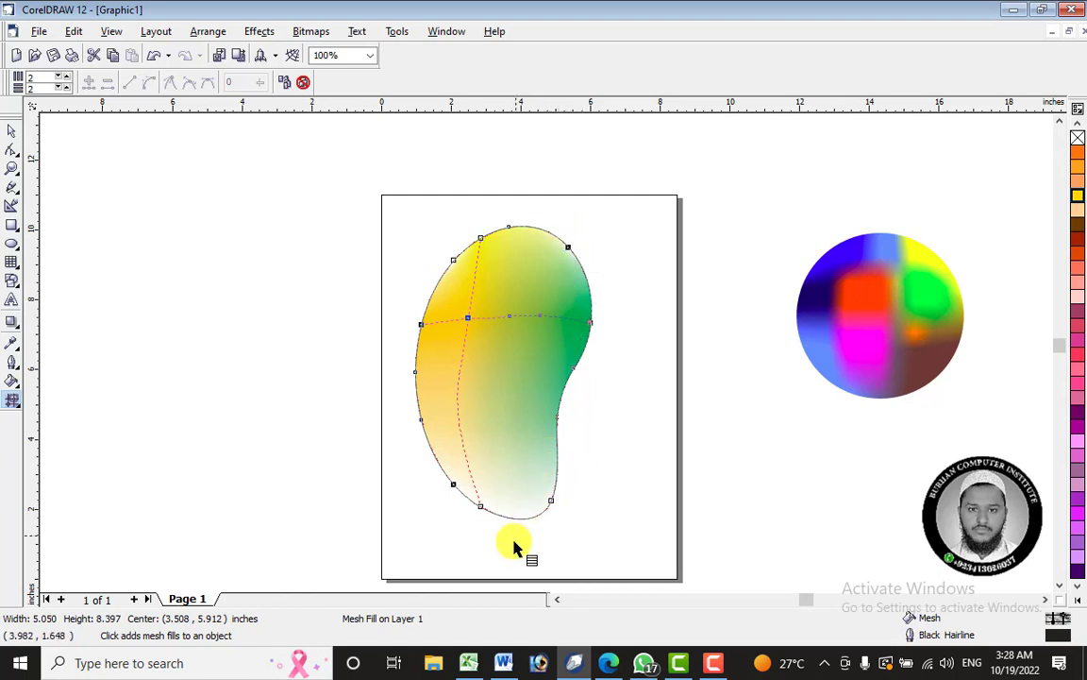
drag(415, 304, 498, 326)
right_click(453, 326)
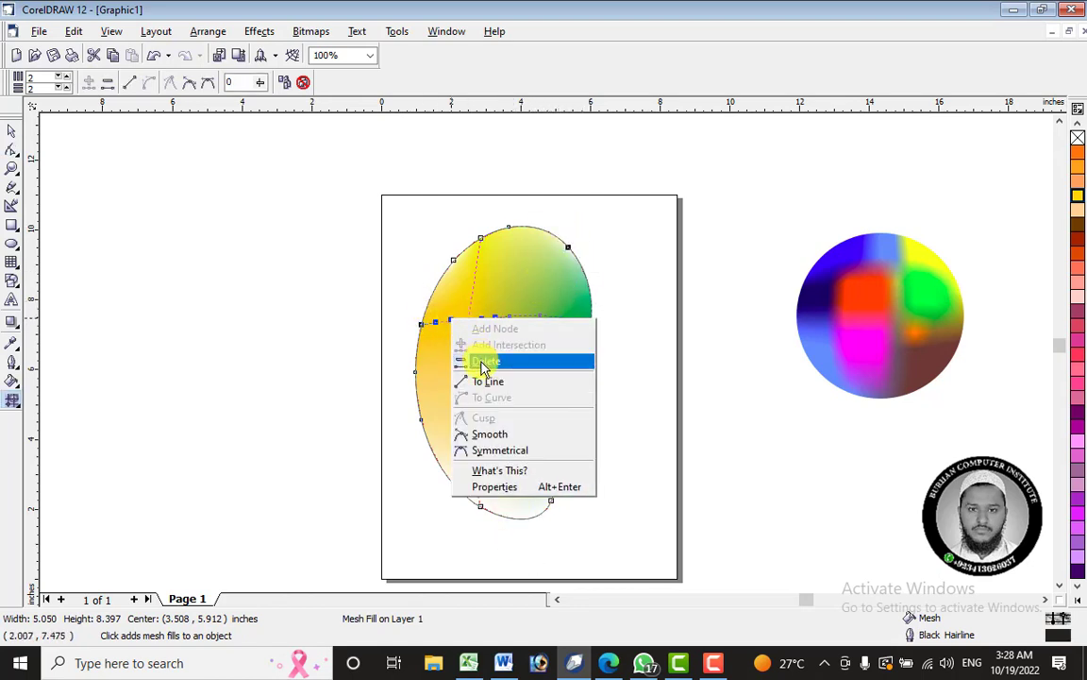
click(478, 360)
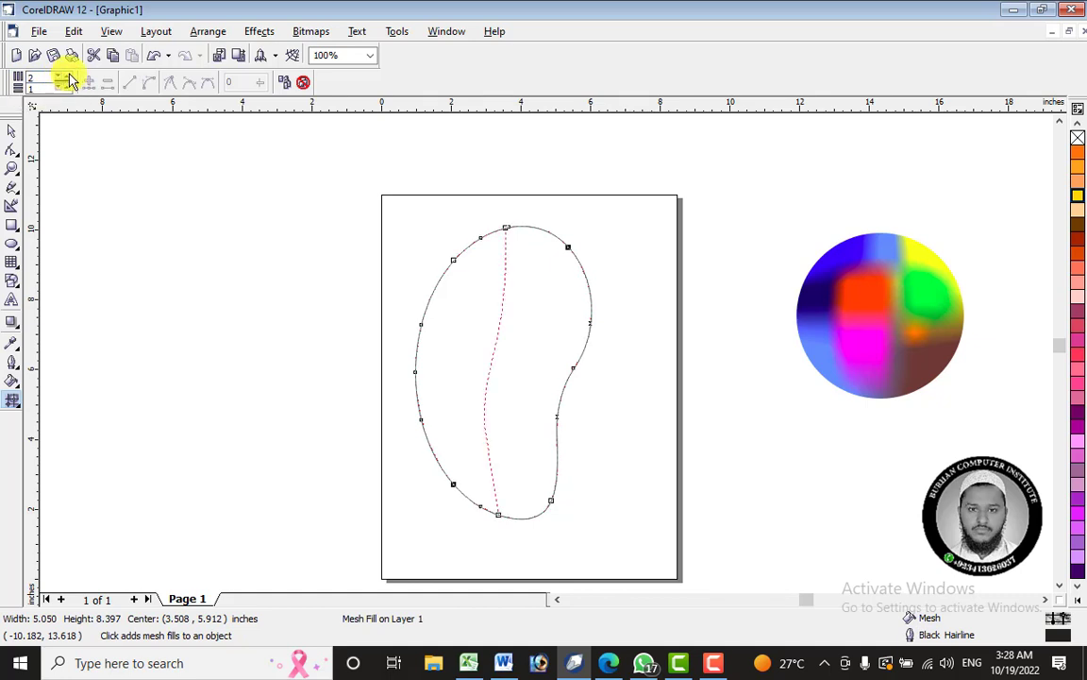
Set the mesh grid of the bean shape to 9 columns and 7 rows.
click(66, 77)
click(66, 76)
click(66, 76)
click(66, 76)
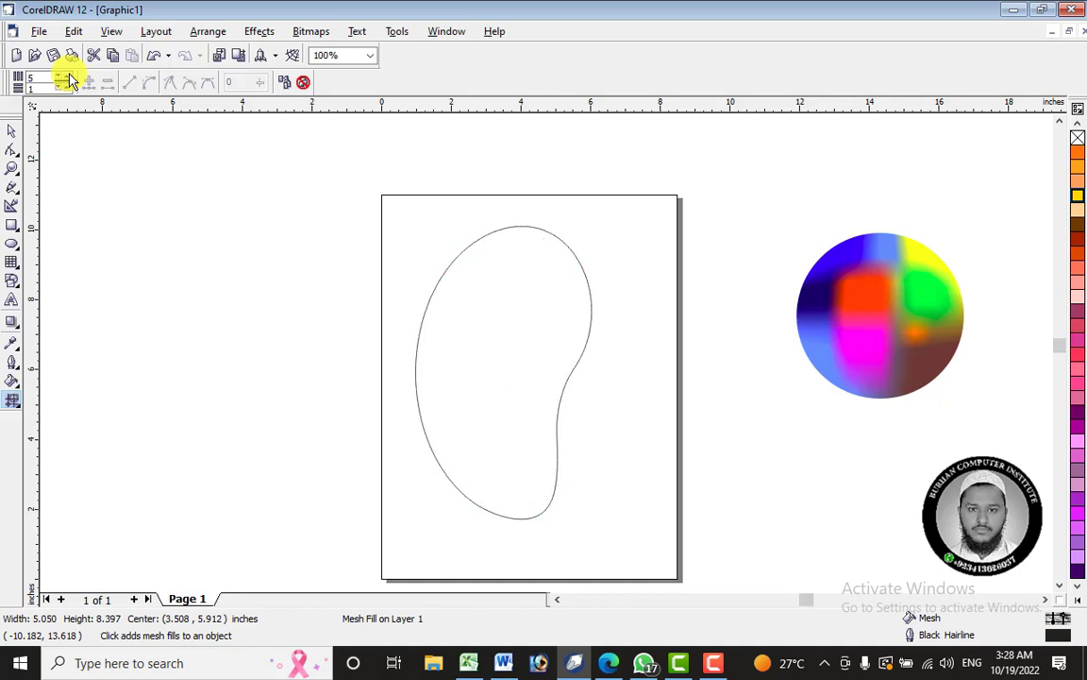
click(66, 76)
click(66, 76)
click(67, 76)
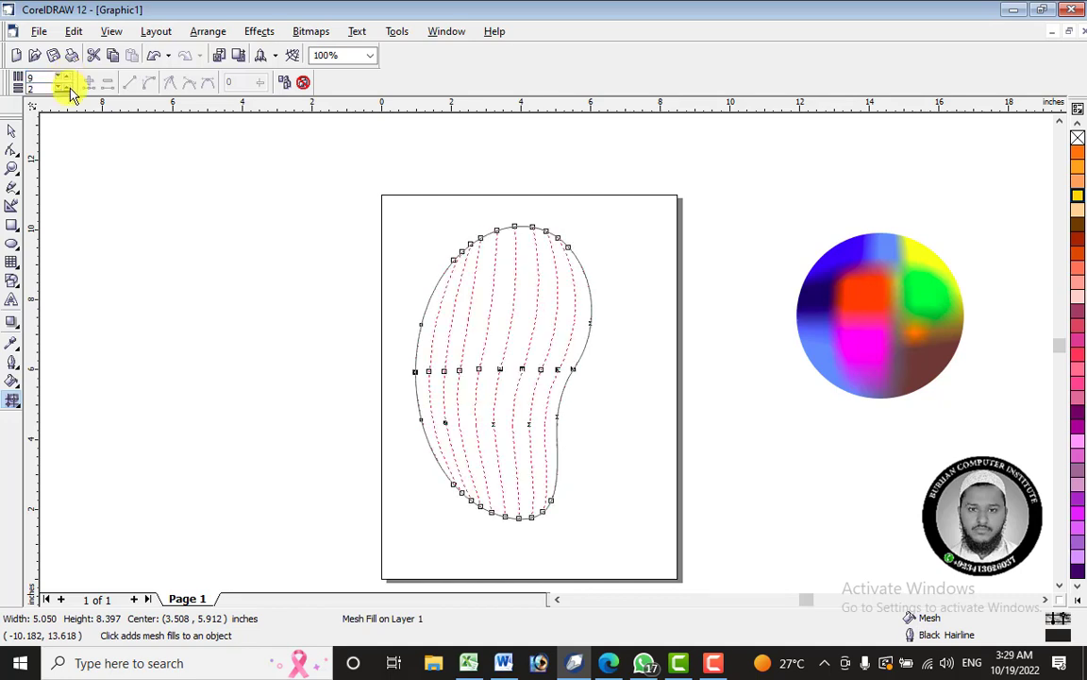
click(66, 86)
click(66, 86)
click(68, 86)
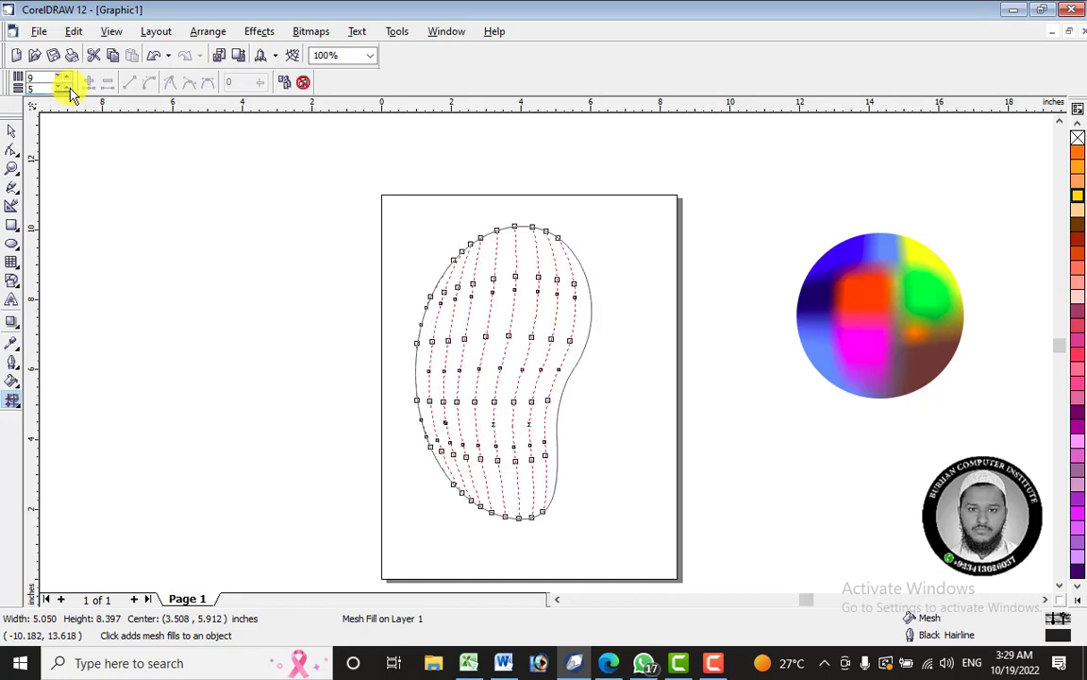
click(68, 86)
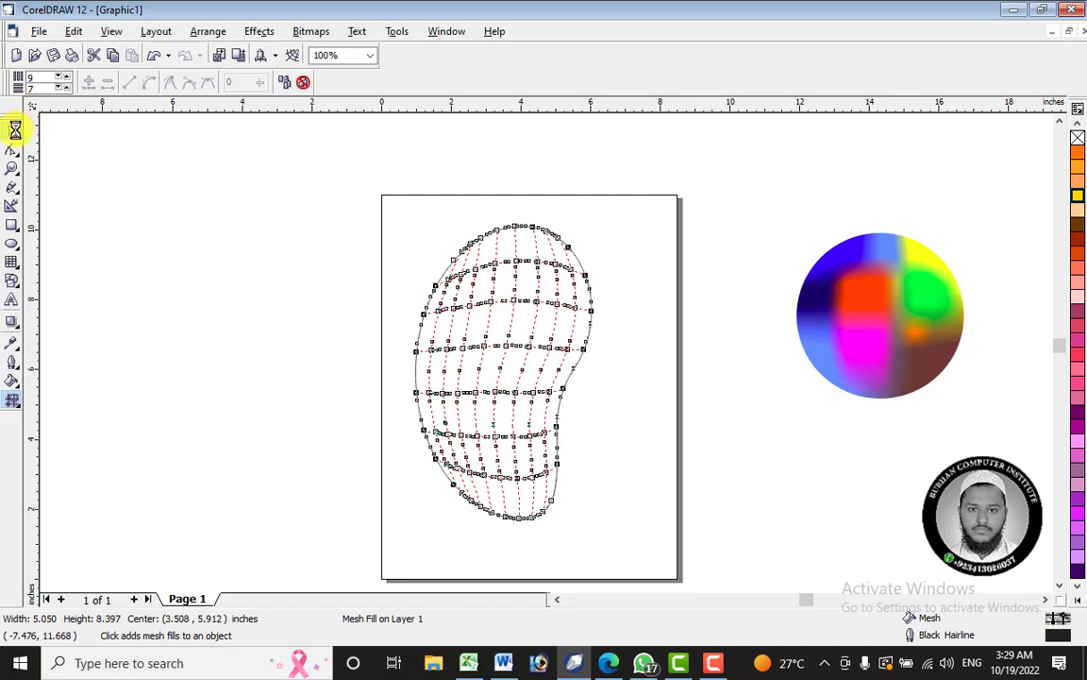
Colour the top row of mesh patches on the bean shape Deep Yellow using the Interactive Mesh Fill tool.
click(12, 400)
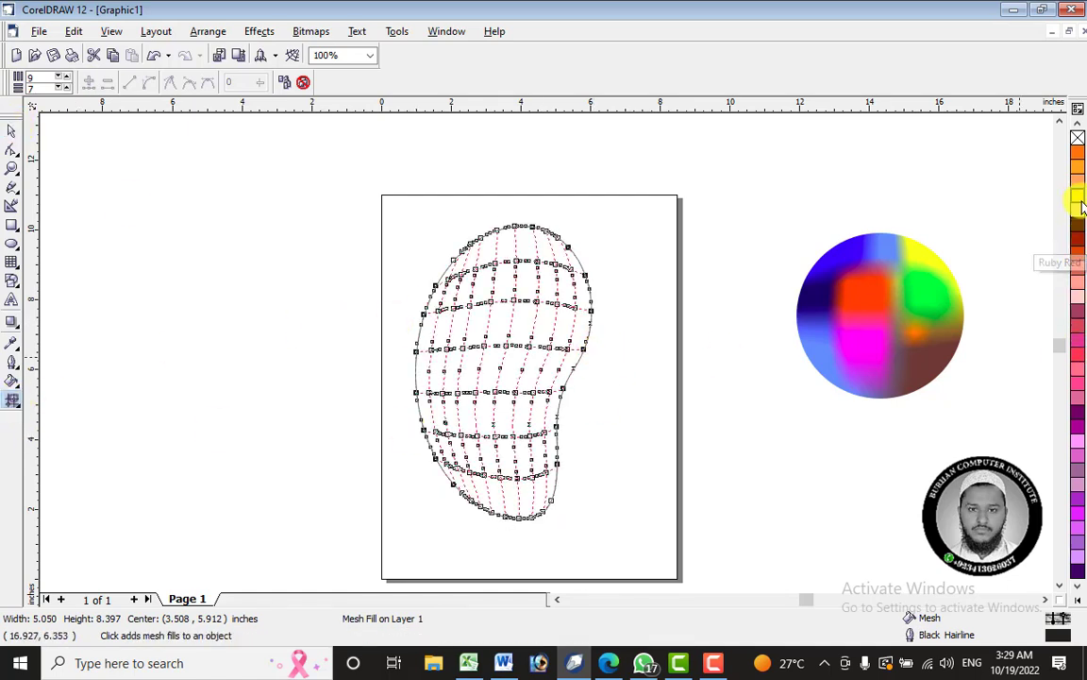
drag(1079, 199, 485, 255)
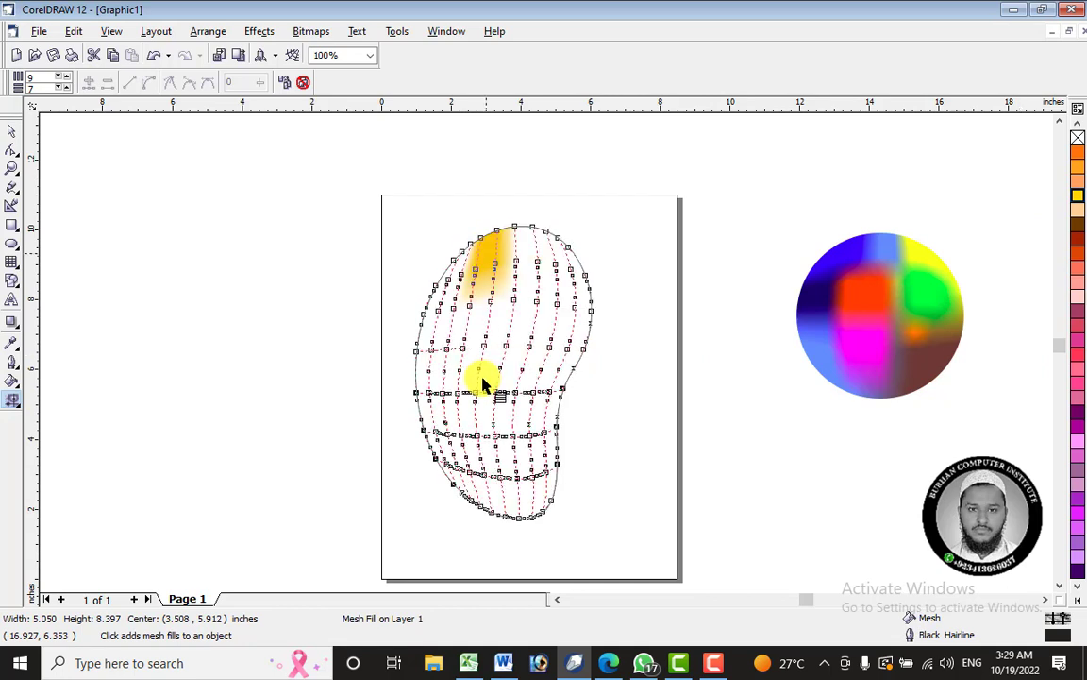
drag(1079, 199, 526, 242)
drag(1079, 199, 566, 250)
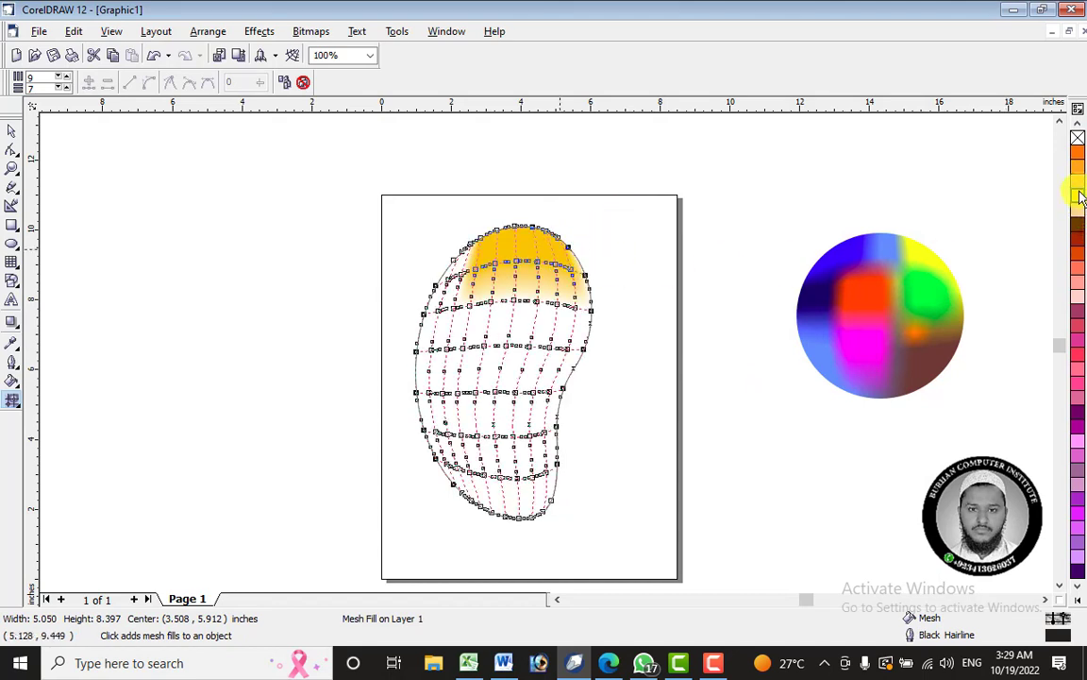
drag(1079, 195, 459, 265)
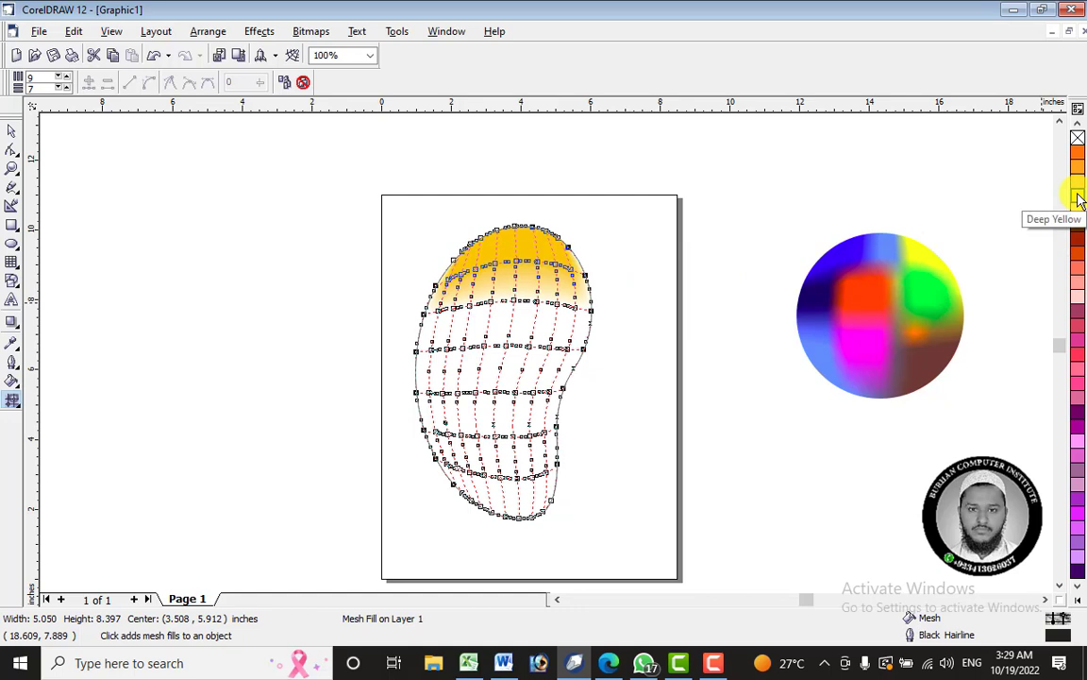
Expand the colour palette, try green shades on the bottom-right and bottom-left mesh patches, and undo each fill.
drag(1079, 200, 1078, 576)
click(1081, 602)
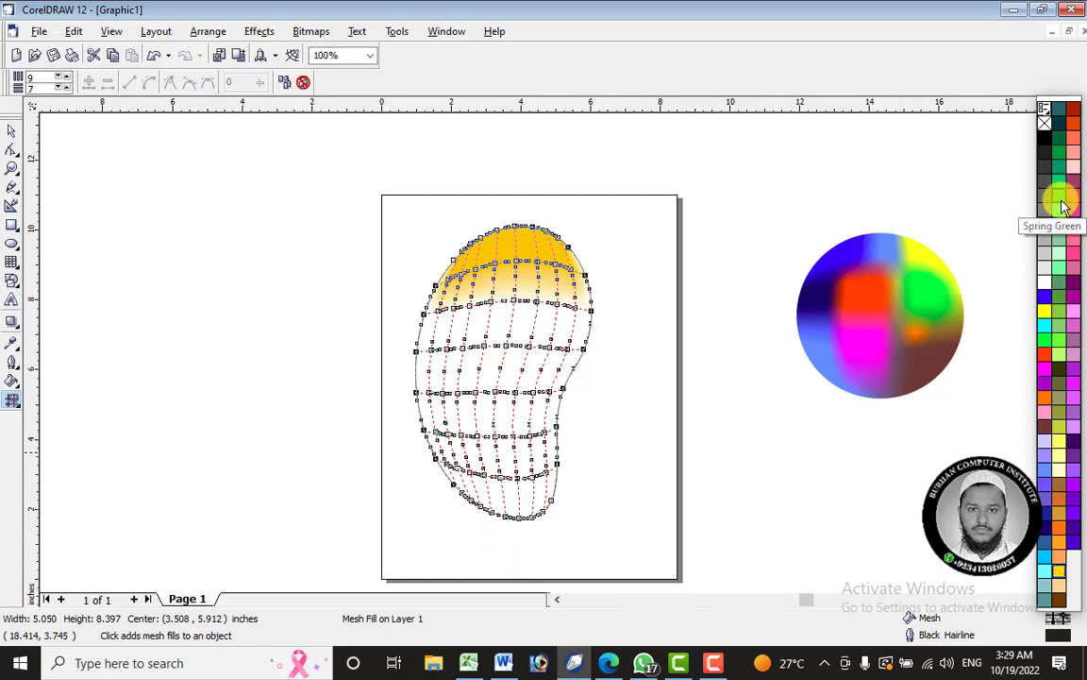
drag(1062, 206, 555, 486)
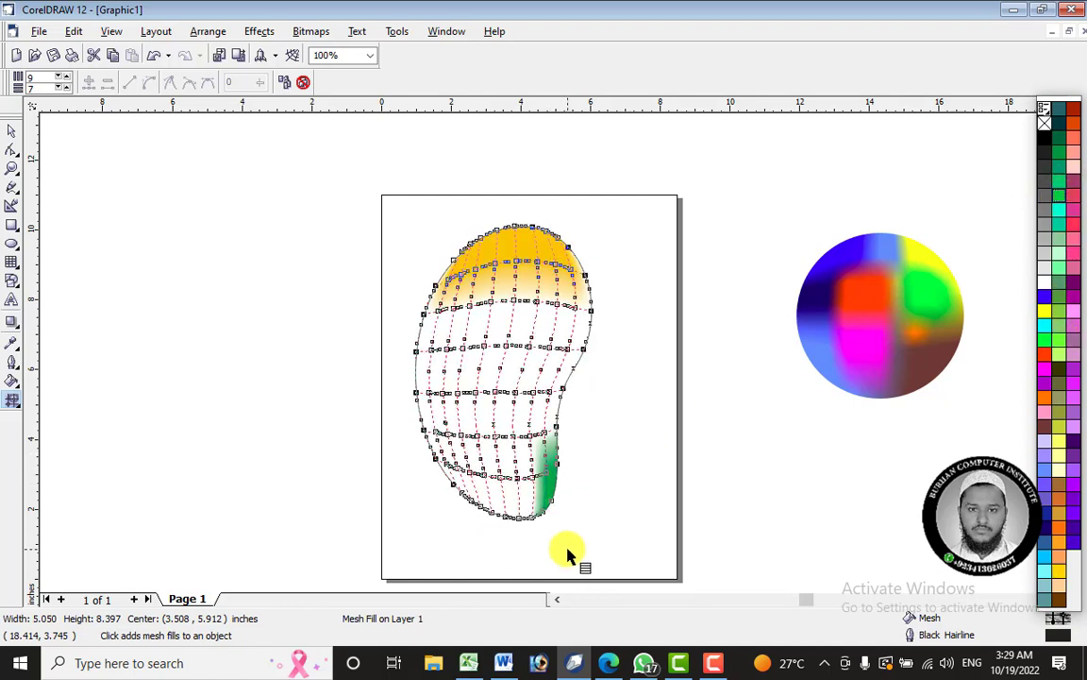
key(ctrl+z)
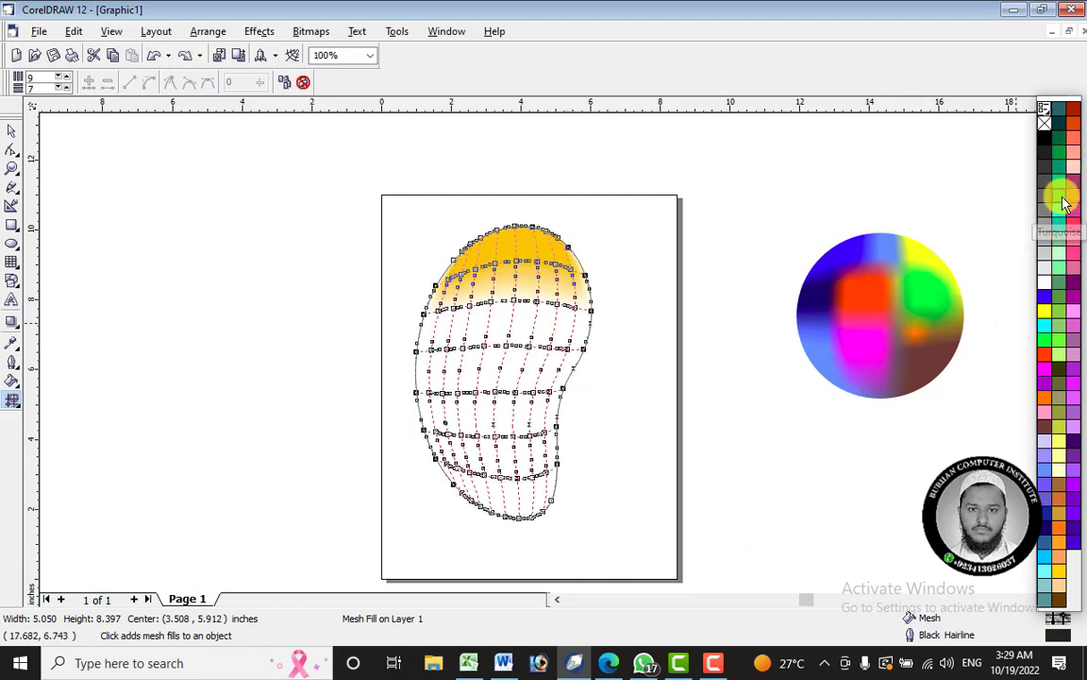
drag(1059, 151, 471, 492)
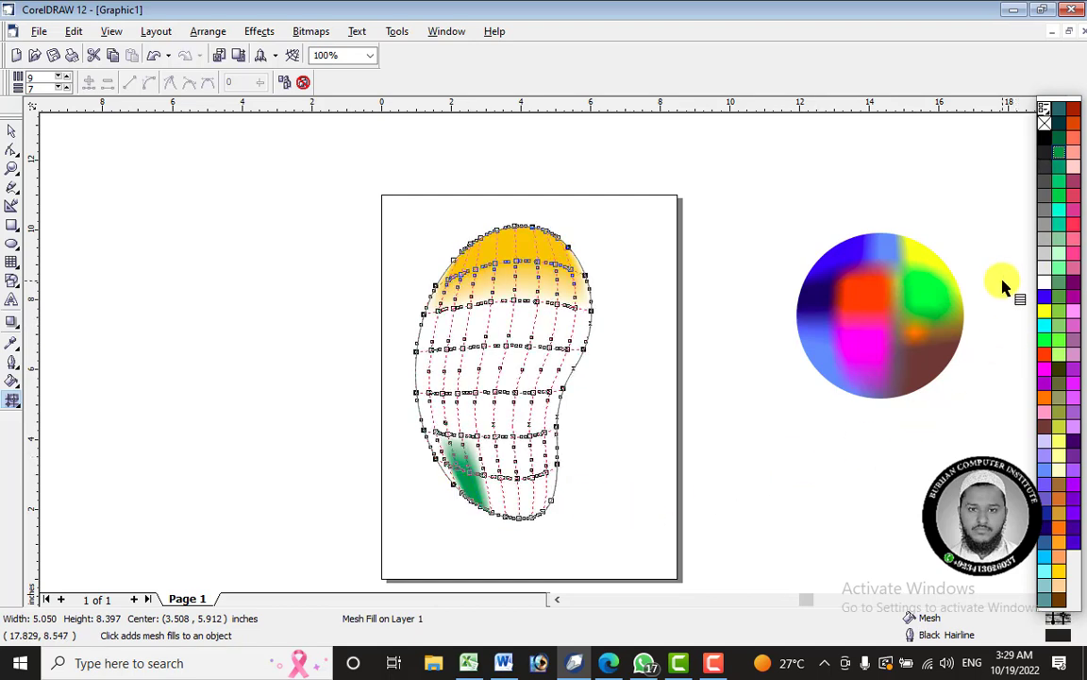
key(ctrl+z)
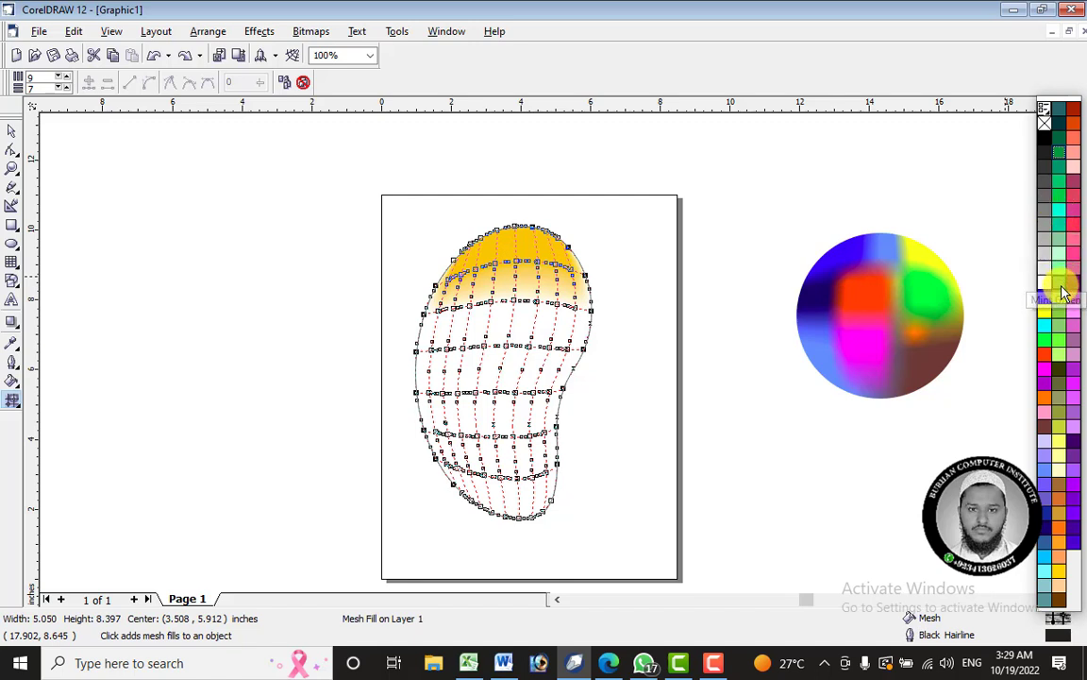
Colour the bottom-right mesh patch muted green and the third-row mesh patches Deep Yellow from the left edge towards the right.
drag(1060, 269, 725, 443)
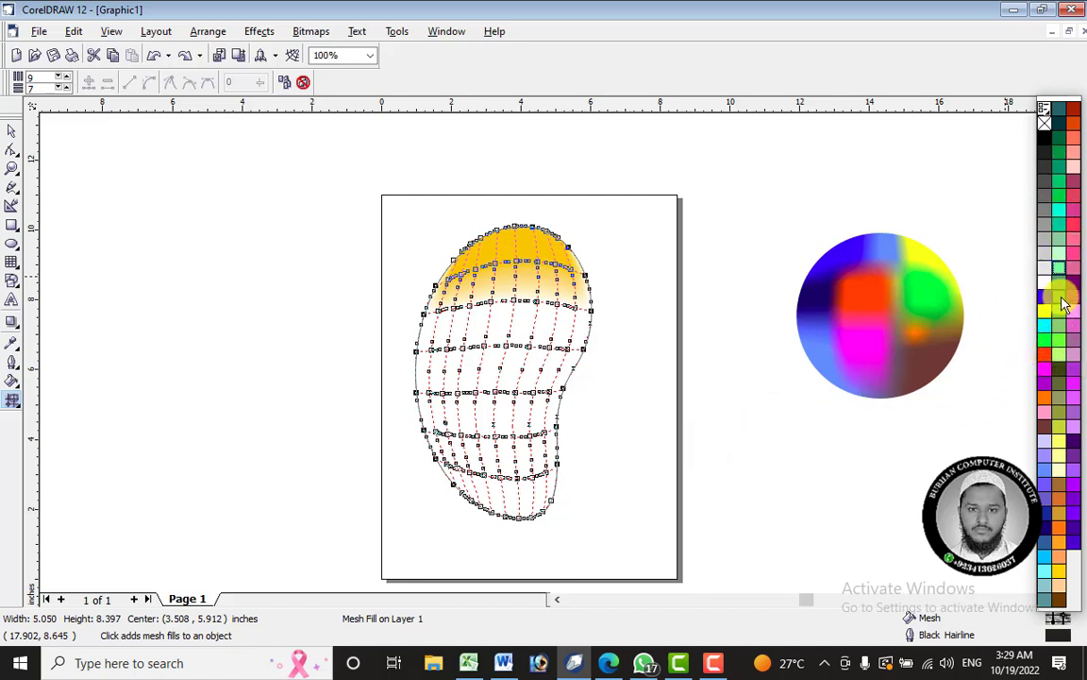
drag(1060, 295, 541, 497)
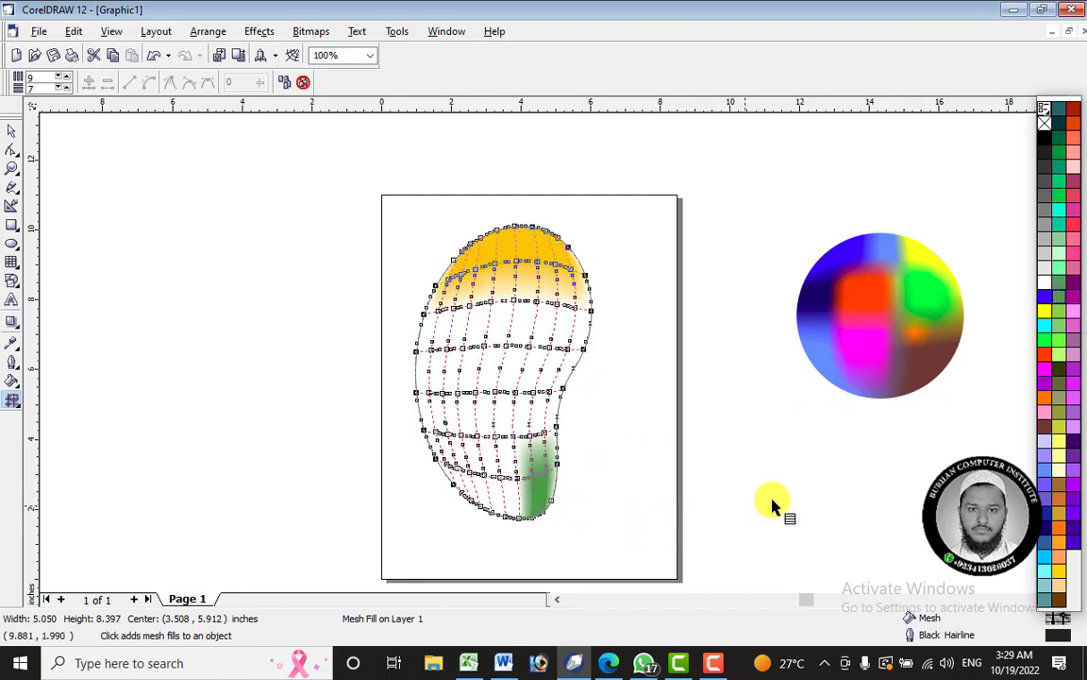
click(1058, 570)
drag(478, 418, 424, 344)
drag(1059, 570, 455, 333)
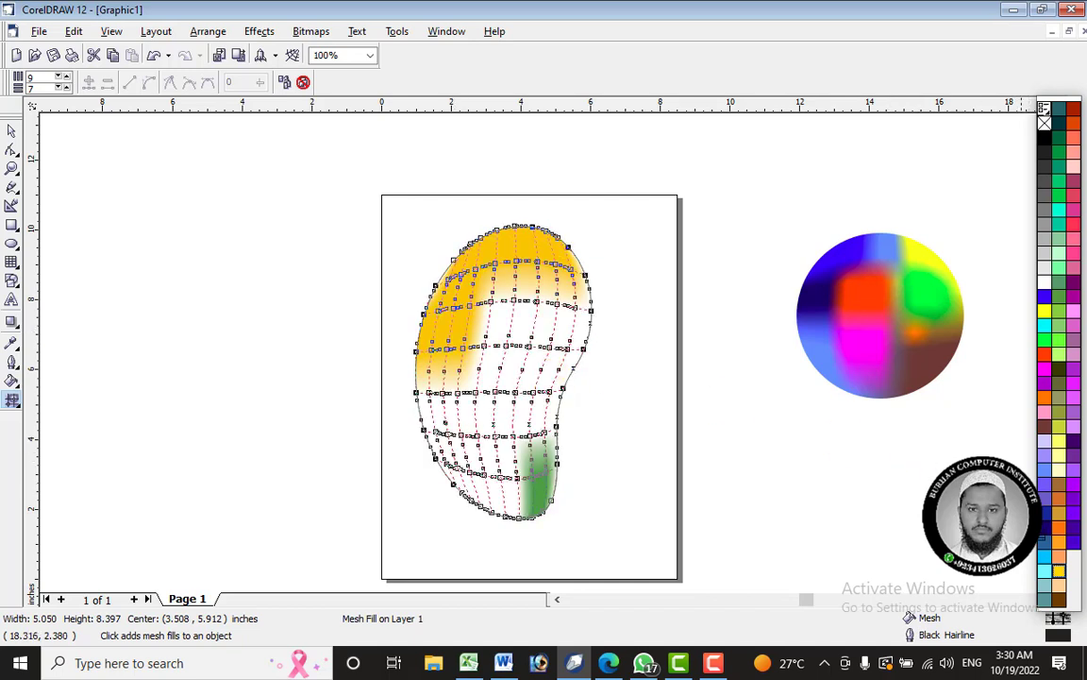
drag(1058, 570, 503, 341)
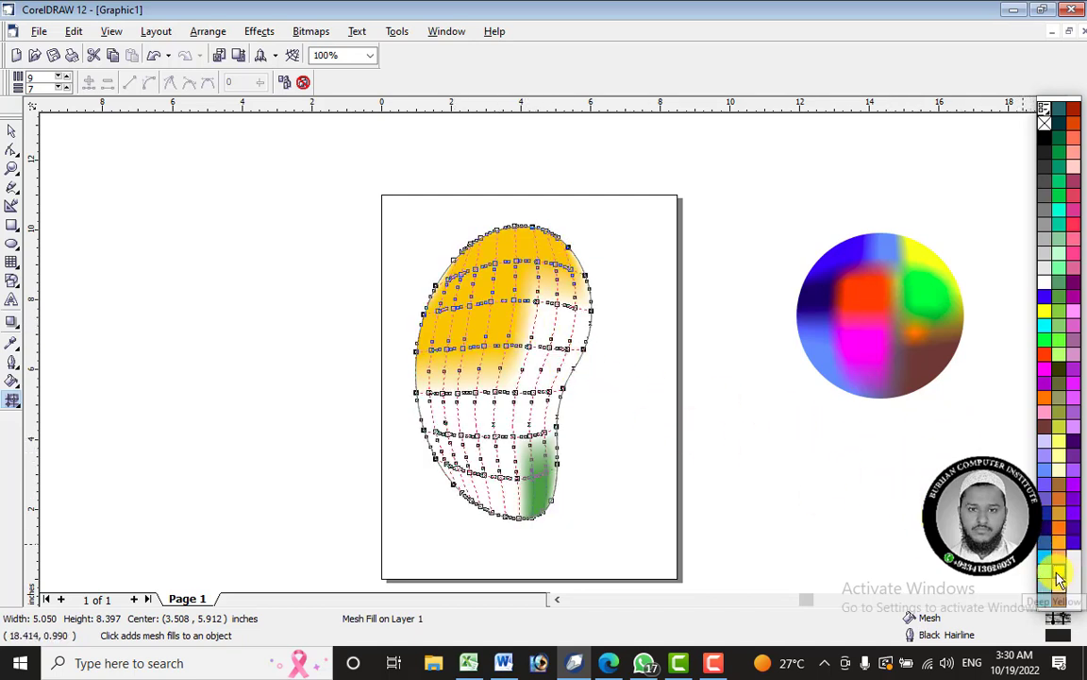
drag(1059, 570, 545, 338)
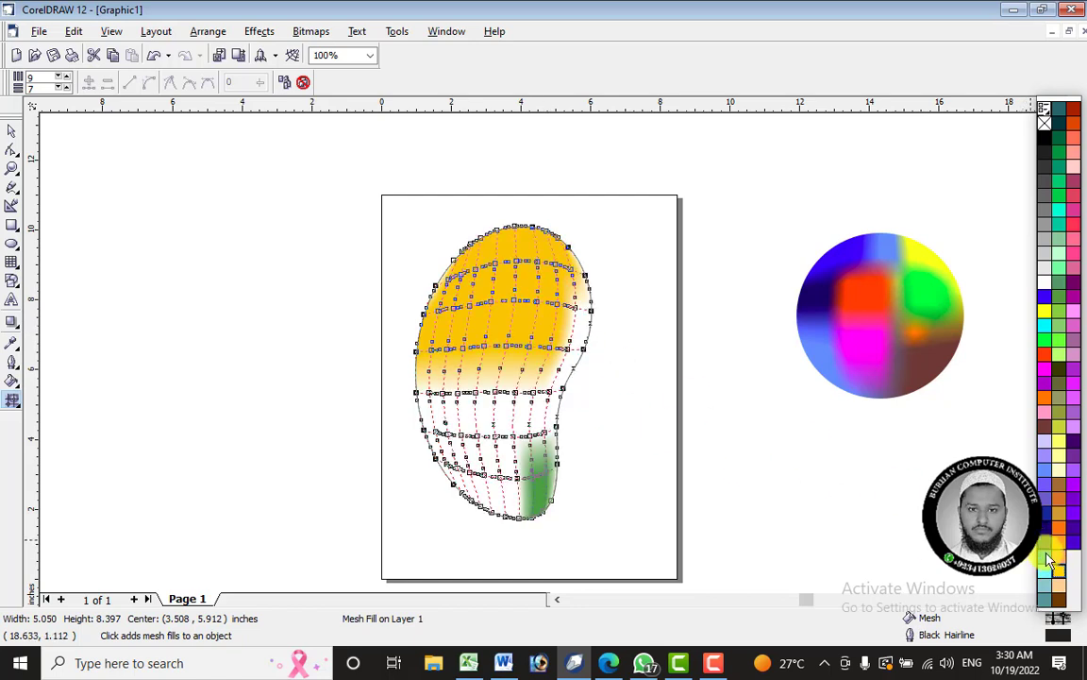
Colour the mesh patches at the third row's right end and across the middle rows of the bean shape Deep Yellow.
drag(1058, 578, 584, 336)
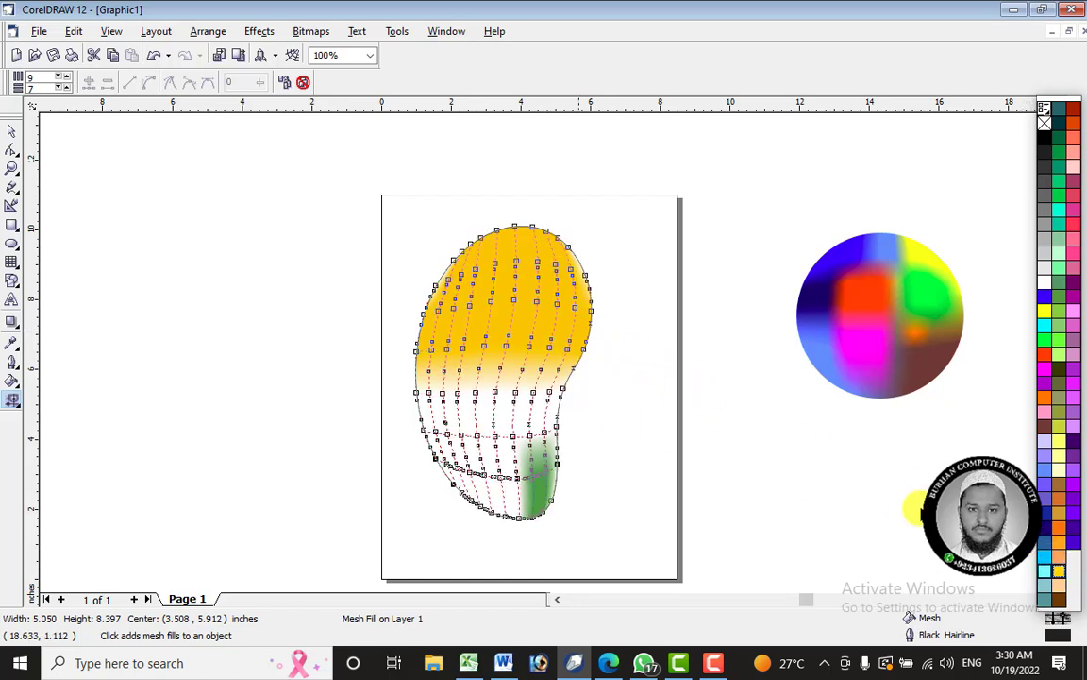
drag(1058, 577, 448, 414)
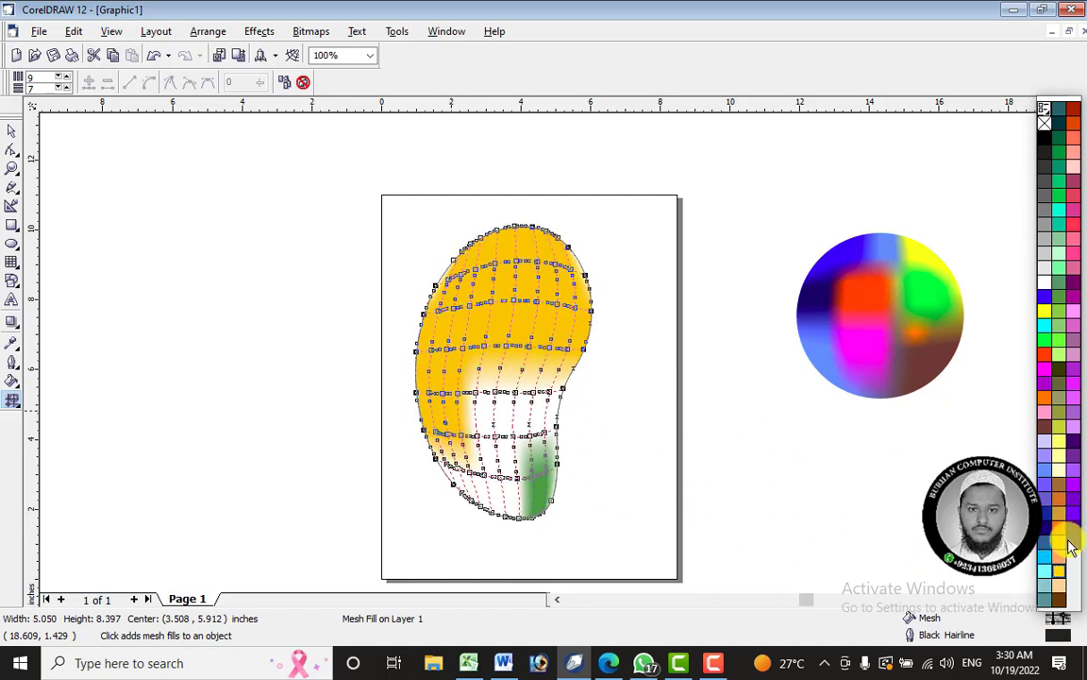
drag(1062, 576, 516, 422)
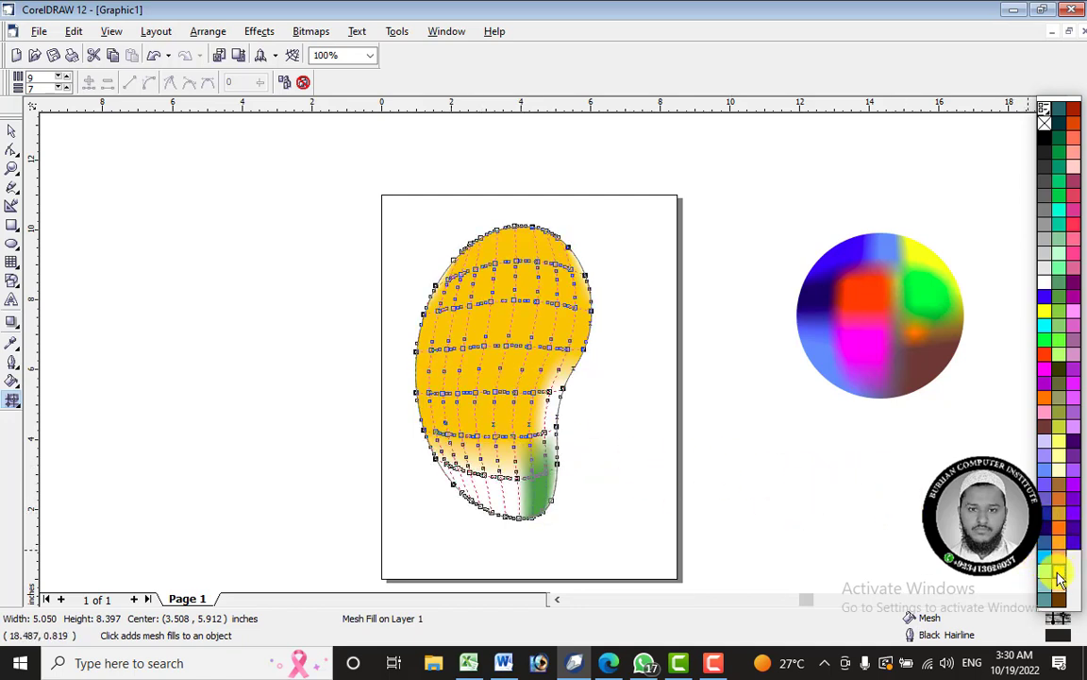
drag(1059, 580, 559, 415)
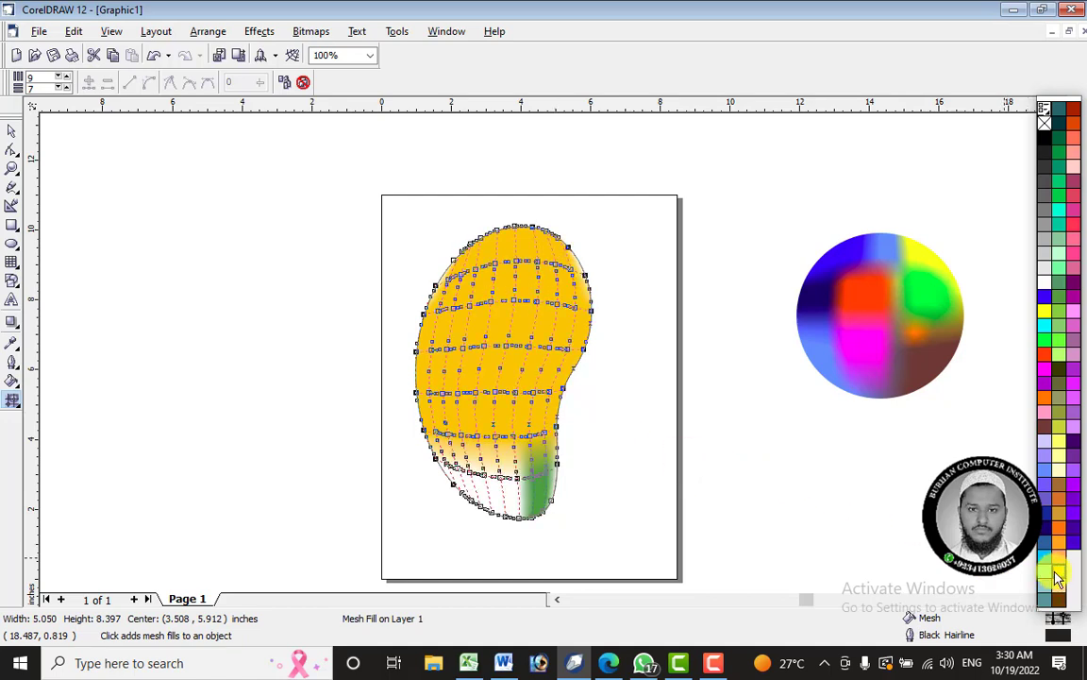
Colour the bottom mesh patches of the bean shape Deep Yellow, covering the white areas and the green corner.
drag(1060, 579, 457, 484)
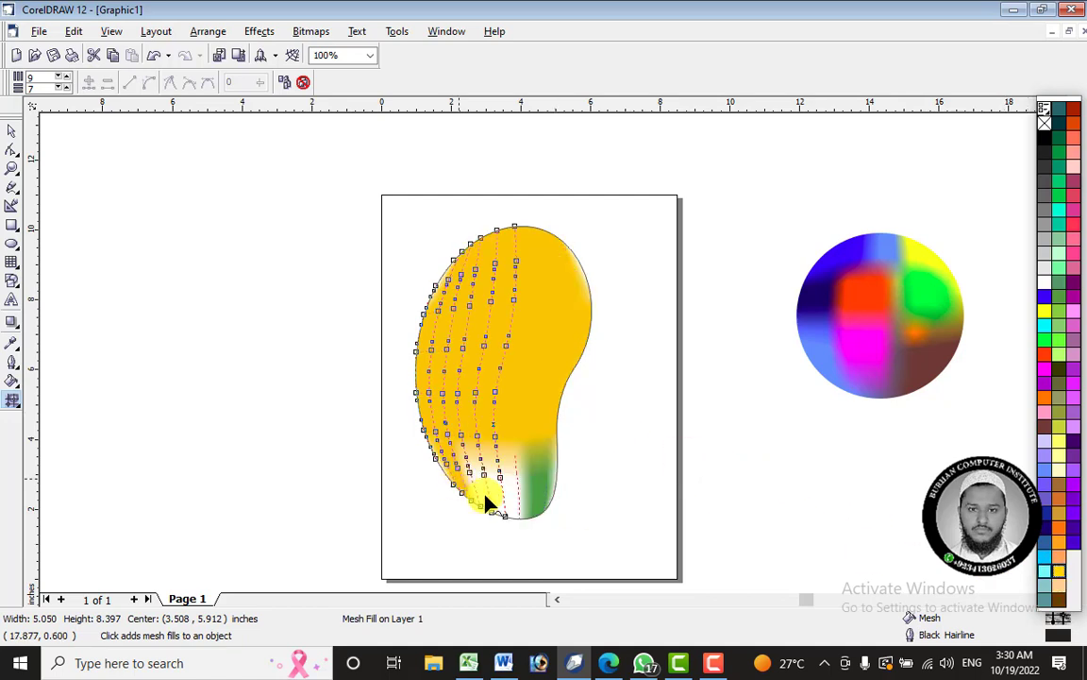
drag(1059, 575, 497, 515)
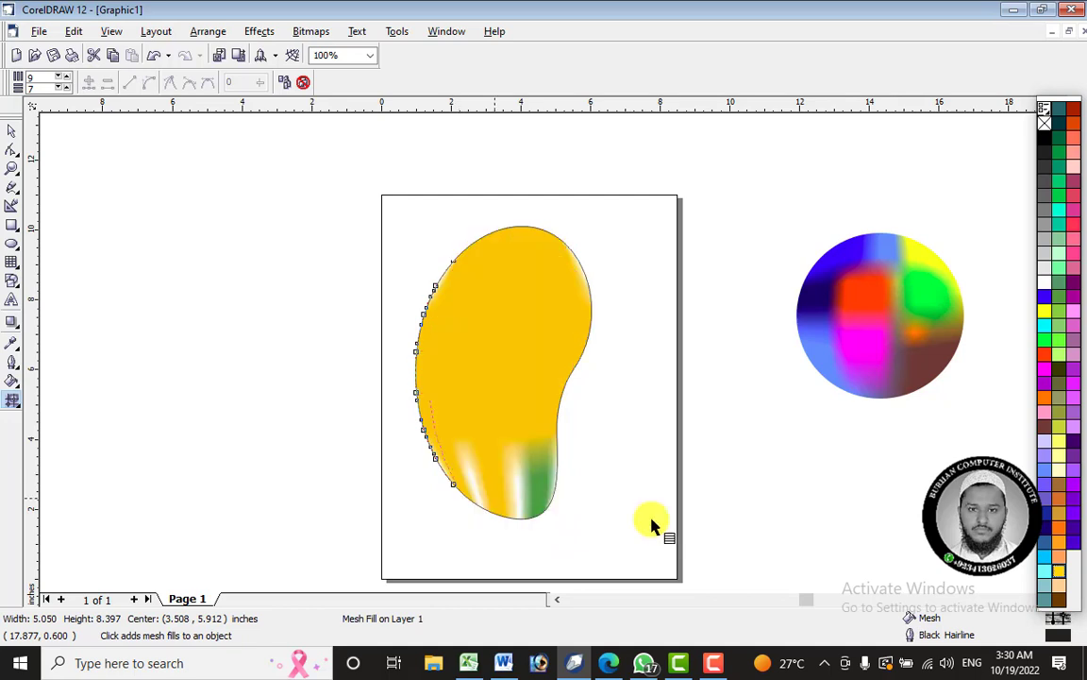
drag(1055, 551, 528, 510)
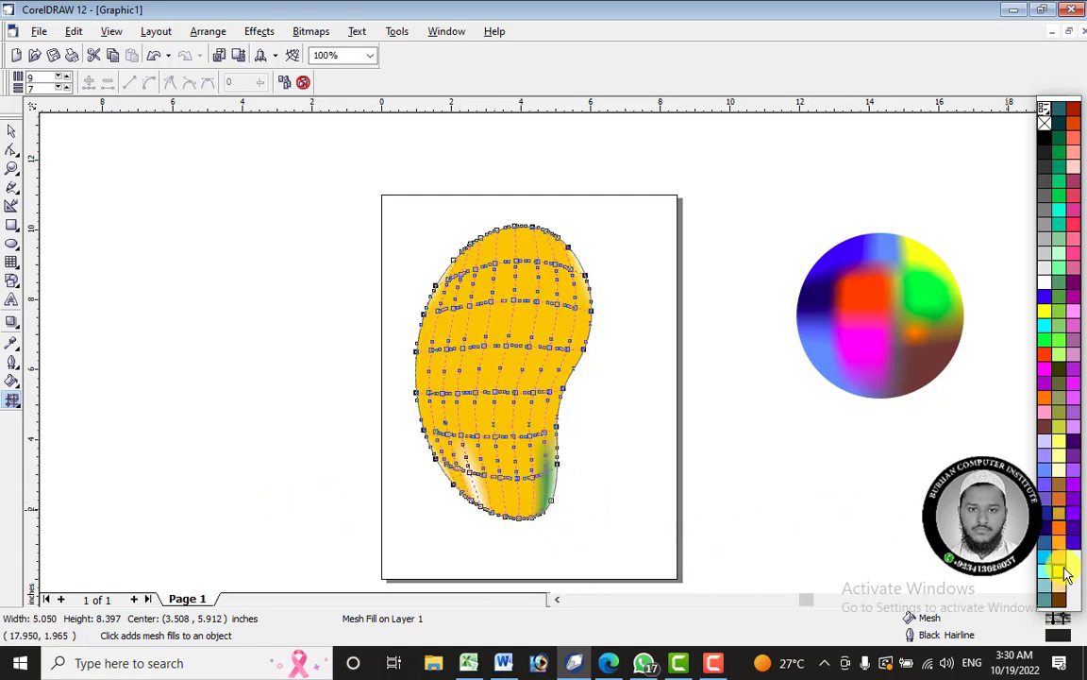
drag(1059, 572, 552, 486)
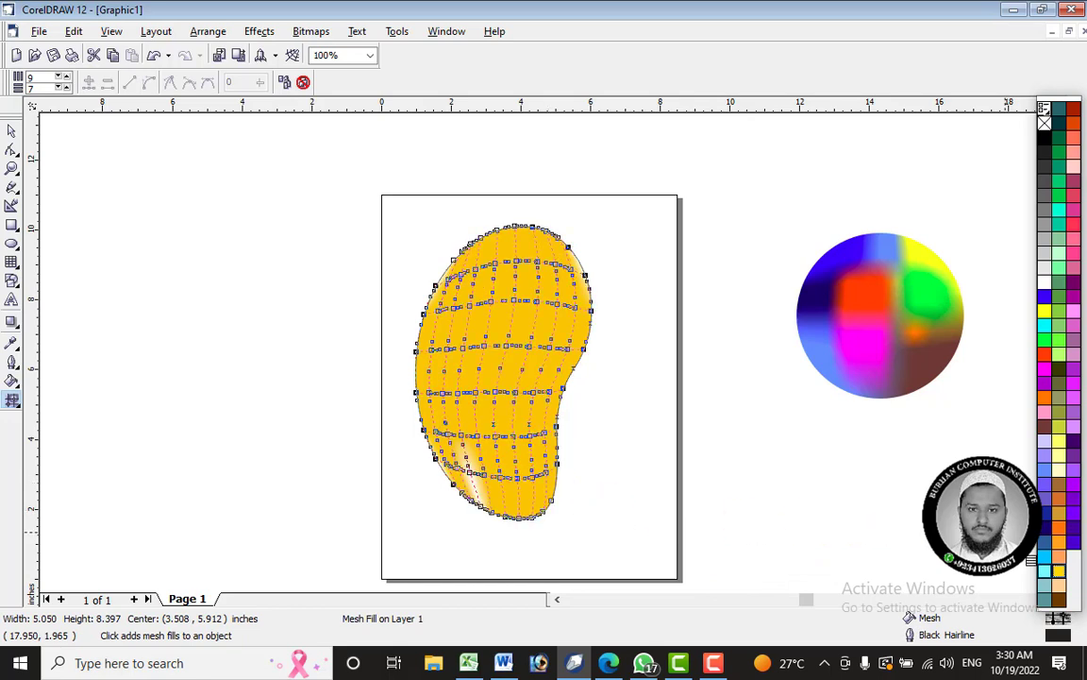
drag(1064, 578, 490, 495)
Try a green fill on a mesh patch in the middle of the bean shape, and undo it.
click(650, 539)
click(587, 298)
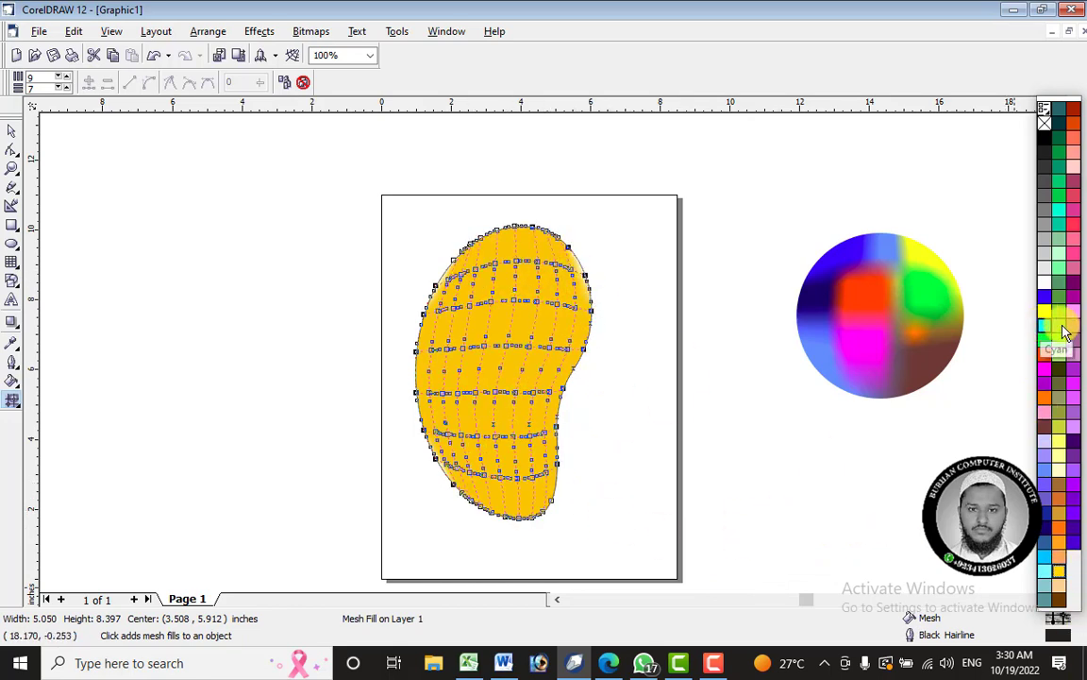
drag(1064, 340, 486, 377)
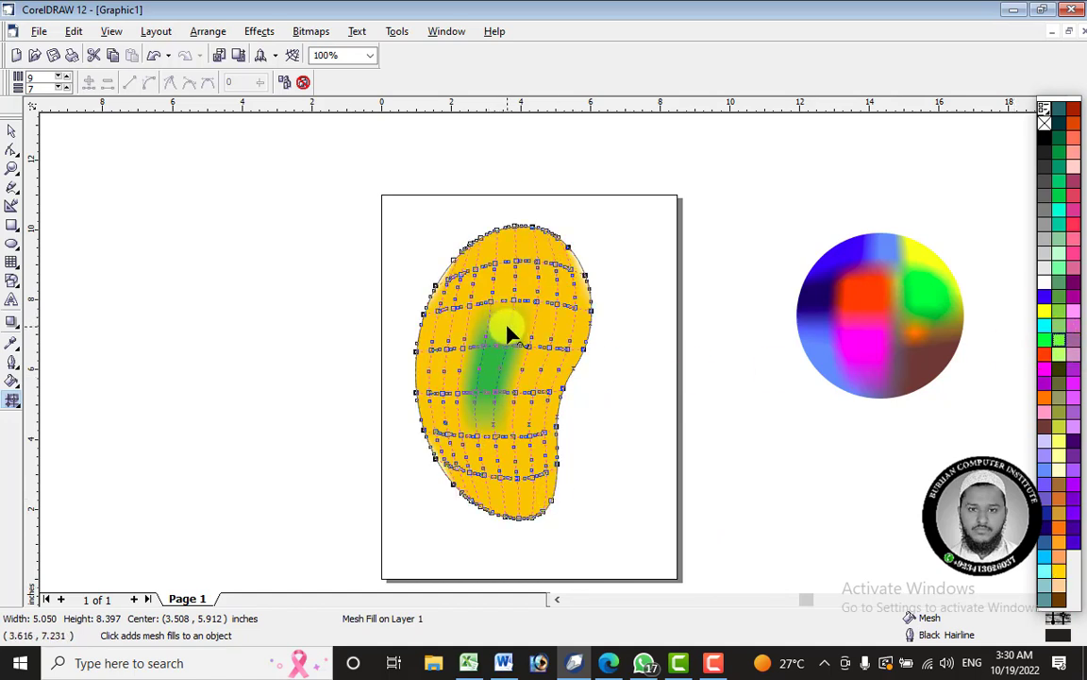
key(ctrl+z)
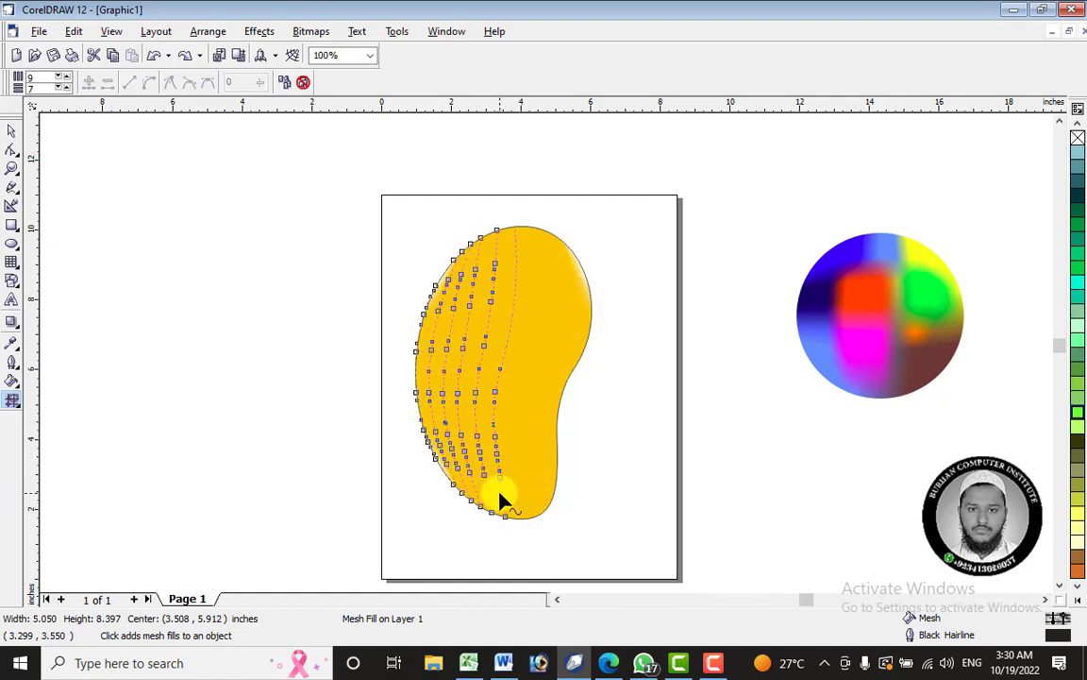
Colour a mesh patch near the bottom centre of the bean shape green and shift its lower-right node slightly down and outward.
drag(1079, 420, 493, 517)
scroll(501, 535, up, 2)
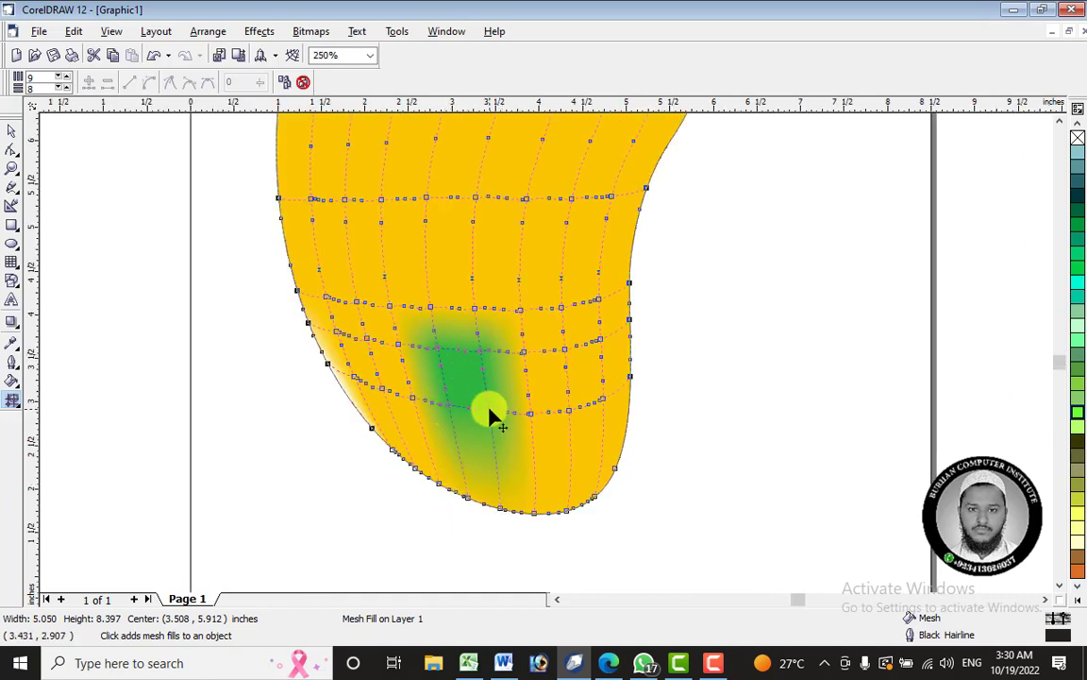
click(489, 409)
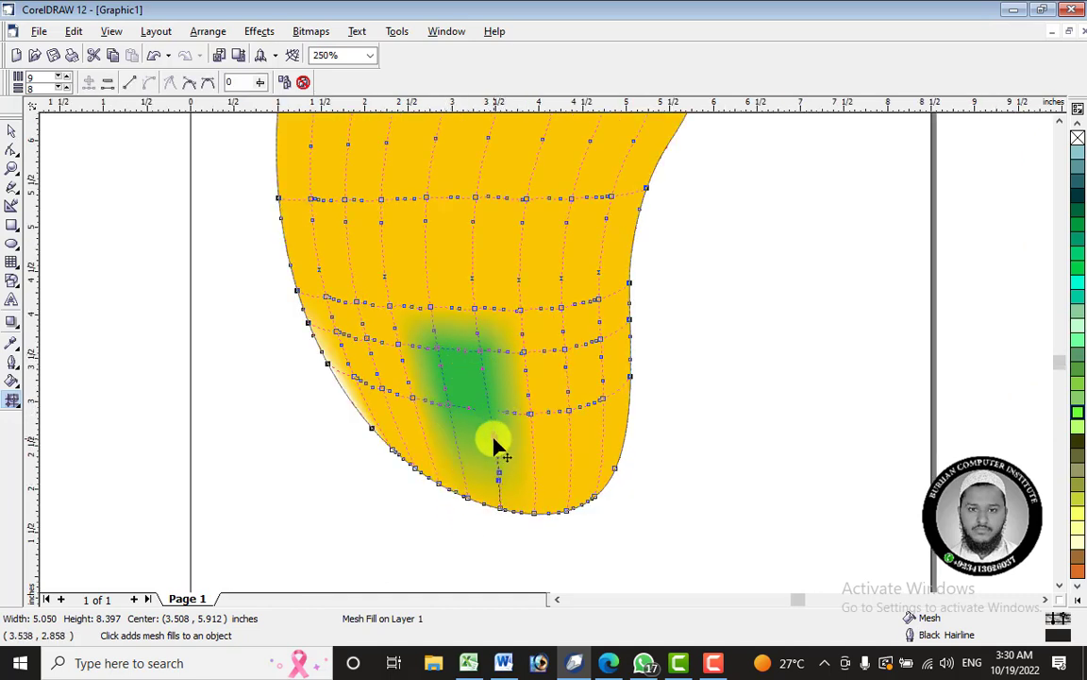
drag(503, 462, 502, 427)
Move the mesh nodes to the right of and above the green patch outward to spread its colour blend.
drag(509, 368, 572, 430)
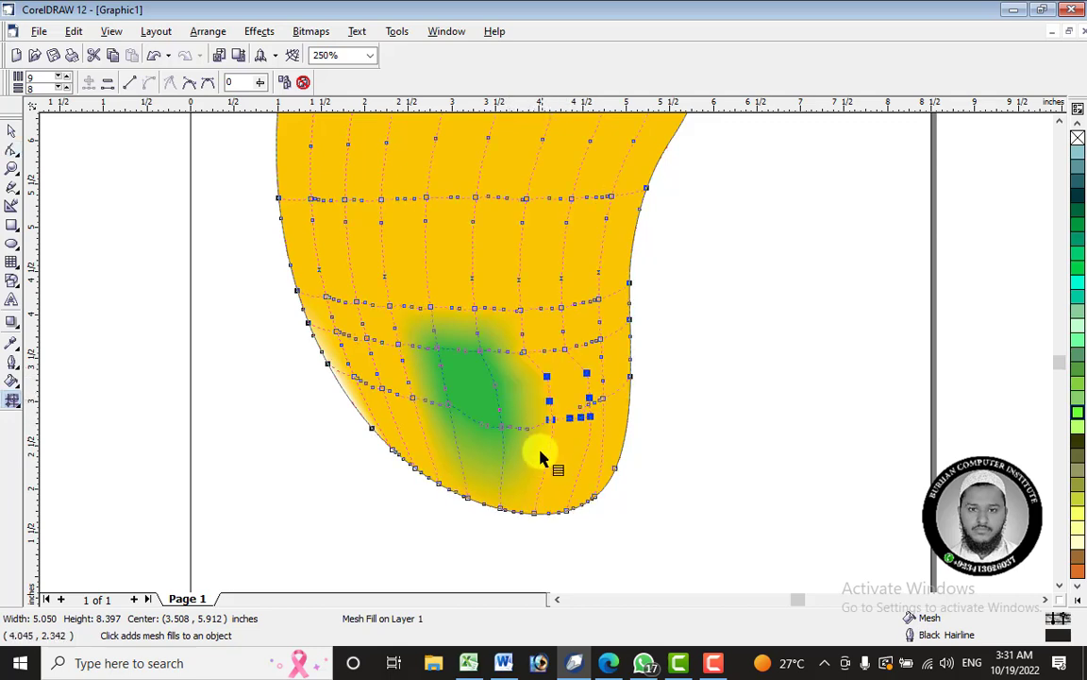
drag(505, 326, 524, 354)
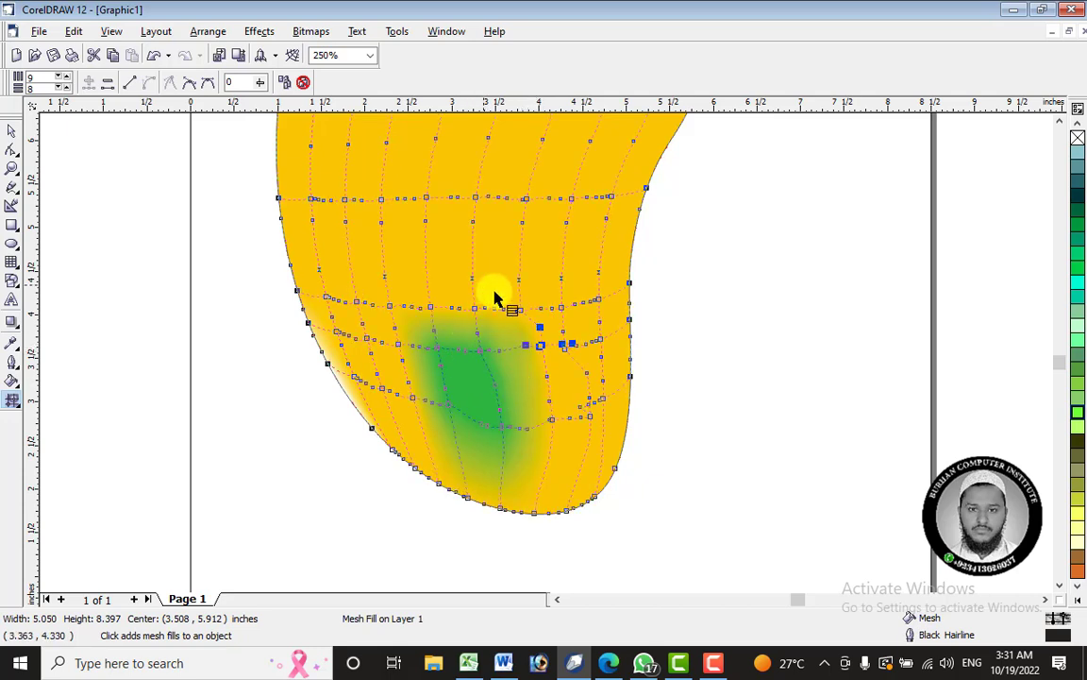
mouse_move(498, 296)
mouse_down()
mouse_move(542, 335)
mouse_move(540, 294)
mouse_up()
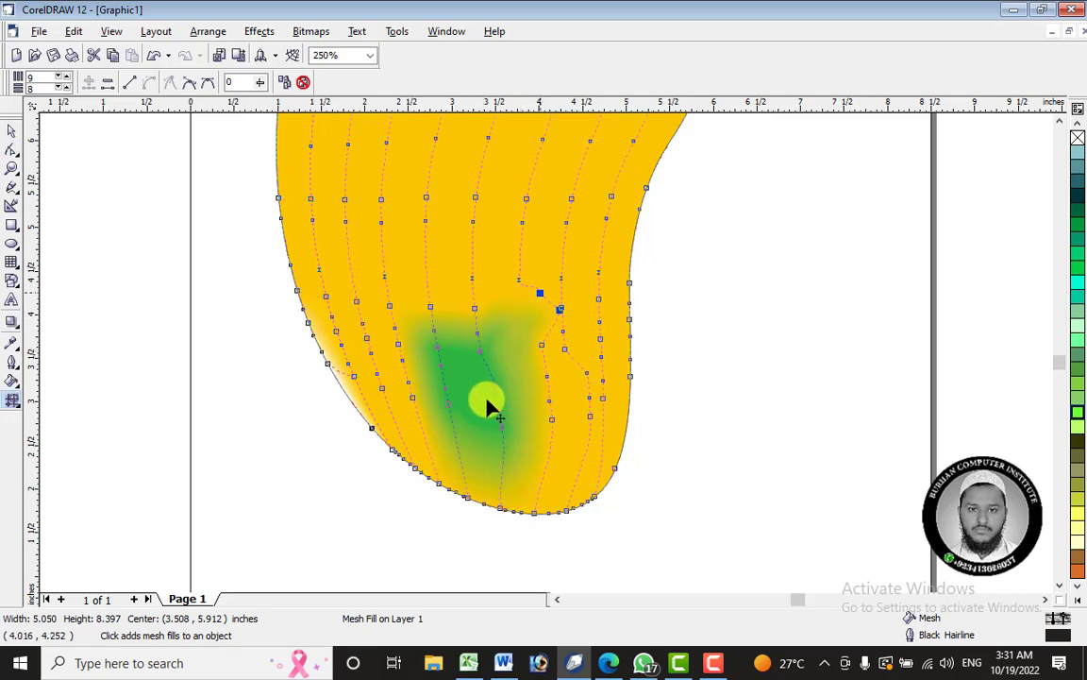
mouse_move(438, 273)
mouse_down()
mouse_move(498, 324)
mouse_move(466, 280)
mouse_move(429, 308)
mouse_move(418, 273)
mouse_up()
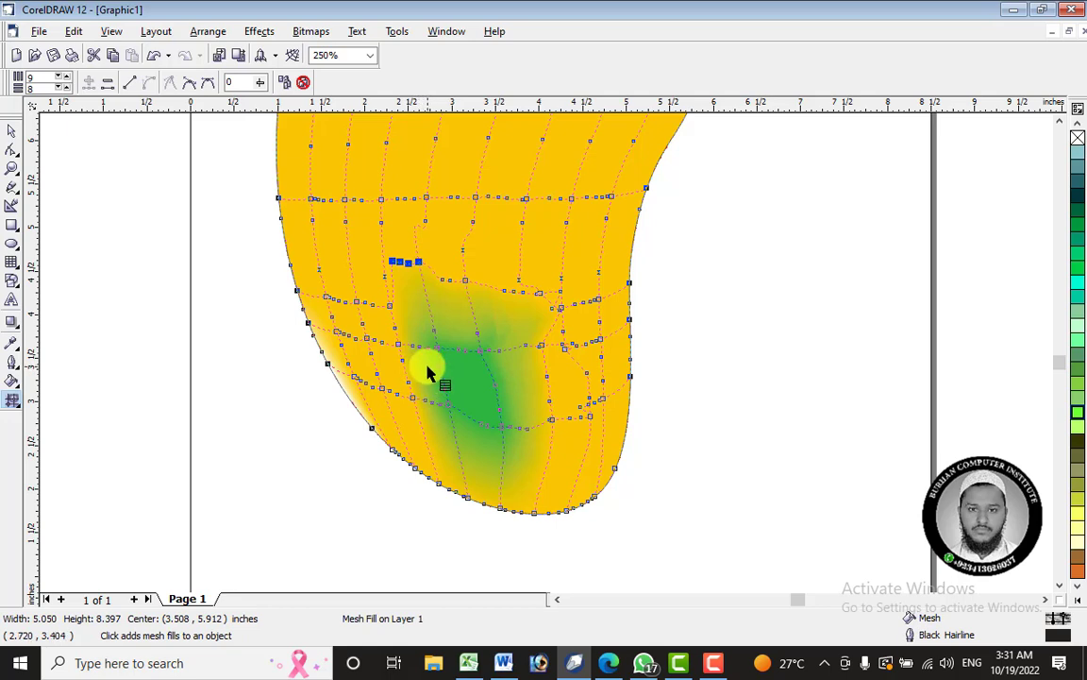
Move the mesh nodes along the left side of the green patch outward to widen the blend.
drag(427, 371, 405, 425)
click(401, 351)
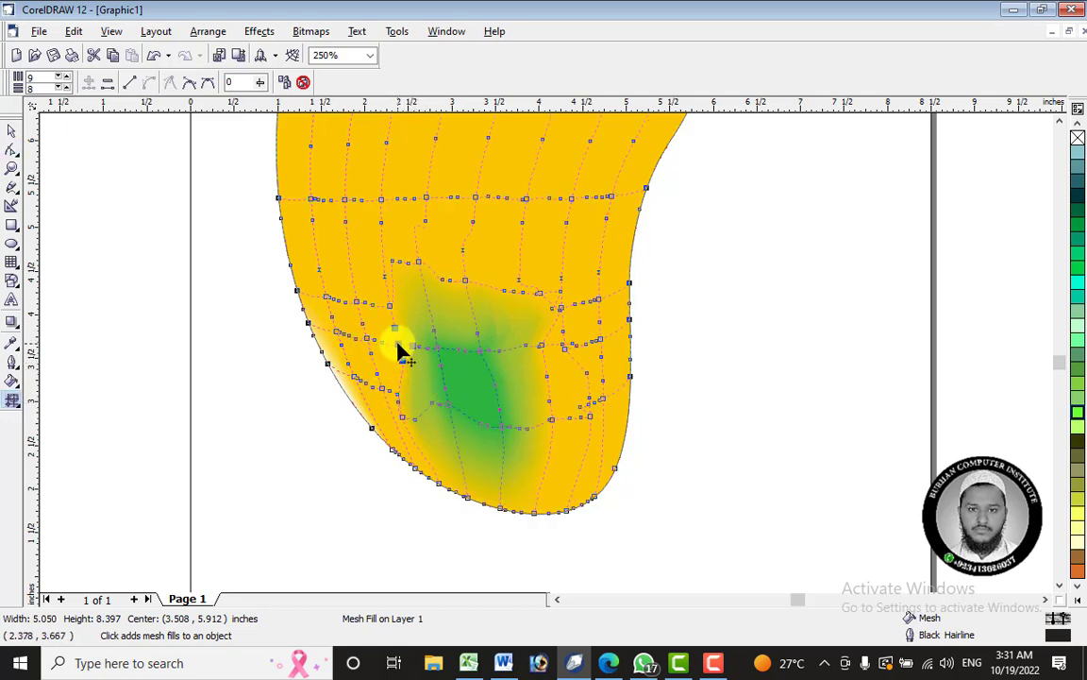
click(397, 344)
mouse_move(360, 272)
mouse_down()
mouse_move(418, 340)
mouse_move(369, 292)
mouse_up()
Reshape the green patch's right edge by moving its upper-right node and the neighbouring mesh nodes farther right.
drag(507, 331, 519, 385)
click(521, 413)
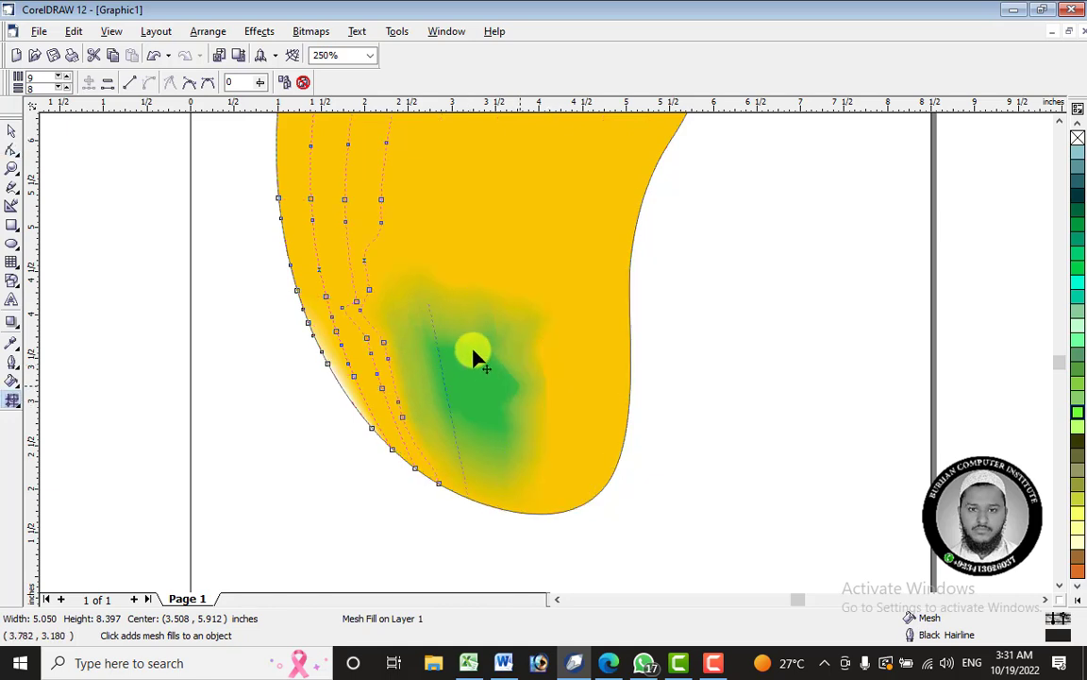
drag(455, 320, 511, 334)
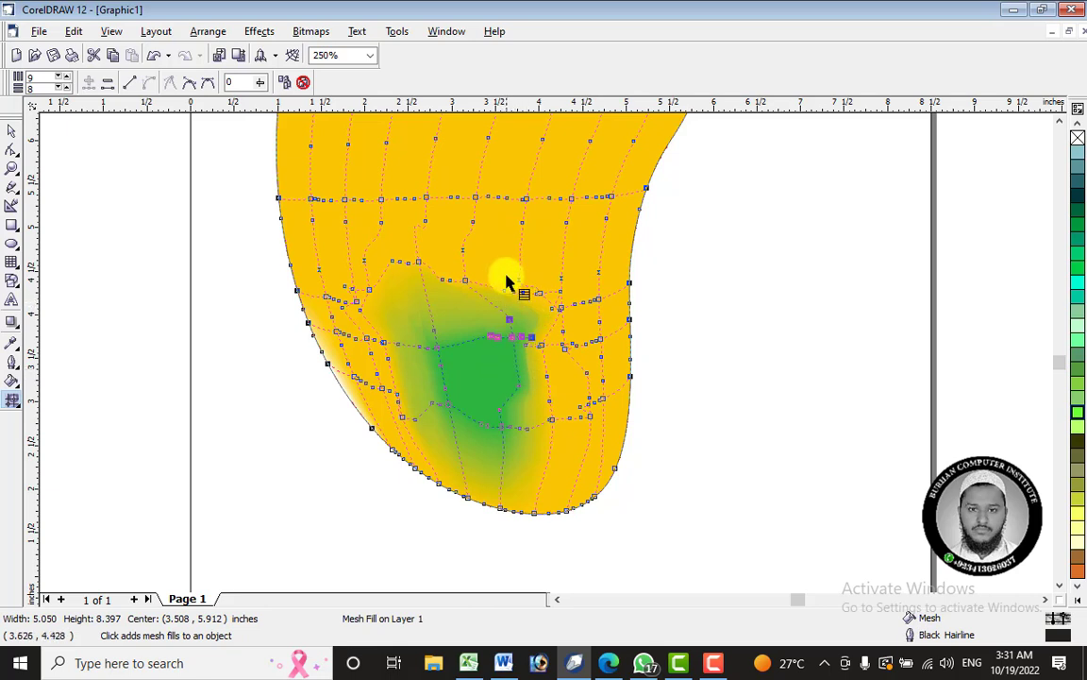
drag(507, 282, 585, 362)
key(Delete)
click(552, 331)
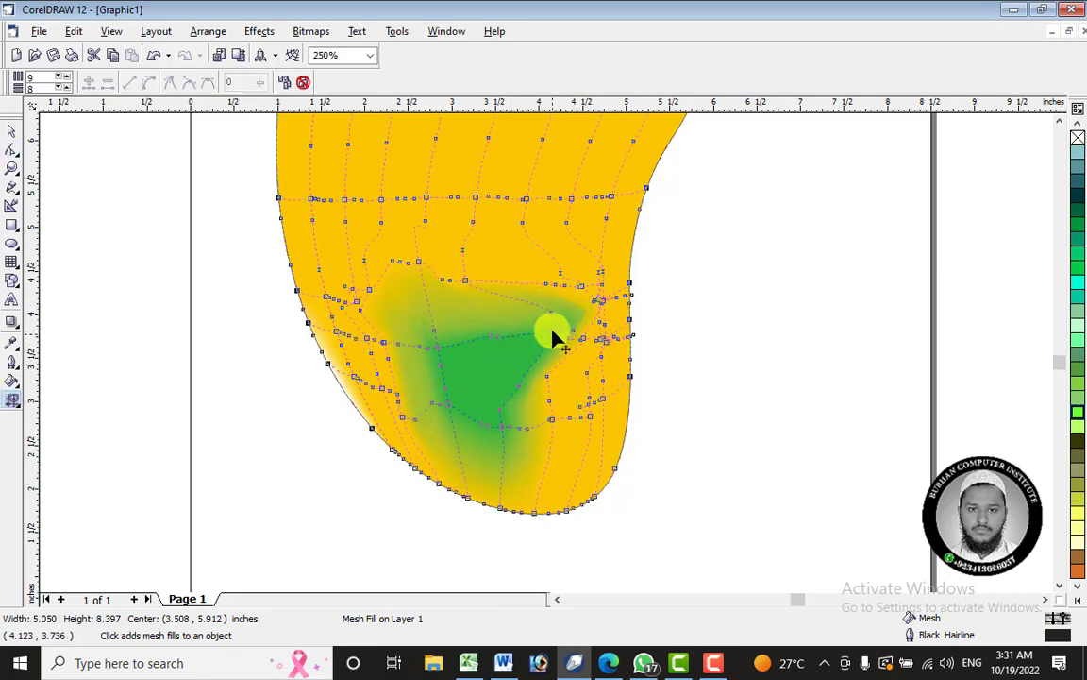
Pull the green patch's upper-right node back inward, adjust its right edge, and raise the mesh node above it.
drag(540, 323, 519, 387)
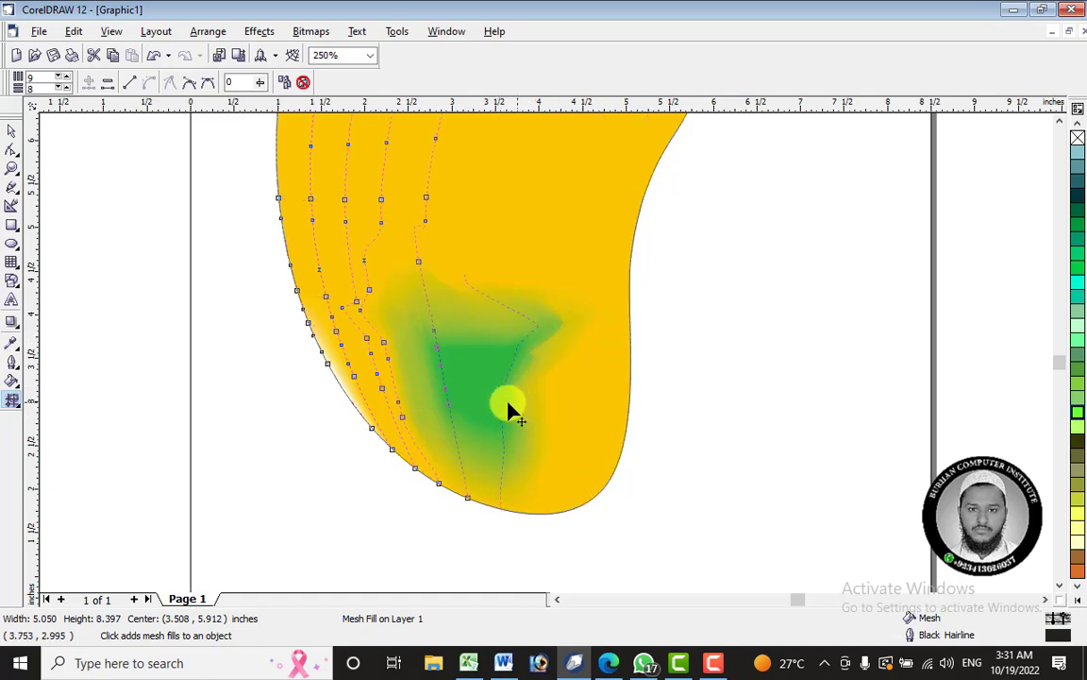
drag(505, 383, 534, 403)
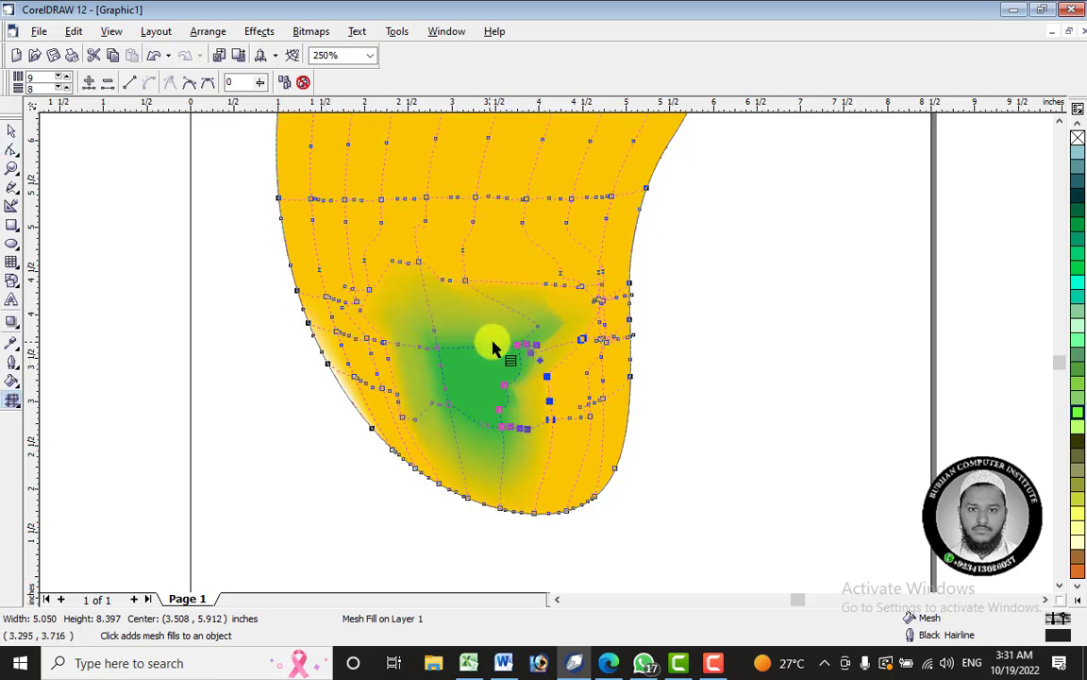
click(466, 281)
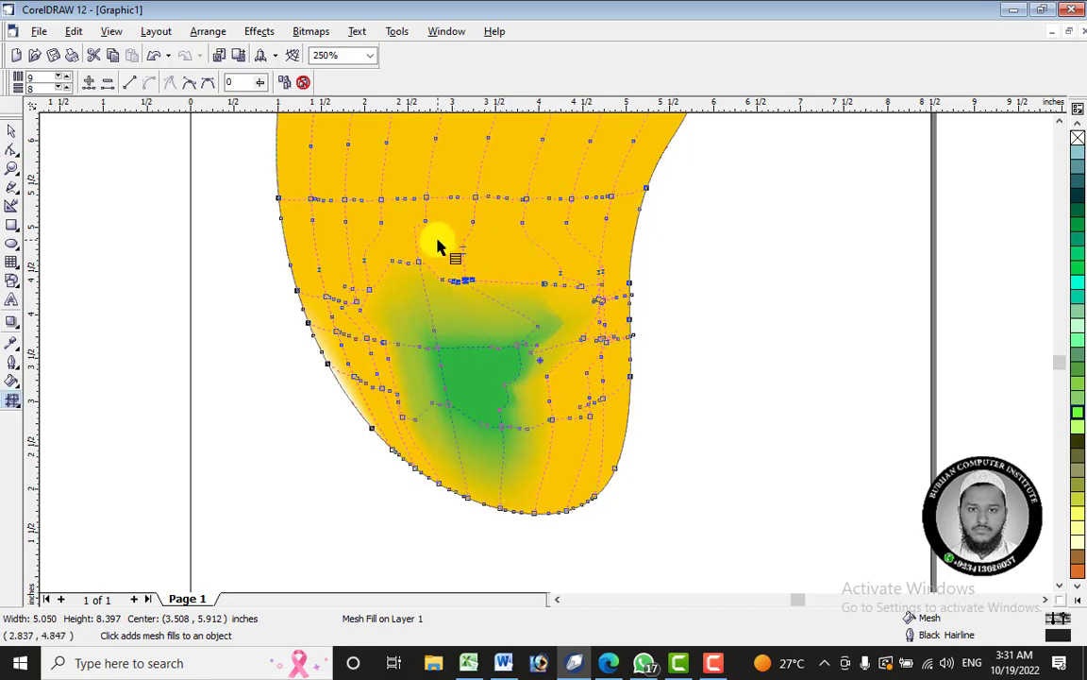
drag(449, 243, 477, 253)
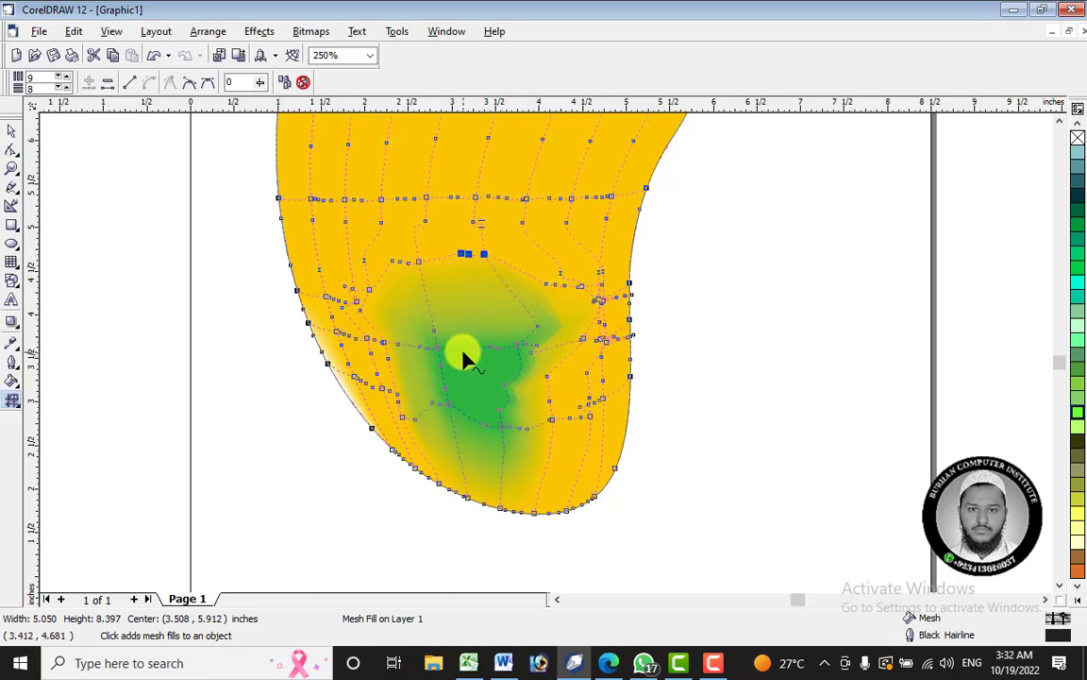
Delete the selected mesh nodes to the right of and above the green area to smooth its blend.
click(600, 302)
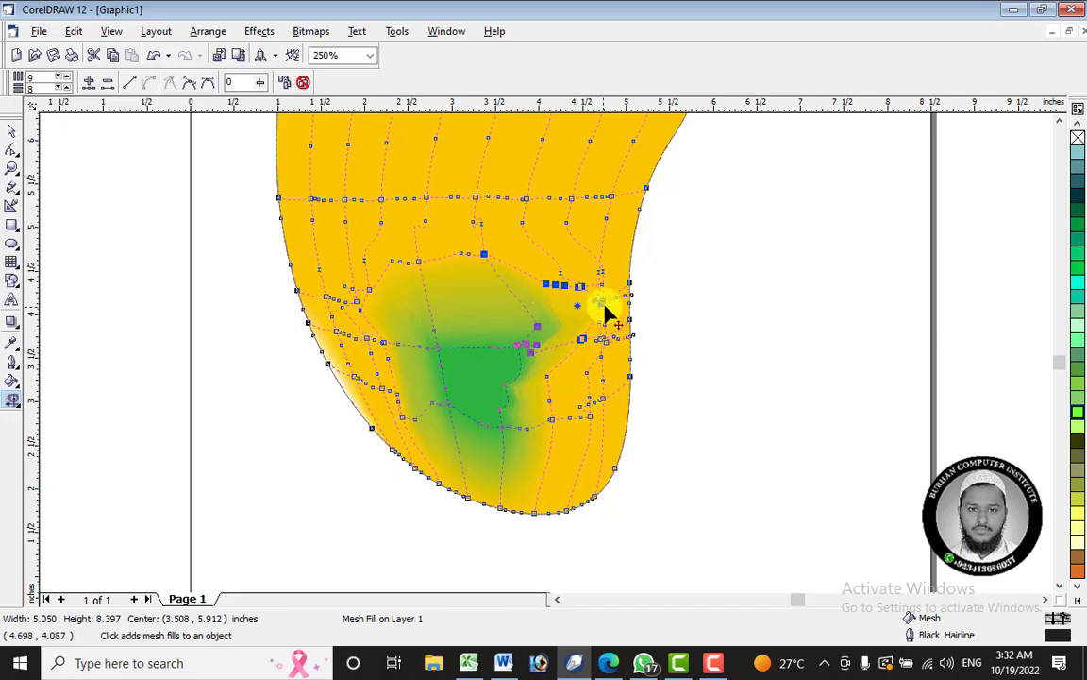
key(F10)
drag(528, 349, 528, 350)
right_click(603, 312)
click(631, 346)
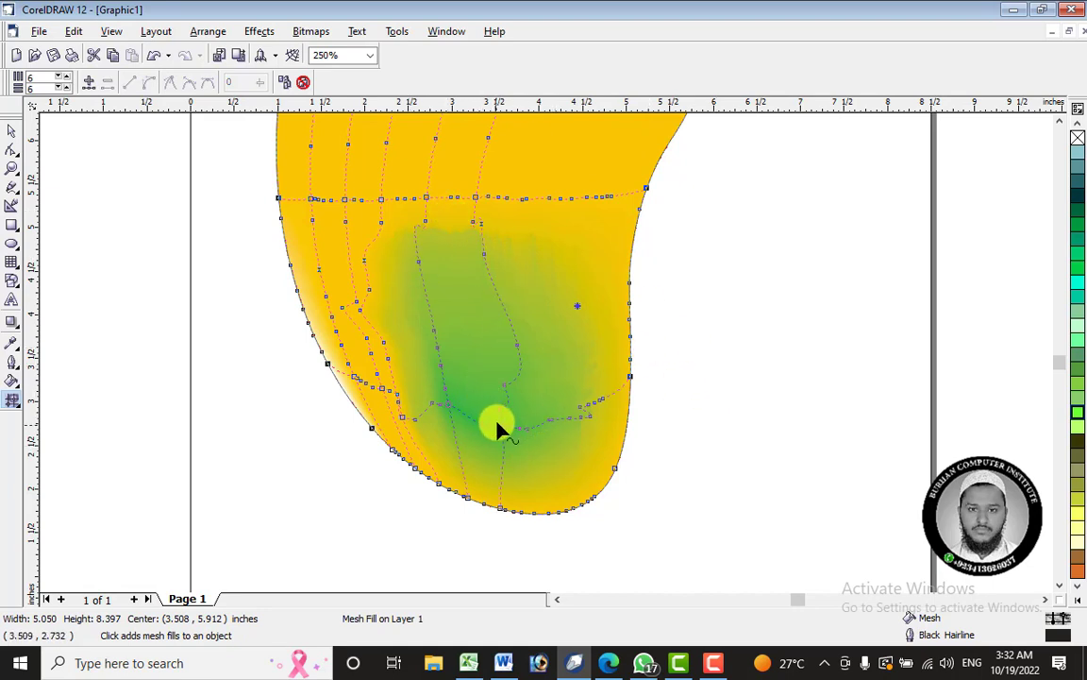
drag(451, 174, 516, 243)
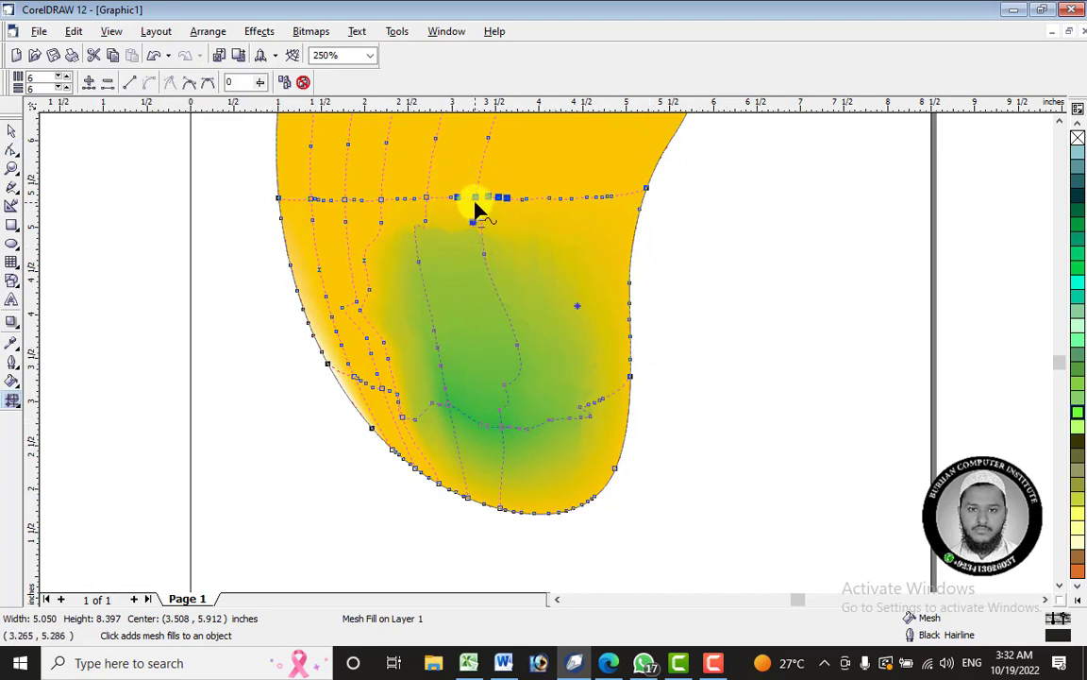
right_click(477, 205)
click(510, 241)
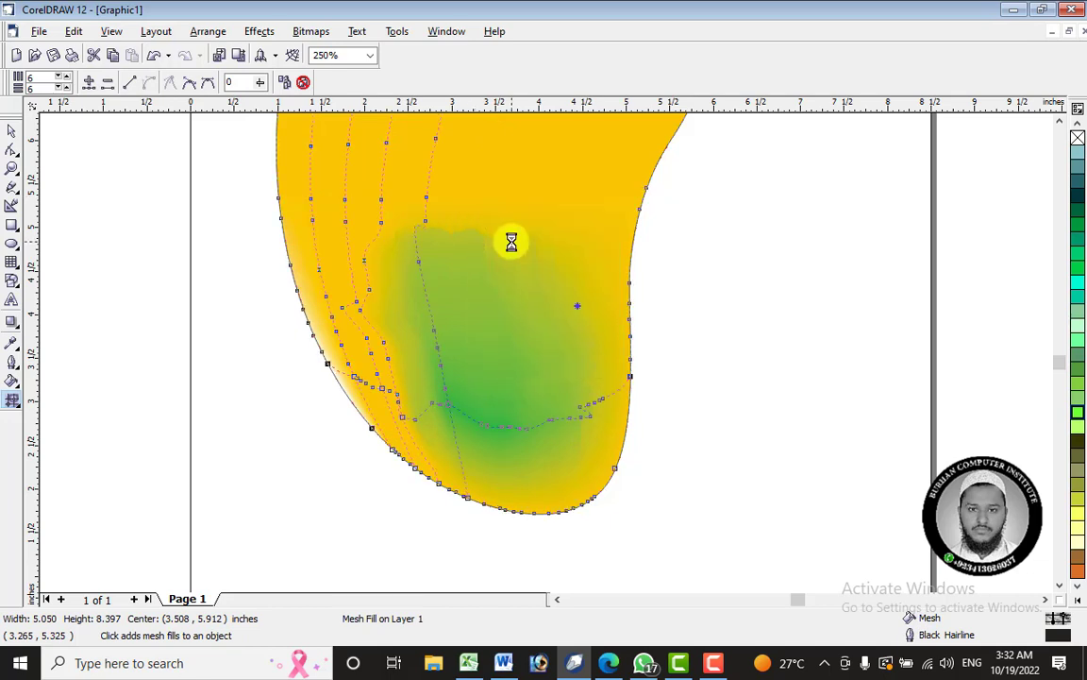
Delete the stray mesh nodes along the left side of the green area to smooth the bent mesh lines.
drag(358, 195, 426, 230)
right_click(382, 224)
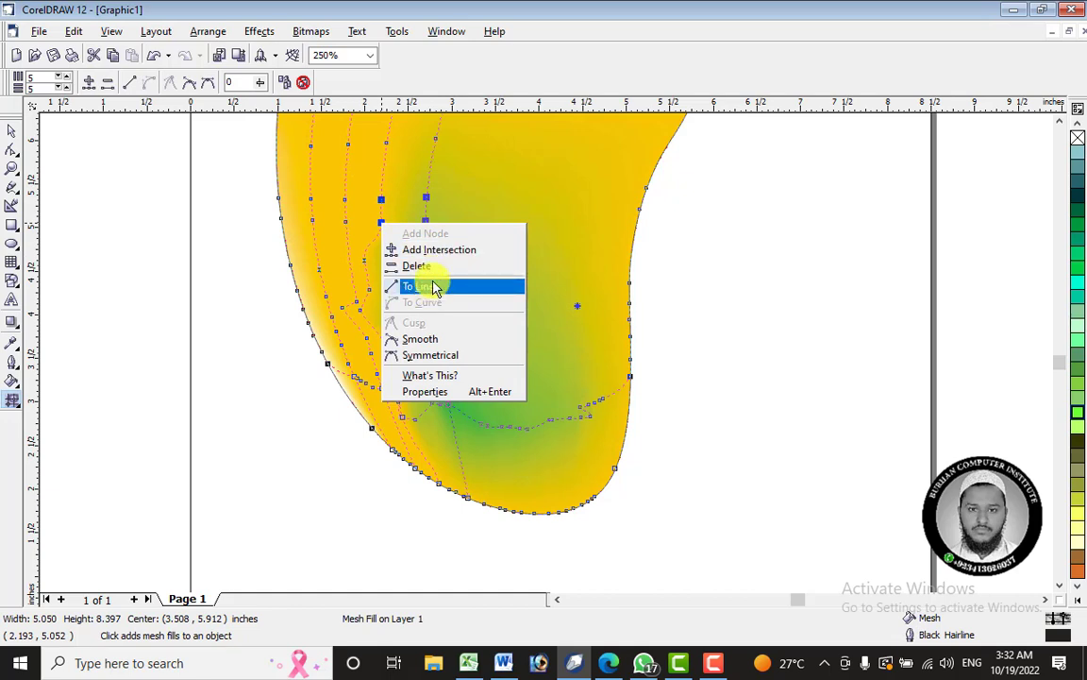
click(421, 286)
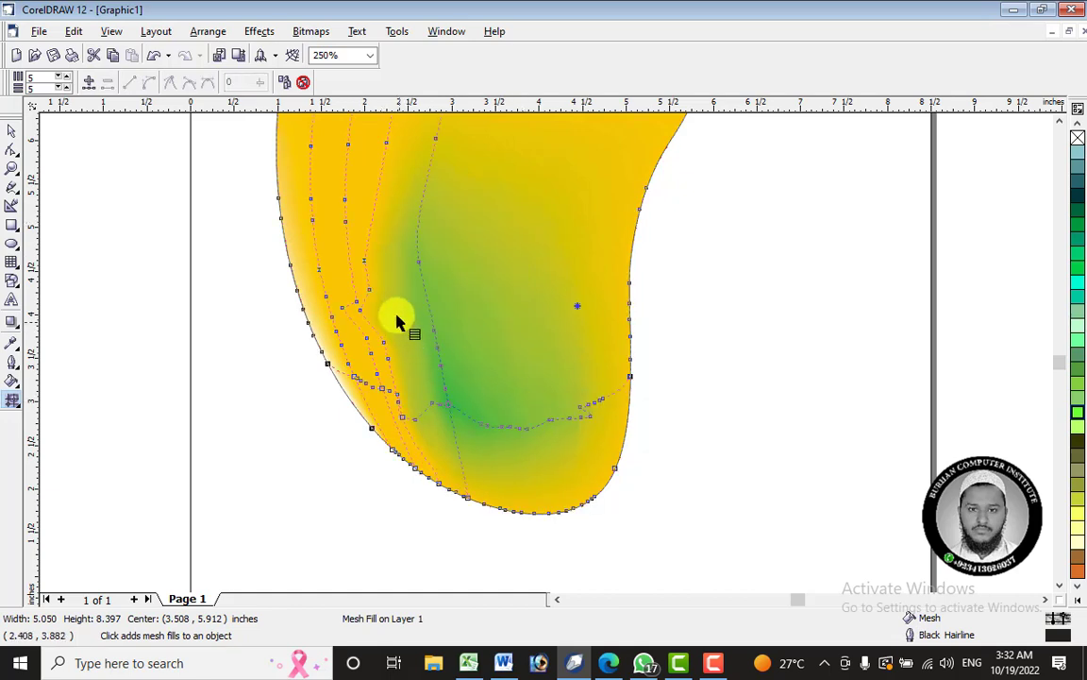
click(367, 304)
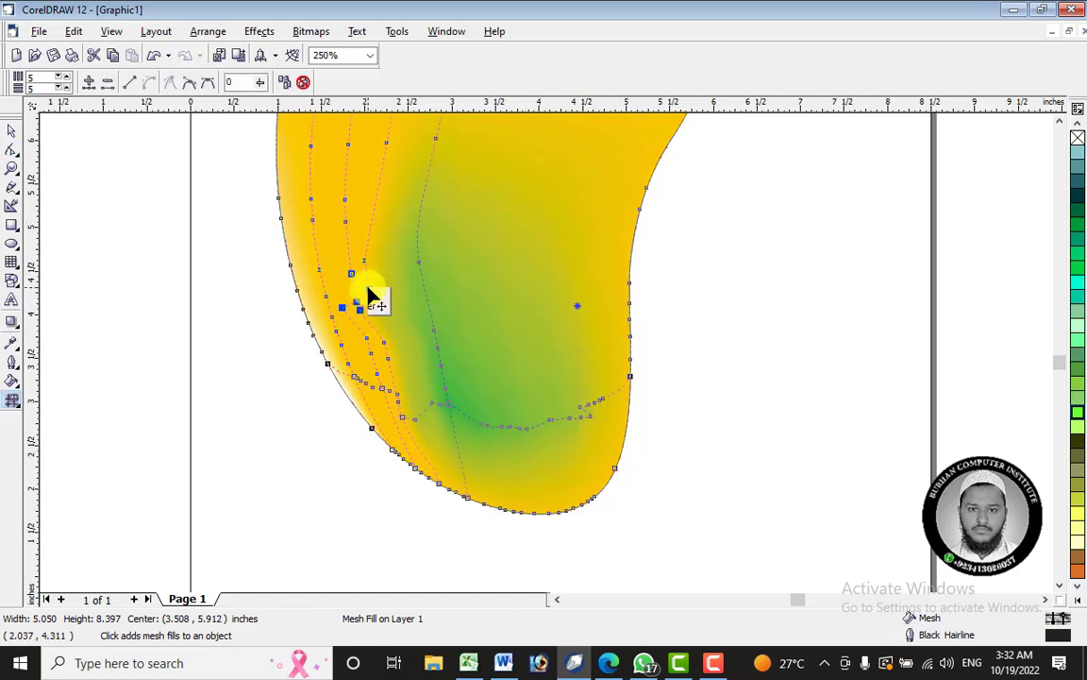
right_click(370, 297)
click(402, 330)
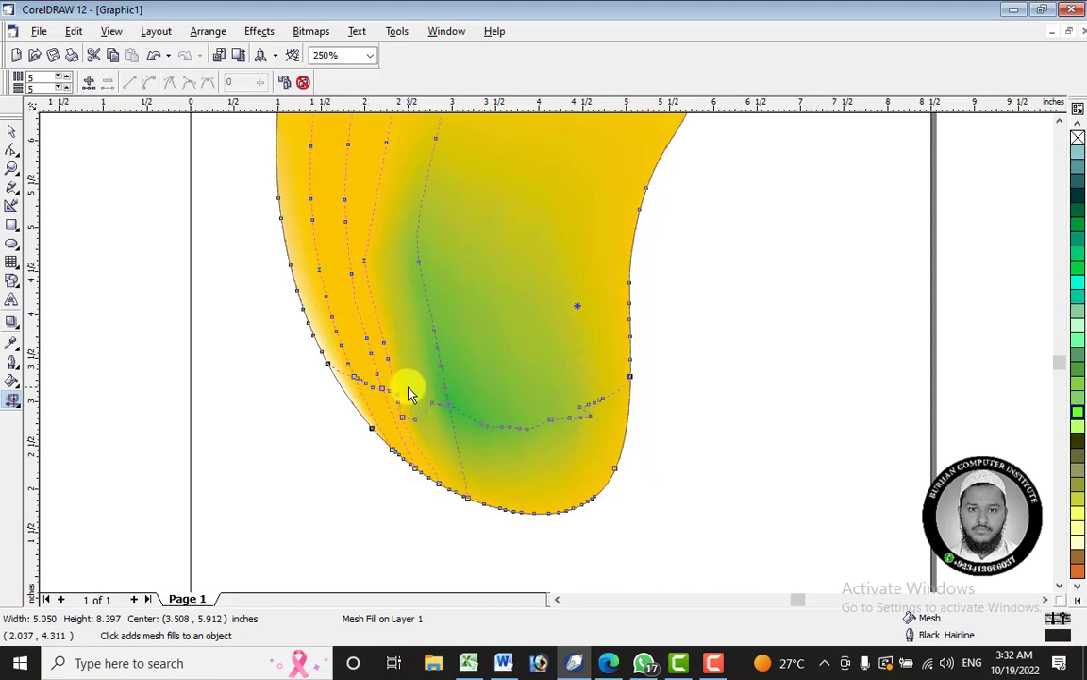
click(383, 284)
right_click(367, 269)
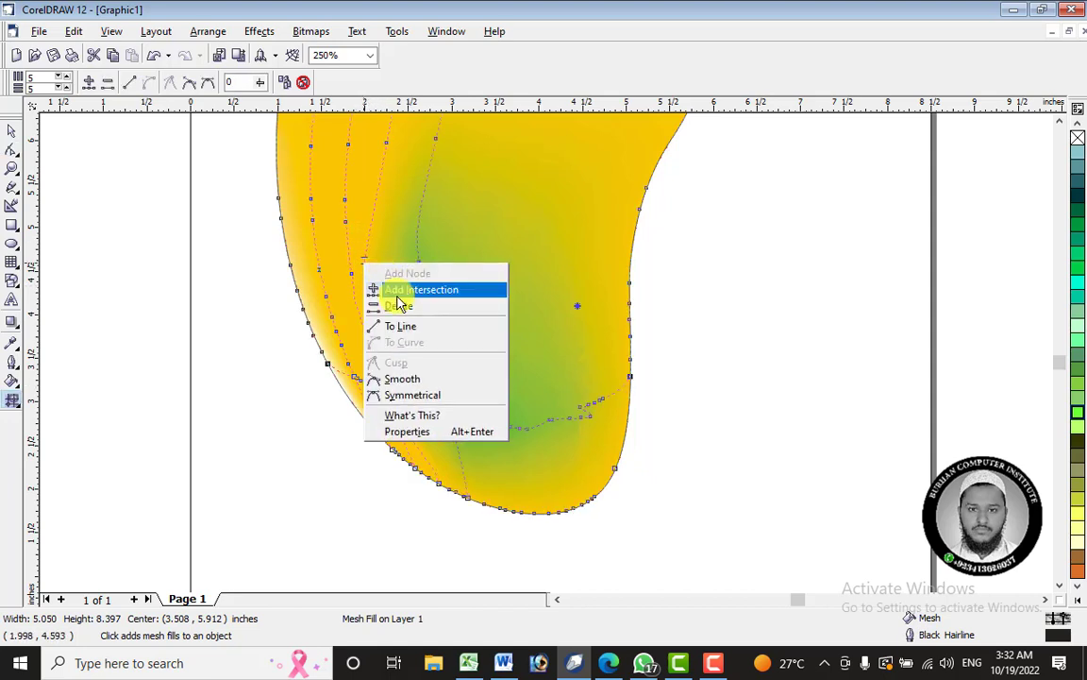
click(387, 289)
scroll(557, 465, down, 4)
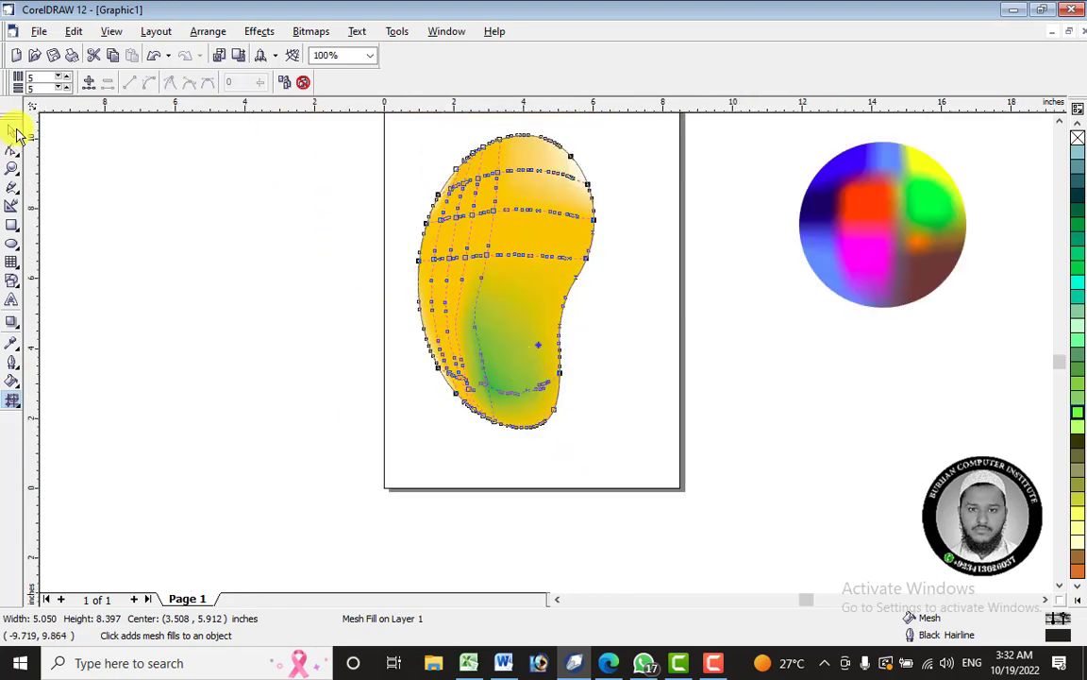
Fill the pale mesh patch at the mango's upper right edge with bright yellow from the expanded colour palette.
scroll(552, 148, up, 4)
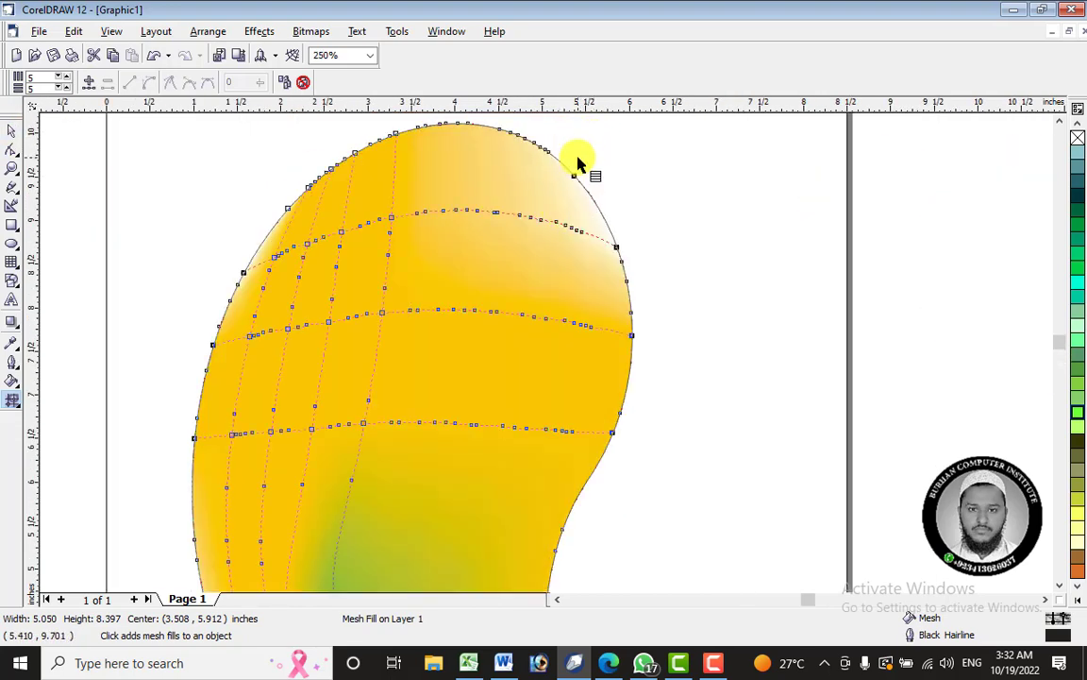
scroll(579, 162, up, 2)
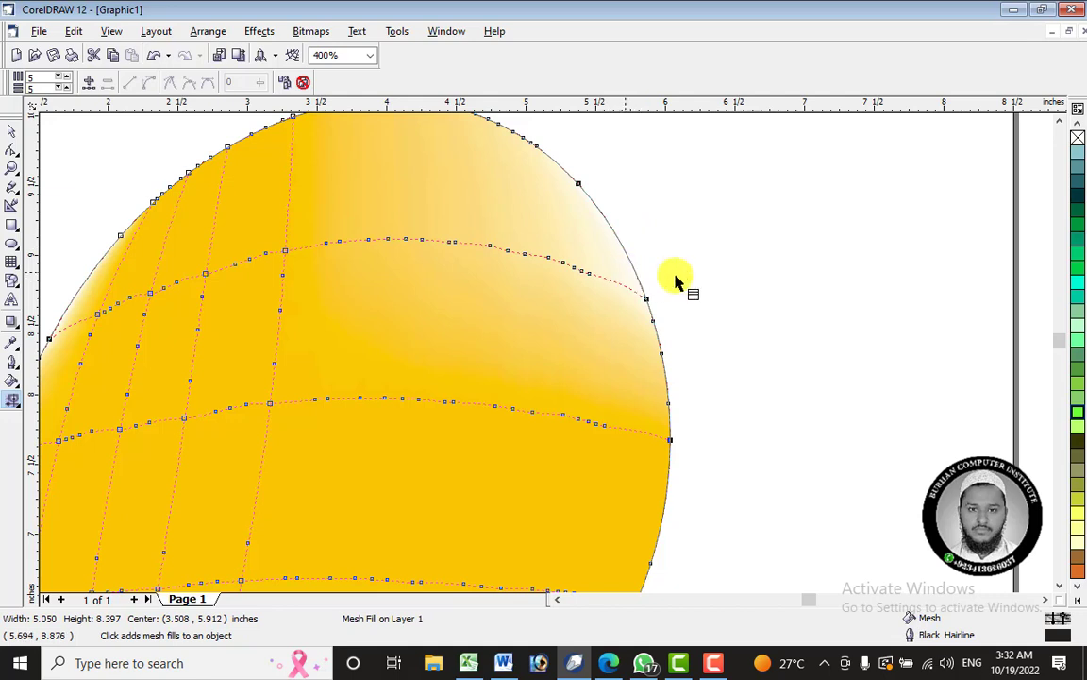
click(1079, 588)
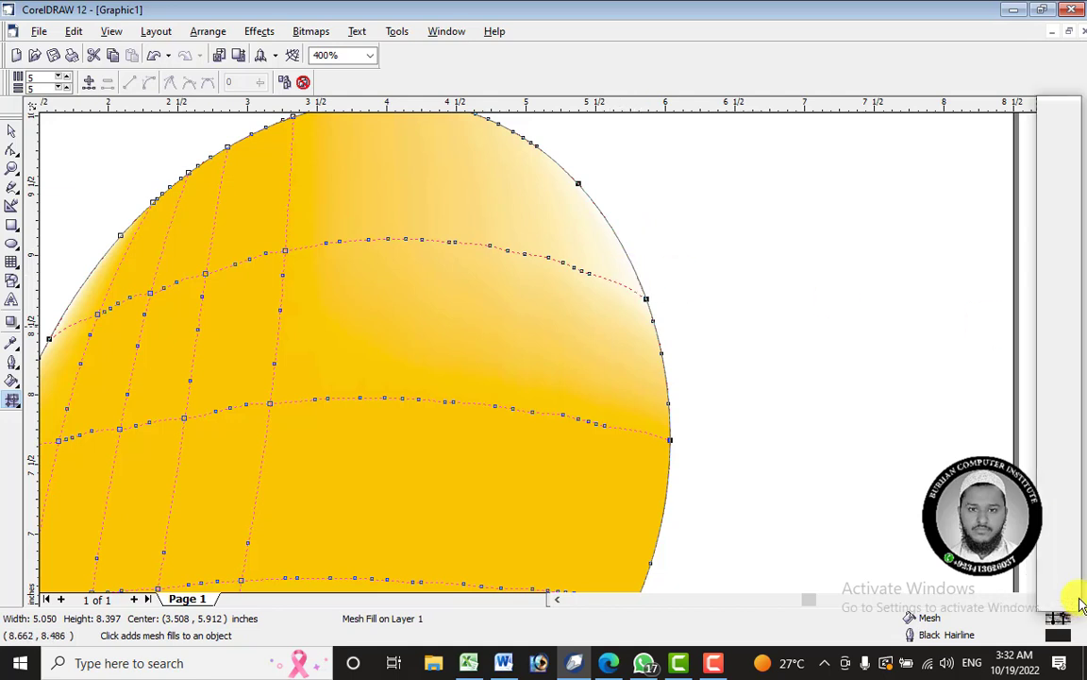
click(1079, 603)
drag(1045, 322, 607, 301)
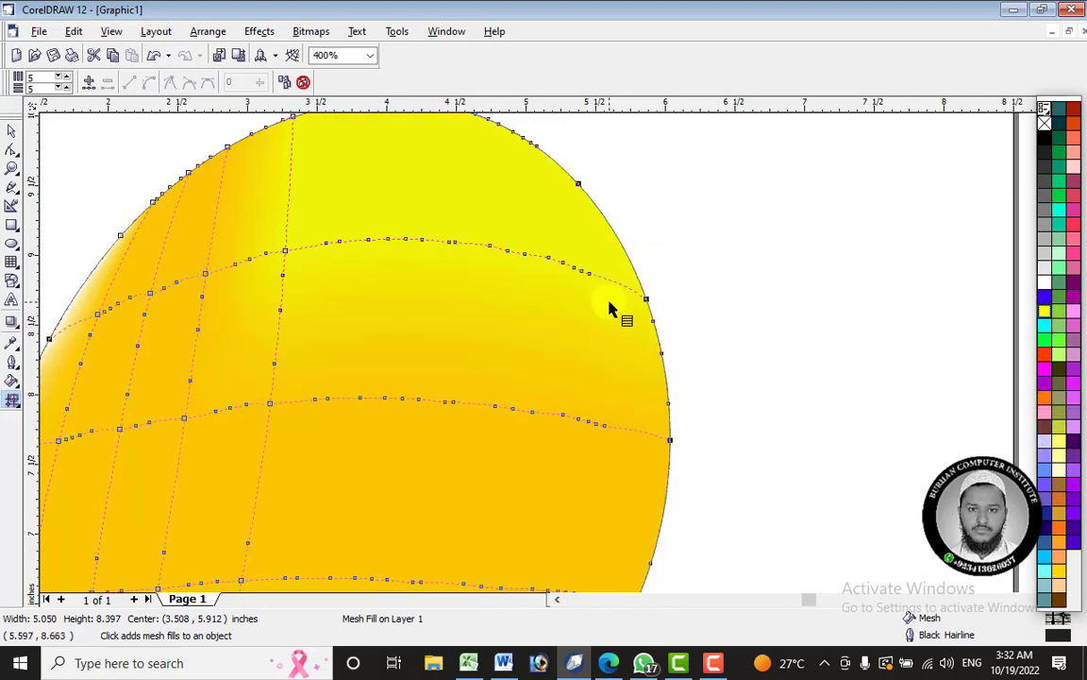
scroll(583, 245, down, 5)
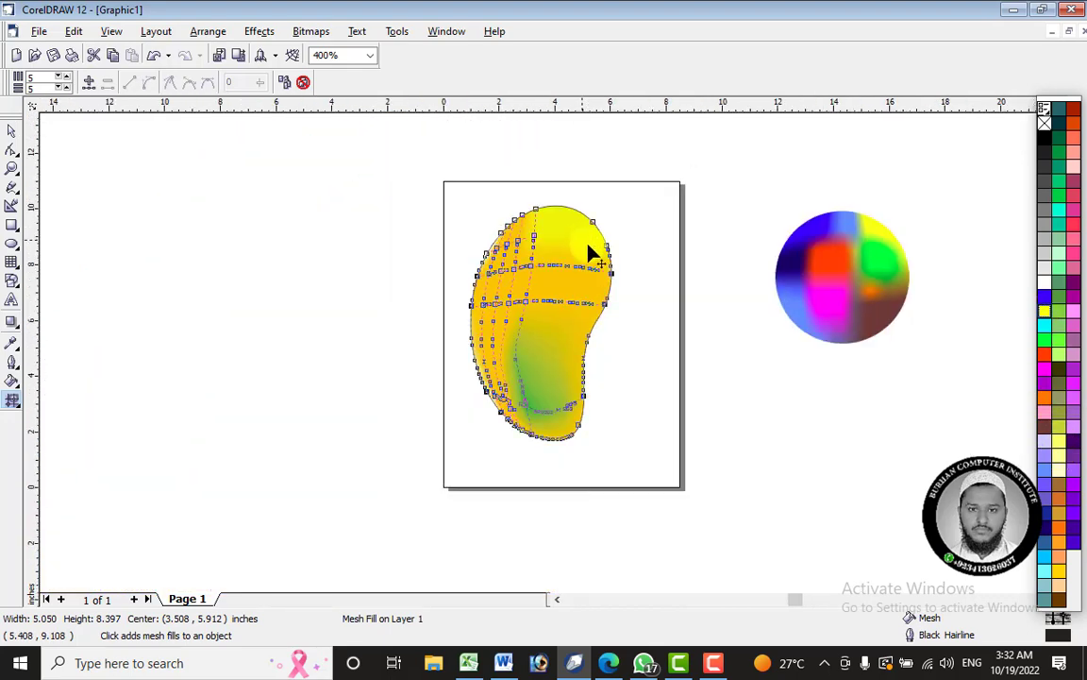
Recolour the mango's bright yellow upper right area with golden yellow to match the rest of the body.
scroll(583, 217, up, 4)
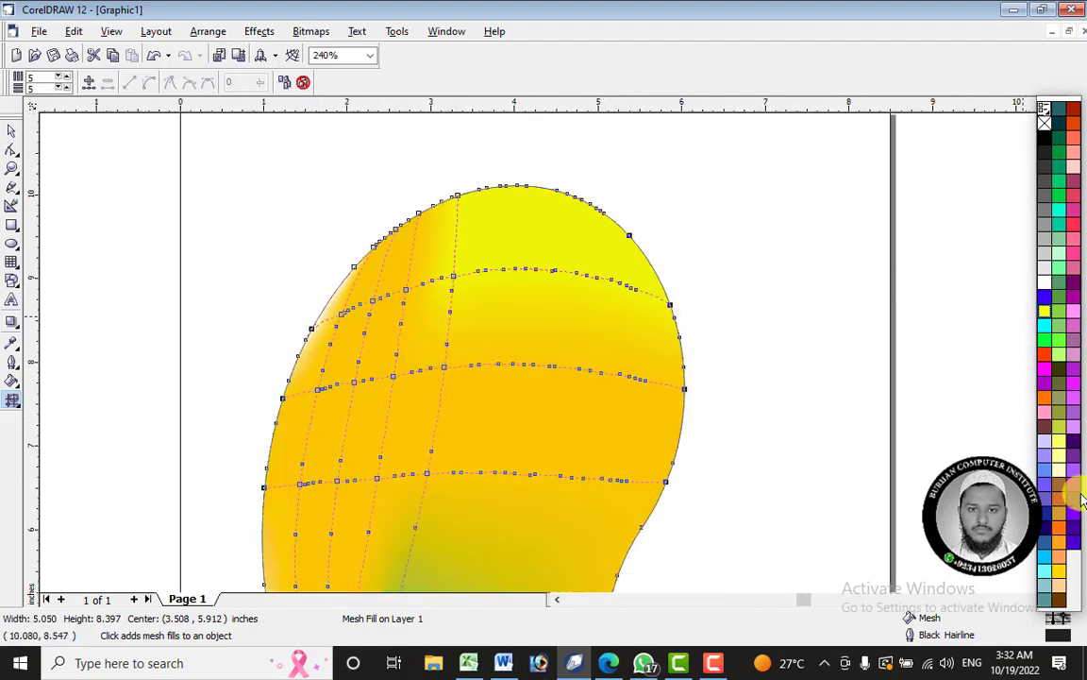
drag(1059, 572, 557, 248)
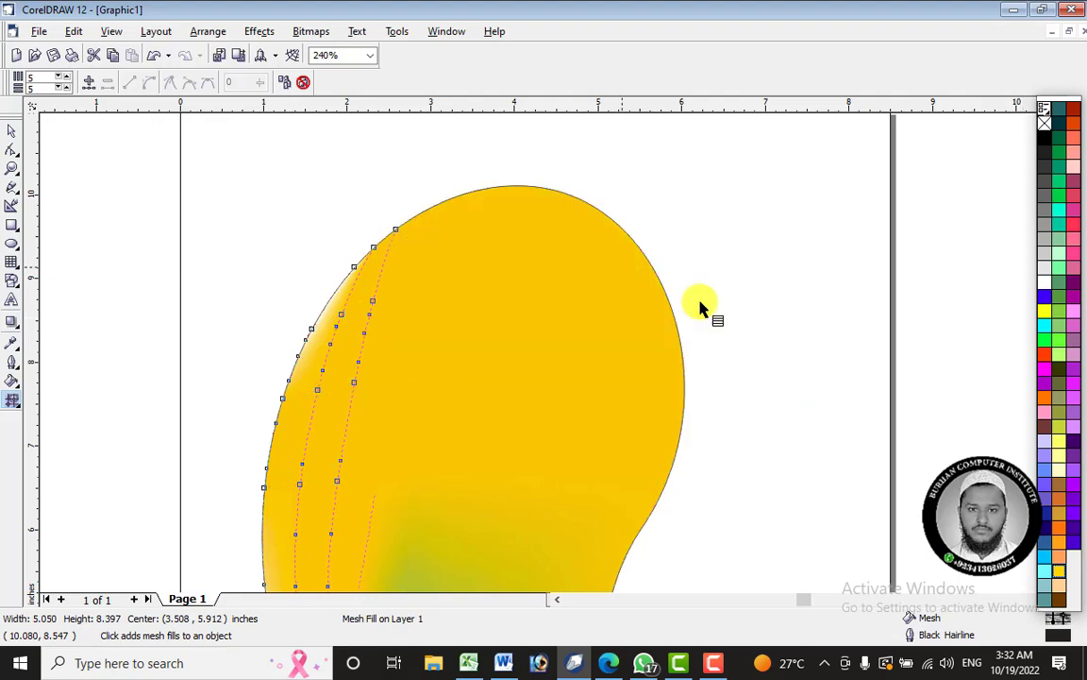
scroll(561, 222, down, 3)
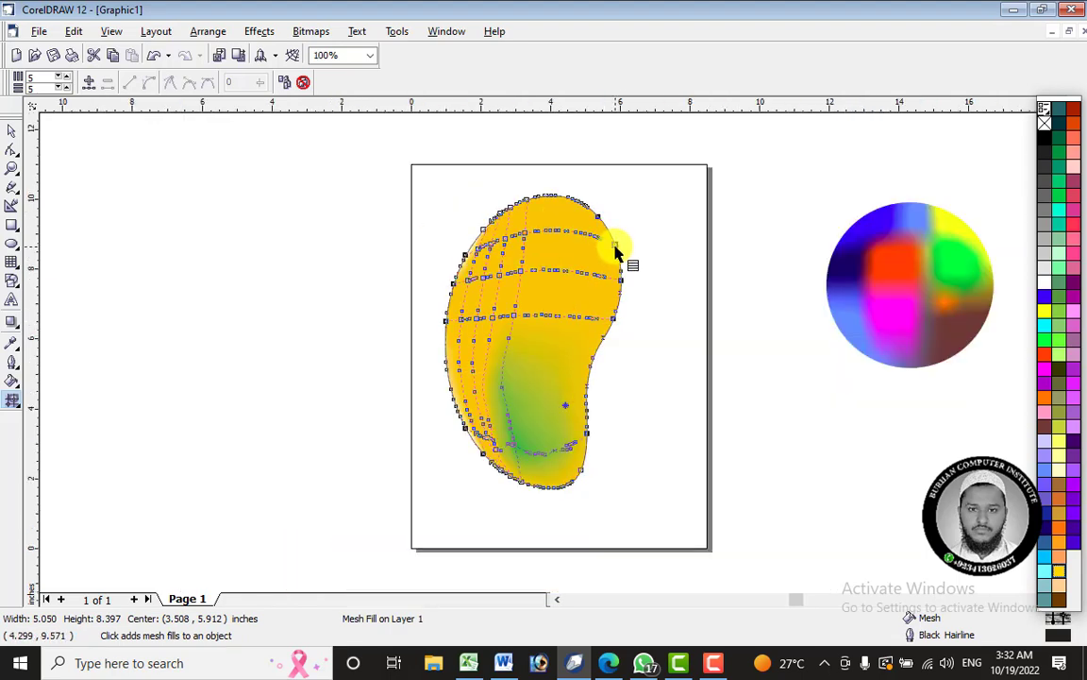
Try a near-black fill on the mesh patch at the mango's upper right, and undo it.
scroll(567, 244, up, 2)
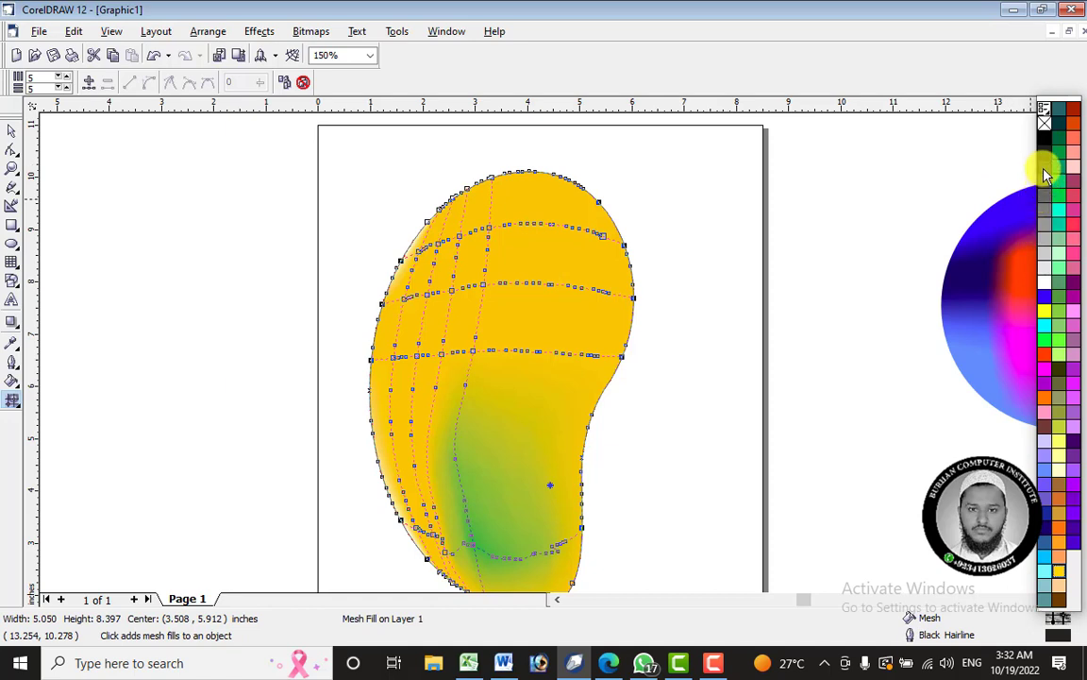
drag(1044, 160, 623, 283)
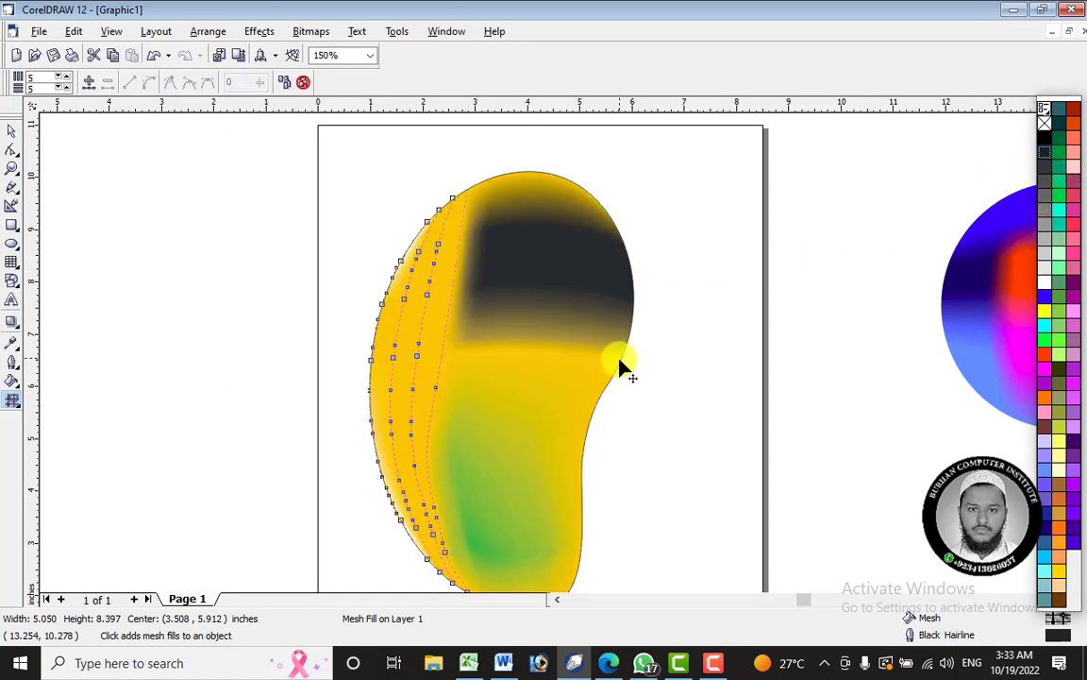
key(ctrl+z)
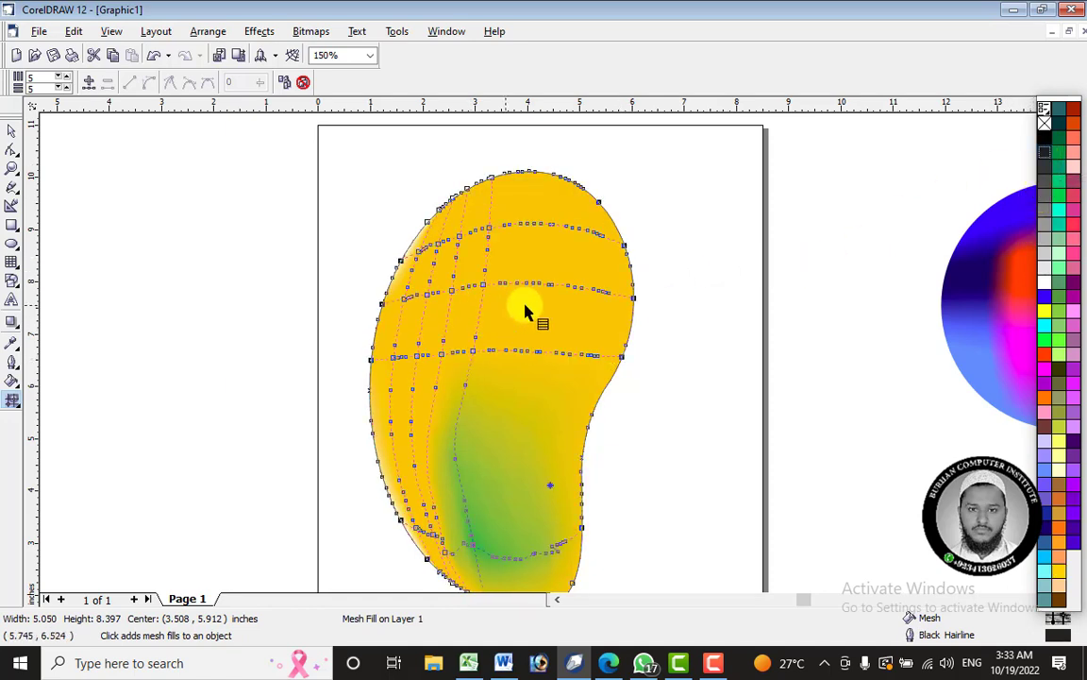
scroll(498, 260, down, 1)
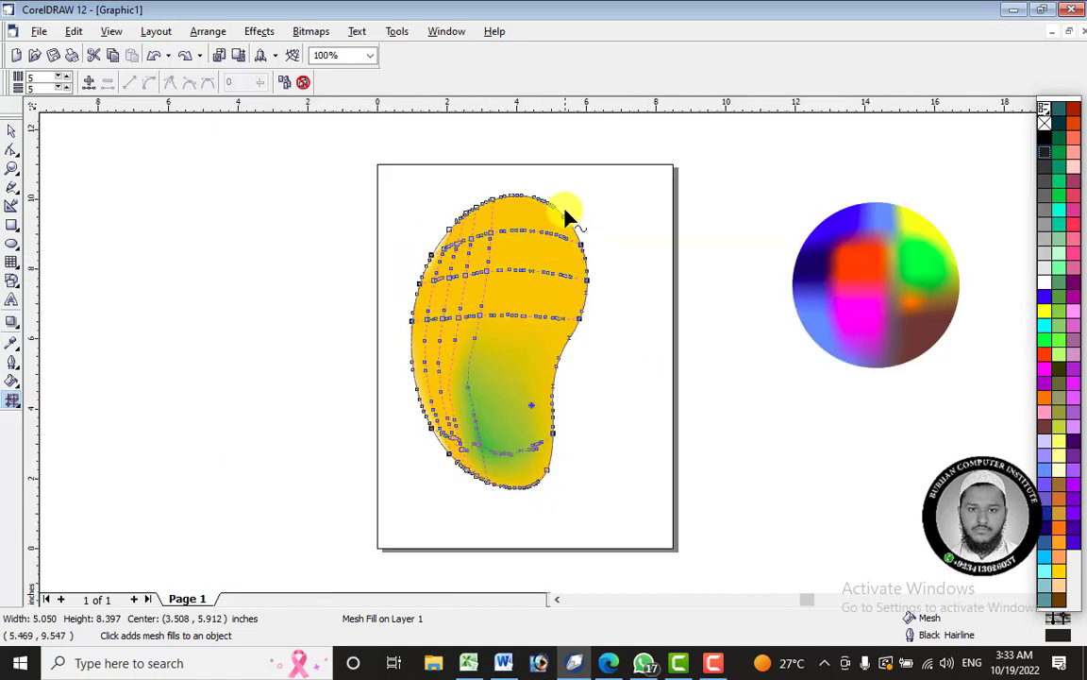
Increase the mango's mesh grid to 12 columns.
click(60, 77)
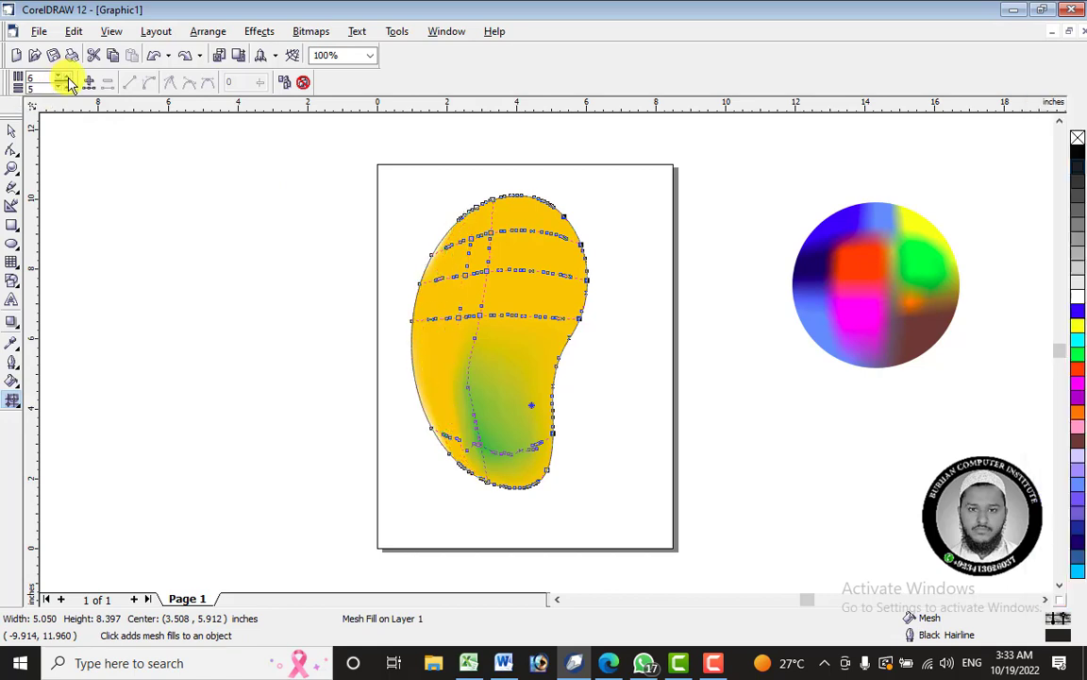
click(66, 78)
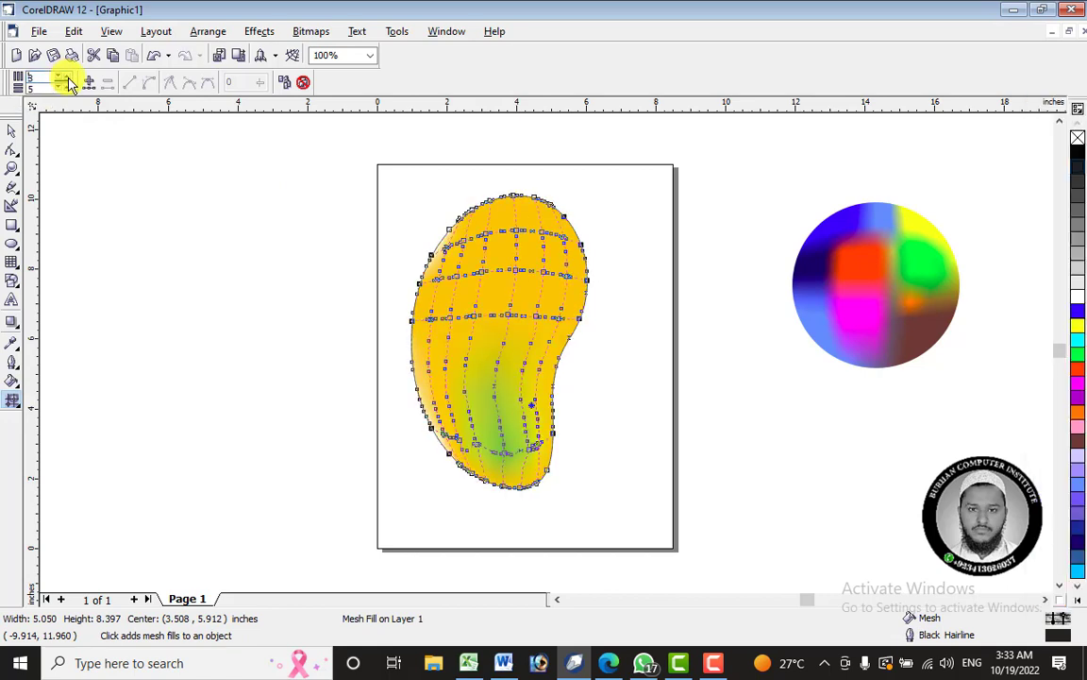
click(66, 78)
click(66, 78)
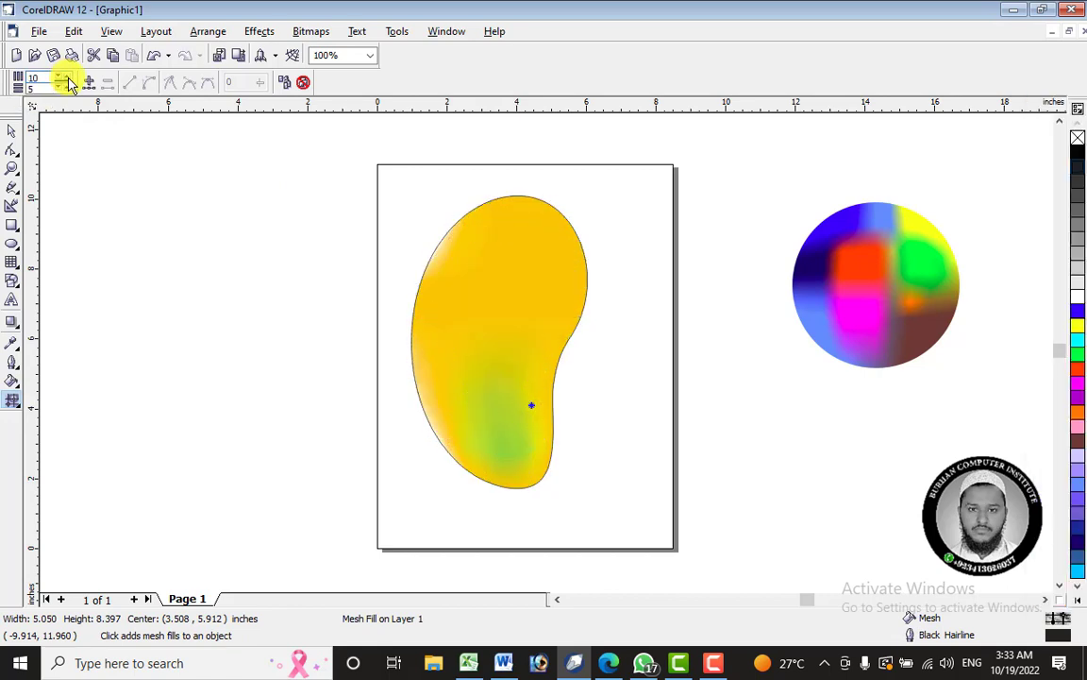
click(66, 78)
click(66, 78)
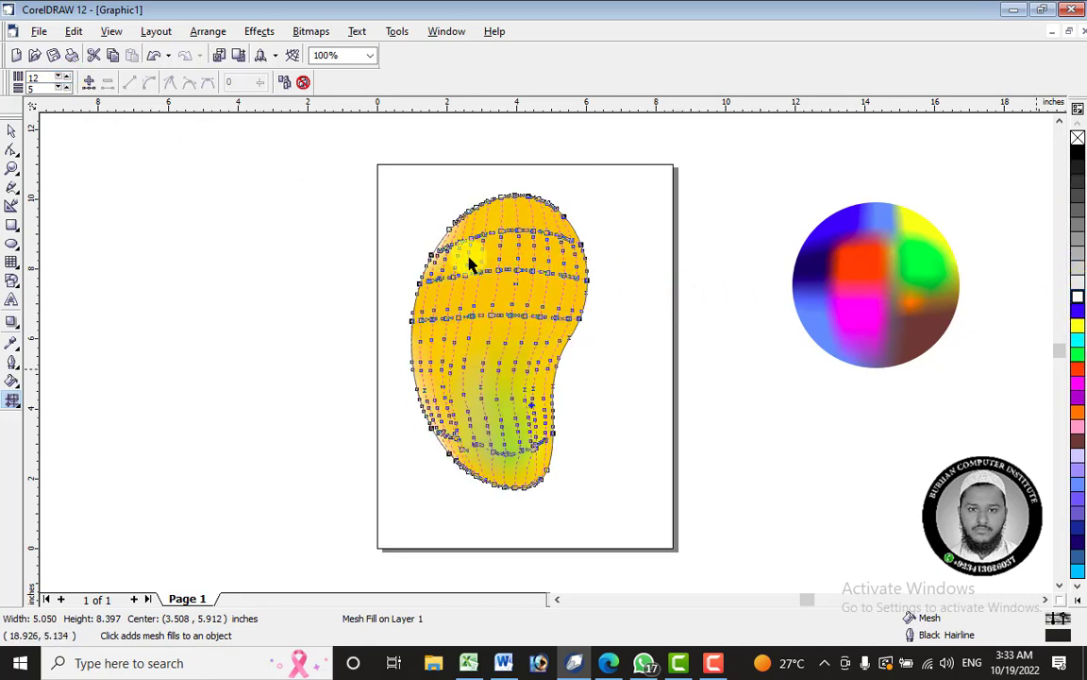
Try a white highlight on a mesh patch near the mango's upper left side, and undo it.
drag(449, 299, 447, 300)
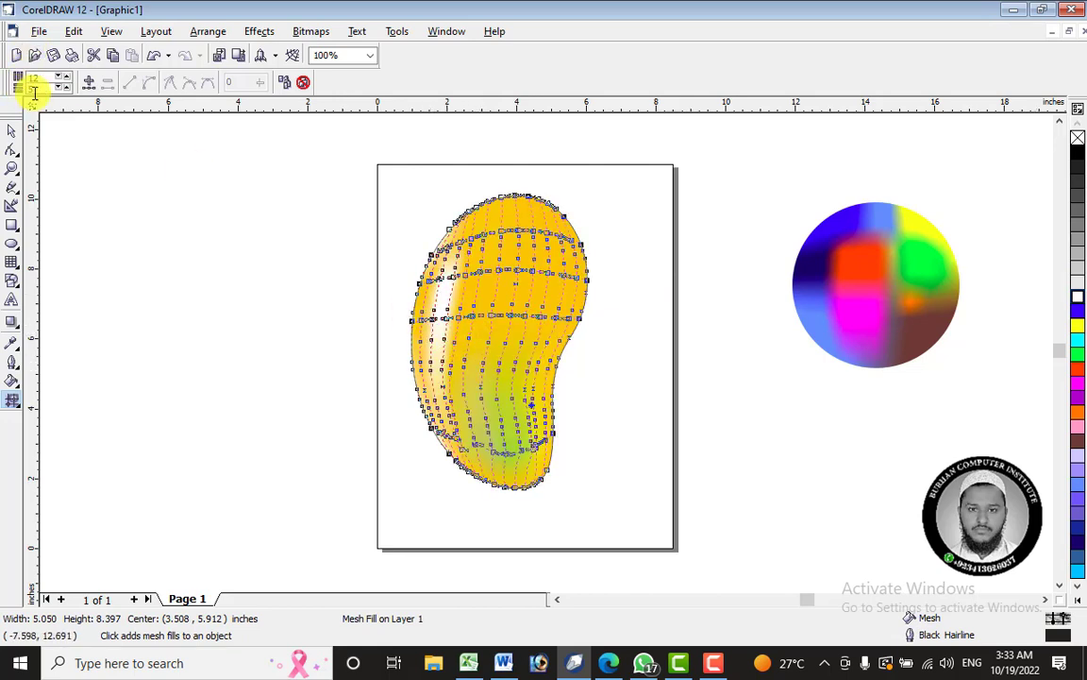
key(ctrl+z)
key(ctrl+z)
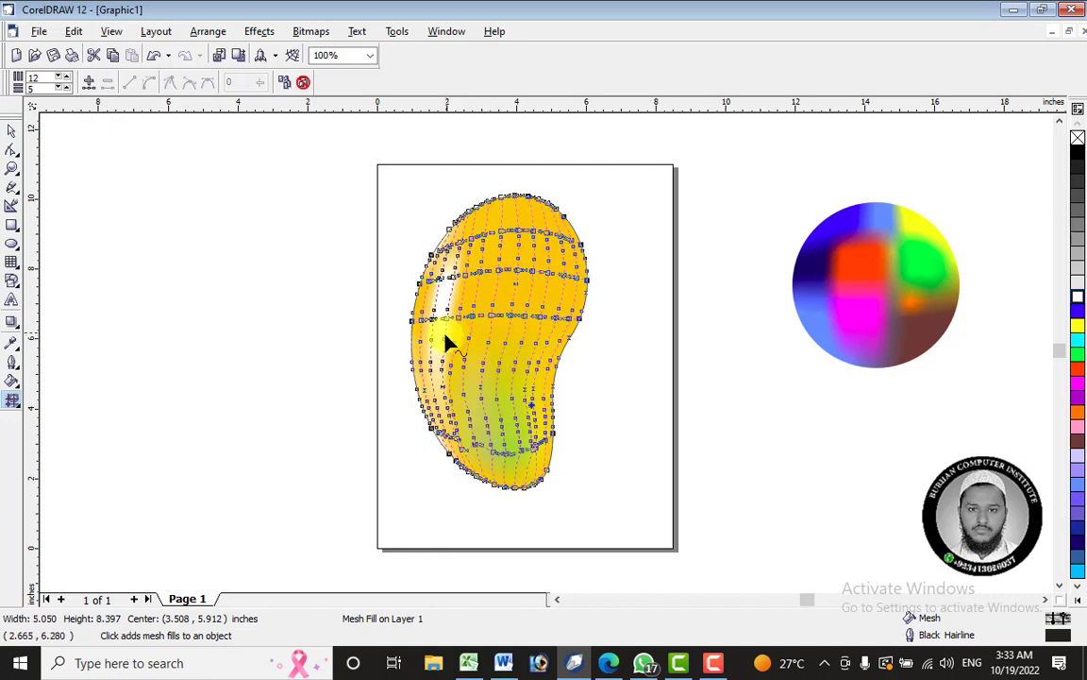
Increase the mango's mesh grid to 15 rows.
click(67, 90)
click(67, 90)
click(67, 89)
click(67, 90)
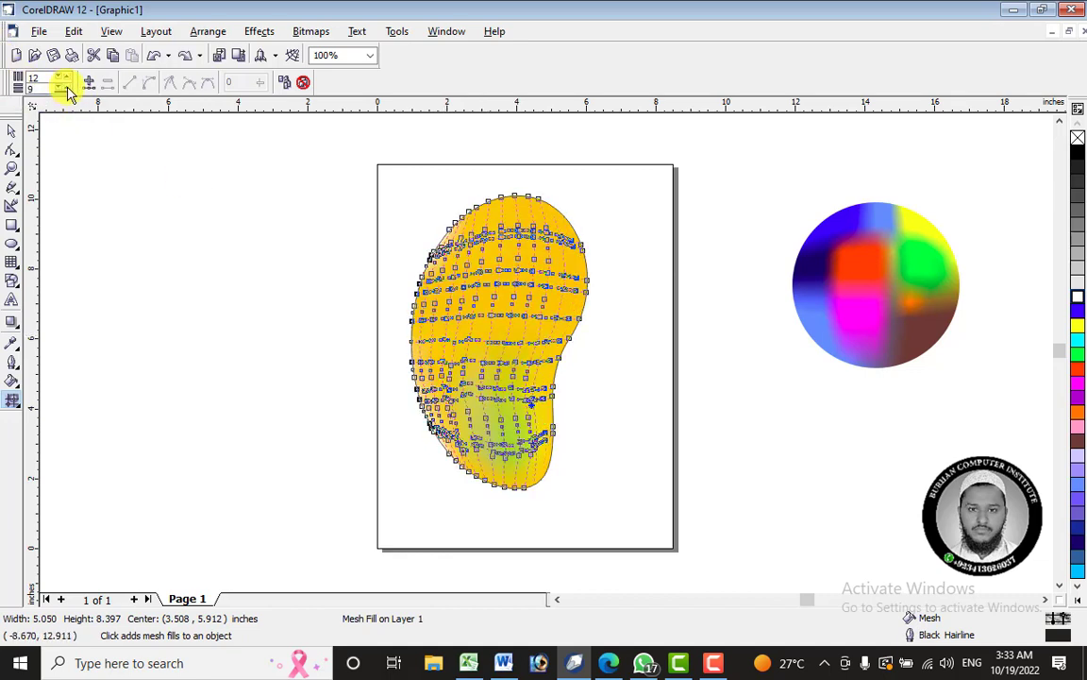
click(67, 89)
click(67, 90)
click(67, 89)
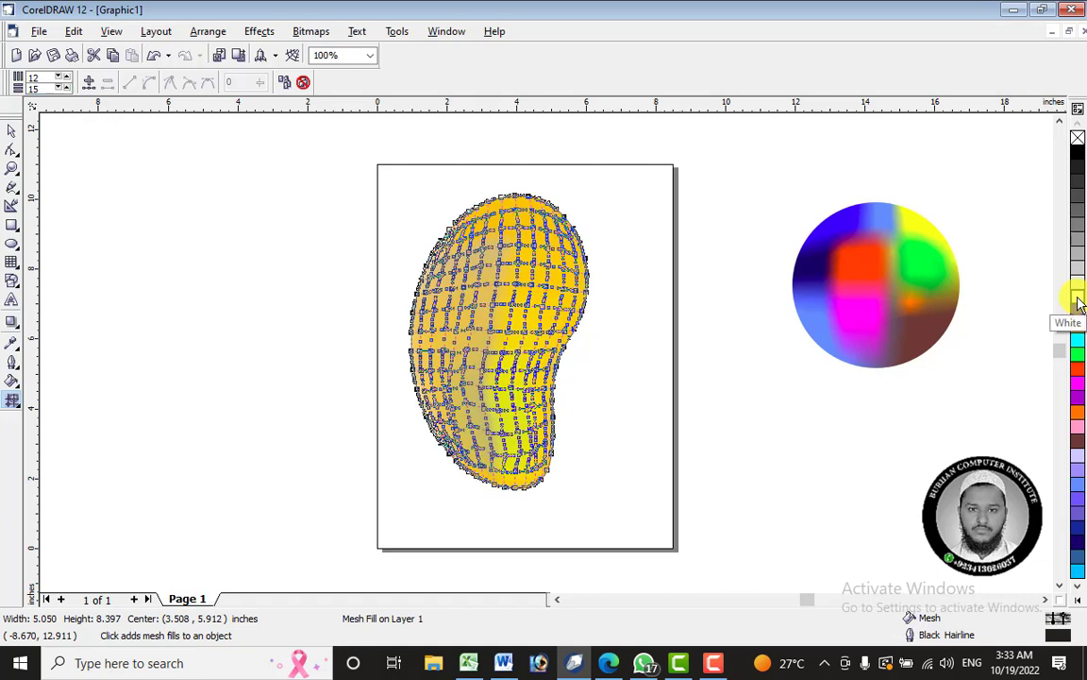
Fill a small mesh patch near the middle of the mango's left side with white as a highlight.
drag(1079, 302, 445, 316)
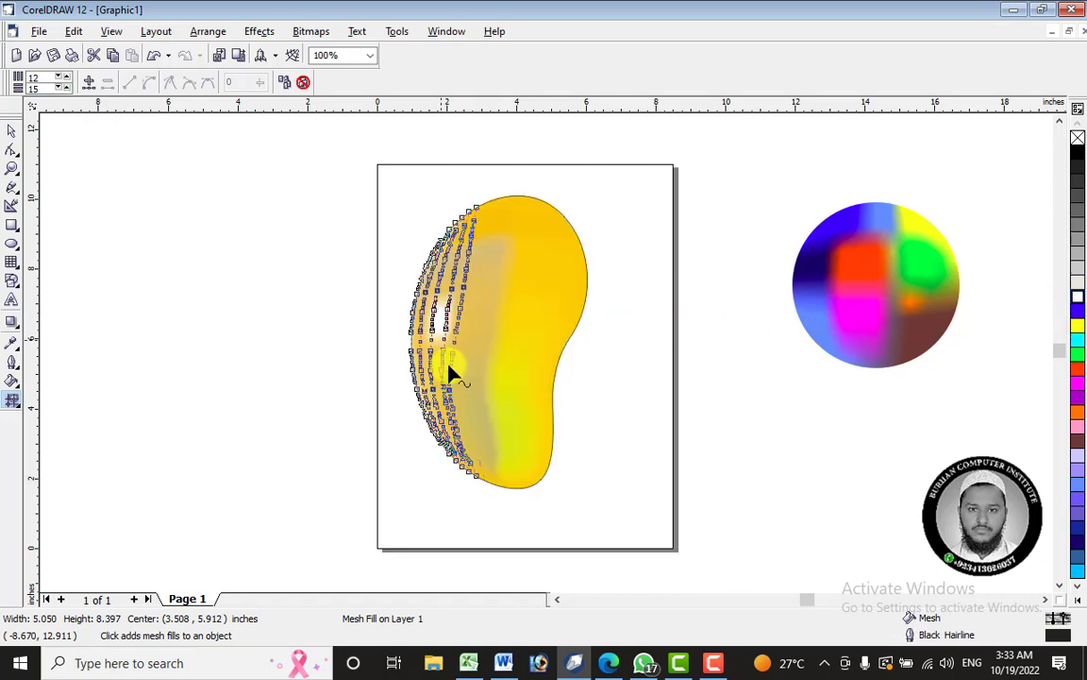
scroll(427, 323, up, 2)
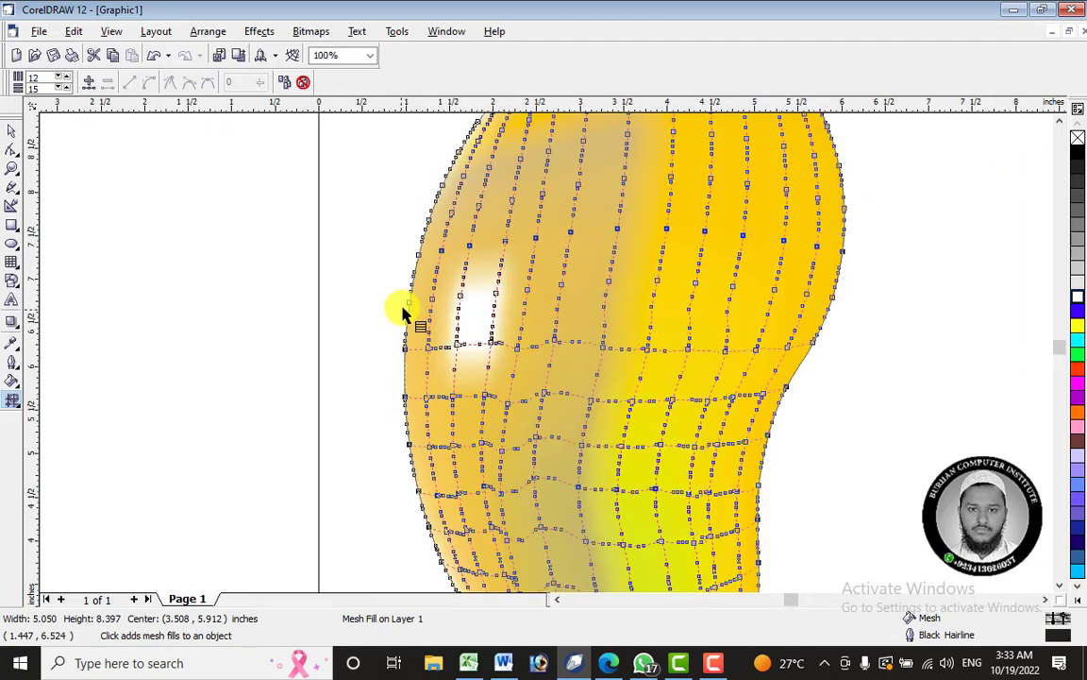
scroll(403, 311, up, 1)
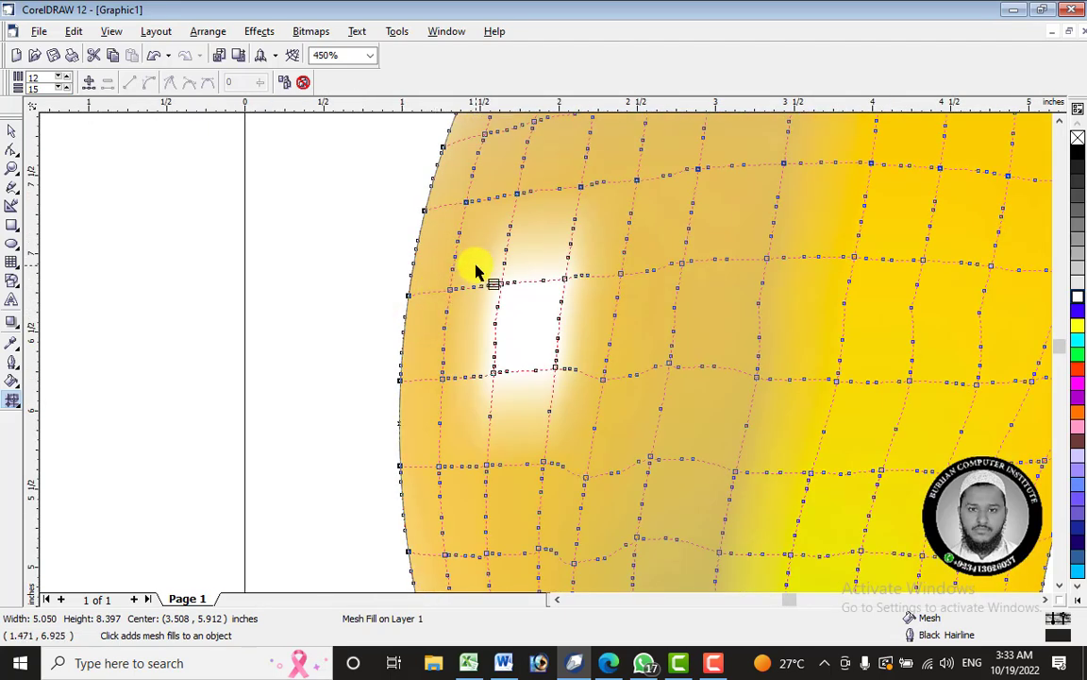
Try deleting the mesh nodes at and beside the white patch's upper right corner, and undo the deletion.
drag(555, 225, 669, 308)
right_click(621, 277)
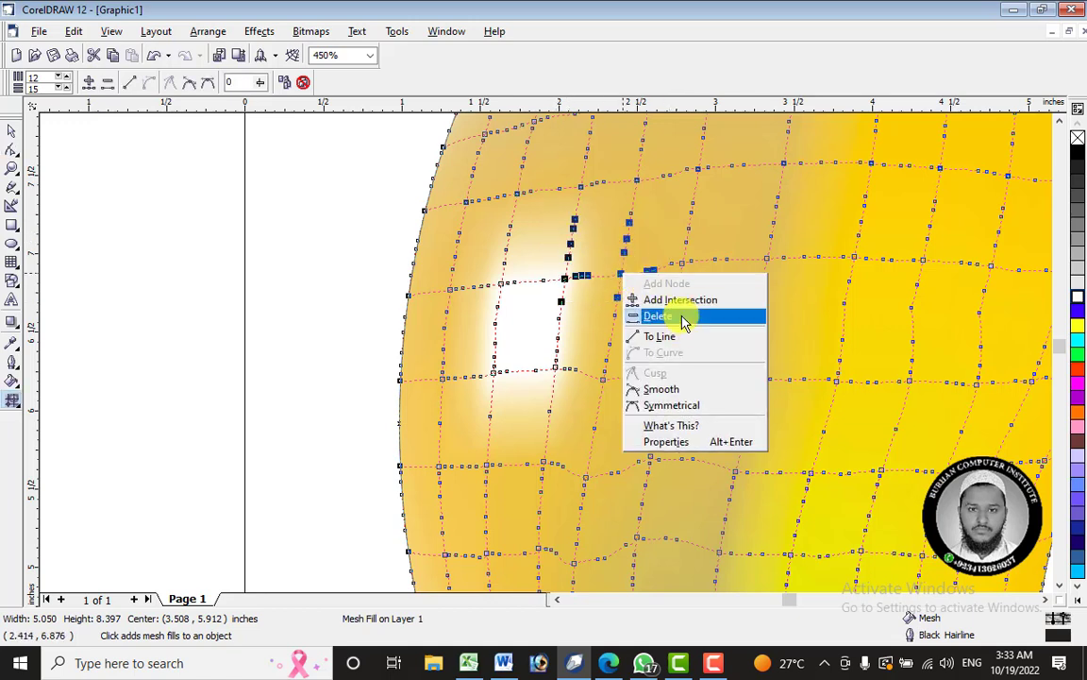
click(684, 315)
key(ctrl+z)
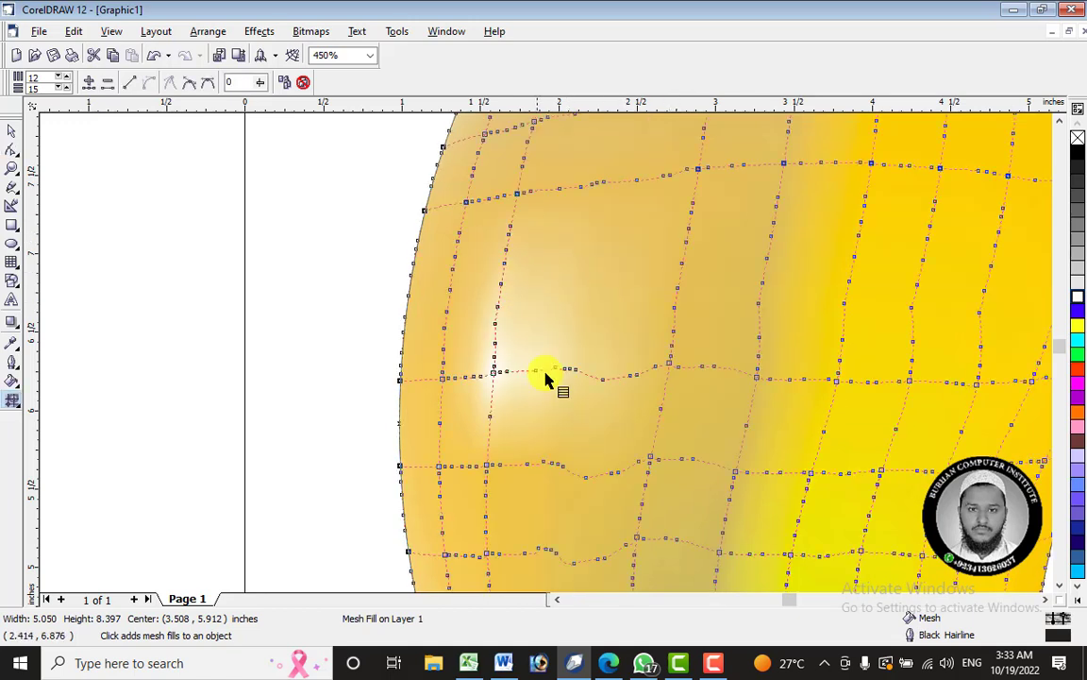
key(ctrl+z)
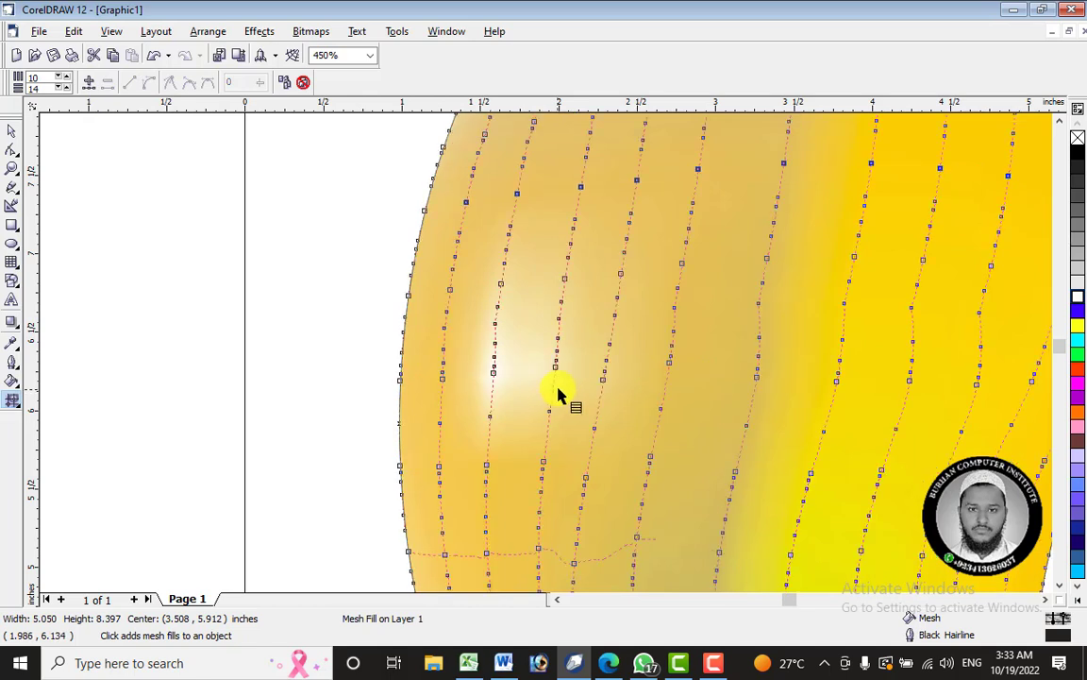
Delete the mesh node at the white patch's upper right corner to soften the highlight.
drag(535, 257, 572, 291)
right_click(564, 283)
click(591, 318)
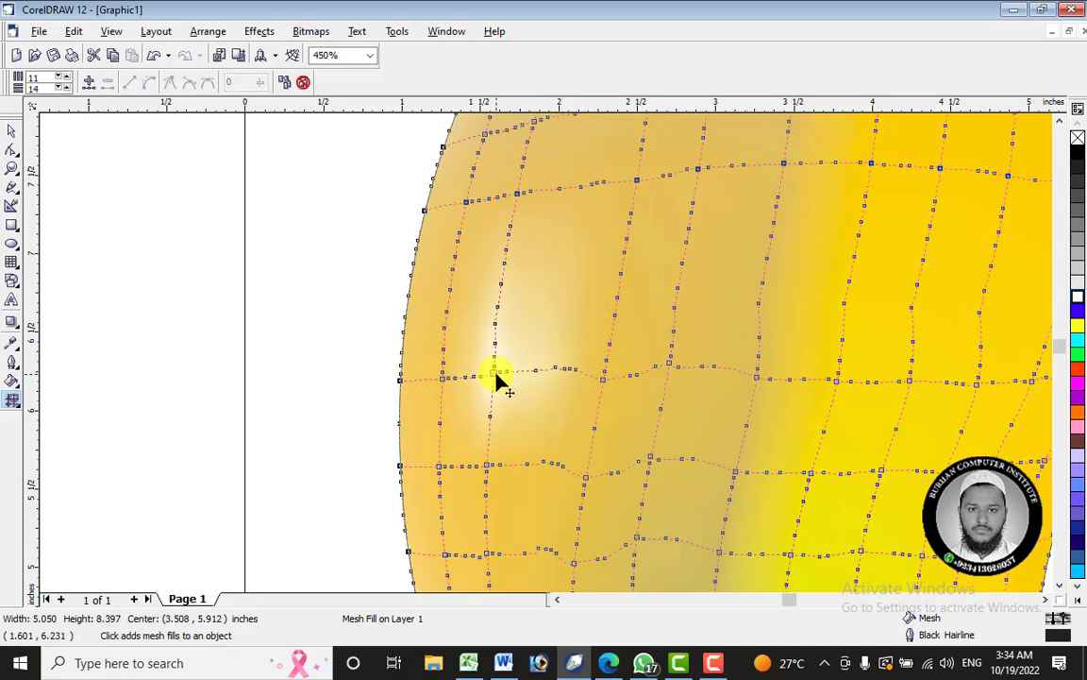
Select the mesh nodes around the highlight's brightest intersection to try another adjustment of its blend.
click(457, 317)
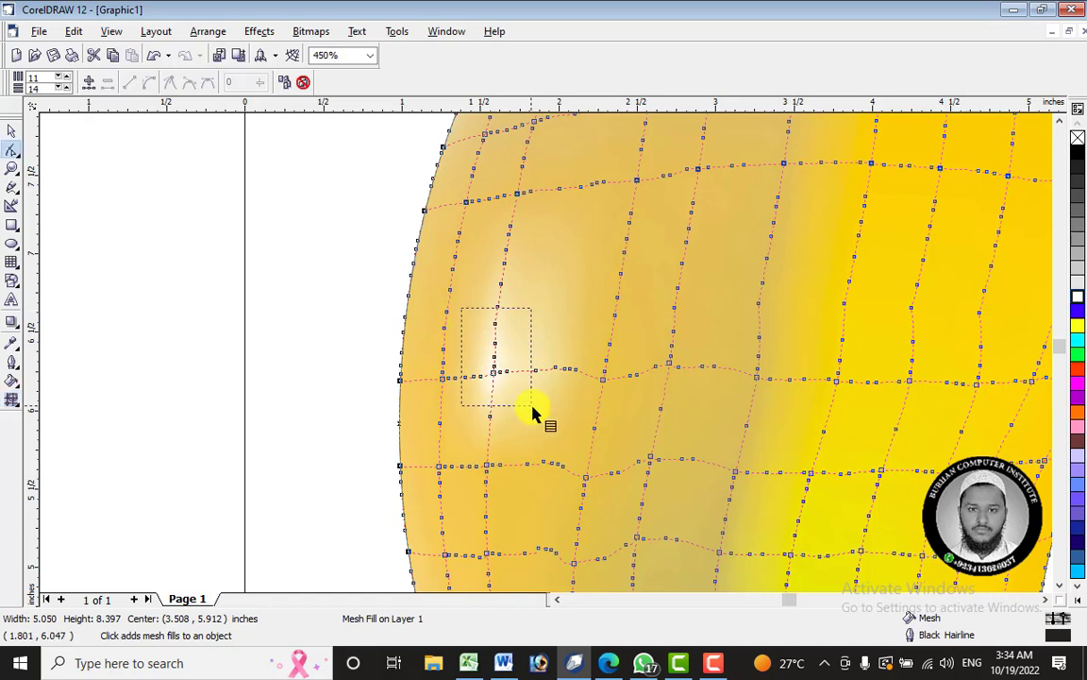
drag(533, 409, 570, 426)
click(496, 374)
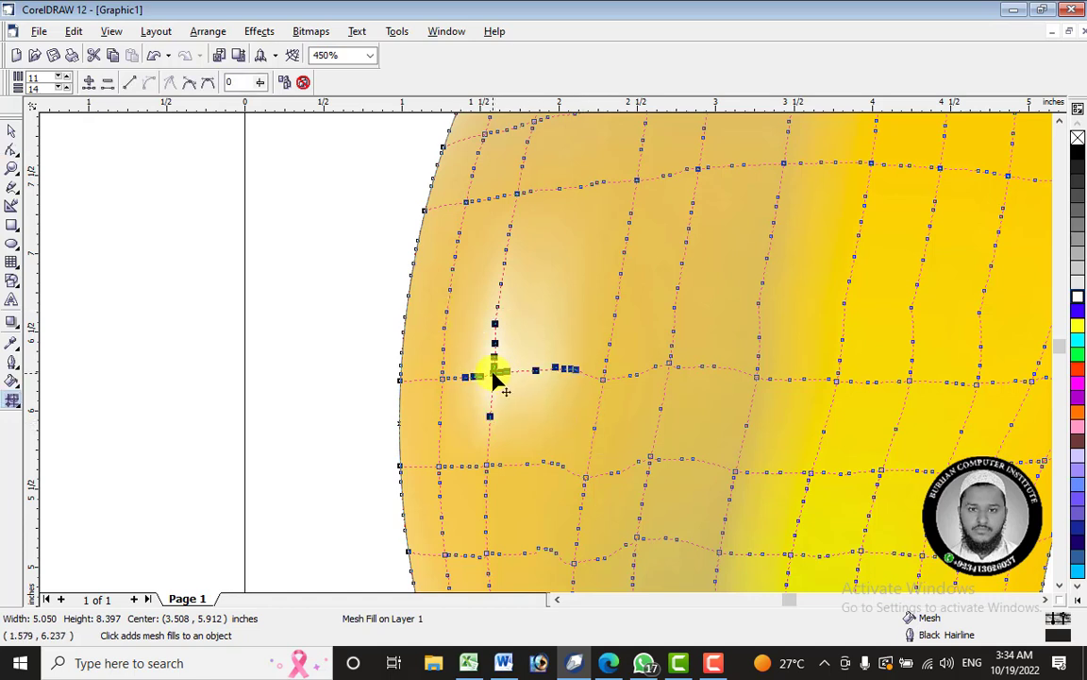
drag(525, 354, 623, 462)
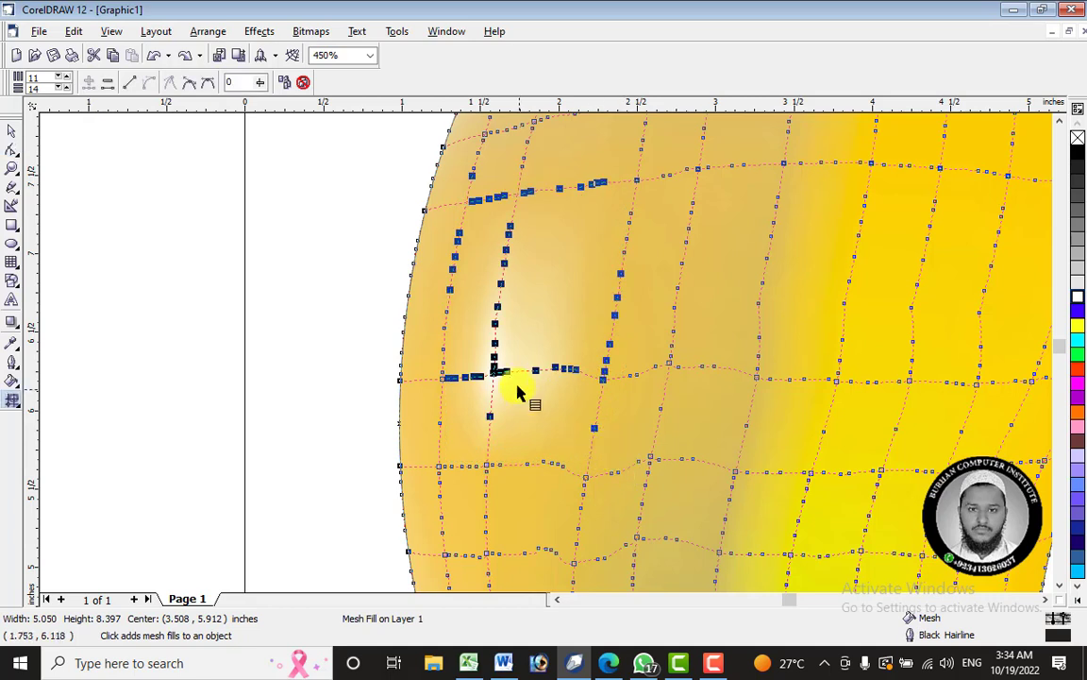
Undo the trial edits to the mesh nodes around the highlight, stepping back and forth through the recent changes.
key(ctrl+z)
key(ctrl+z)
key(ctrl+z)
key(ctrl+z)
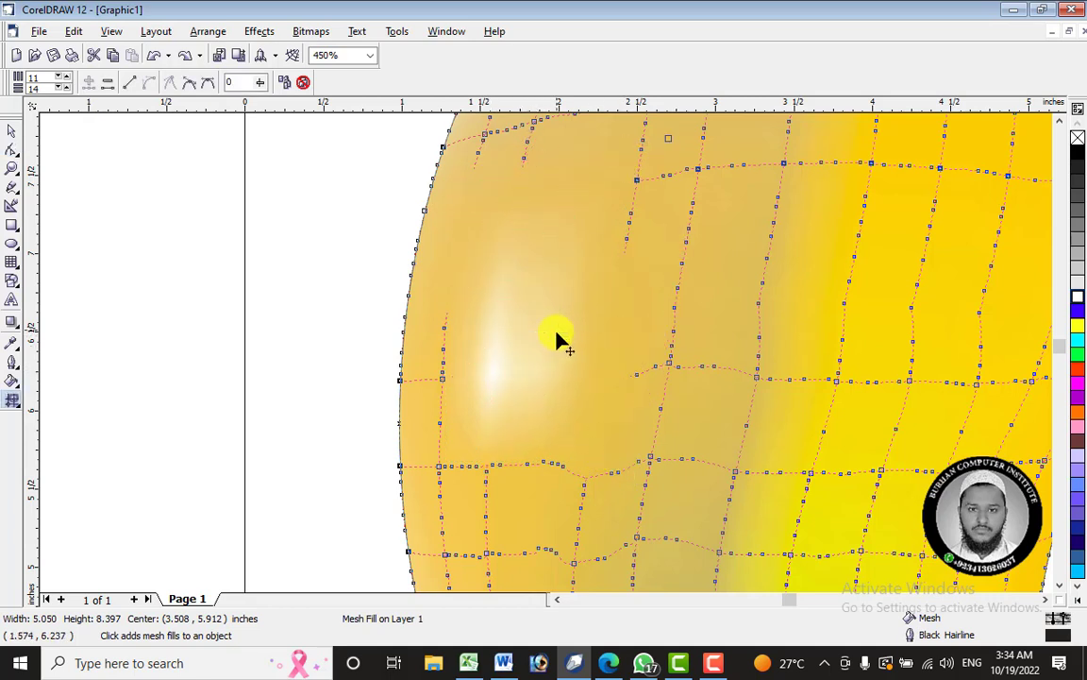
key(ctrl+shift+z)
key(ctrl+shift+z)
key(ctrl+z)
key(ctrl+z)
key(ctrl+z)
key(ctrl+z)
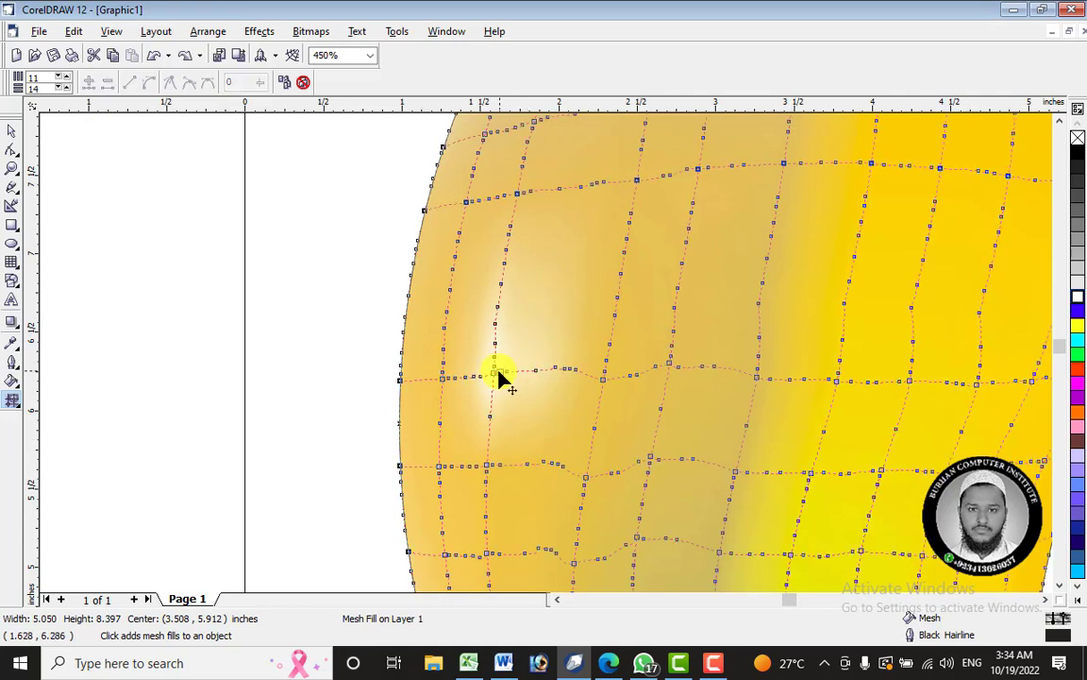
Extend the highlight by filling the mesh patch to its right with white, and select the next patch beyond it.
click(532, 343)
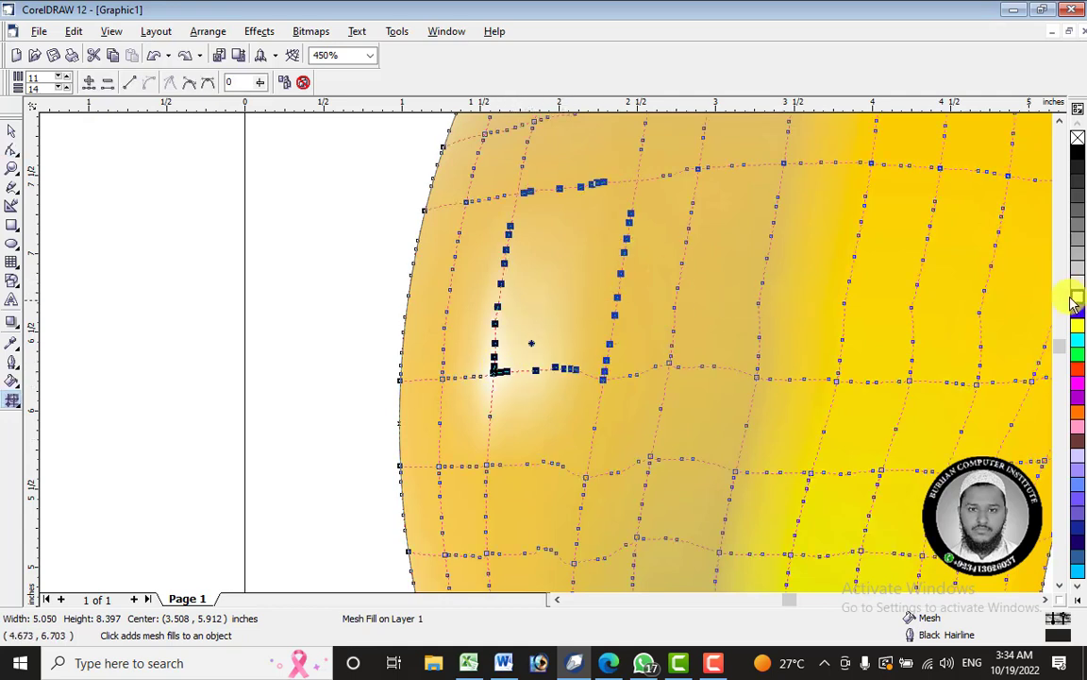
drag(830, 267, 690, 315)
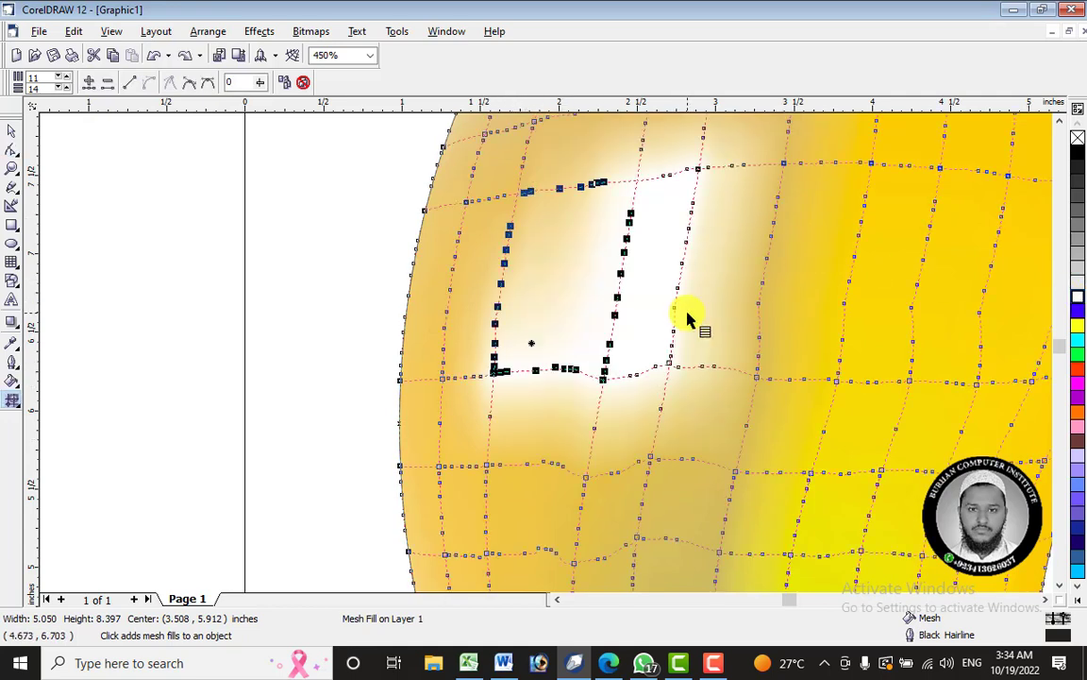
click(731, 255)
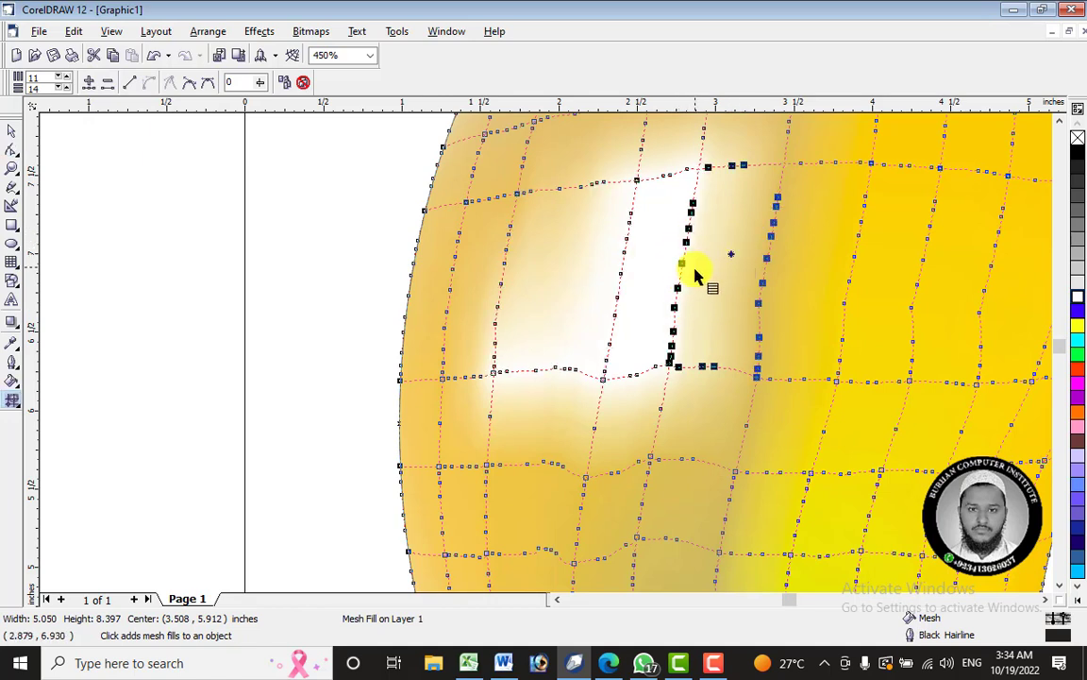
click(720, 386)
click(548, 318)
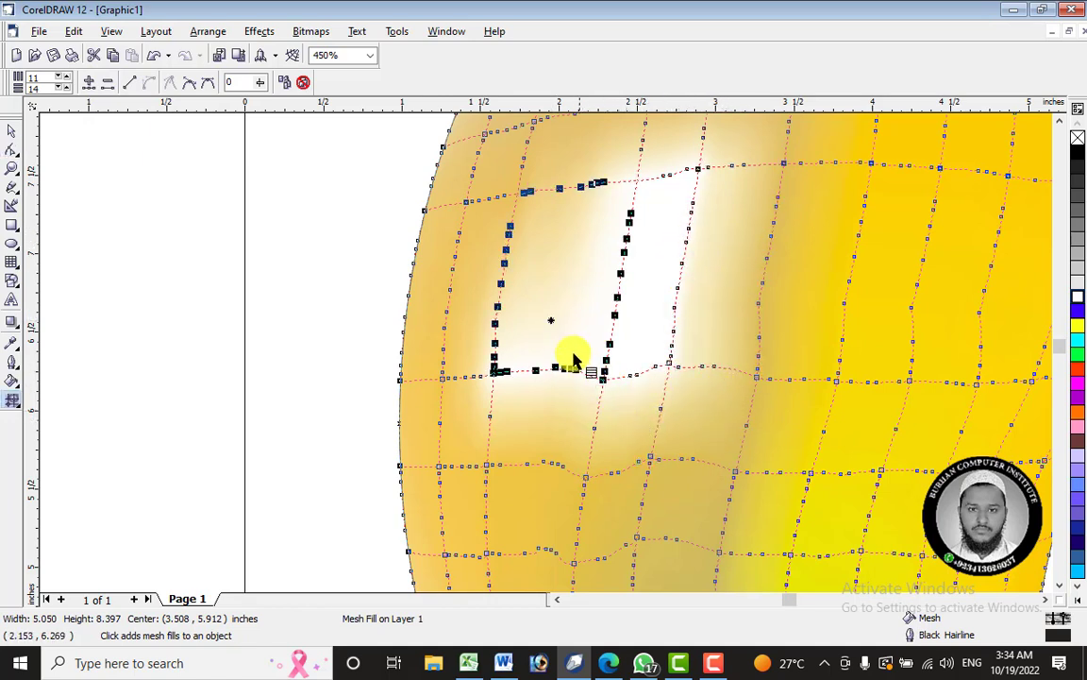
click(632, 388)
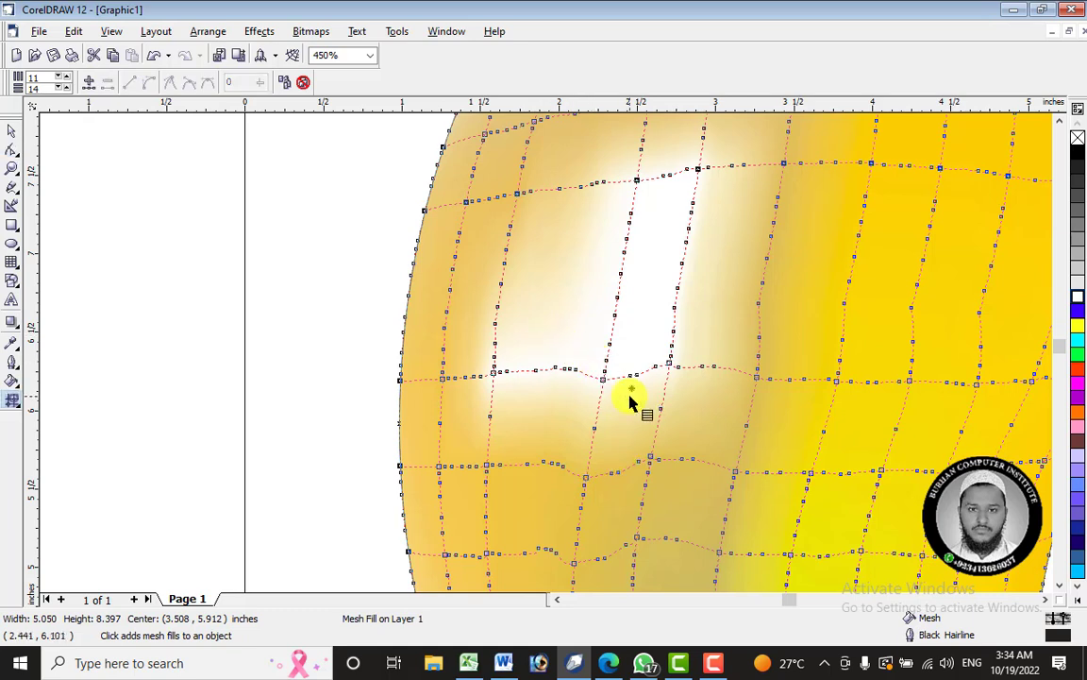
click(602, 197)
click(643, 235)
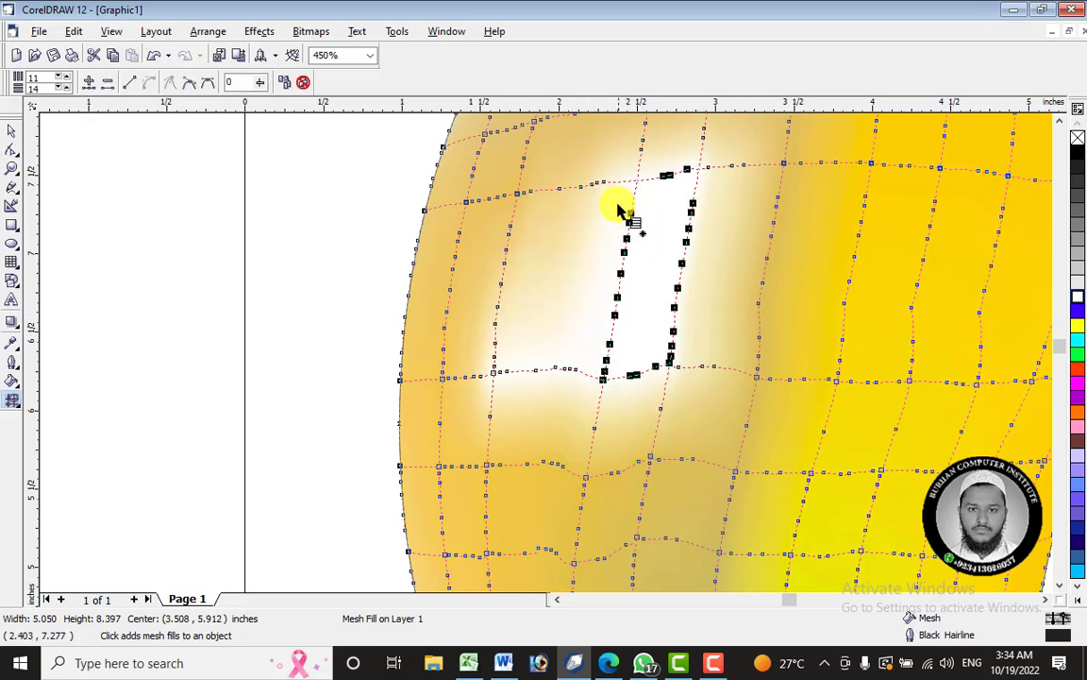
click(611, 200)
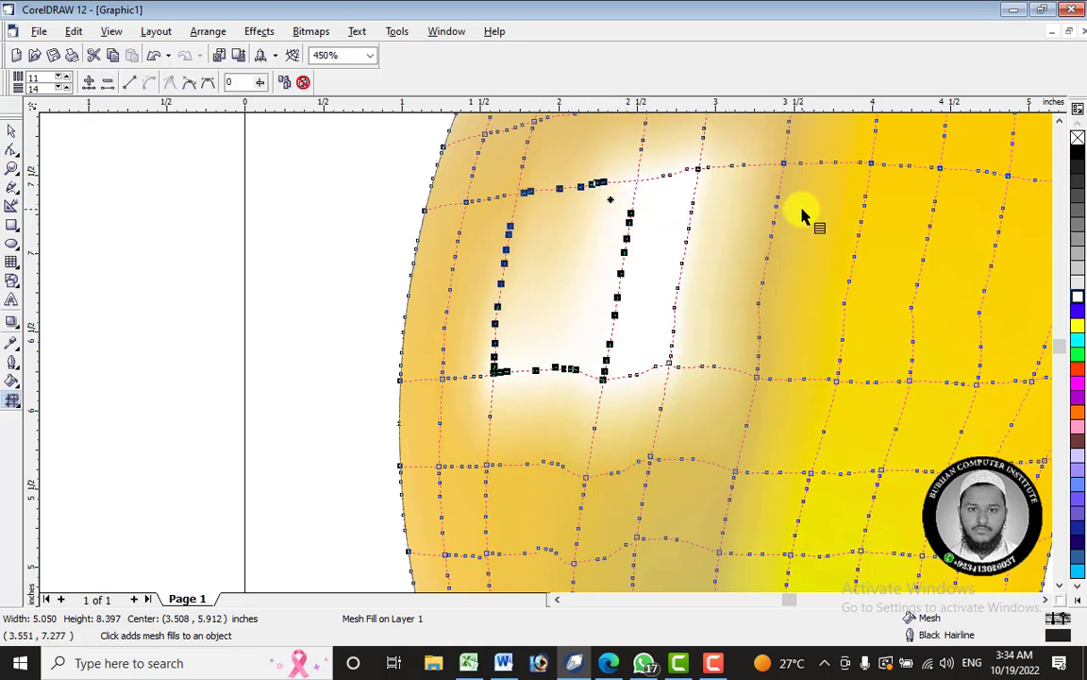
click(802, 215)
click(724, 250)
Try deleting the mesh nodes around the bright white patch and undo the deletion.
click(656, 235)
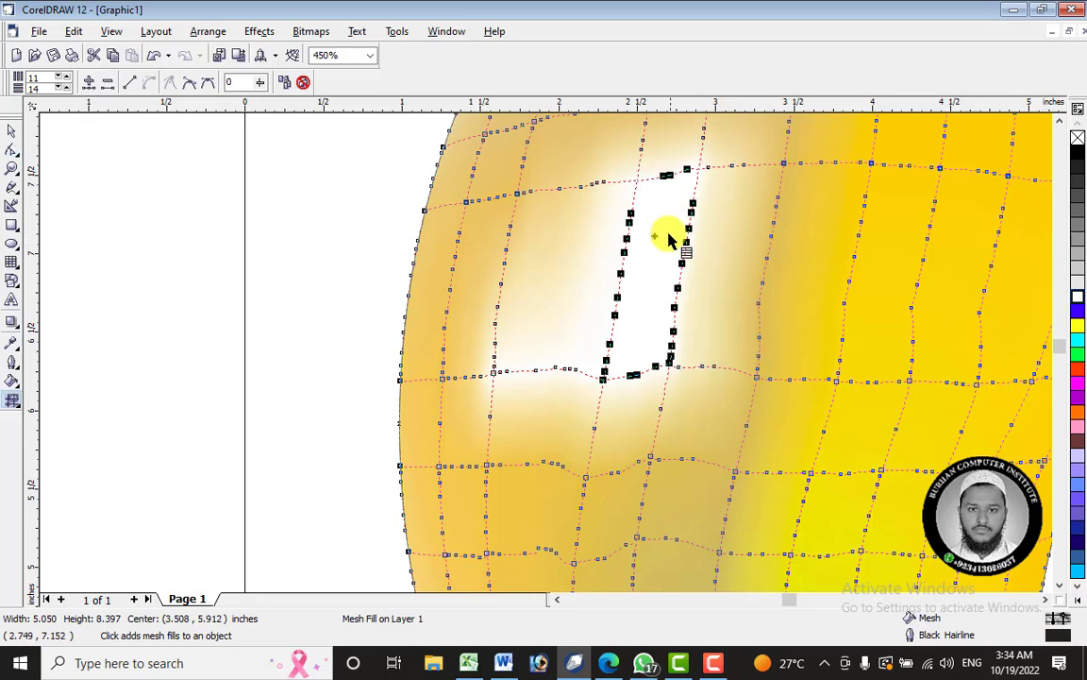
right_click(689, 228)
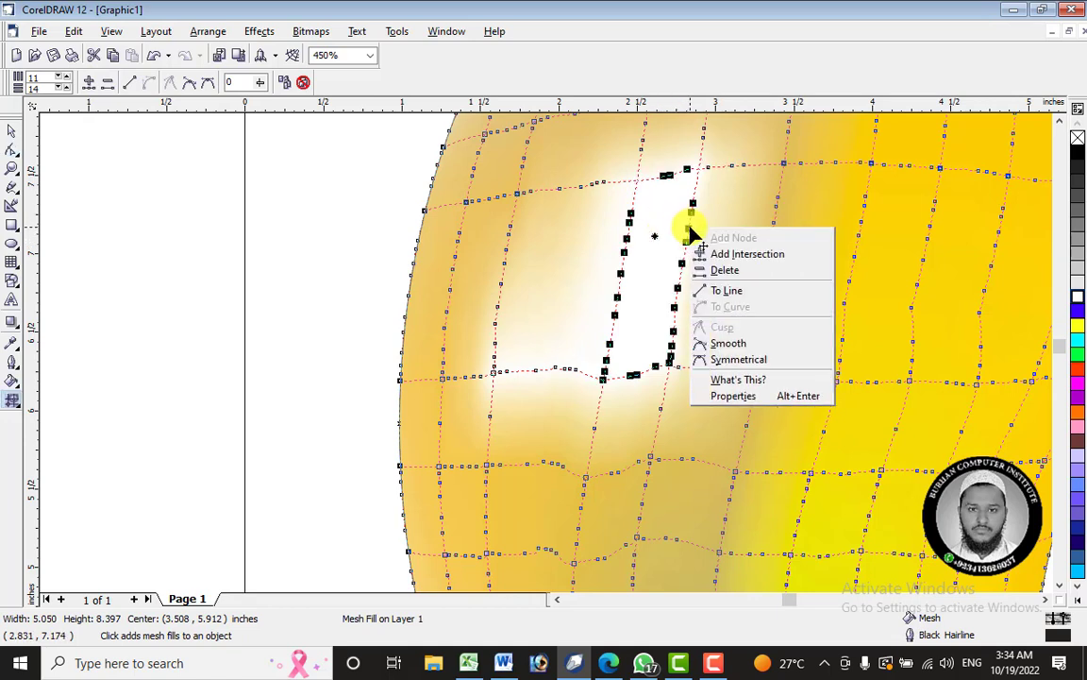
click(752, 287)
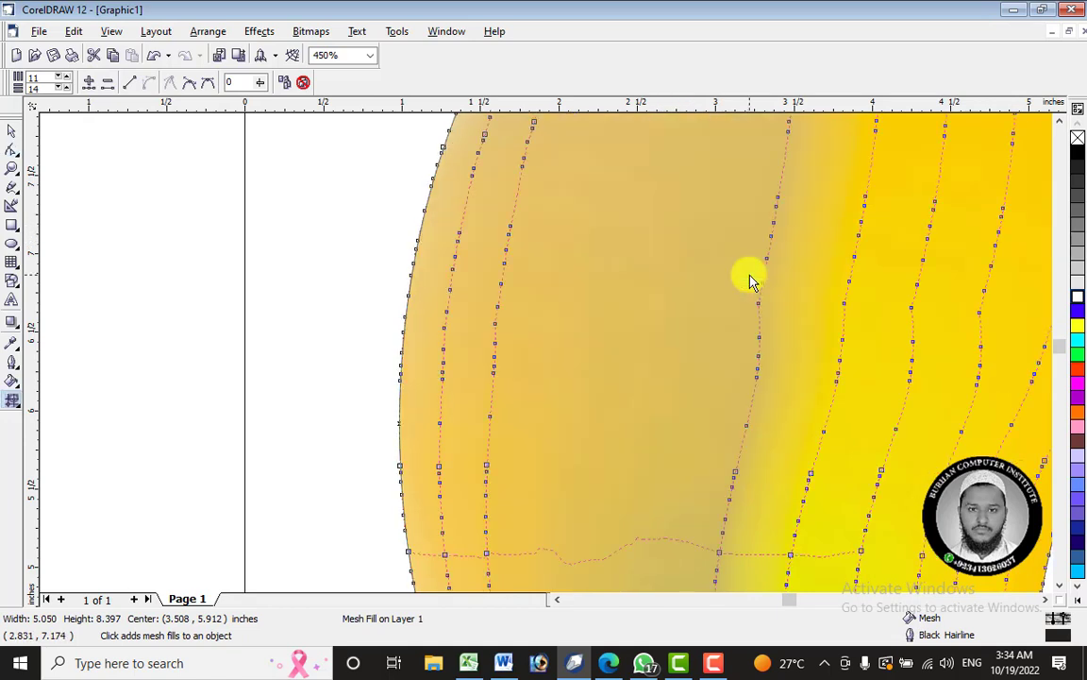
key(ctrl+z)
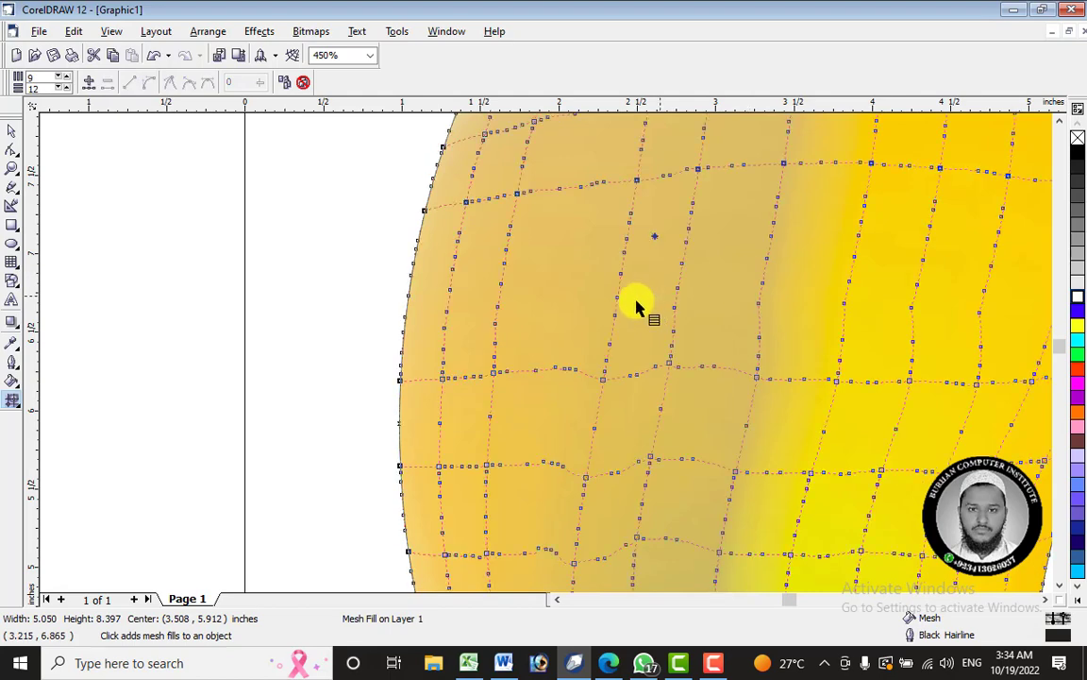
Deselect the mango and examine how its white highlight looks without the mesh grid.
scroll(581, 254, down, 2)
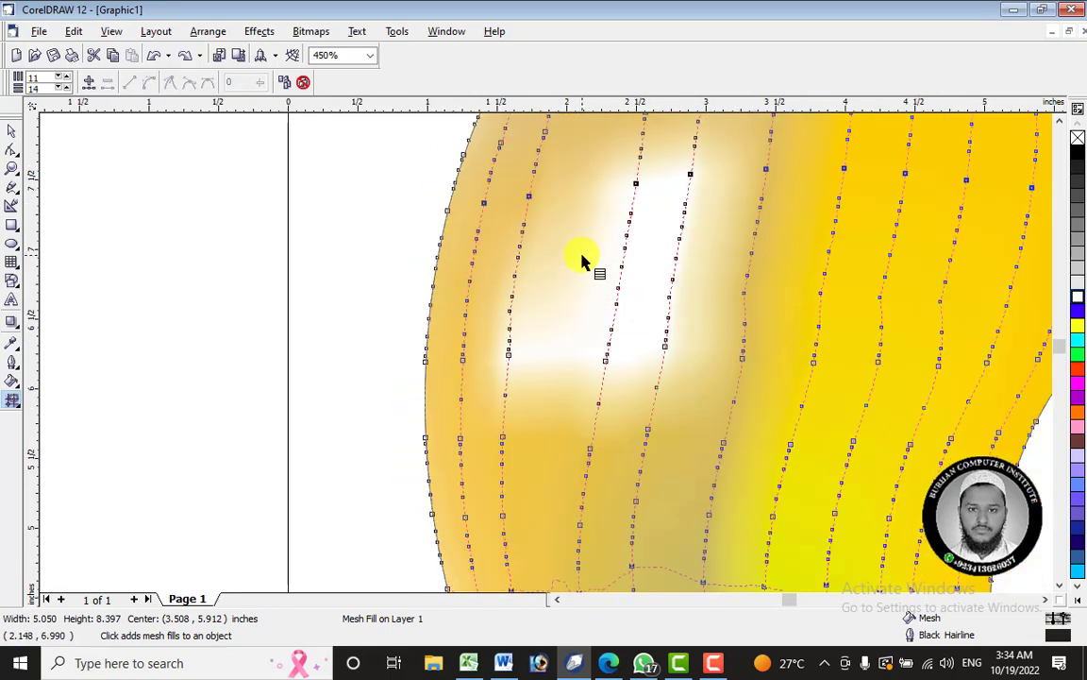
scroll(582, 257, down, 2)
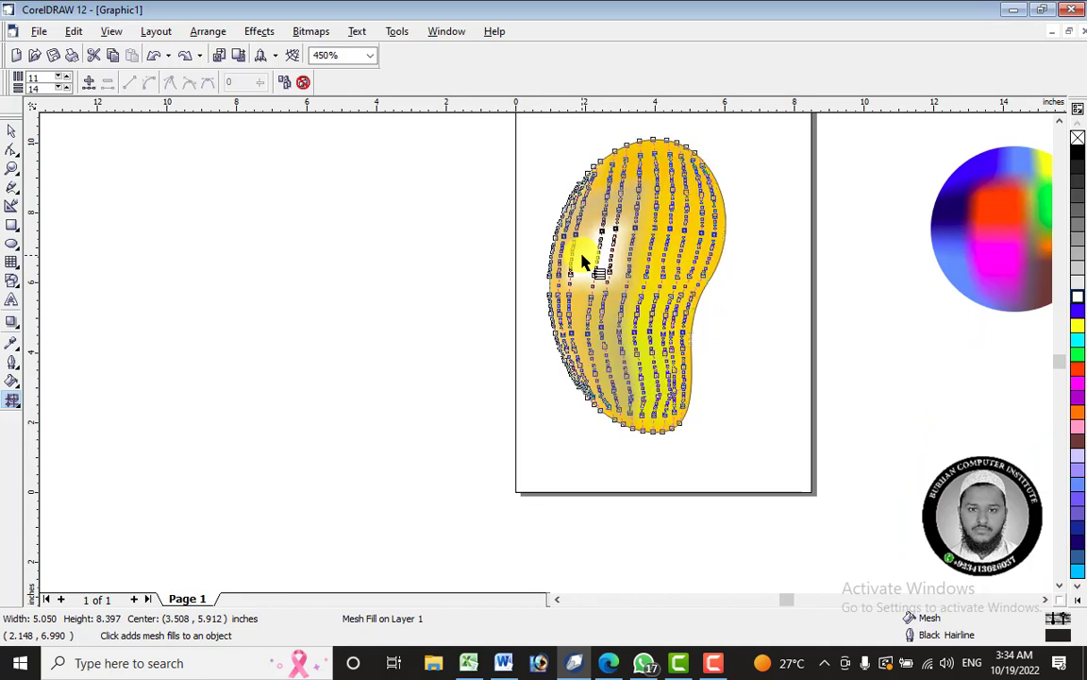
scroll(582, 256, down, 1)
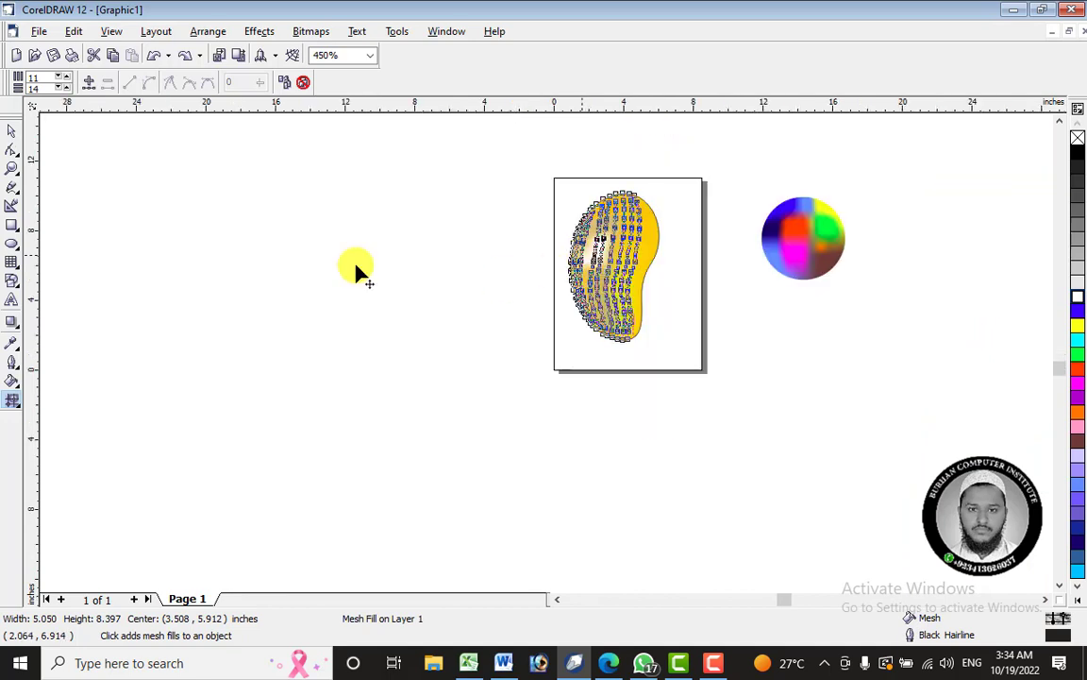
click(15, 134)
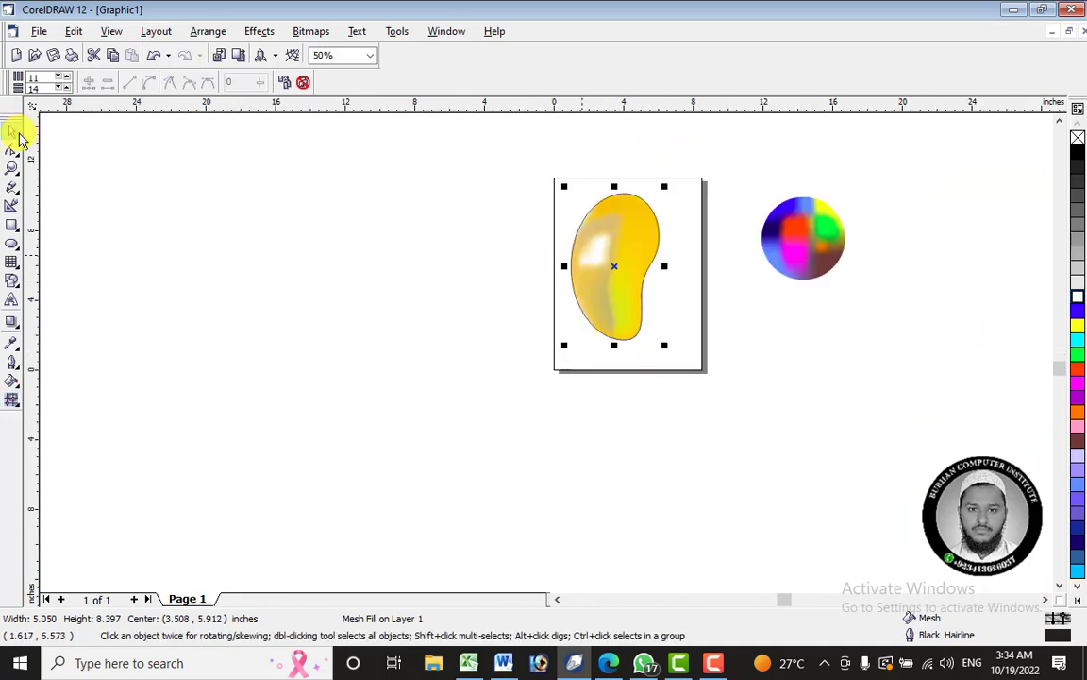
click(477, 255)
scroll(650, 214, up, 1)
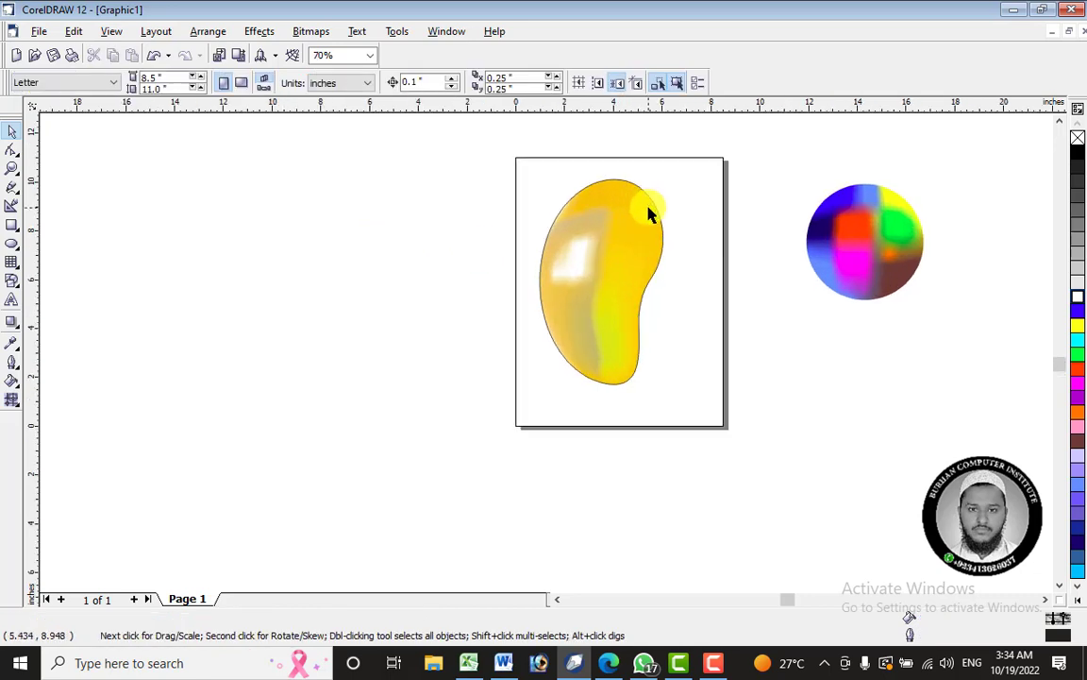
Undo the white highlight and the recent shading edits on the mango, and deselect it.
click(649, 213)
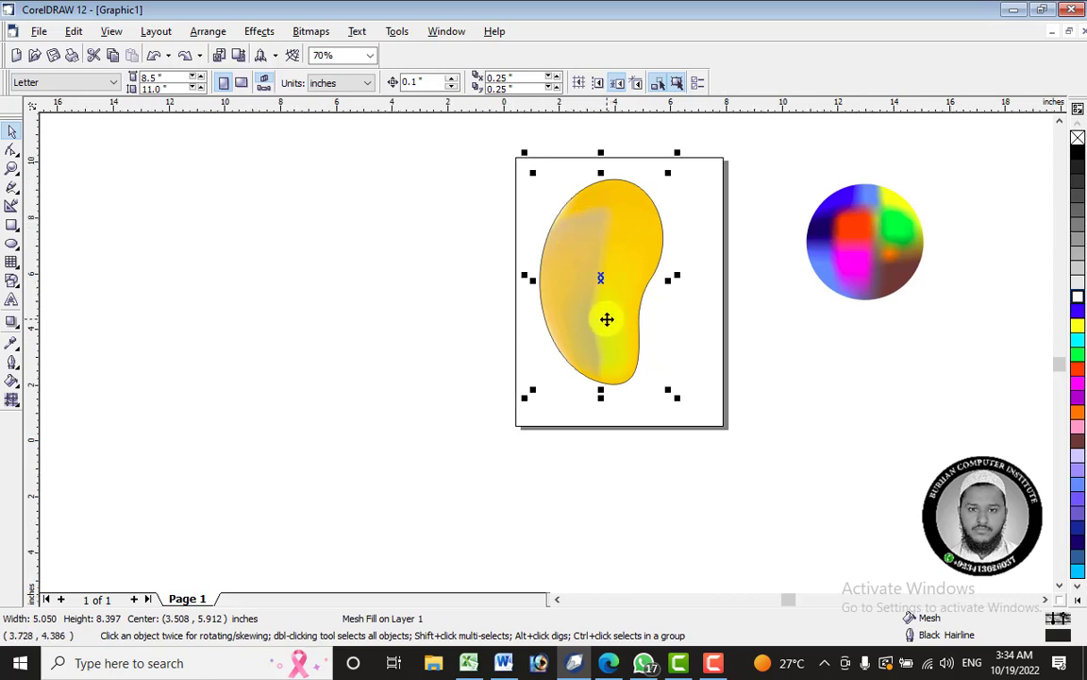
scroll(611, 325, up, 2)
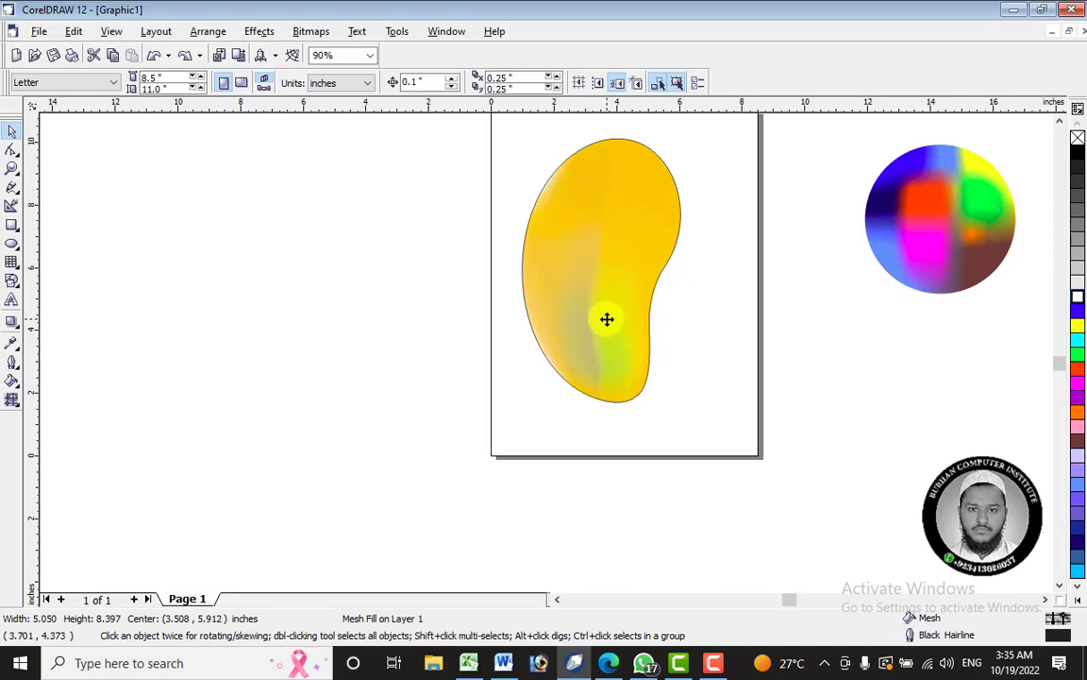
click(740, 225)
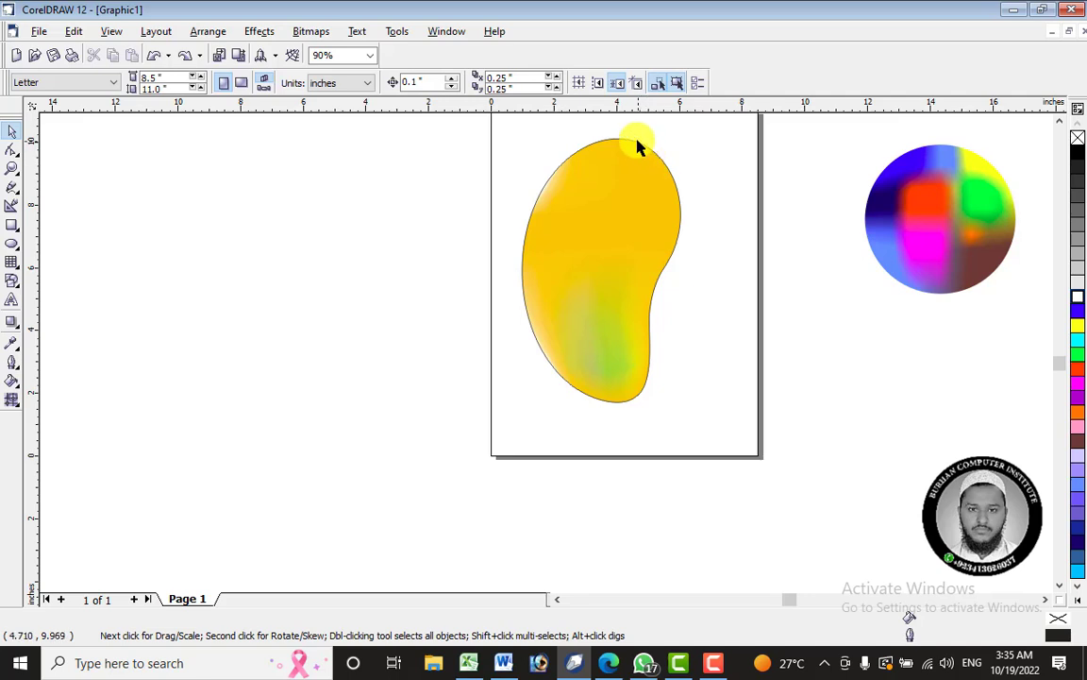
Add a mesh row across the top of the mango, just below its upper edge, with the Mesh Fill tool.
scroll(637, 140, up, 4)
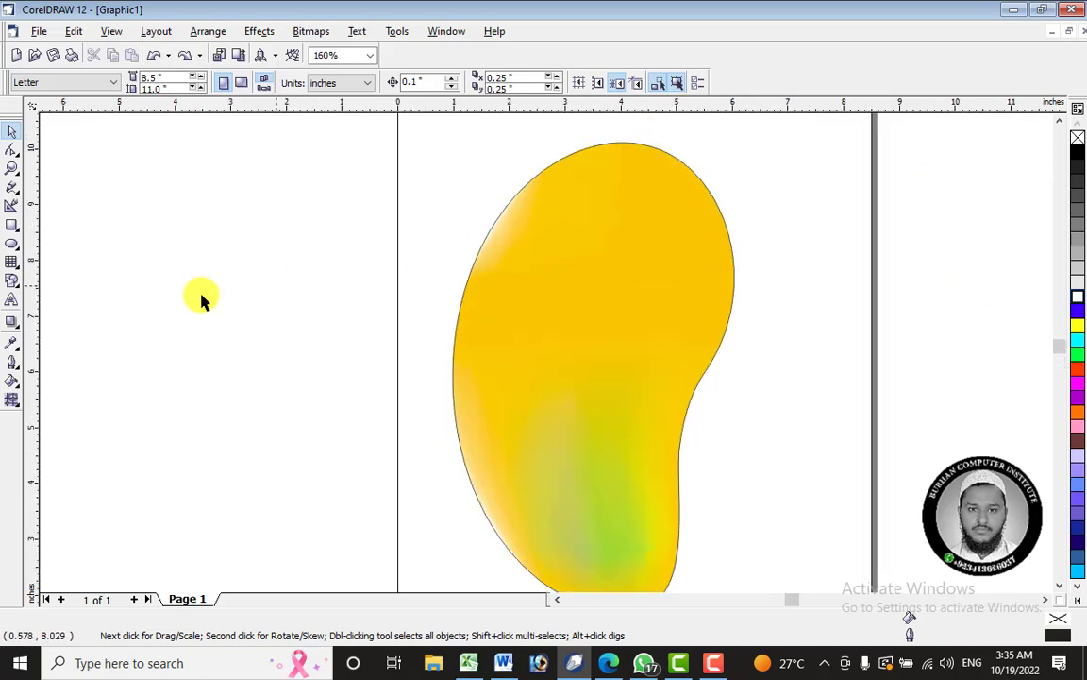
click(11, 401)
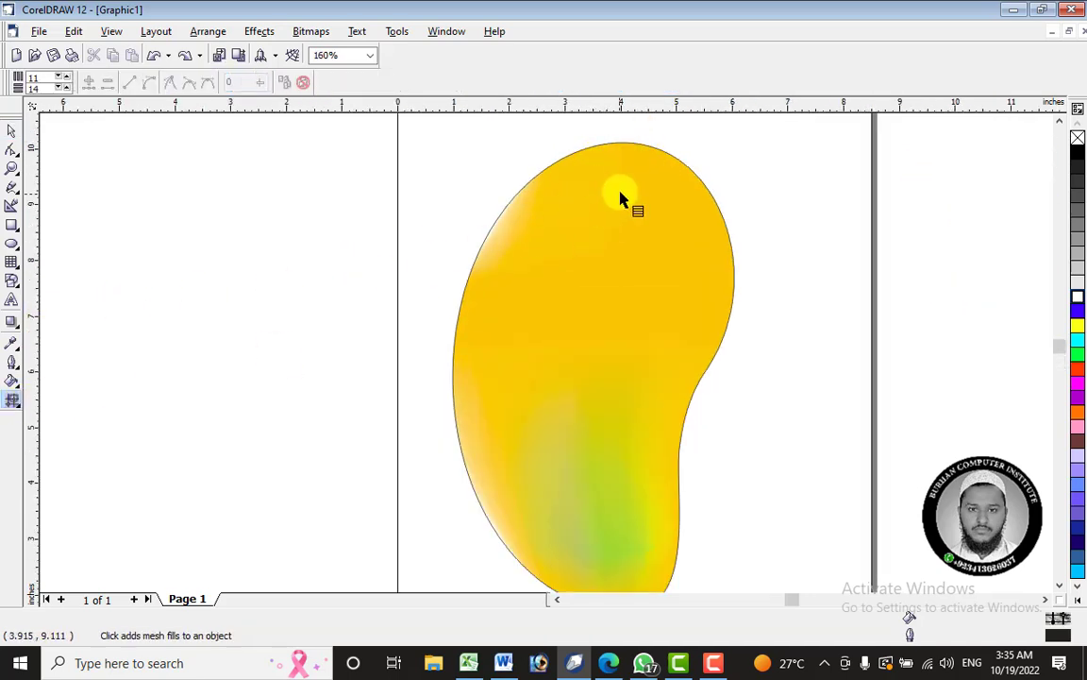
click(655, 162)
scroll(630, 132, up, 1)
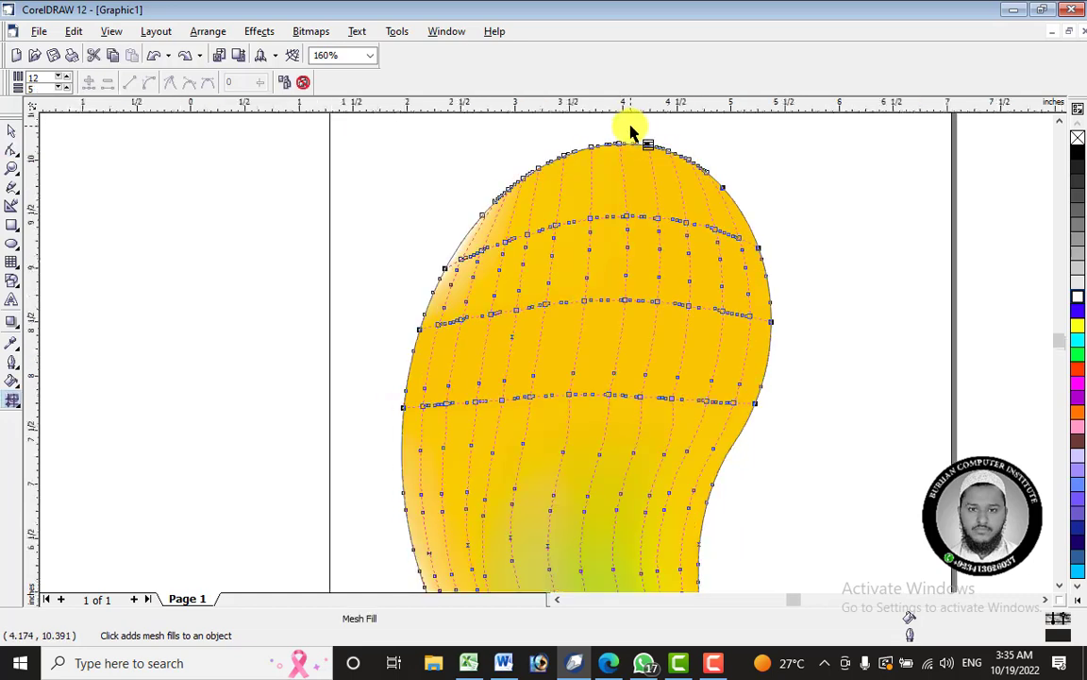
scroll(631, 133, up, 3)
scroll(655, 142, up, 1)
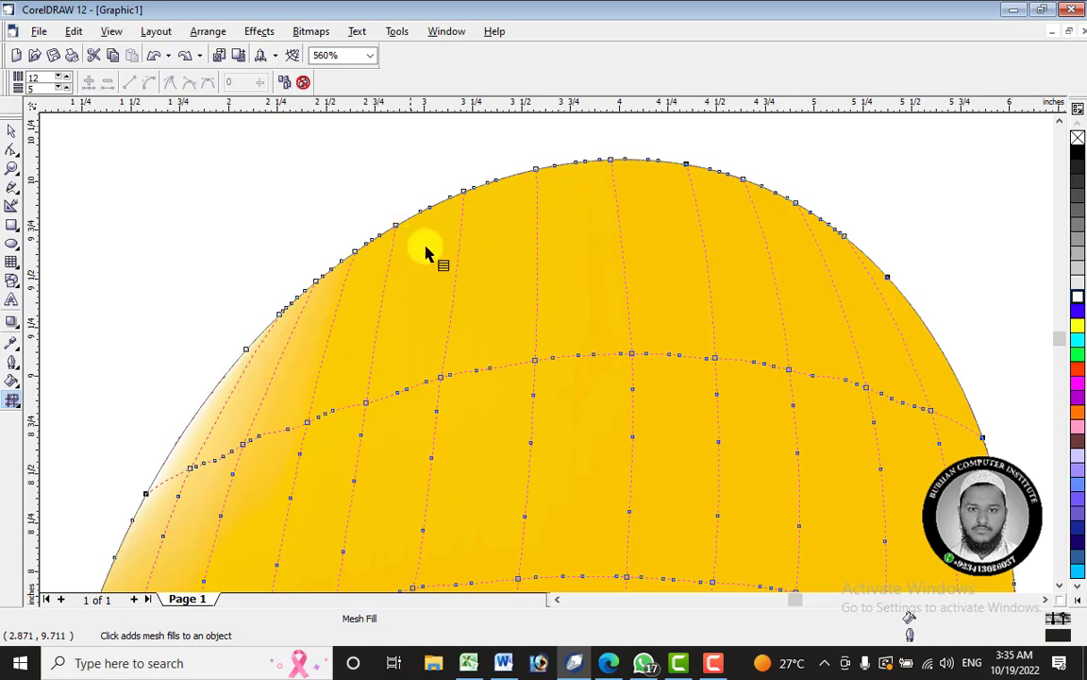
click(387, 274)
double_click(385, 275)
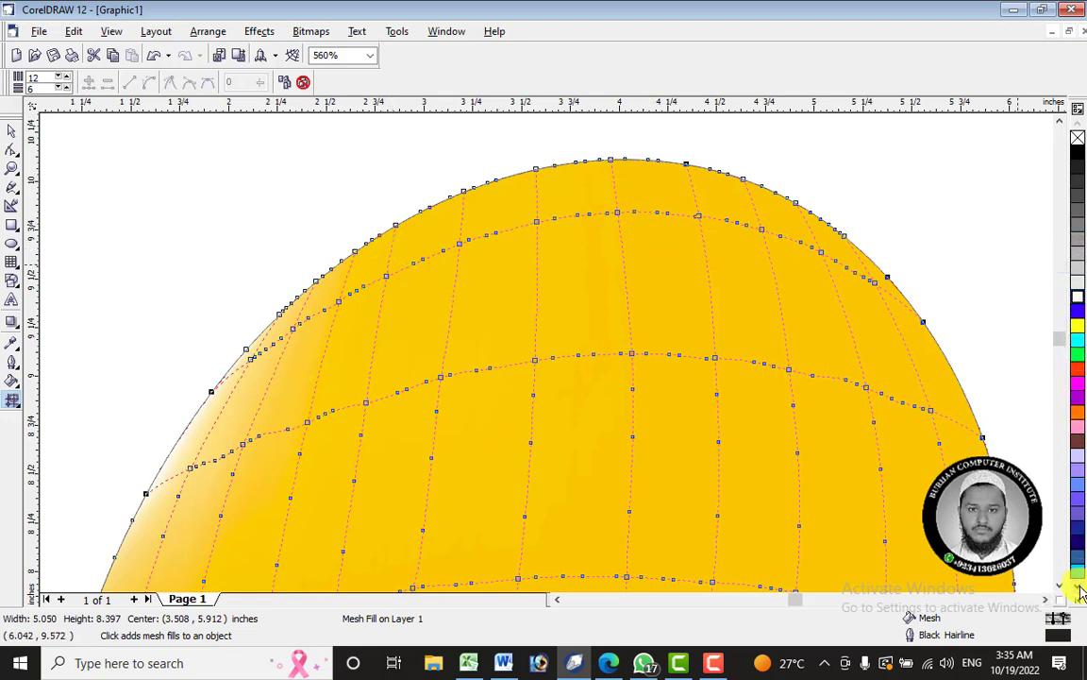
Fill the mesh patch at the mango's top centre with dark green, and undo a trial near-black fill on the patch below.
click(1081, 592)
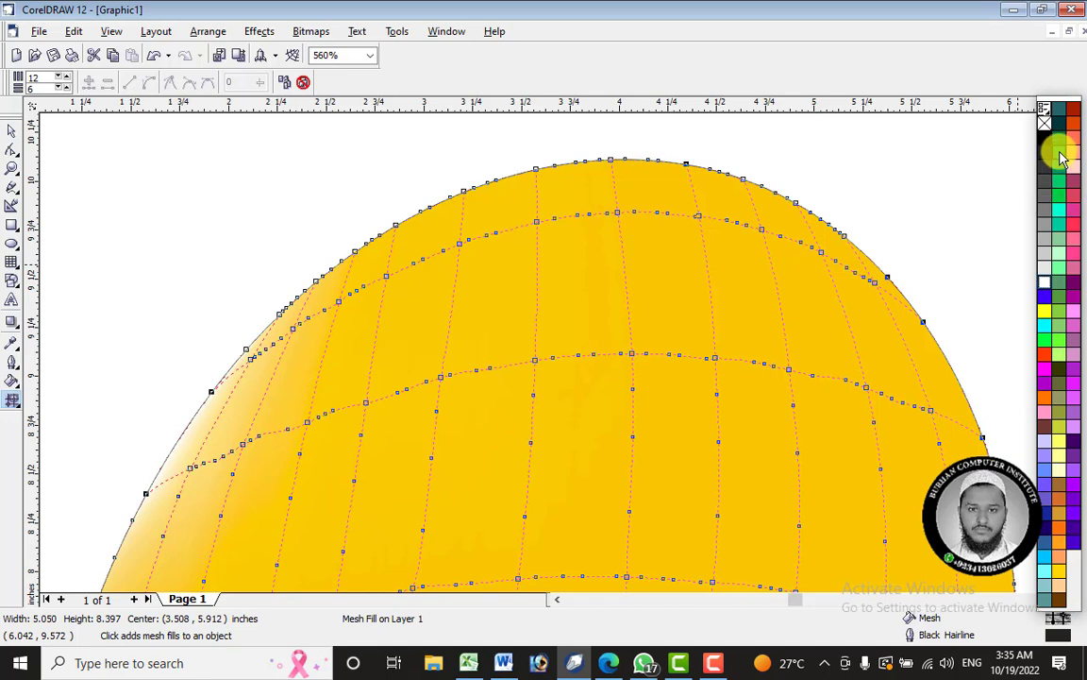
drag(1061, 159, 620, 195)
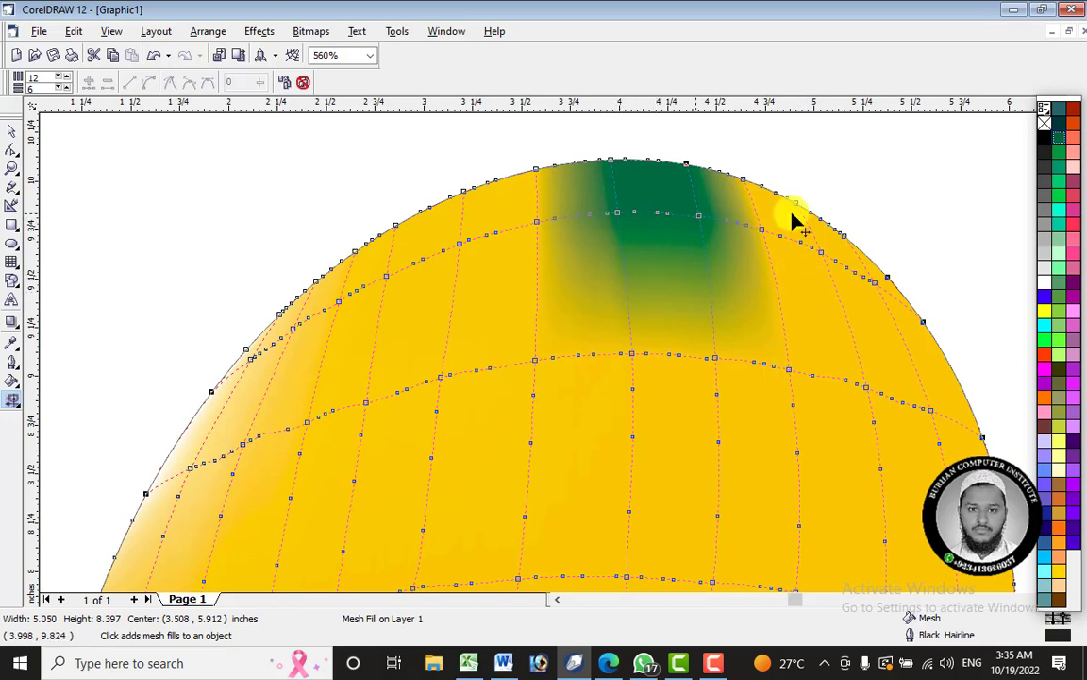
drag(1050, 161, 670, 303)
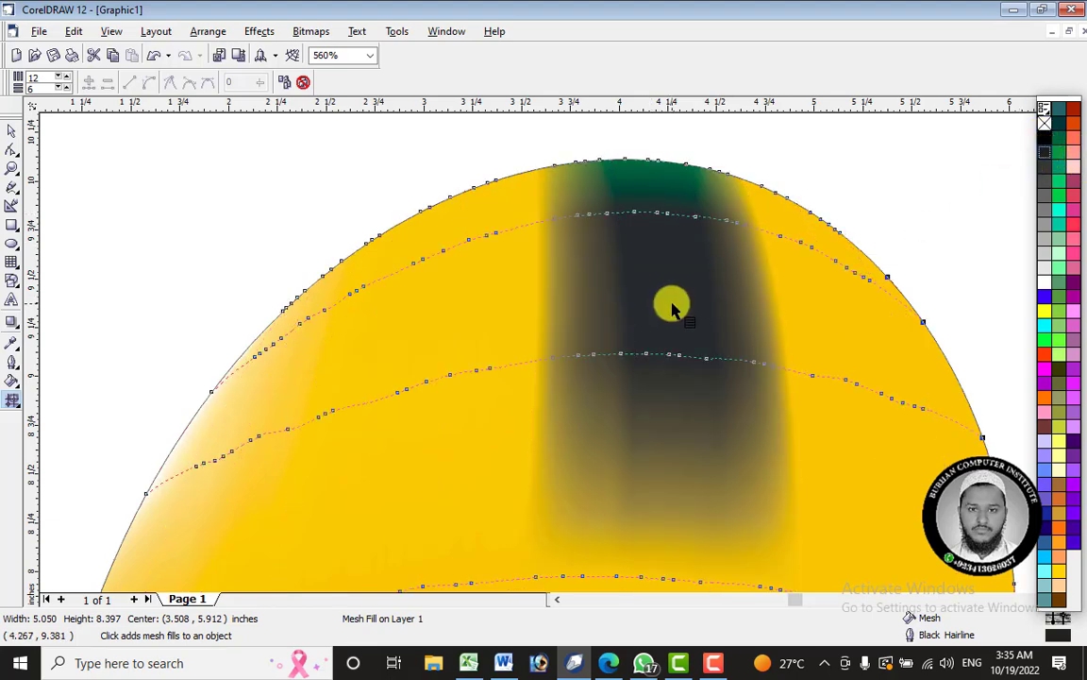
key(ctrl+z)
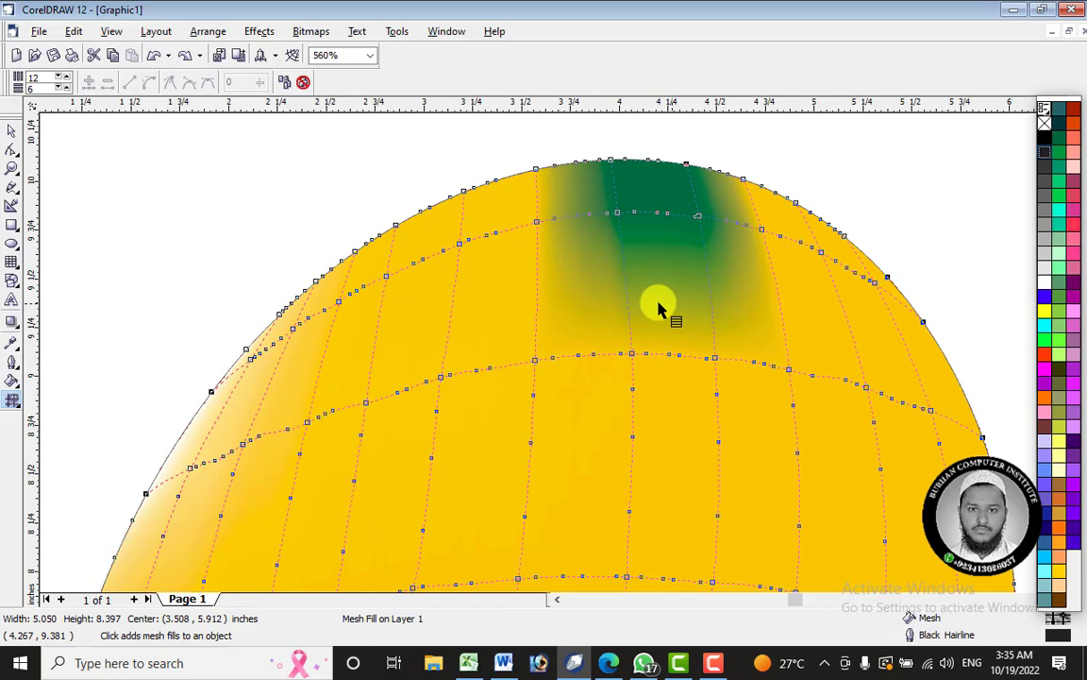
Add a mesh row below the green patch and move the central nodes of the two rows beneath it slightly upward.
click(536, 282)
double_click(538, 282)
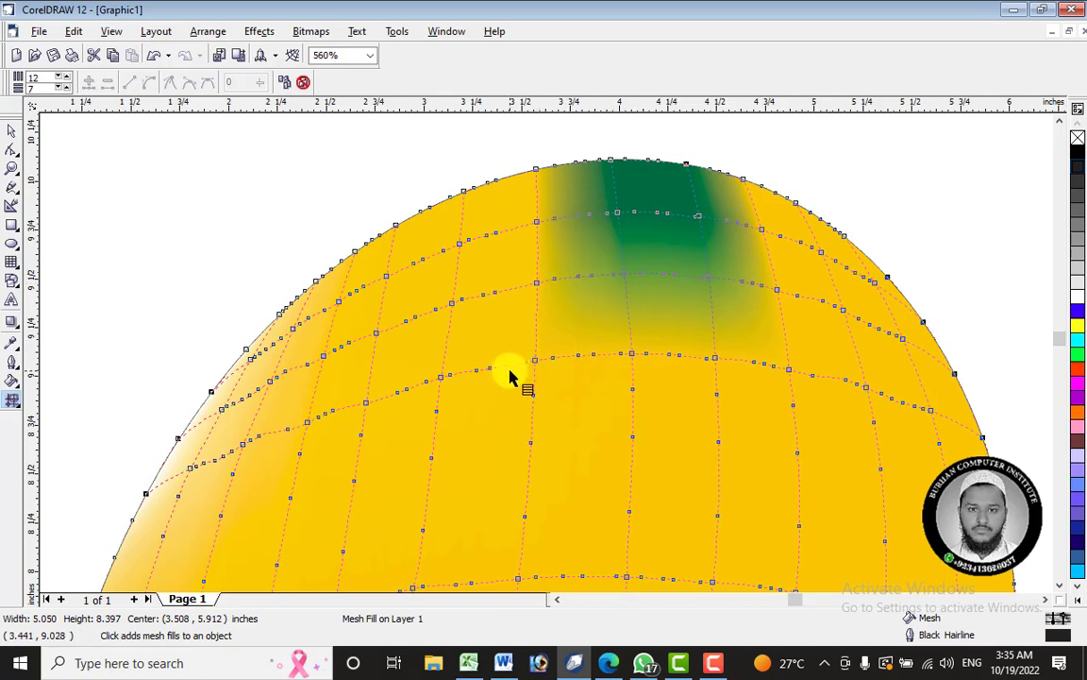
drag(511, 376, 804, 280)
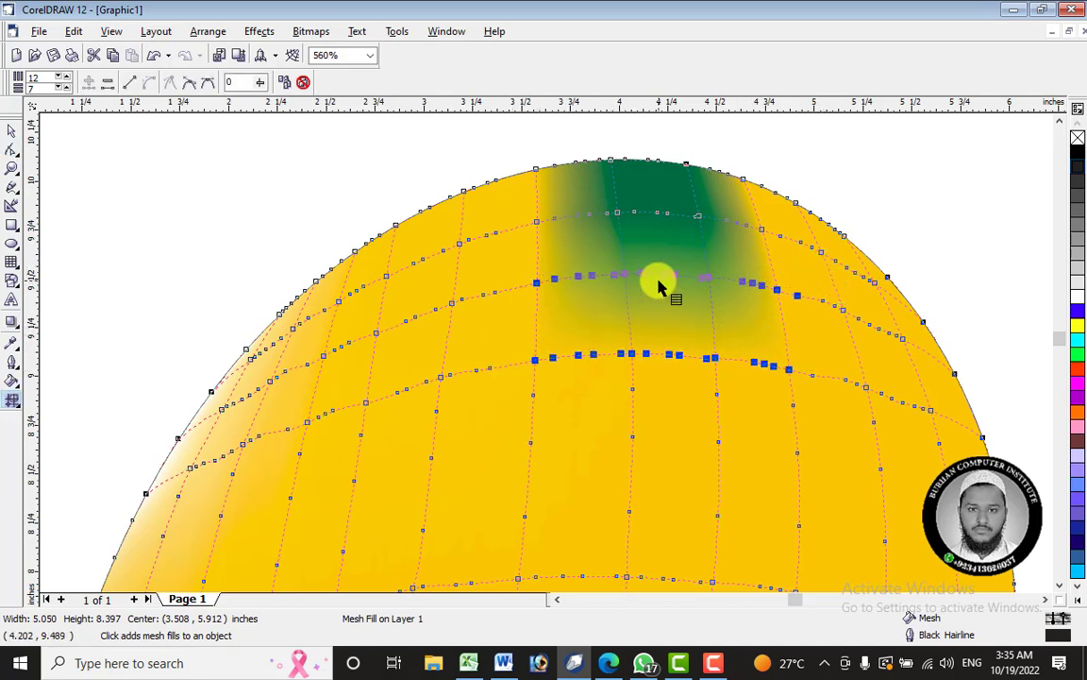
drag(666, 275, 645, 219)
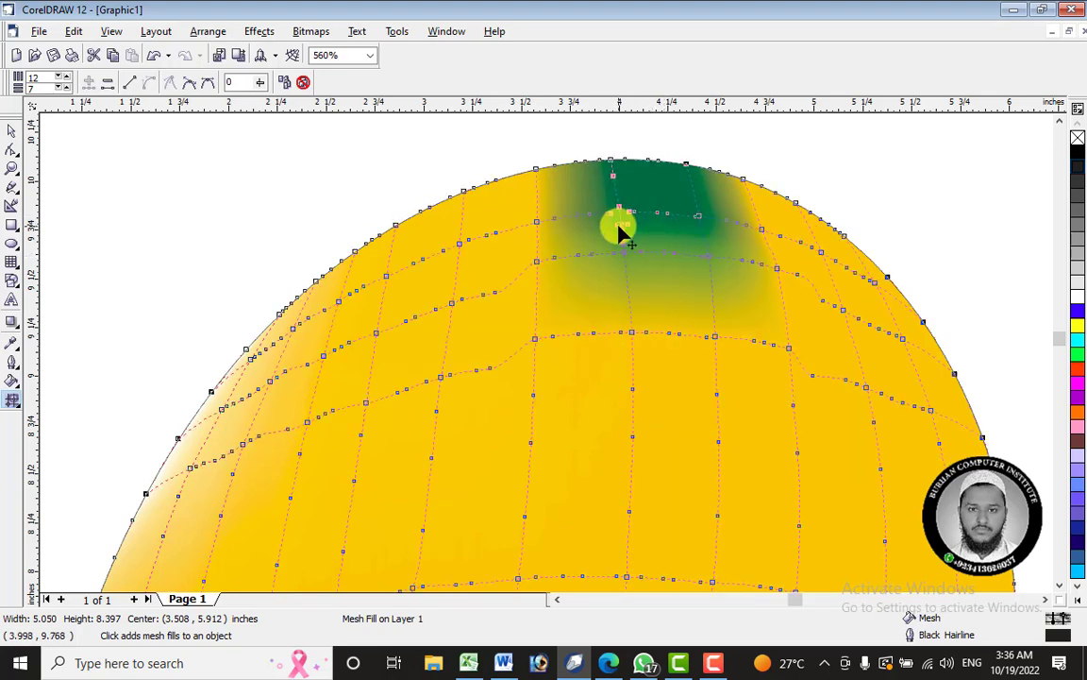
Pull the green patch's lower-left corner node downward, undoing the trial moves that go too far.
click(620, 219)
key(ctrl+z)
drag(556, 184, 690, 236)
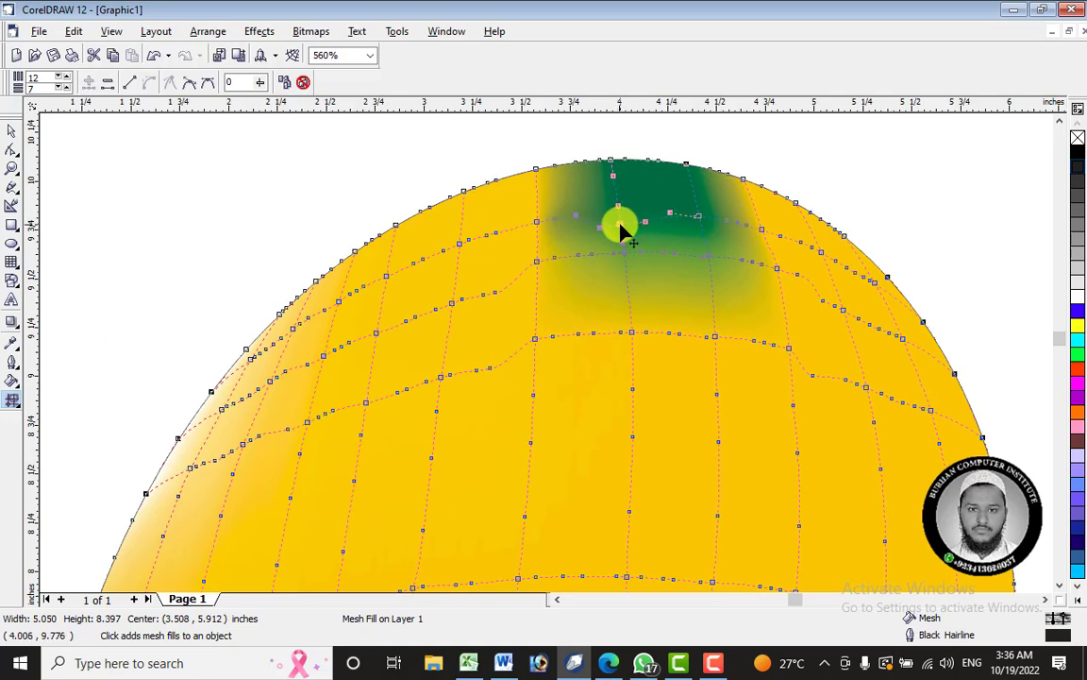
drag(621, 229, 629, 281)
key(ctrl+z)
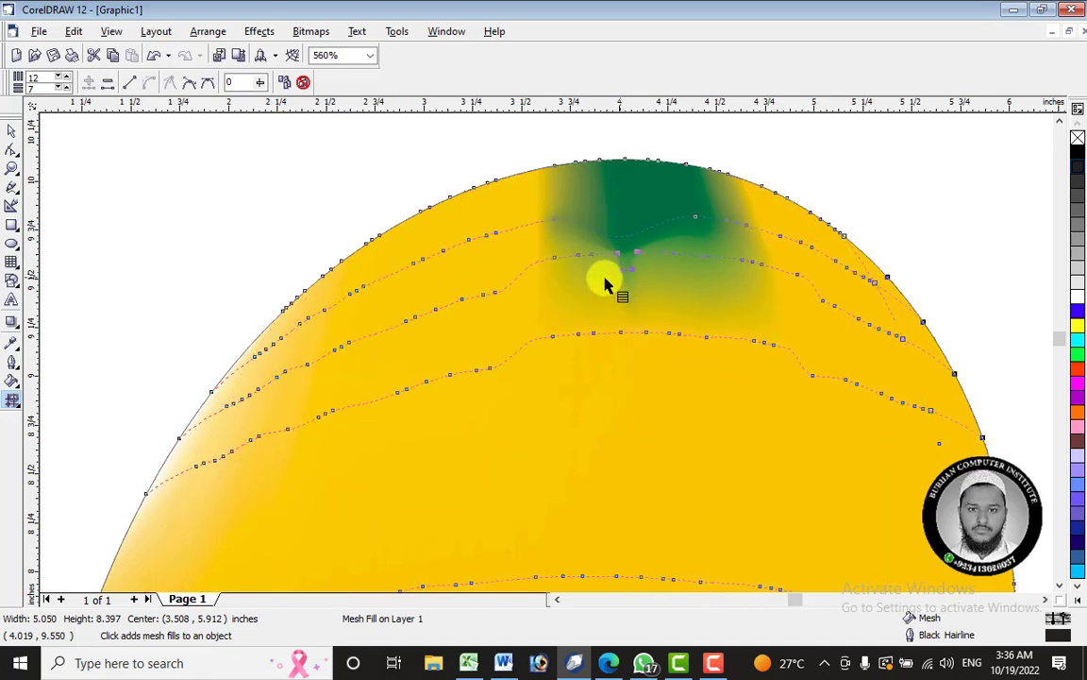
key(ctrl+z)
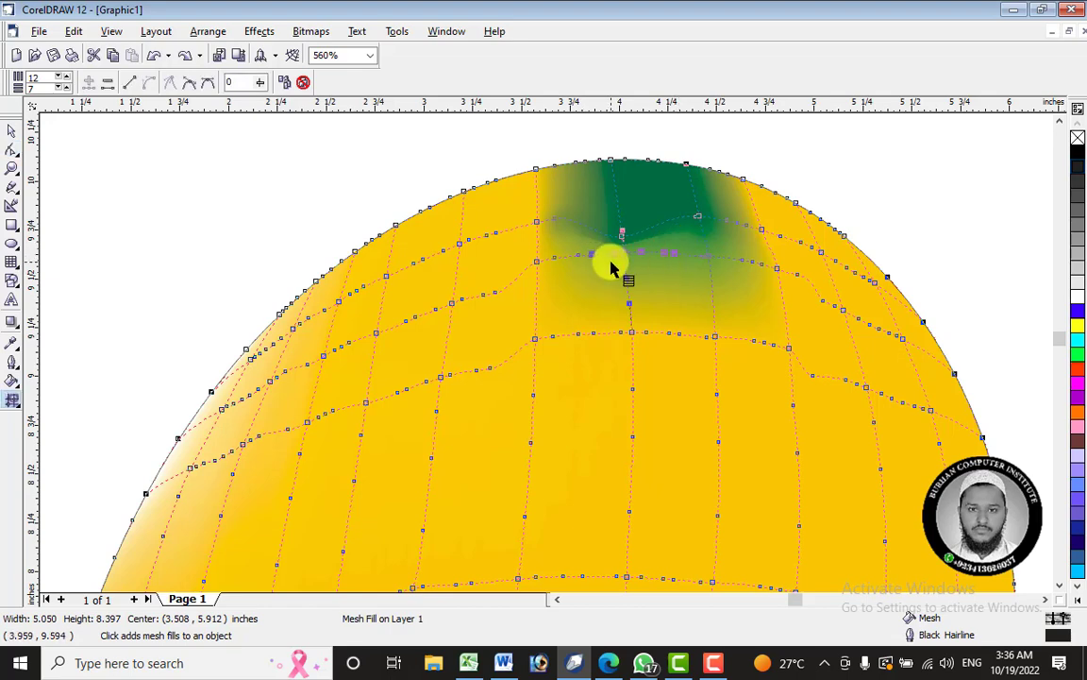
Lower the central nodes of the mesh row beneath the green patch, and pull the patch's lower corner nodes down.
click(625, 253)
mouse_move(624, 253)
mouse_down()
mouse_move(624, 276)
mouse_move(629, 252)
mouse_up()
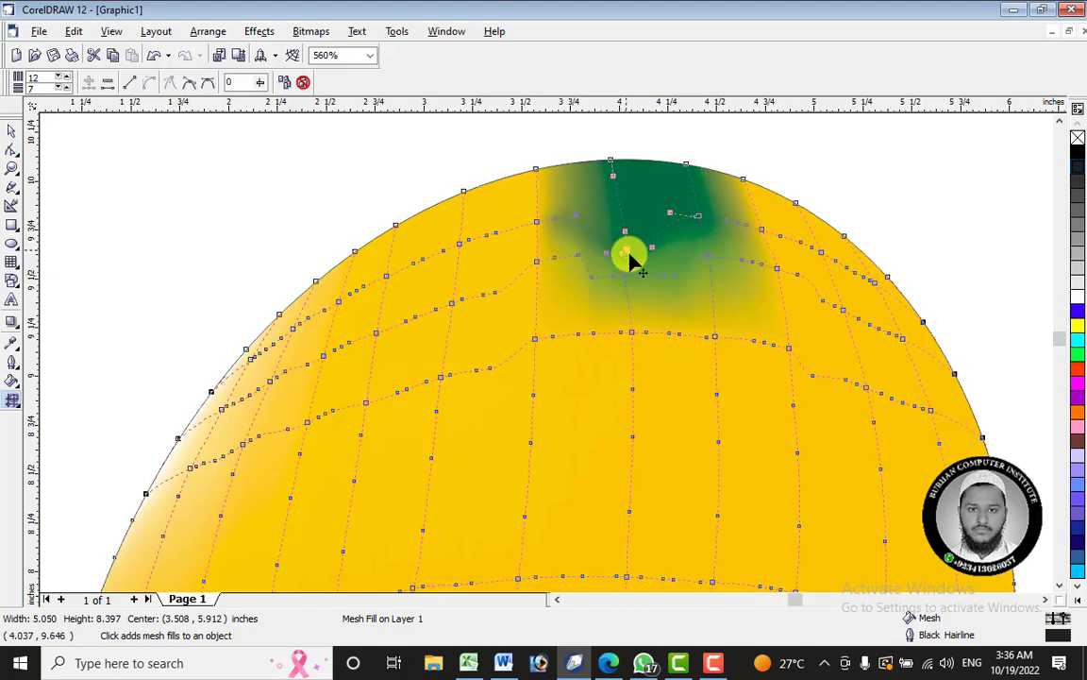
click(580, 257)
drag(572, 271, 544, 283)
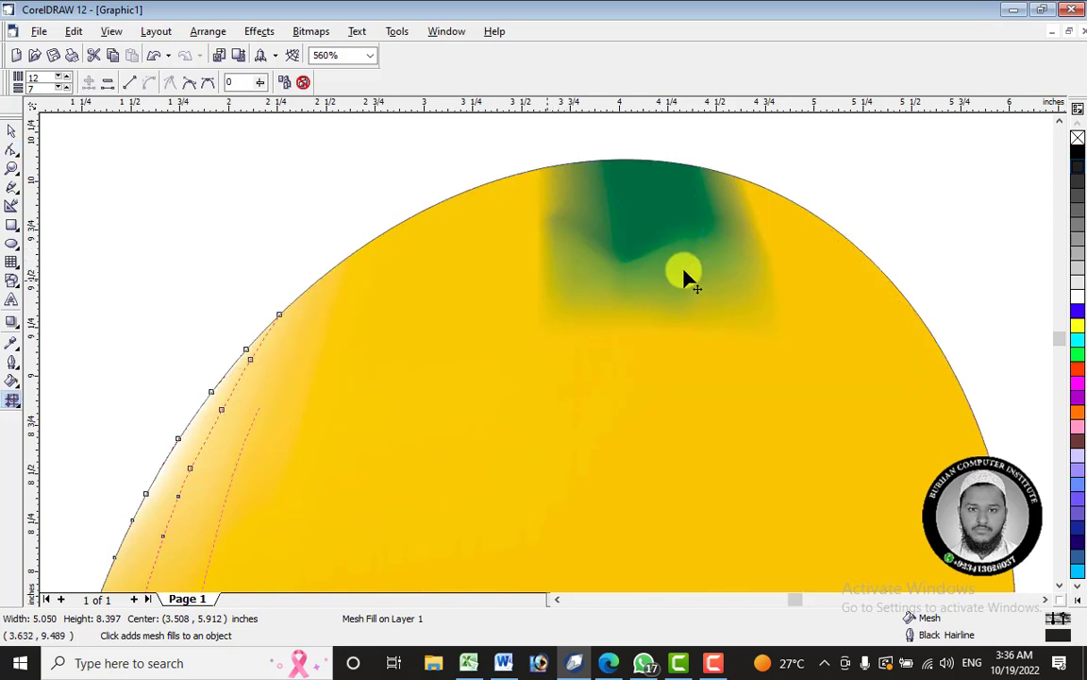
drag(682, 241, 782, 281)
drag(703, 253, 714, 276)
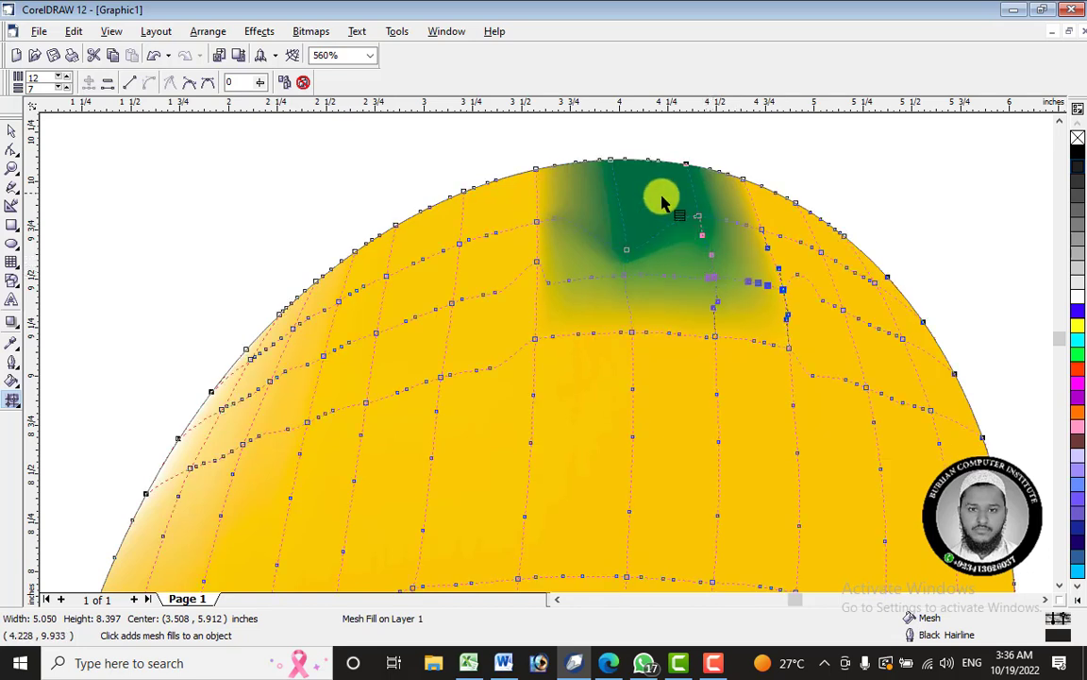
drag(664, 197, 711, 239)
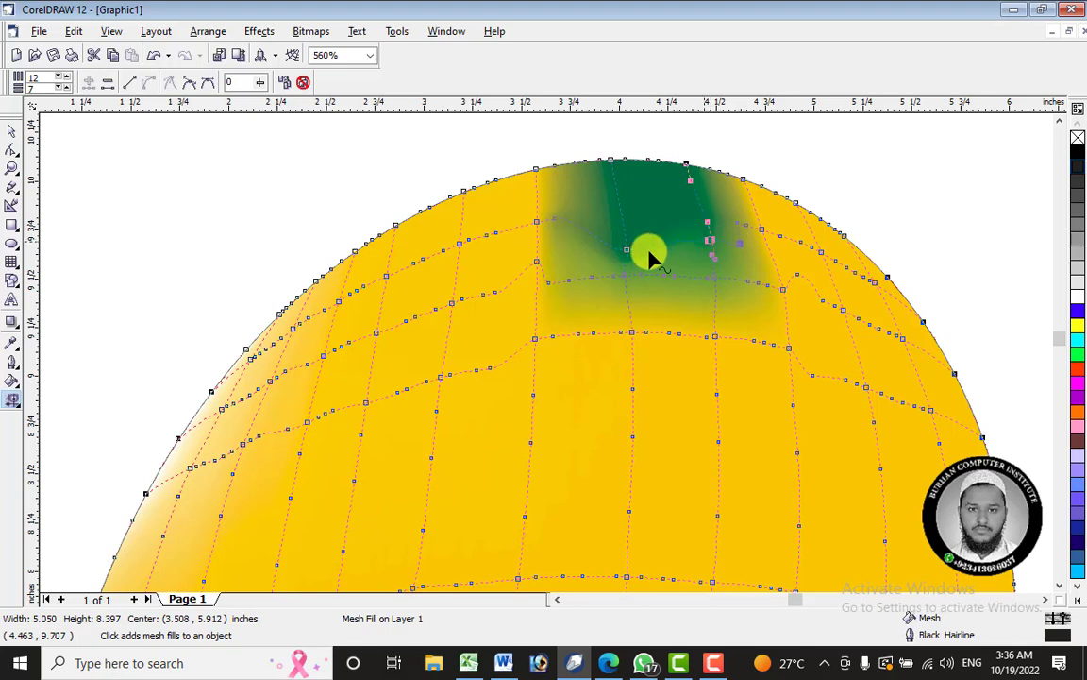
Lower the curve handles beside the green patch's lower corners and shift its lower-left node slightly to the left, undoing a trial move.
click(552, 219)
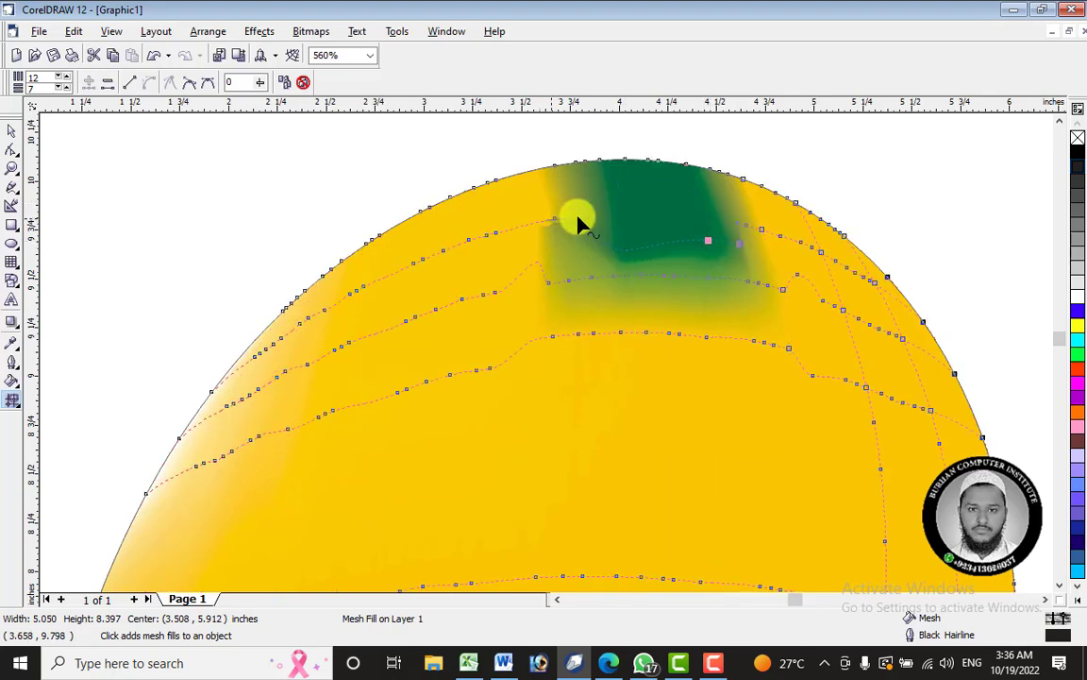
click(544, 208)
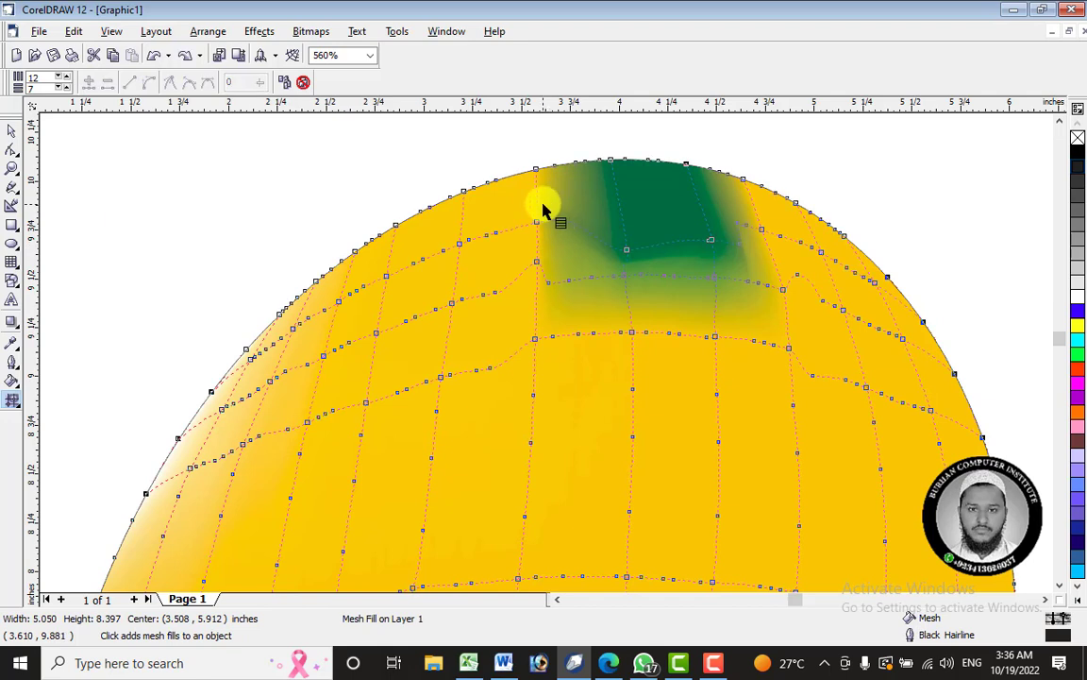
click(558, 224)
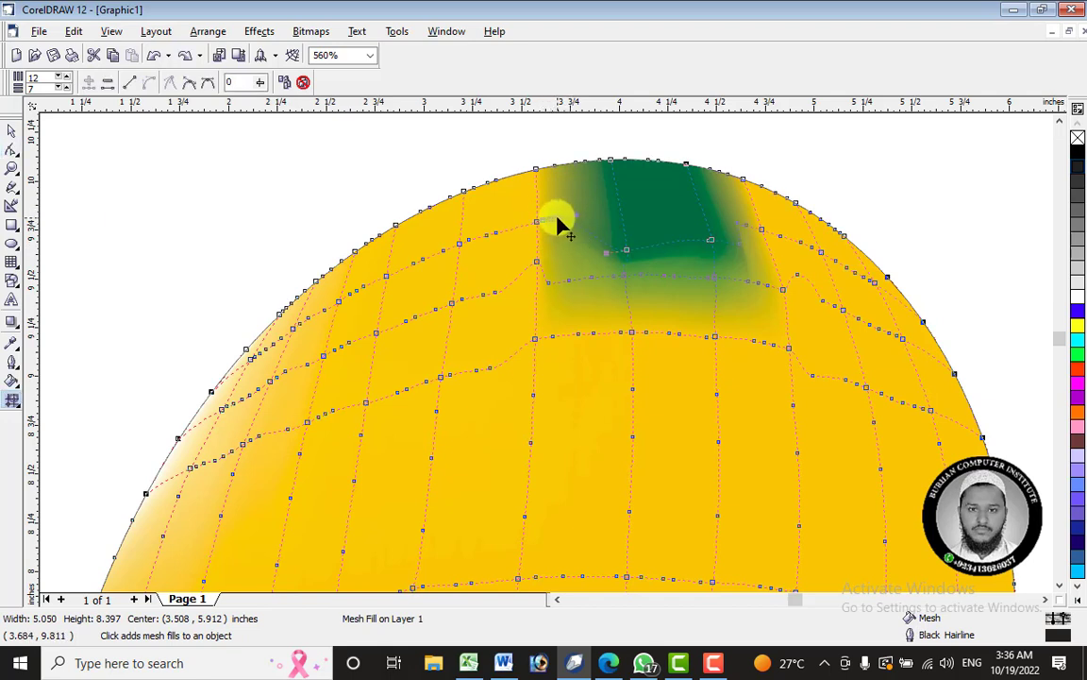
drag(559, 246, 560, 247)
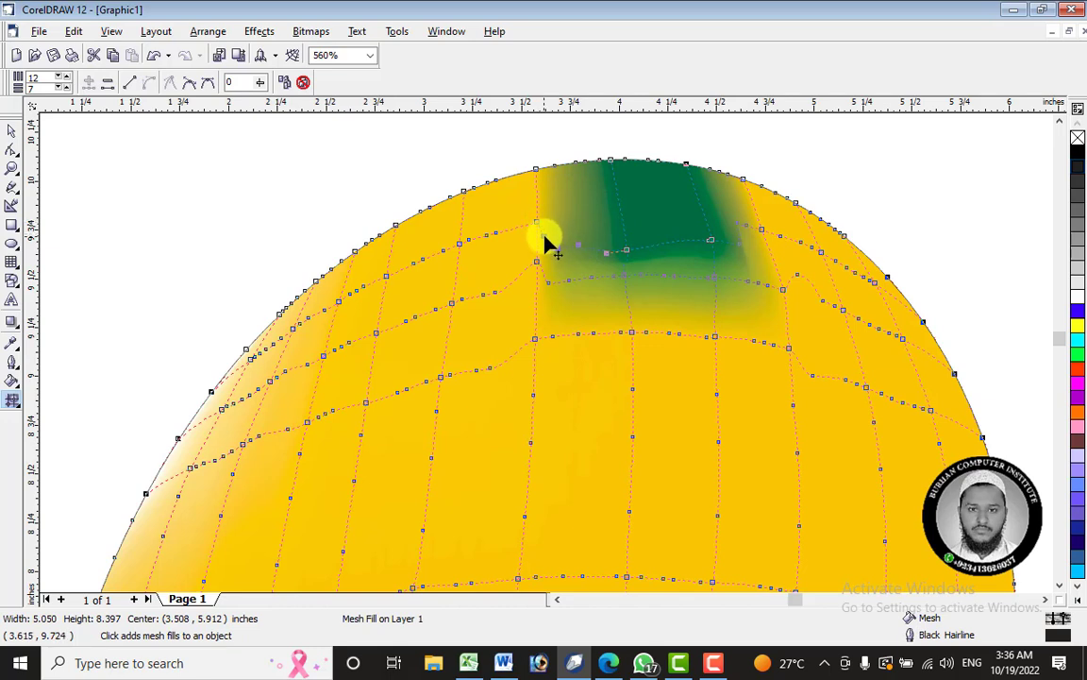
key(Delete)
key(F10)
click(761, 247)
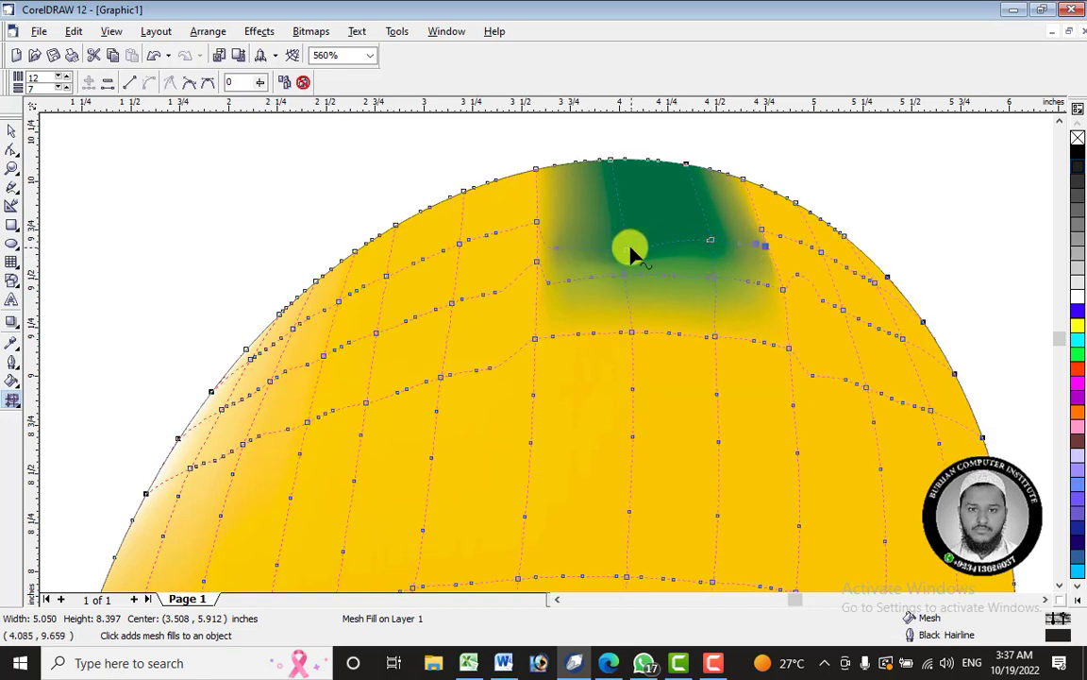
mouse_move(625, 252)
mouse_down()
mouse_move(626, 227)
mouse_move(632, 260)
mouse_move(621, 228)
mouse_move(612, 255)
mouse_up()
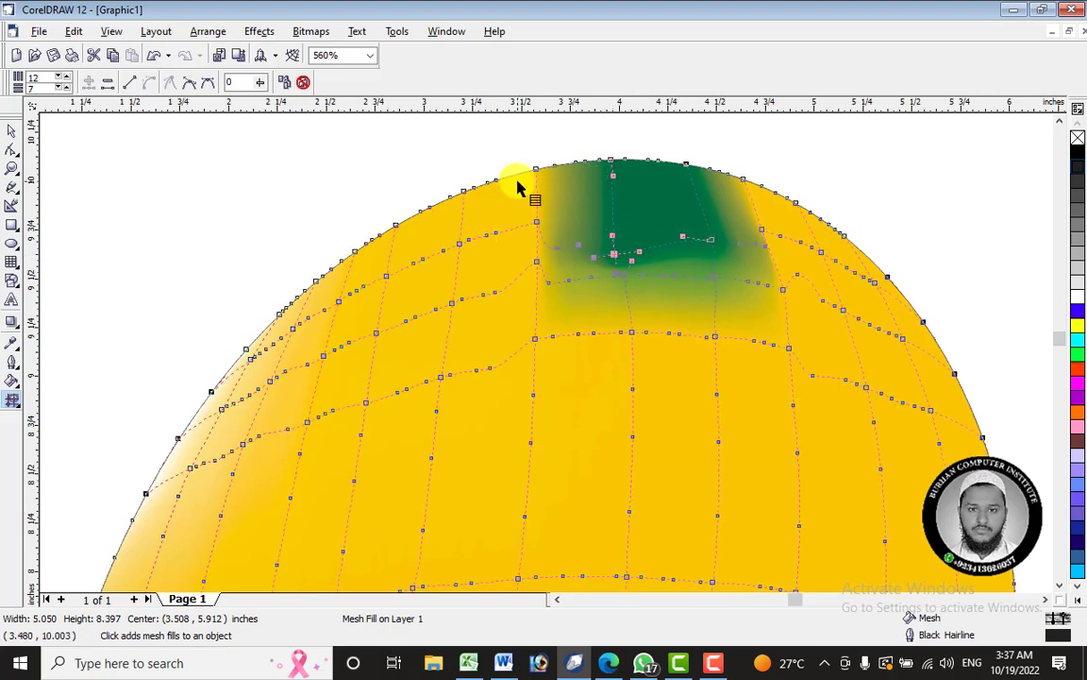
Add a mesh row just below the mango's top edge and recolour the green patch's upper edge with yellow.
click(464, 203)
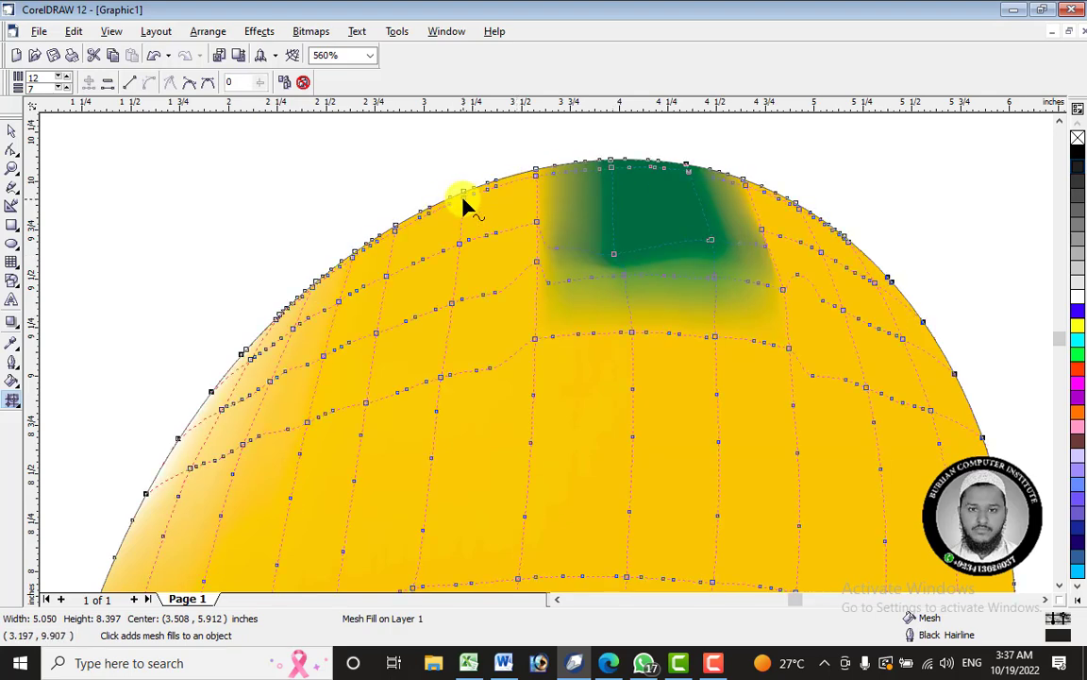
click(1081, 602)
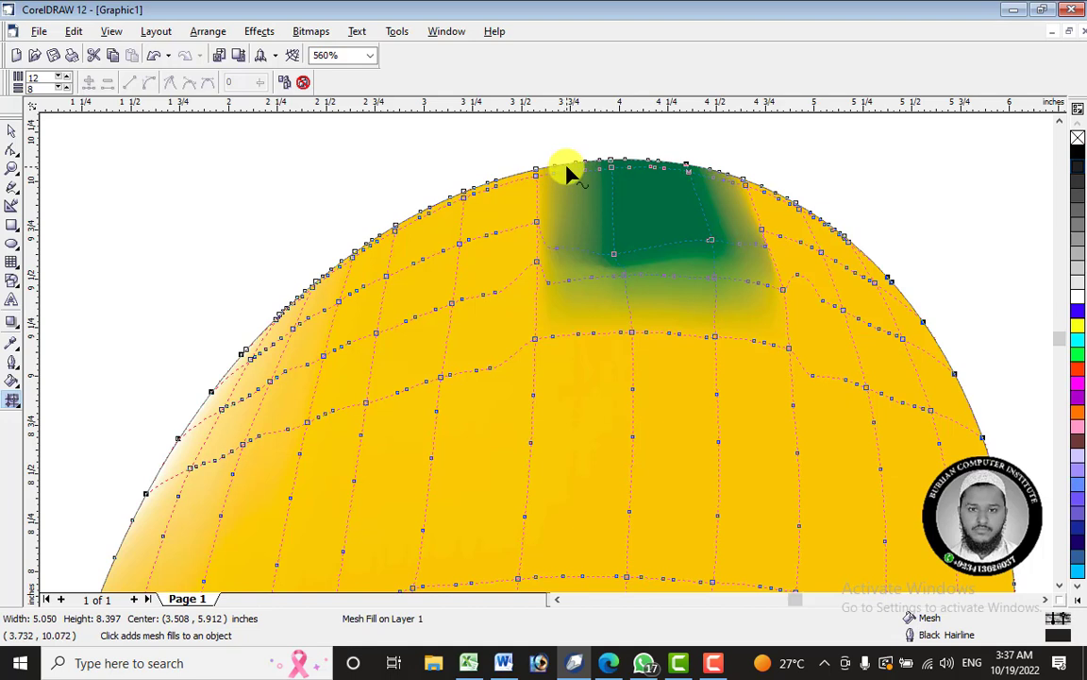
click(1077, 600)
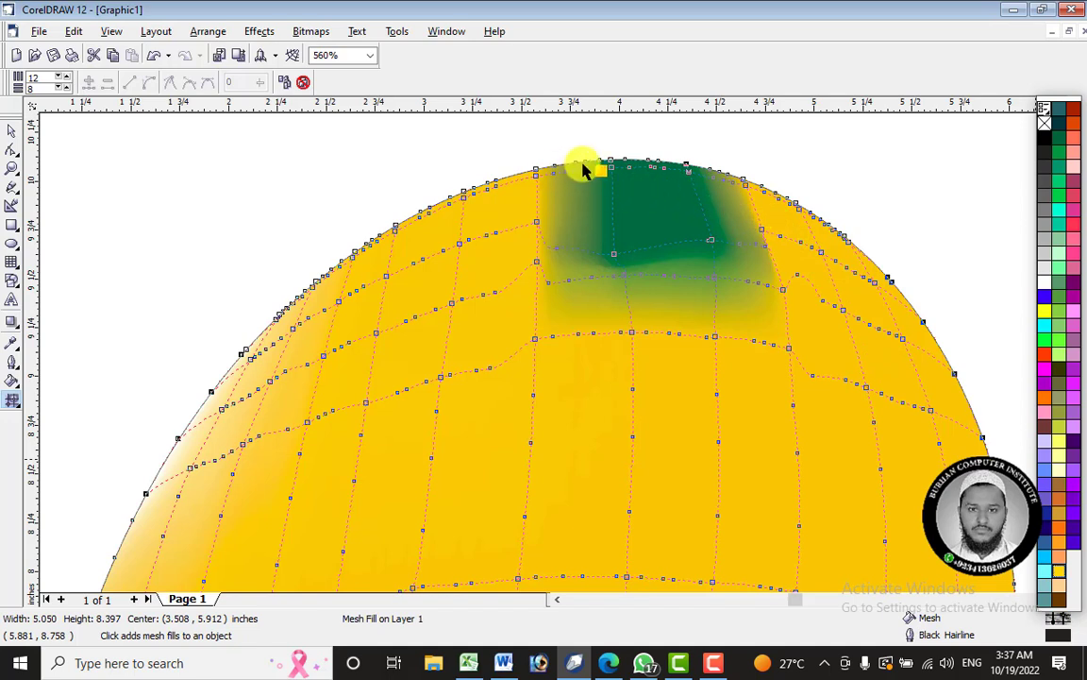
drag(583, 168, 584, 168)
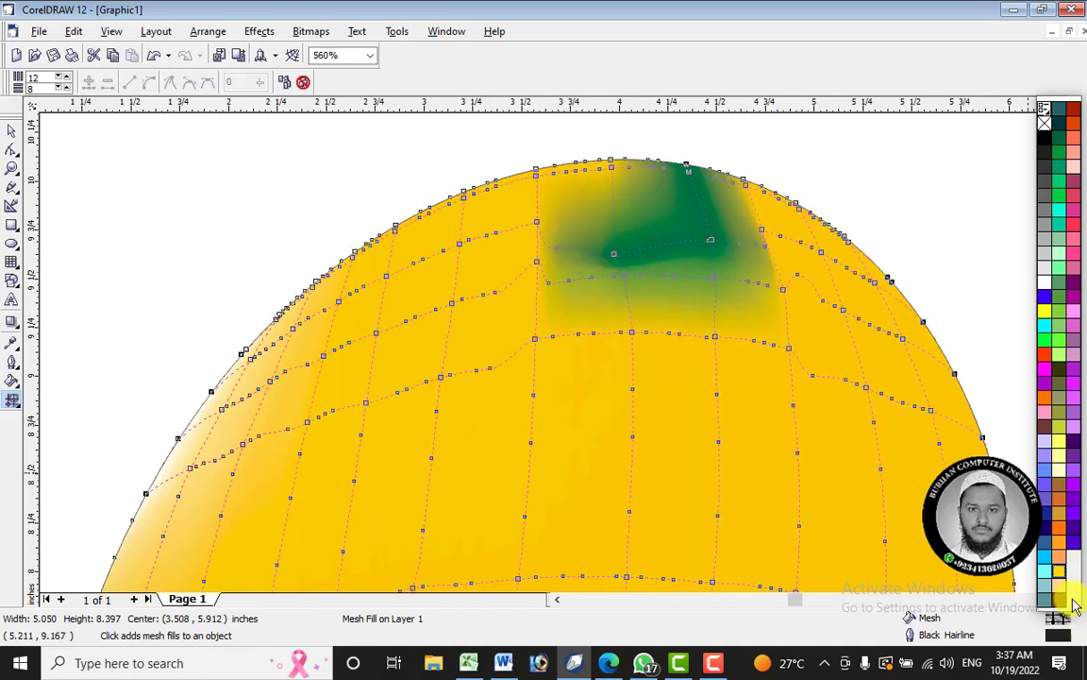
drag(1055, 580, 667, 165)
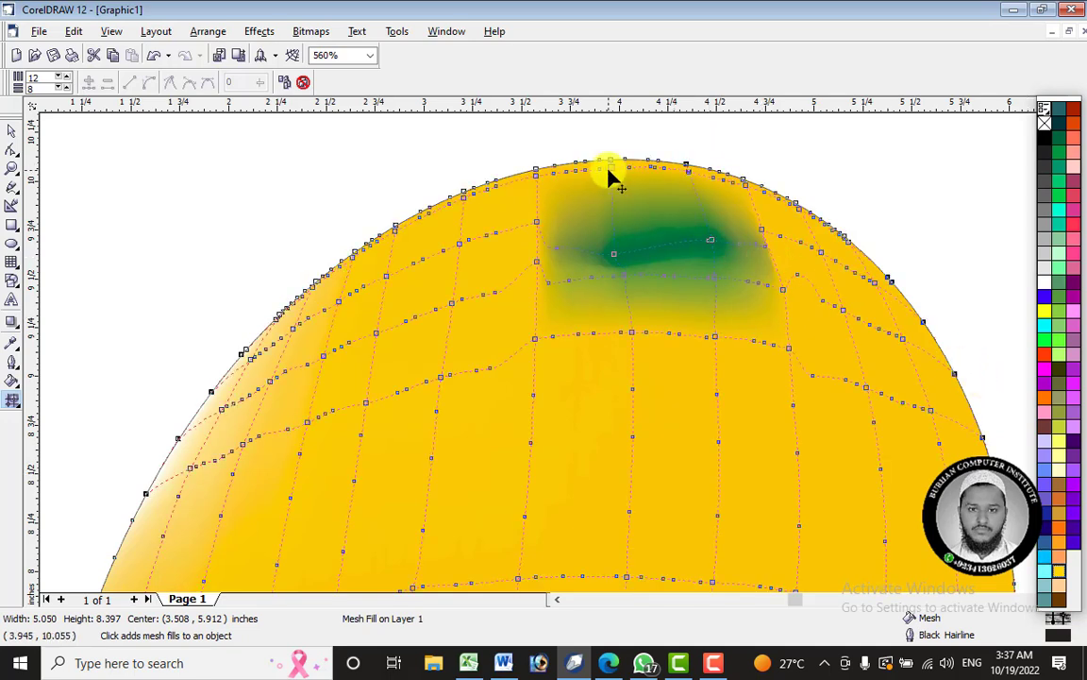
Add another mesh row across the upper part of the green patch and recolour the cells along it with yellow.
click(537, 194)
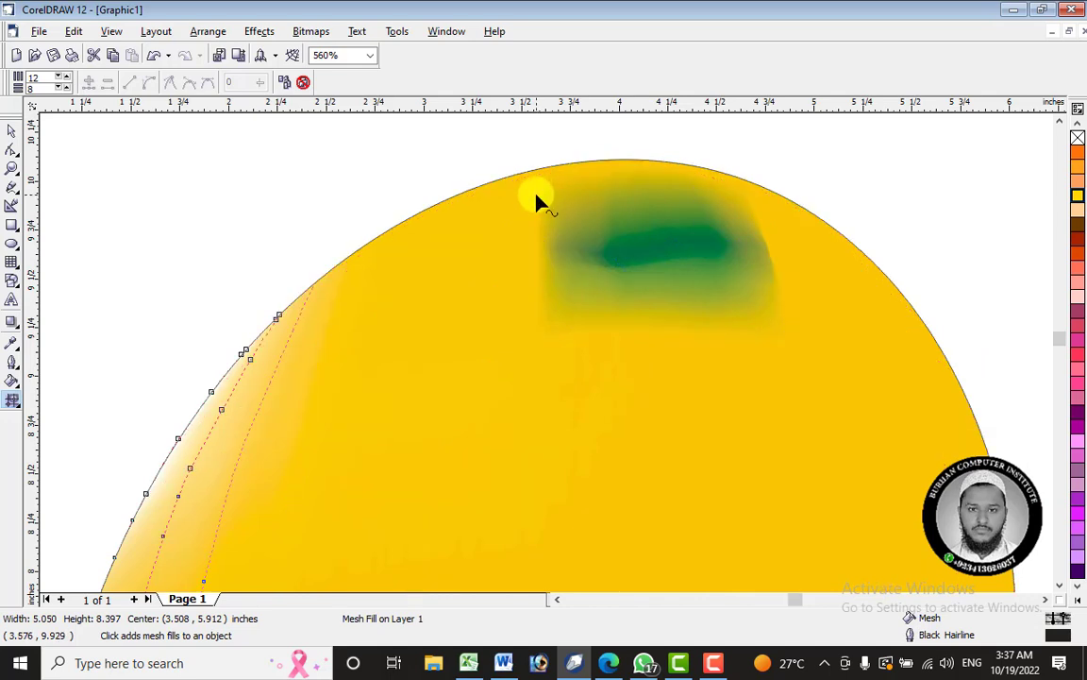
double_click(531, 189)
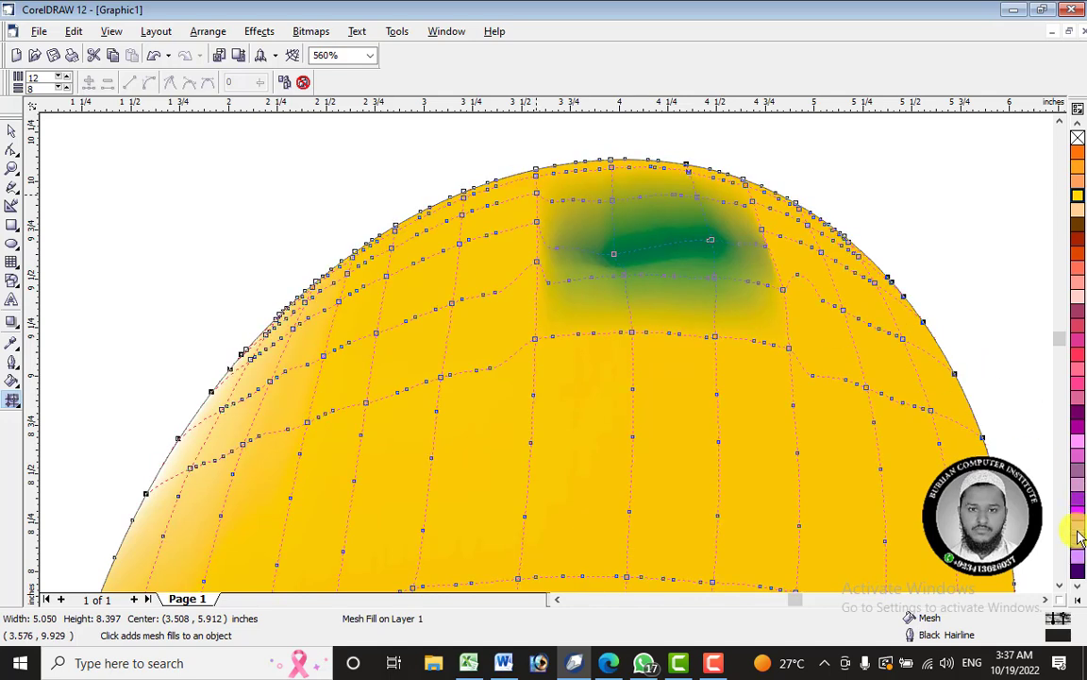
drag(1075, 197, 613, 200)
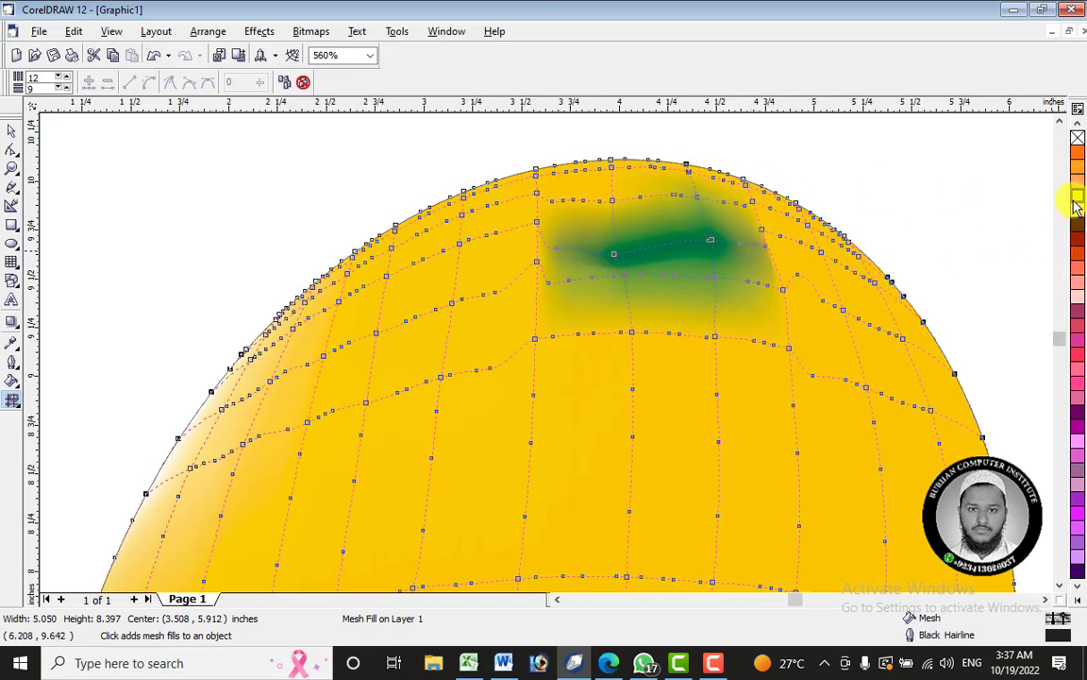
drag(1079, 201, 745, 201)
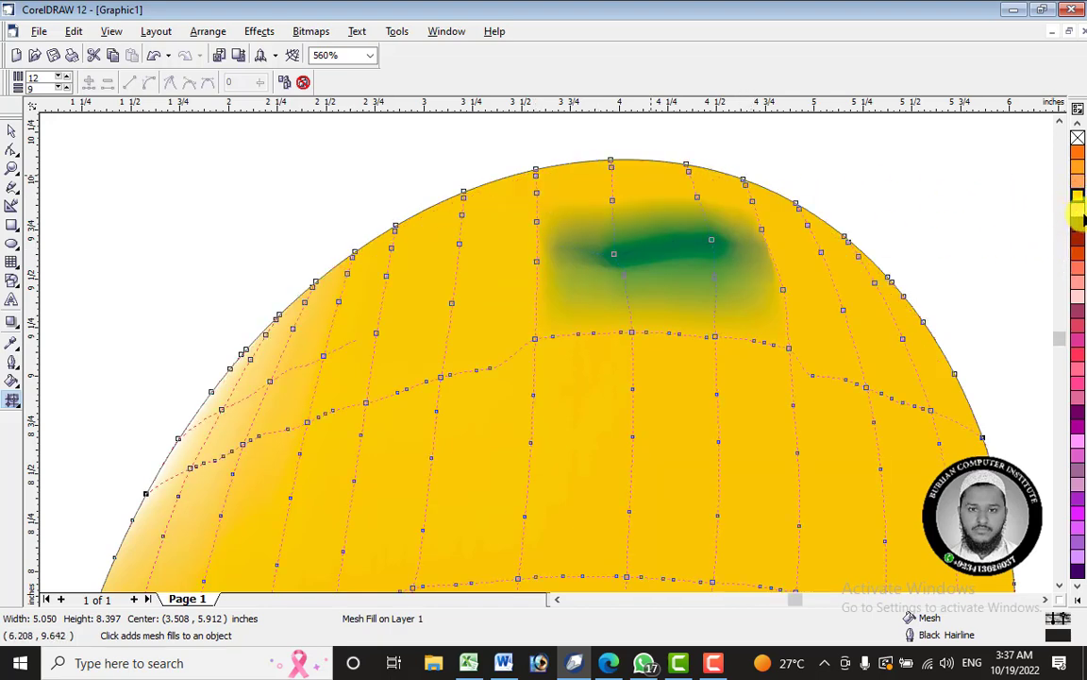
Recolour the mesh cells to the right of and below the remaining green band with yellow.
drag(1079, 219, 760, 230)
drag(809, 272, 767, 274)
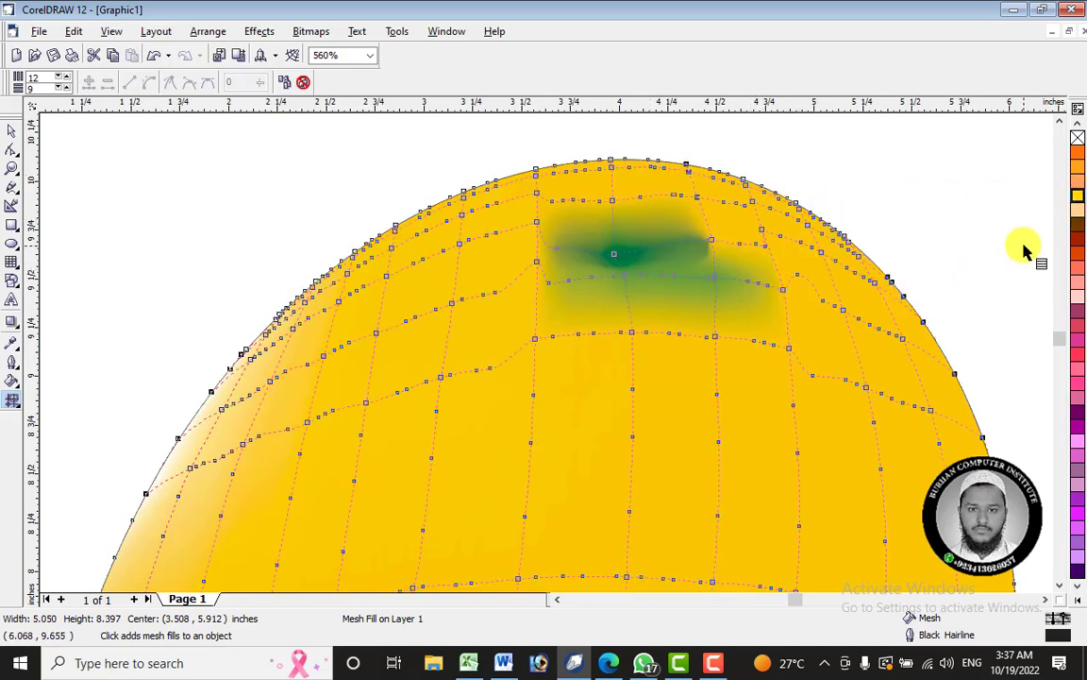
drag(1079, 195, 784, 300)
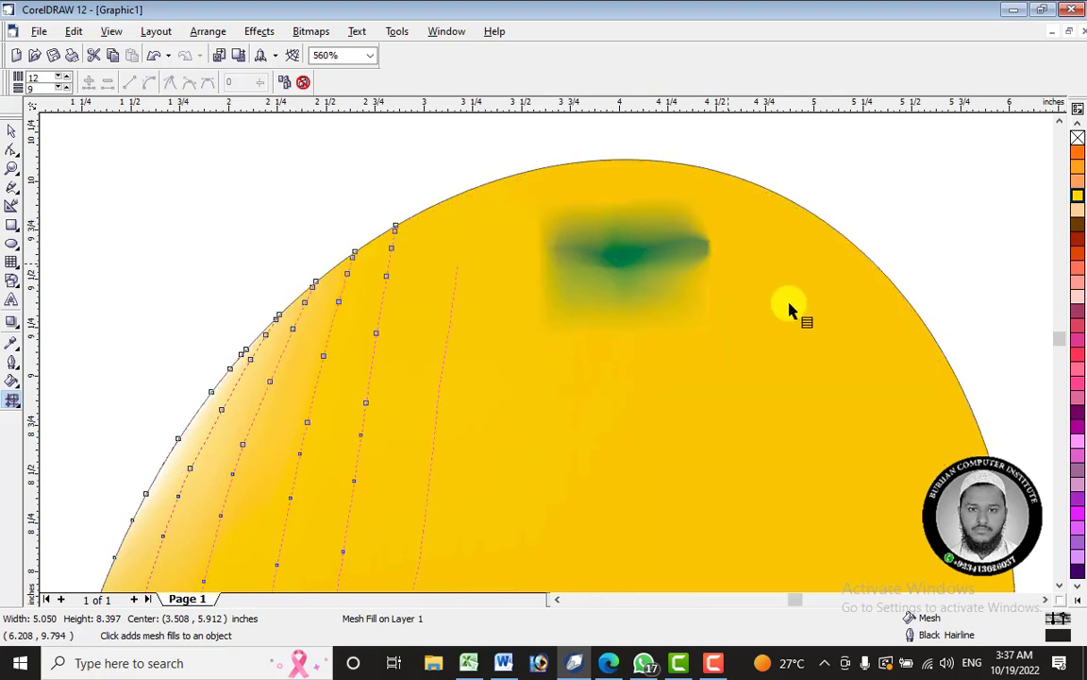
drag(1078, 195, 703, 293)
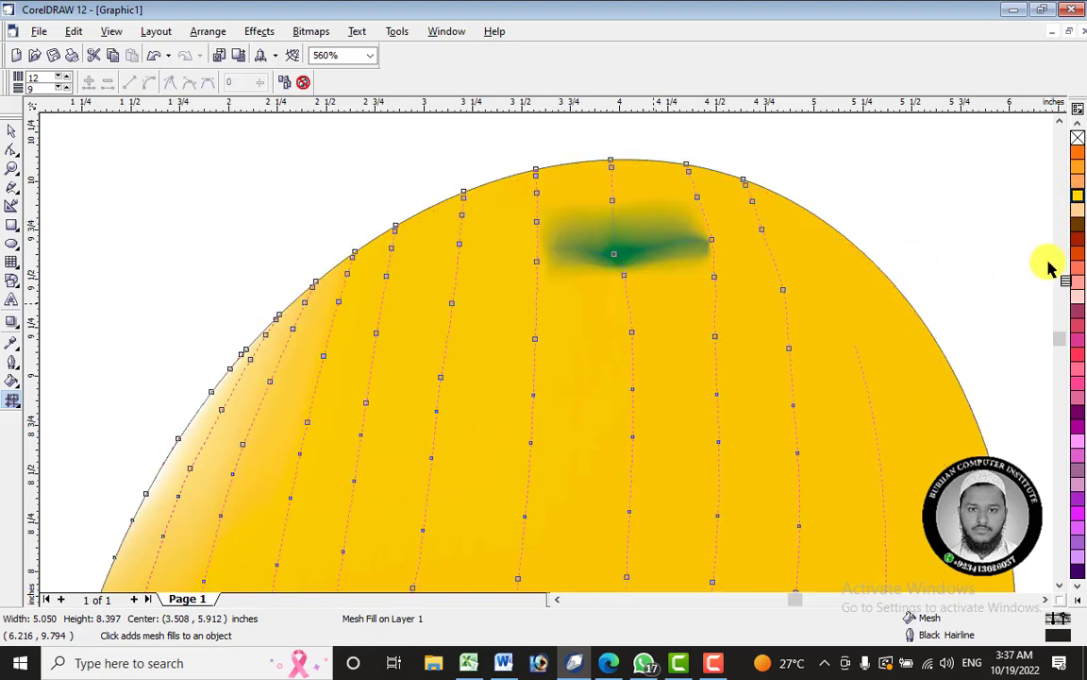
drag(1079, 210, 687, 245)
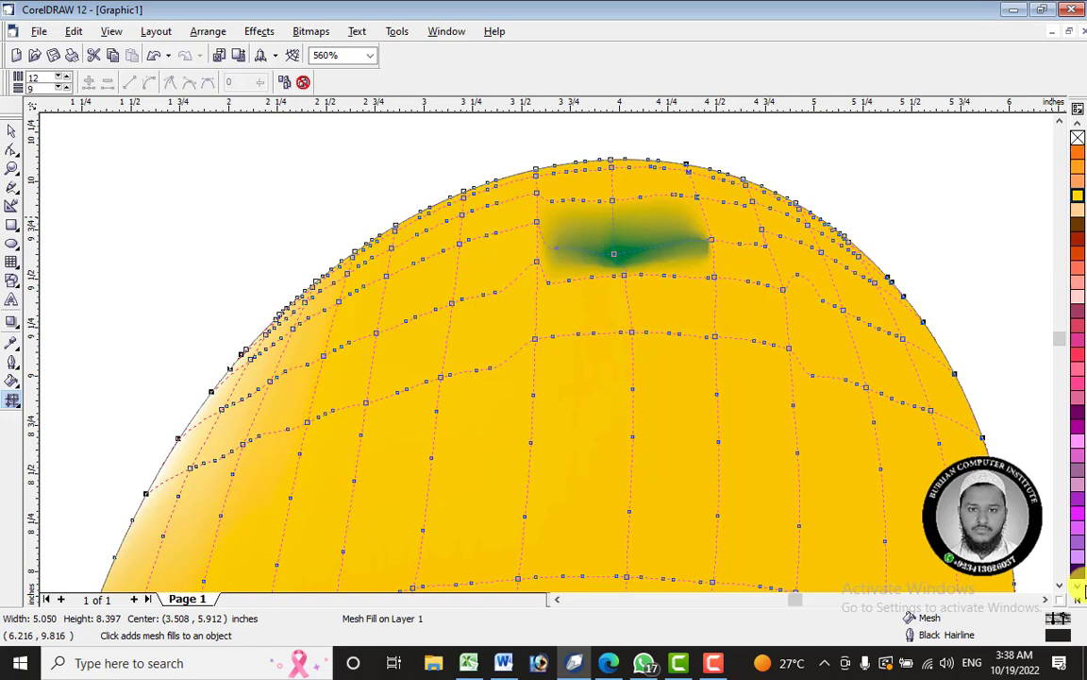
Fill the mesh patch around the green band with dark brown and pull the nodes along its upper edge down.
click(1078, 597)
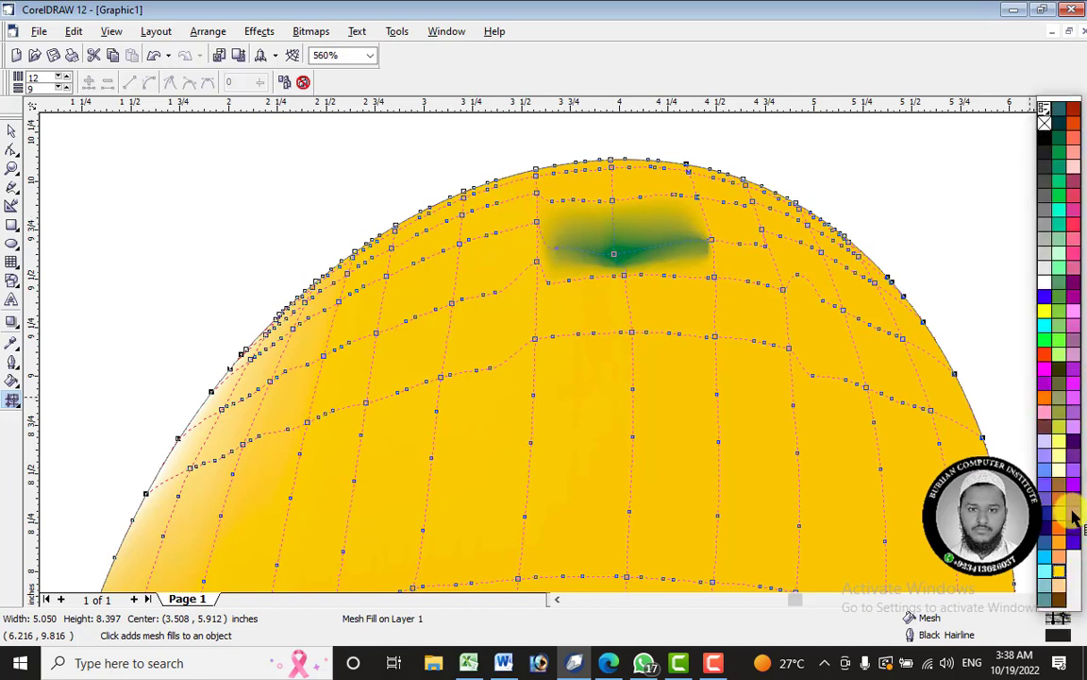
drag(852, 488, 638, 243)
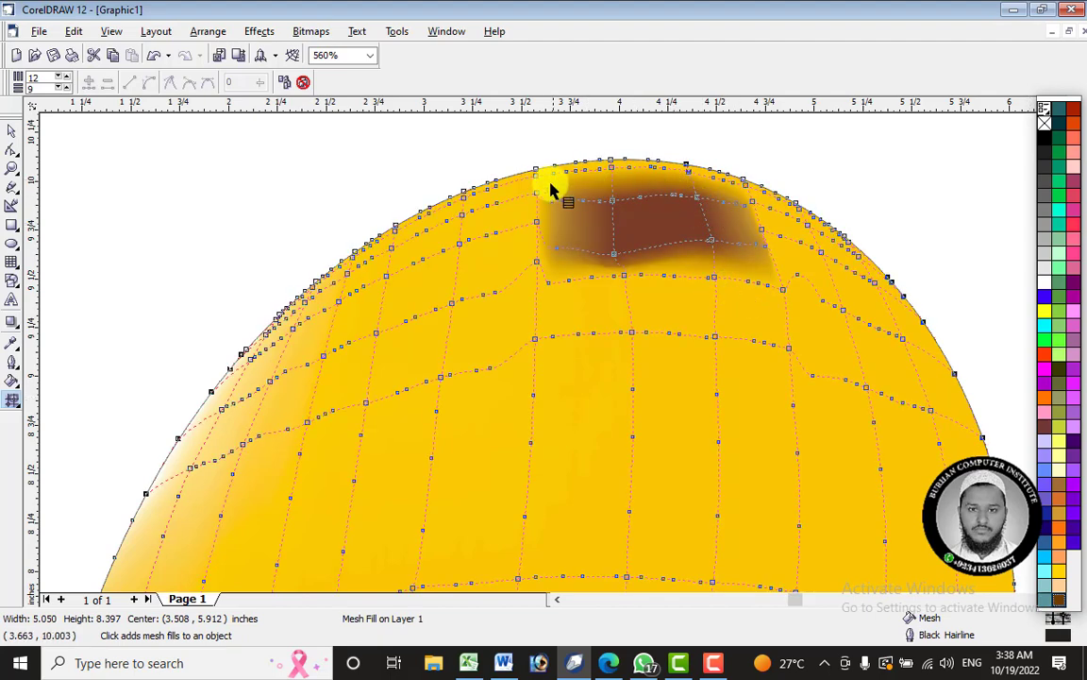
click(522, 195)
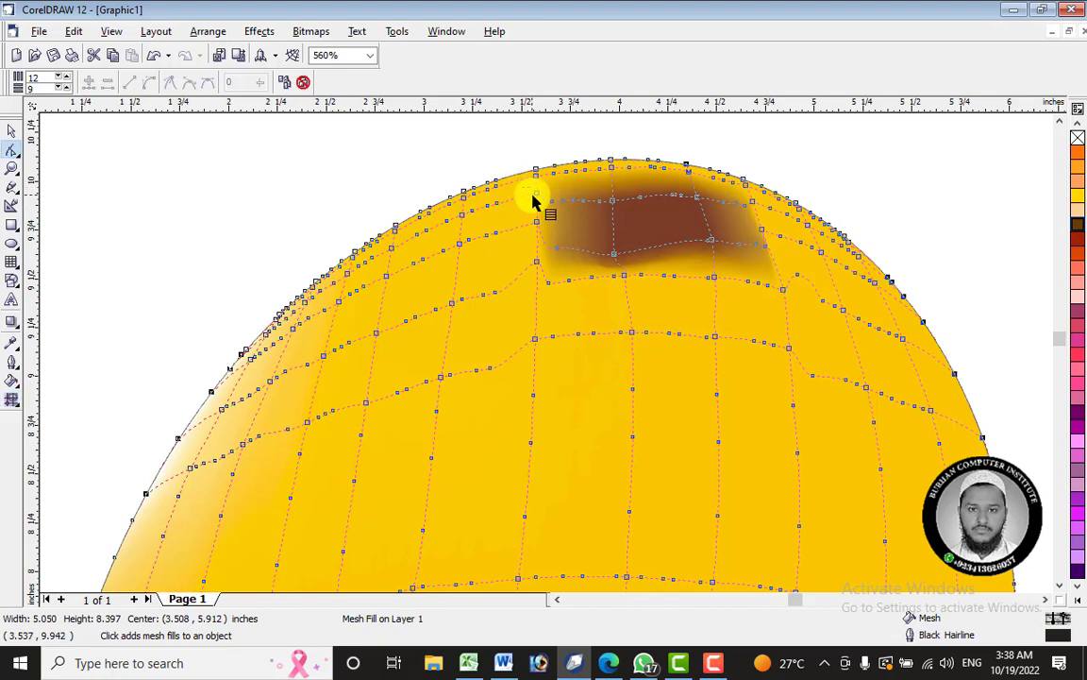
click(538, 201)
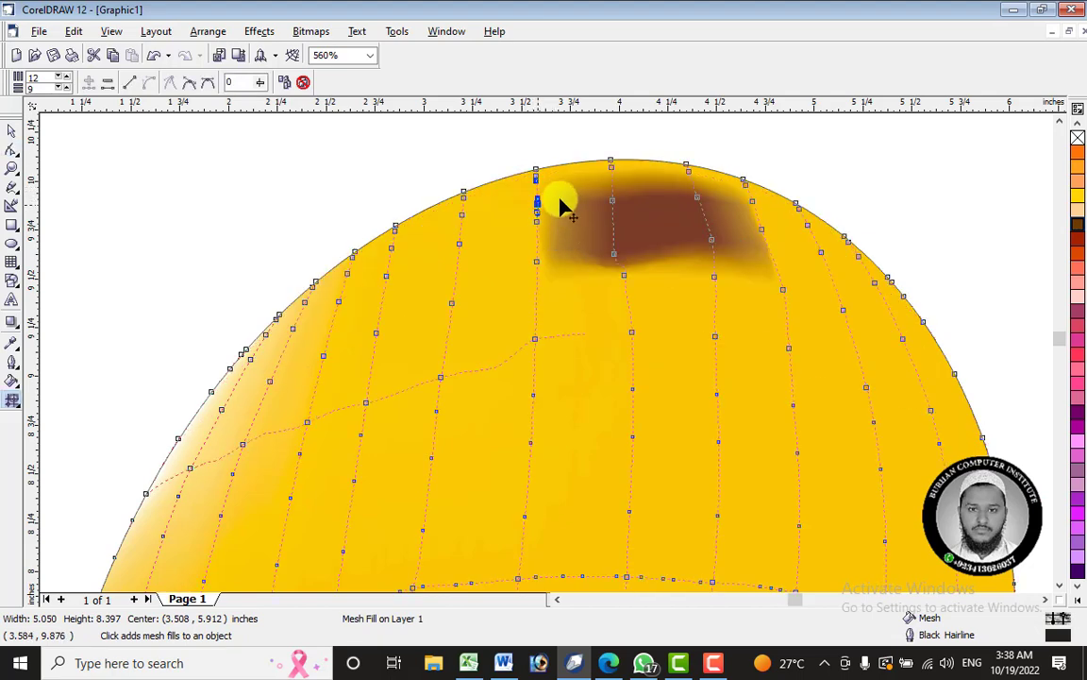
drag(555, 183, 709, 252)
click(616, 225)
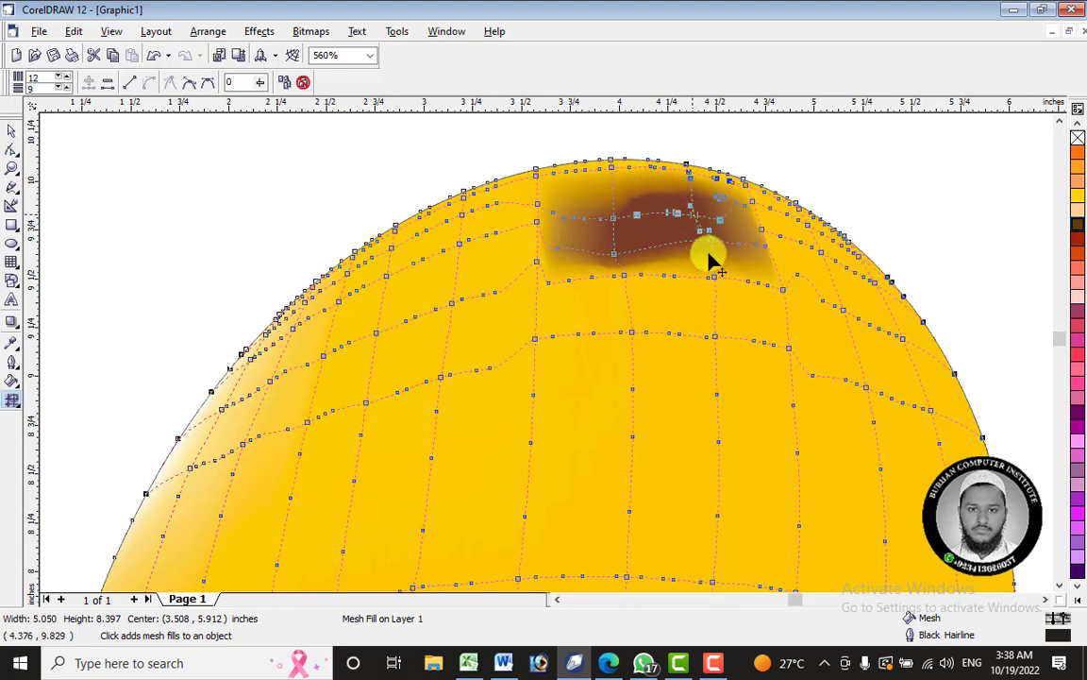
Remove the brown patch from the mango's top by deleting the mesh nodes in and around it.
right_click(613, 223)
click(639, 253)
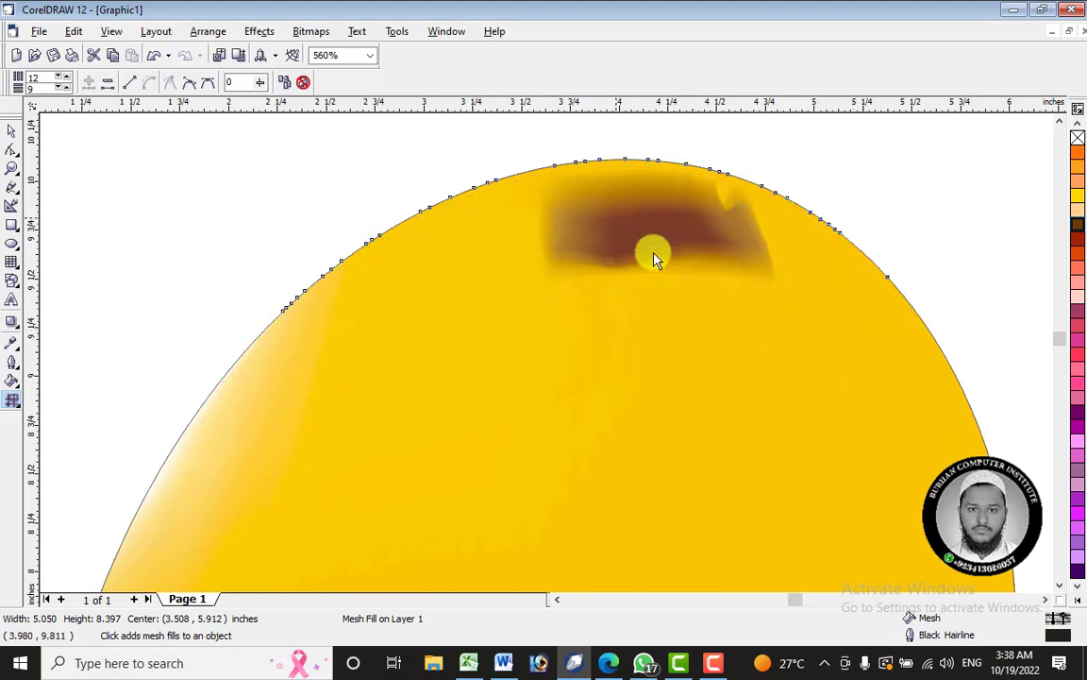
double_click(612, 221)
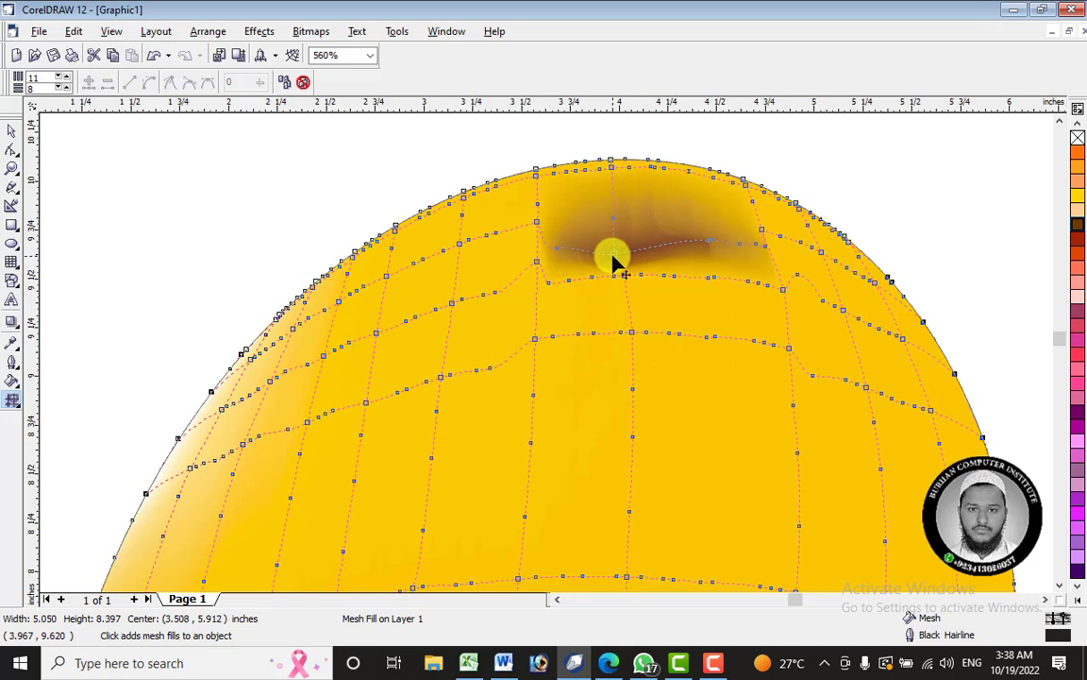
right_click(614, 255)
click(614, 251)
right_click(615, 255)
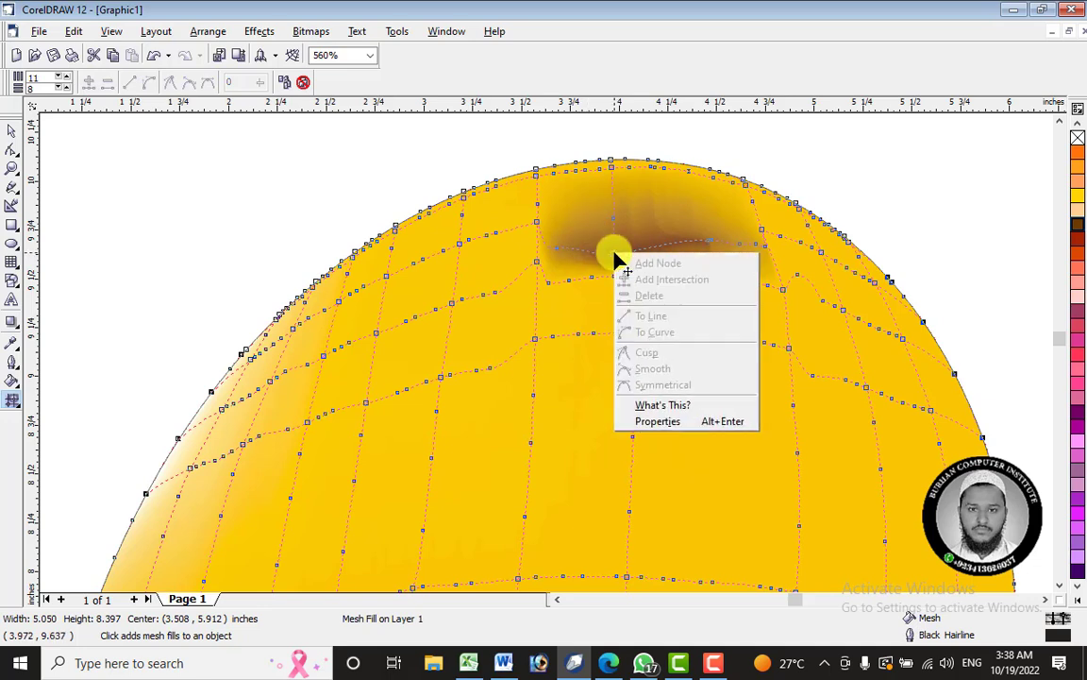
click(614, 253)
drag(525, 147, 796, 291)
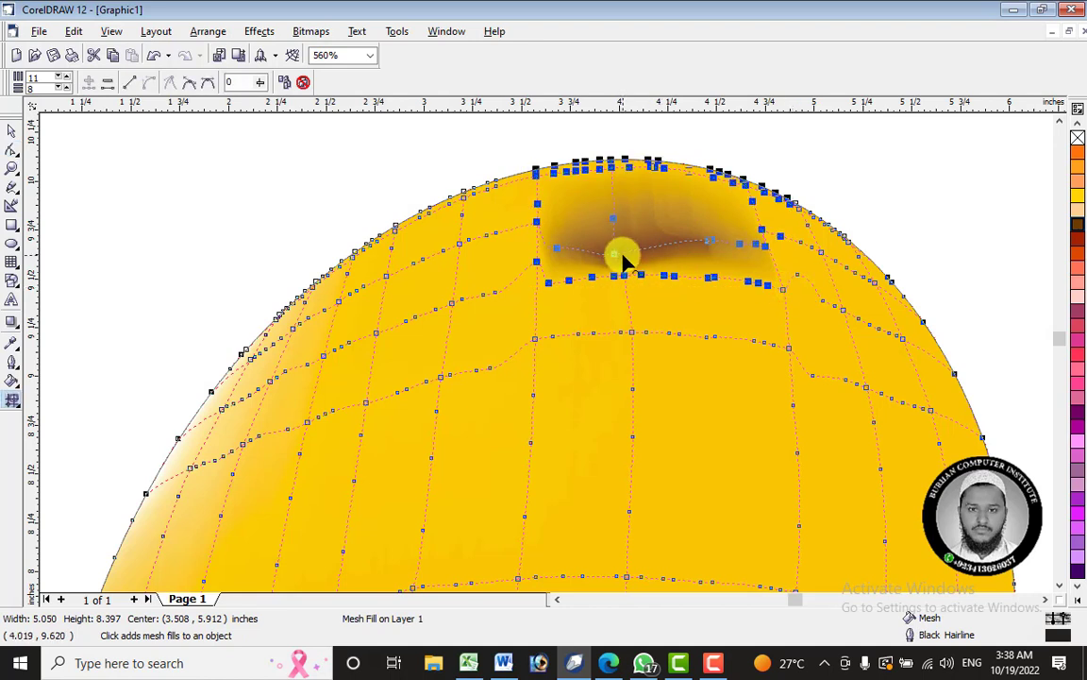
right_click(613, 260)
click(660, 299)
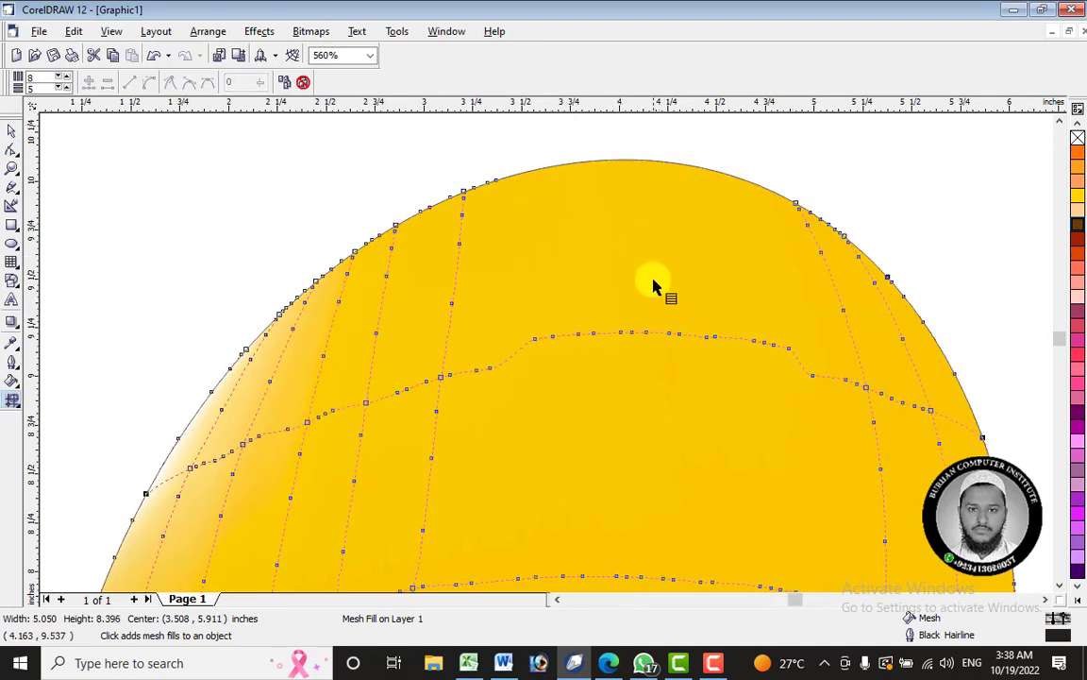
Select the whole mango as an object and remove its outline.
click(12, 132)
scroll(609, 151, down, 5)
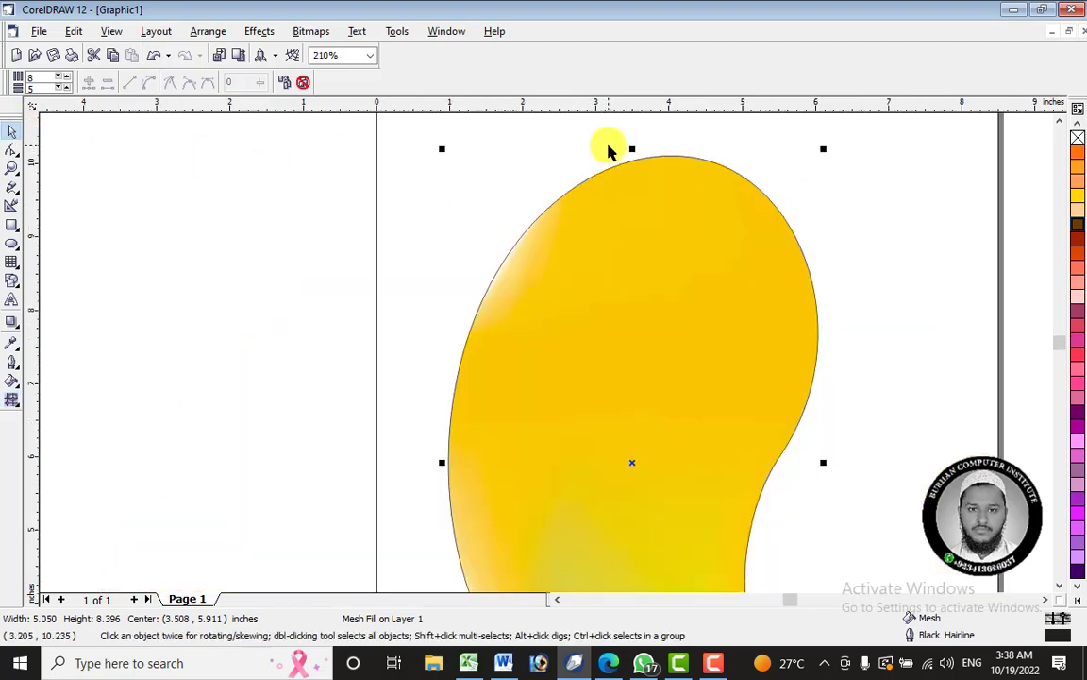
drag(555, 133, 740, 352)
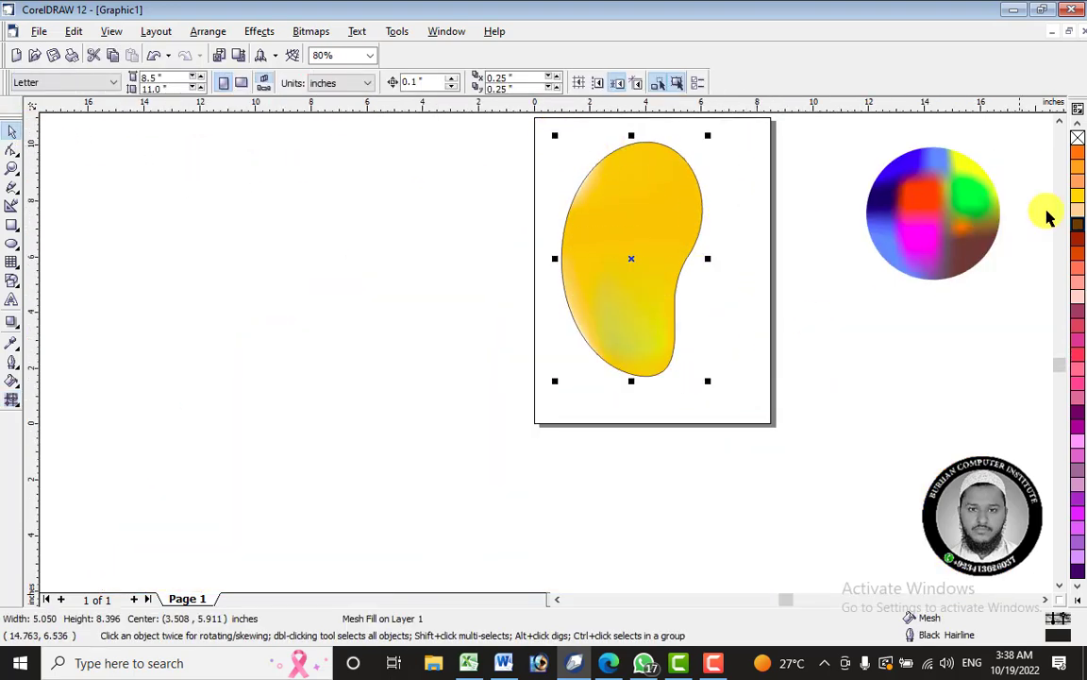
right_click(1078, 138)
drag(543, 130, 744, 408)
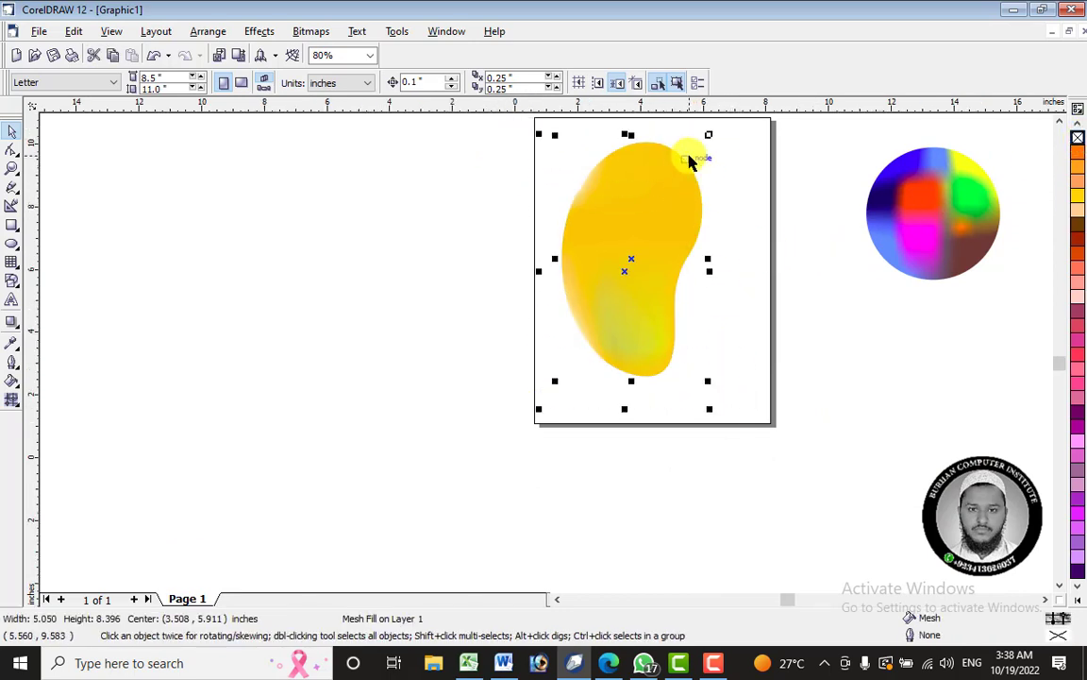
scroll(590, 189, up, 5)
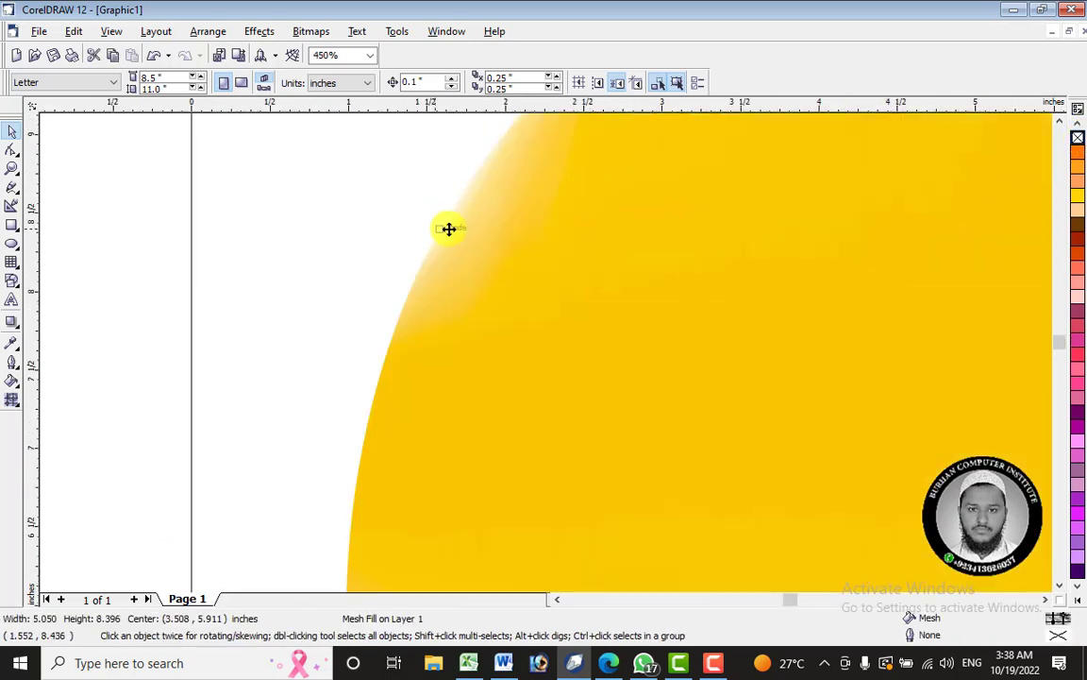
scroll(478, 199, down, 5)
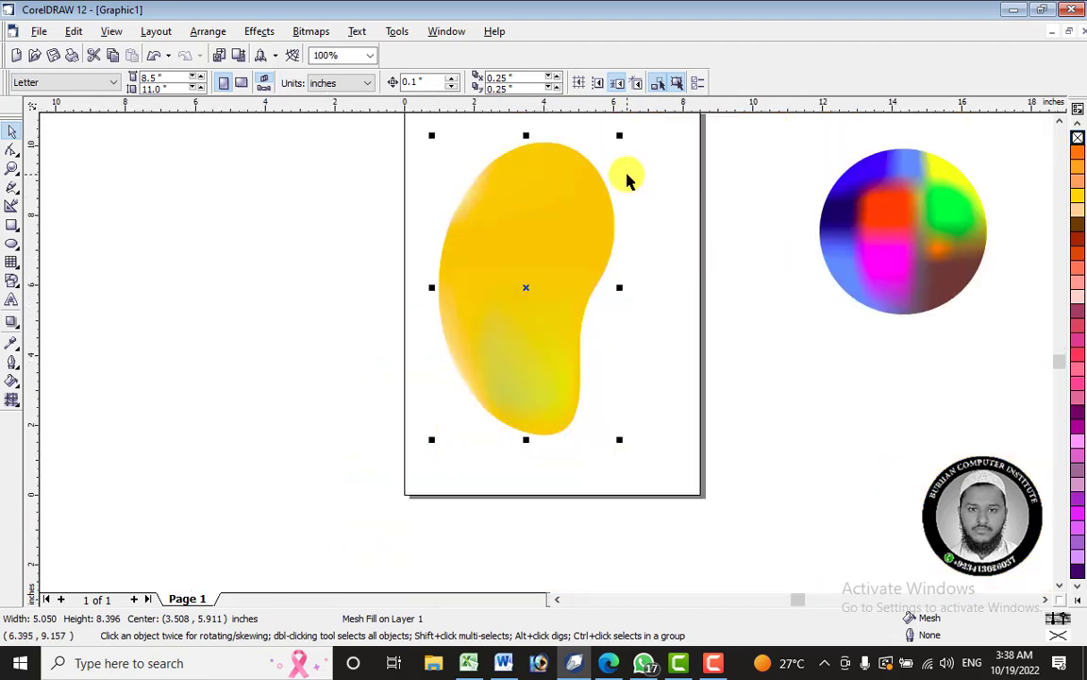
click(513, 201)
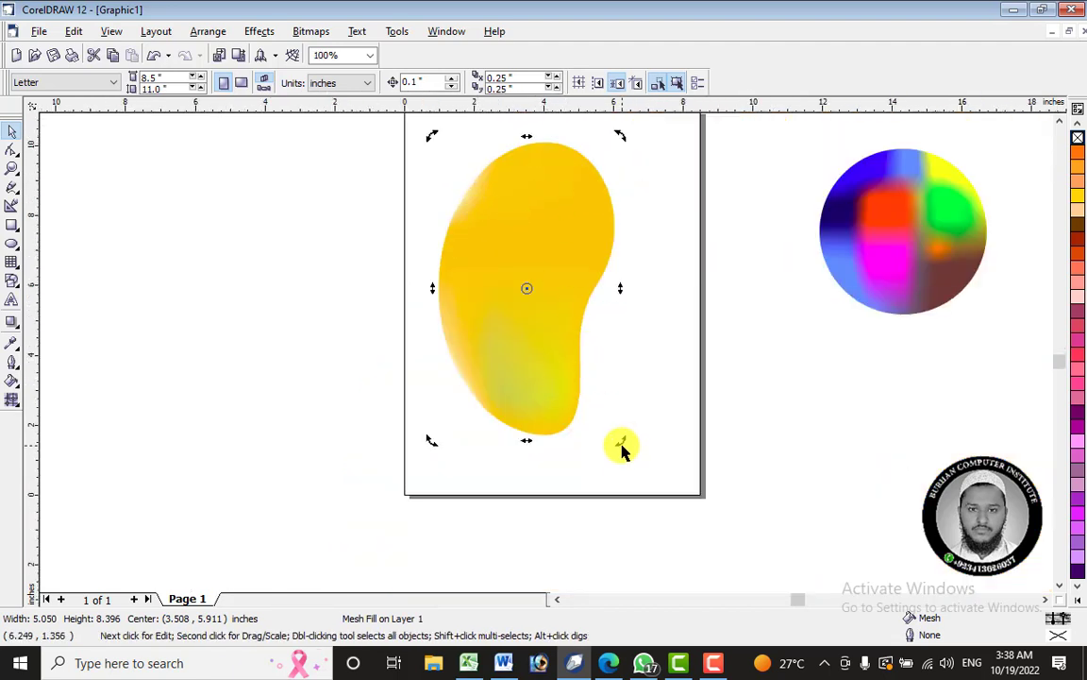
Rotate the mango counter-clockwise and scale it down to about 4.03 by 6.54 inches, keeping it near the middle of the page.
drag(621, 451, 578, 374)
click(459, 161)
click(495, 177)
drag(515, 221, 525, 251)
click(646, 208)
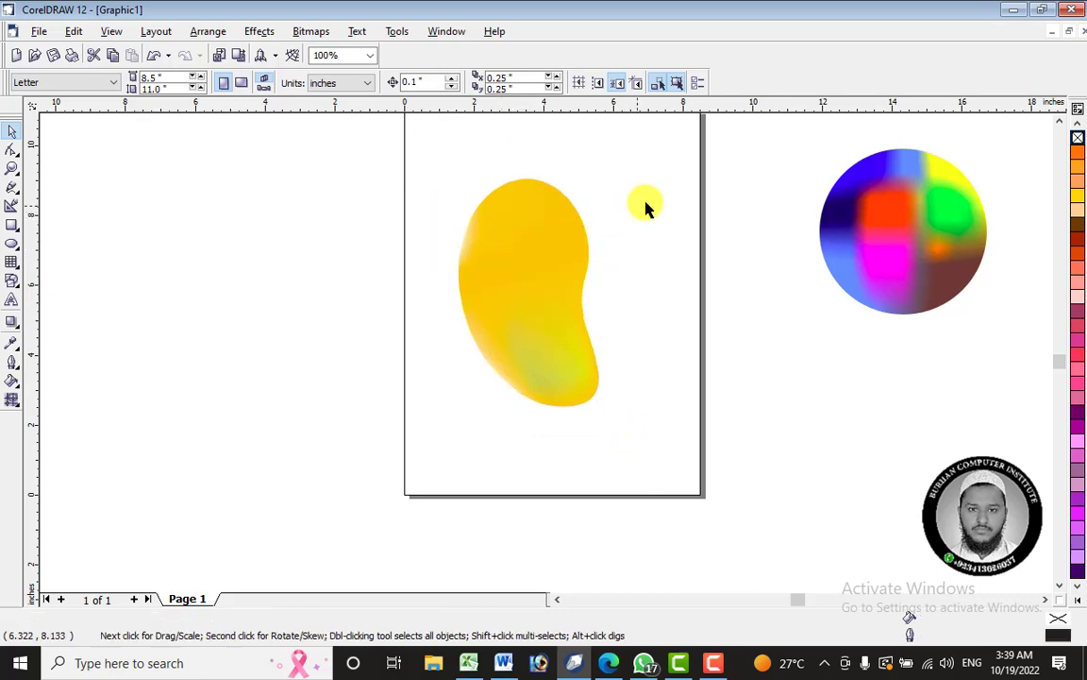
Create a page-sized rectangle behind the mango and fill it with black.
double_click(12, 230)
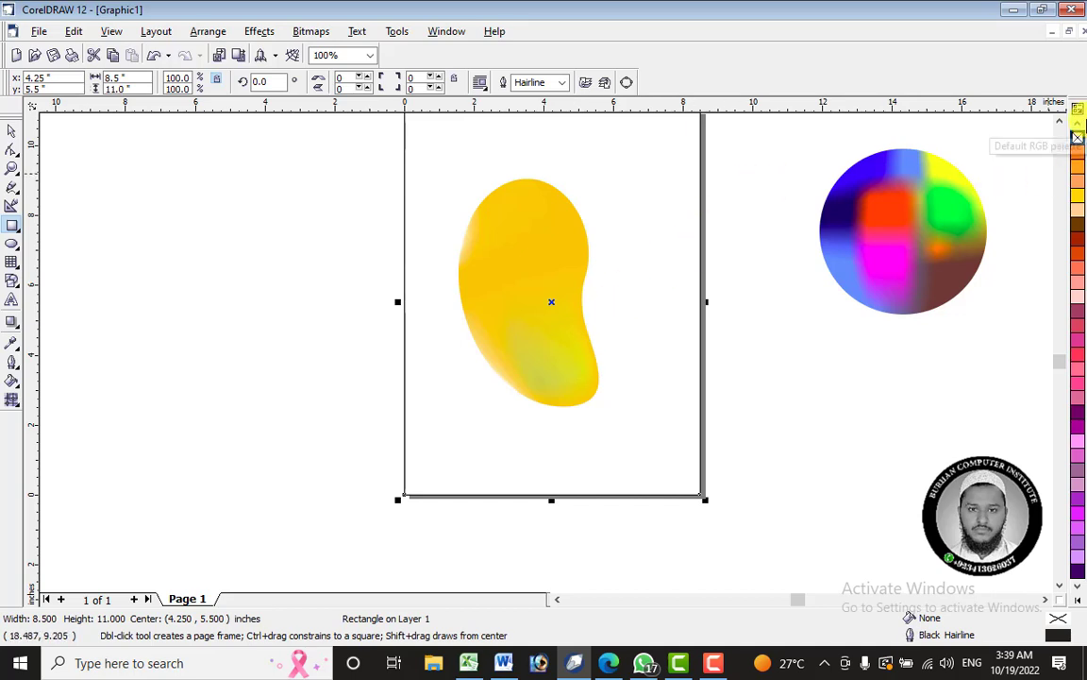
click(1081, 604)
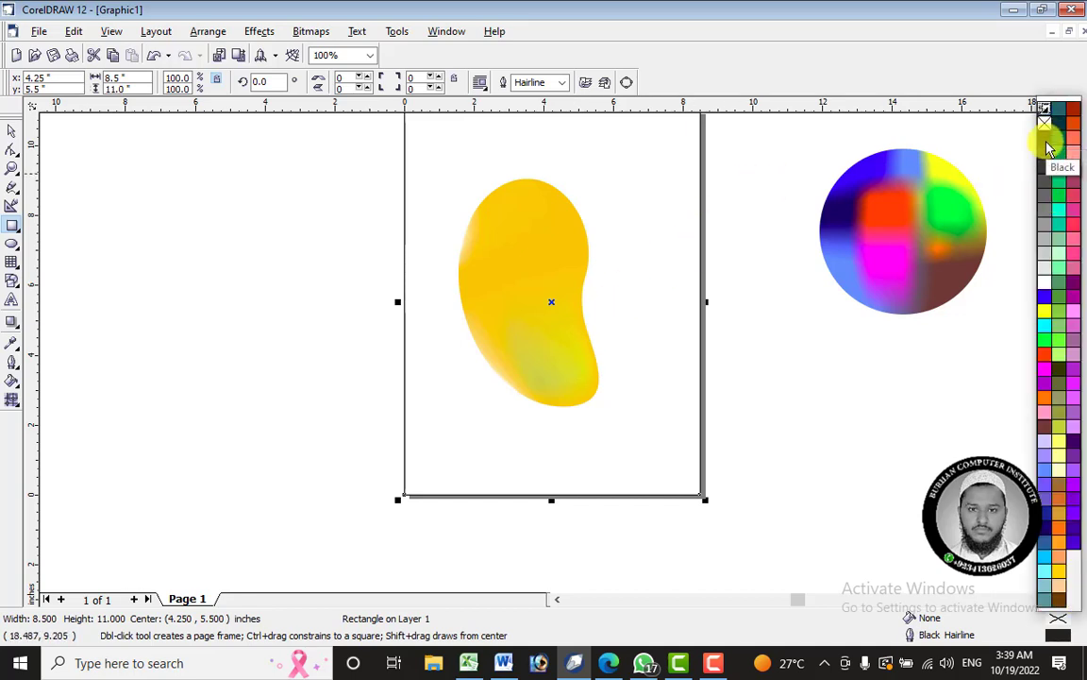
click(1046, 141)
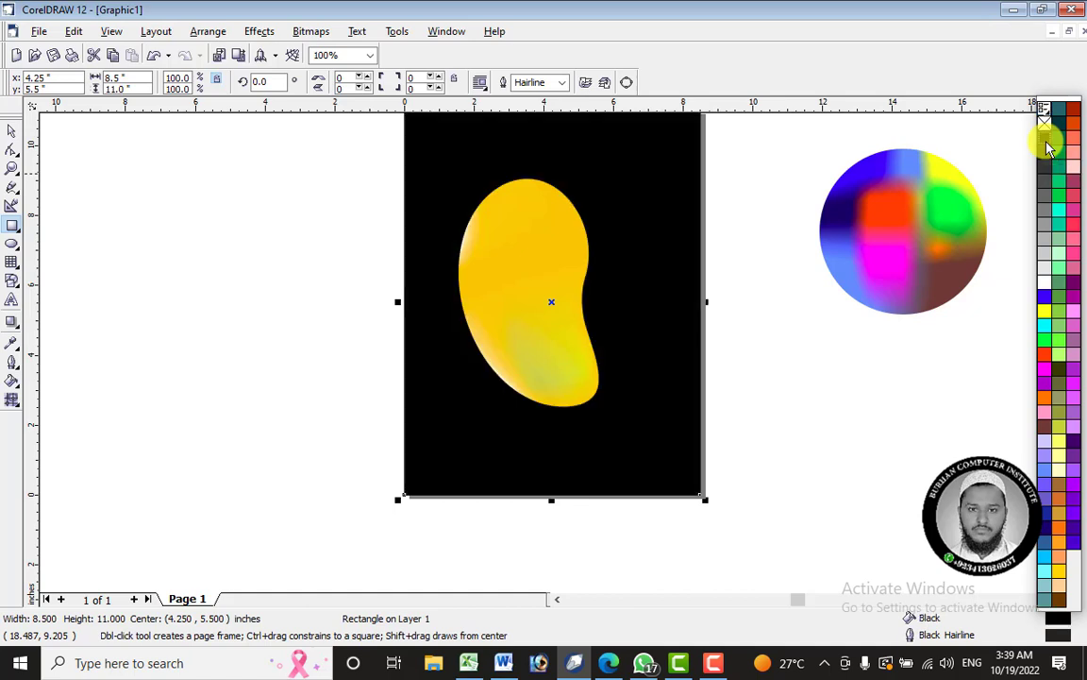
click(12, 131)
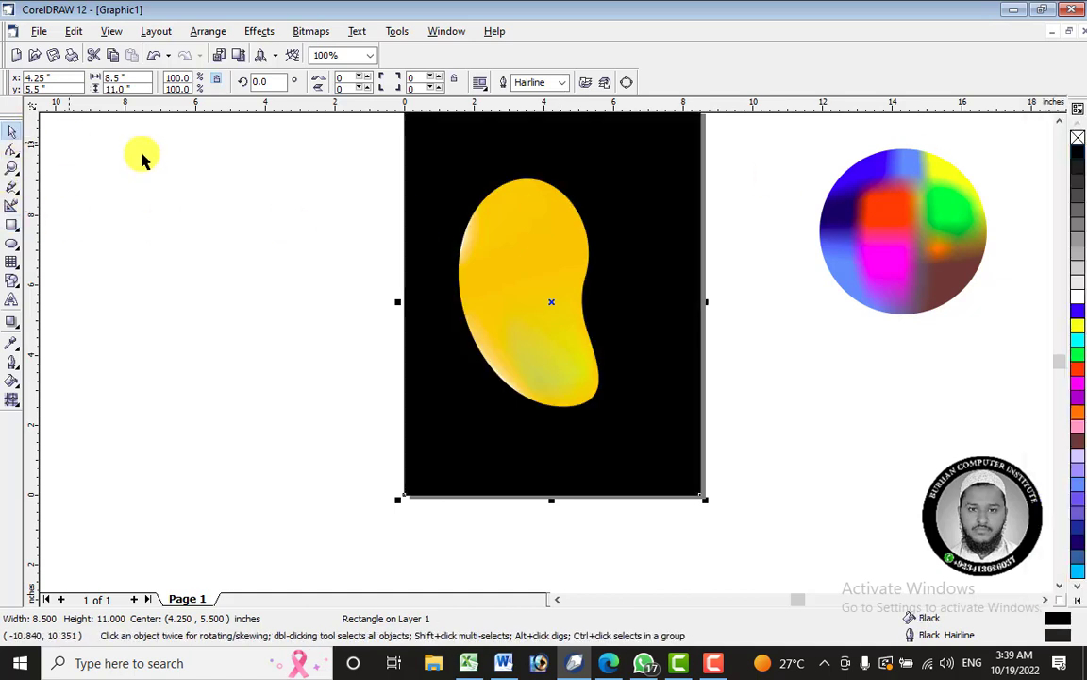
Rotate the mango further counter-clockwise to about 29.2 degrees and shift it slightly right on the black background.
scroll(279, 99, up, 1)
drag(340, 201, 727, 491)
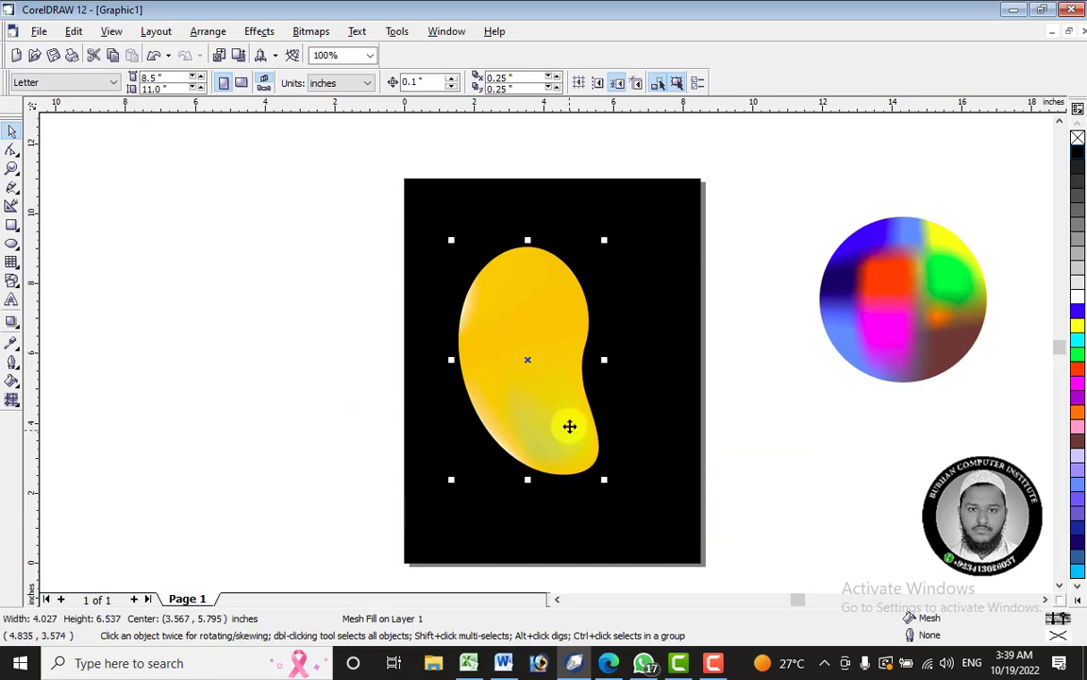
click(582, 441)
drag(605, 480, 665, 422)
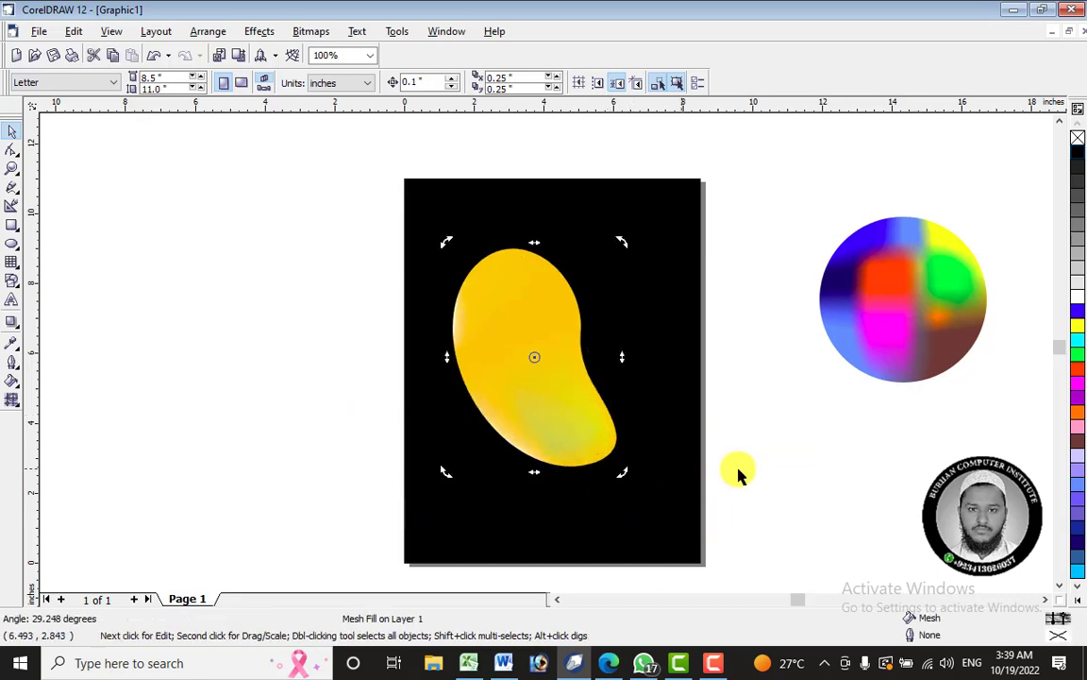
click(719, 412)
click(572, 406)
drag(528, 311, 544, 311)
scroll(502, 247, up, 1)
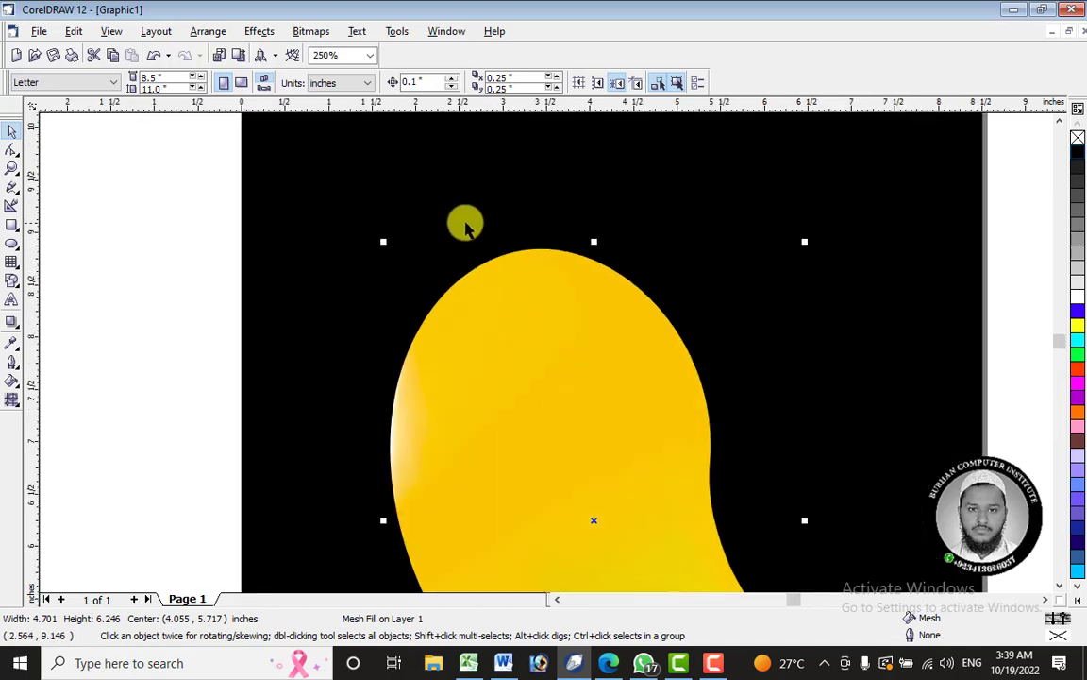
scroll(466, 228, up, 1)
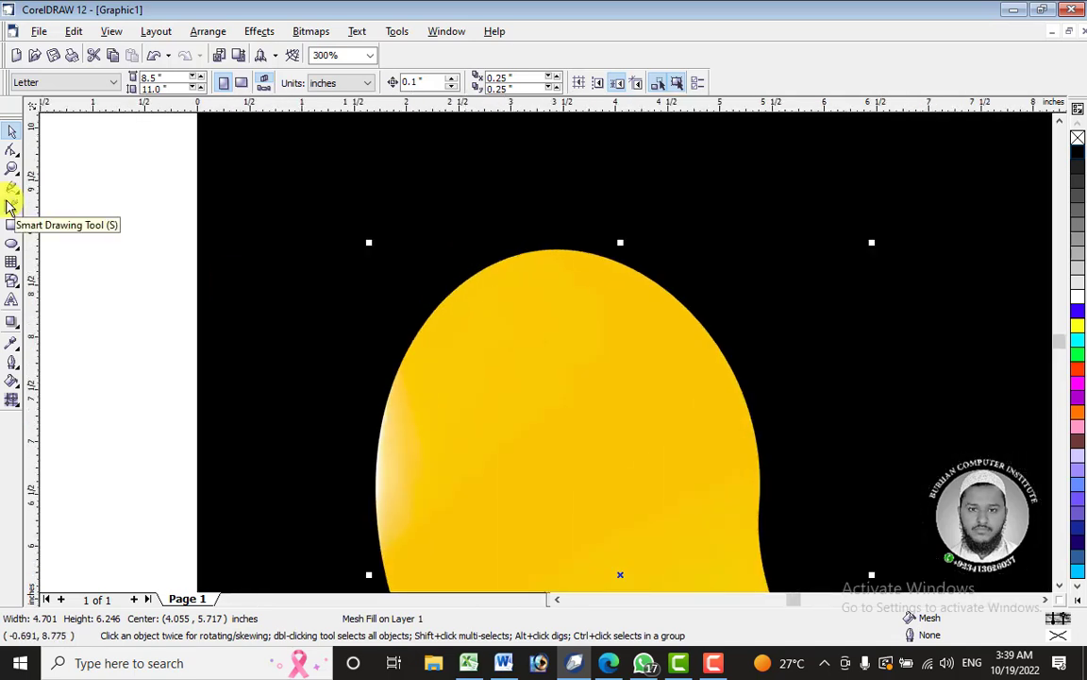
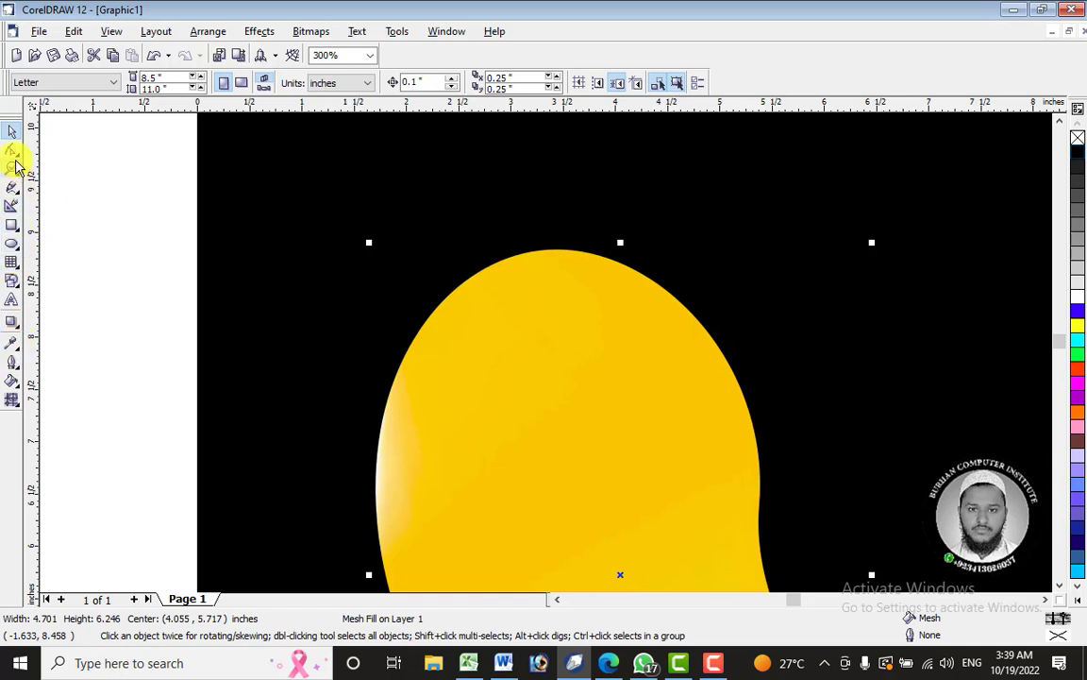
click(16, 154)
click(16, 191)
click(15, 153)
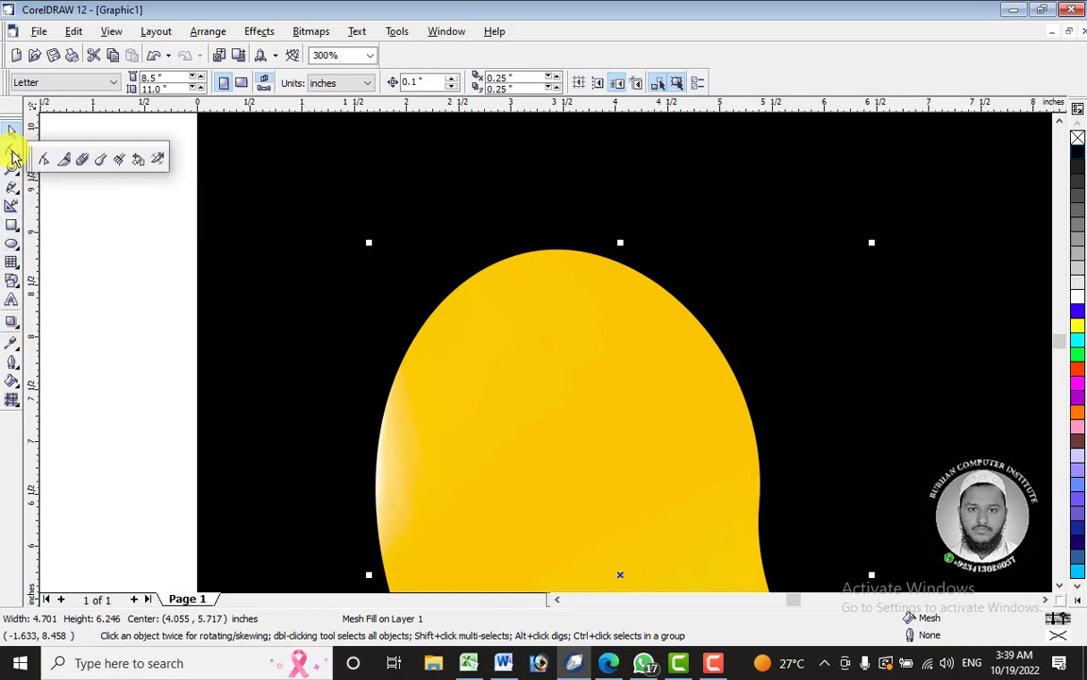
click(44, 160)
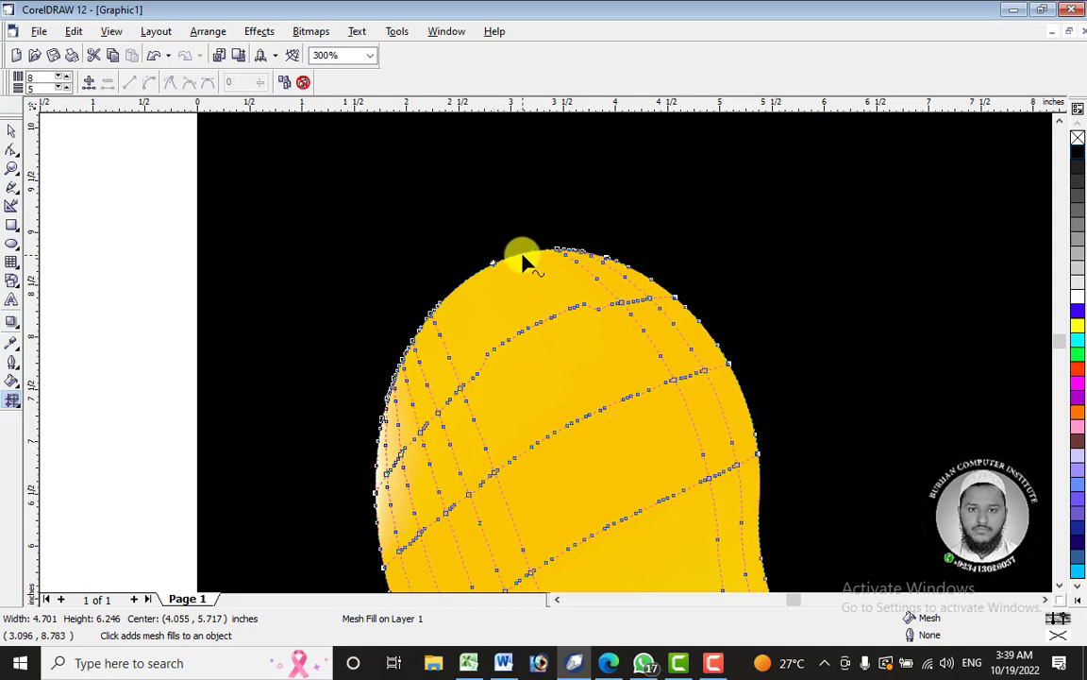
click(524, 253)
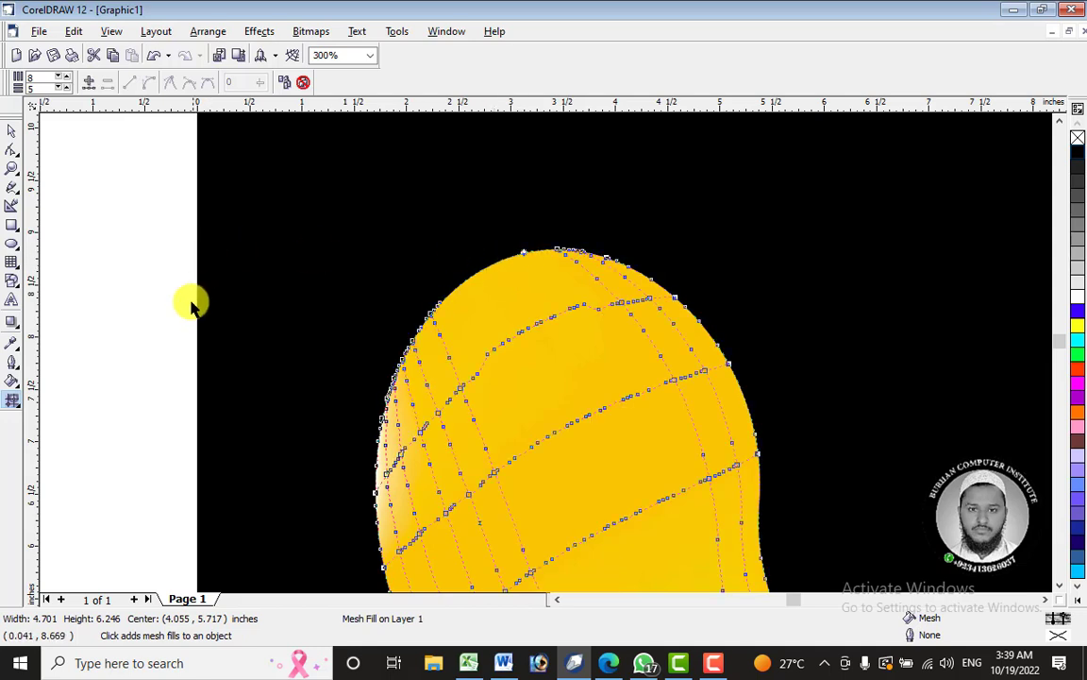
Draw a small ellipse about 0.48 by 0.18 inches at the mango's top and rotate it counter-clockwise about 12.6 degrees.
click(15, 245)
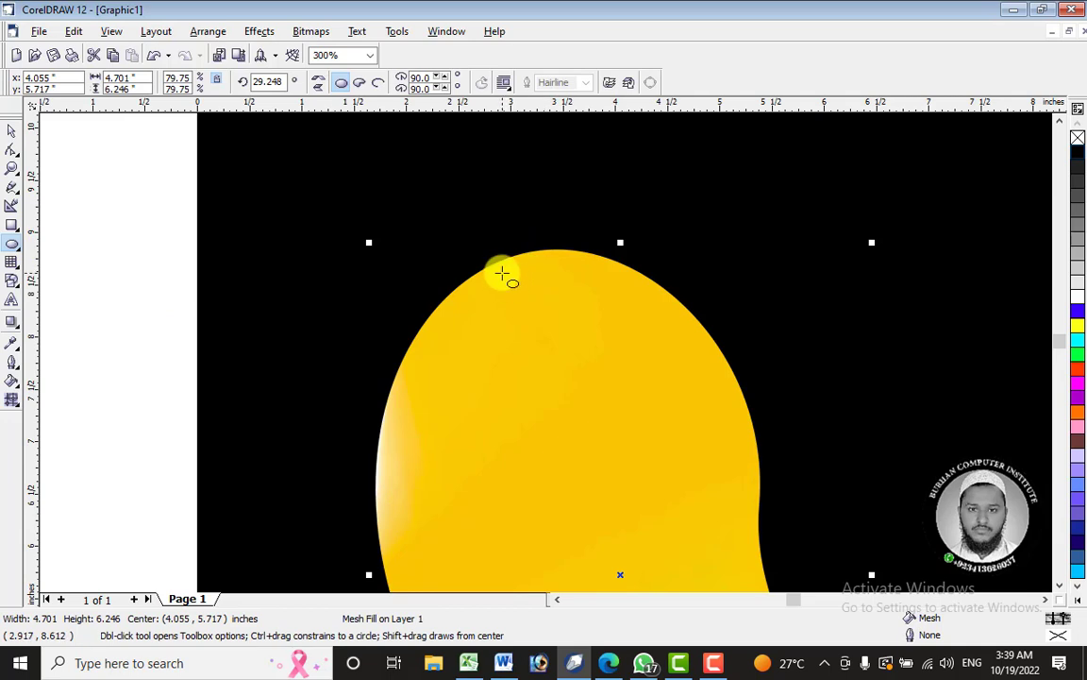
drag(508, 261, 563, 286)
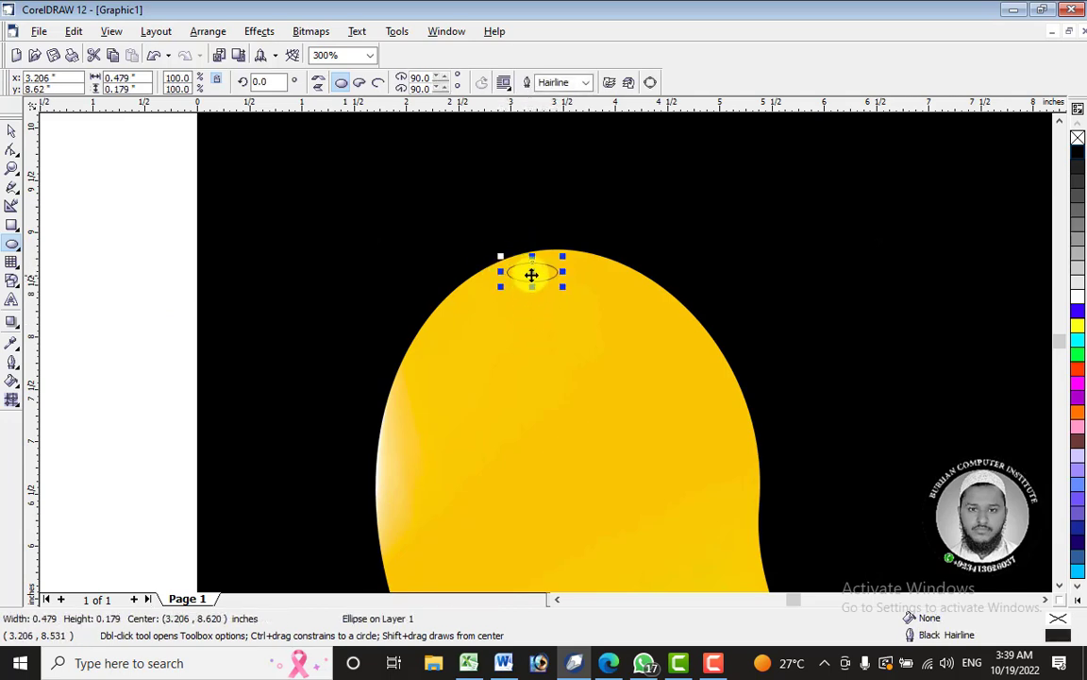
click(532, 273)
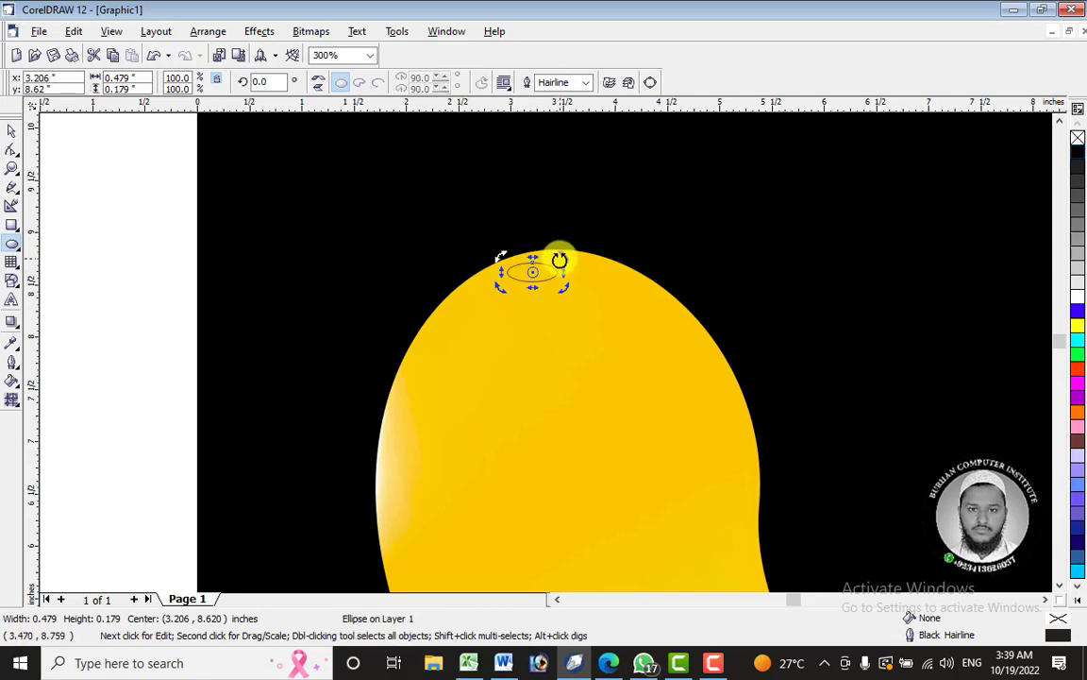
drag(560, 260, 556, 241)
Move the small ellipse up and left, closer to the mango's upper edge.
scroll(537, 273, up, 1)
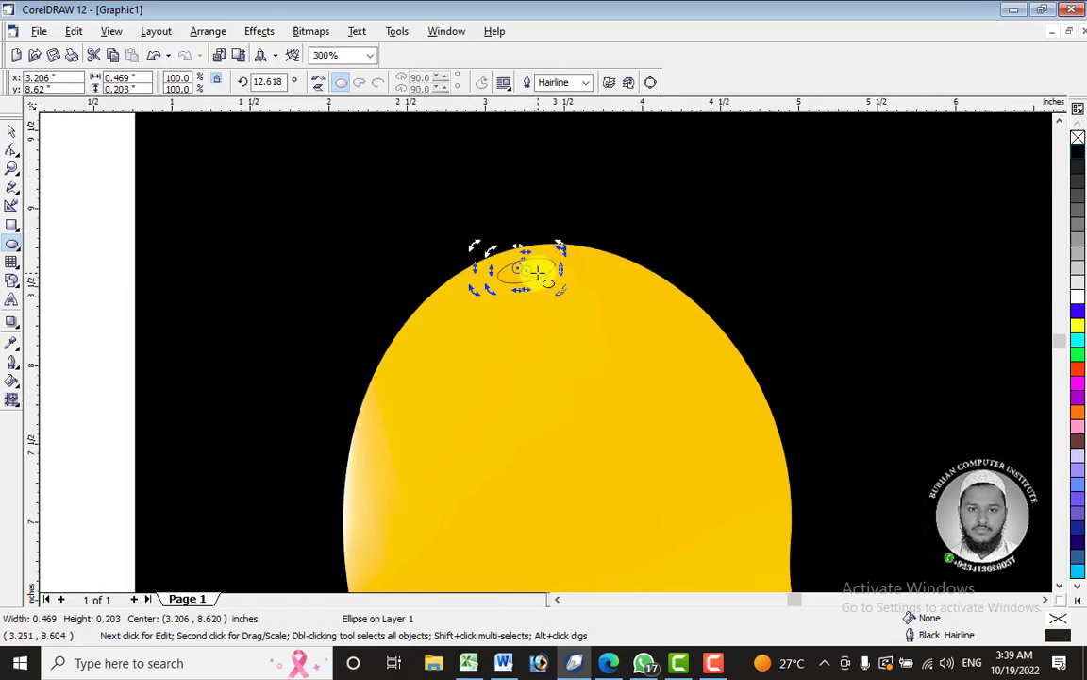
scroll(537, 273, up, 3)
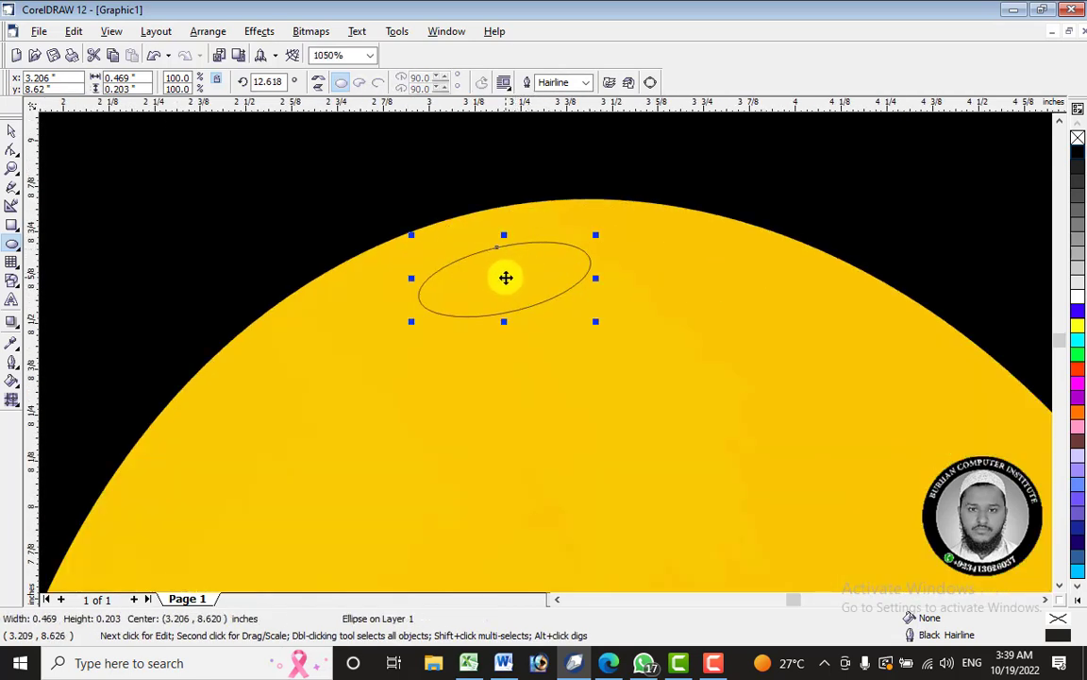
drag(506, 277, 478, 275)
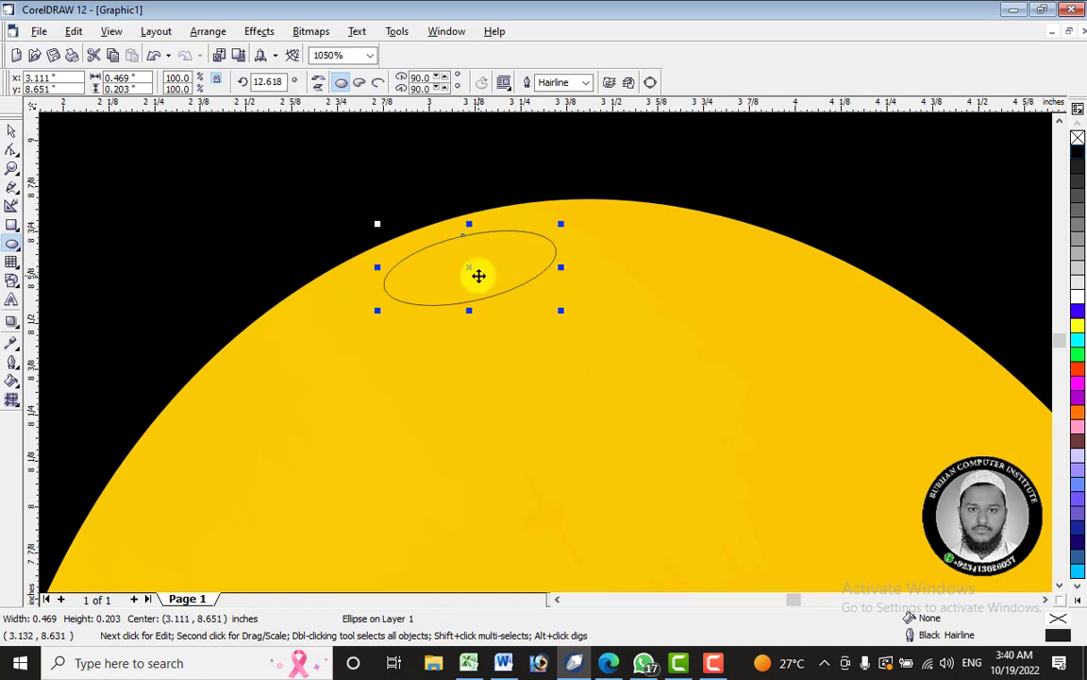
Convert the ellipse to curves, raise its bottom node to flatten the lower edge, and tilt that node's handles.
click(11, 149)
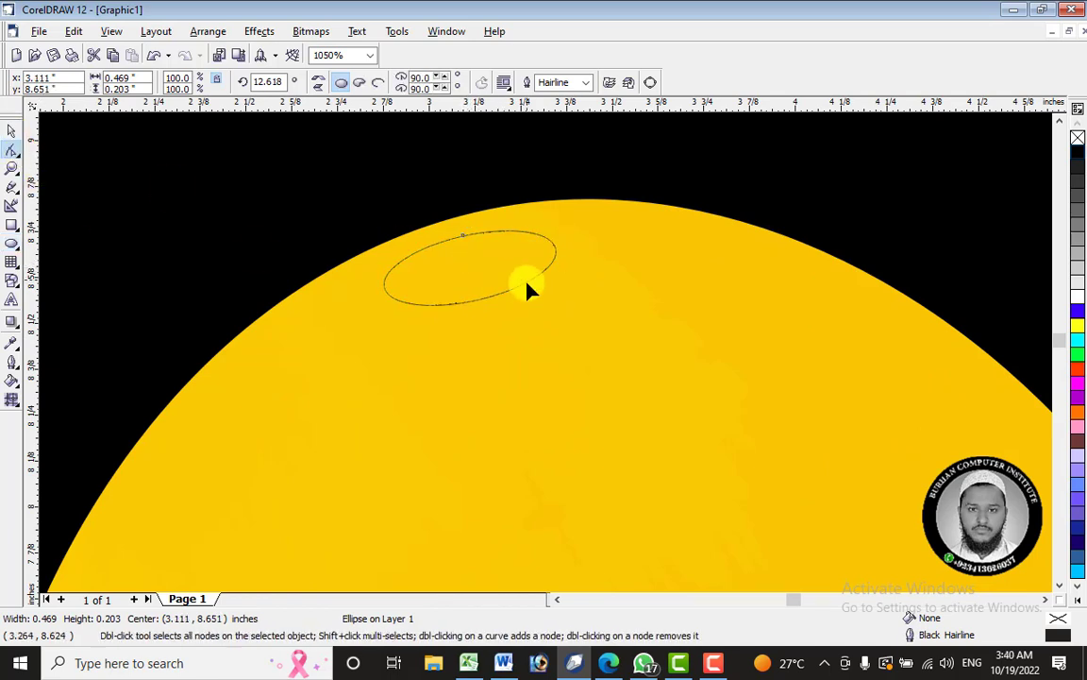
right_click(493, 295)
click(503, 306)
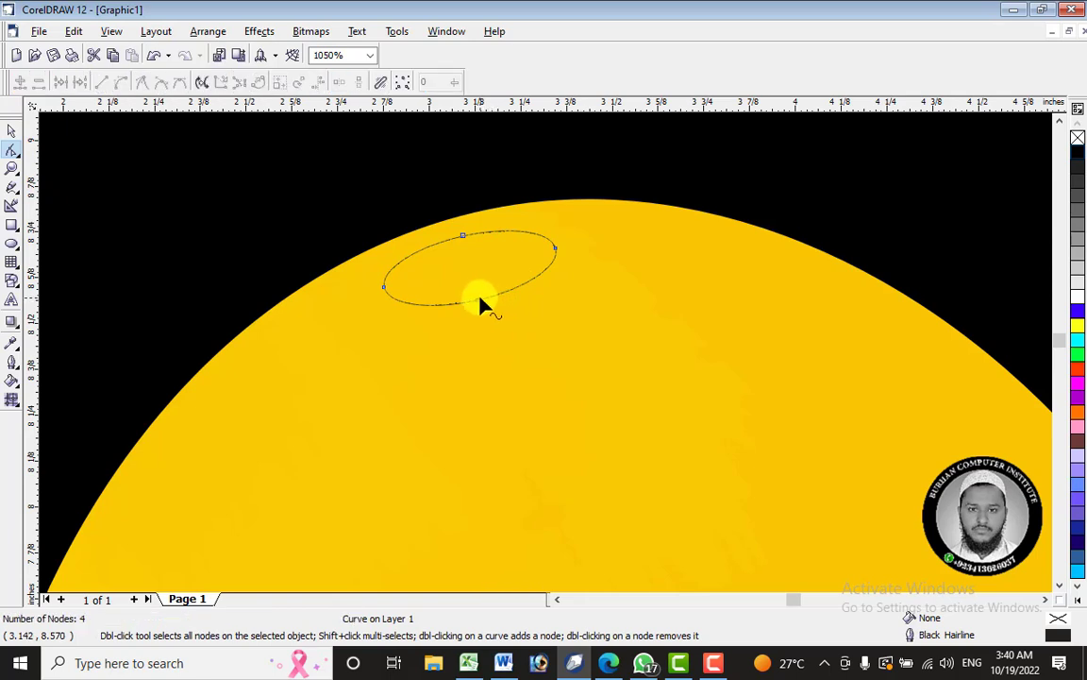
mouse_move(475, 306)
mouse_down()
mouse_move(476, 288)
mouse_move(461, 291)
mouse_up()
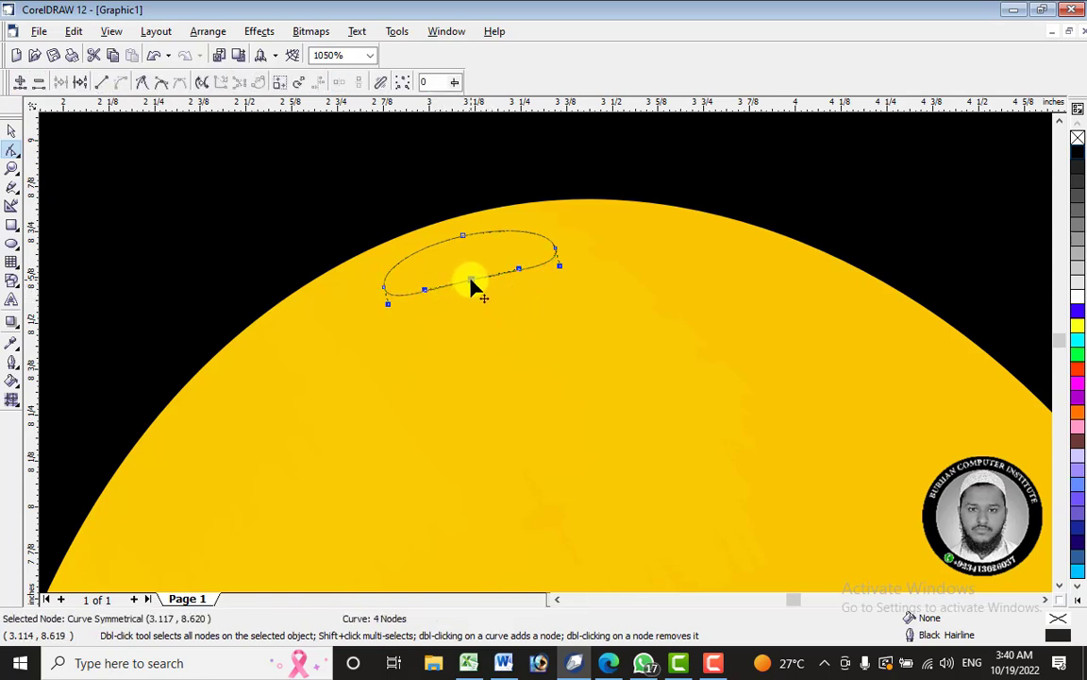
drag(425, 293, 504, 255)
Make the bottom node a cusp and adjust its handles and position to form a notch in the lower edge.
right_click(470, 279)
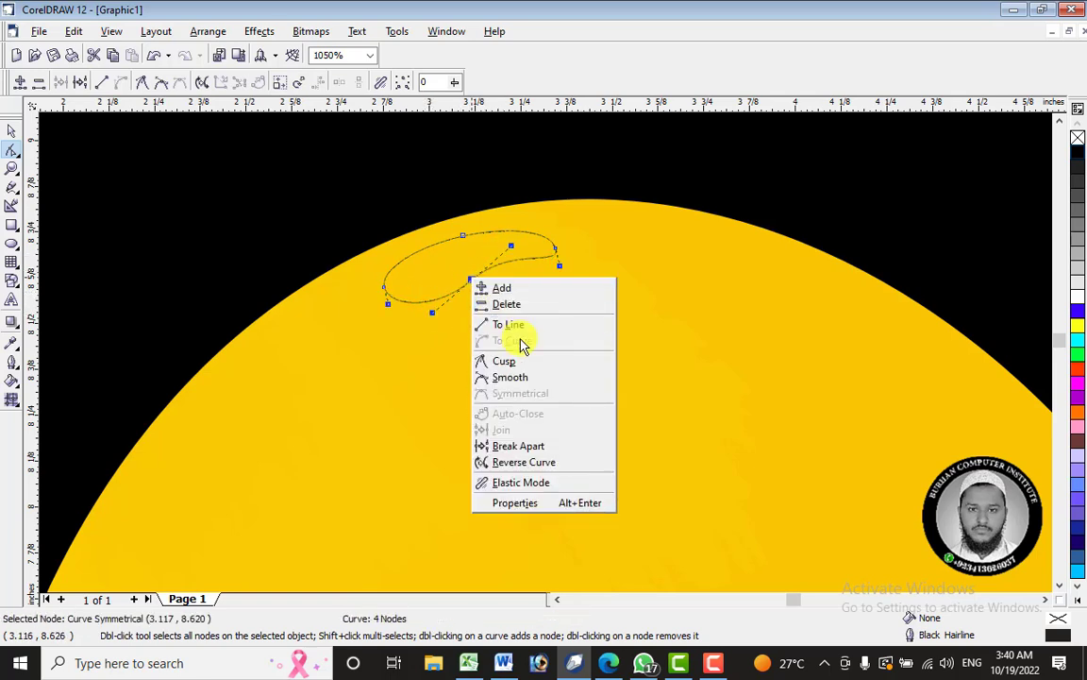
click(527, 367)
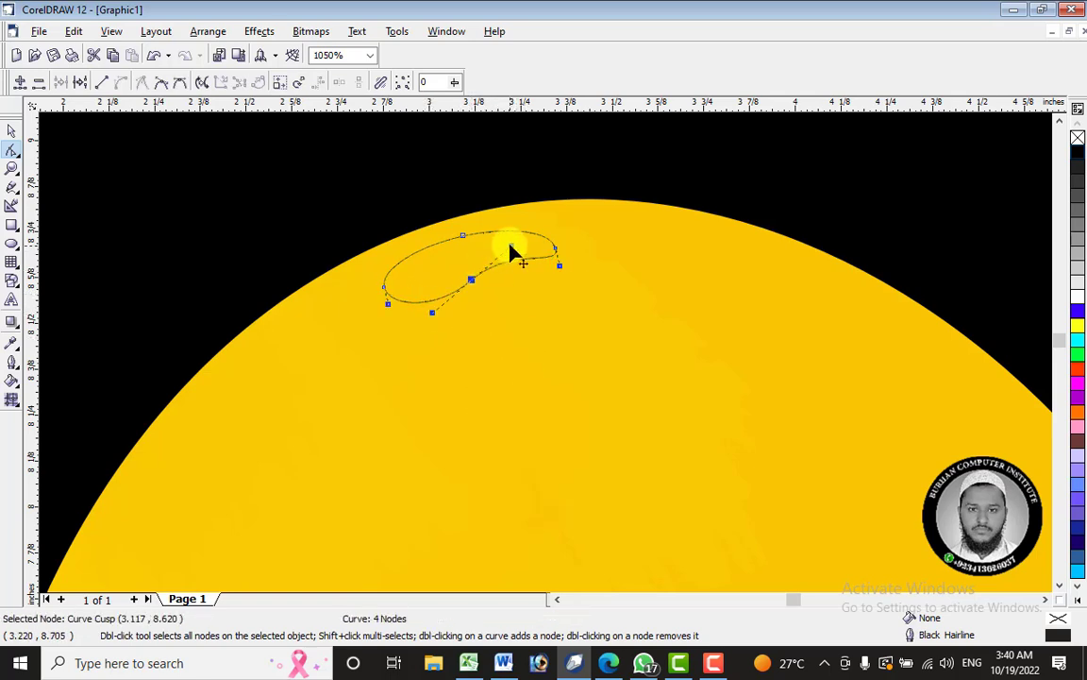
click(516, 264)
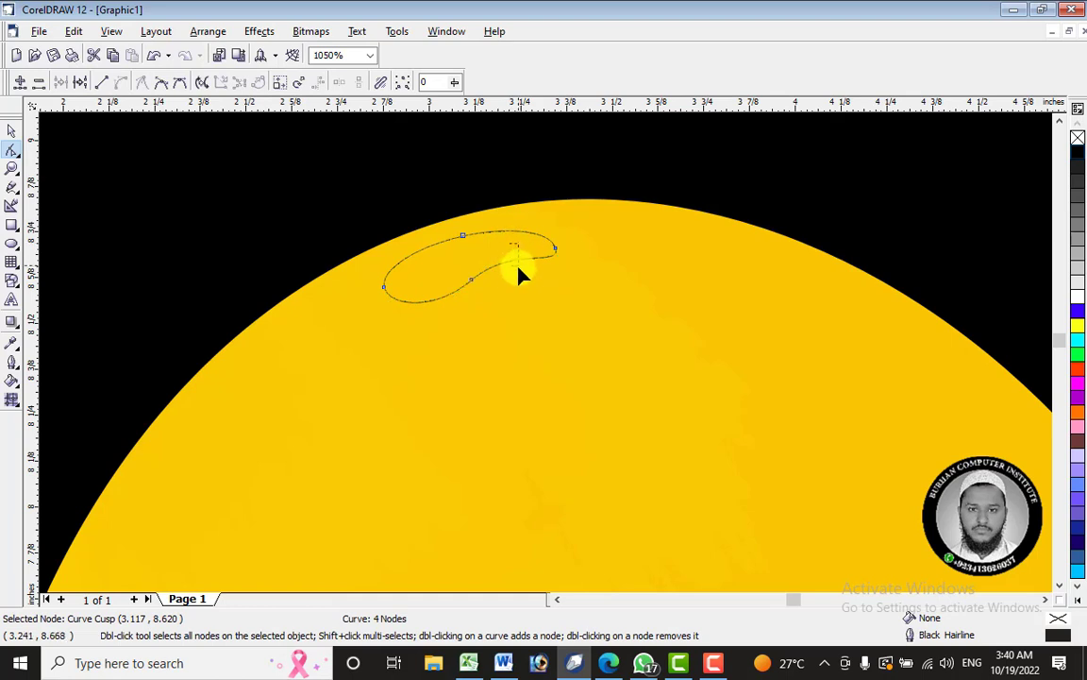
click(470, 283)
drag(515, 253, 476, 291)
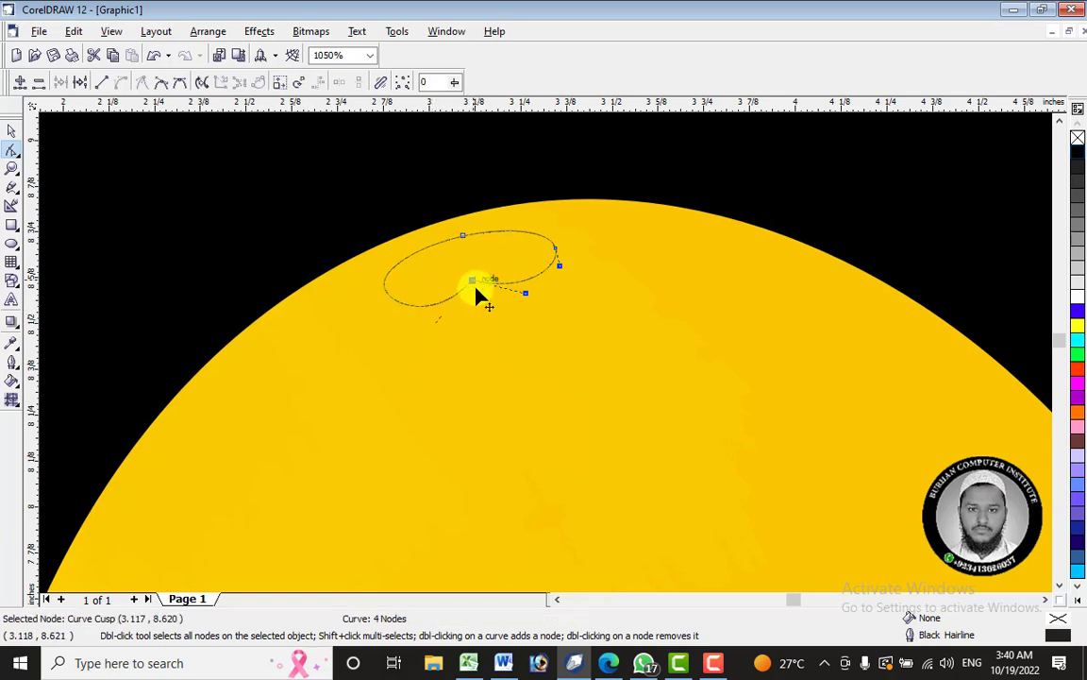
Make the bottom node smooth and move it down to about (3.152, 8.529) inches.
click(464, 236)
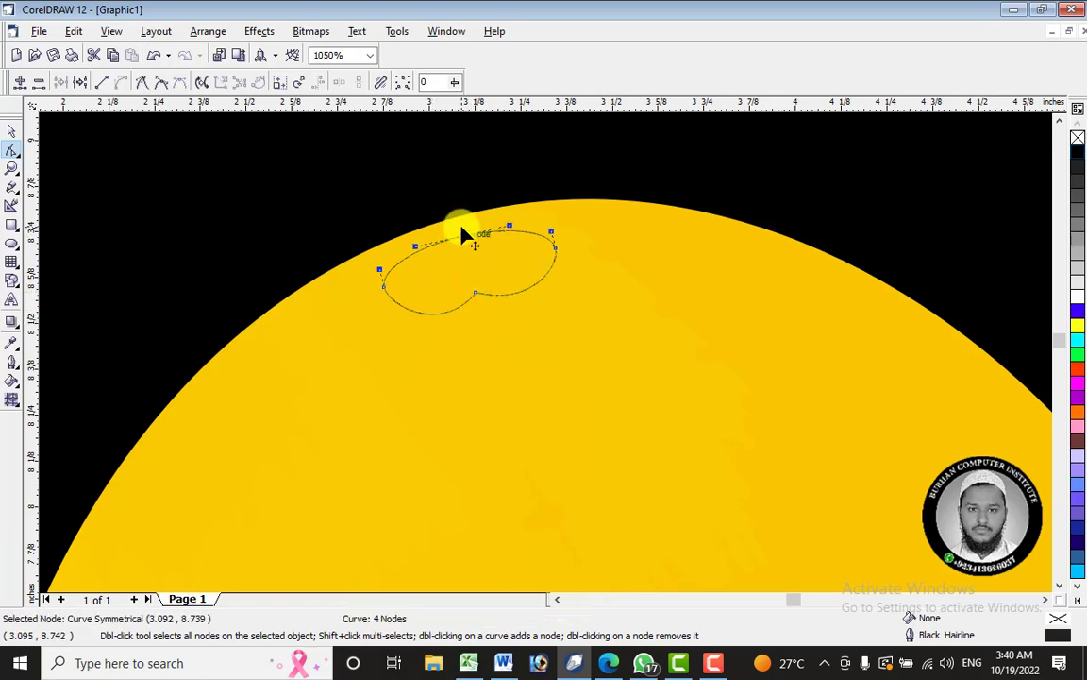
click(477, 295)
right_click(479, 296)
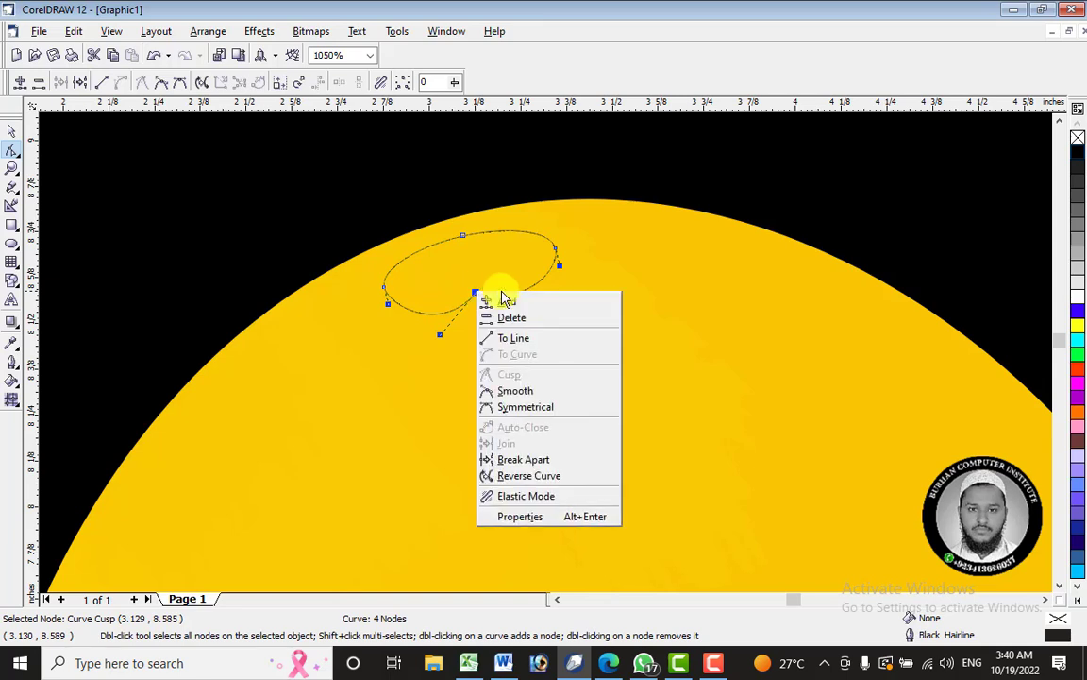
click(536, 387)
drag(476, 293, 485, 312)
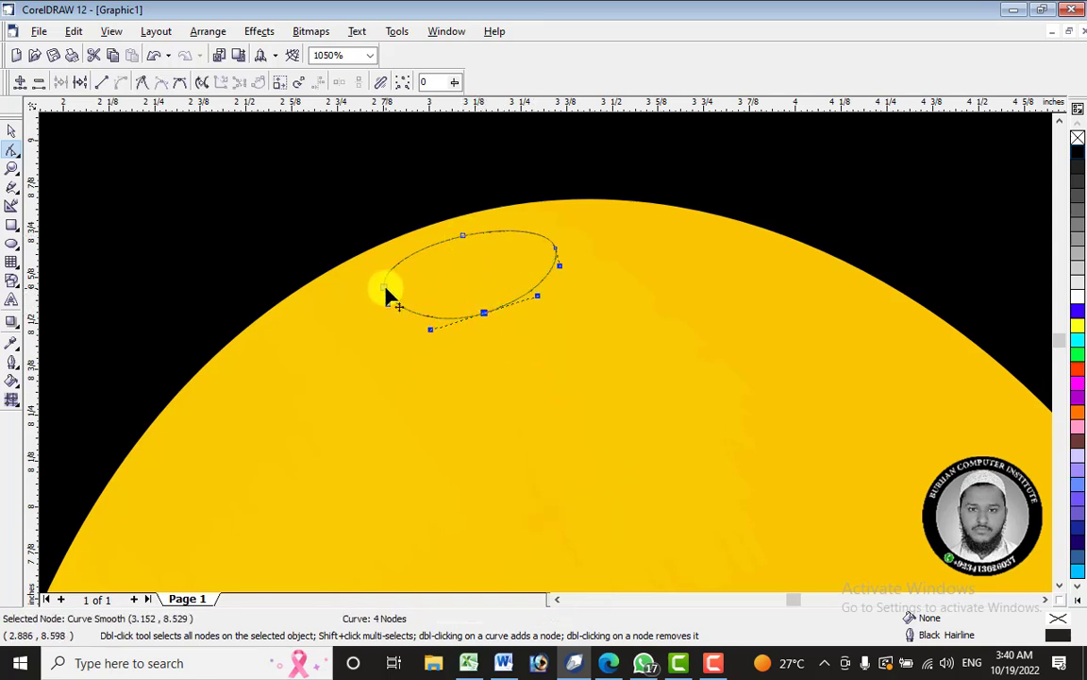
Pull the curve's side nodes inward, raise its top node slightly, and raise the bottom node to about (3.150, 8.592) inches.
drag(386, 286, 453, 287)
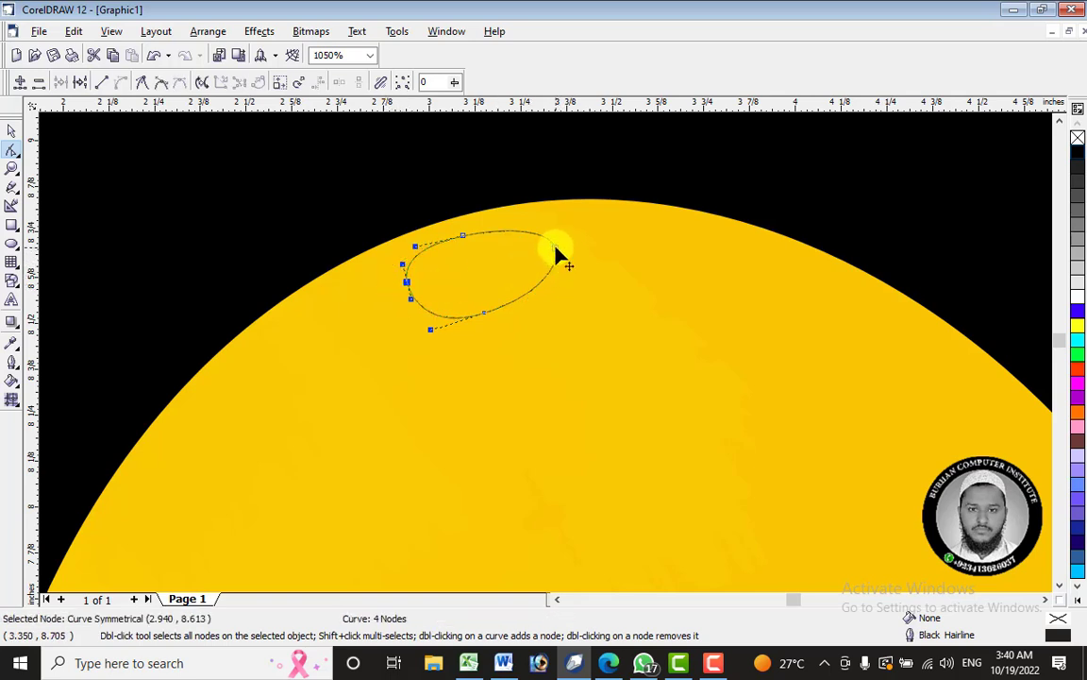
drag(563, 255, 537, 253)
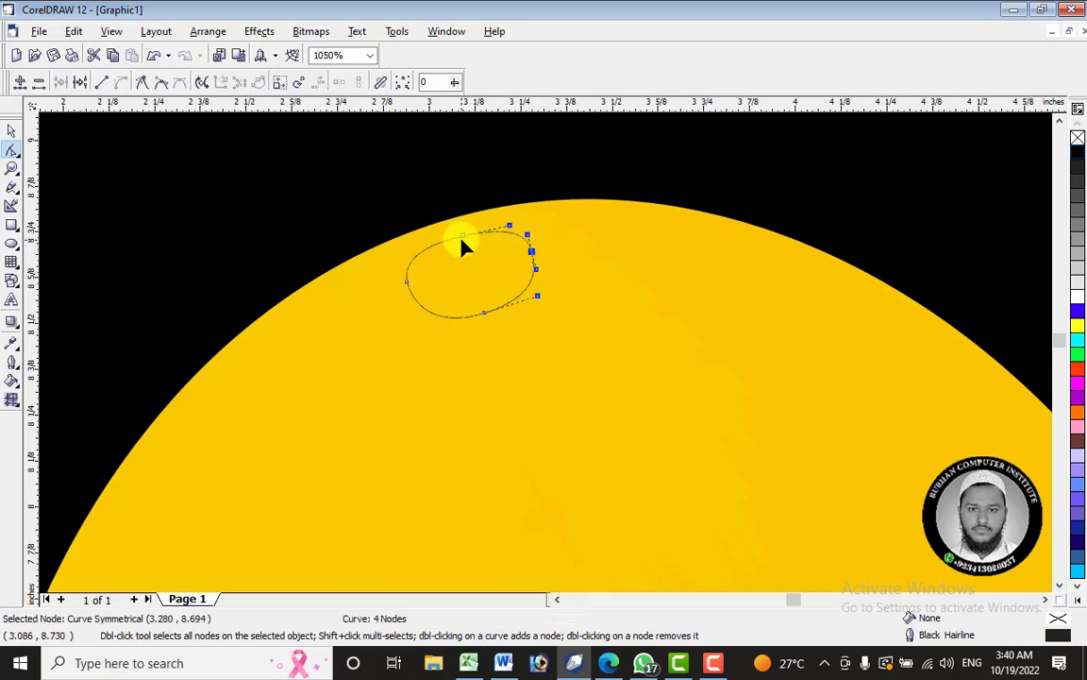
mouse_move(462, 241)
mouse_down()
mouse_move(459, 228)
mouse_move(413, 234)
mouse_move(457, 224)
mouse_up()
drag(485, 315, 483, 289)
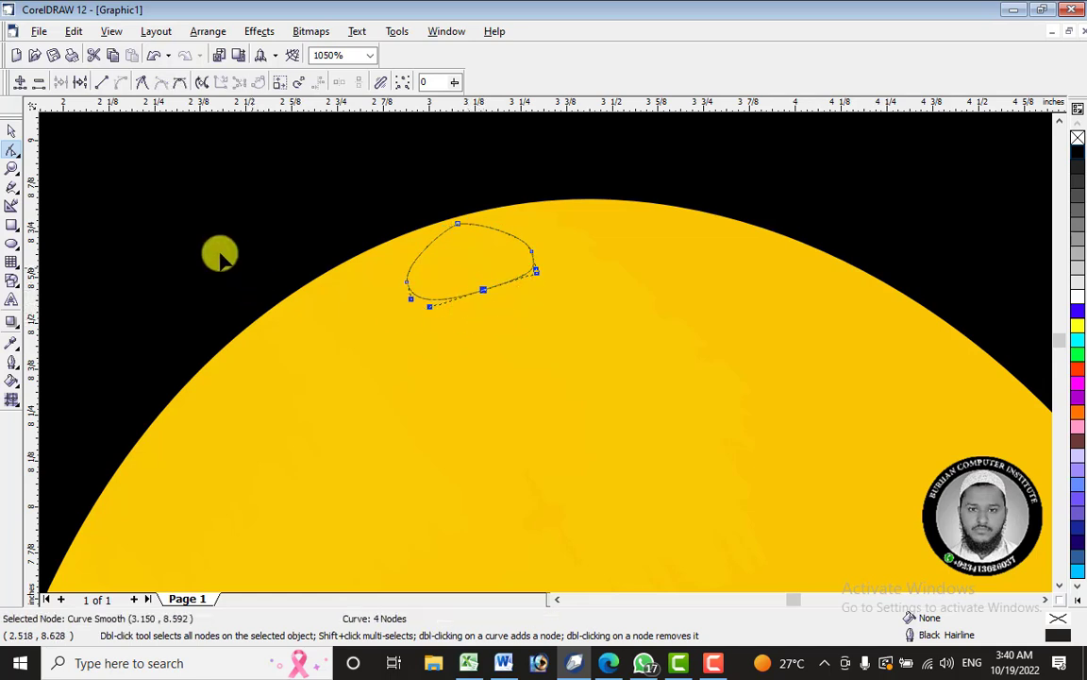
Fill the curve with Dark Brown and move it up over the yellow shape's edge, centred at about (3.082, 8.746) inches.
click(11, 130)
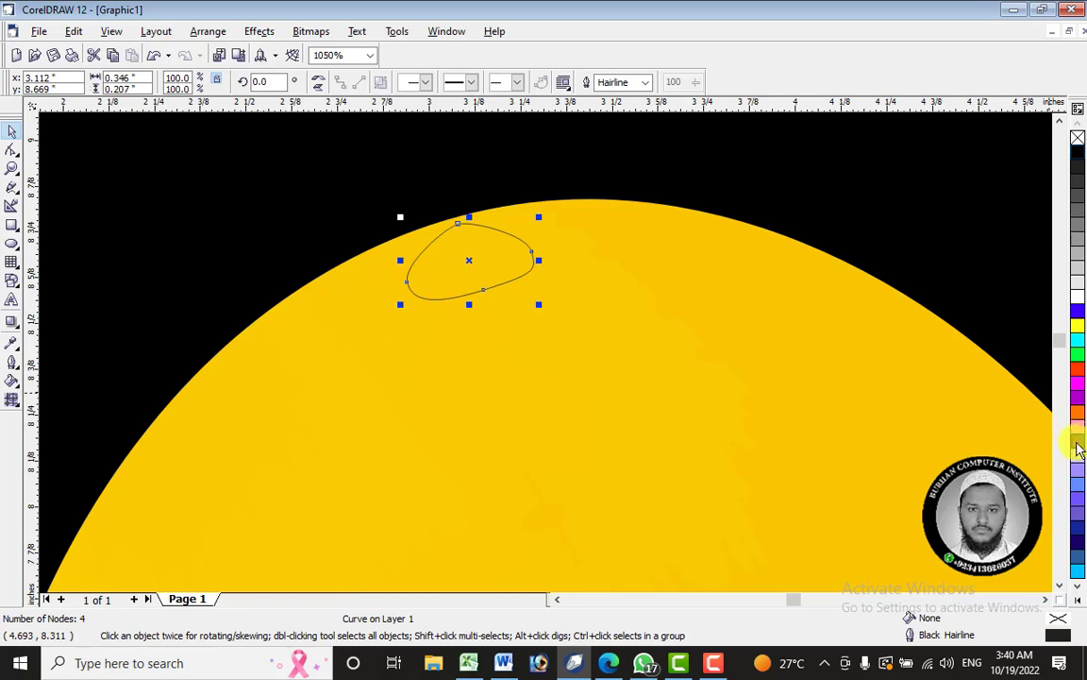
click(1077, 448)
drag(449, 246, 458, 214)
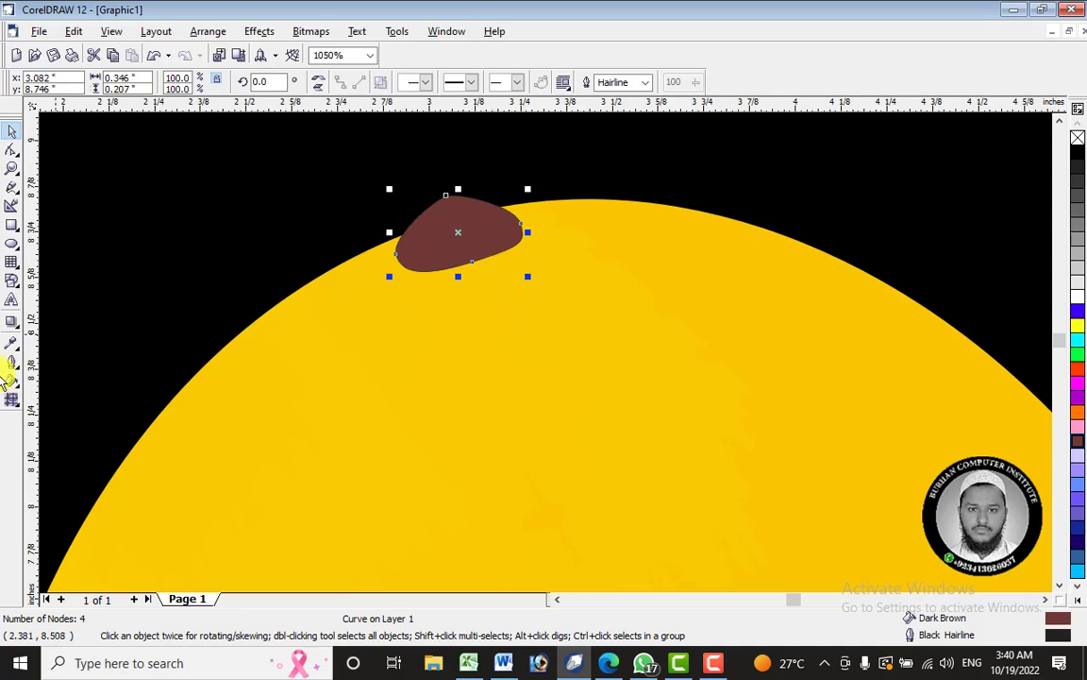
Apply a linear fountain fill to the brown curve, from dark brown at its lower edge to black above it, angled about 111.3°.
click(13, 400)
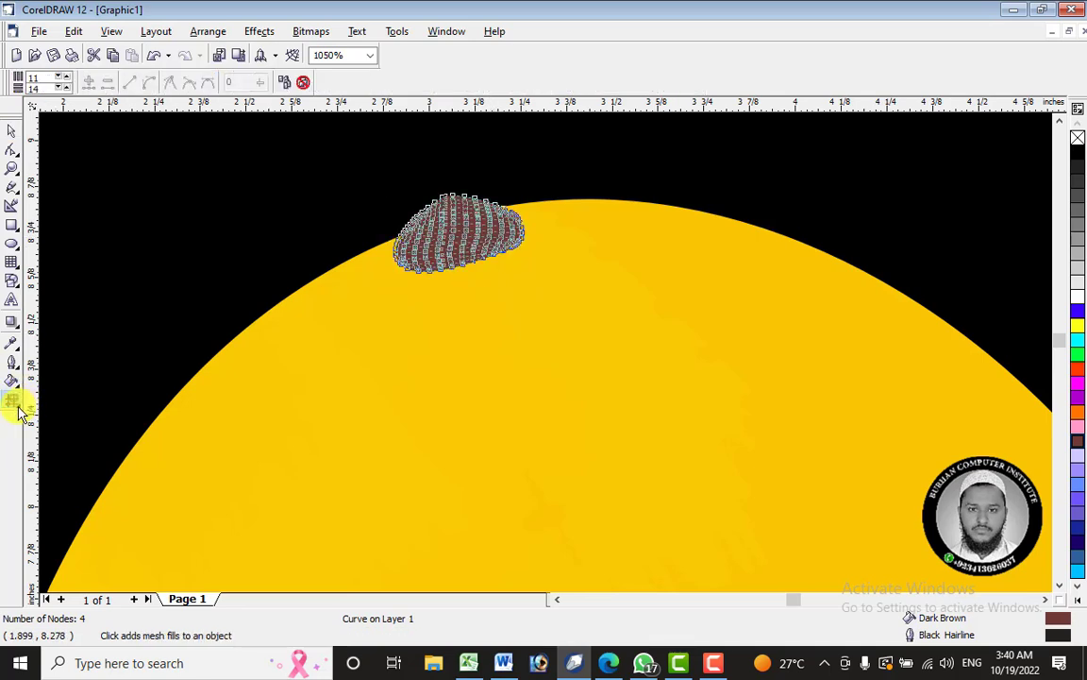
click(19, 408)
click(44, 408)
click(455, 246)
drag(435, 253, 481, 259)
drag(468, 182, 430, 156)
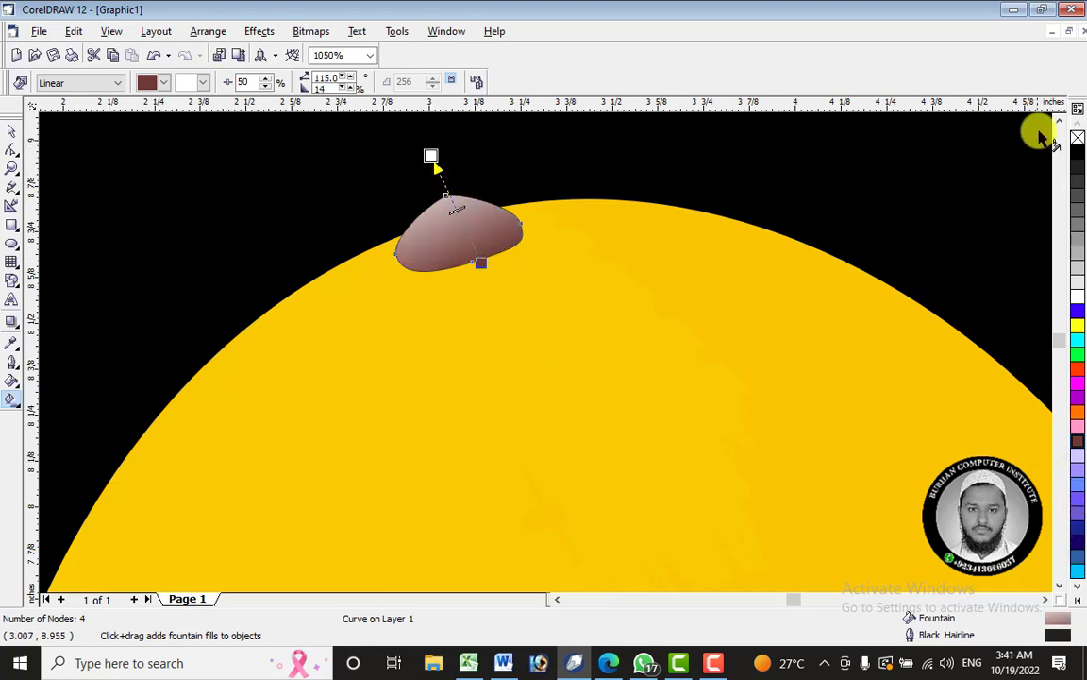
click(1077, 157)
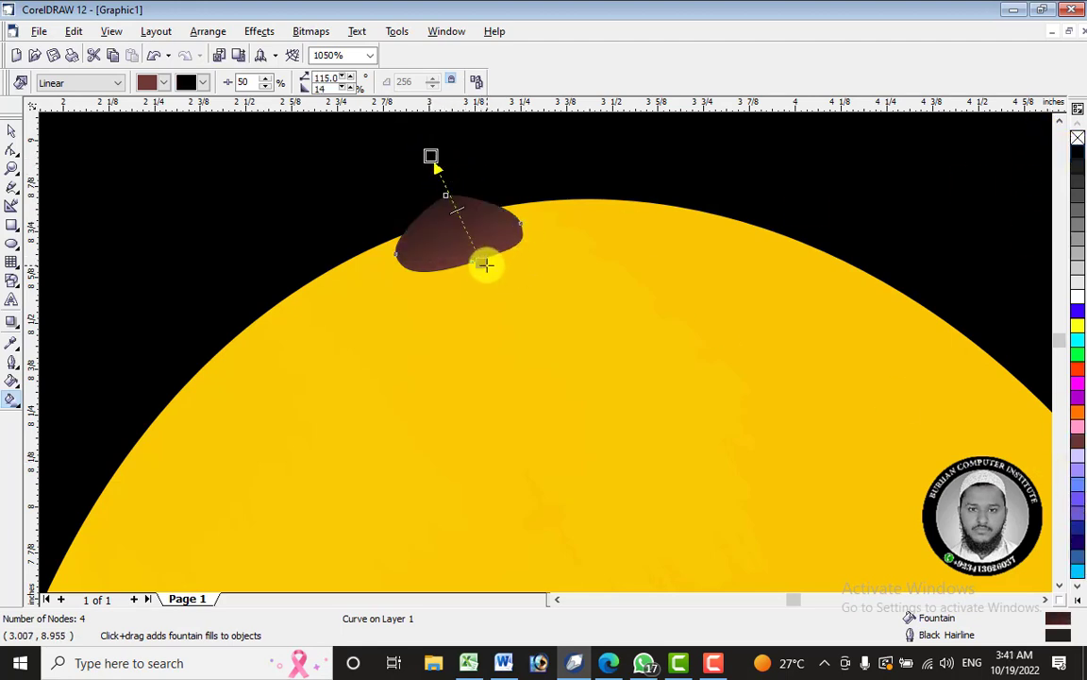
mouse_move(483, 262)
mouse_down()
mouse_move(468, 242)
mouse_move(473, 280)
mouse_move(468, 259)
mouse_up()
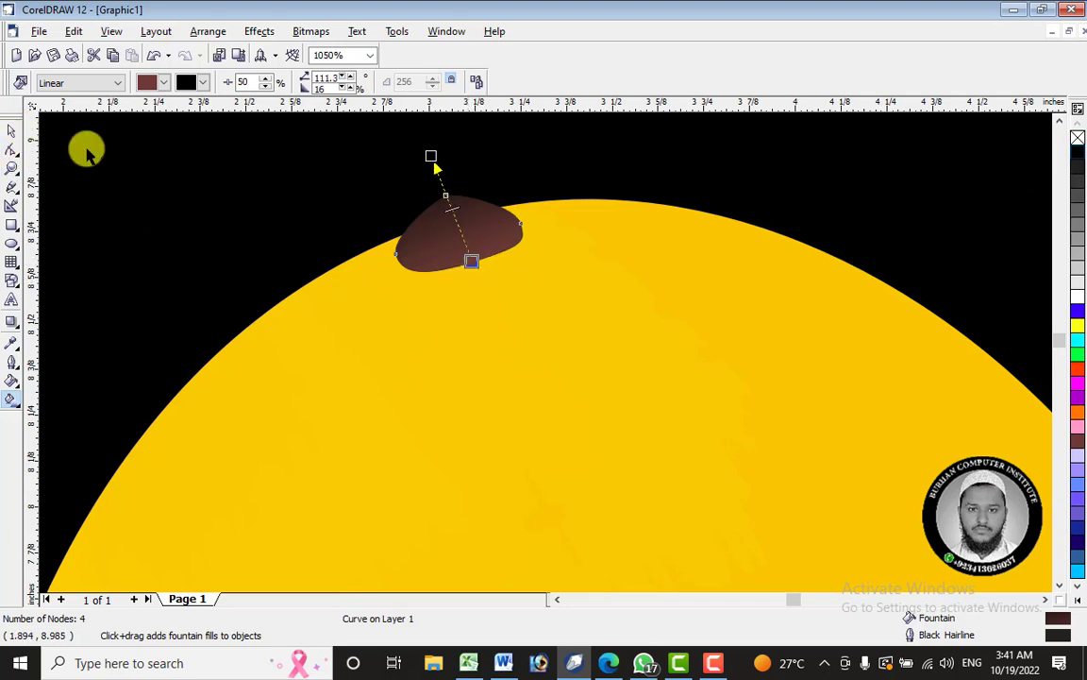
Move the curve back inside the yellow shape, centred at about (3.147, 8.651) inches, and add a drop shadow falling below it.
click(11, 131)
drag(429, 254, 502, 270)
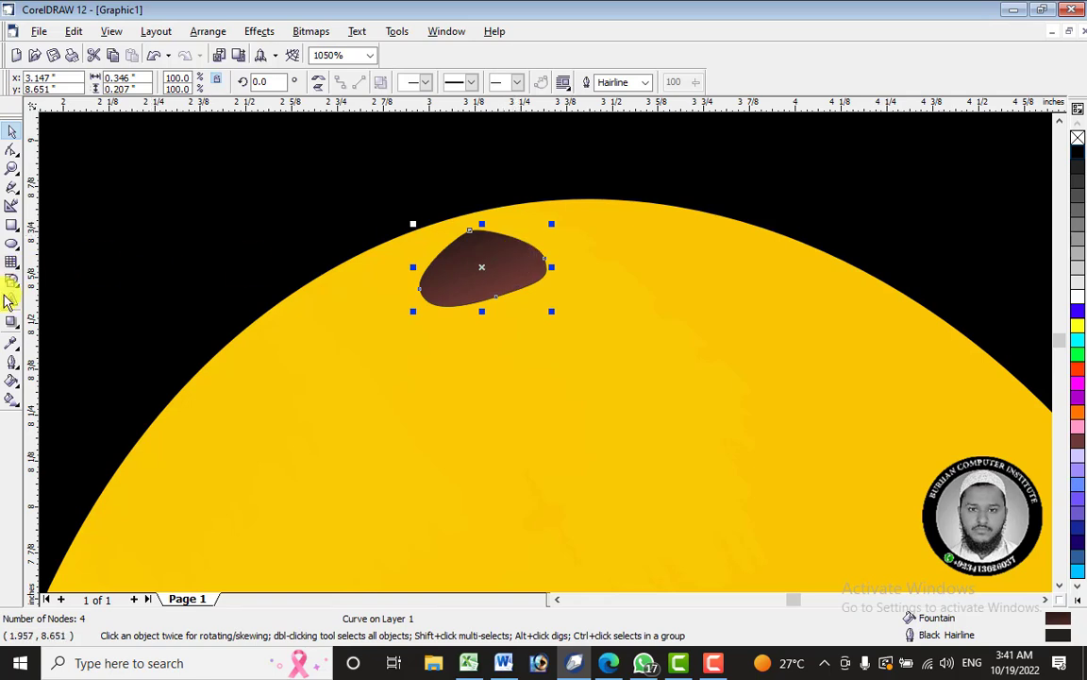
click(14, 323)
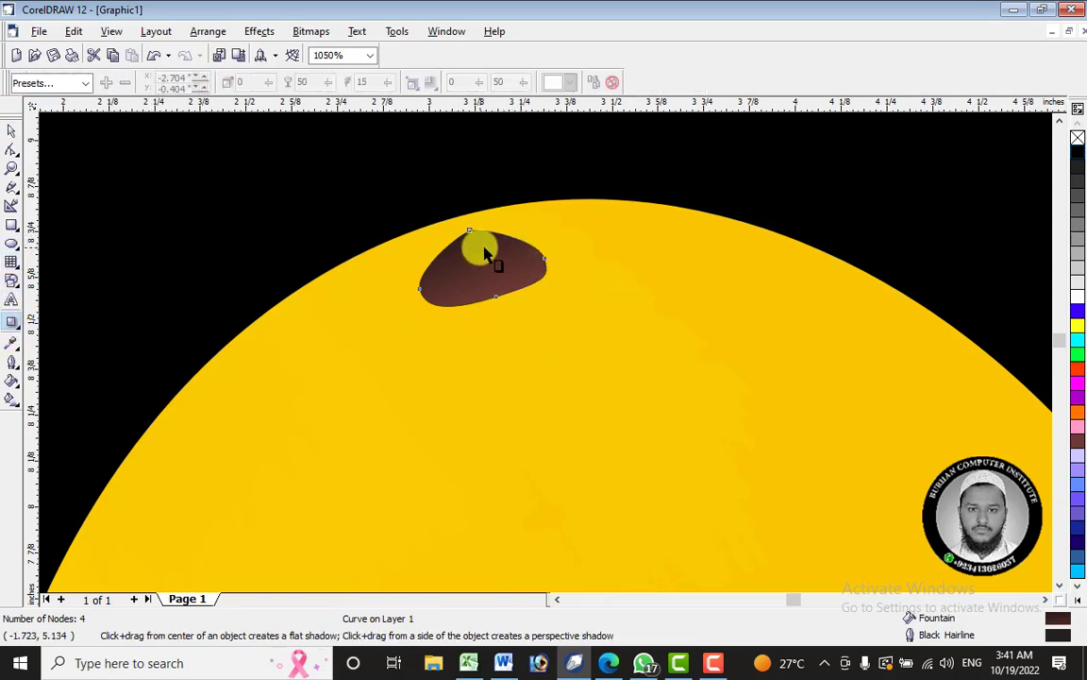
drag(483, 247, 490, 327)
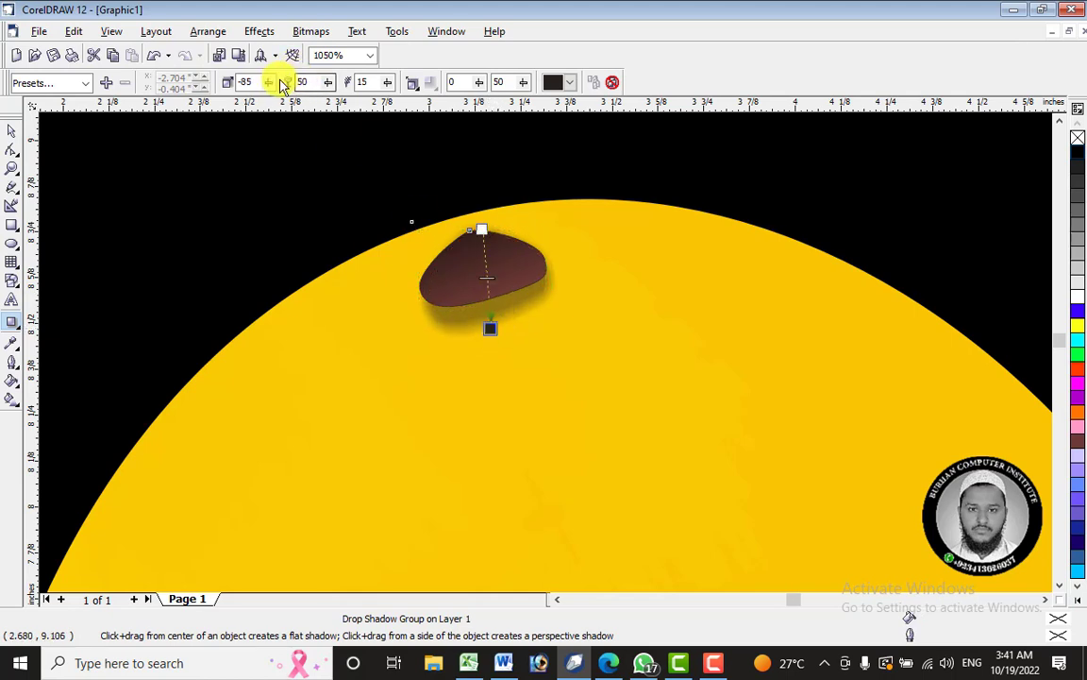
Try drop shadow opacities of 84, 98 and 100, and set the opacity to 49.
click(330, 85)
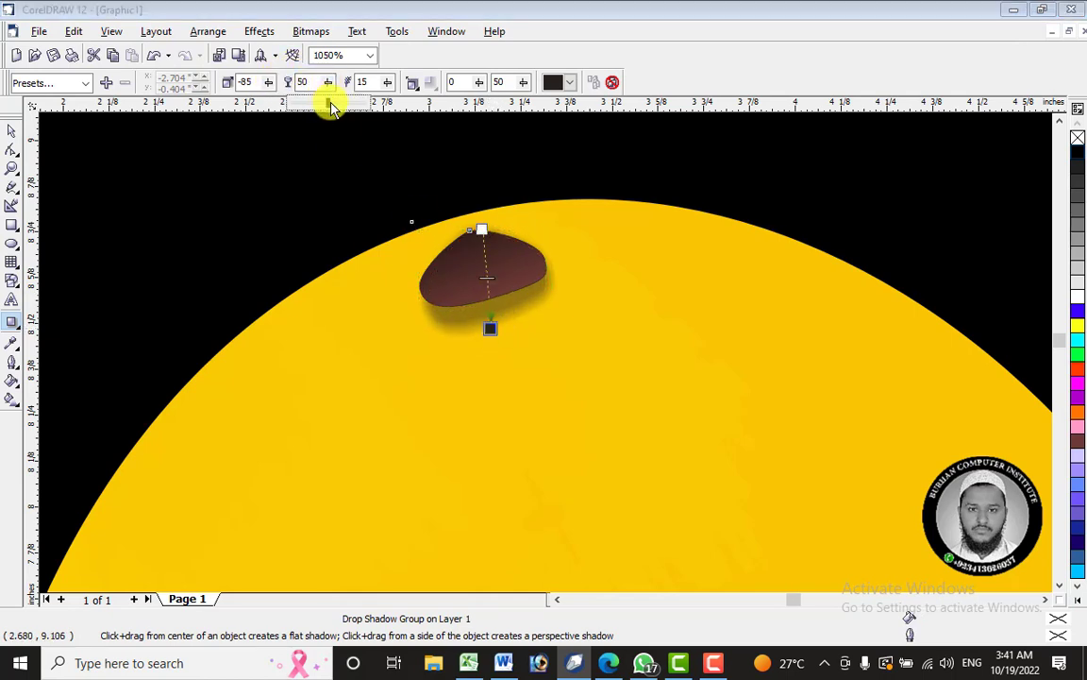
drag(355, 109, 355, 109)
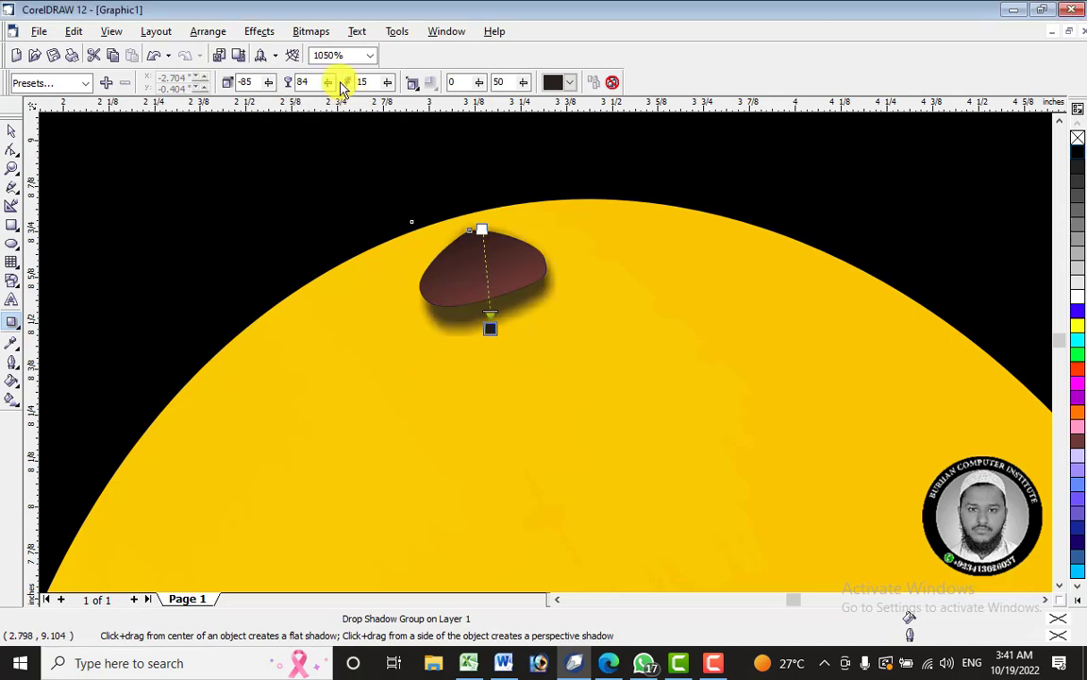
click(330, 86)
drag(333, 106, 340, 104)
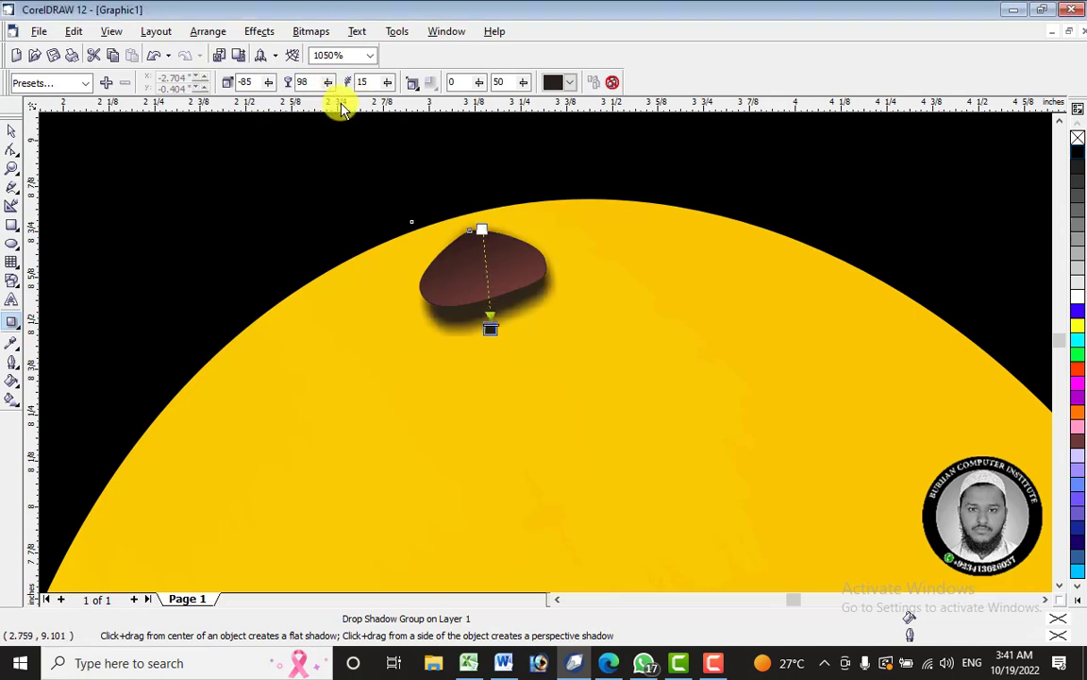
click(332, 85)
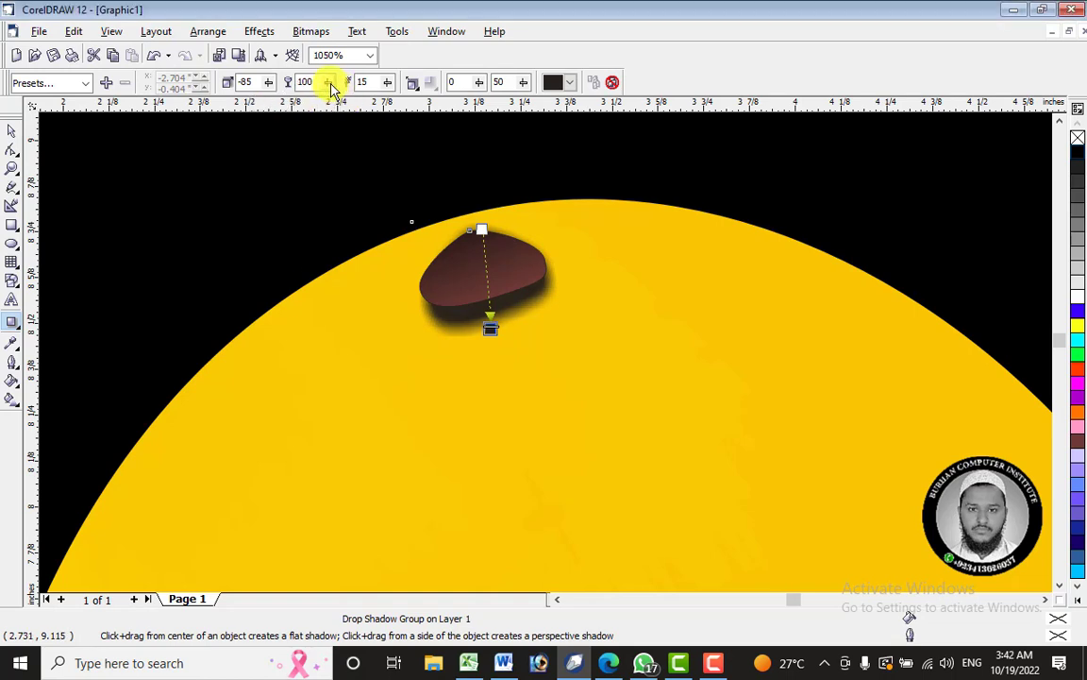
drag(330, 86, 290, 86)
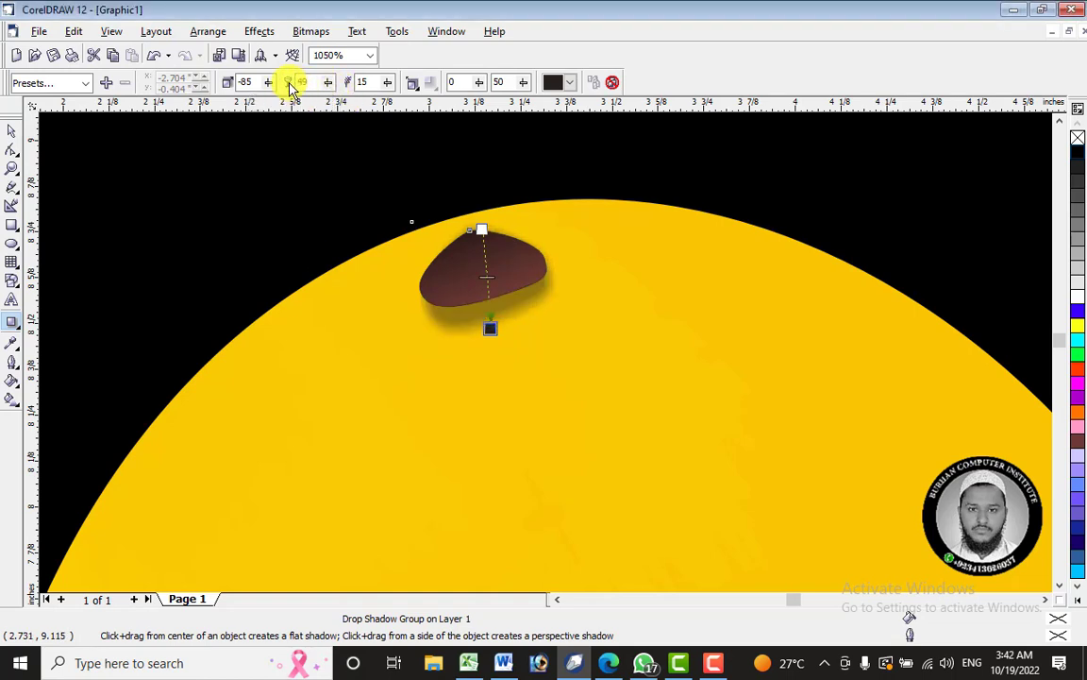
Try a drop shadow feathering of 0, and set the feathering to 51.
drag(387, 87, 389, 87)
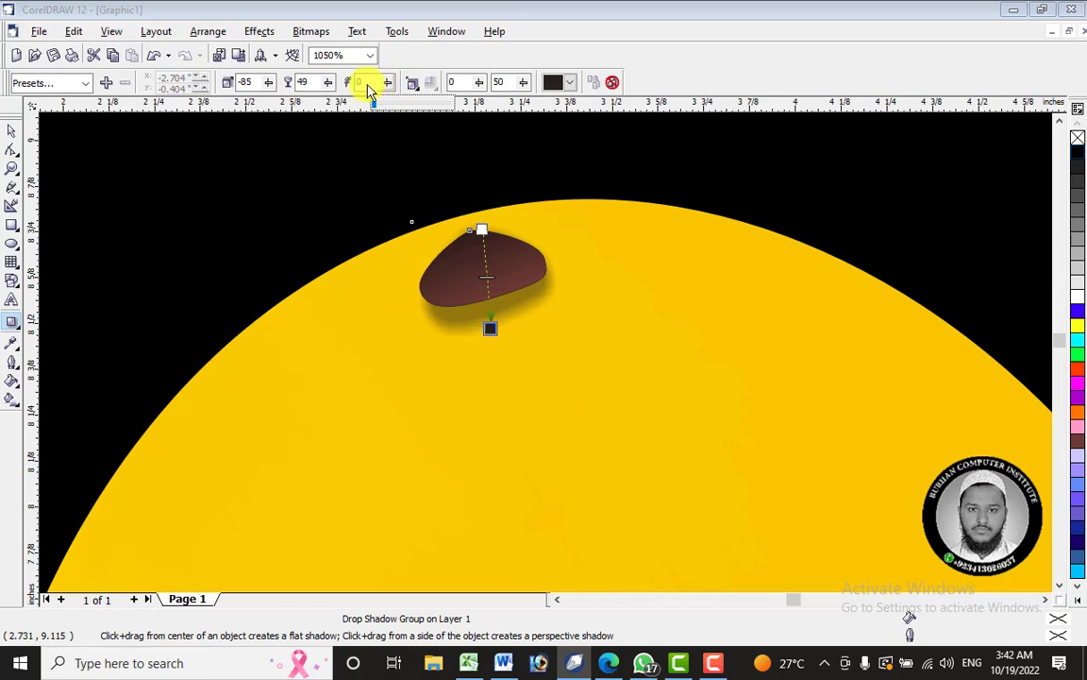
drag(371, 92, 336, 92)
drag(404, 85, 400, 86)
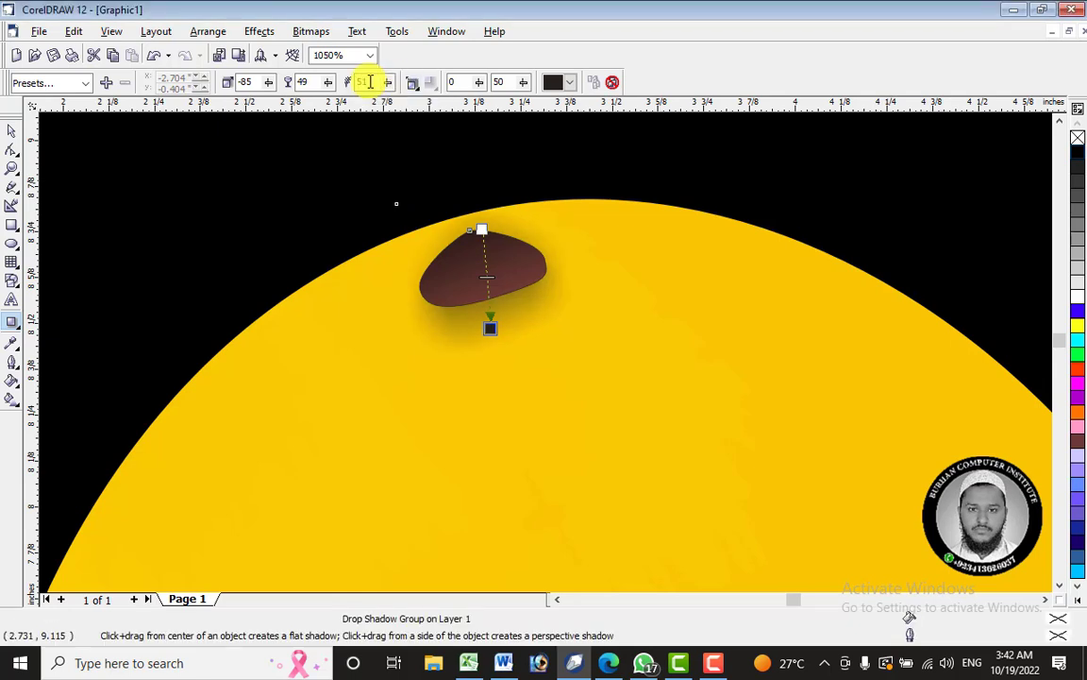
Set the drop shadow's opacity to 78 and its feathering to 68.
drag(324, 83, 343, 85)
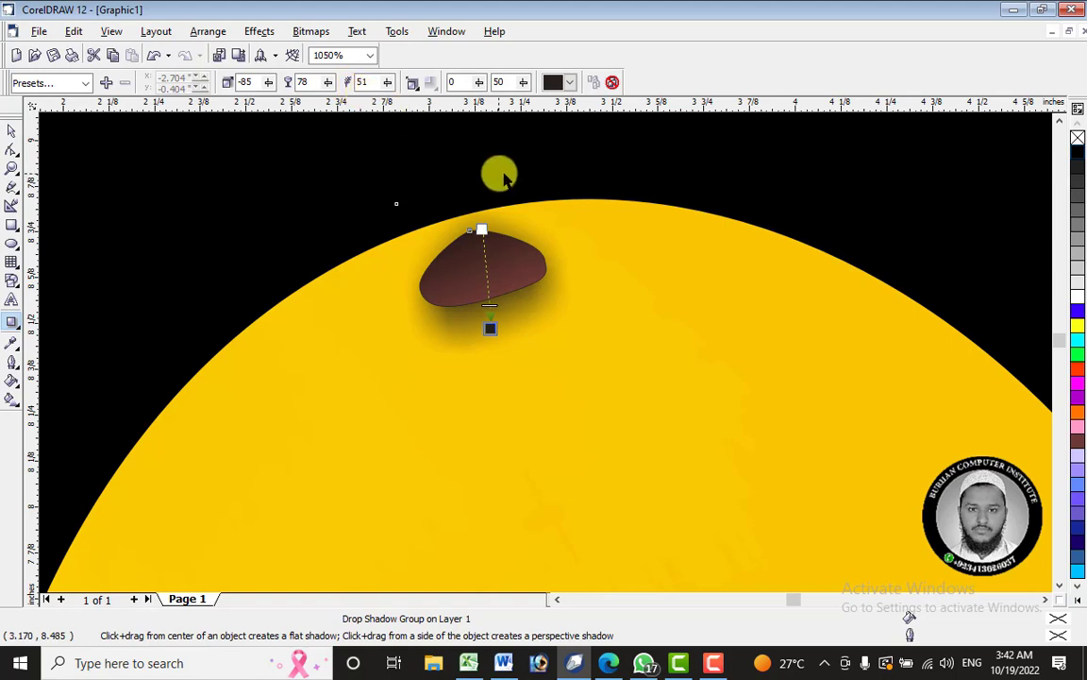
click(389, 84)
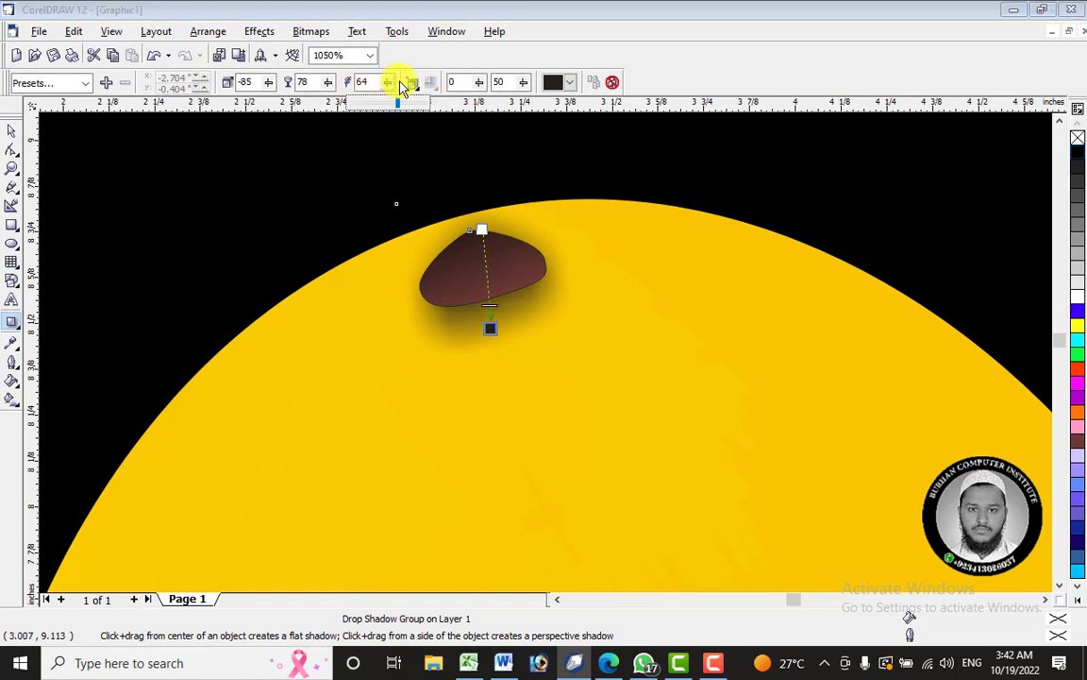
click(401, 85)
click(390, 84)
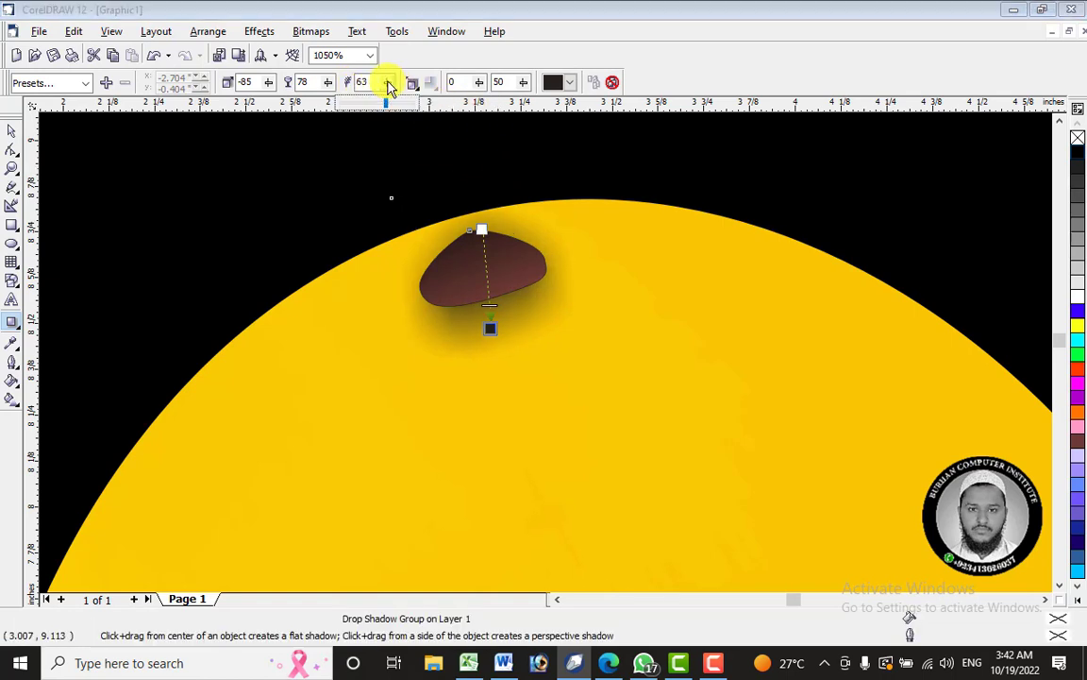
drag(394, 85, 382, 85)
Break the brown spot's drop shadow group apart so the shadow becomes a separate object.
click(8, 132)
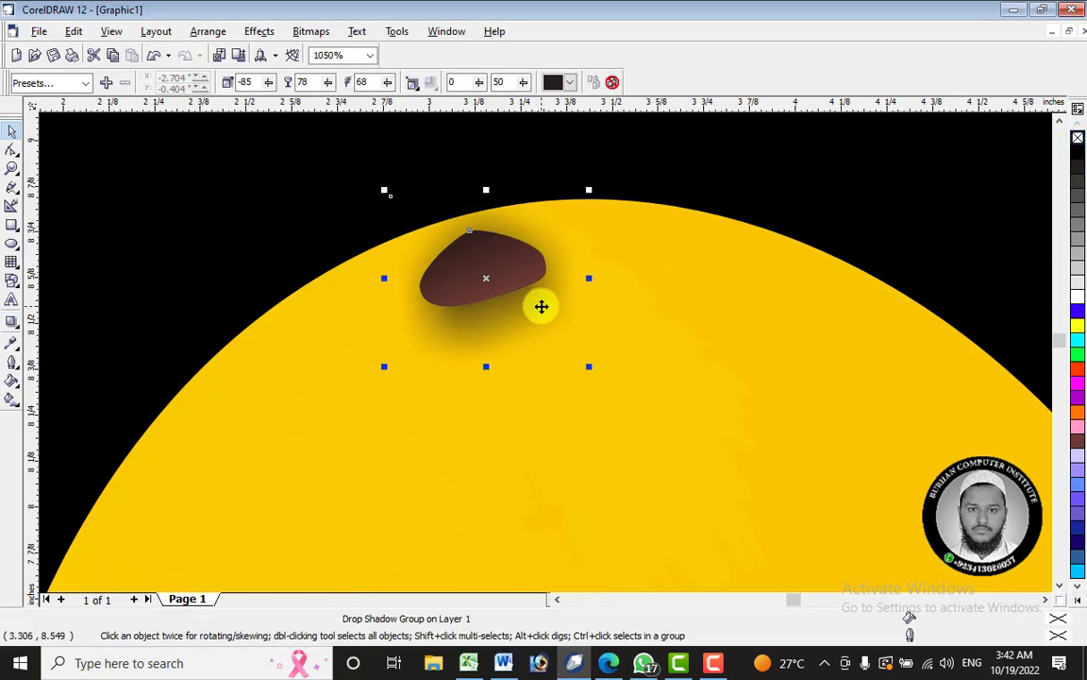
click(653, 316)
click(517, 318)
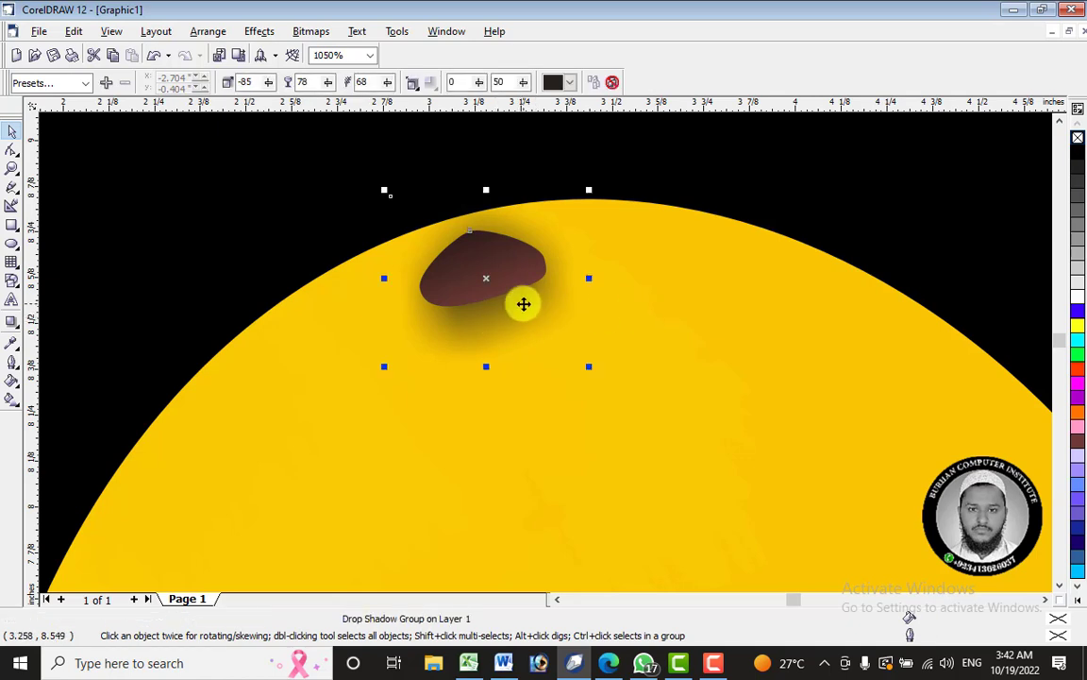
right_click(524, 303)
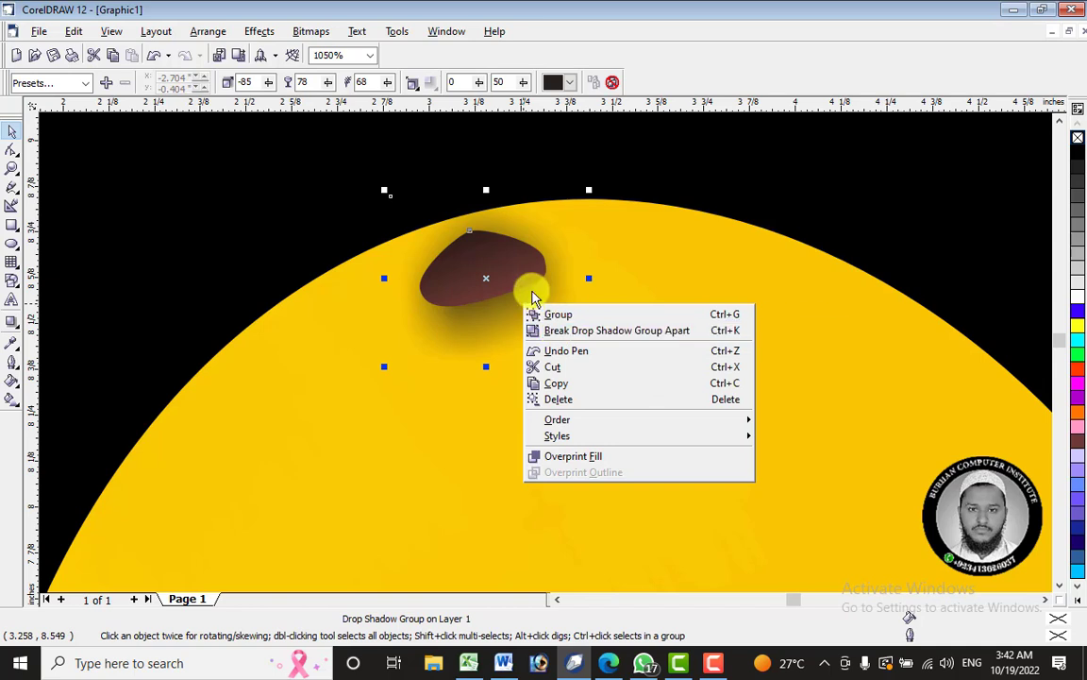
click(515, 259)
click(674, 283)
click(453, 272)
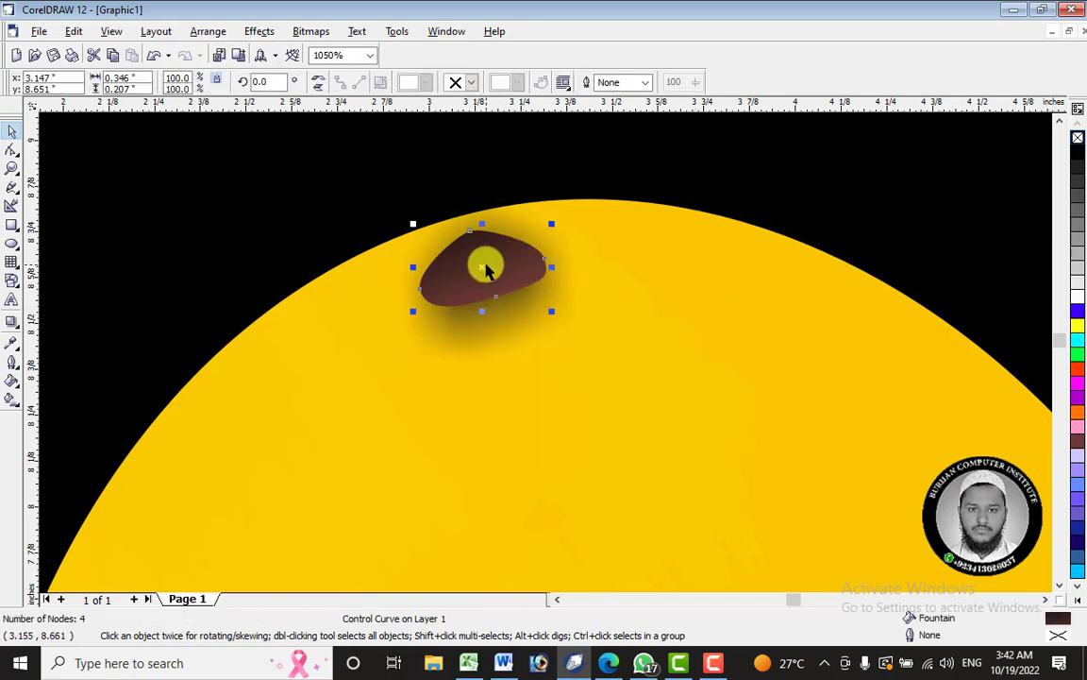
right_click(484, 265)
click(826, 320)
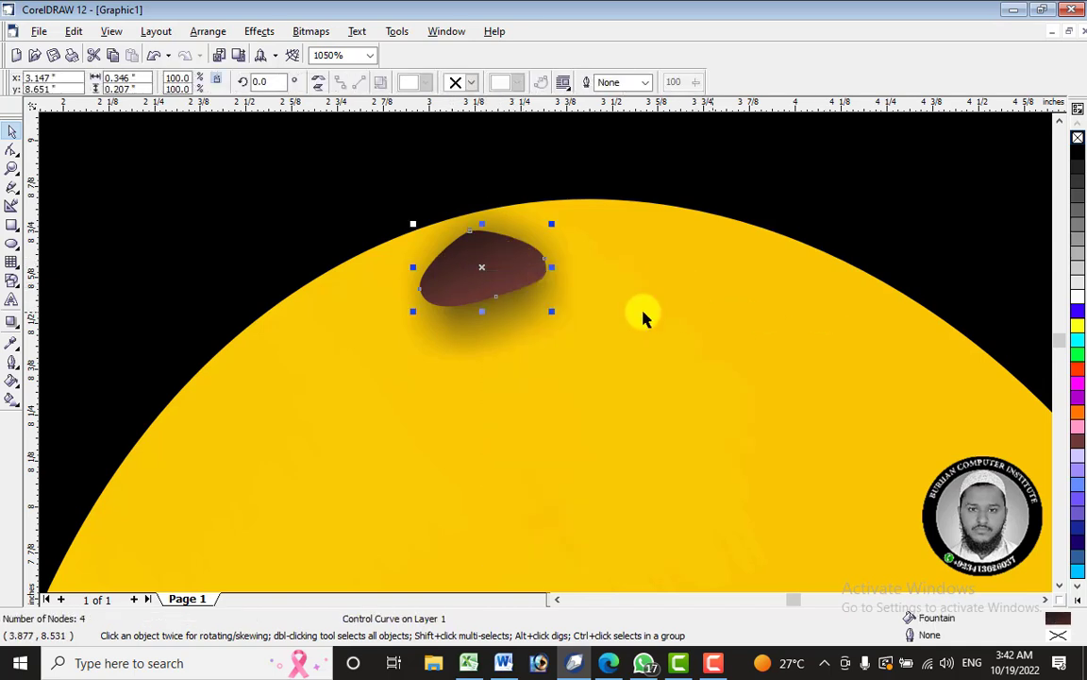
click(636, 325)
click(524, 311)
right_click(524, 310)
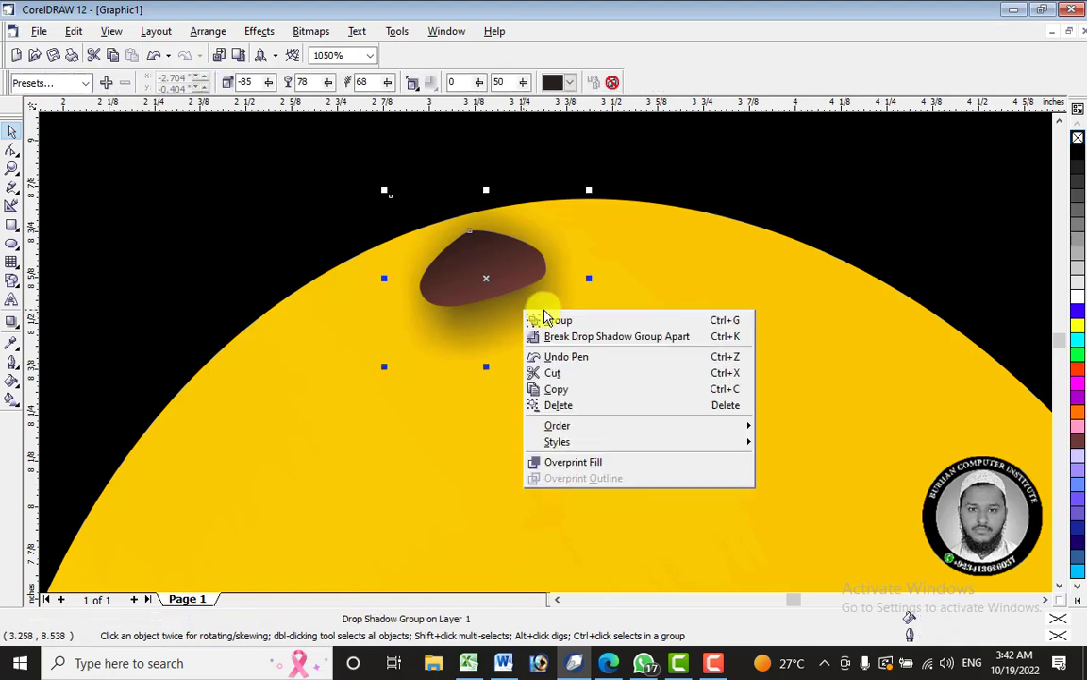
click(551, 337)
Try moving the spot and its shadow together further down the yellow shape, centred at about (3.27, 8.415) inches, and undo the move.
drag(525, 305, 569, 381)
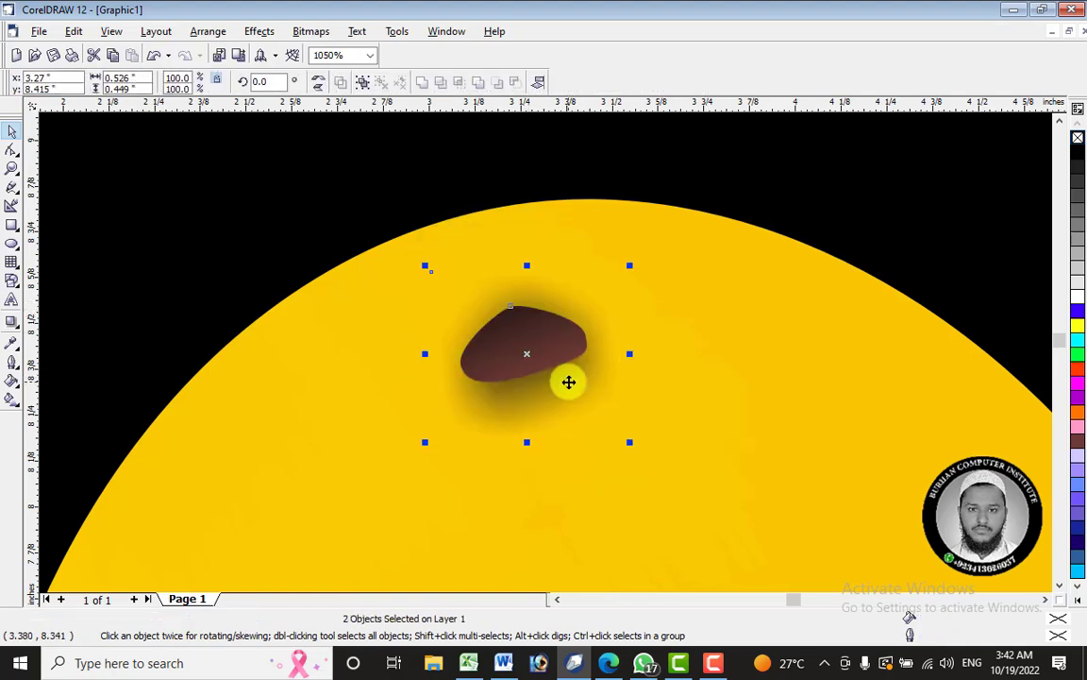
key(ctrl+z)
click(634, 313)
click(529, 325)
right_click(517, 309)
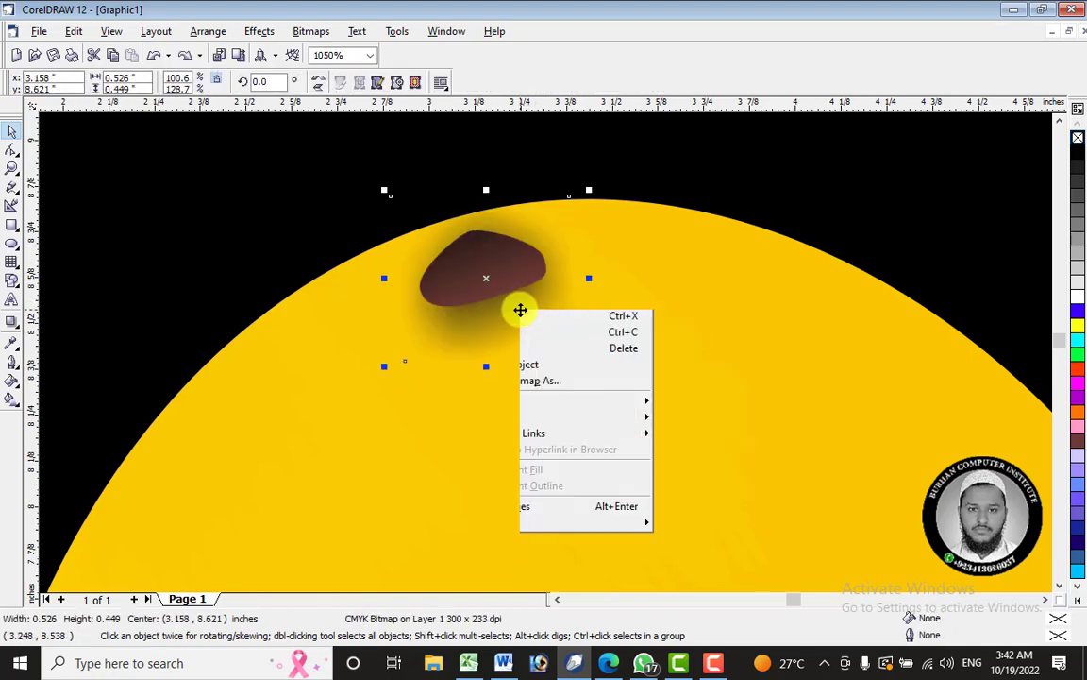
click(855, 308)
click(502, 333)
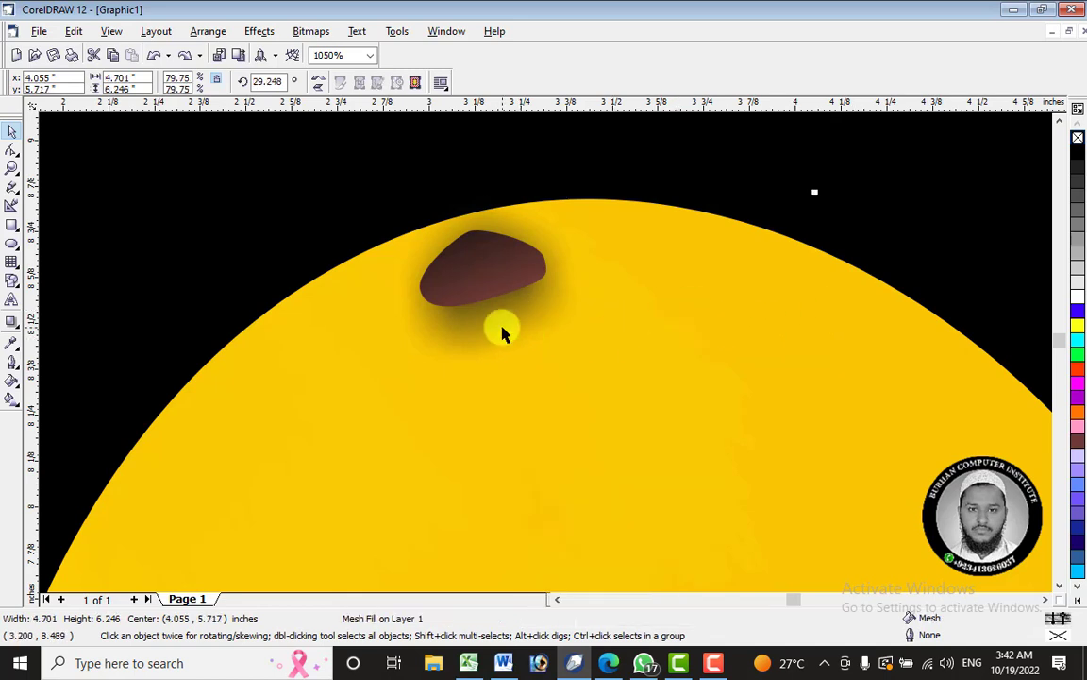
Move the detached shadow bitmap below the spot and stretch it sideways to about 1.714 inches wide.
click(537, 319)
drag(537, 319, 442, 354)
drag(536, 330, 821, 320)
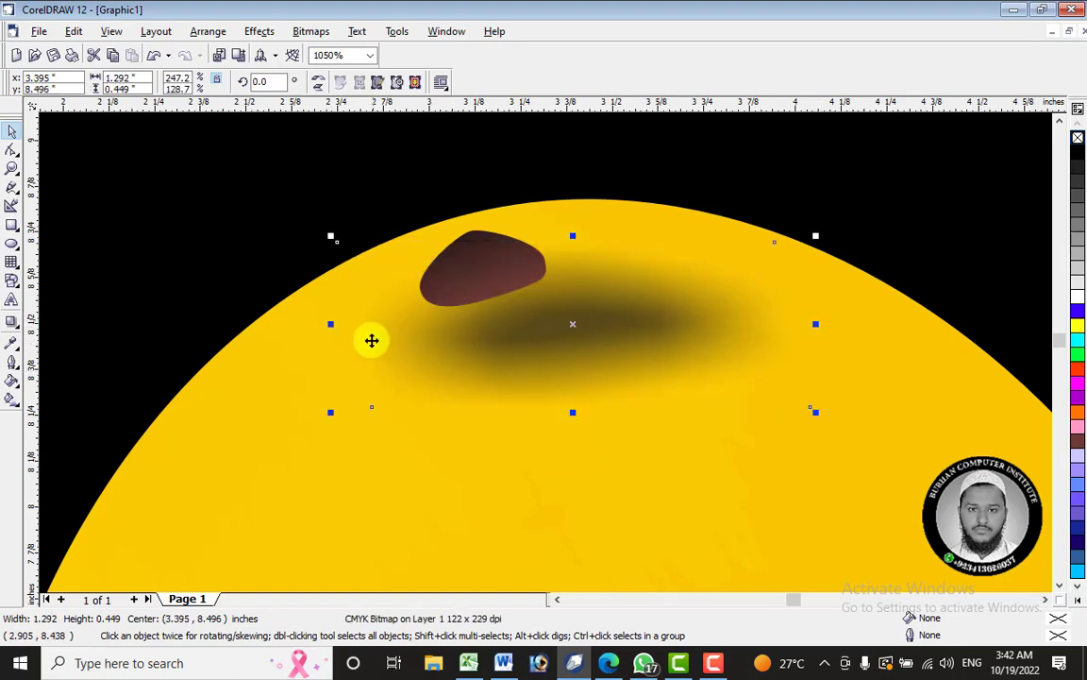
drag(330, 323, 175, 338)
Shift the detached shadow to the right and stretch its height to about 0.807 inches.
drag(541, 350, 588, 309)
drag(544, 371, 552, 469)
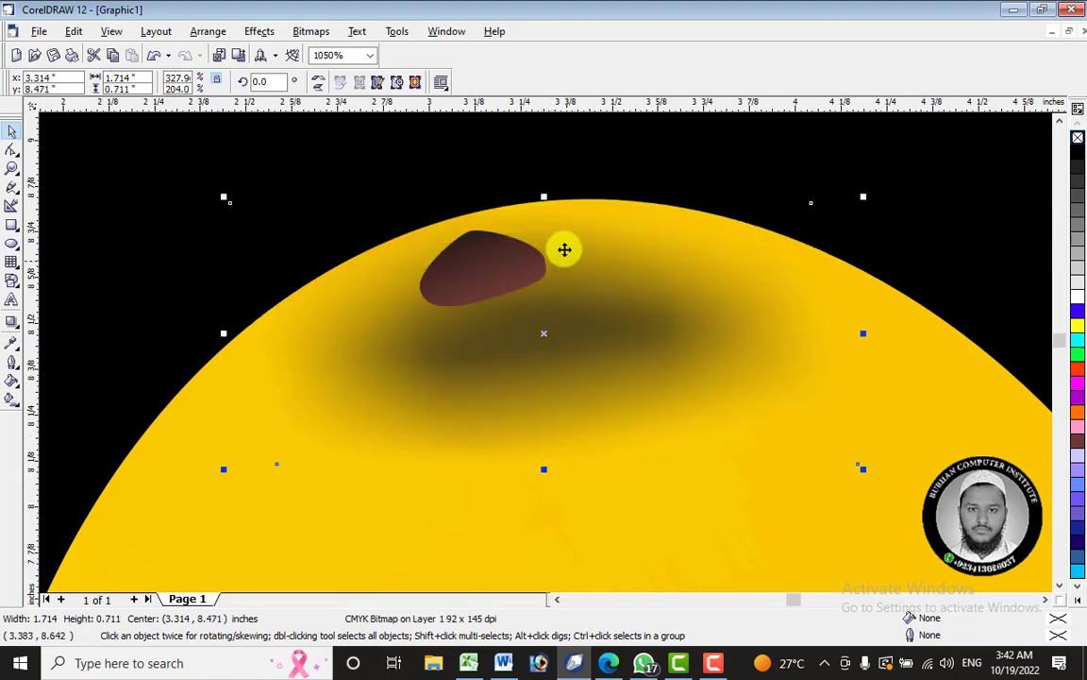
drag(543, 196, 536, 160)
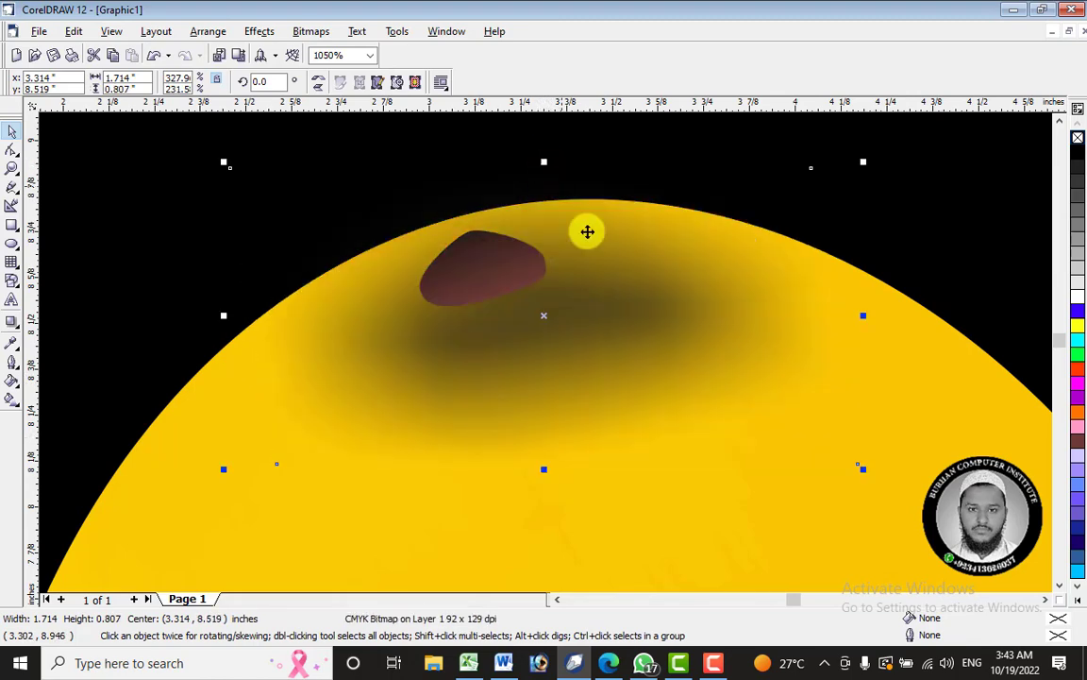
Scale the detached shadow down to about 1.536 by 0.723 inches and move it behind the spot, centred at about (3.219, 8.575) inches.
drag(637, 345, 632, 320)
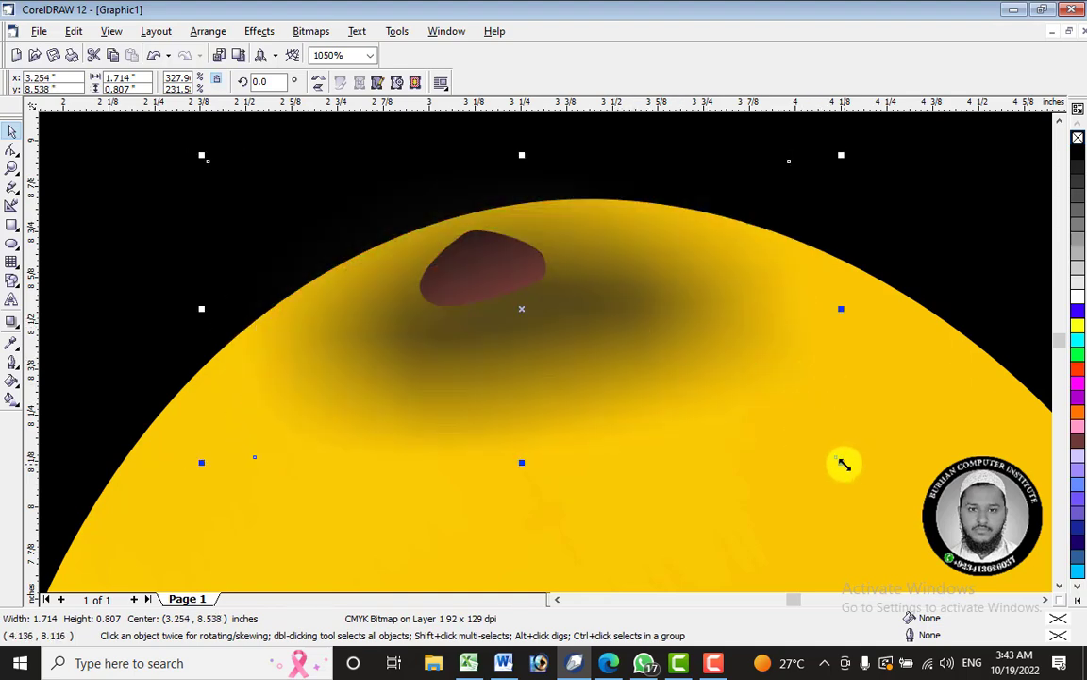
drag(843, 464, 776, 434)
mouse_move(590, 298)
mouse_down()
mouse_move(619, 304)
mouse_move(600, 299)
mouse_up()
Redirect the spot's linear fountain fill to run from brown at its upper edge to black at its lower edge.
click(503, 265)
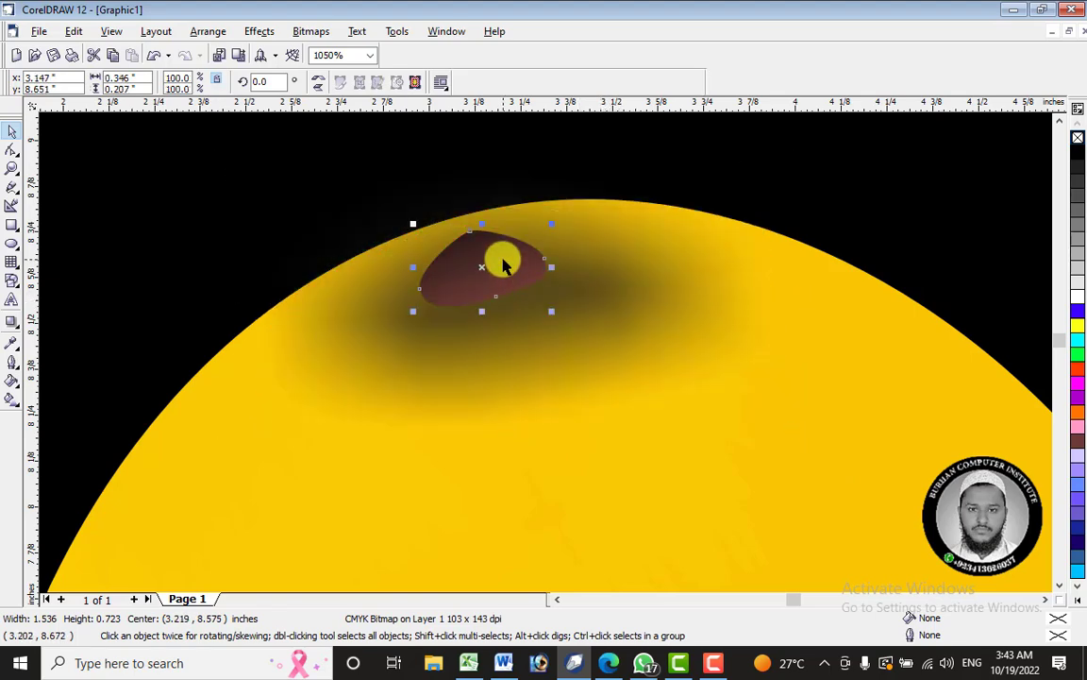
click(16, 399)
mouse_move(472, 236)
mouse_down()
mouse_move(507, 308)
mouse_move(505, 334)
mouse_move(522, 297)
mouse_up()
mouse_move(519, 177)
mouse_down()
mouse_move(449, 188)
mouse_move(504, 335)
mouse_up()
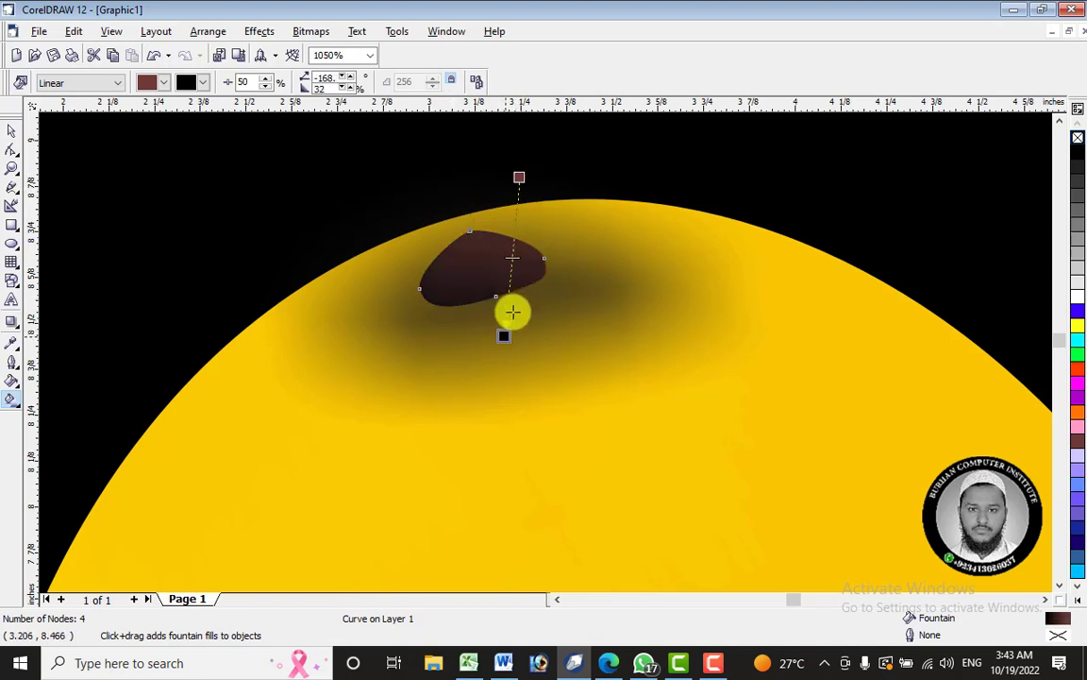
mouse_move(518, 173)
mouse_down()
mouse_move(454, 160)
mouse_move(469, 221)
mouse_move(468, 212)
mouse_up()
drag(504, 336, 493, 309)
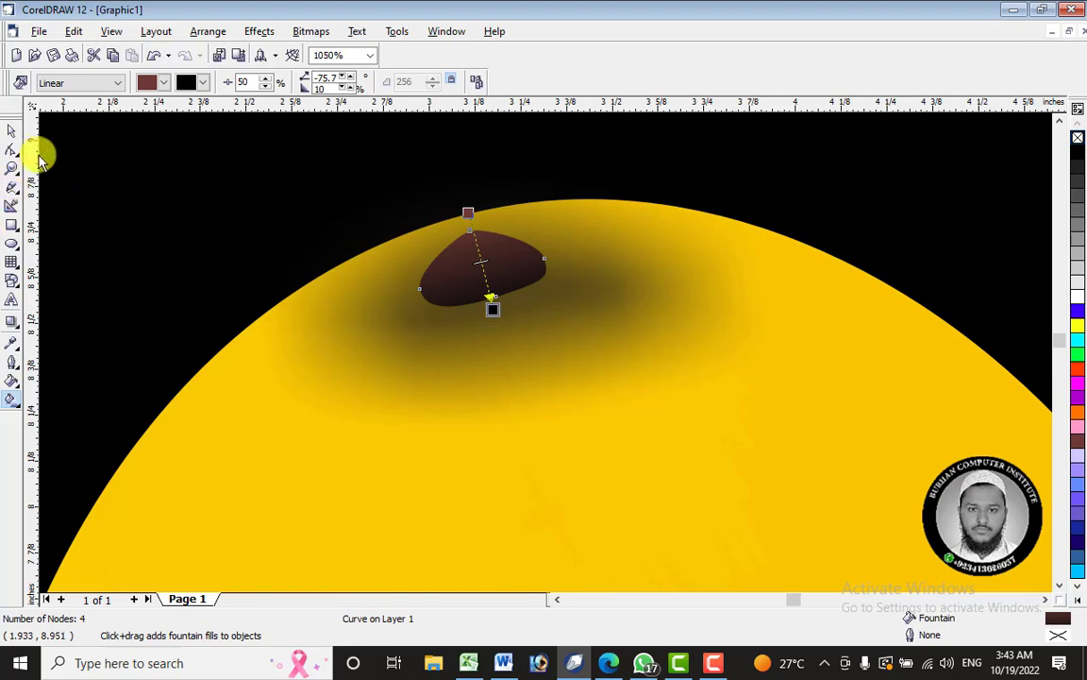
click(10, 132)
Deselect everything and examine the spot and its shadow on the whole yellow shape and close up.
scroll(602, 174, down, 8)
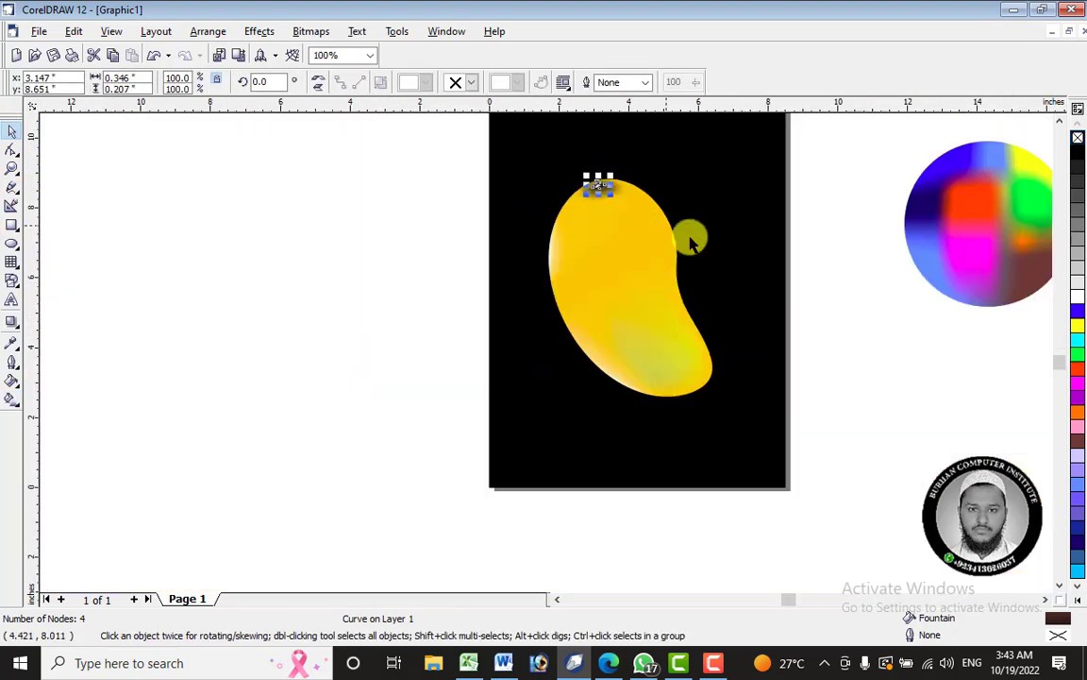
click(755, 236)
click(879, 170)
scroll(613, 151, up, 4)
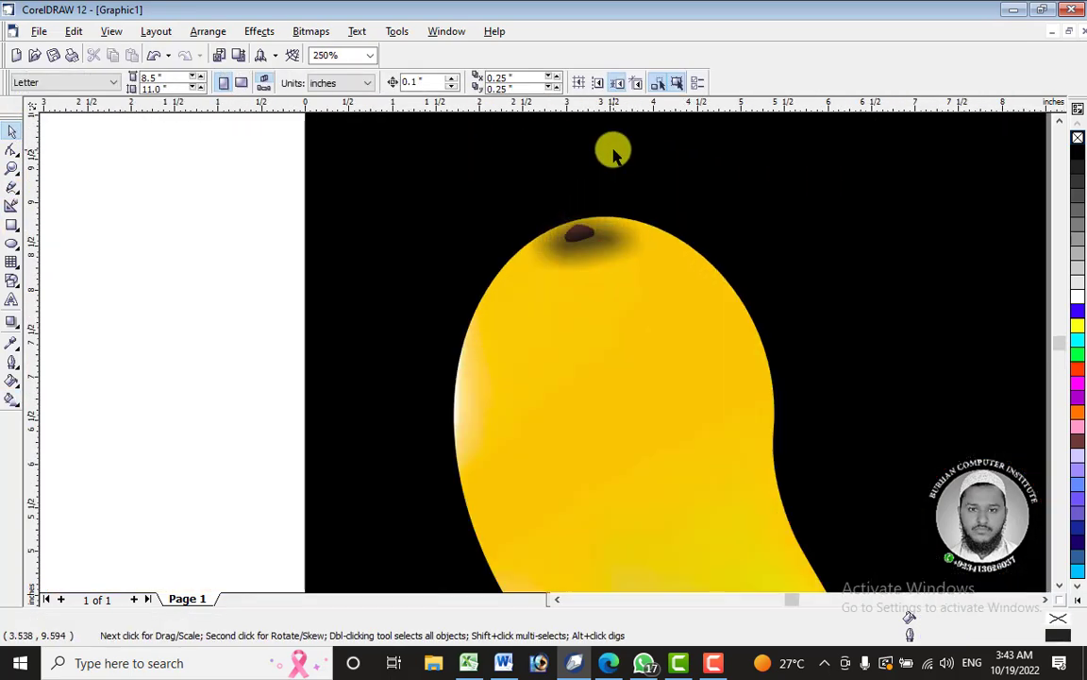
scroll(613, 151, up, 3)
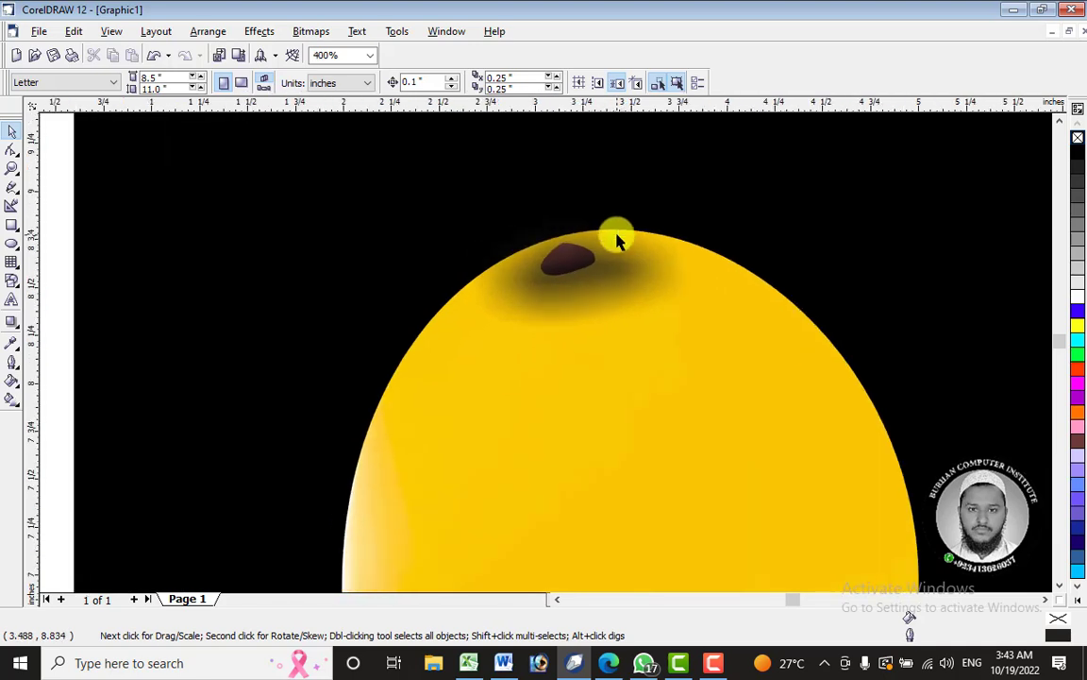
Undo the spot's recent fountain fill changes and the detached shadow's latest moves and resizes.
click(632, 323)
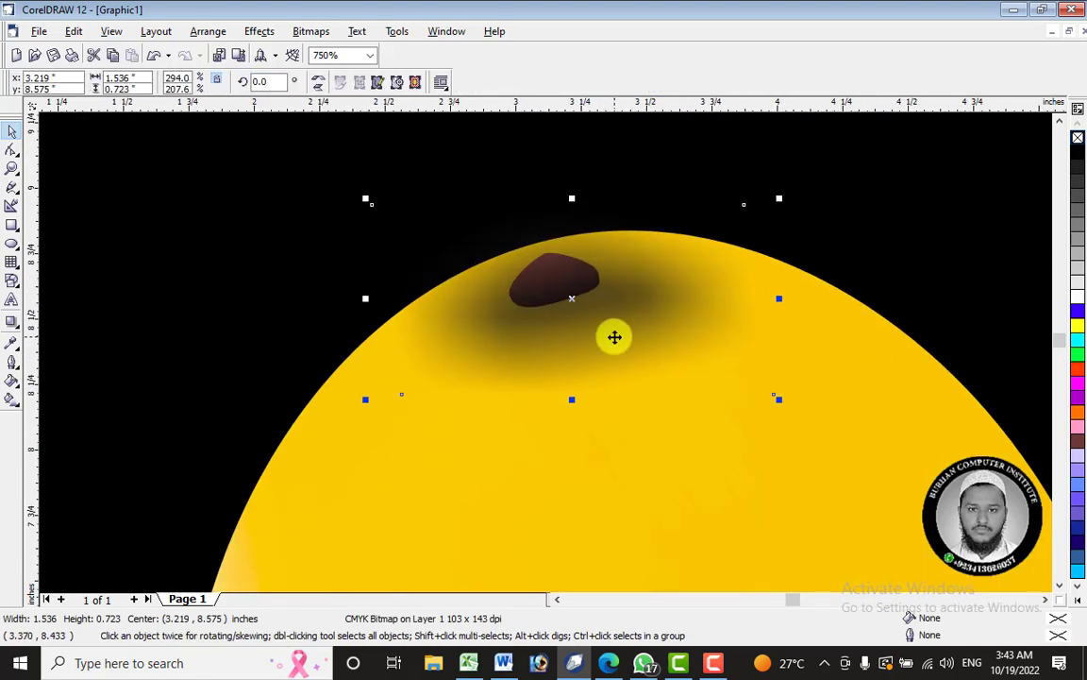
key(Tab)
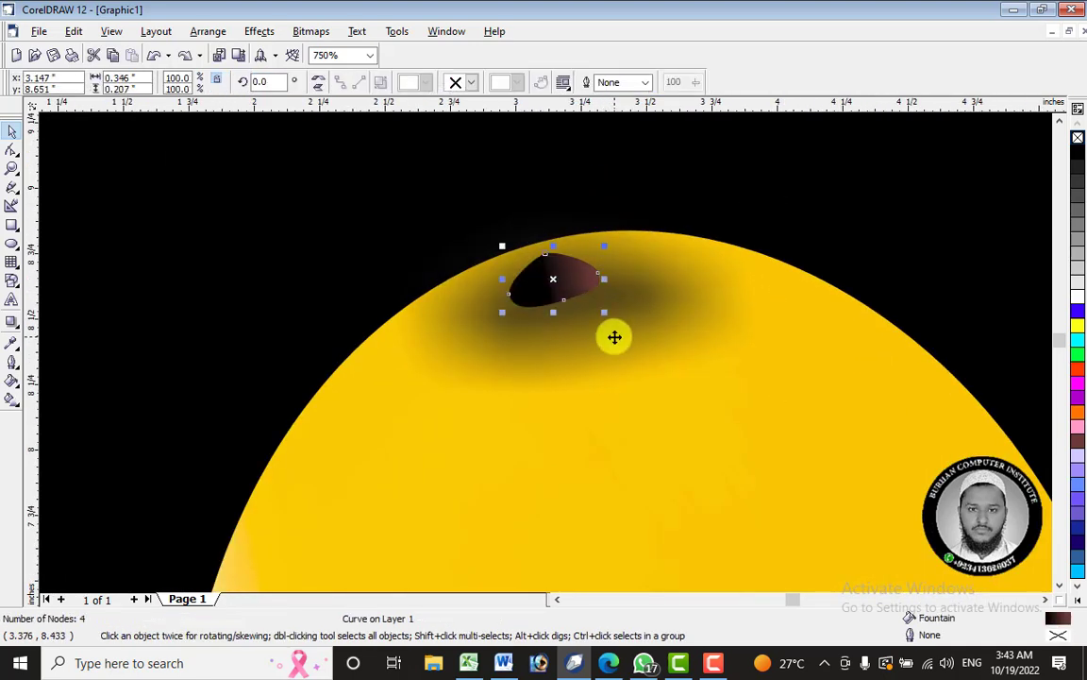
click(614, 337)
key(ctrl+z)
key(ctrl+z)
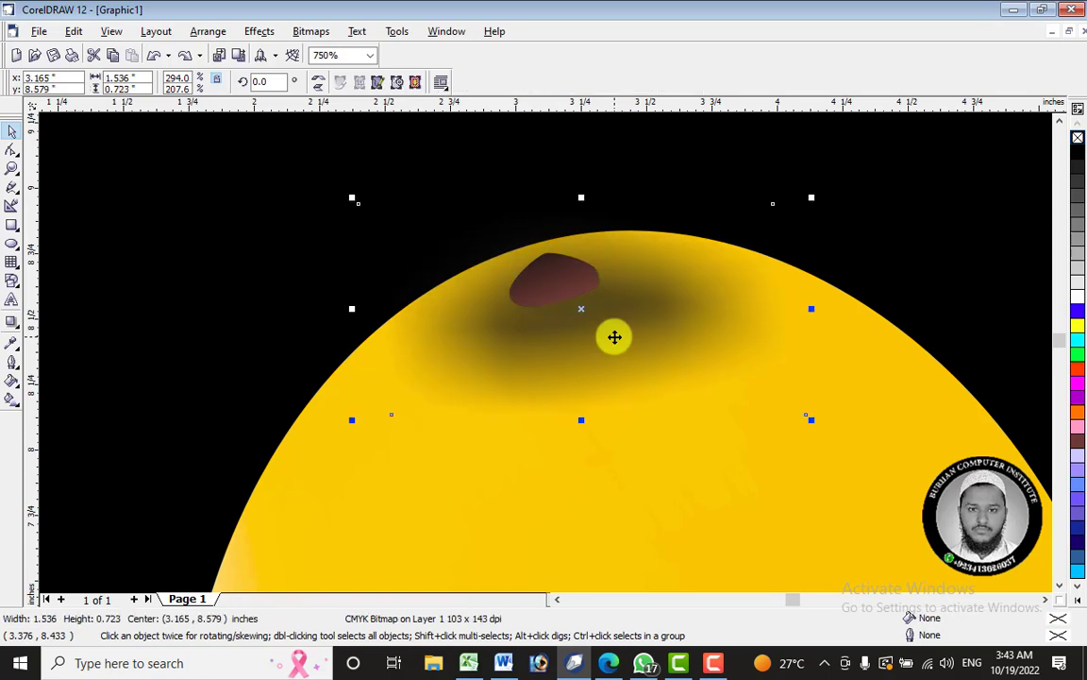
key(ctrl+z)
key(ctrl+z)
key(ctrl+z)
key(ctrl+z)
key(ctrl+z)
key(ctrl+z)
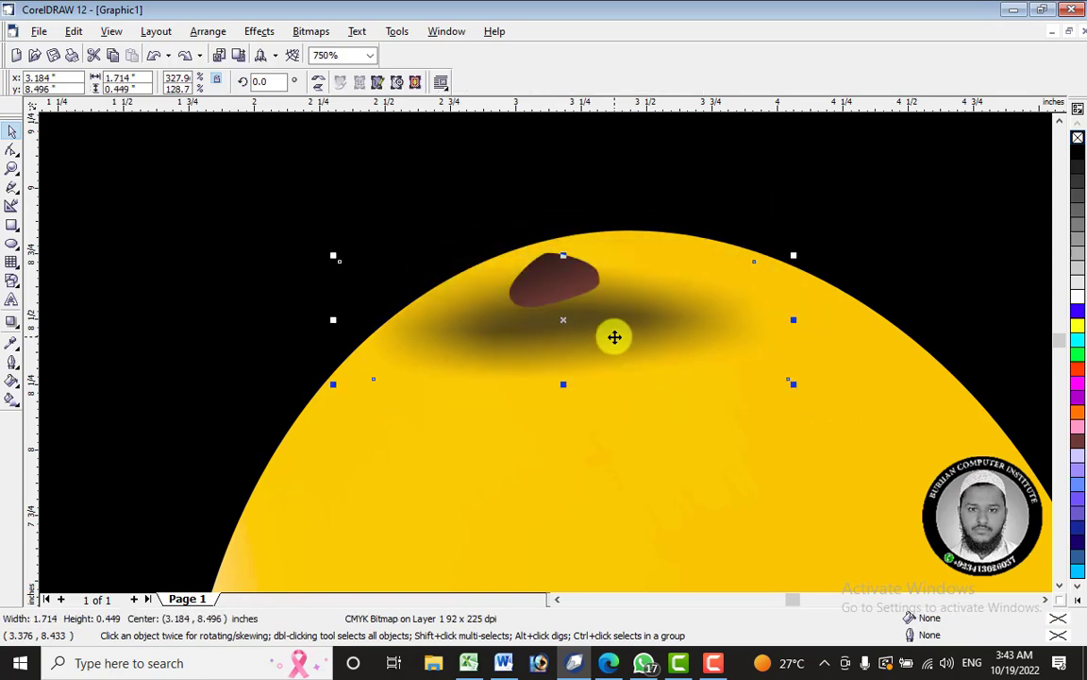
Delete the detached shadow bitmap and give the brown spot a new drop shadow falling below it.
right_click(650, 328)
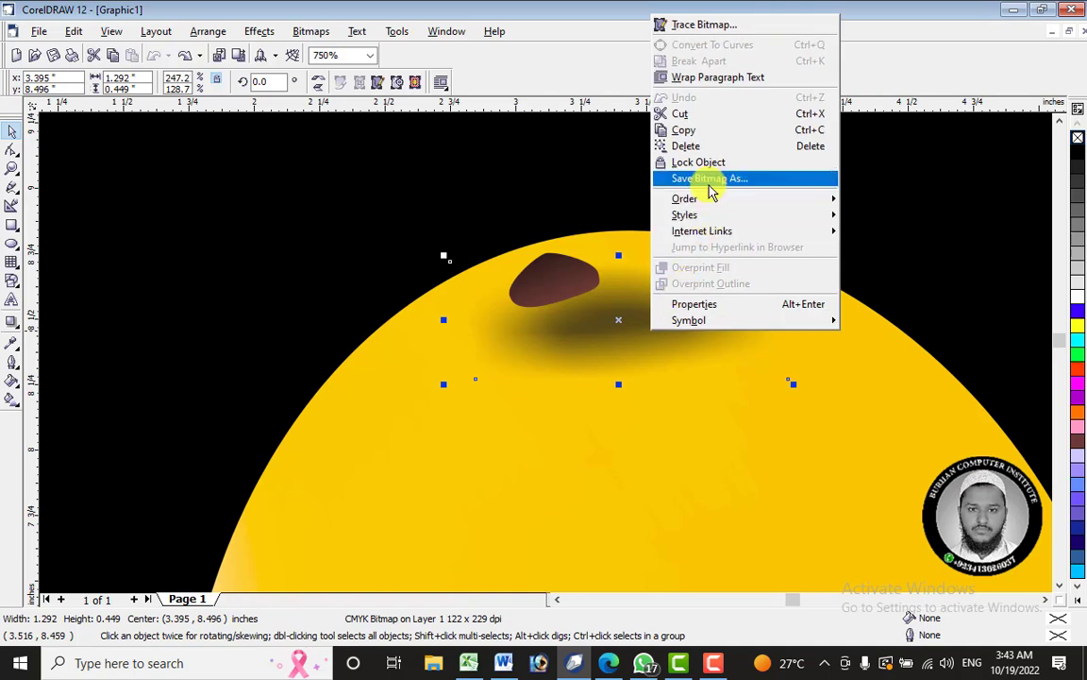
click(714, 151)
click(12, 326)
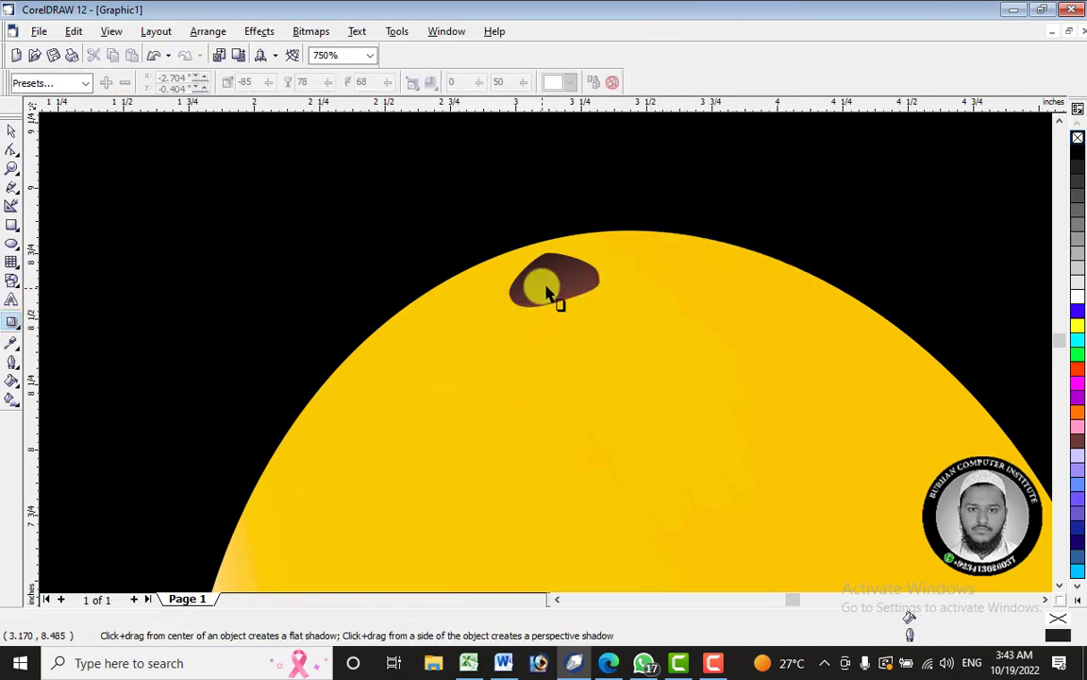
click(552, 292)
drag(567, 269, 570, 348)
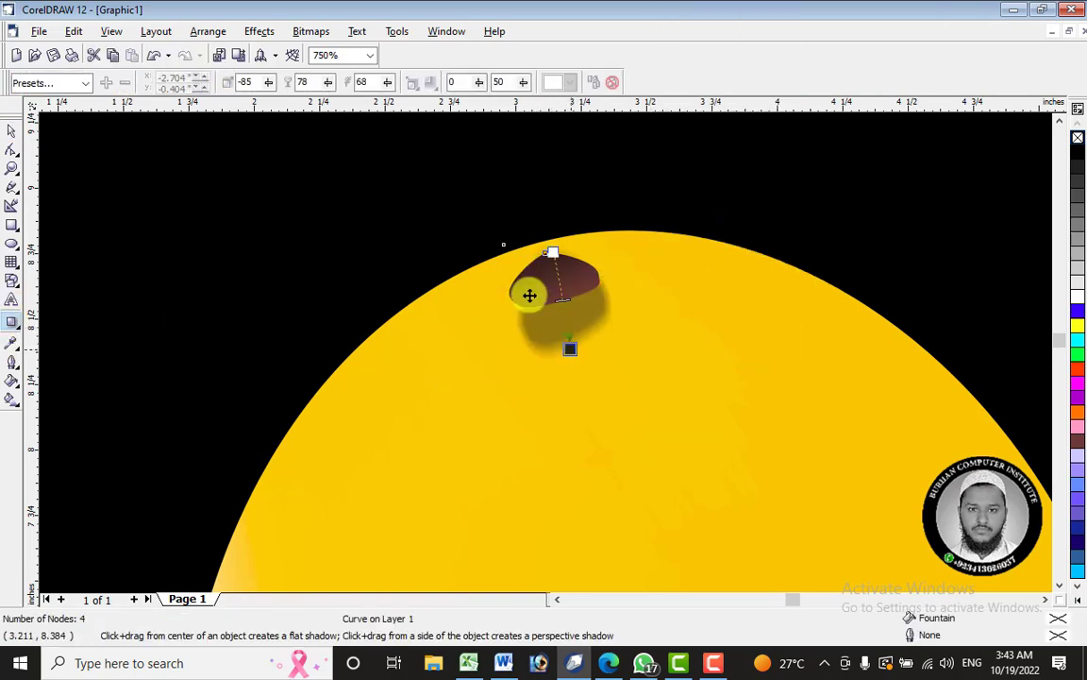
Try a light green for the new drop shadow, and set the shadow colour to the darker green.
click(557, 83)
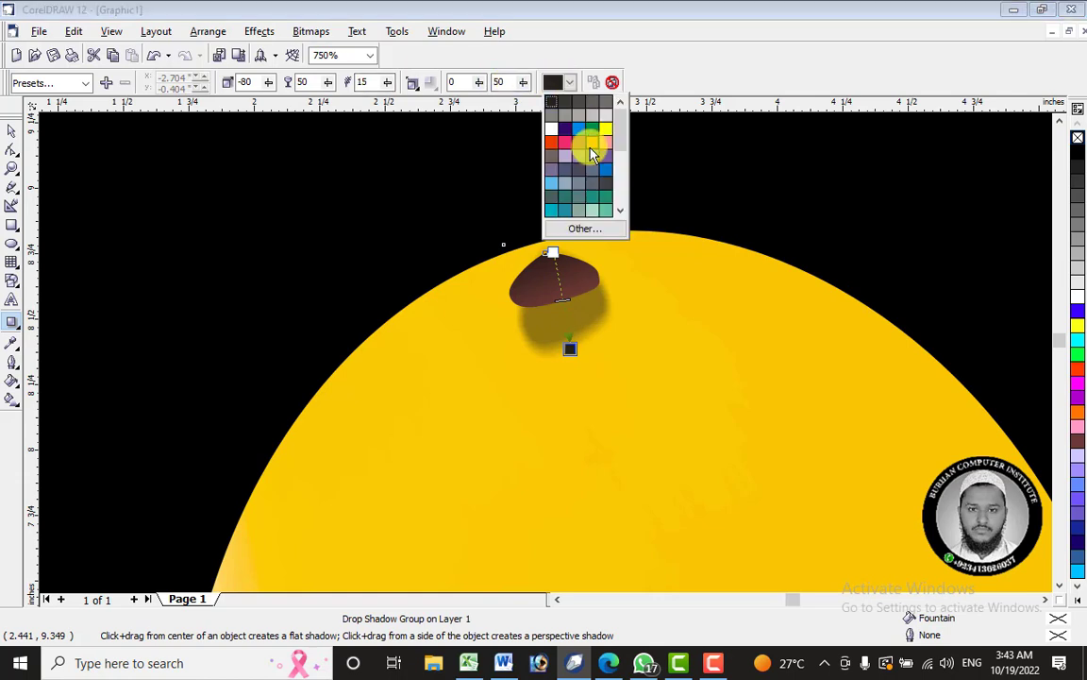
click(591, 132)
click(576, 84)
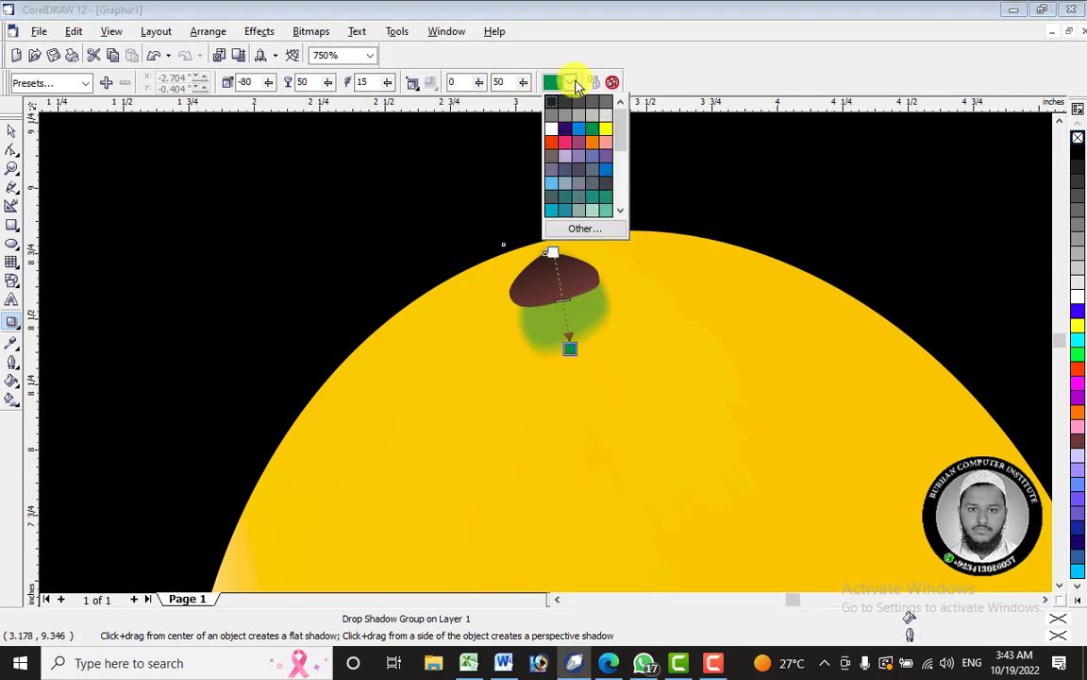
click(620, 212)
click(605, 210)
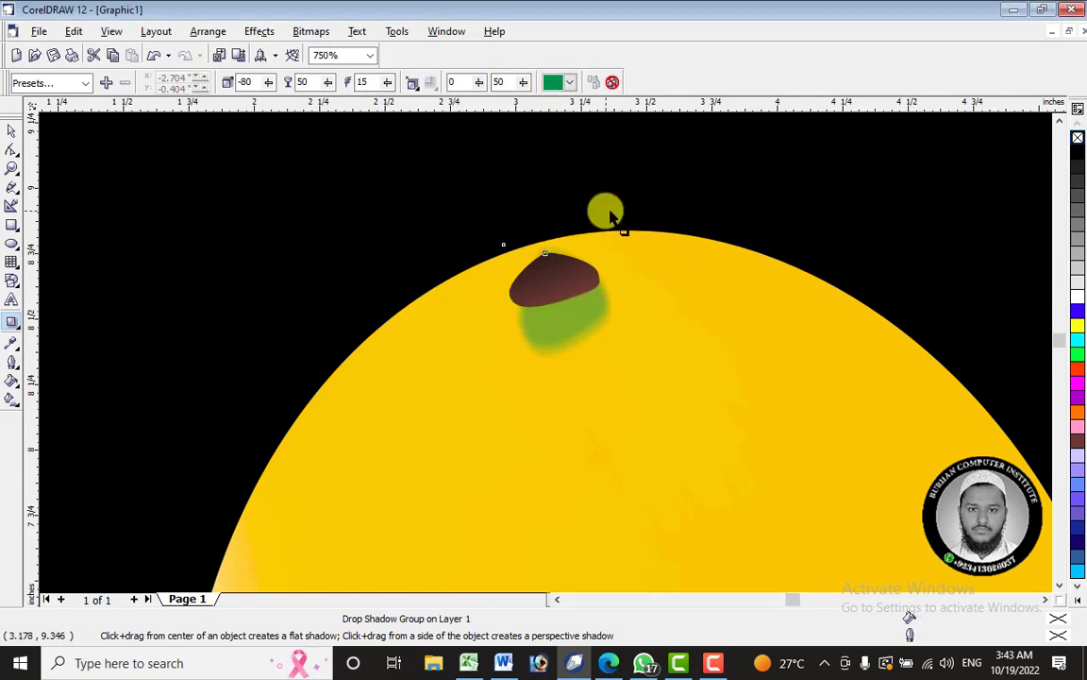
click(574, 83)
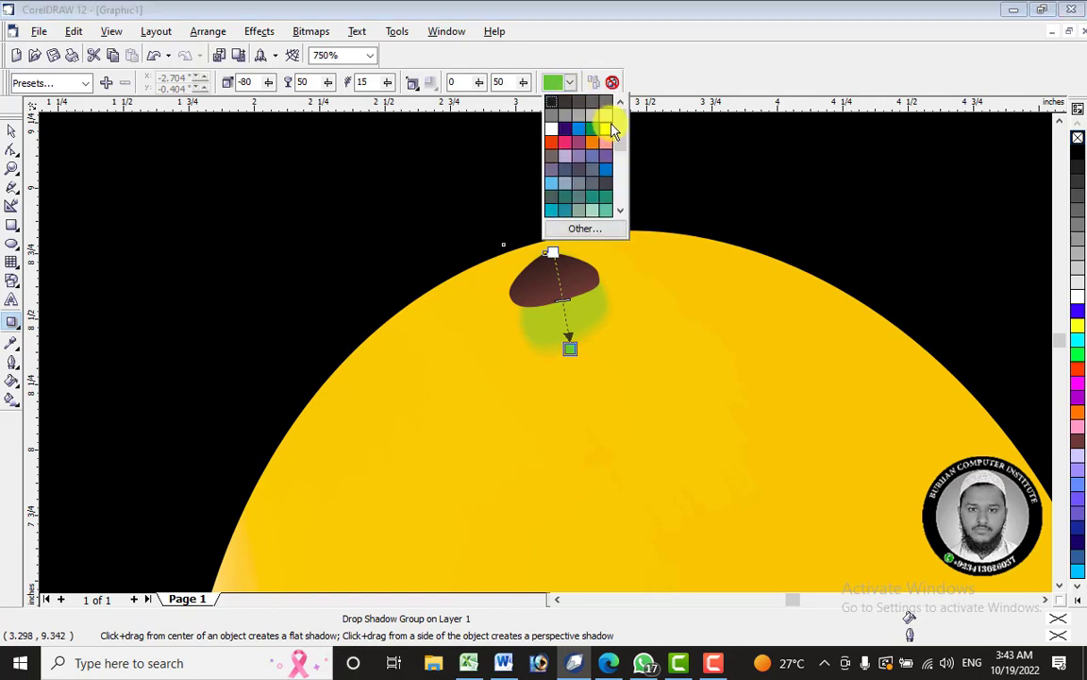
drag(619, 132, 625, 166)
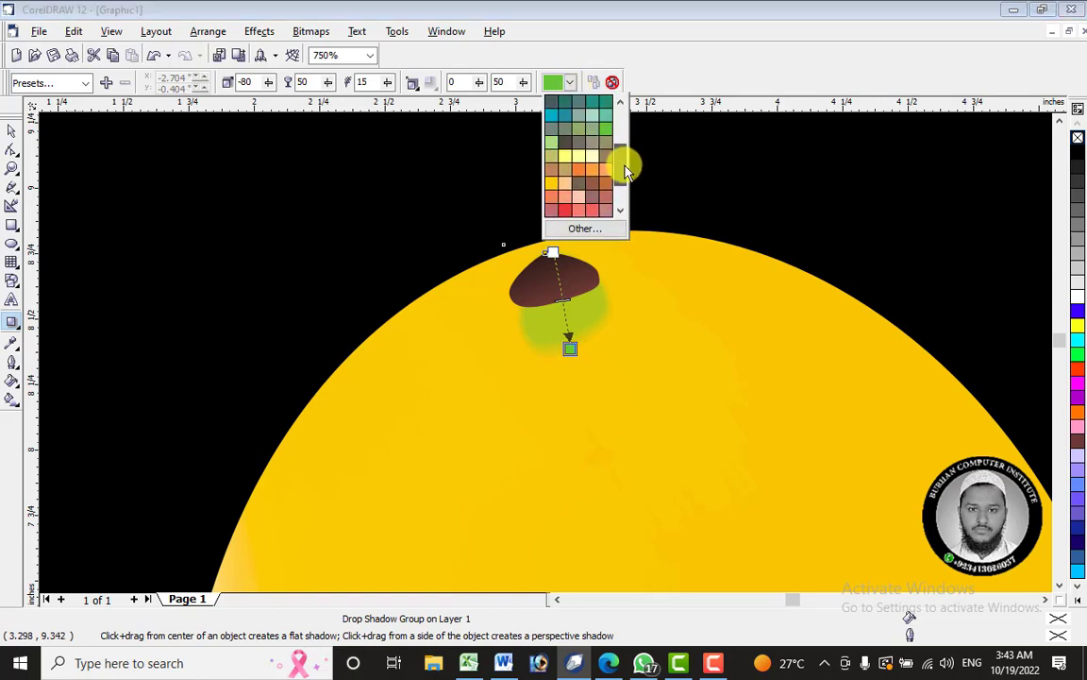
click(604, 122)
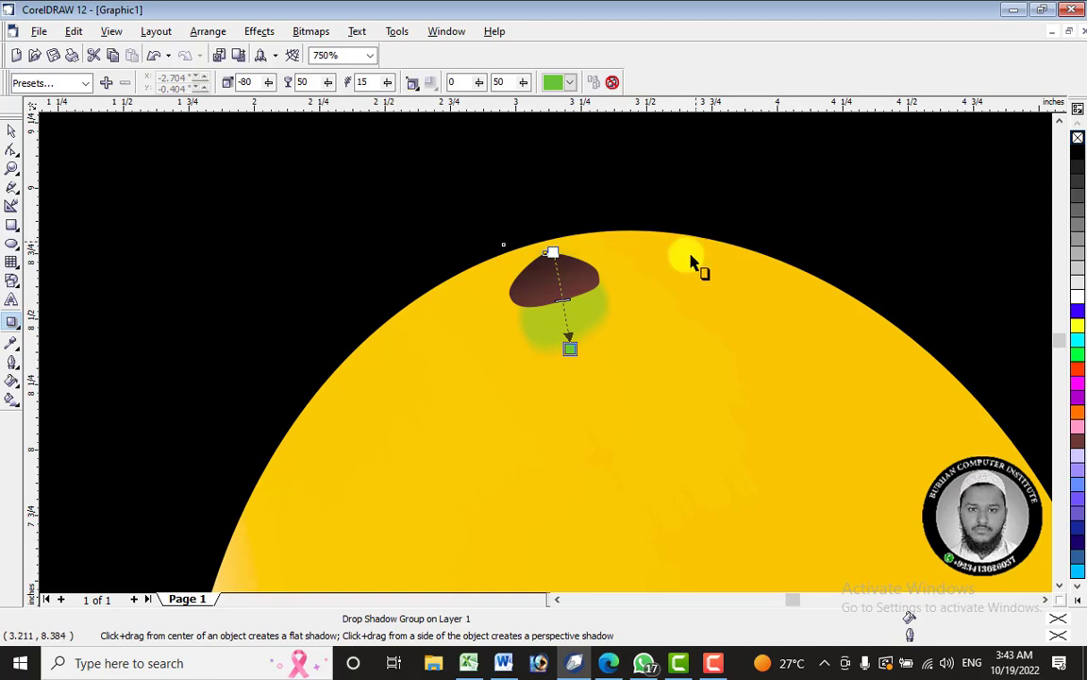
click(569, 85)
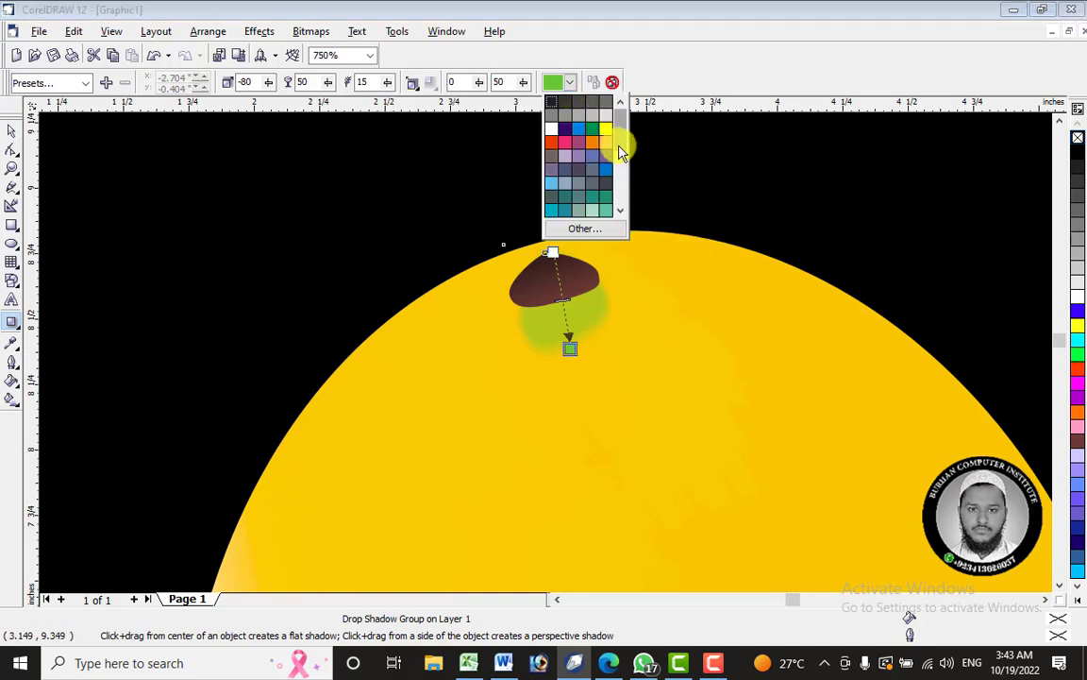
click(594, 133)
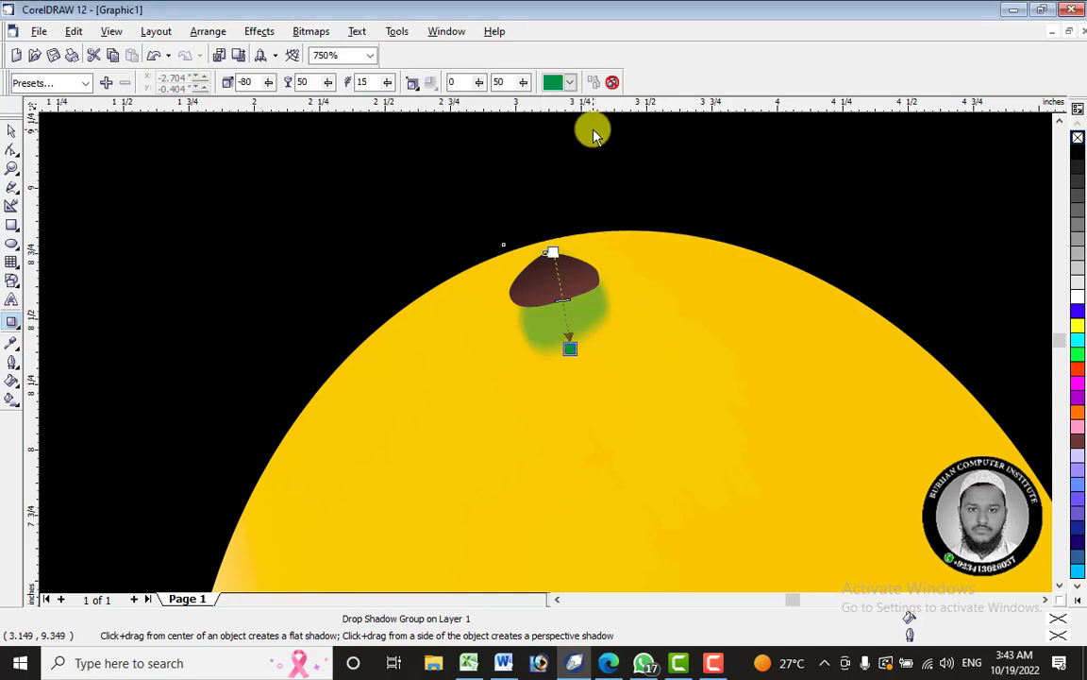
Set the green drop shadow's feathering to 73.
click(385, 83)
drag(412, 100, 405, 82)
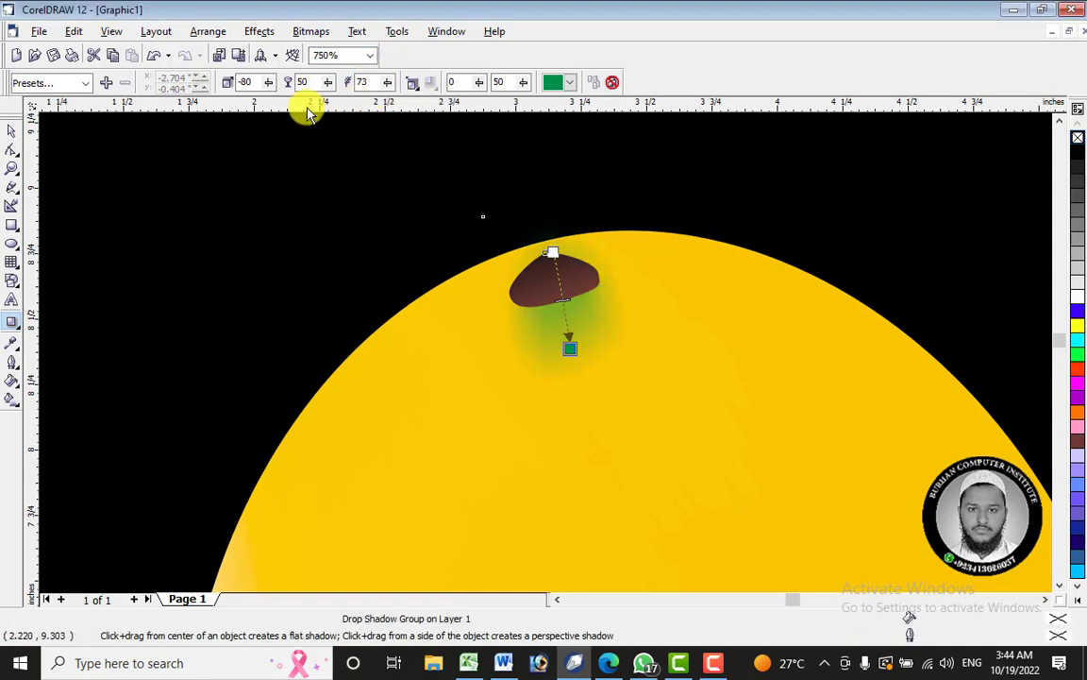
Set the green drop shadow's opacity to 31.
click(328, 83)
drag(338, 89, 304, 87)
click(329, 84)
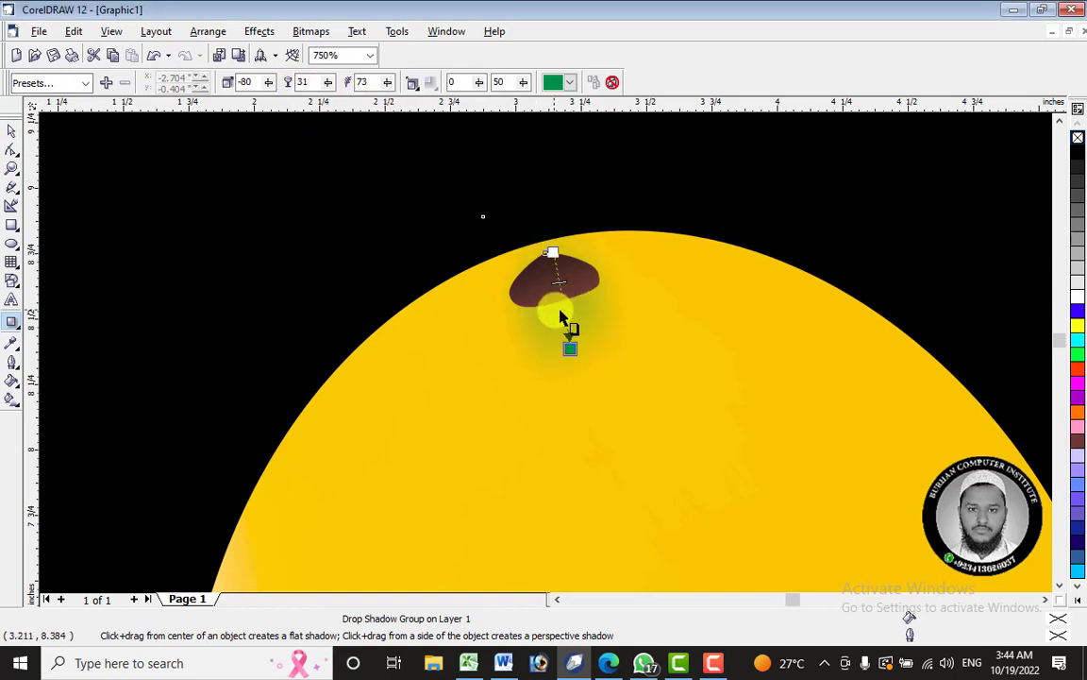
Break the green drop shadow apart from the brown spot.
click(12, 131)
click(647, 323)
click(557, 315)
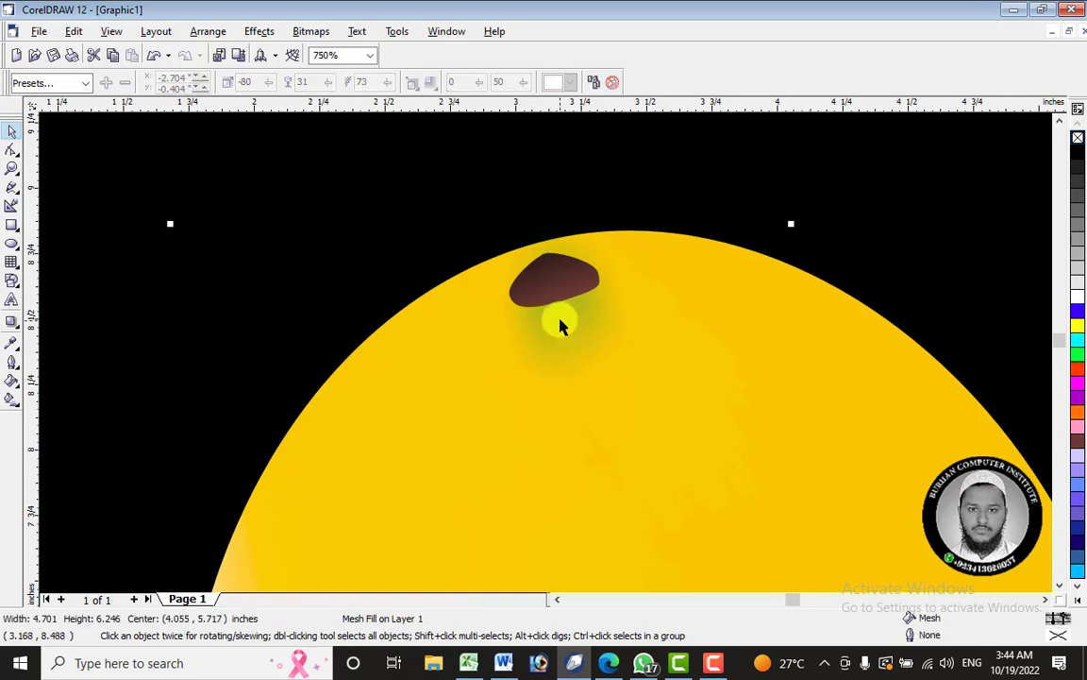
right_click(583, 320)
click(675, 346)
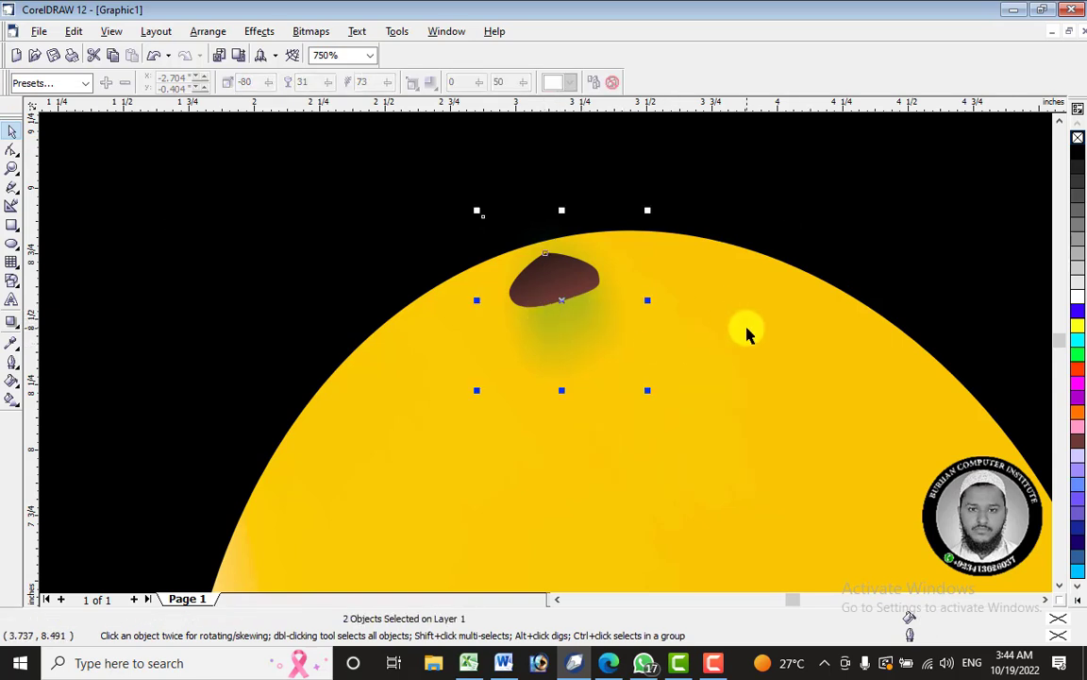
Stretch the detached green shadow to about 1.72 inches wide and shift it slightly right beneath the brown spot.
click(746, 334)
click(575, 334)
drag(648, 301, 774, 302)
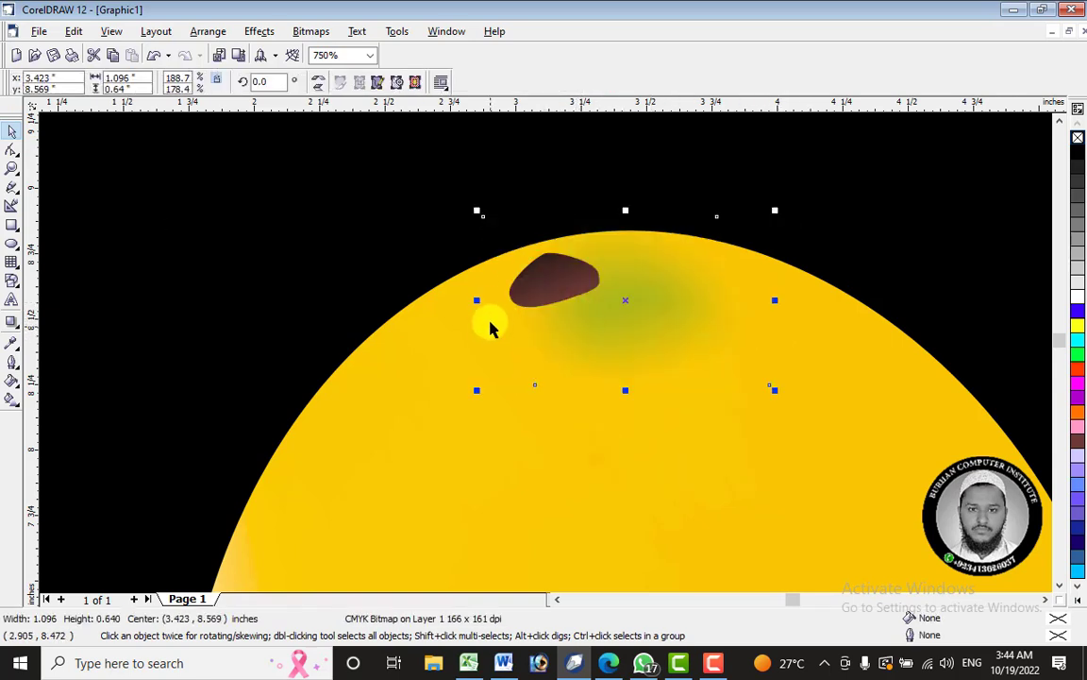
drag(476, 301, 314, 326)
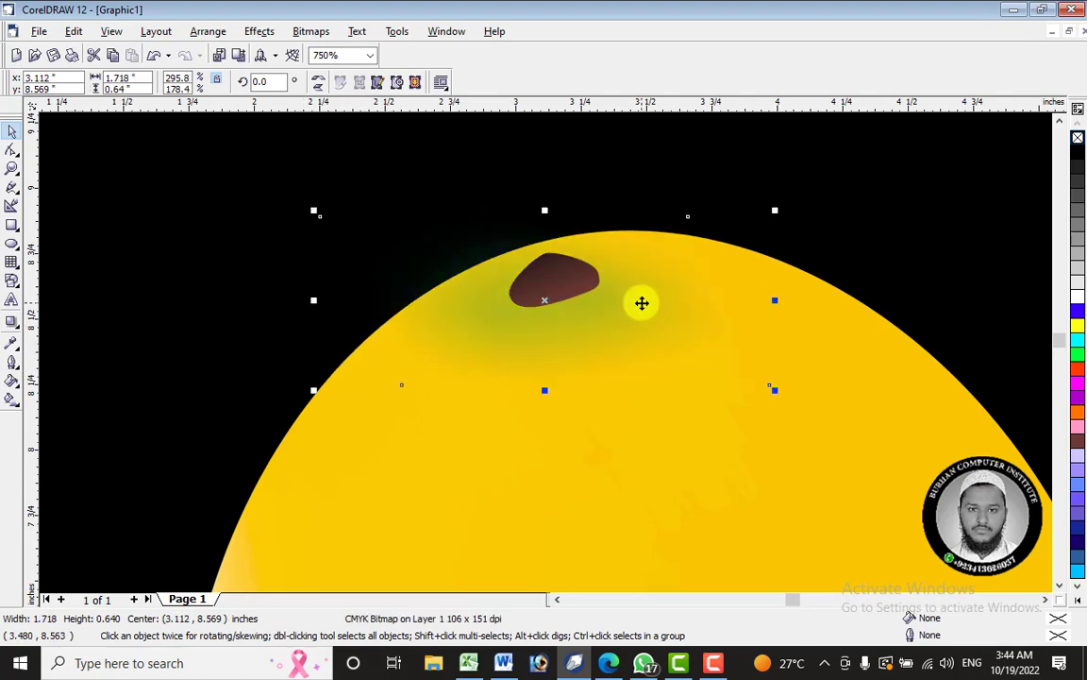
drag(639, 307, 647, 305)
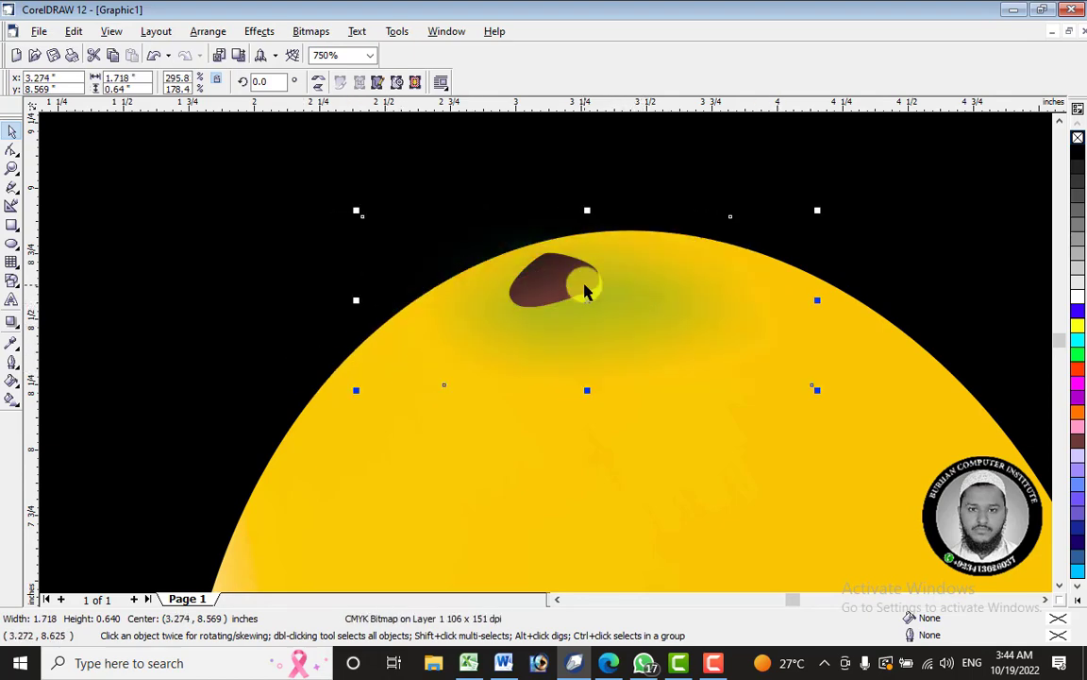
scroll(590, 284, down, 5)
click(699, 284)
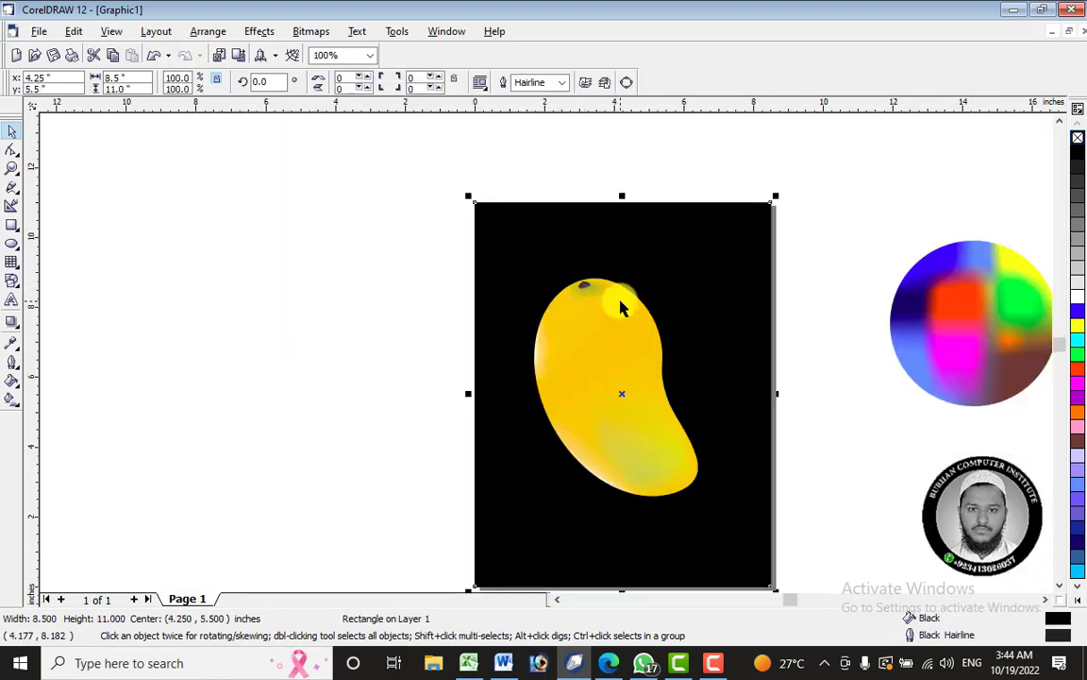
Stretch the brown spot upward and sideways to about 0.40 by 0.32 inches.
scroll(621, 307, up, 2)
scroll(621, 307, down, 2)
scroll(584, 272, up, 4)
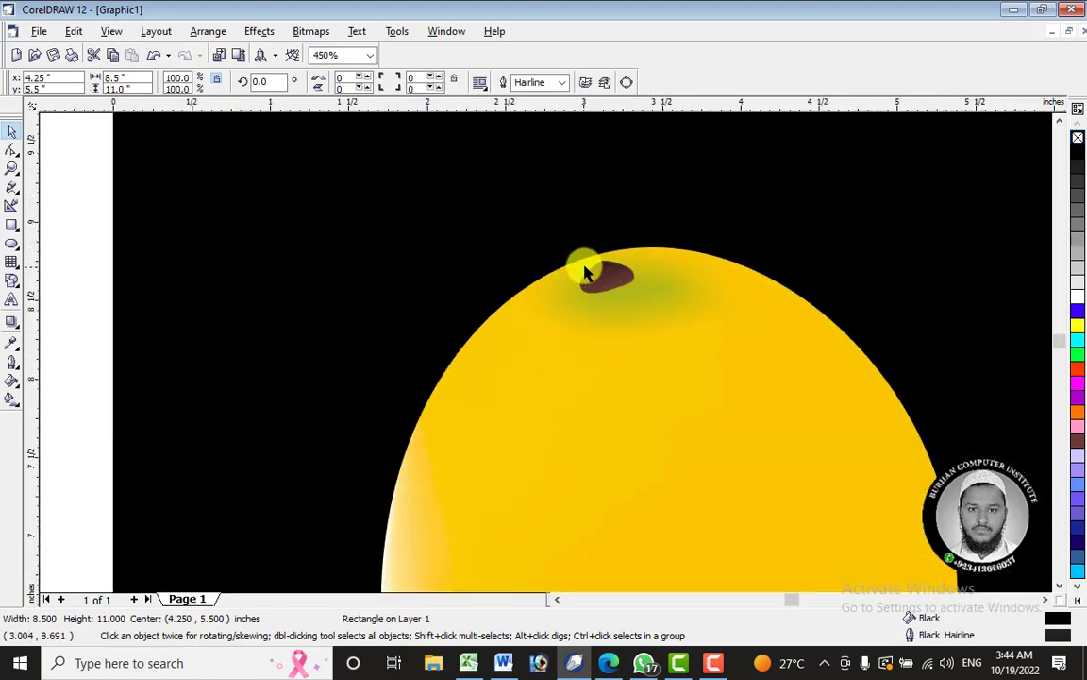
scroll(584, 272, up, 4)
click(697, 281)
drag(672, 235, 674, 170)
drag(780, 271, 813, 270)
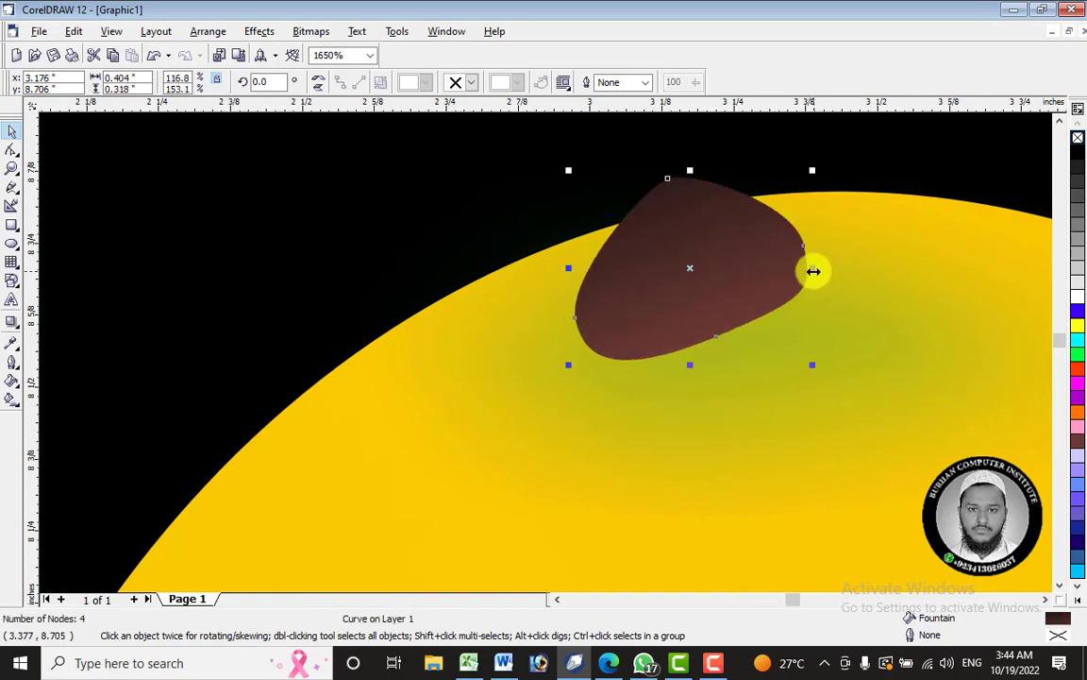
Enlarge the brown spot to about 0.57 by 0.40 inches and position it overlapping the mango's upper edge.
drag(568, 268, 515, 268)
drag(732, 266, 840, 273)
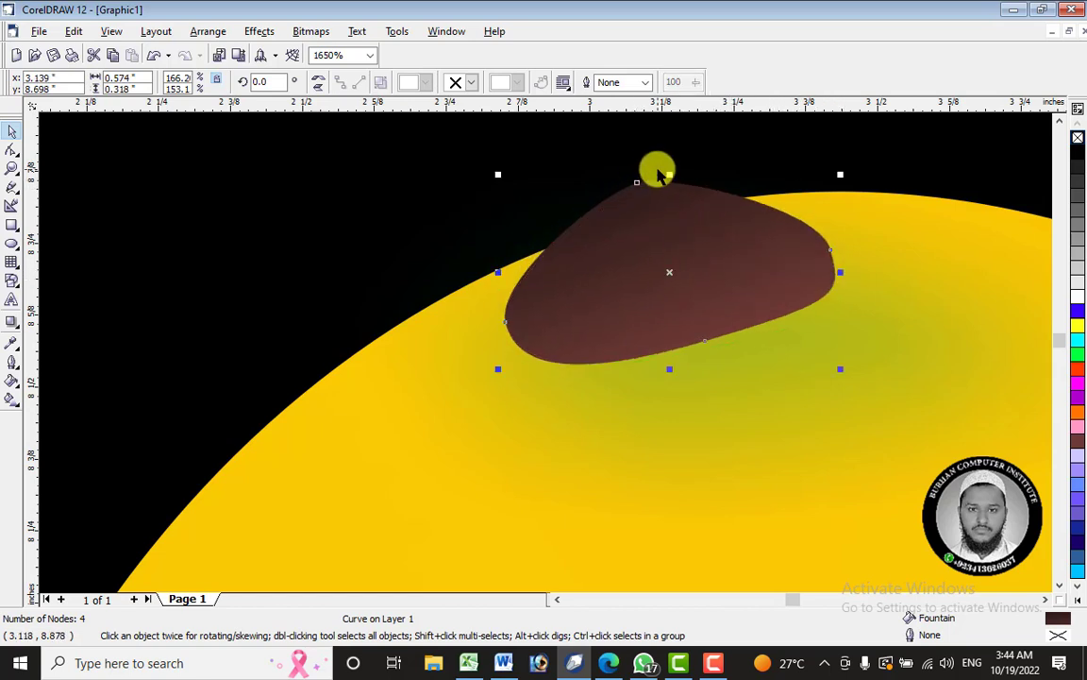
drag(672, 178, 667, 127)
mouse_move(704, 241)
mouse_down()
mouse_move(694, 258)
mouse_move(715, 259)
mouse_up()
right_click(715, 260)
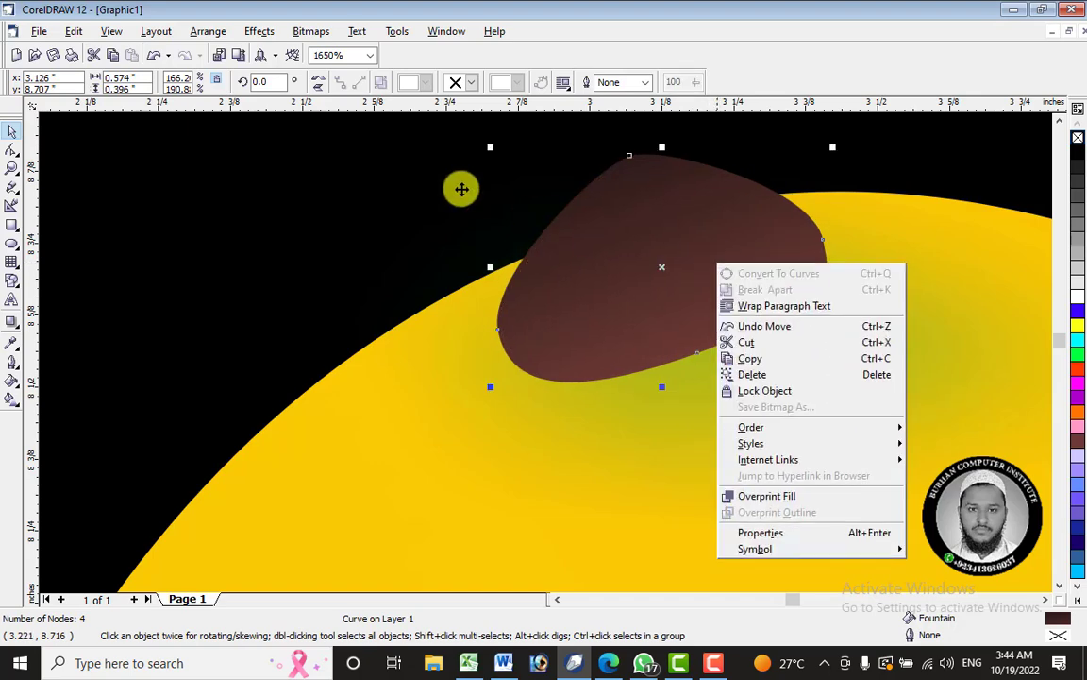
click(460, 191)
scroll(460, 192, down, 7)
click(596, 177)
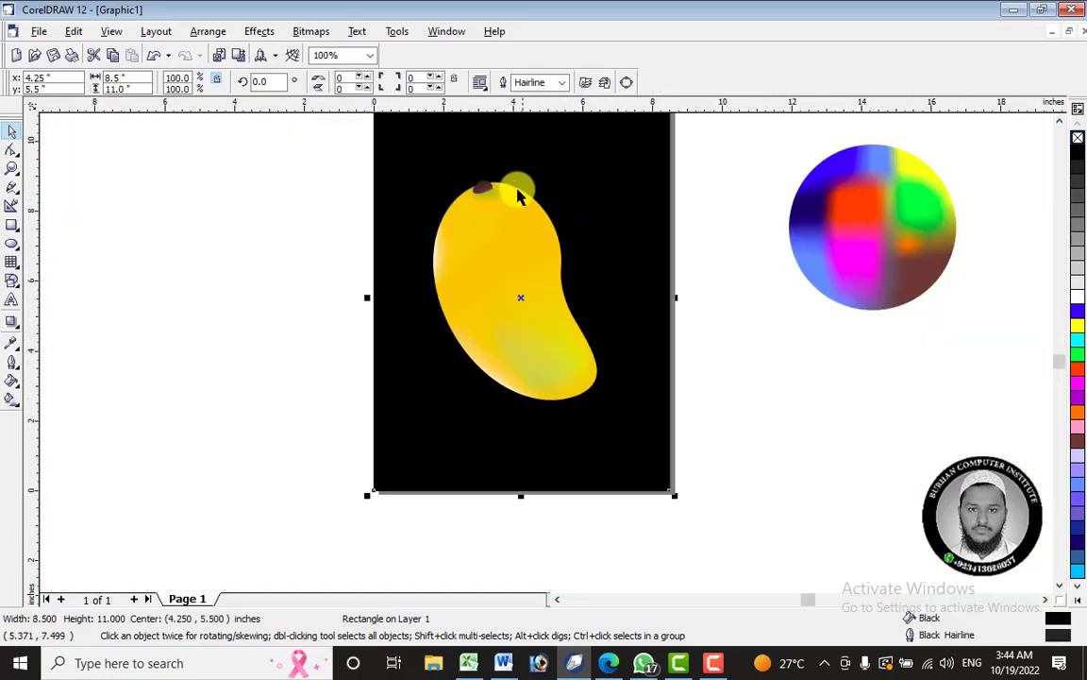
scroll(504, 167, up, 1)
scroll(575, 167, down, 1)
click(575, 167)
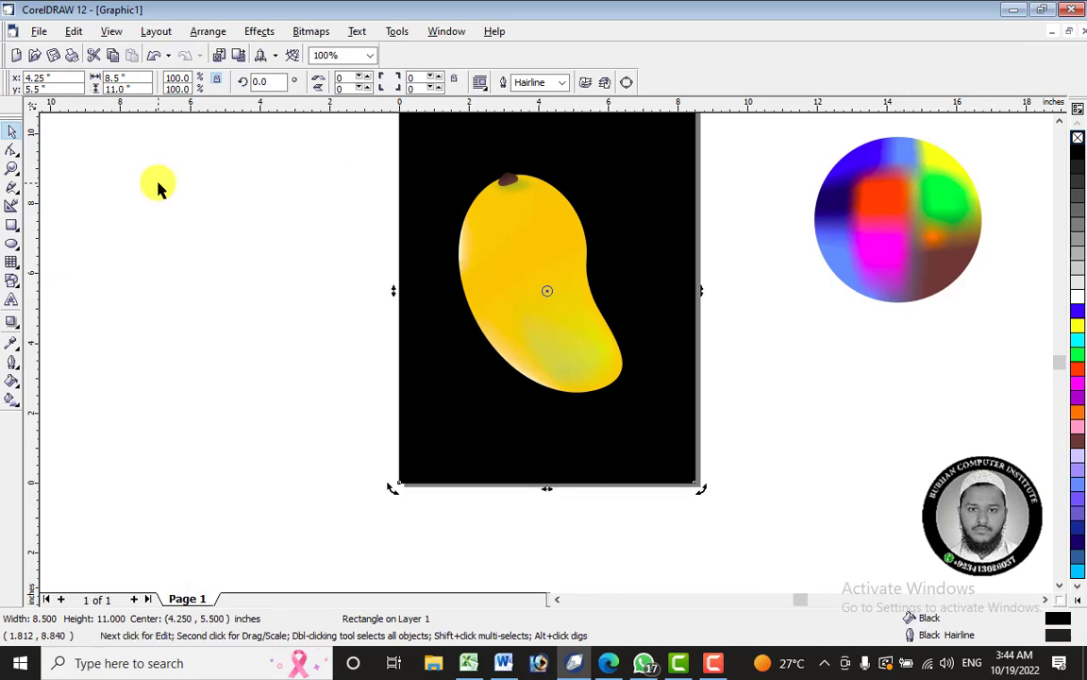
click(156, 187)
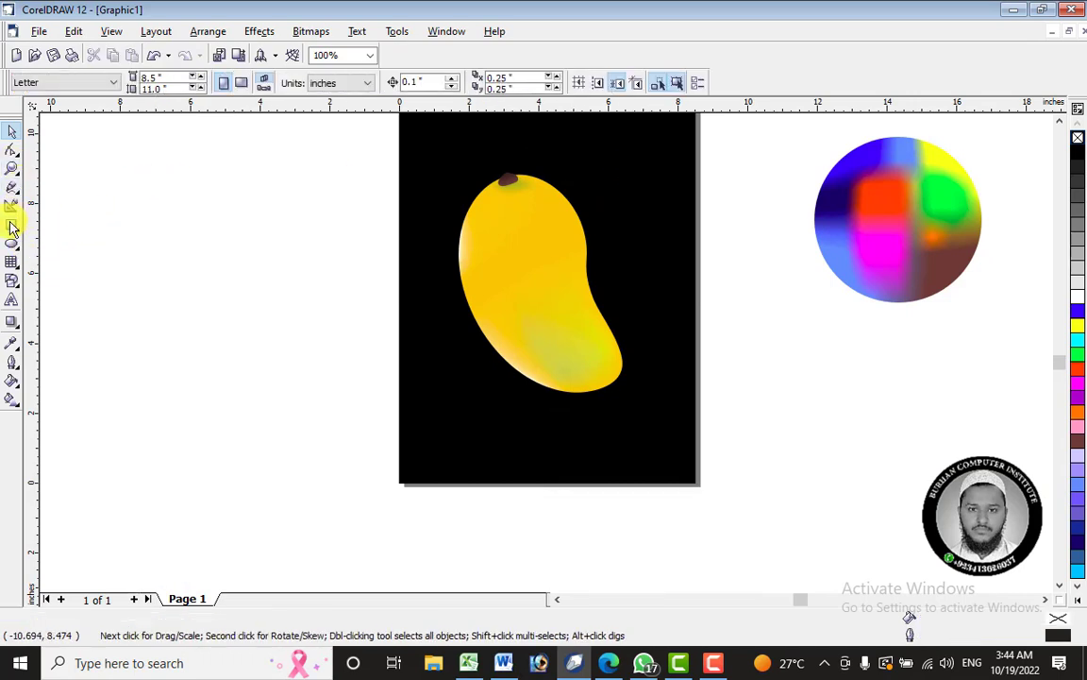
click(12, 227)
click(11, 243)
drag(122, 223, 216, 391)
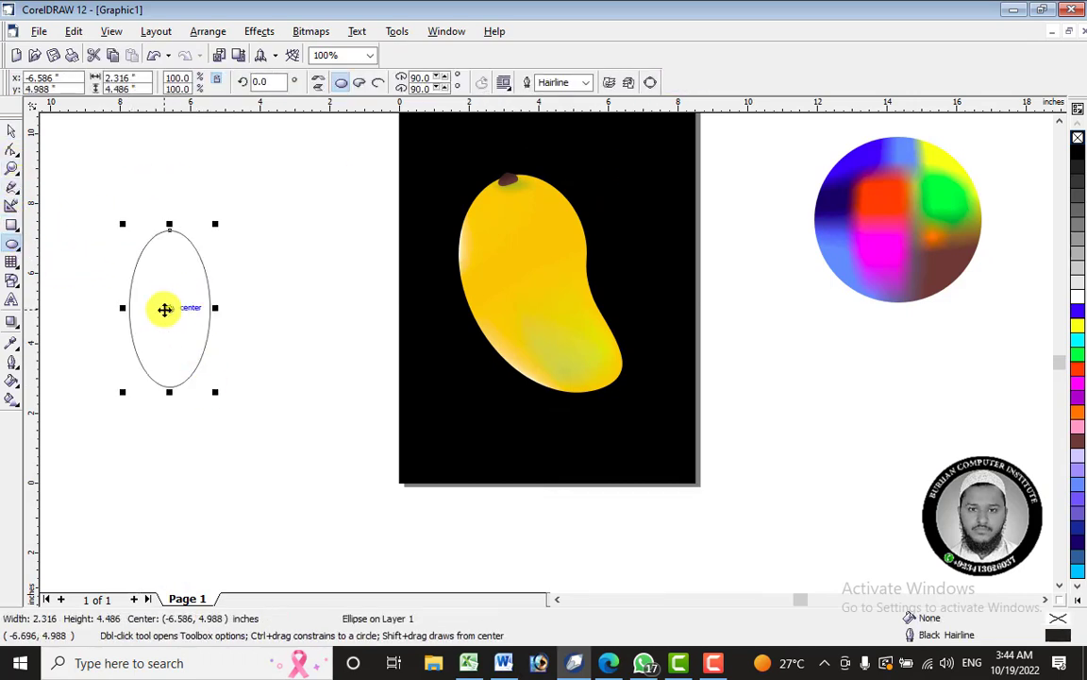
drag(165, 309, 279, 304)
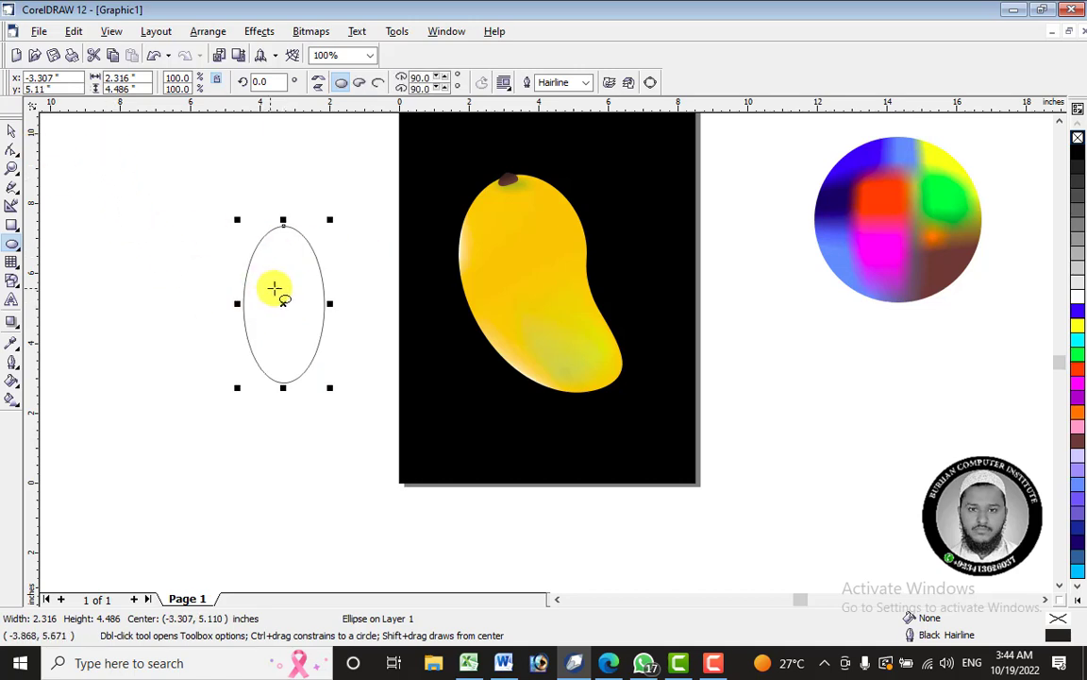
right_click(282, 307)
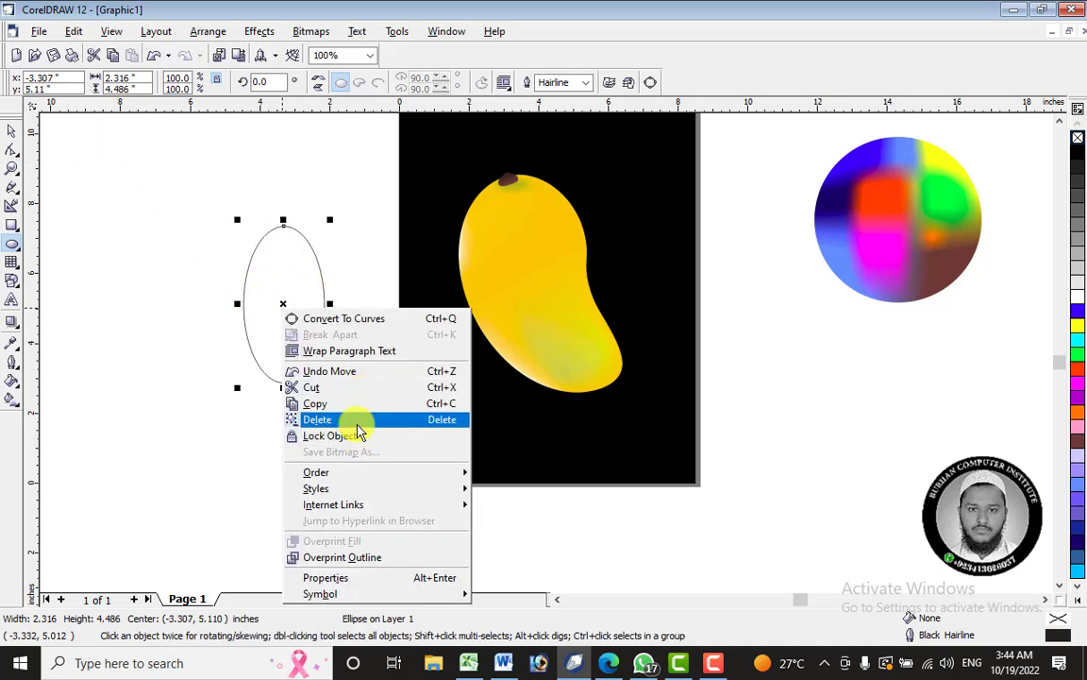
click(359, 417)
Draw a circle about 5.9 inches in diameter left of the page and place a duplicate overlapping its right side.
mouse_move(95, 220)
mouse_down()
mouse_move(230, 405)
mouse_move(263, 394)
mouse_move(304, 423)
mouse_up()
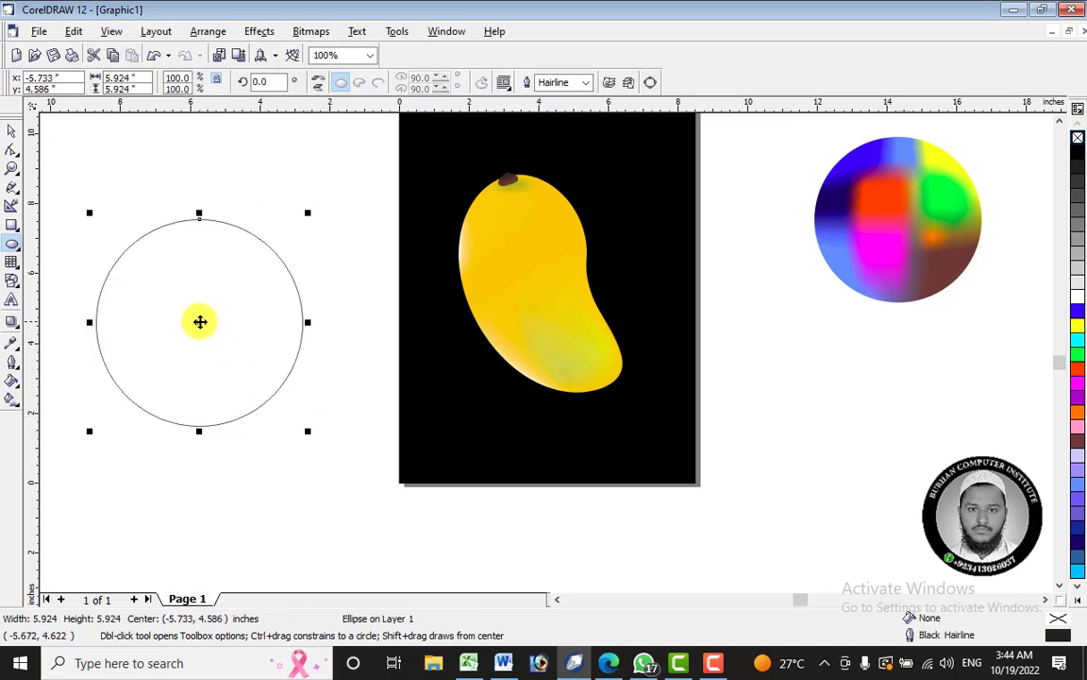
mouse_move(200, 320)
mouse_down()
mouse_move(175, 305)
mouse_move(324, 321)
mouse_up()
click(7, 132)
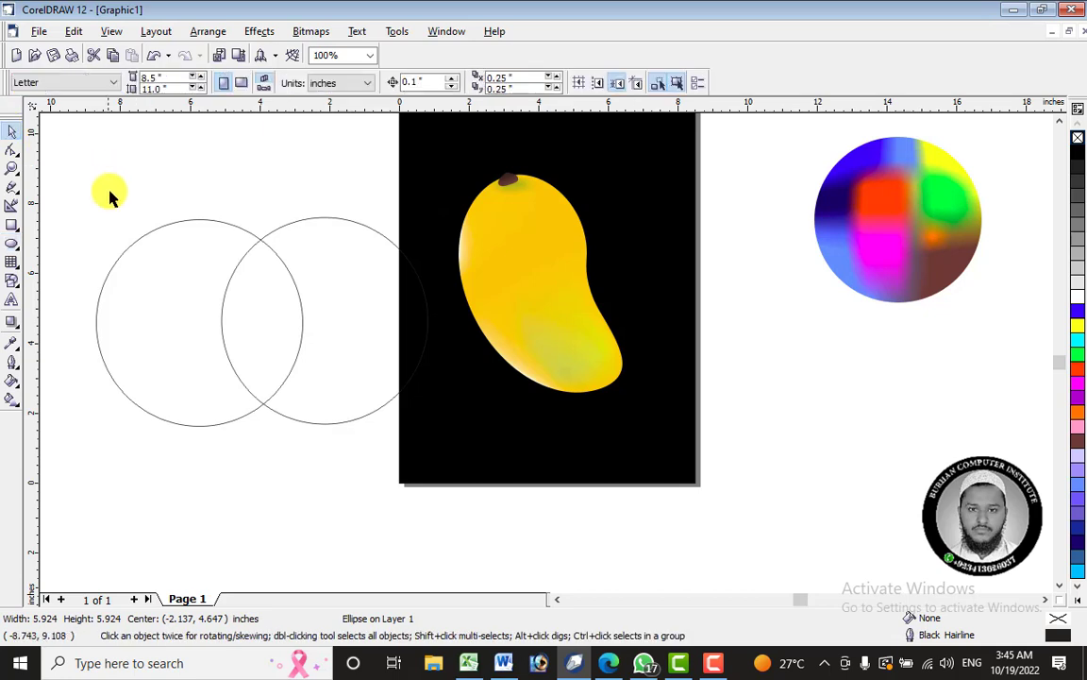
Move both circles up and left off the page and create a shape from their intersection.
drag(97, 181, 505, 466)
drag(274, 318, 261, 292)
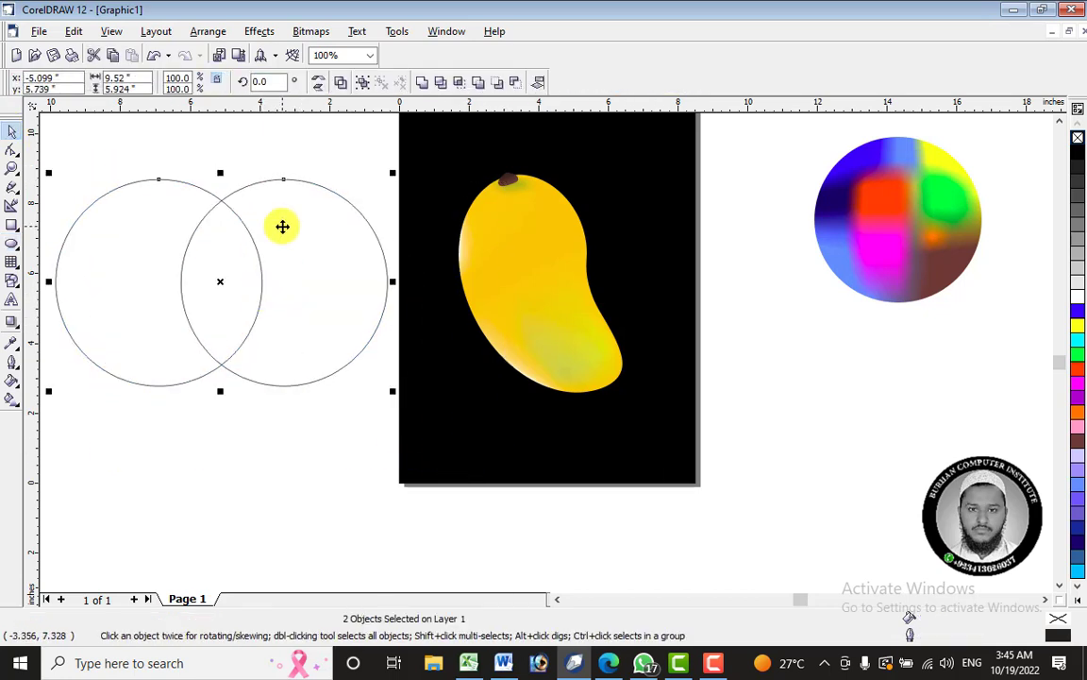
click(466, 83)
Delete both original circles, keeping only the pointed leaf shape from their intersection.
drag(289, 230, 337, 485)
right_click(337, 485)
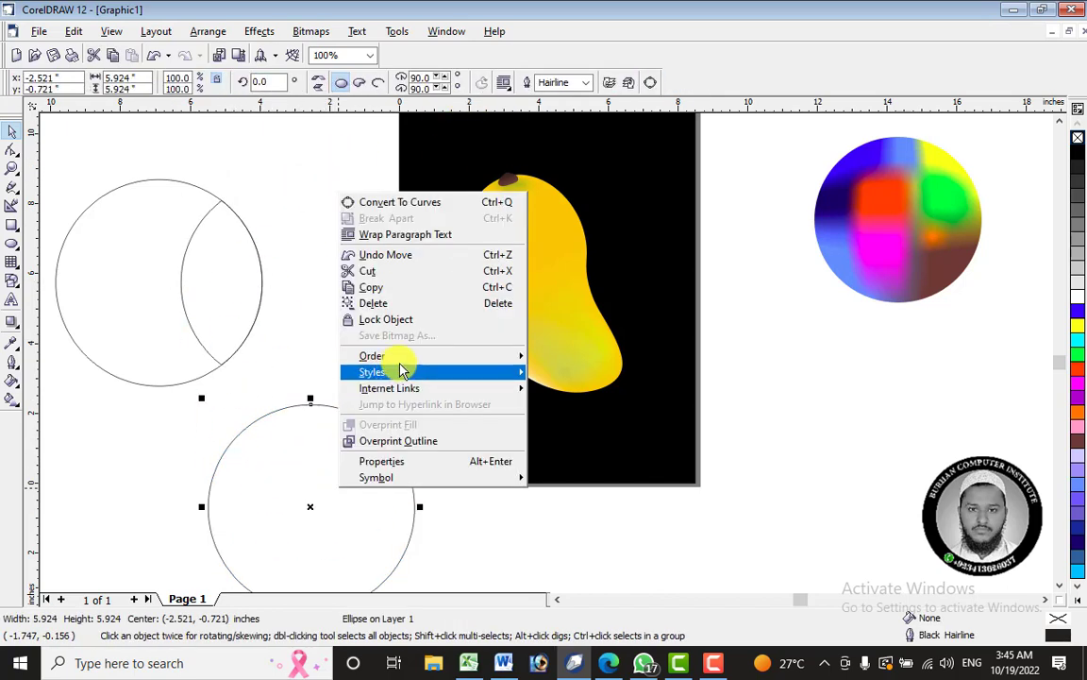
click(390, 309)
right_click(138, 300)
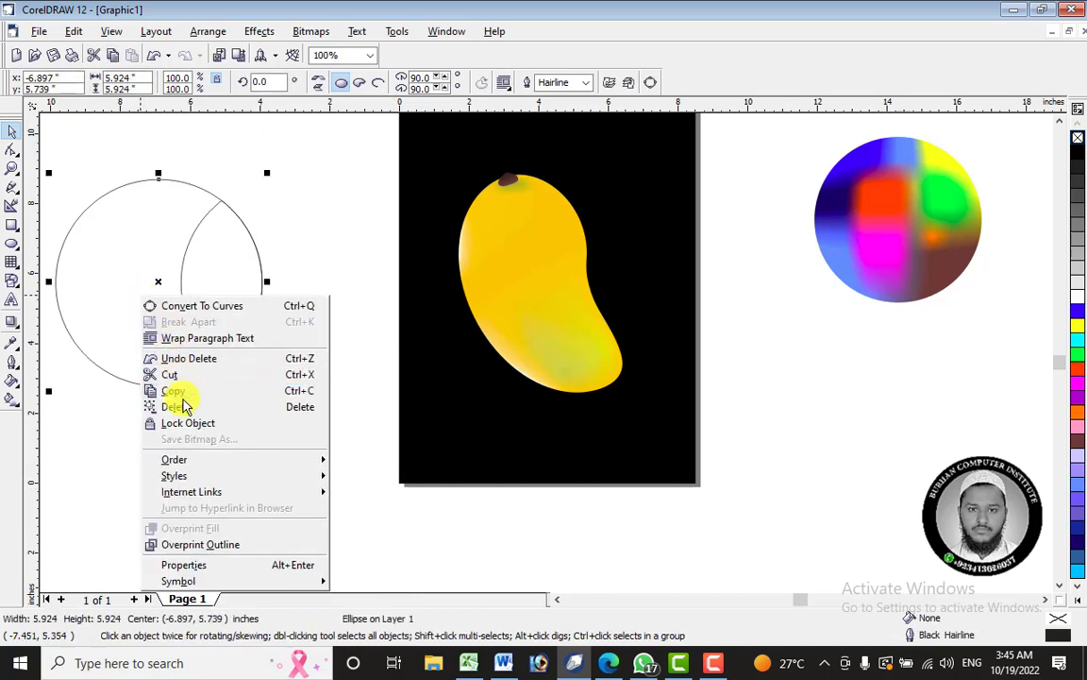
click(175, 407)
Place the leaf shape in the blank area just left of the black page.
click(253, 318)
drag(254, 318, 459, 298)
scroll(472, 233, up, 1)
drag(394, 348, 271, 317)
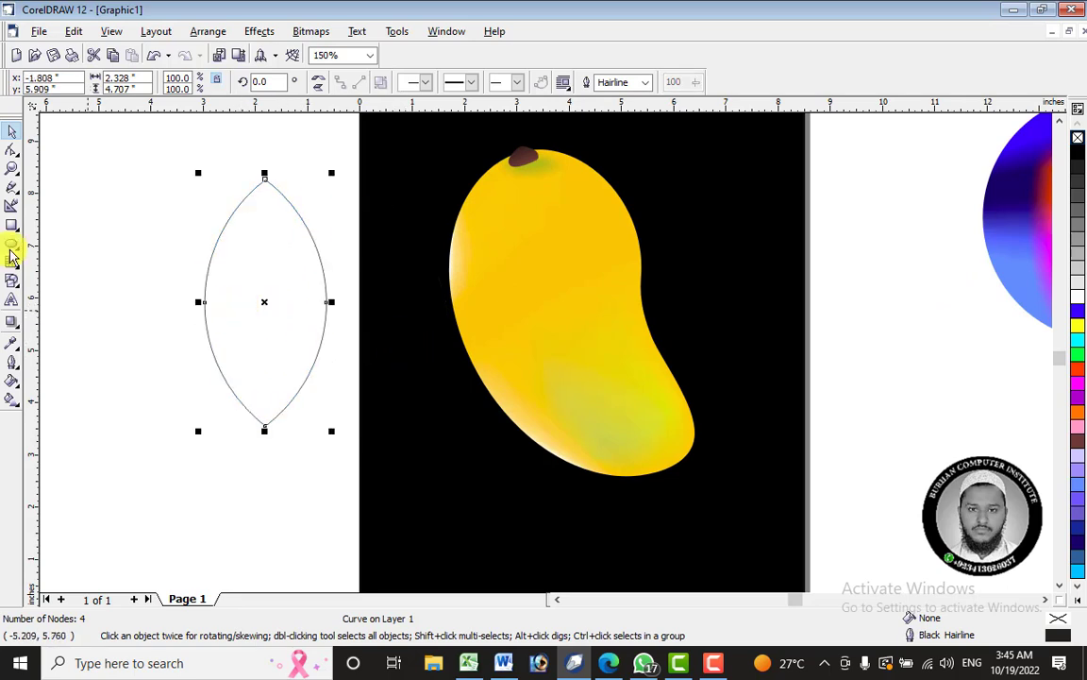
click(12, 400)
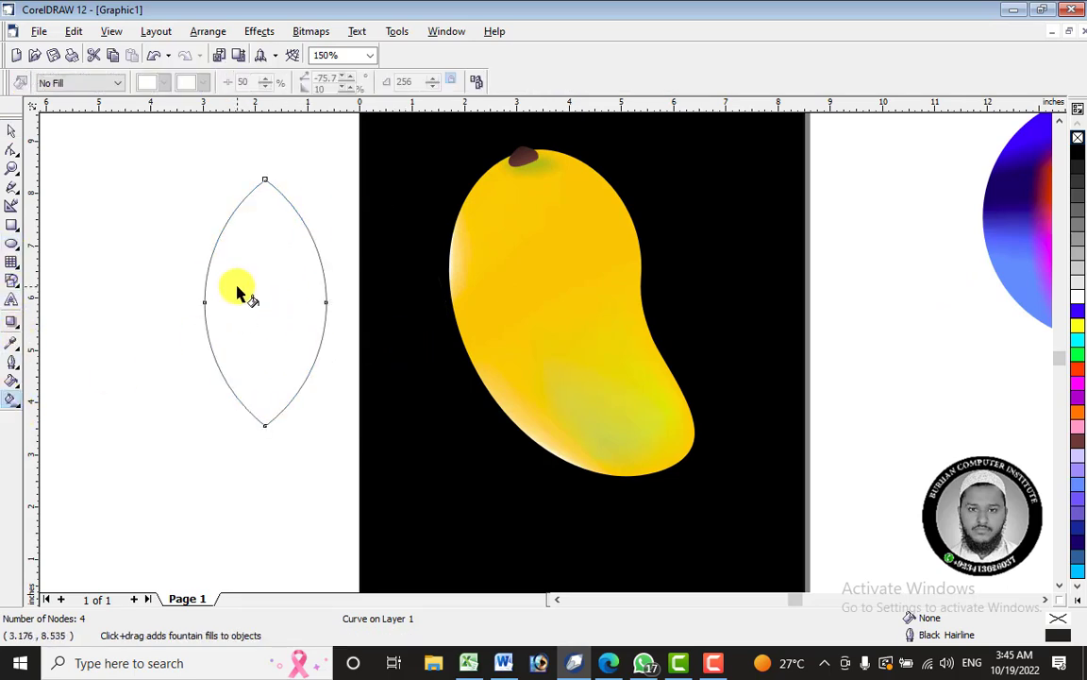
drag(237, 288, 309, 287)
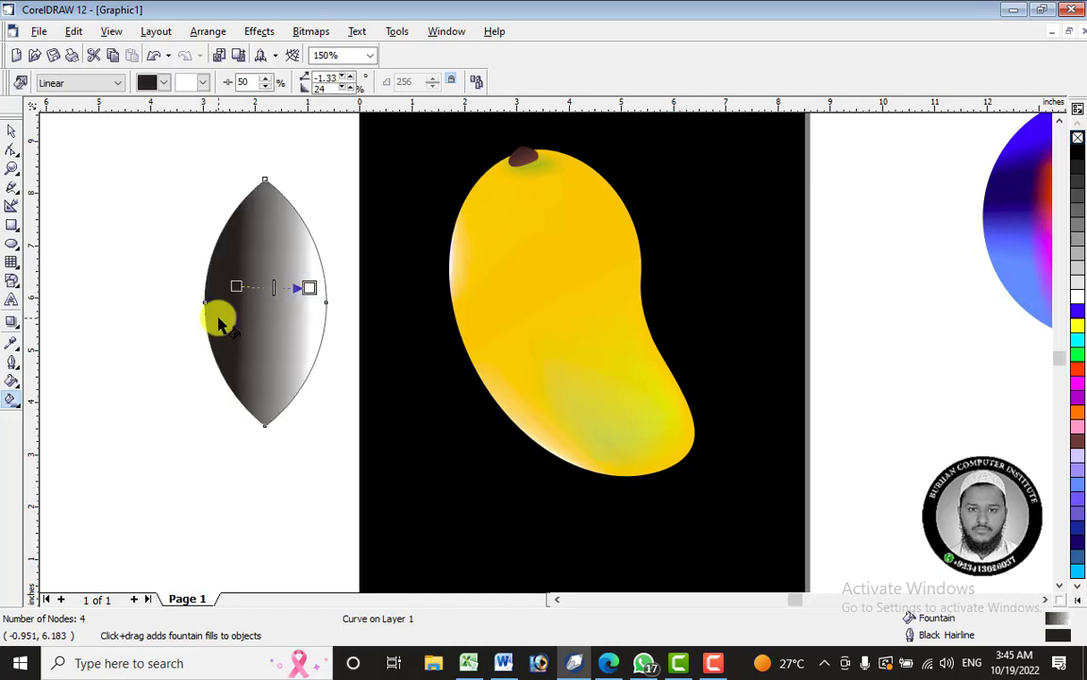
key(ctrl+z)
Apply a mesh fill to the leaf shape with a grid of 7 columns and 1 row.
click(16, 406)
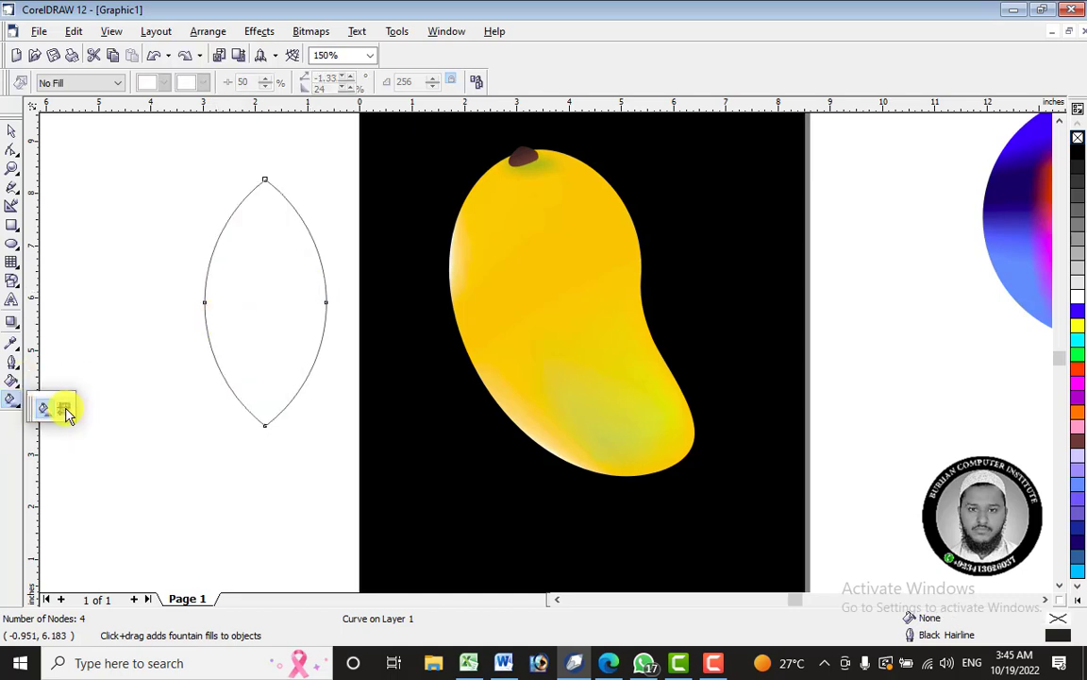
click(64, 409)
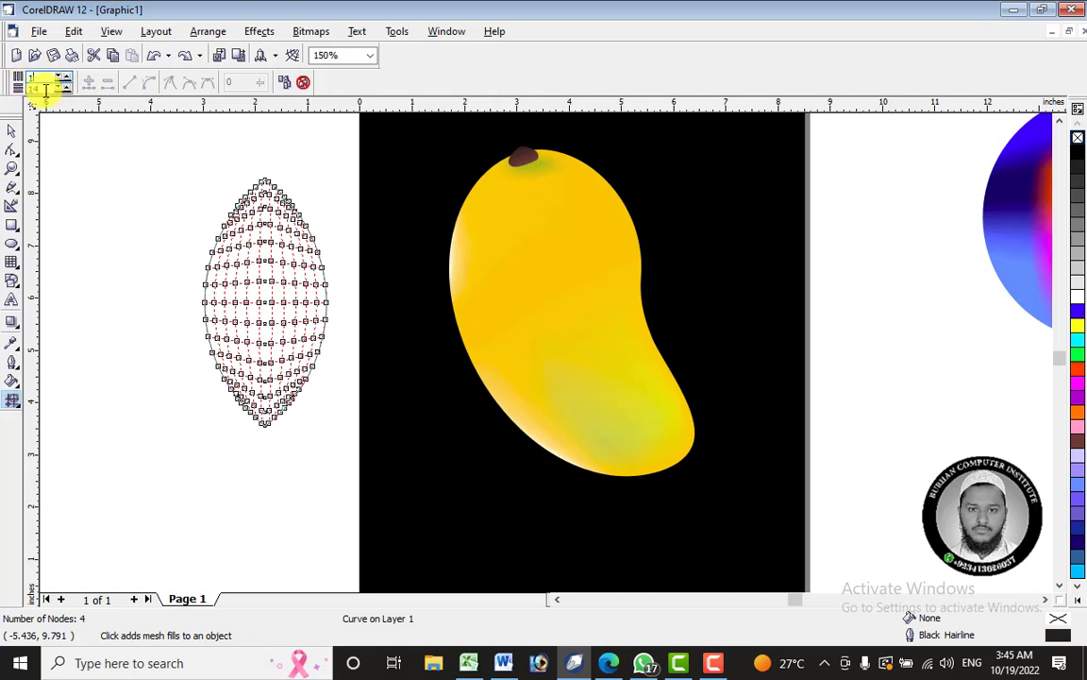
key(Return)
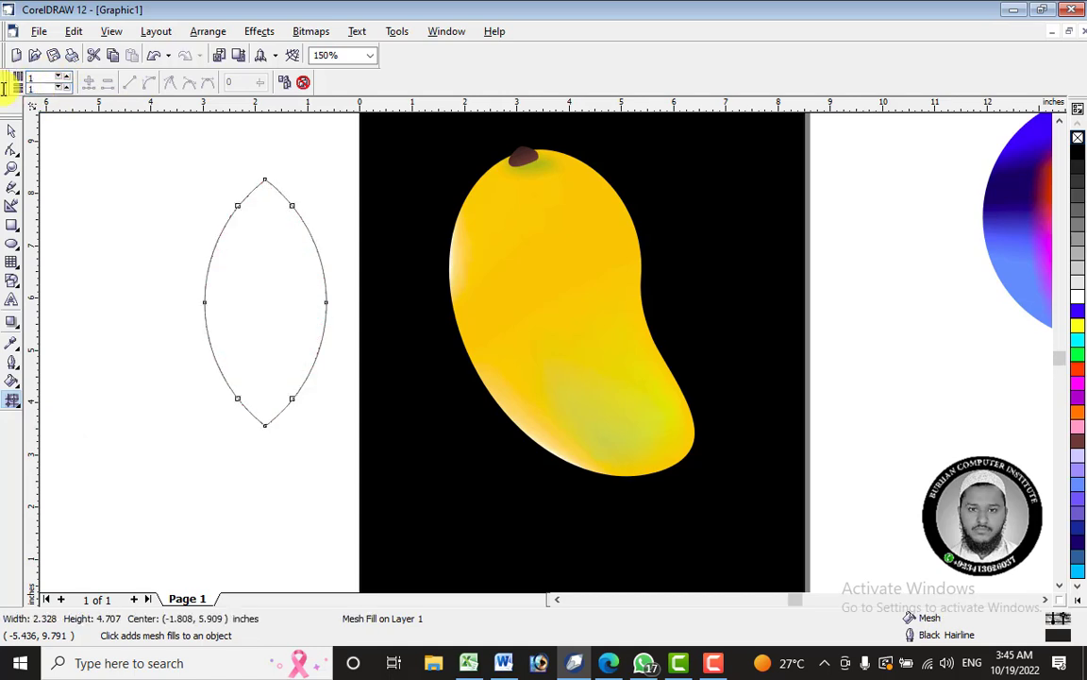
click(65, 78)
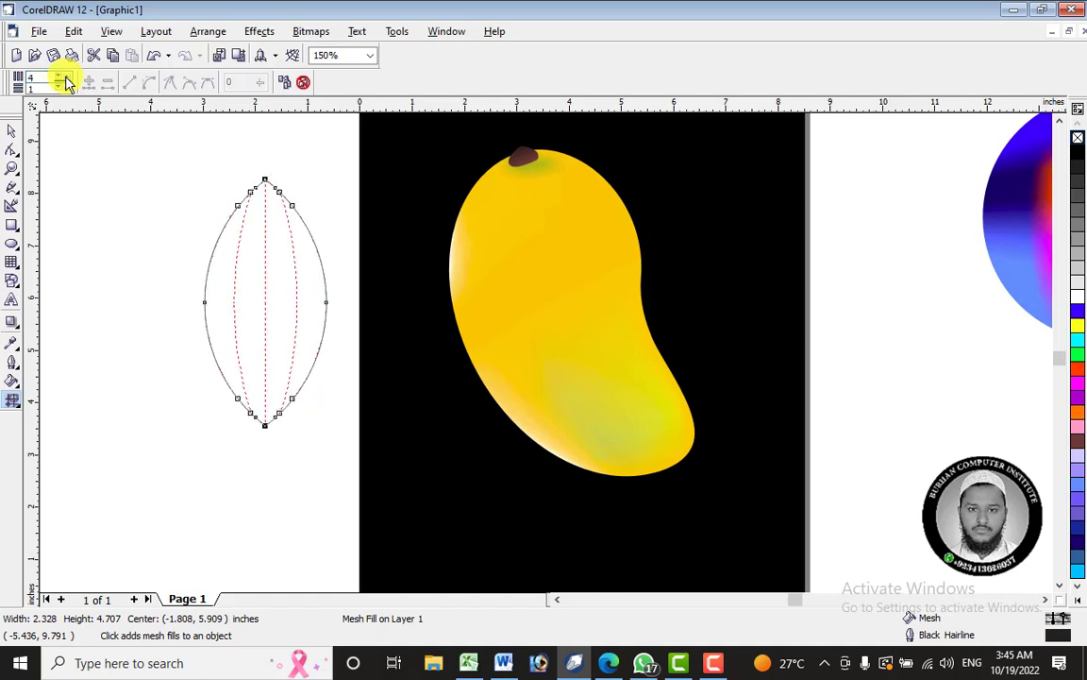
click(66, 78)
click(66, 77)
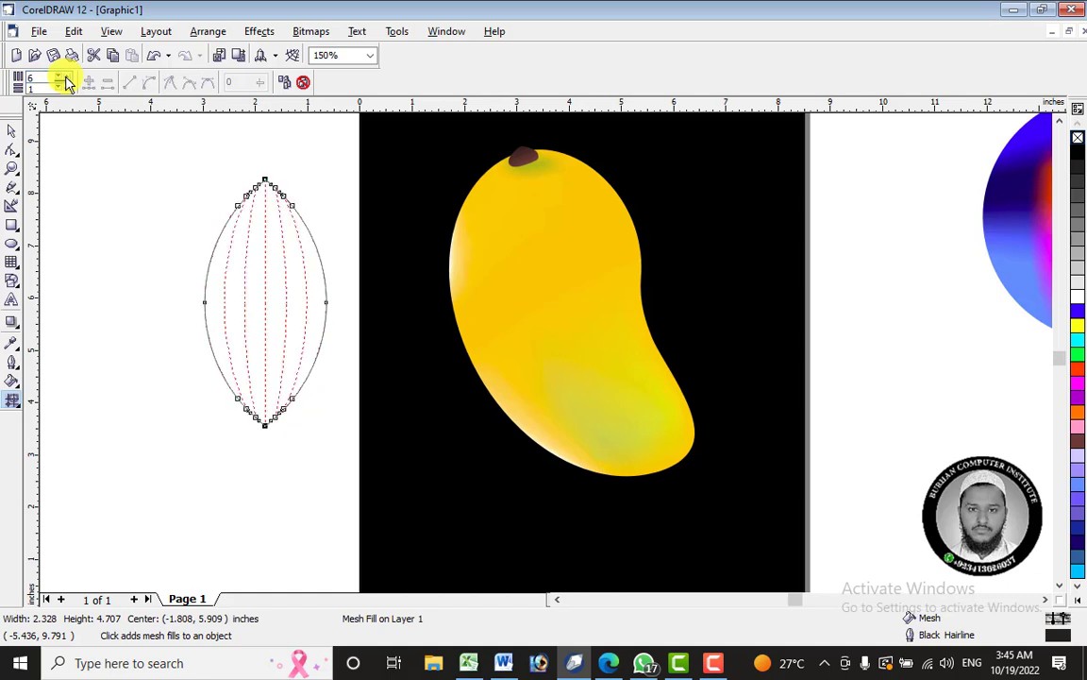
click(65, 78)
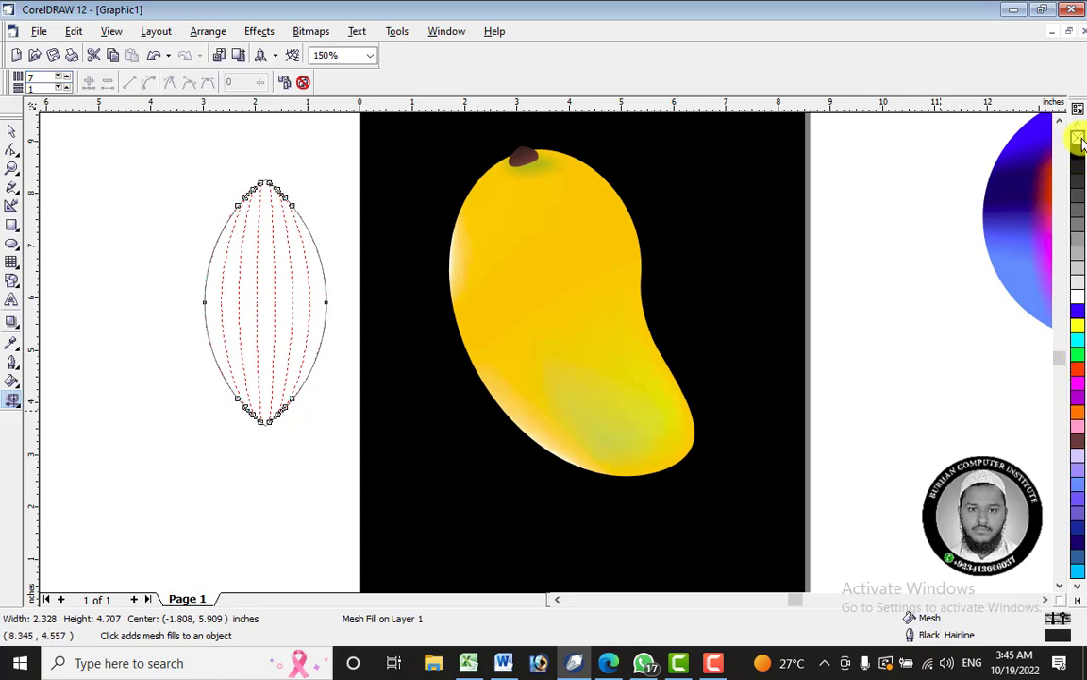
Colour the leaf's mesh fill dark grey along both outer edges and green across the inner strips.
drag(479, 243, 313, 286)
mouse_move(1079, 192)
mouse_down()
mouse_move(195, 294)
mouse_move(216, 324)
mouse_up()
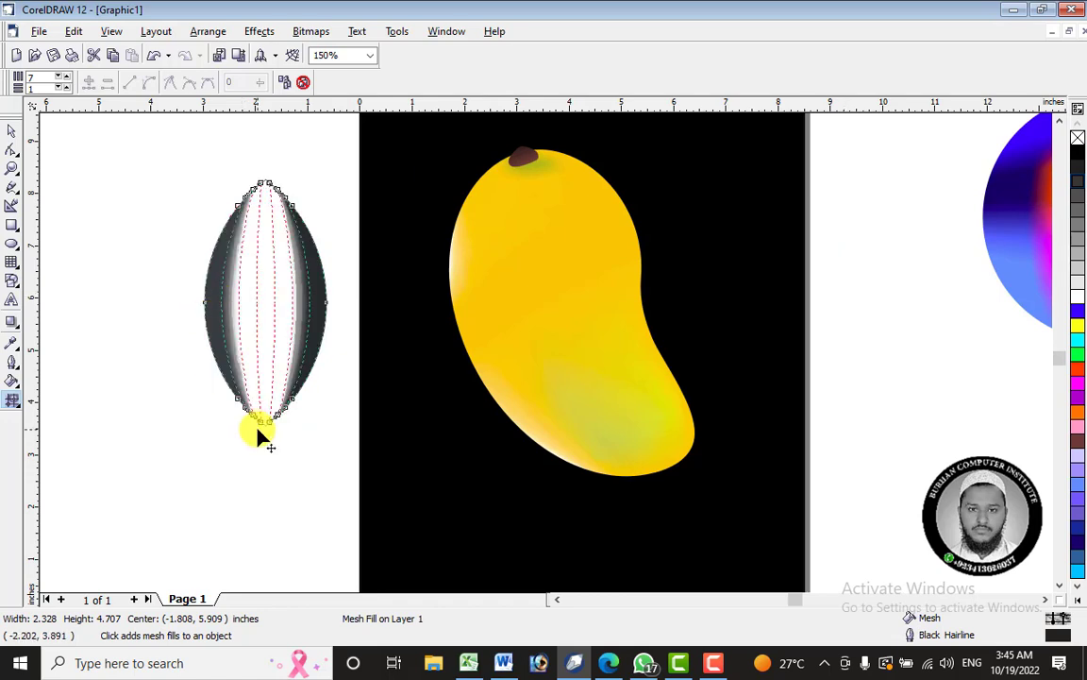
click(1082, 601)
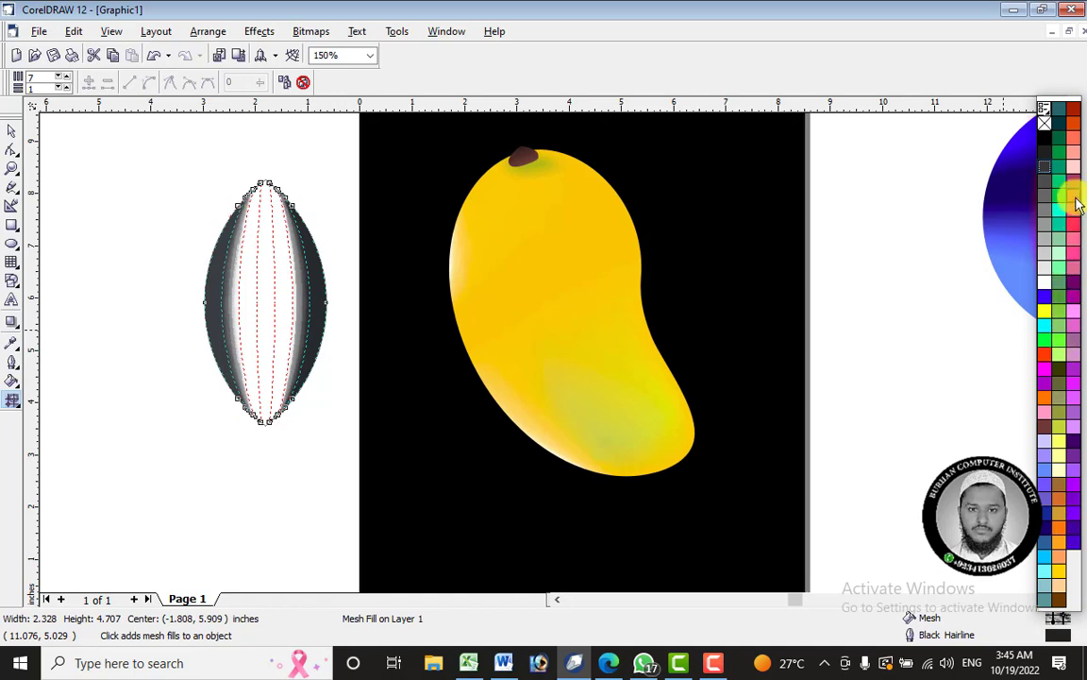
drag(1058, 195, 248, 321)
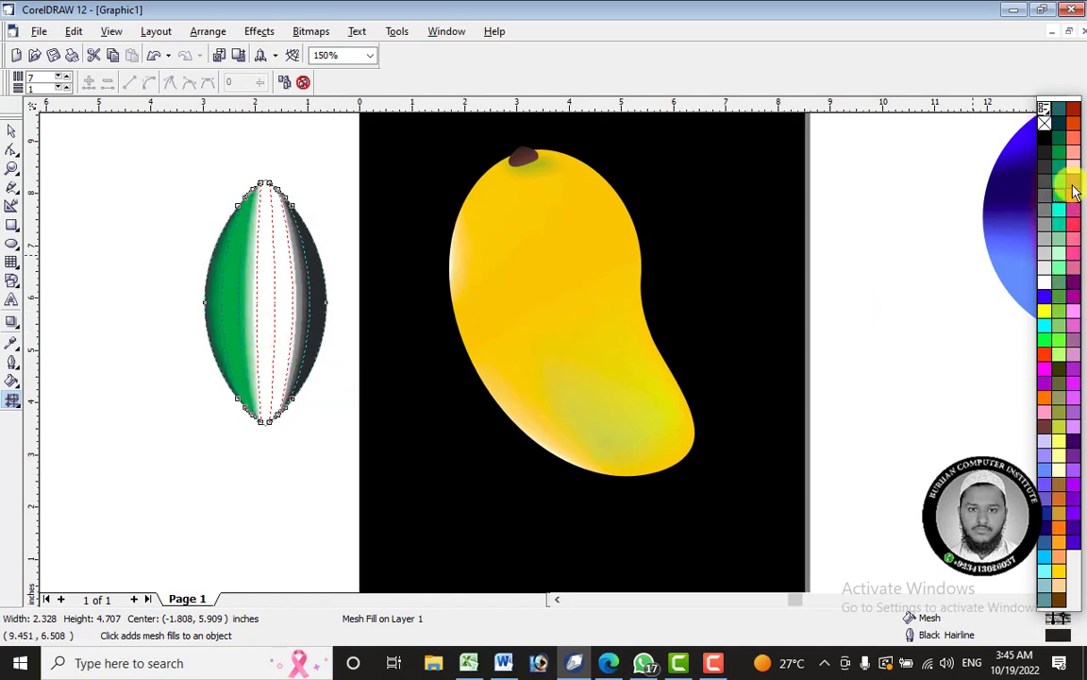
drag(1076, 192, 304, 298)
drag(1079, 224, 269, 308)
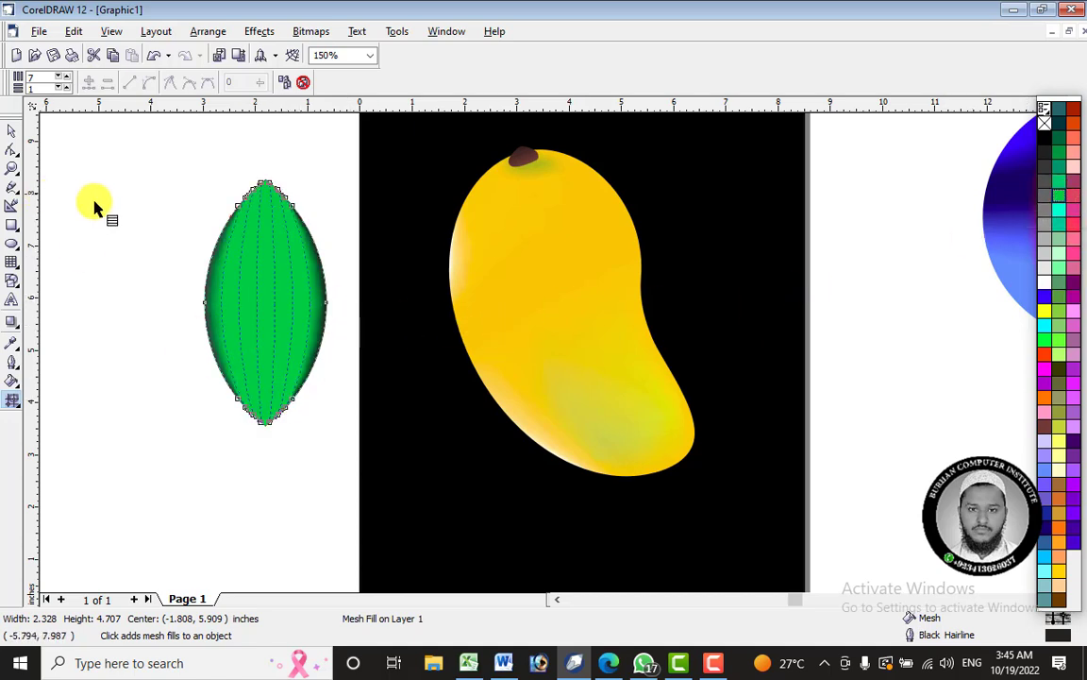
Increase the leaf's mesh grid to 13 columns and colour its central strip light lime green.
click(63, 76)
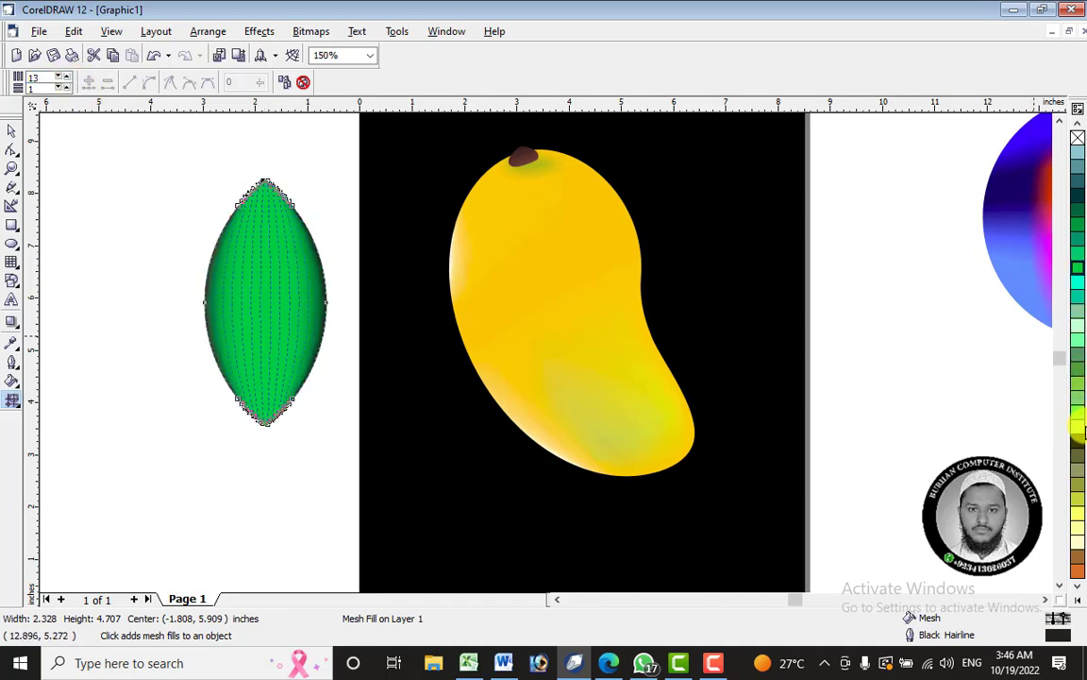
drag(1078, 414, 264, 304)
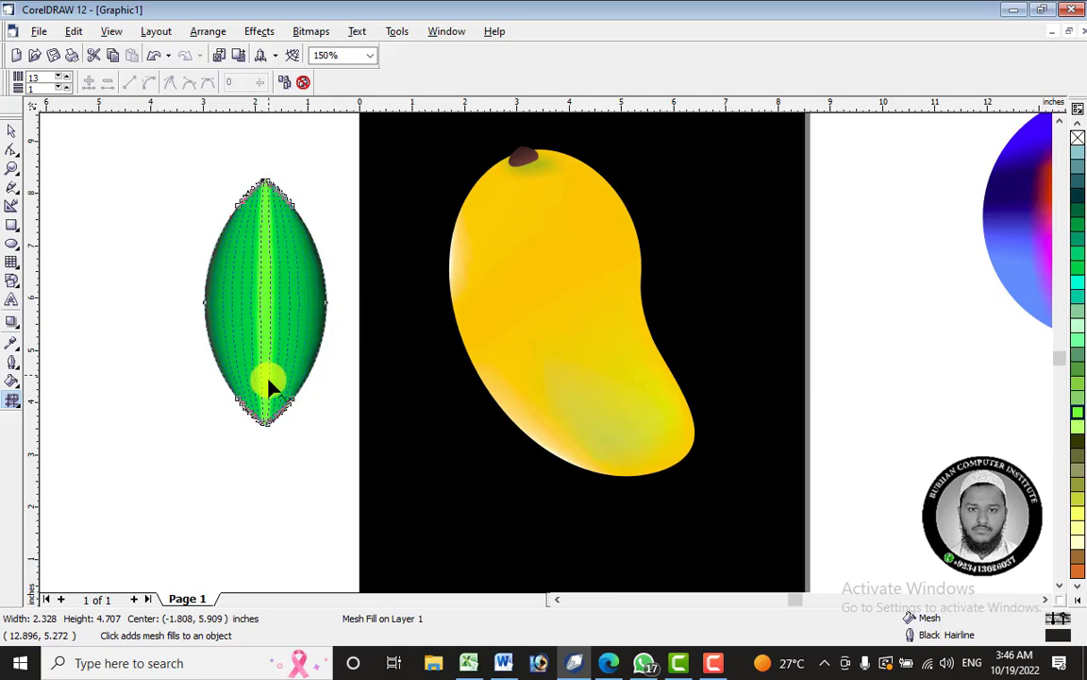
Select the whole leaf and narrow it to about 1.78 inches wide, keeping its height.
click(13, 131)
drag(170, 149, 332, 461)
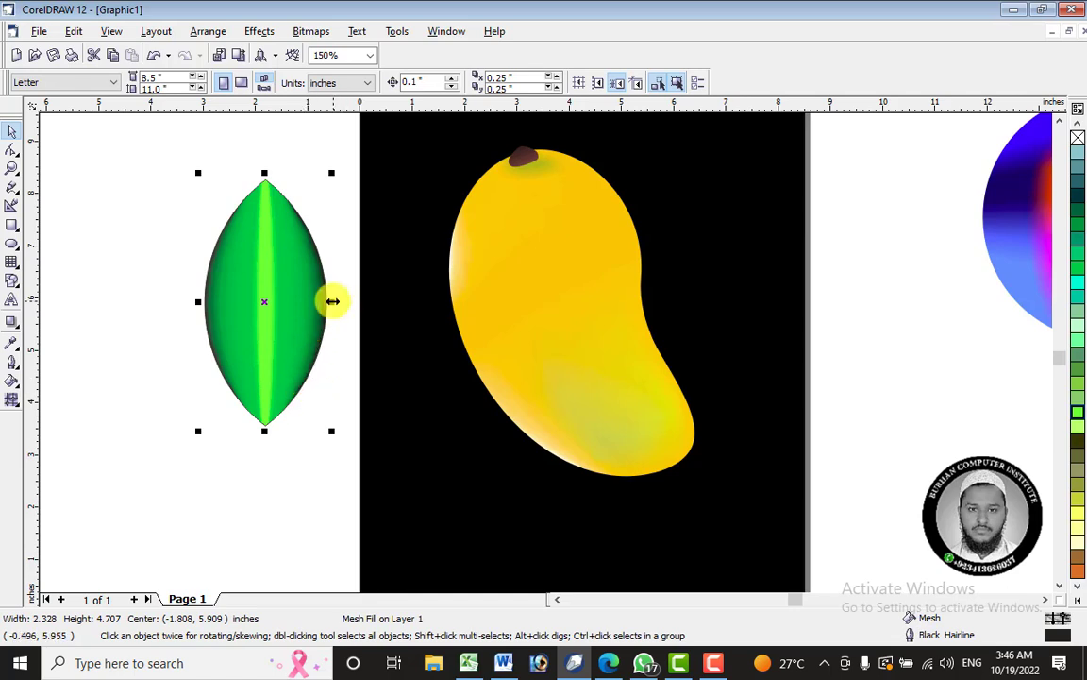
drag(318, 302, 304, 299)
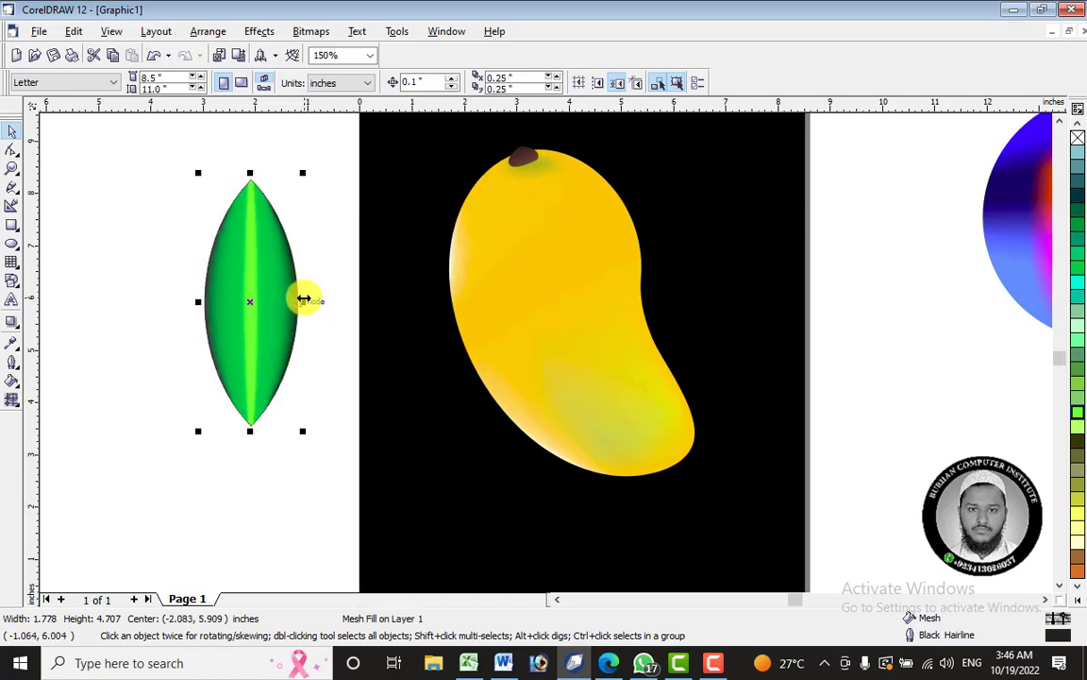
Replace the background rectangle's black fill with a black-to-white radial fountain fill.
scroll(509, 206, down, 1)
click(680, 190)
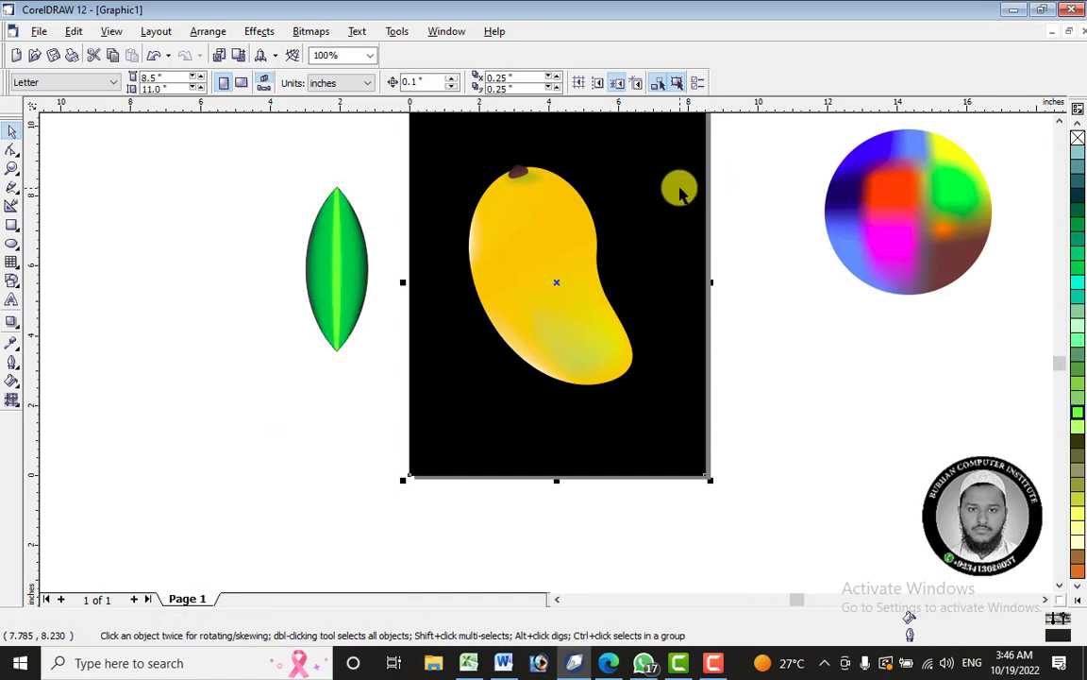
click(13, 401)
drag(520, 468, 605, 118)
scroll(611, 149, down, 2)
click(76, 83)
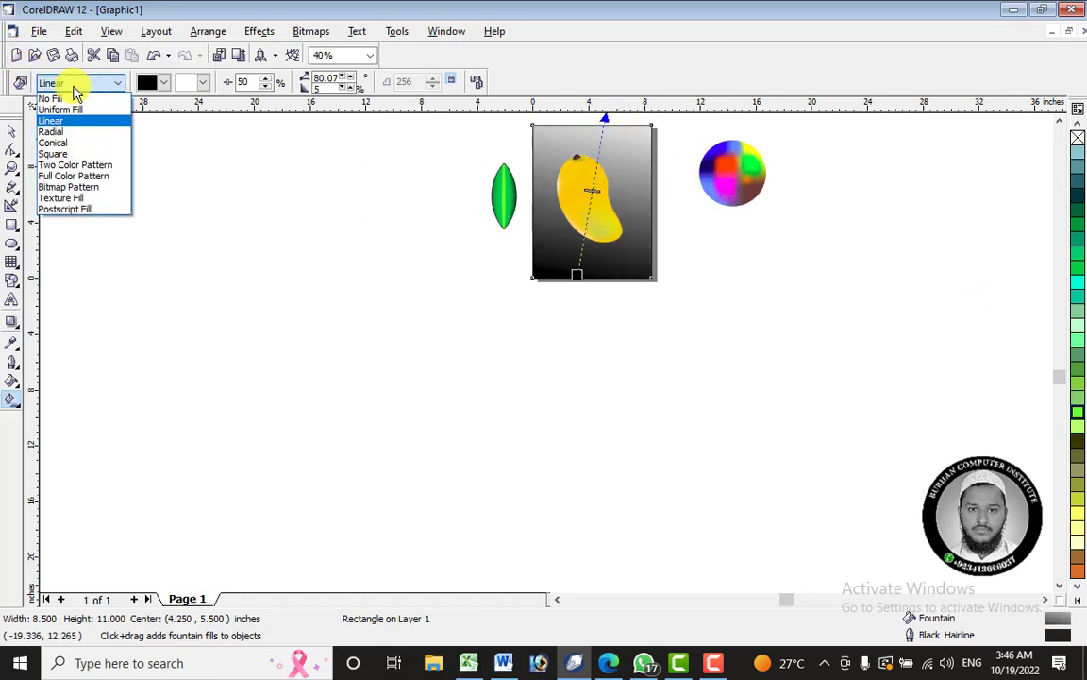
click(77, 132)
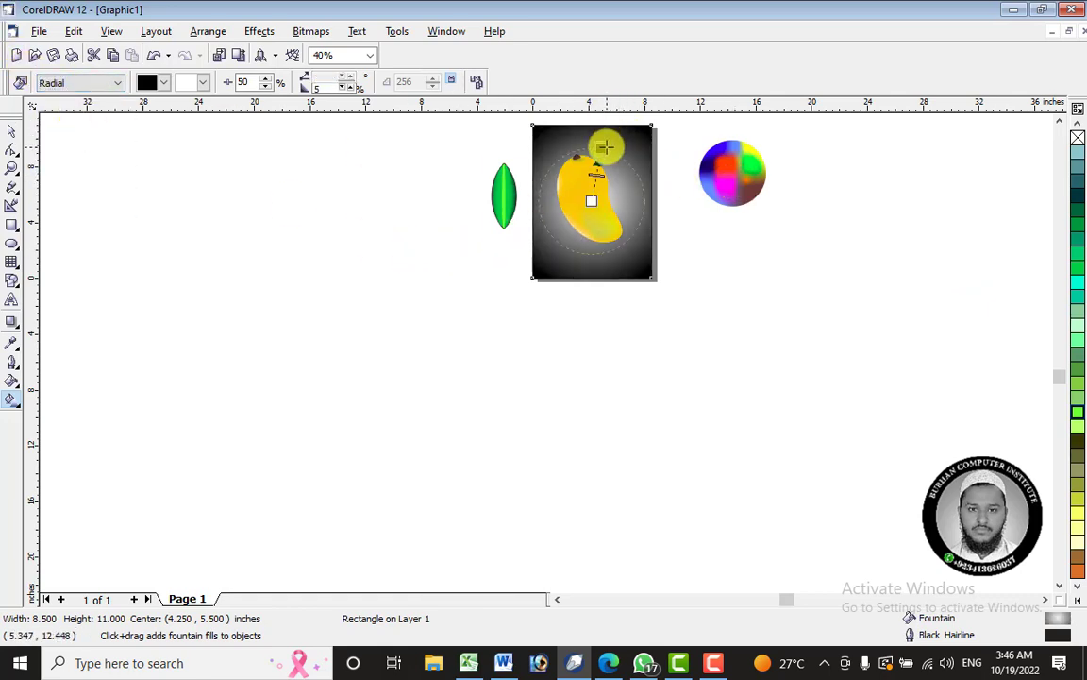
Extend the radial fill well beyond the background rectangle, keep the white centre in its middle and set the midpoint to 17%.
drag(602, 142, 634, 126)
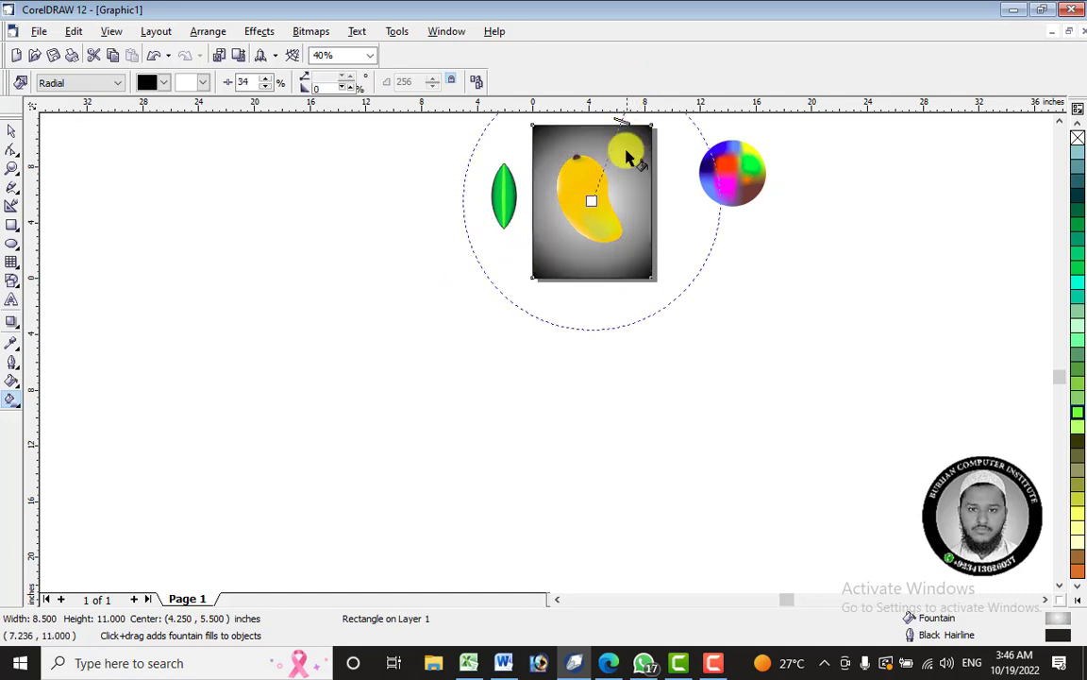
click(1060, 121)
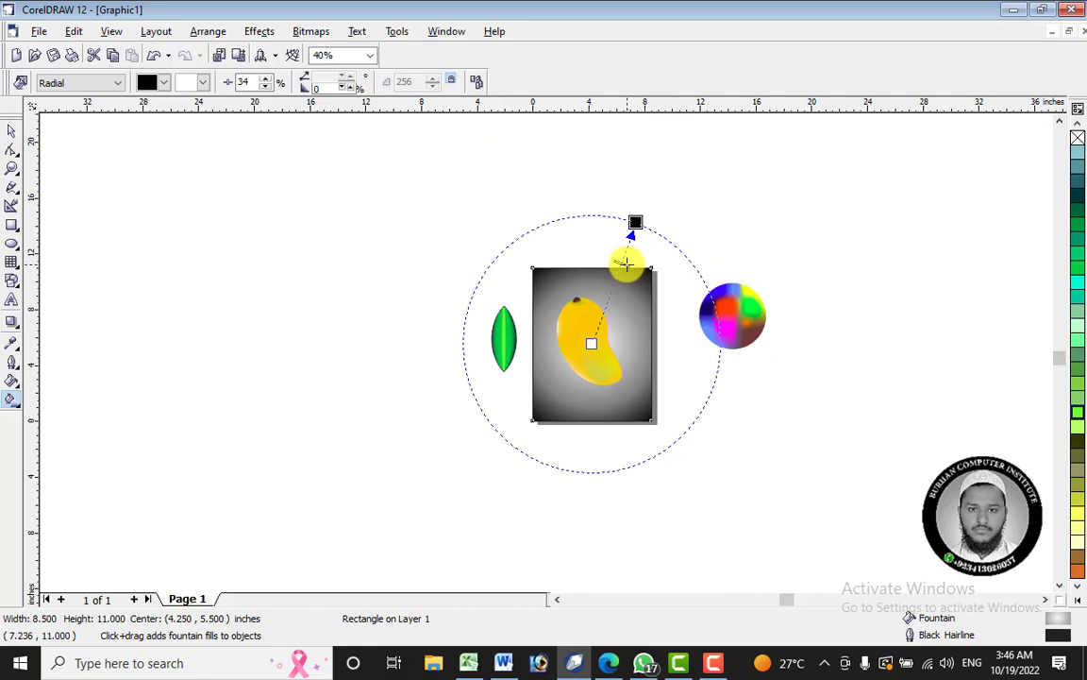
drag(637, 230, 675, 158)
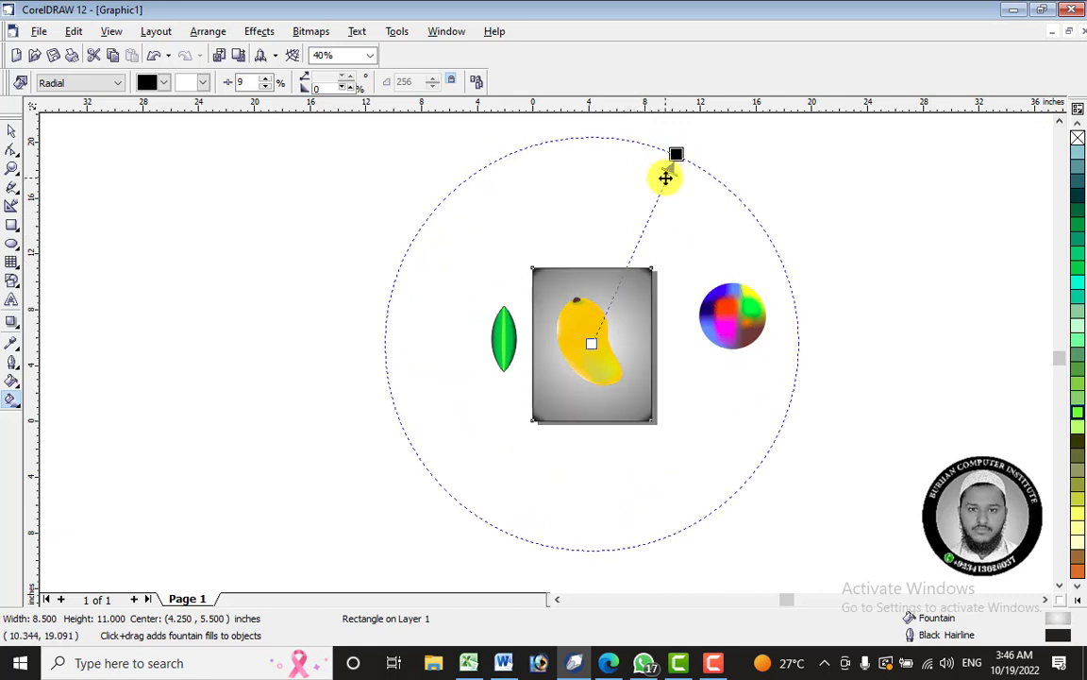
drag(592, 342, 549, 419)
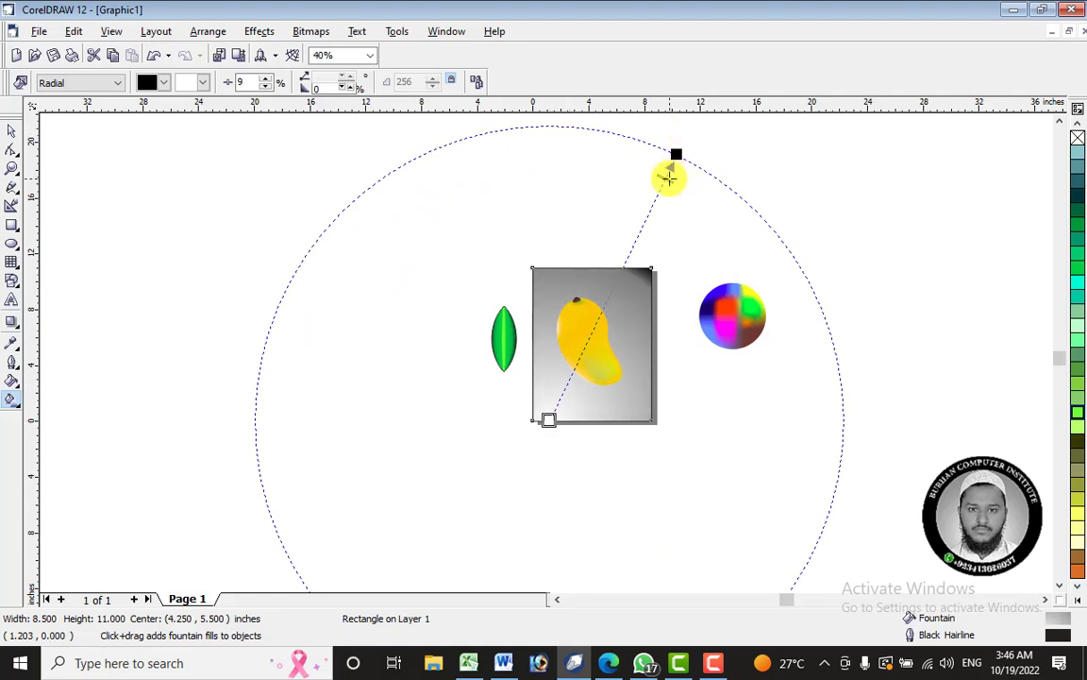
drag(677, 154, 760, 115)
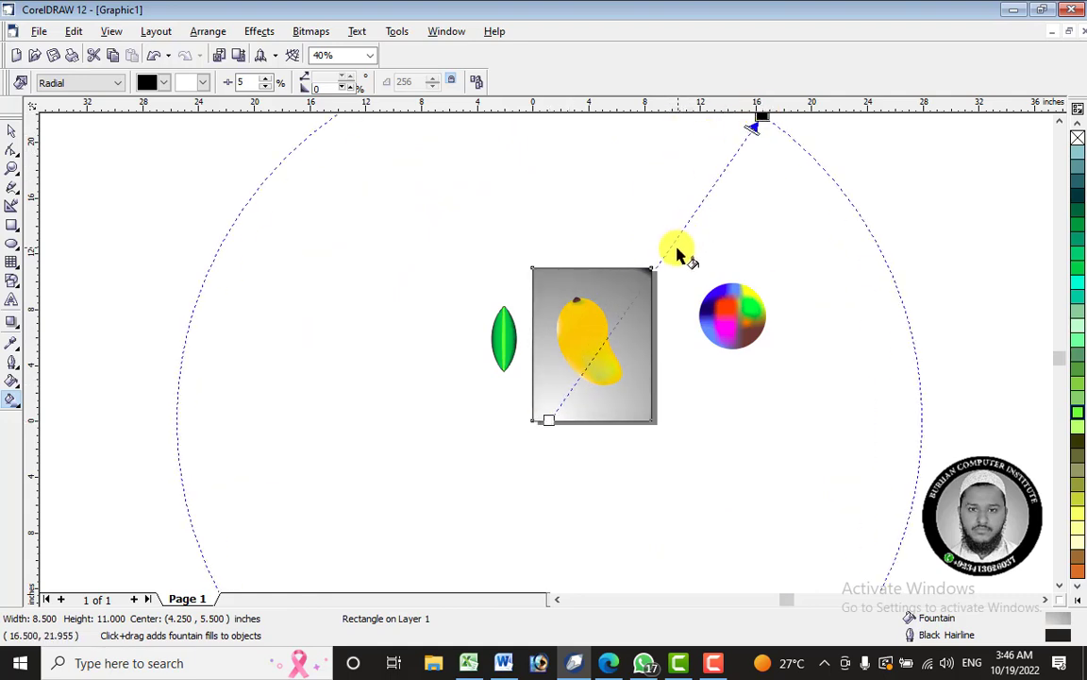
drag(542, 419, 591, 343)
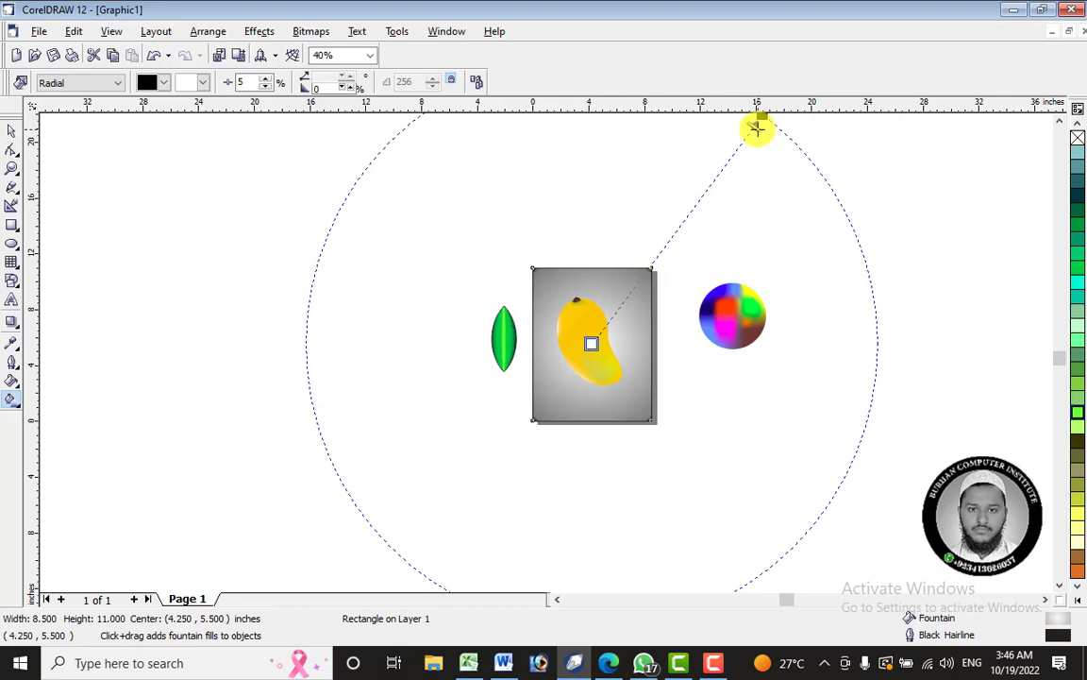
drag(756, 128, 735, 154)
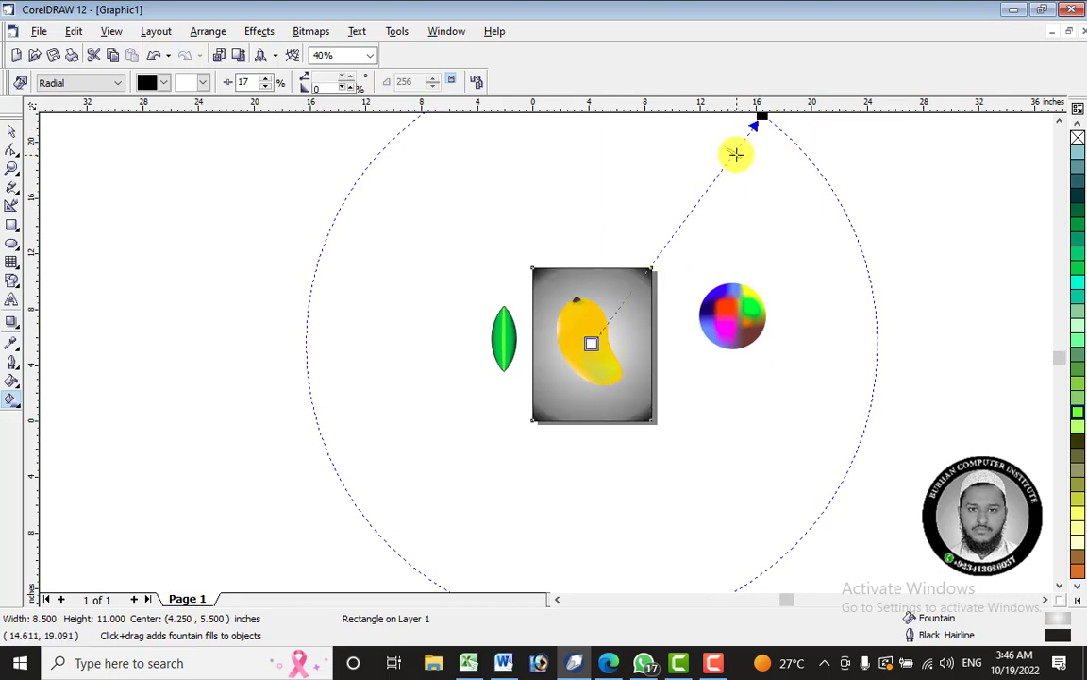
click(10, 132)
Move the leaf onto the upper part of the mango and remove its outline.
scroll(636, 283, up, 2)
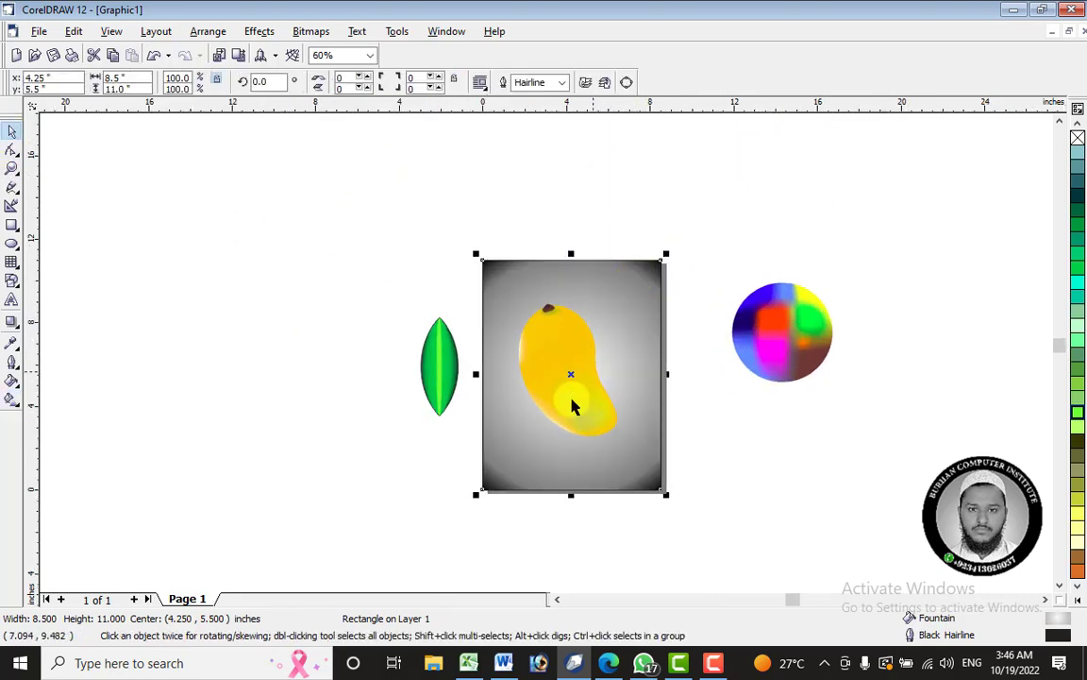
scroll(571, 406, up, 1)
scroll(453, 335, up, 2)
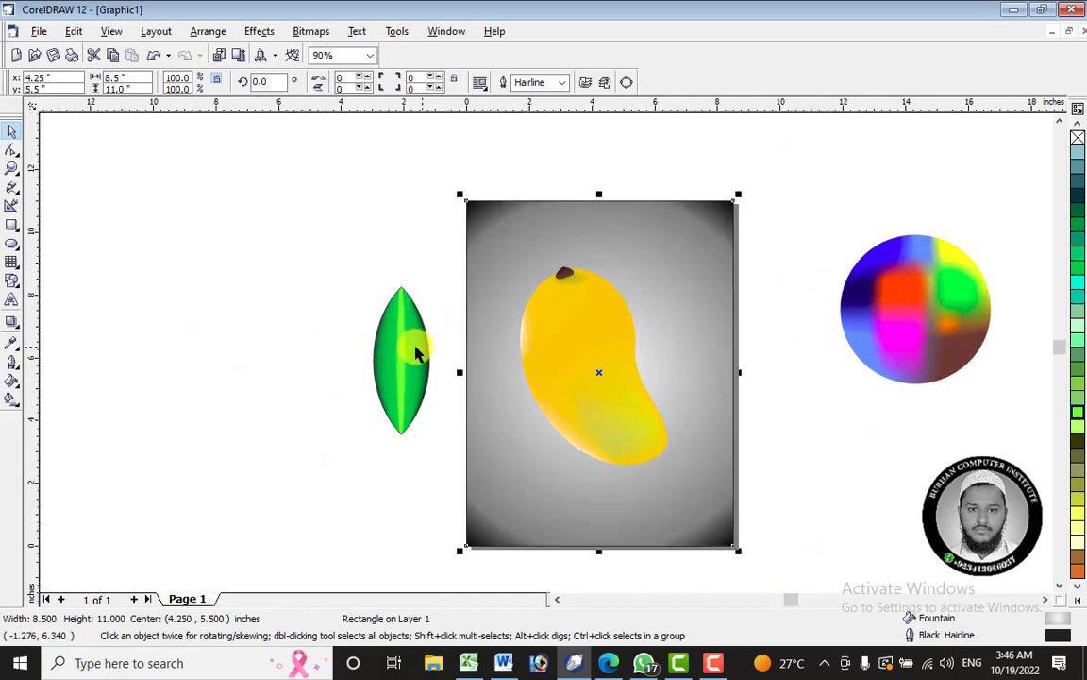
click(400, 348)
drag(400, 348, 578, 283)
scroll(599, 235, up, 4)
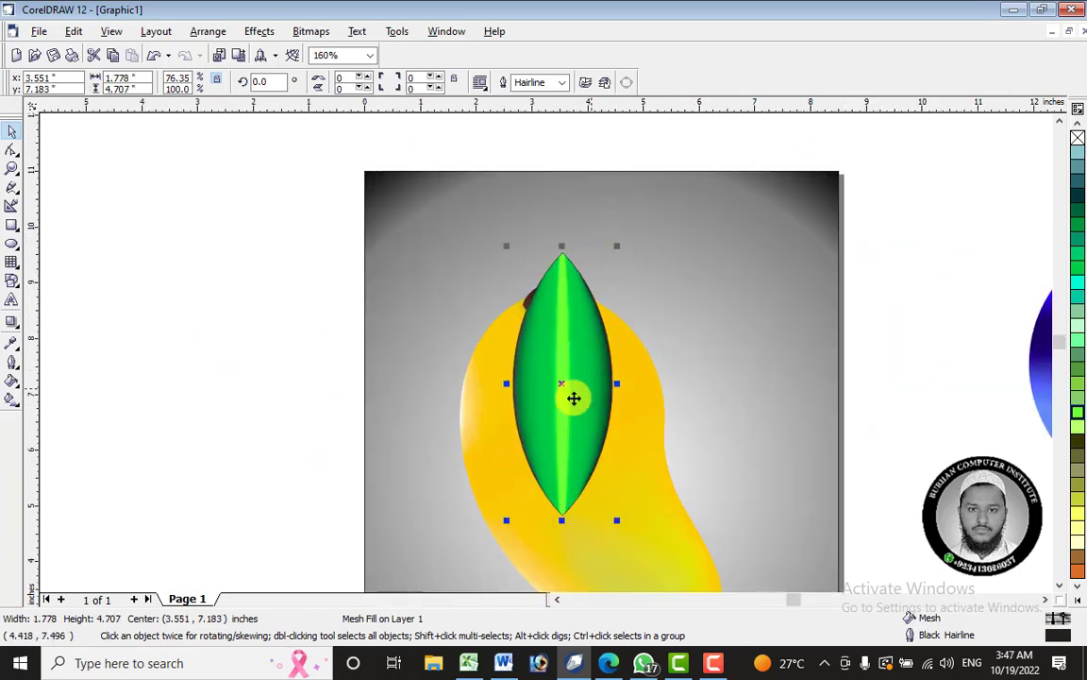
click(575, 306)
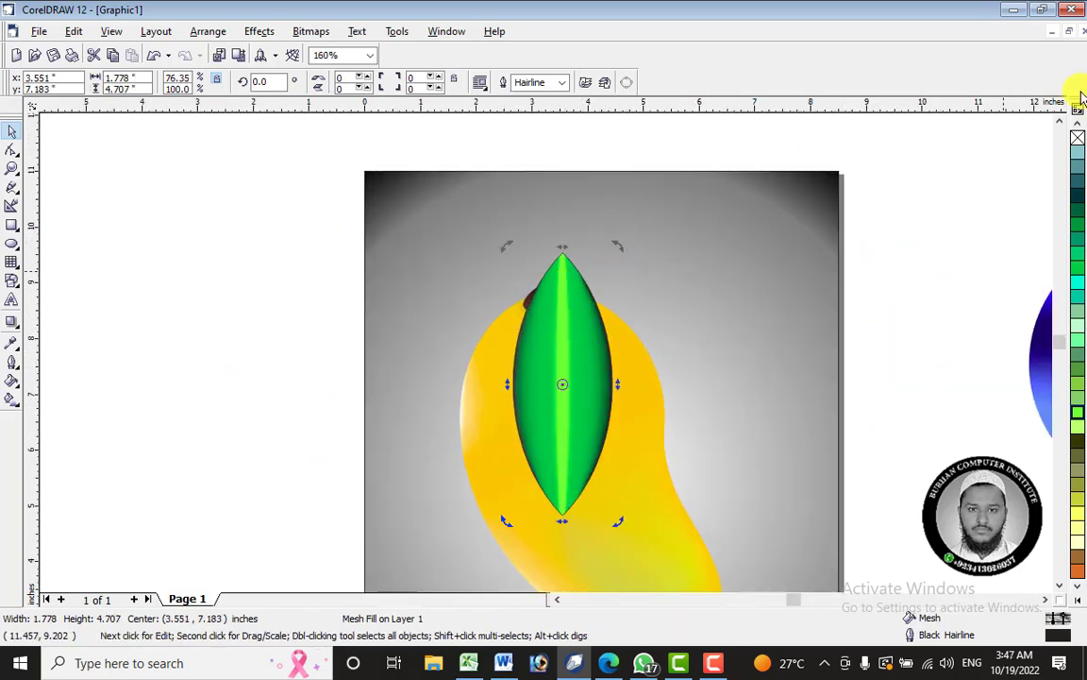
right_click(1078, 140)
Rotate the leaf to about 310°, shrink it to about 1.8 by 1.5 inches and place it at the mango's upper-left edge.
drag(619, 247, 672, 350)
drag(459, 374, 472, 359)
drag(330, 467, 432, 380)
drag(511, 316, 485, 368)
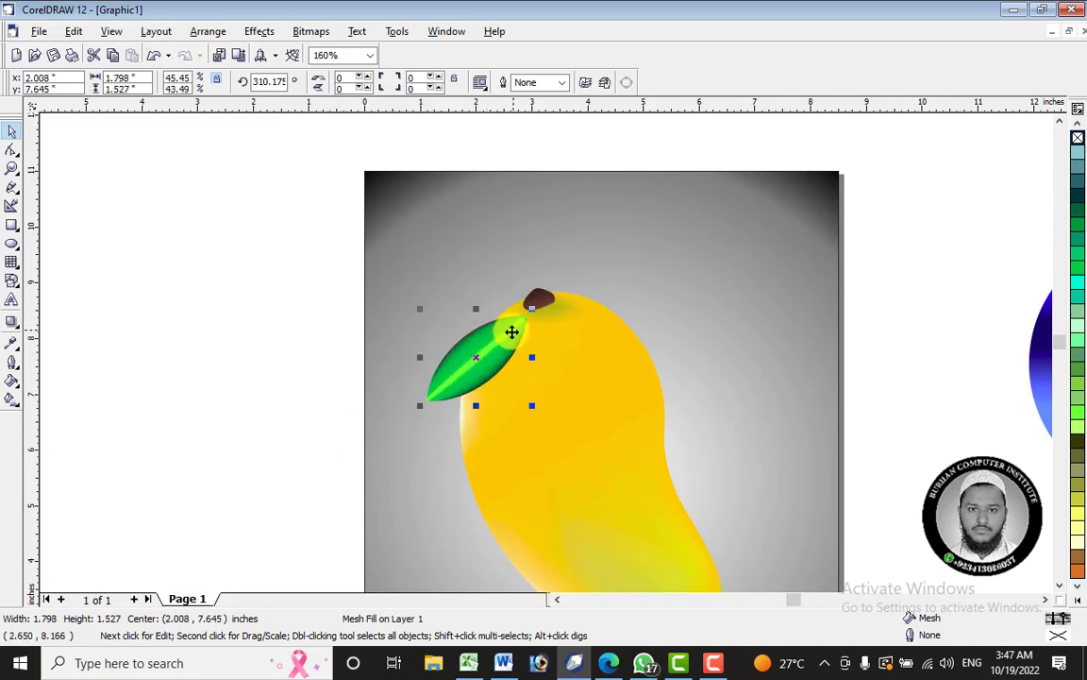
Turn the leaf to about 329°, enlarge it to about 1.6 by 2.5 inches and shift it down and left.
click(515, 325)
drag(536, 313, 535, 269)
click(528, 300)
drag(513, 316, 479, 347)
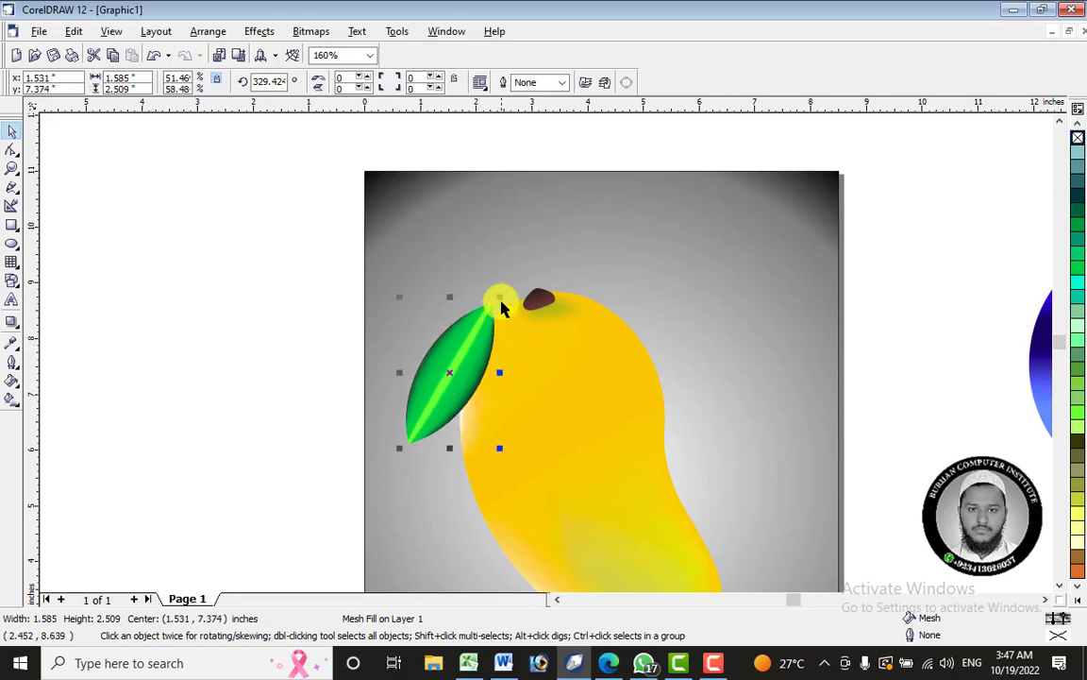
Enlarge the leaf to about 2.2 by 3.4 inches and move it down along the mango's left side.
click(481, 333)
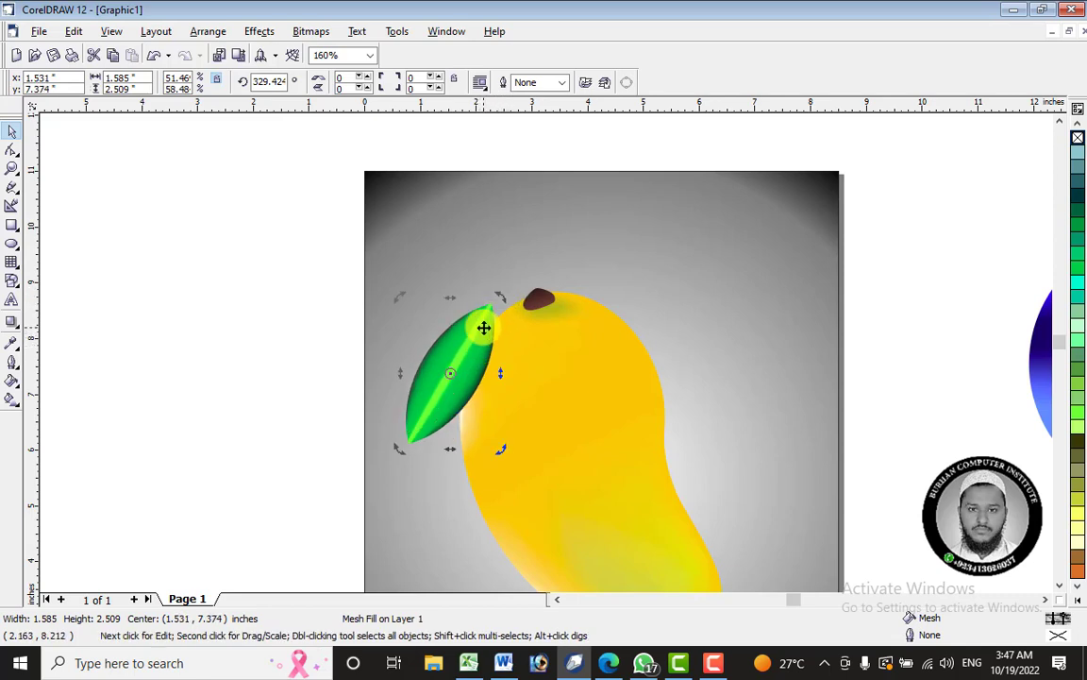
click(485, 325)
drag(499, 294, 512, 274)
drag(485, 347, 475, 398)
drag(508, 330, 533, 282)
drag(483, 390, 470, 421)
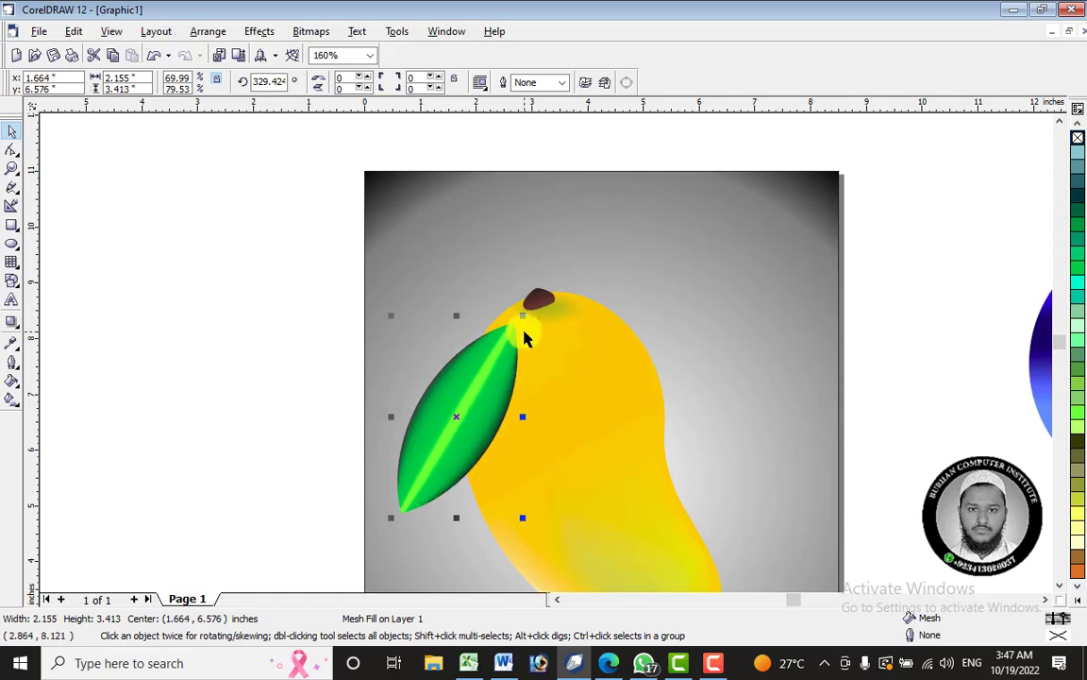
Rotate the leaf to about 345°, enlarge it to about 1.8 by 4.1 inches and place its tip just below the stem spot.
click(444, 472)
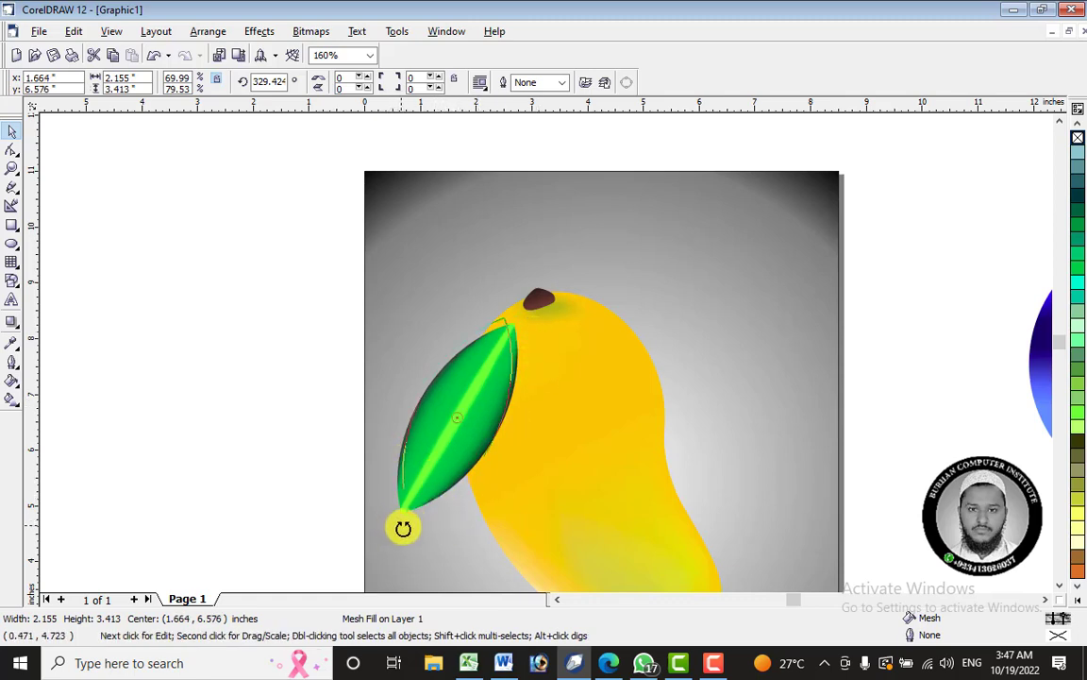
drag(403, 524, 488, 462)
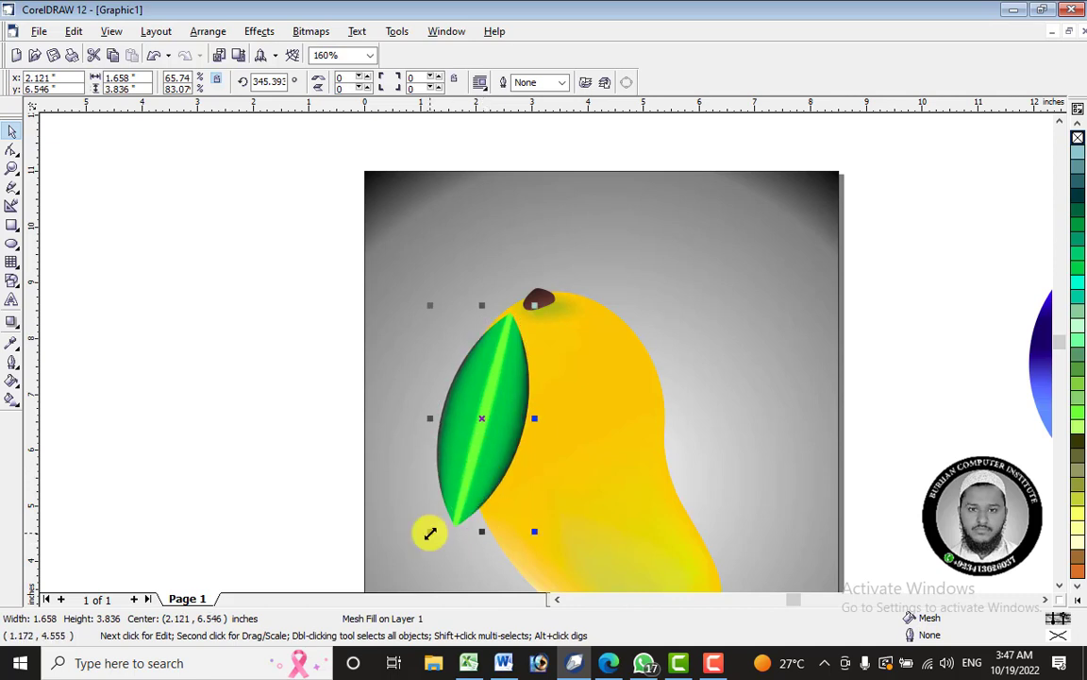
drag(430, 527, 413, 551)
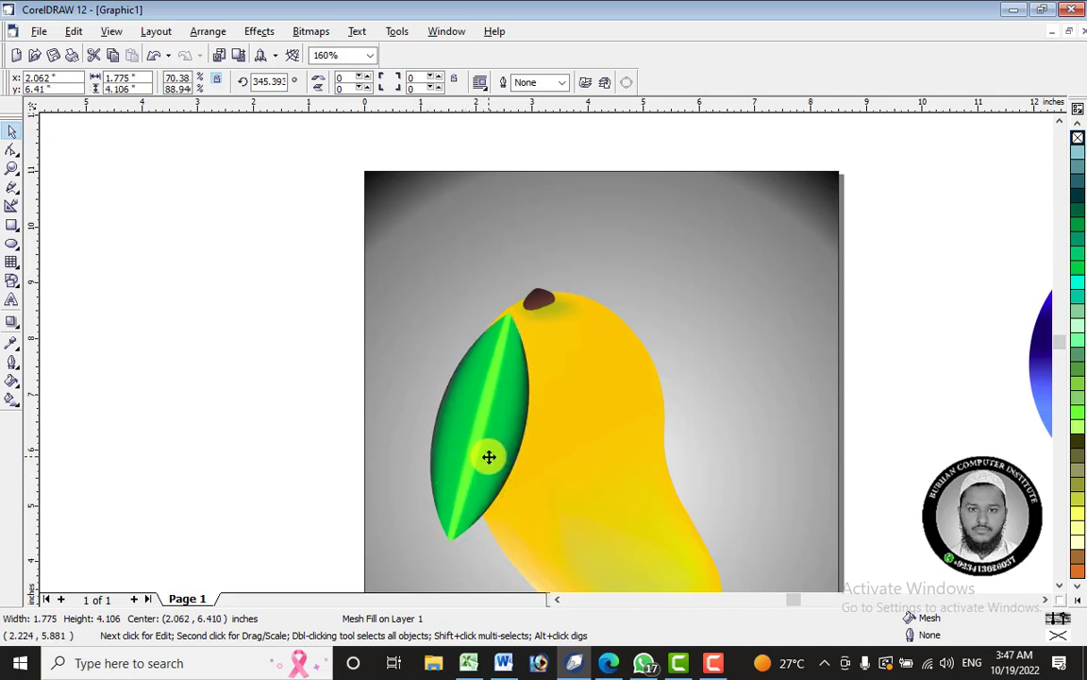
drag(492, 454, 496, 451)
Draw a straight Bezier line from the top of the brown stem spot to the leaf's upper tip.
scroll(497, 451, down, 2)
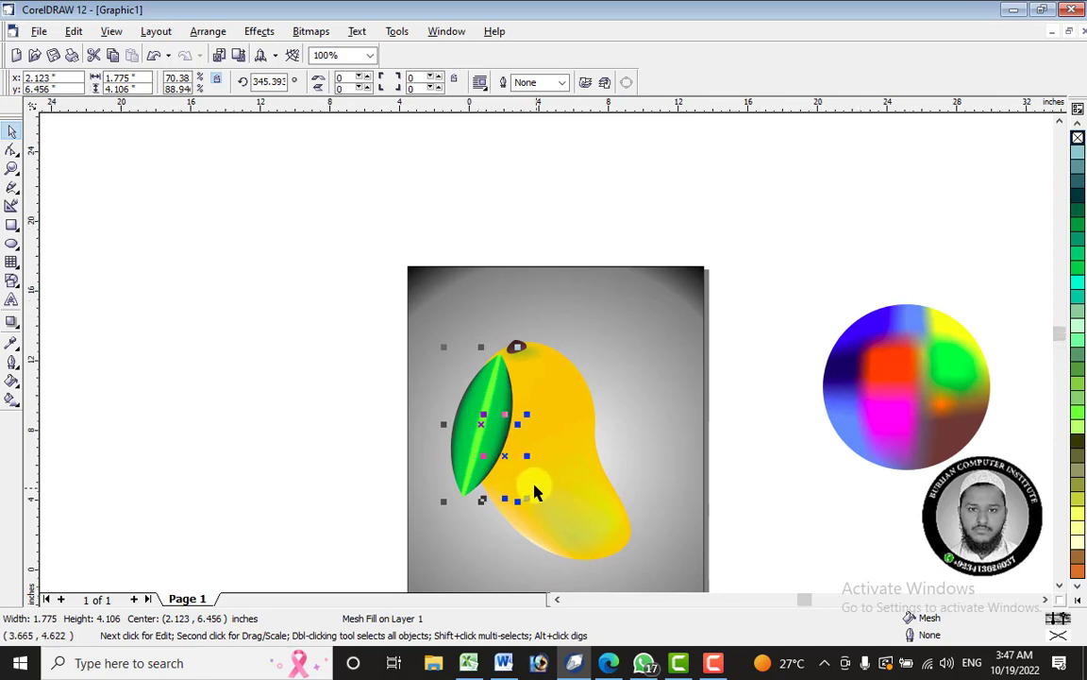
scroll(529, 486, down, 2)
scroll(526, 484, up, 4)
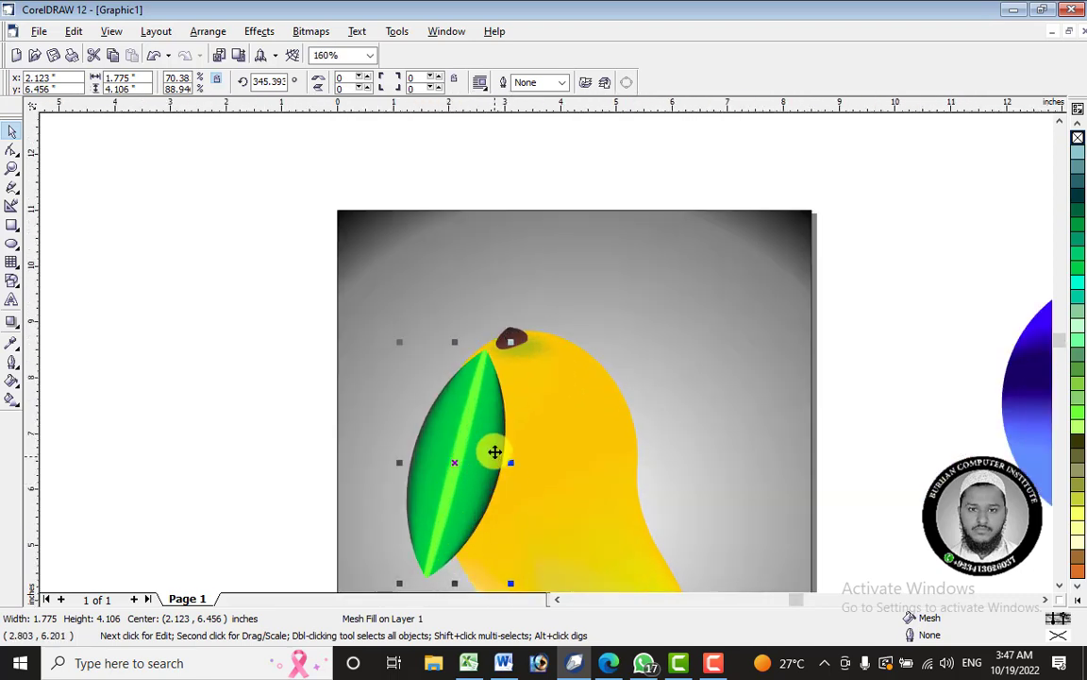
click(18, 196)
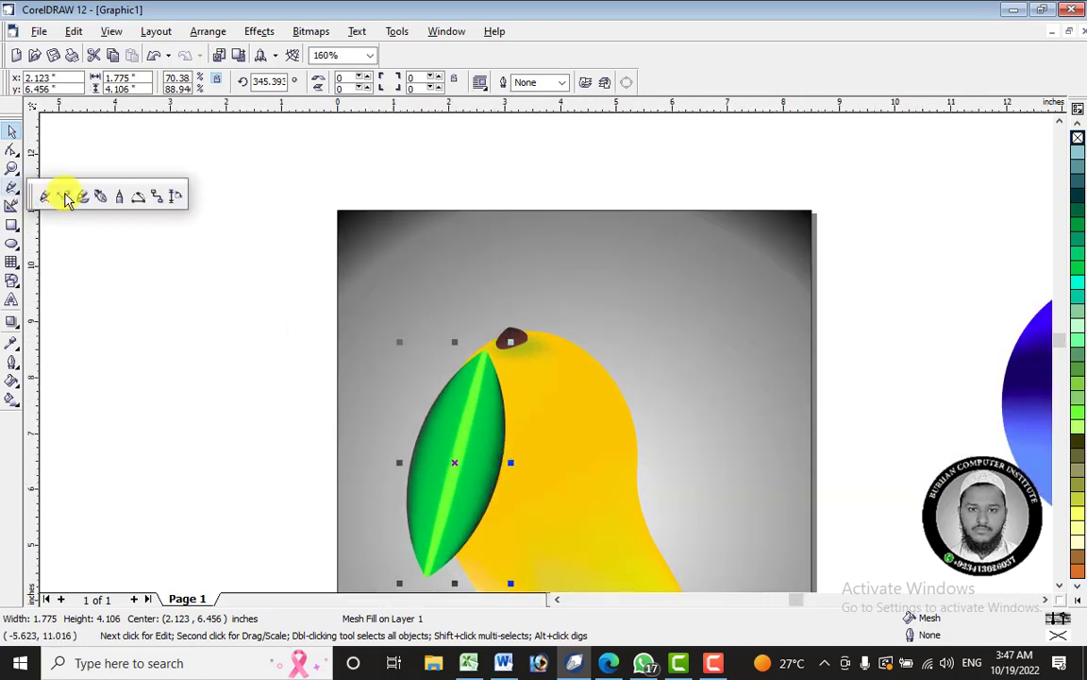
click(66, 198)
scroll(485, 296, up, 4)
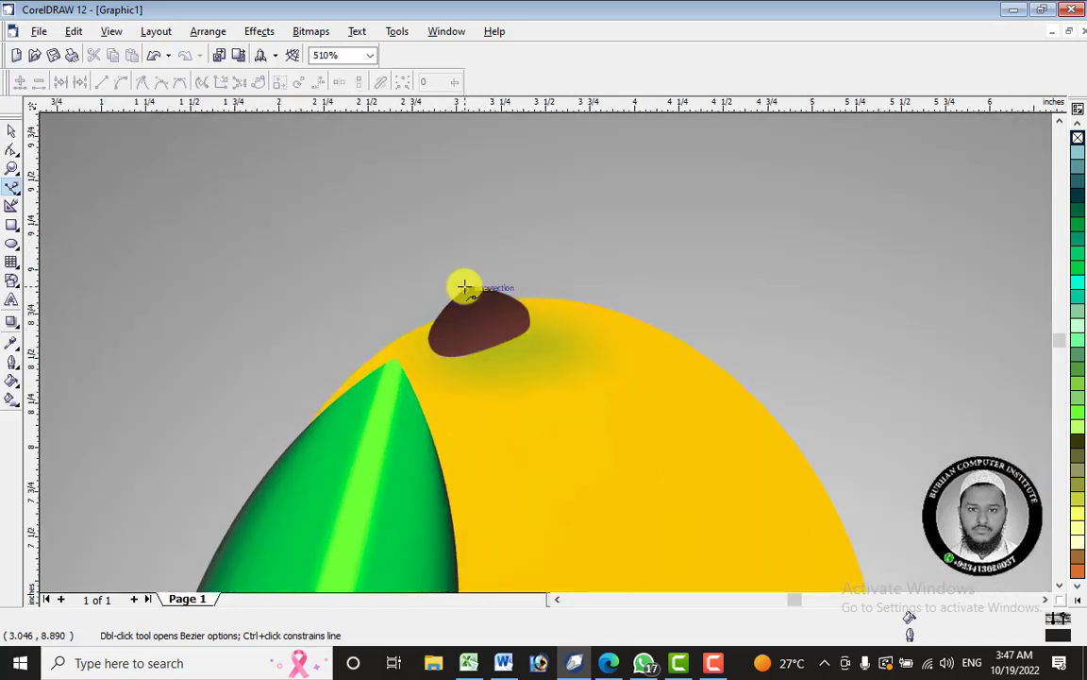
click(469, 286)
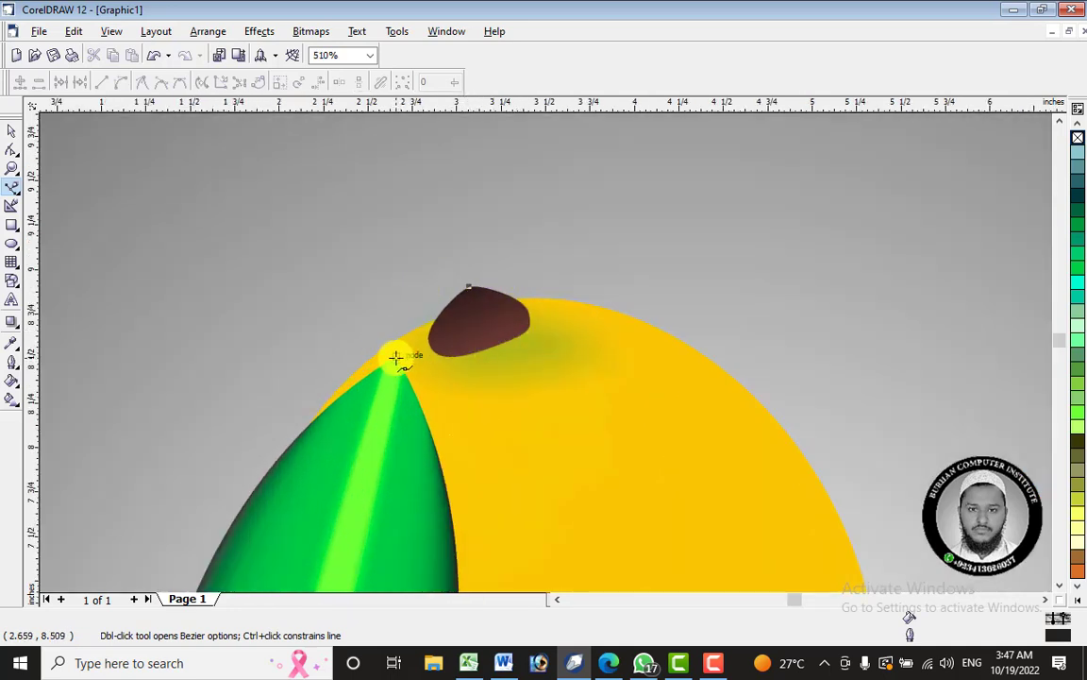
click(395, 357)
Convert the line between the stem spot and leaf to a curve and bend it into an S-shaped stalk.
click(11, 150)
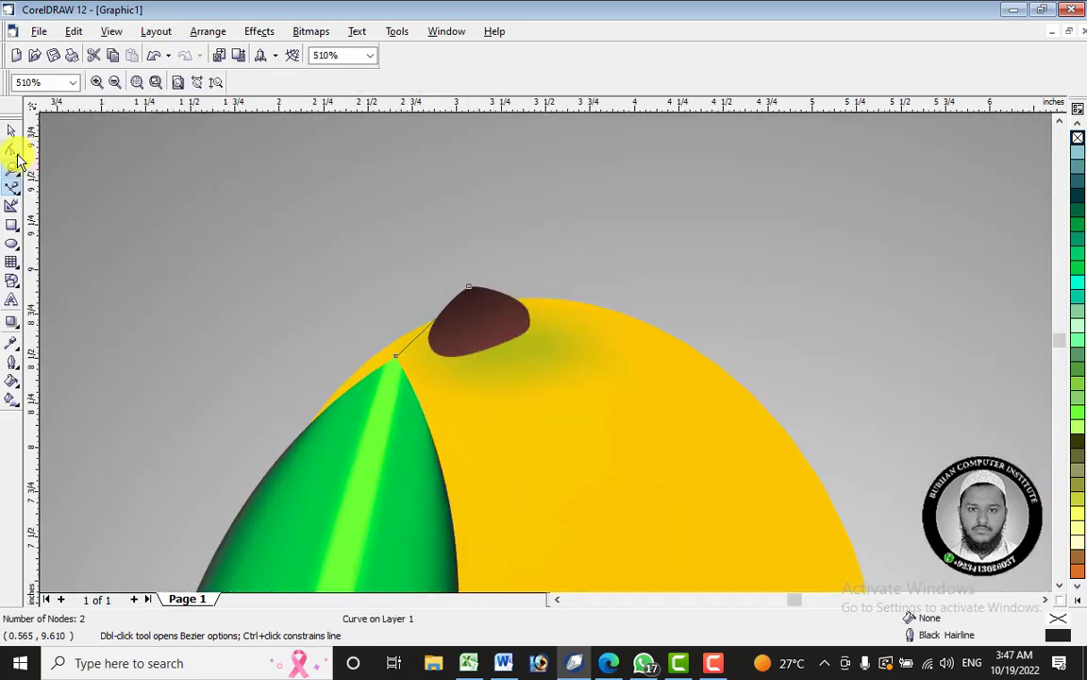
right_click(420, 328)
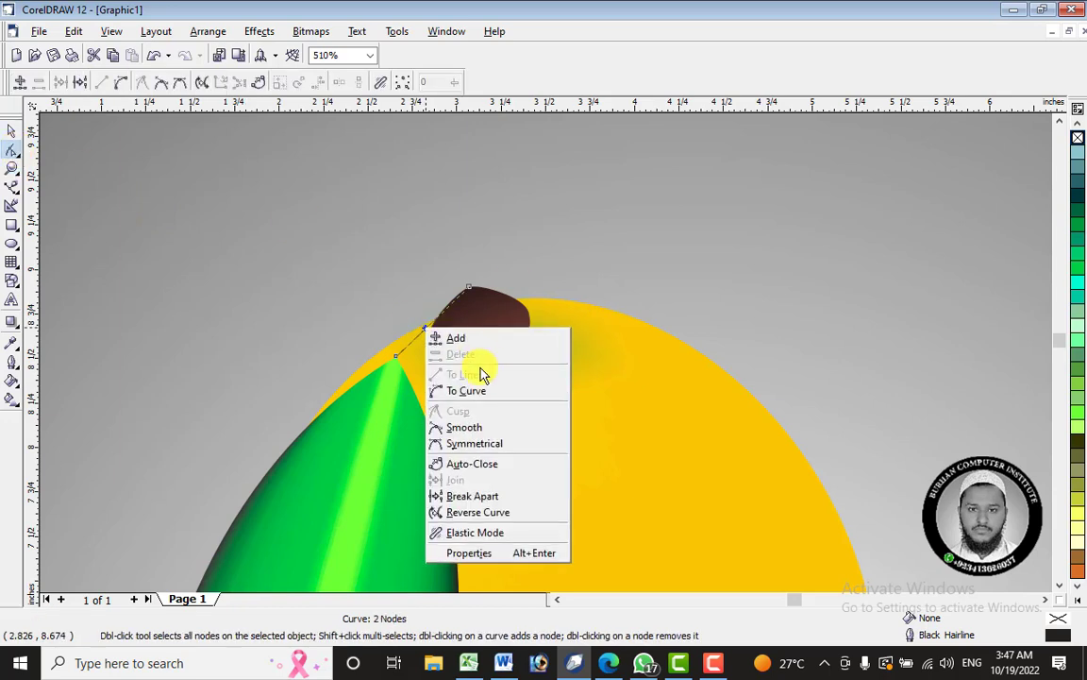
click(469, 387)
drag(432, 325, 483, 299)
click(412, 294)
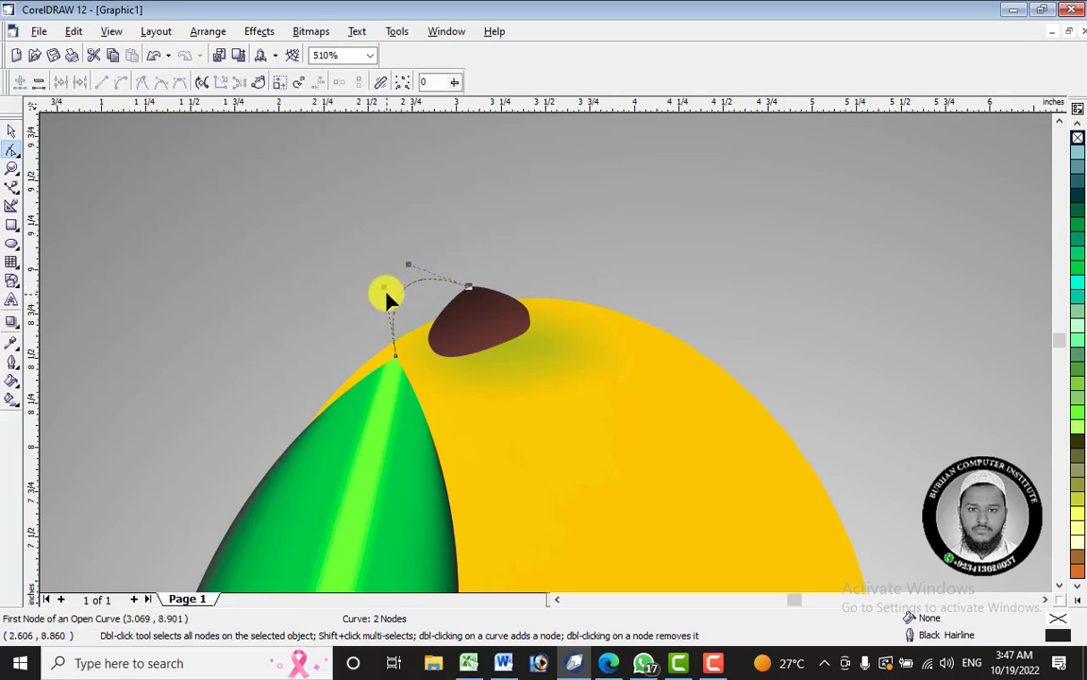
drag(387, 291, 431, 357)
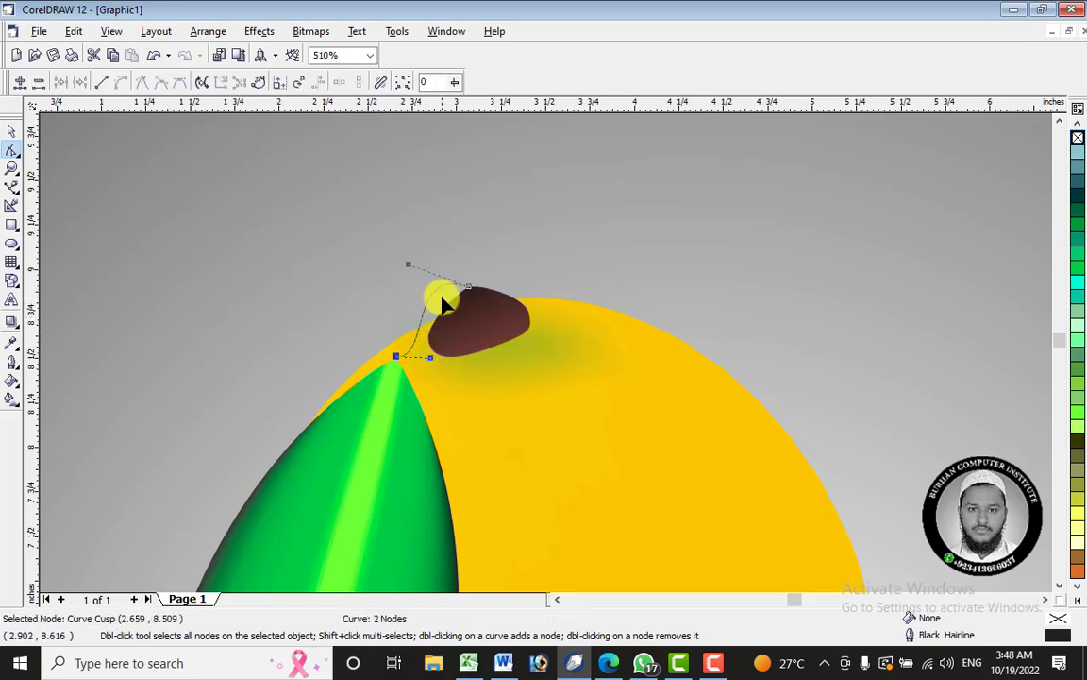
drag(411, 266, 389, 256)
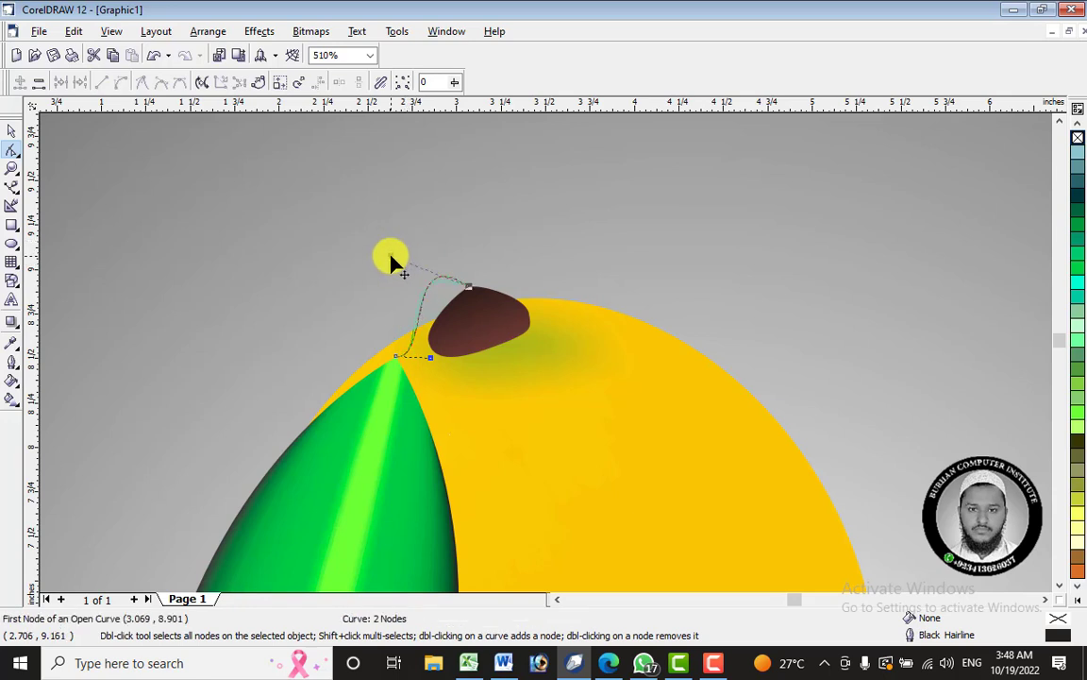
Set the outline width of the curved stalk between the stem spot and the leaf to 2 points.
click(12, 133)
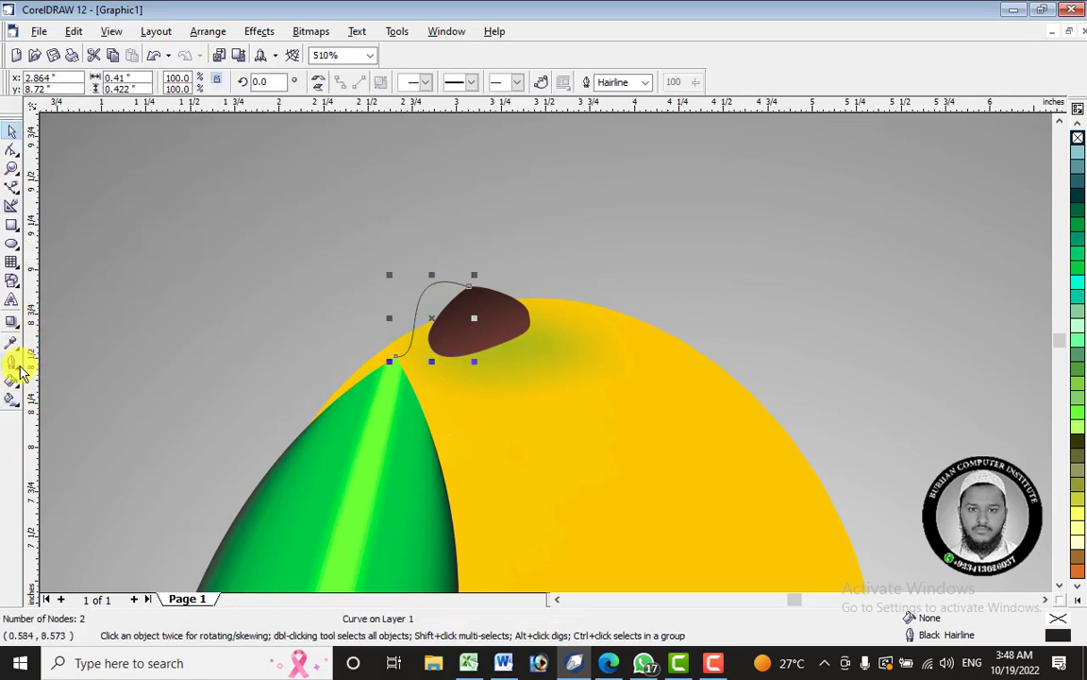
click(15, 364)
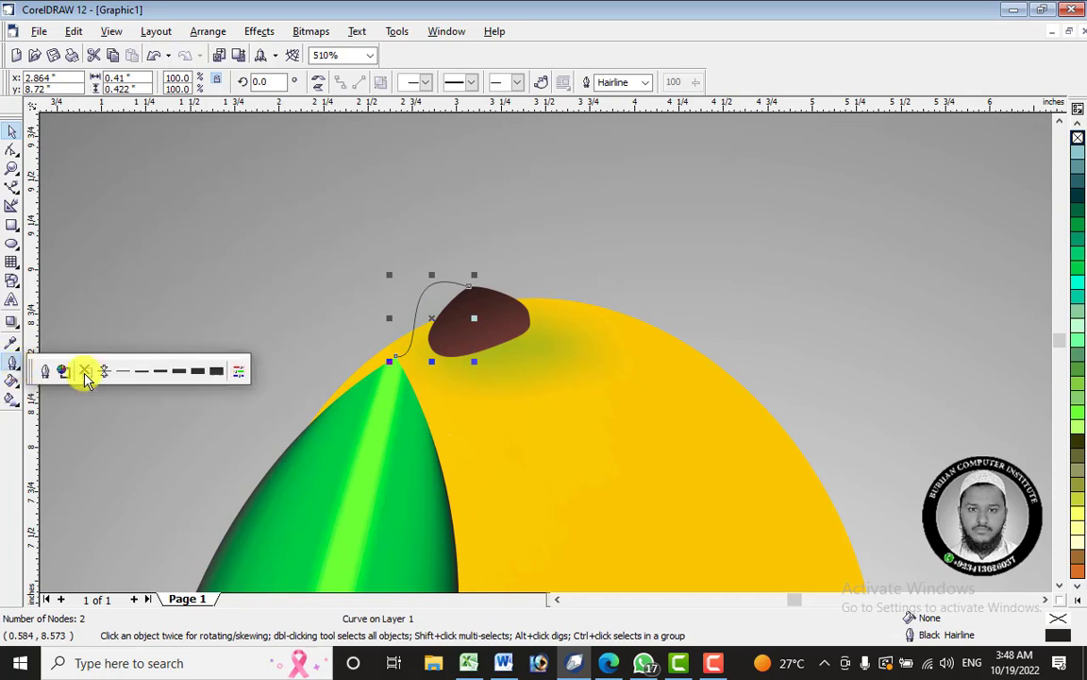
click(196, 373)
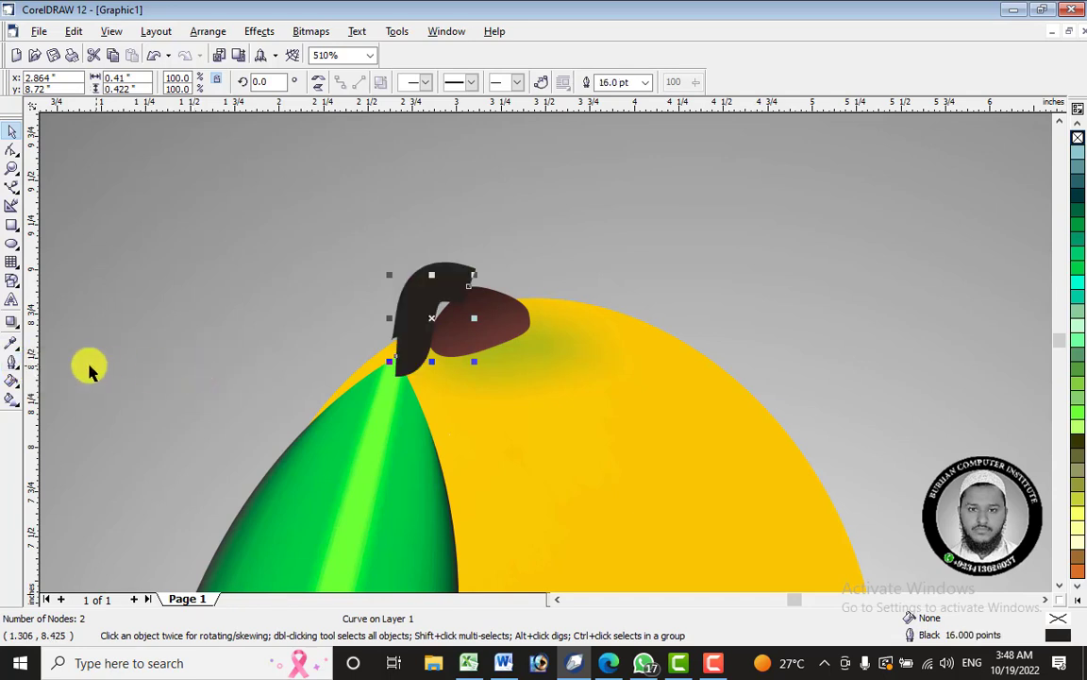
click(15, 366)
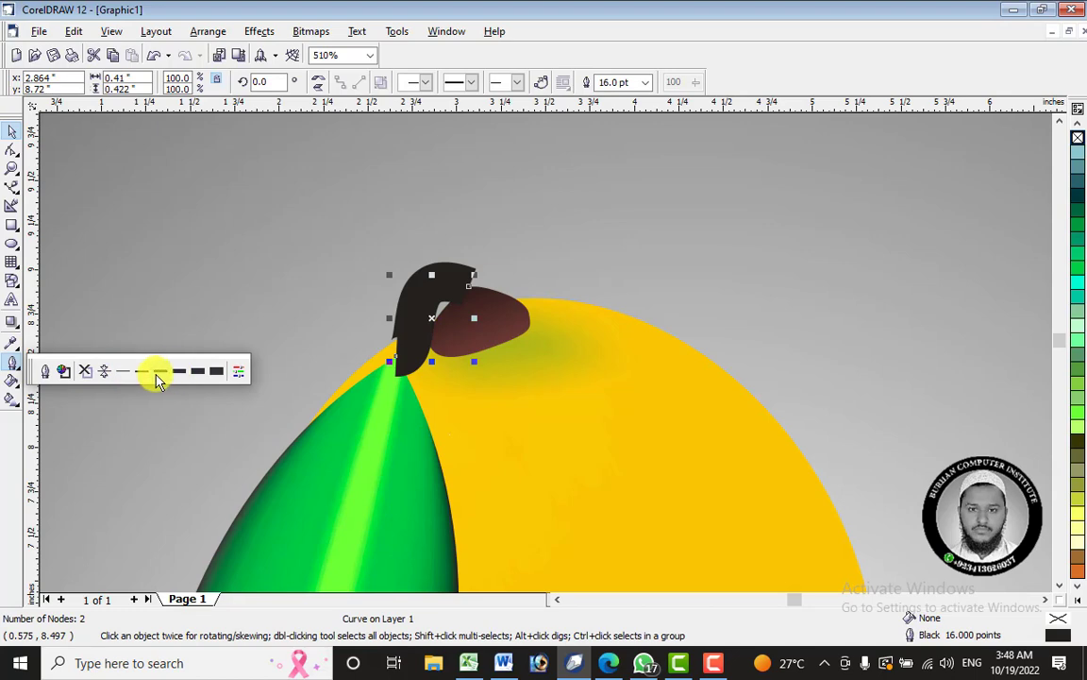
click(159, 374)
Give the stalk's outline rounded line caps.
scroll(443, 312, up, 2)
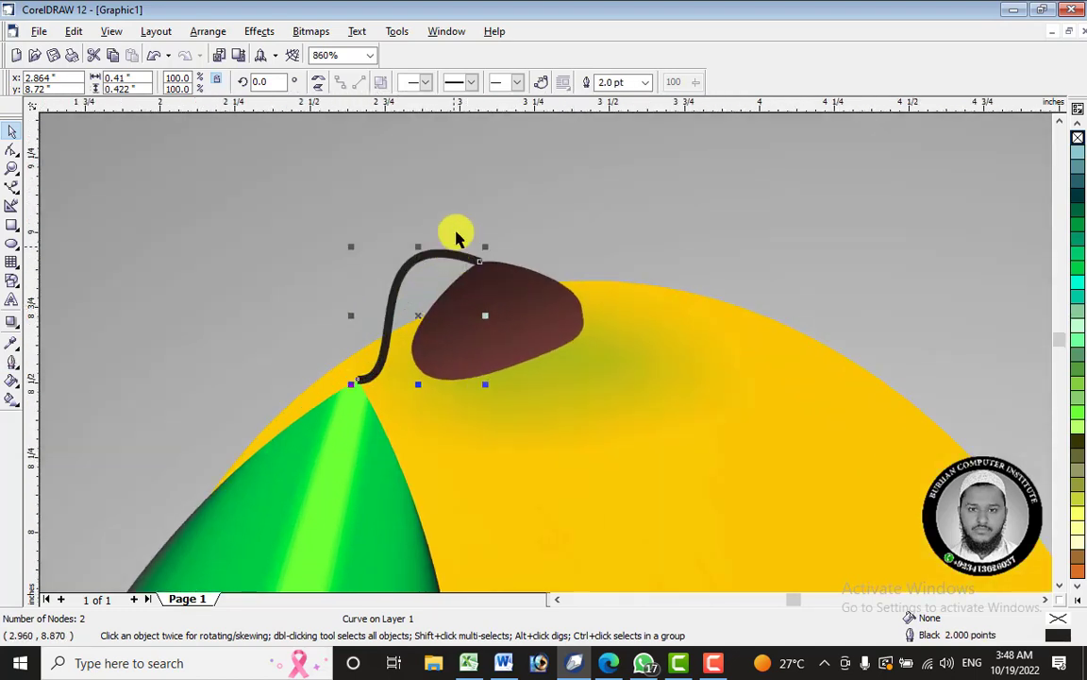
scroll(456, 238, up, 3)
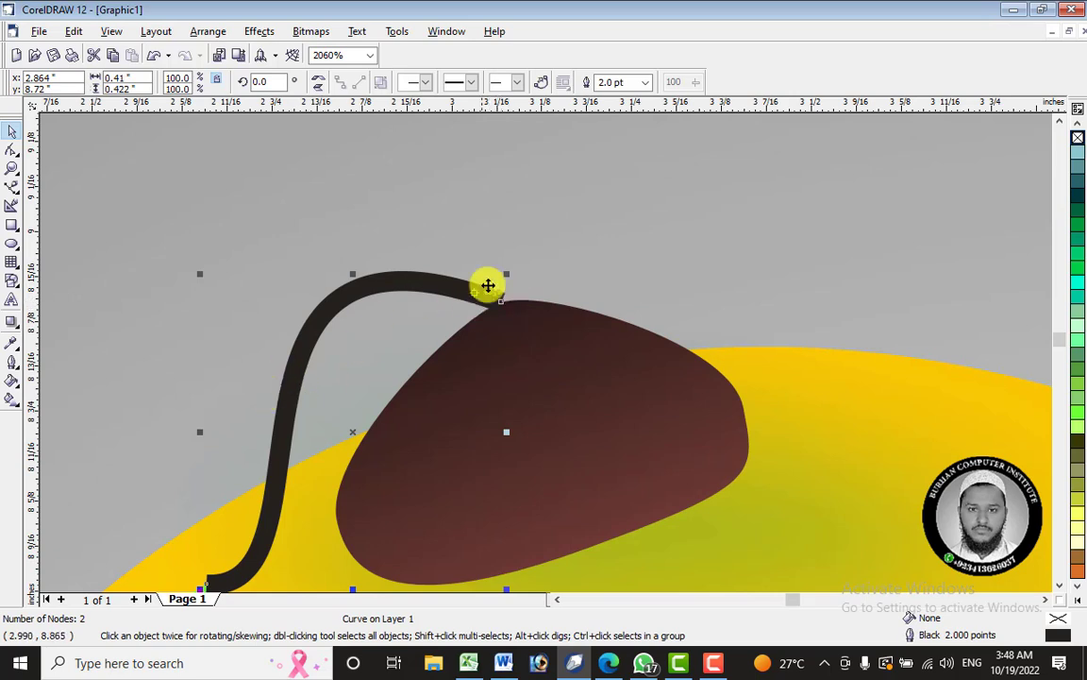
click(13, 369)
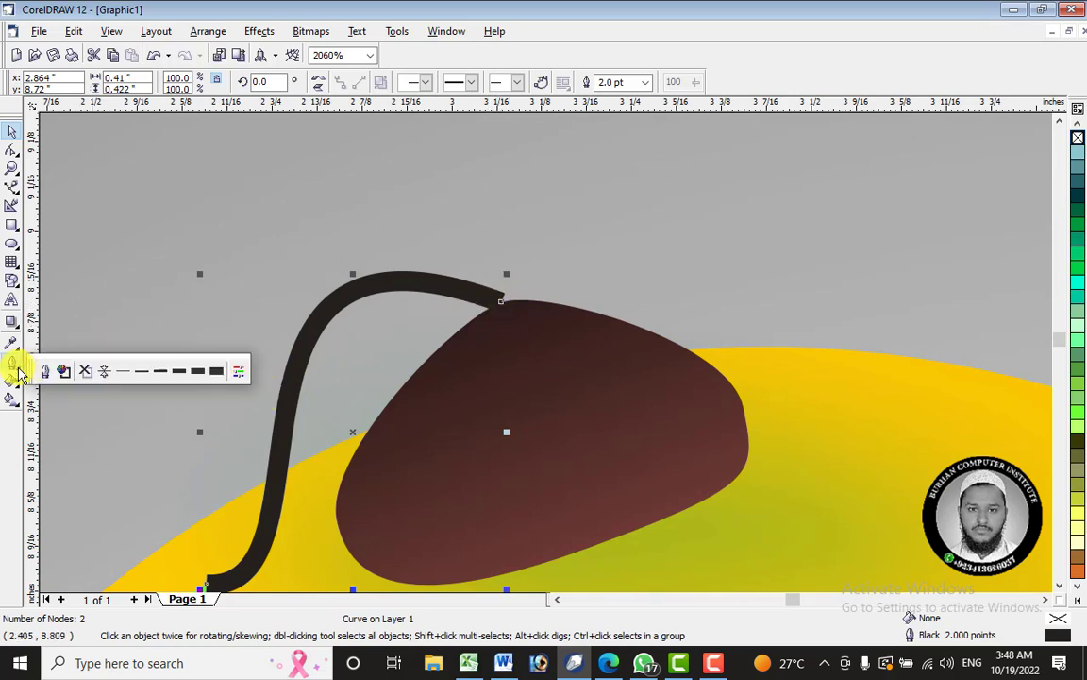
click(44, 376)
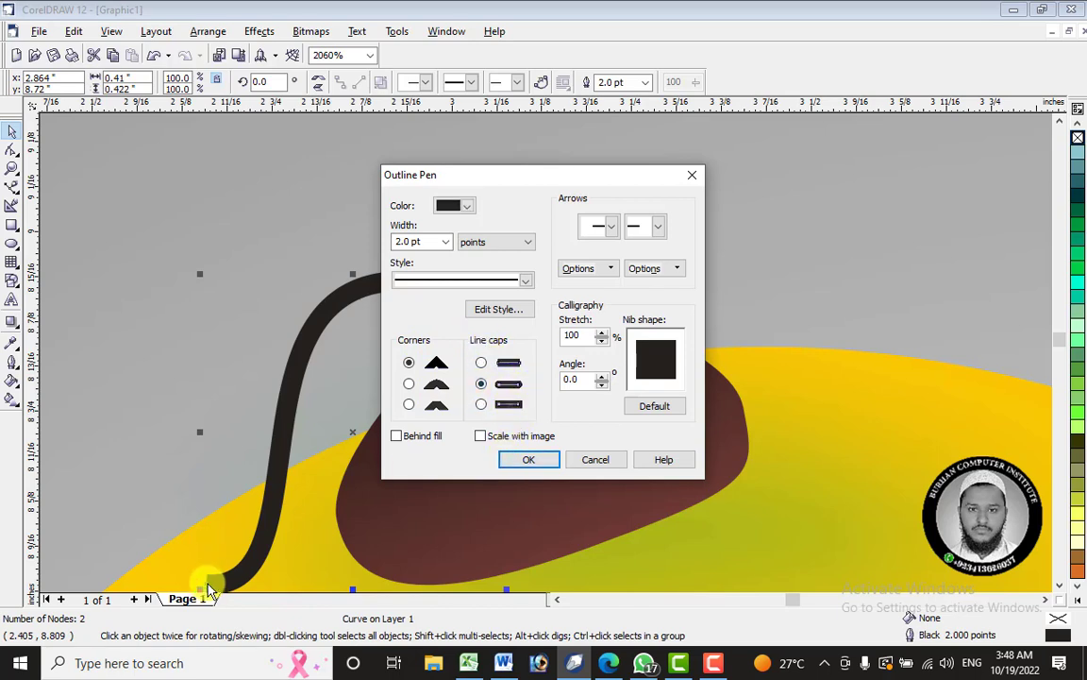
click(519, 457)
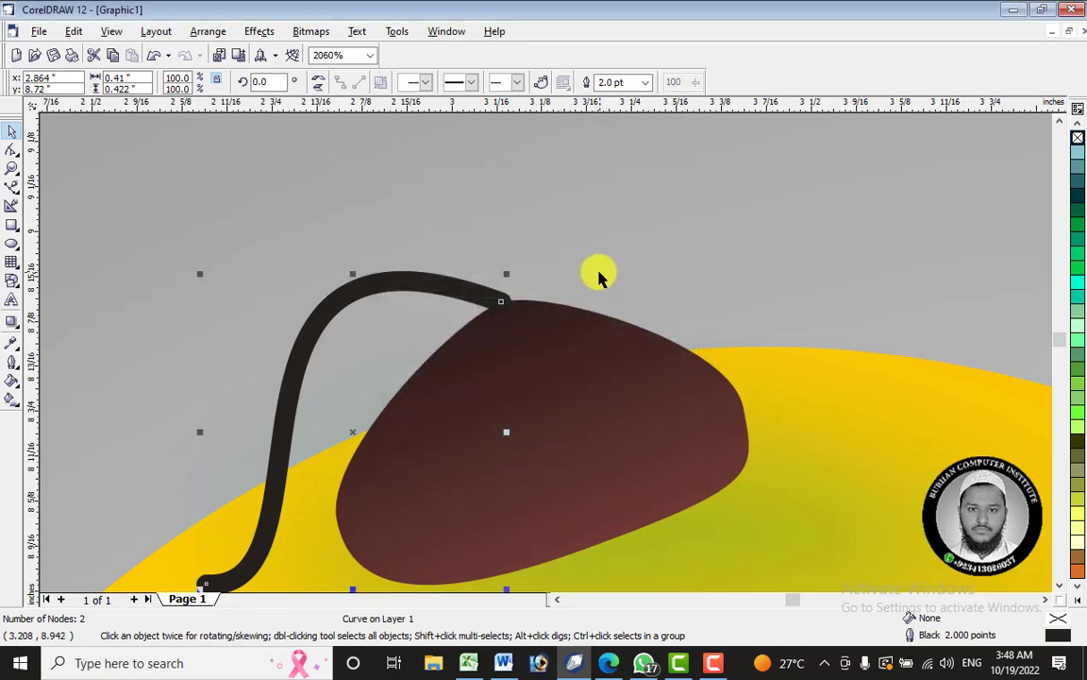
Lower the stalk's upper node onto the stem spot and reshape its lower end into a single arch ending on the leaf tip.
click(12, 151)
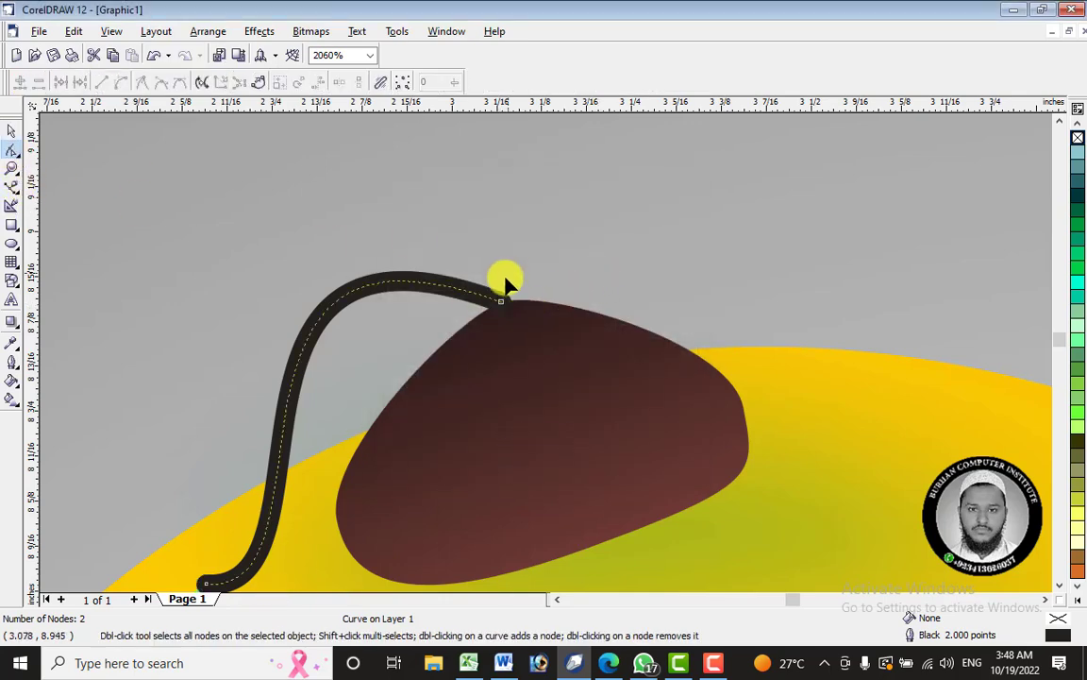
drag(500, 300, 499, 317)
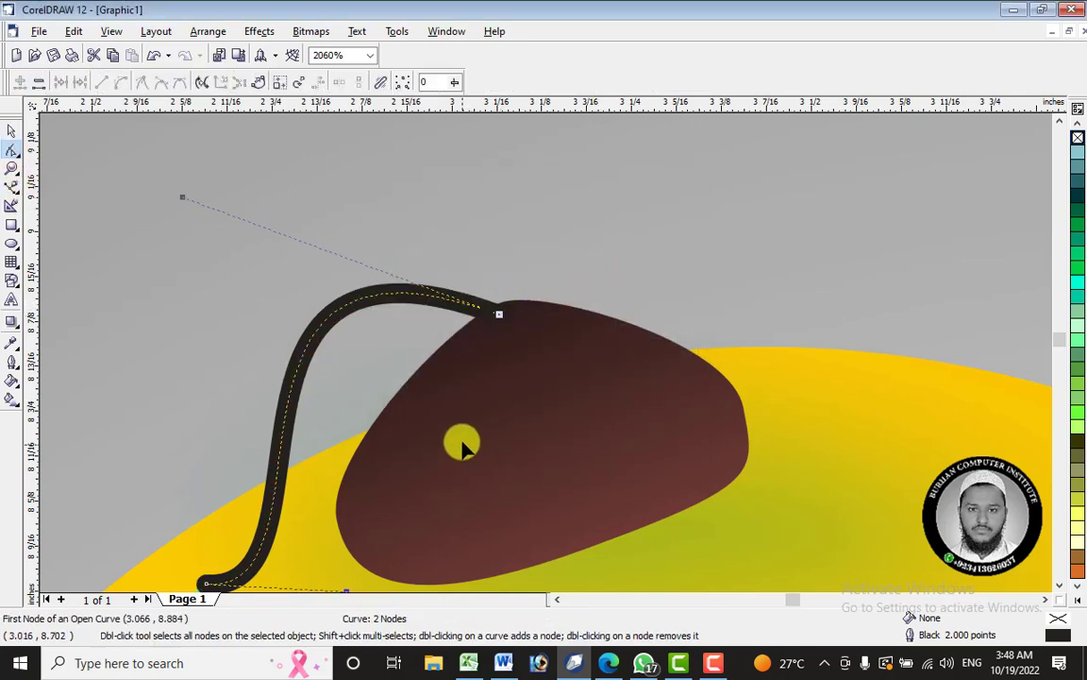
scroll(1061, 585, down, 3)
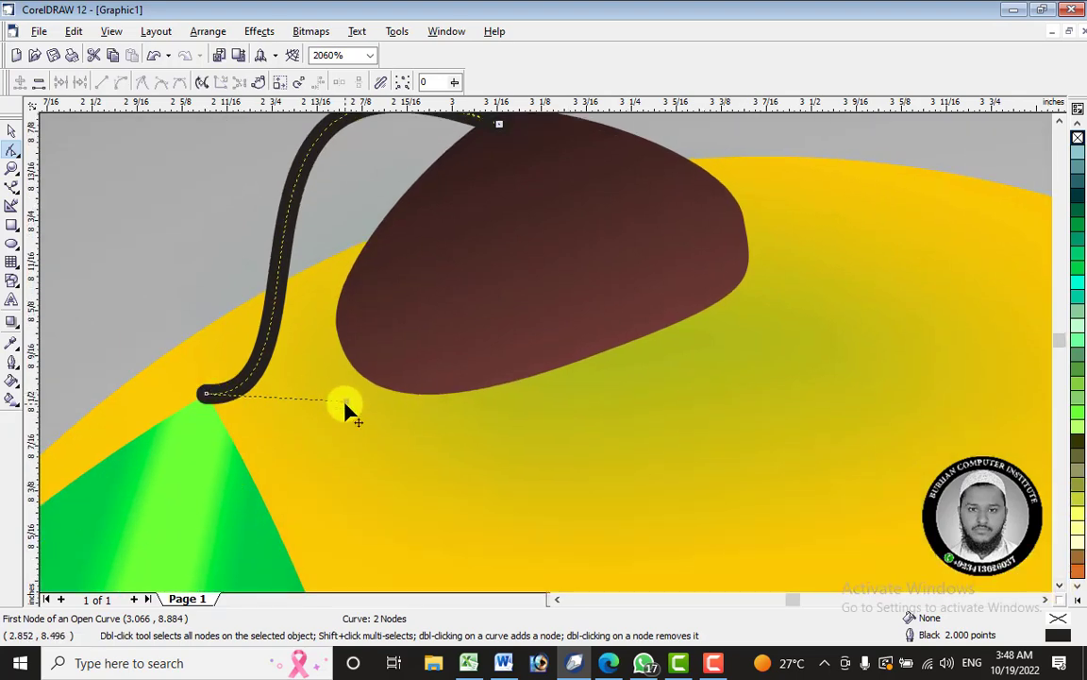
drag(344, 408, 197, 416)
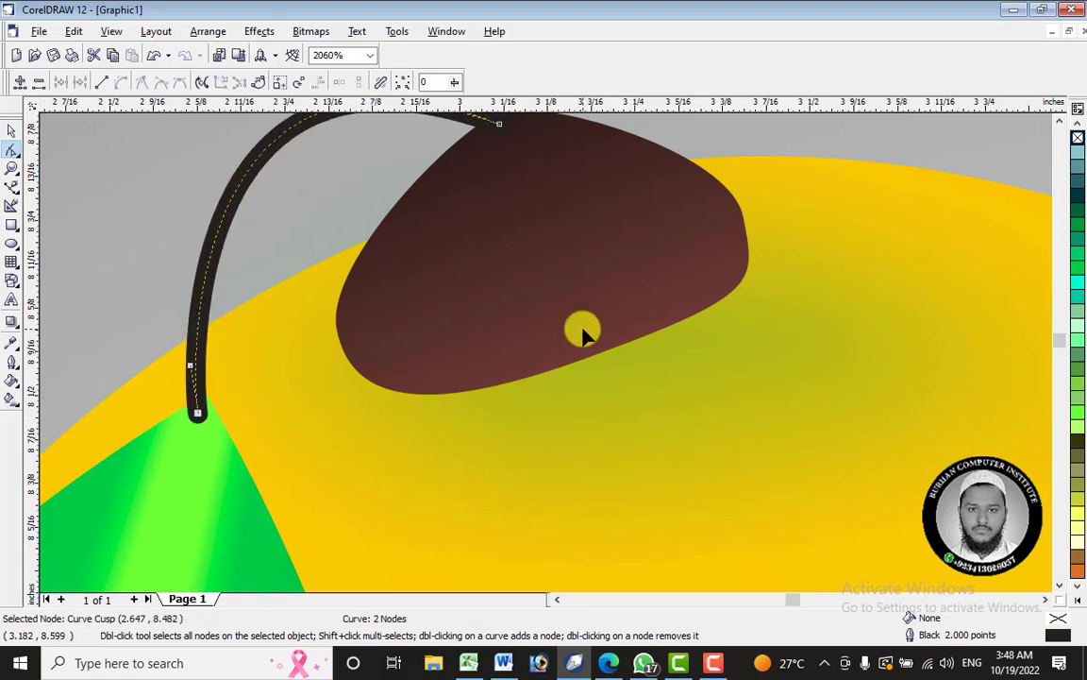
Color the stalk's outline Dark Brown.
scroll(582, 335, down, 1)
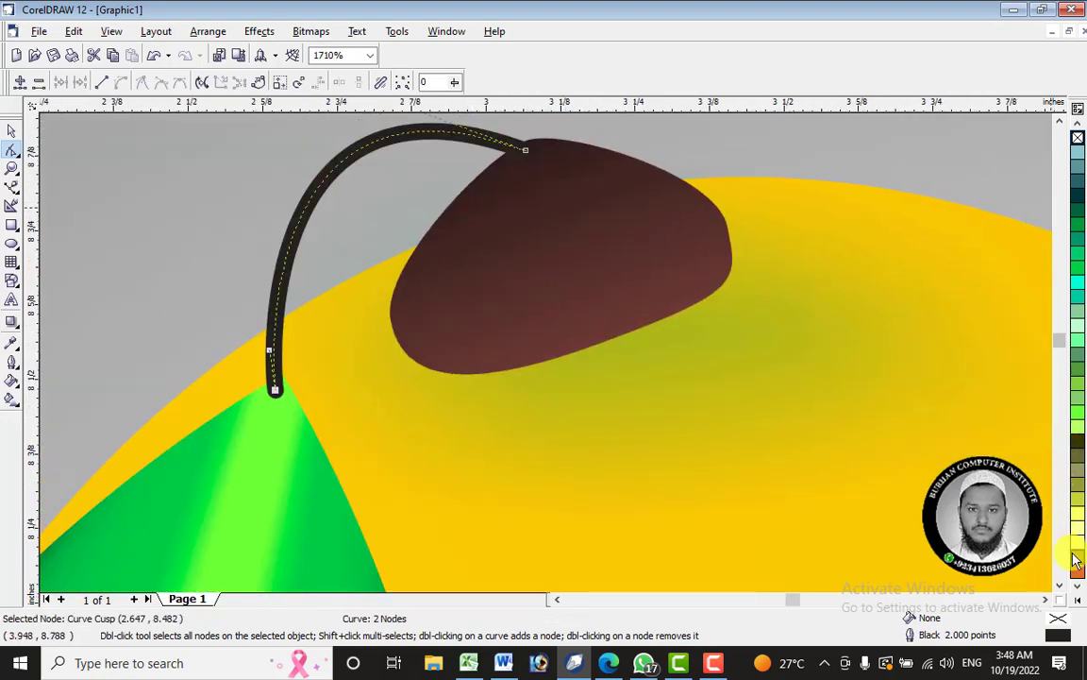
right_click(1079, 570)
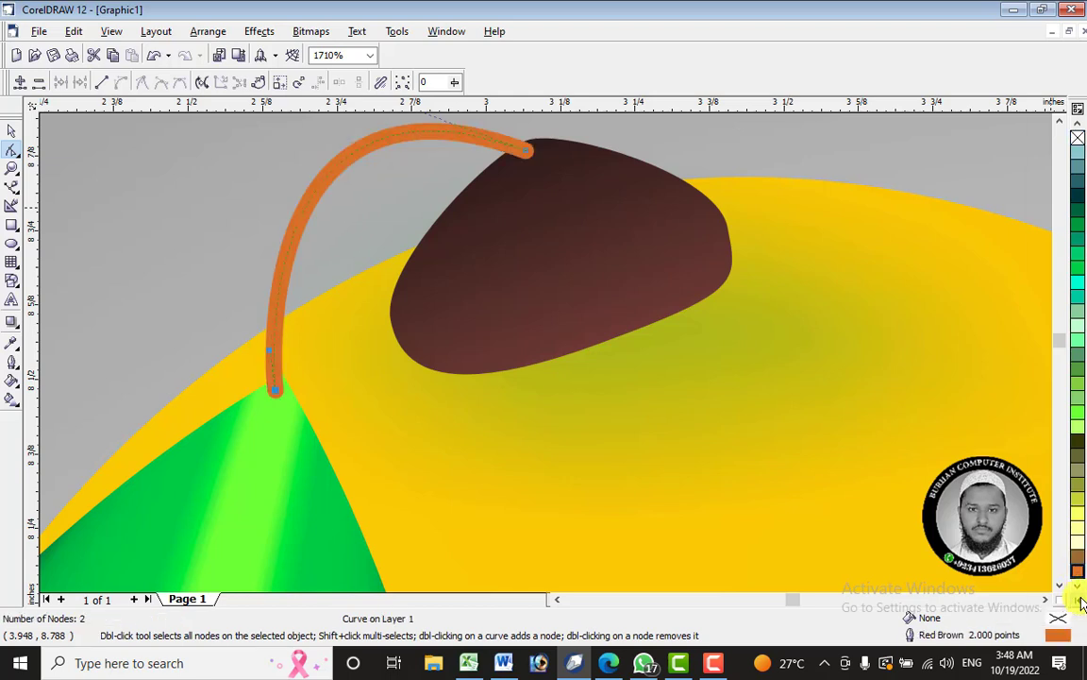
click(1078, 601)
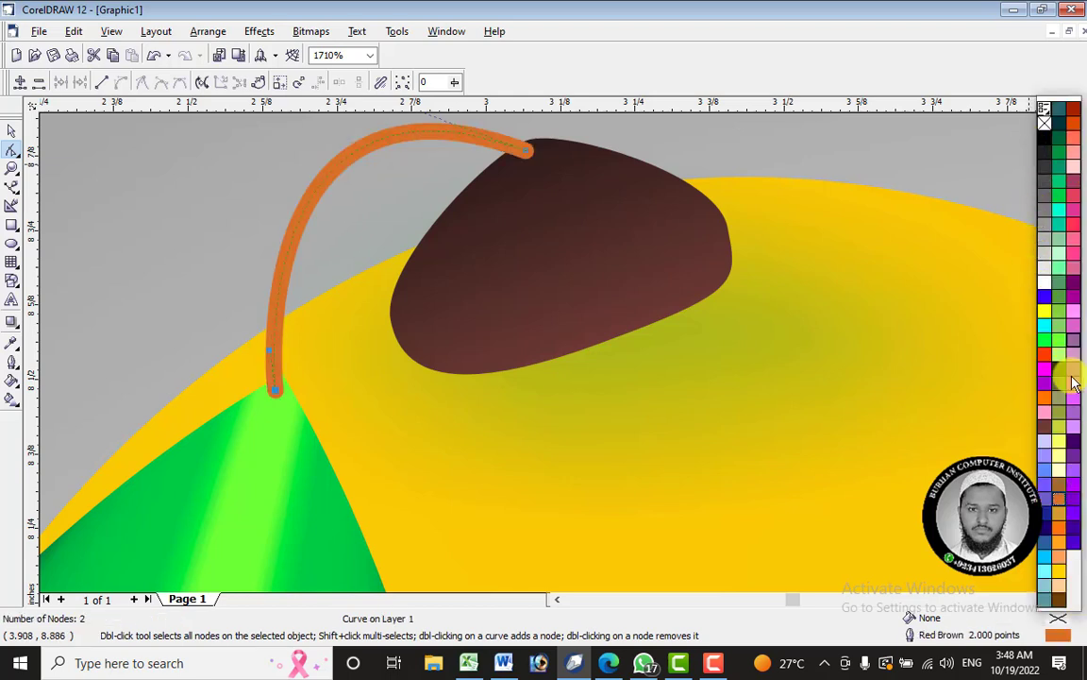
right_click(1045, 433)
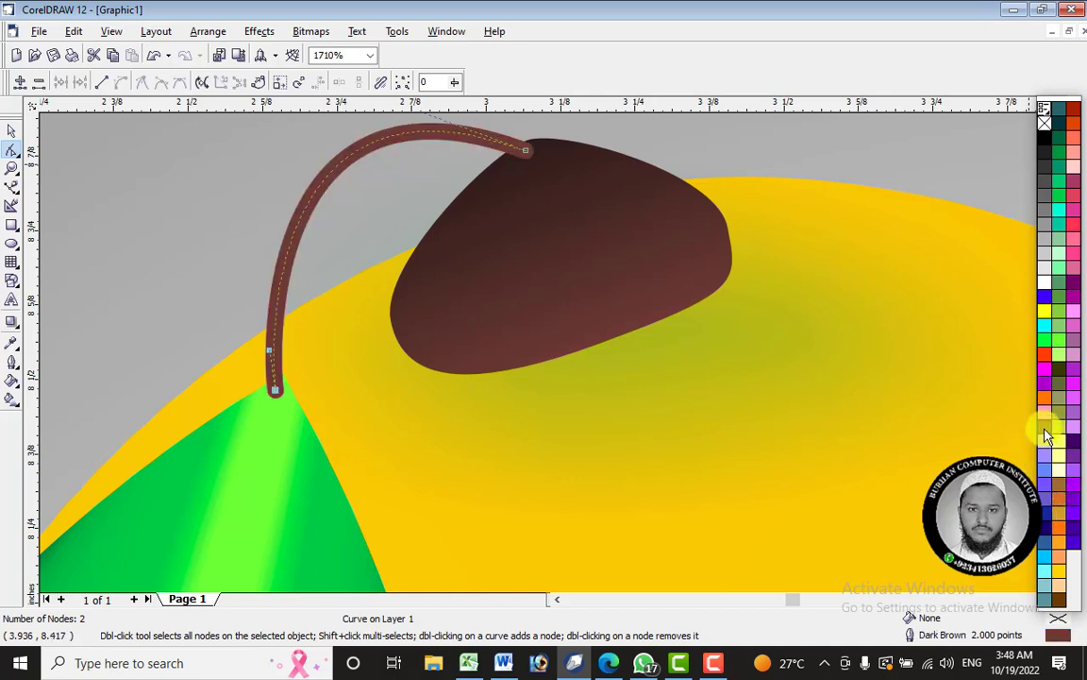
Try to apply an interactive fountain fill along the stalk's outline.
click(10, 132)
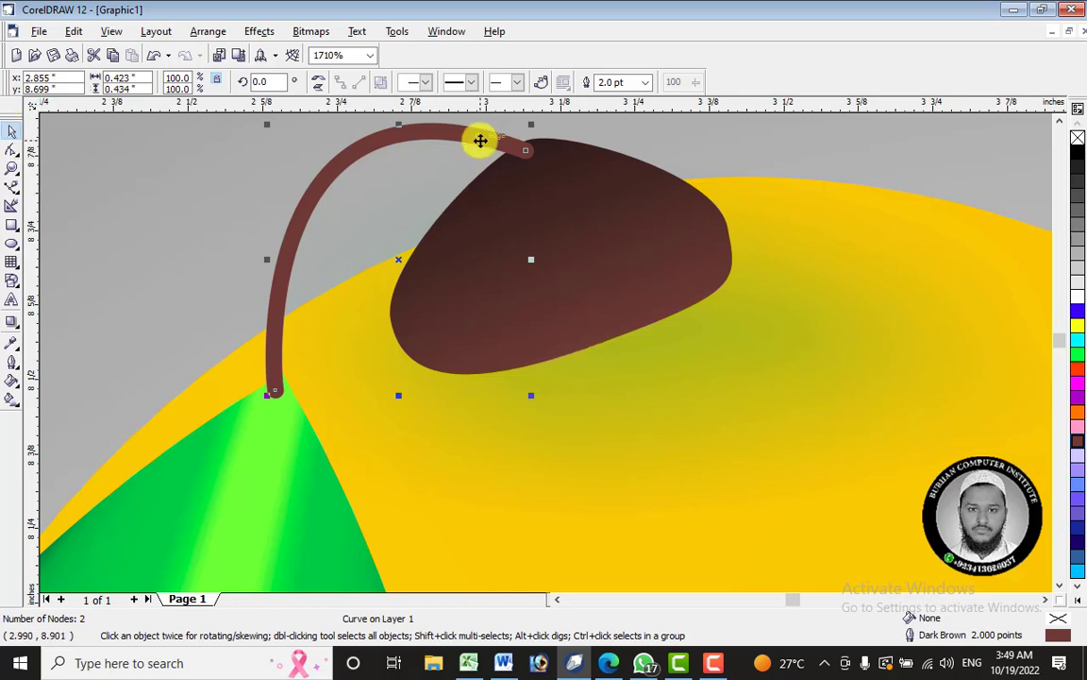
click(337, 161)
click(265, 33)
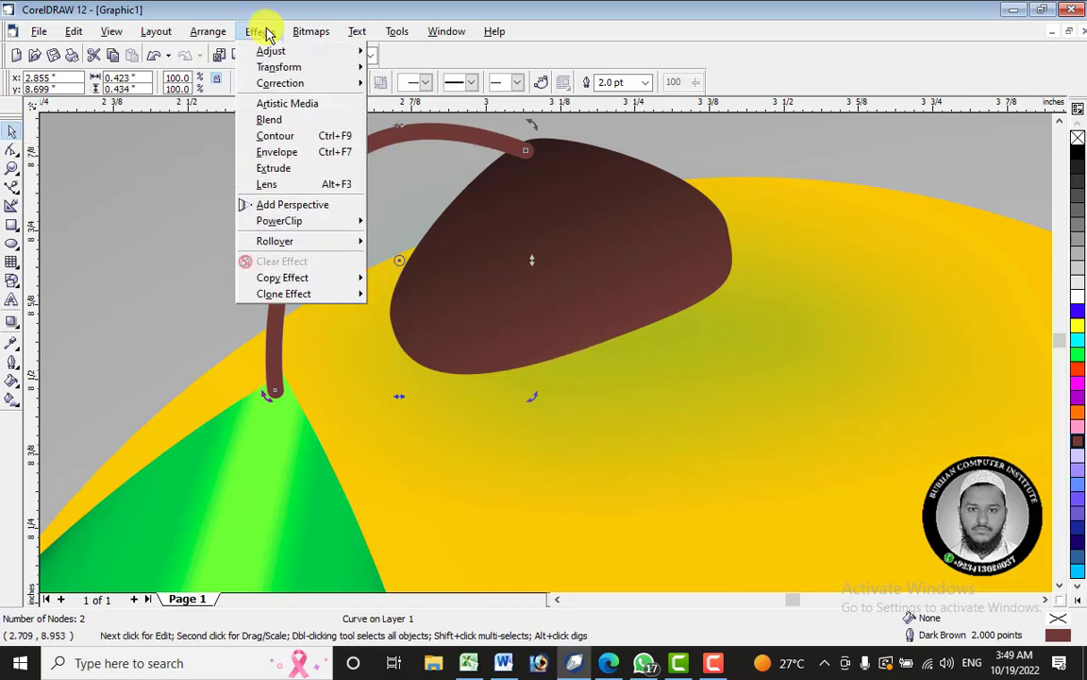
click(216, 32)
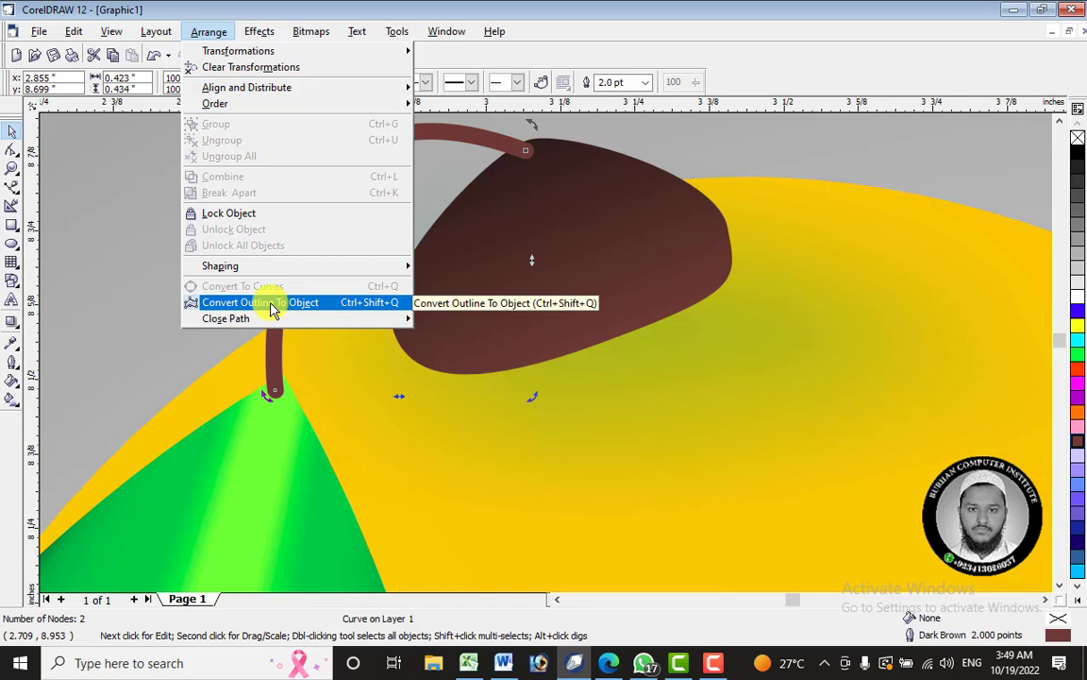
click(11, 397)
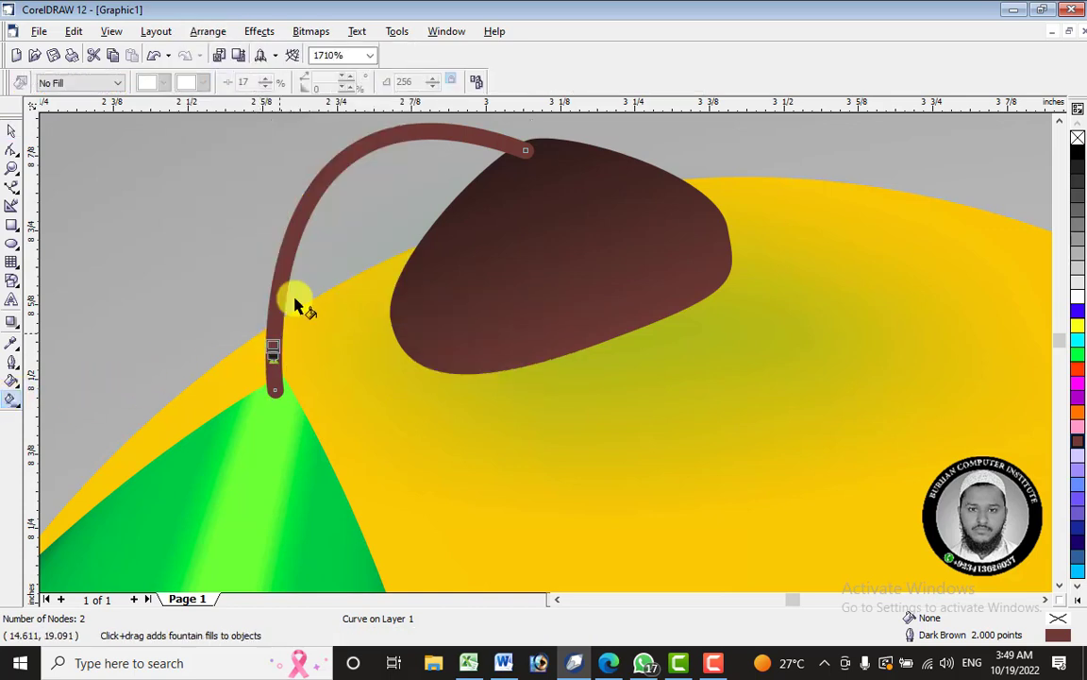
drag(296, 307, 367, 224)
key(Escape)
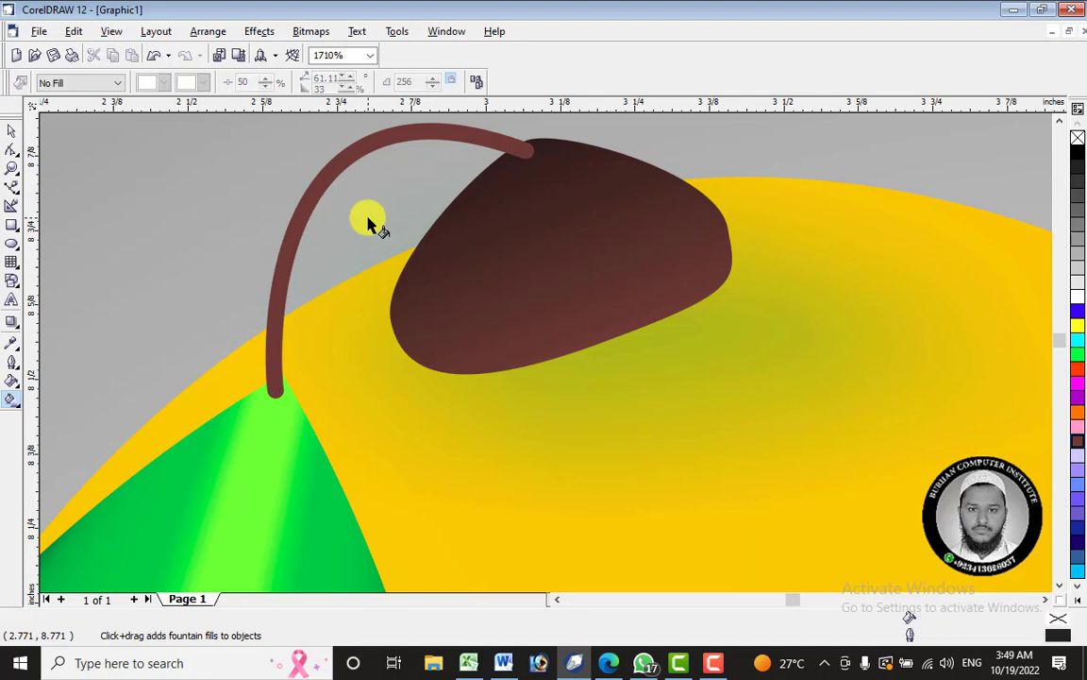
Convert the stalk's outline to a fillable object.
click(436, 138)
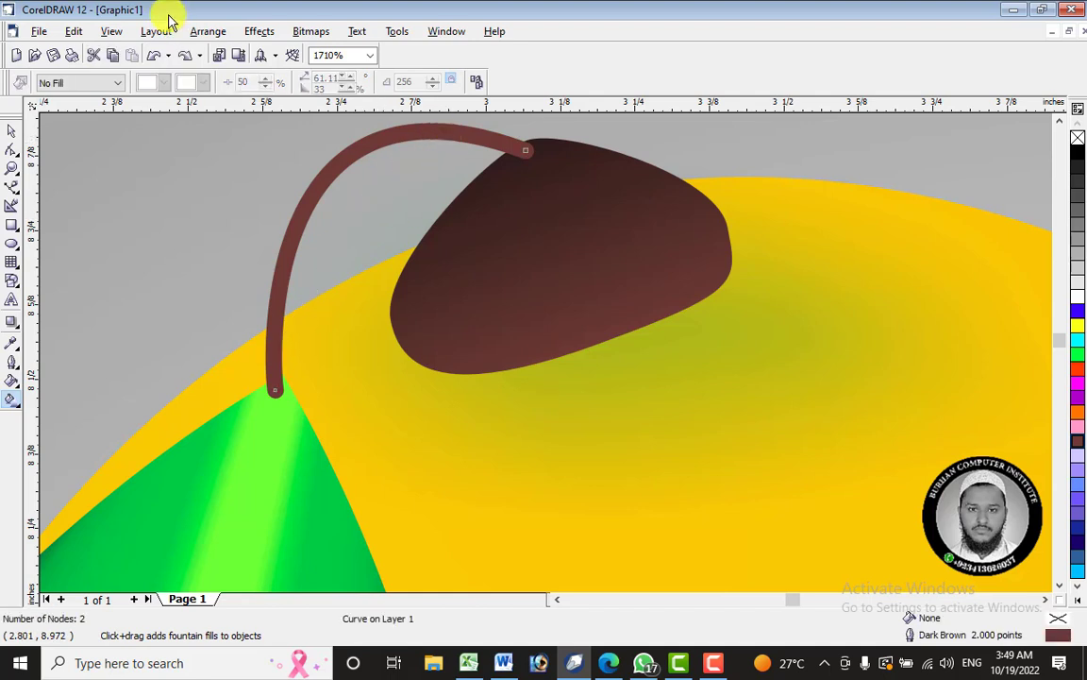
click(223, 32)
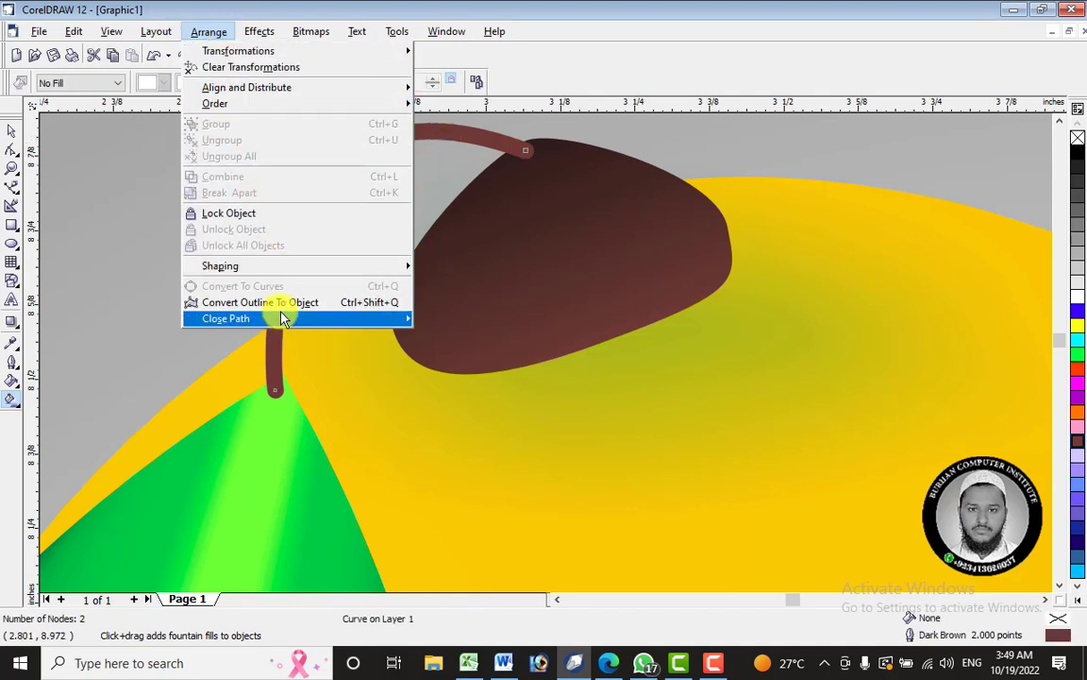
click(285, 303)
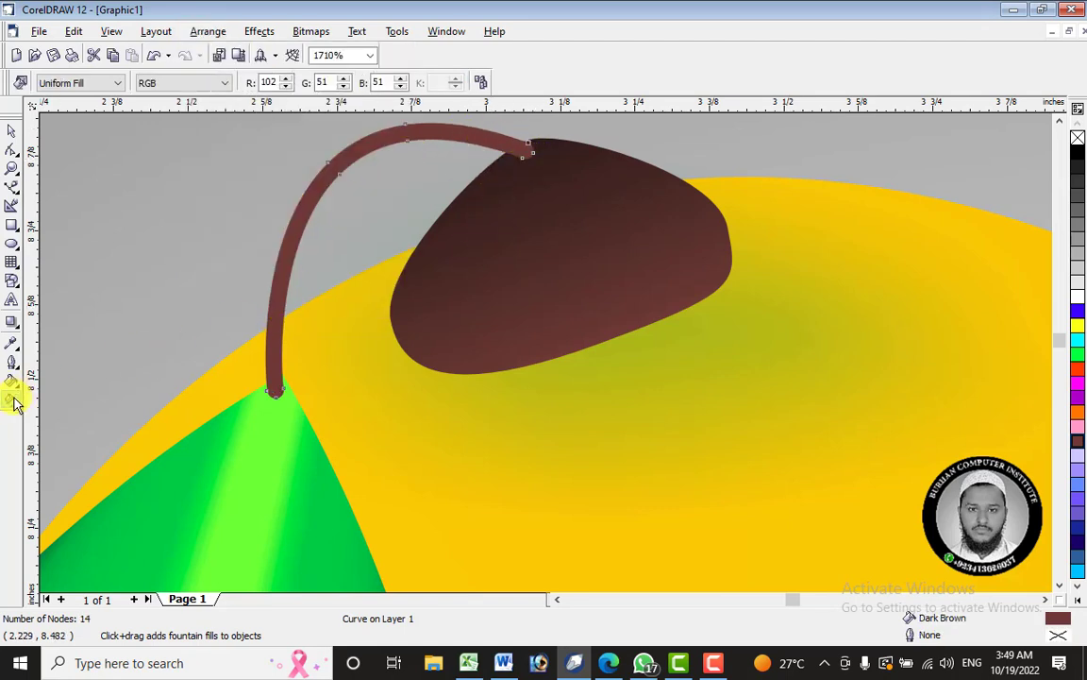
Apply a linear fountain fill to the stalk from dark brown at the leaf to black at the stem spot, with the midpoint at 84%.
drag(274, 360, 450, 131)
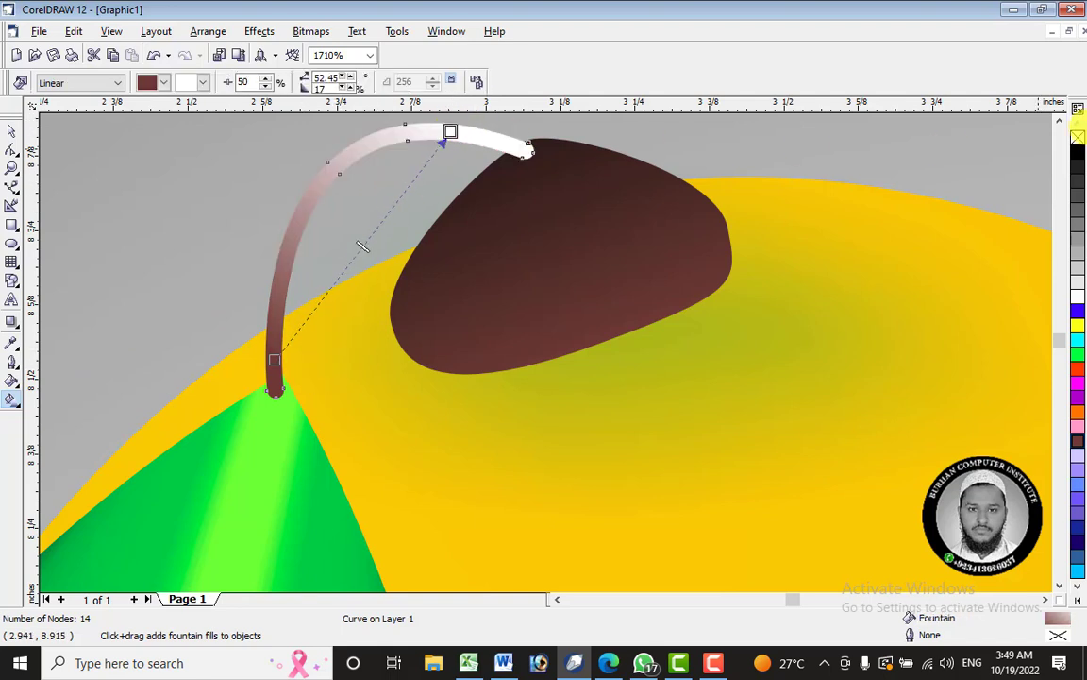
drag(1078, 156, 538, 137)
drag(406, 247, 498, 171)
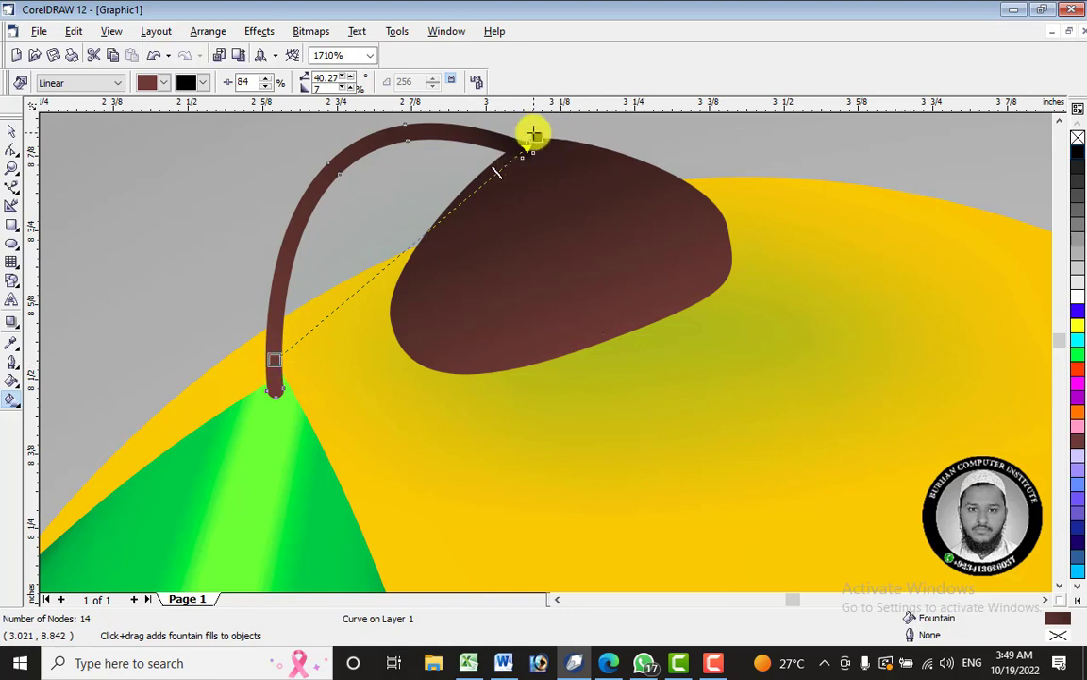
Change the stalk's gradient to run from dark brown at the stem spot to green, extending the green end past the leaf tip.
drag(1078, 354, 279, 397)
drag(273, 355, 519, 146)
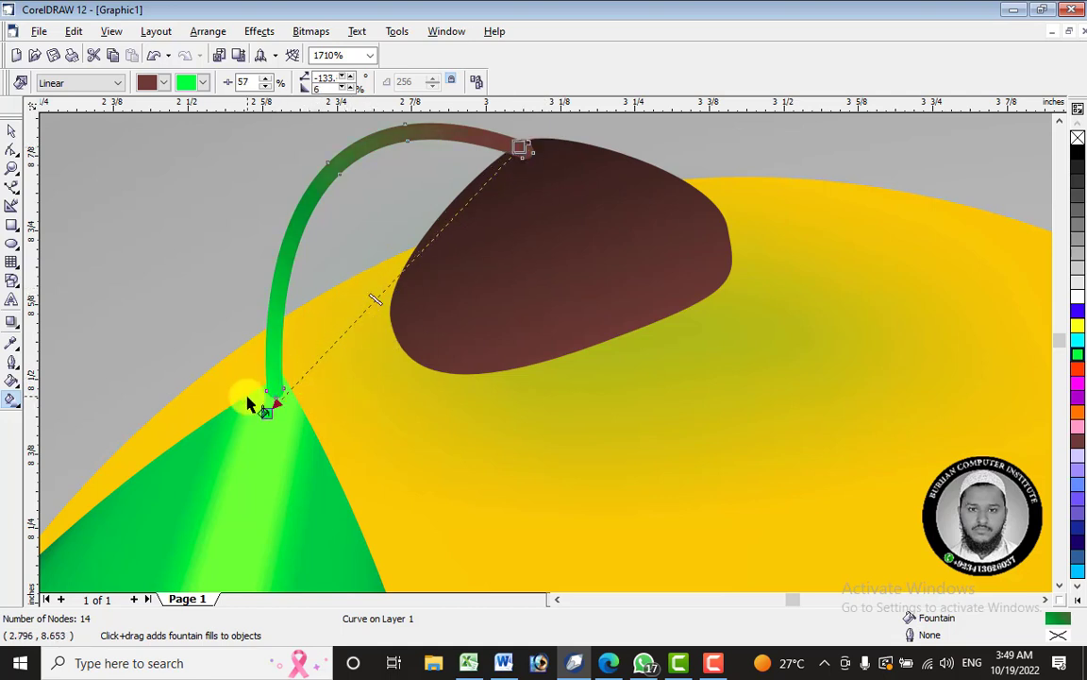
drag(265, 407, 192, 536)
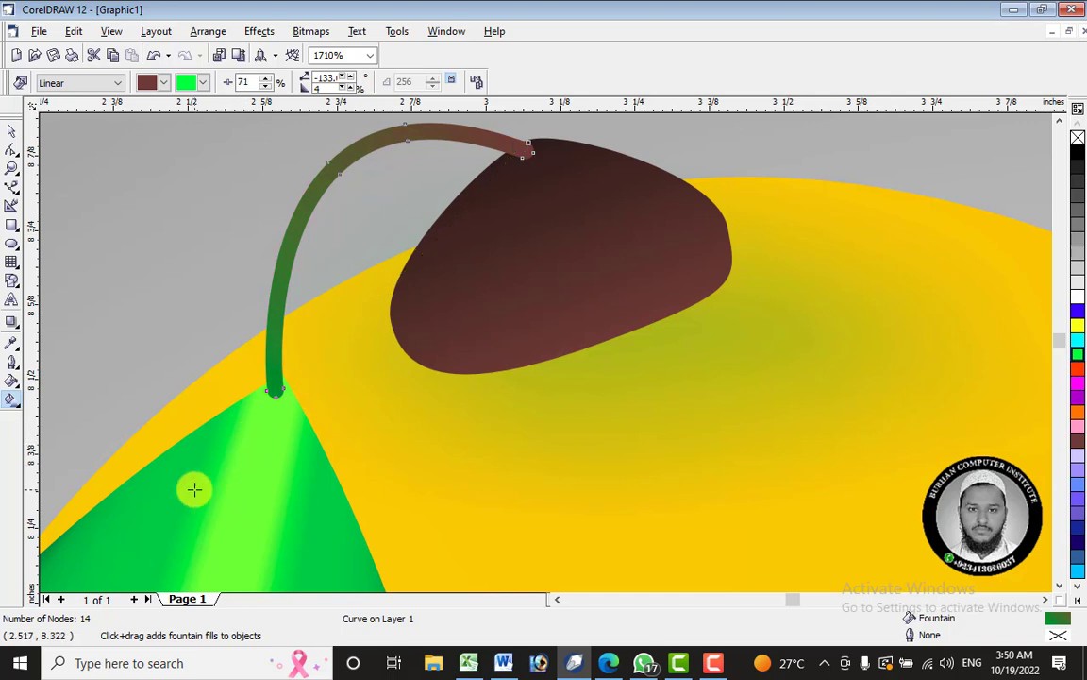
Order the stalk behind the brown stem spot.
click(11, 130)
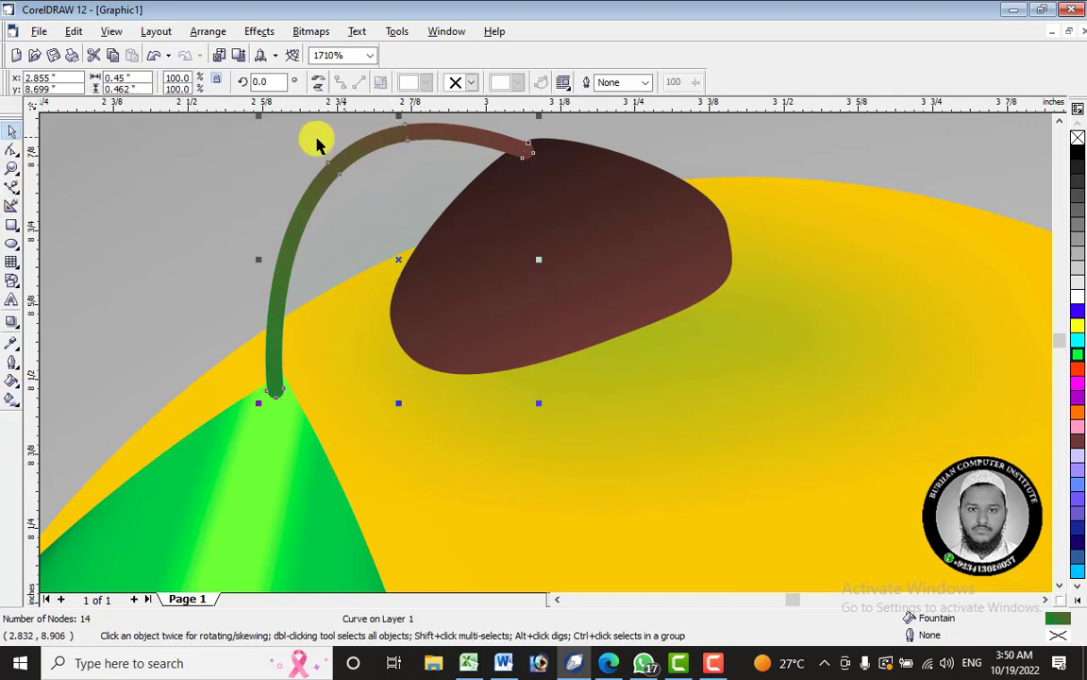
click(349, 139)
click(364, 146)
right_click(366, 144)
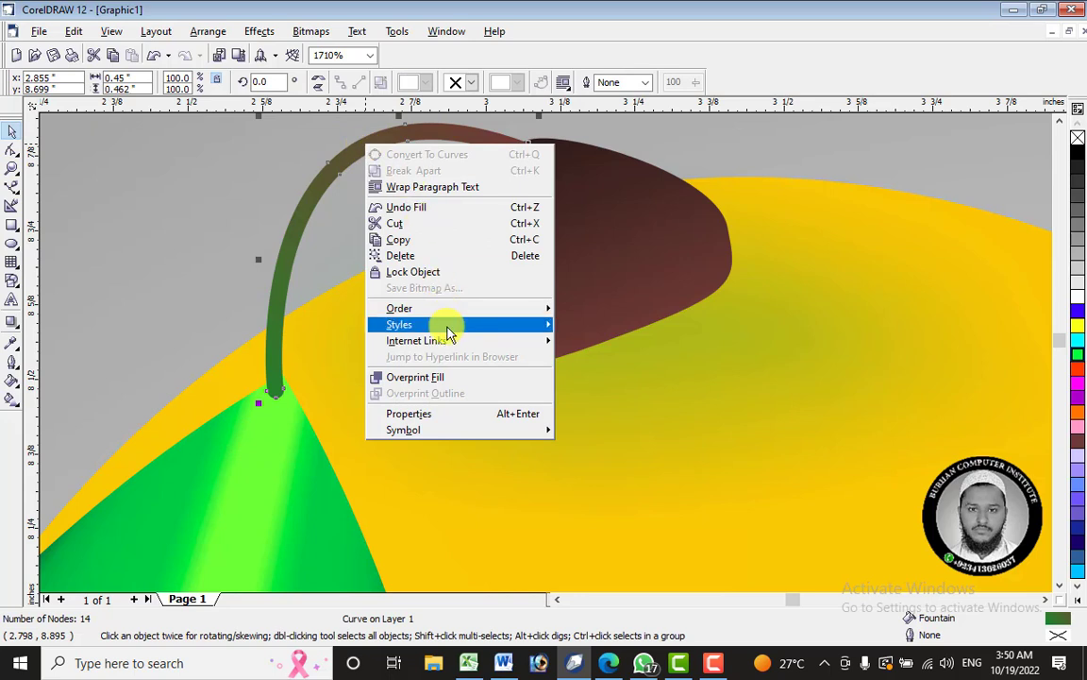
mouse_move(449, 309)
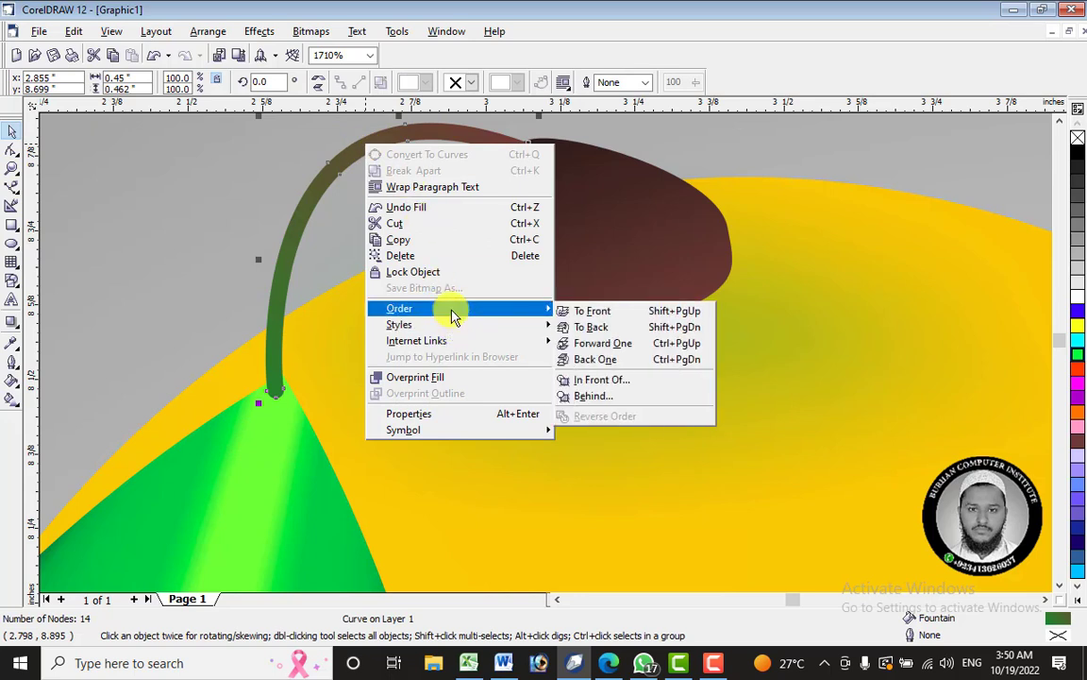
click(616, 398)
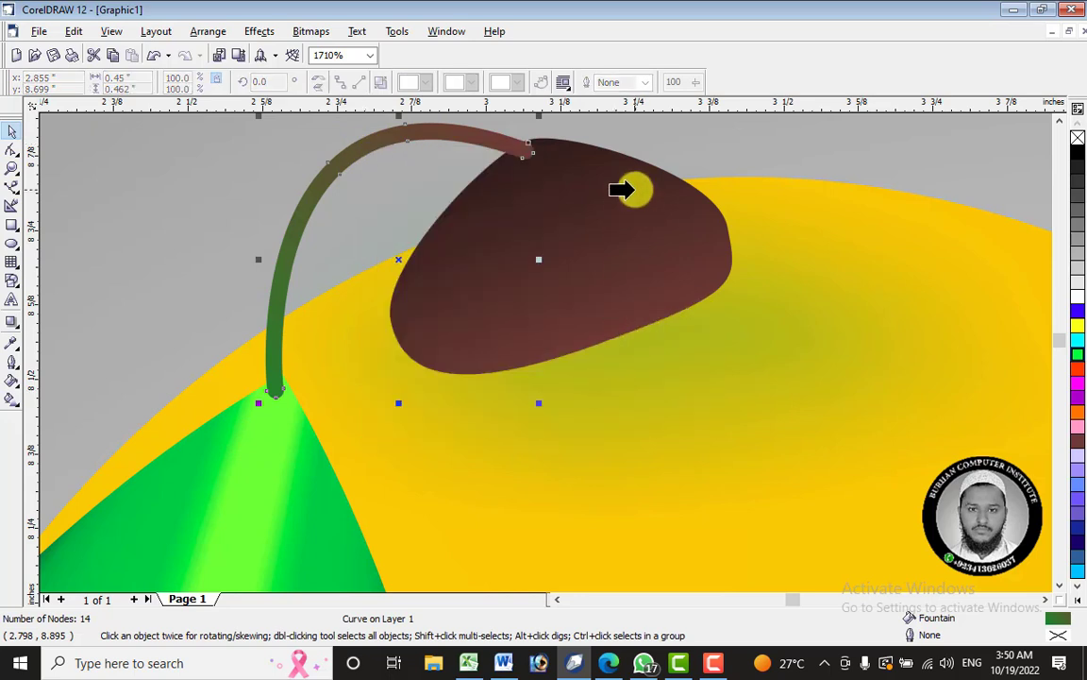
click(624, 188)
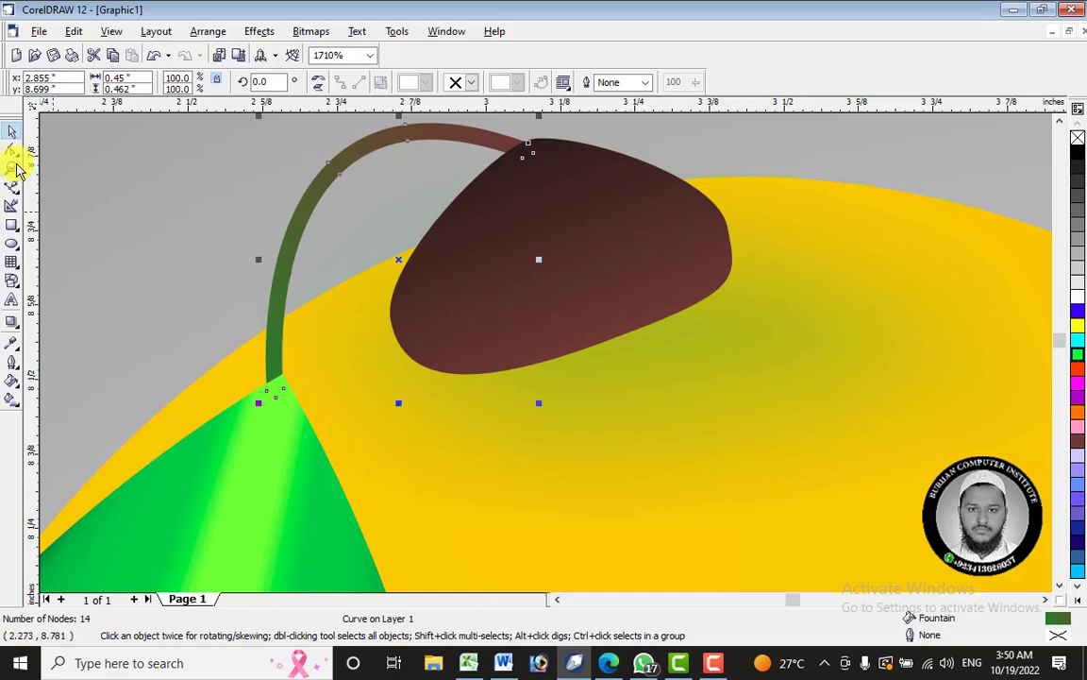
click(12, 322)
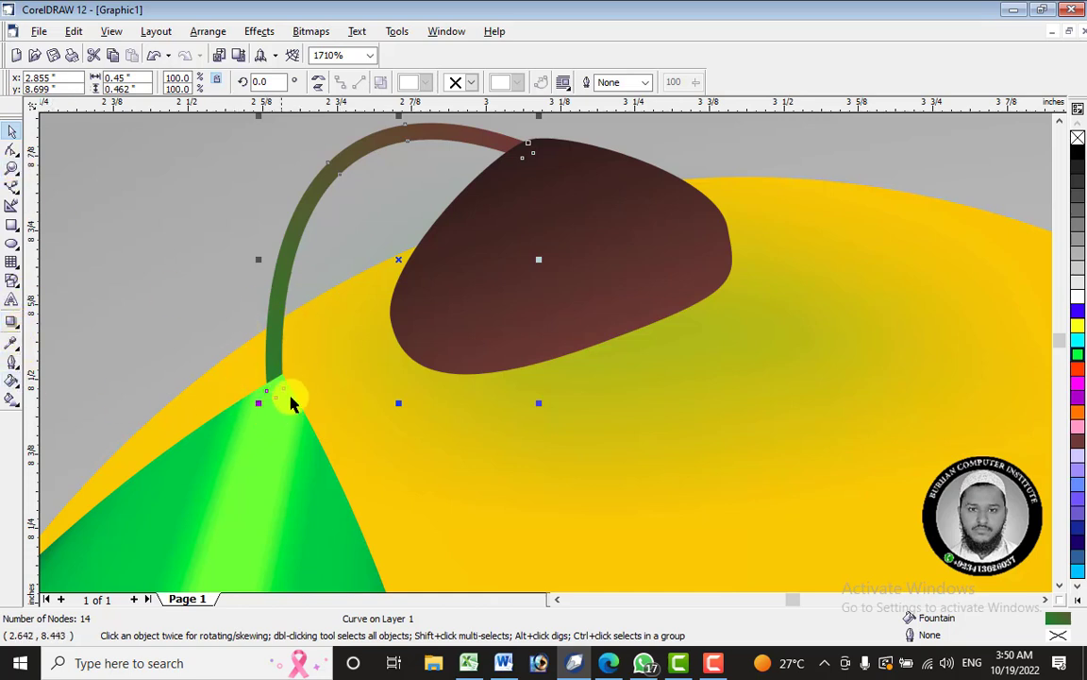
Convert the mesh node at the green leaf's tip to a line node.
click(257, 404)
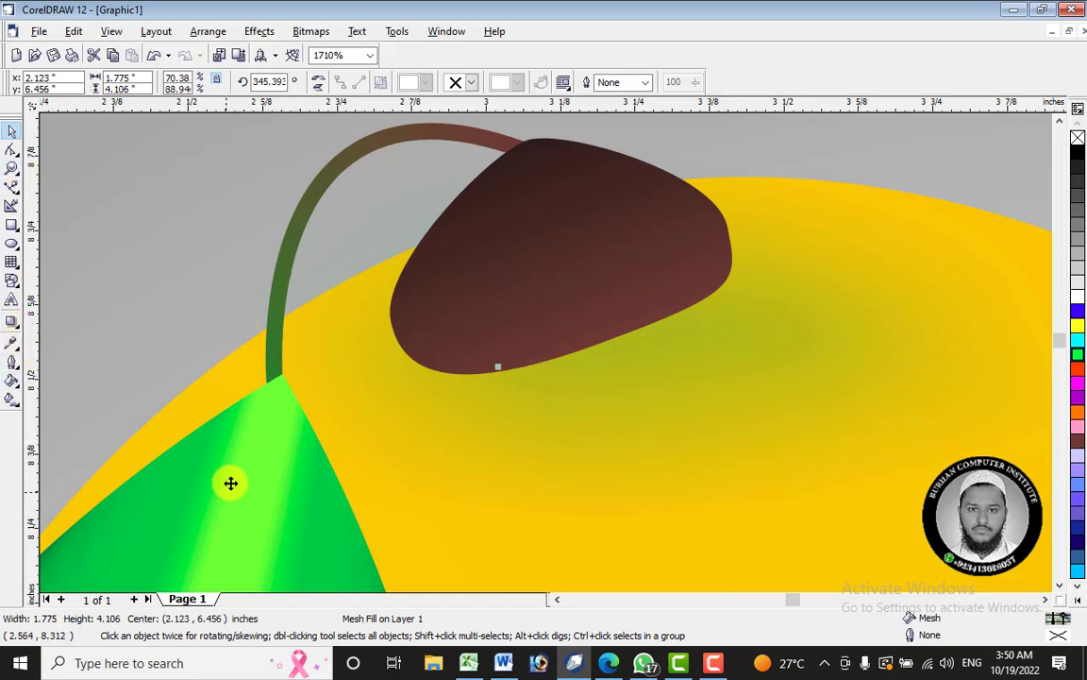
scroll(304, 369, down, 2)
scroll(301, 427, down, 2)
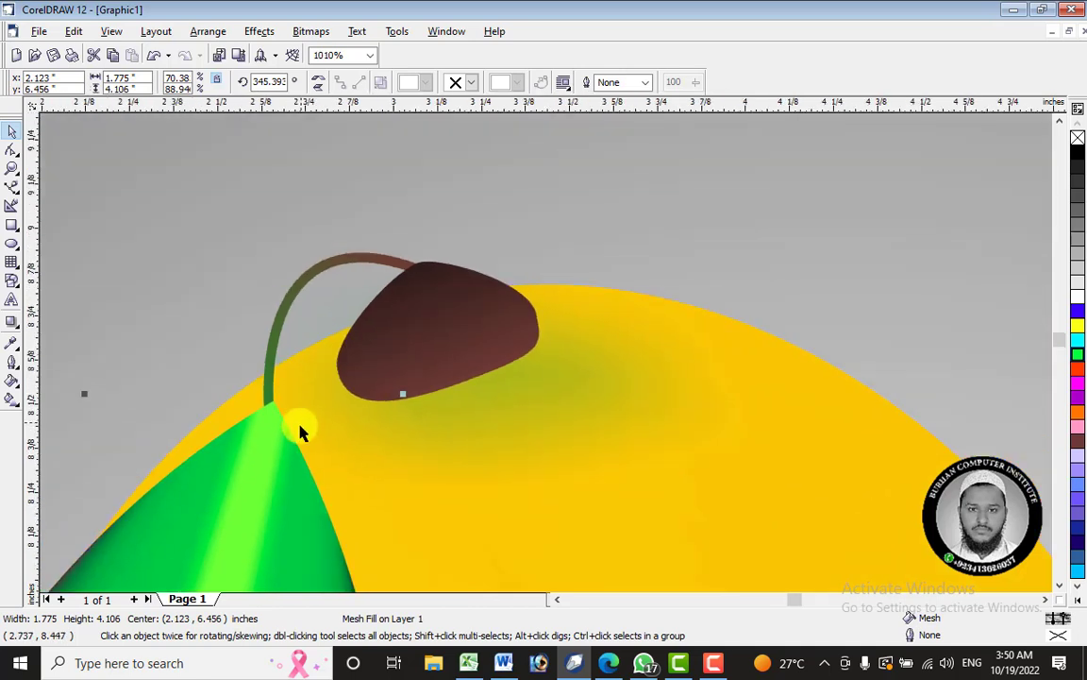
click(12, 186)
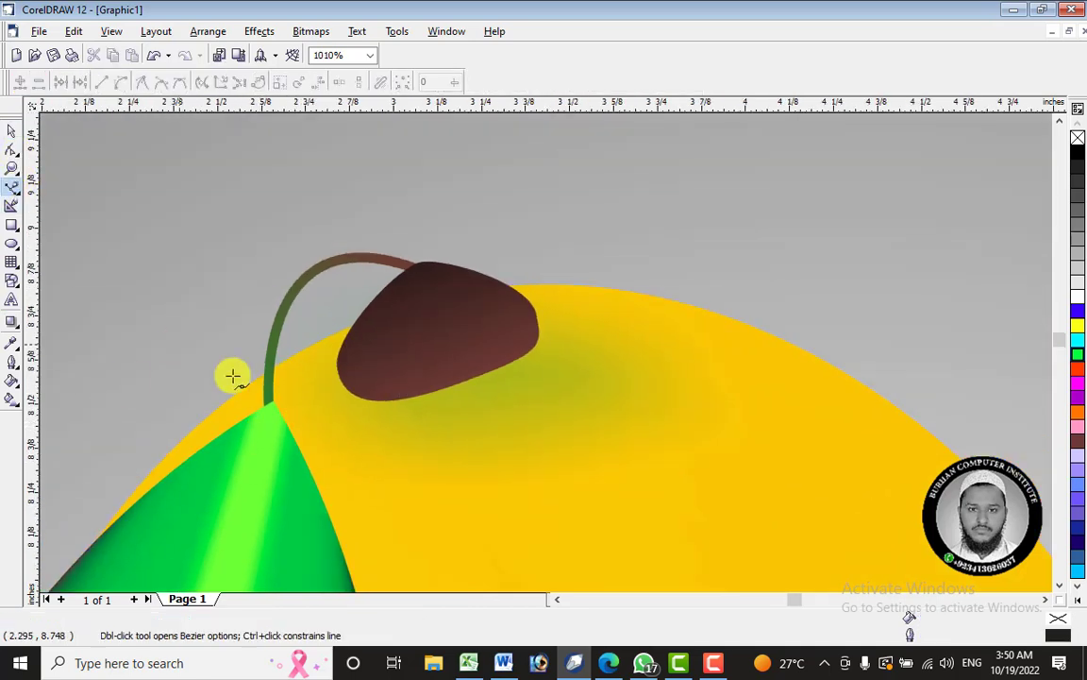
click(12, 132)
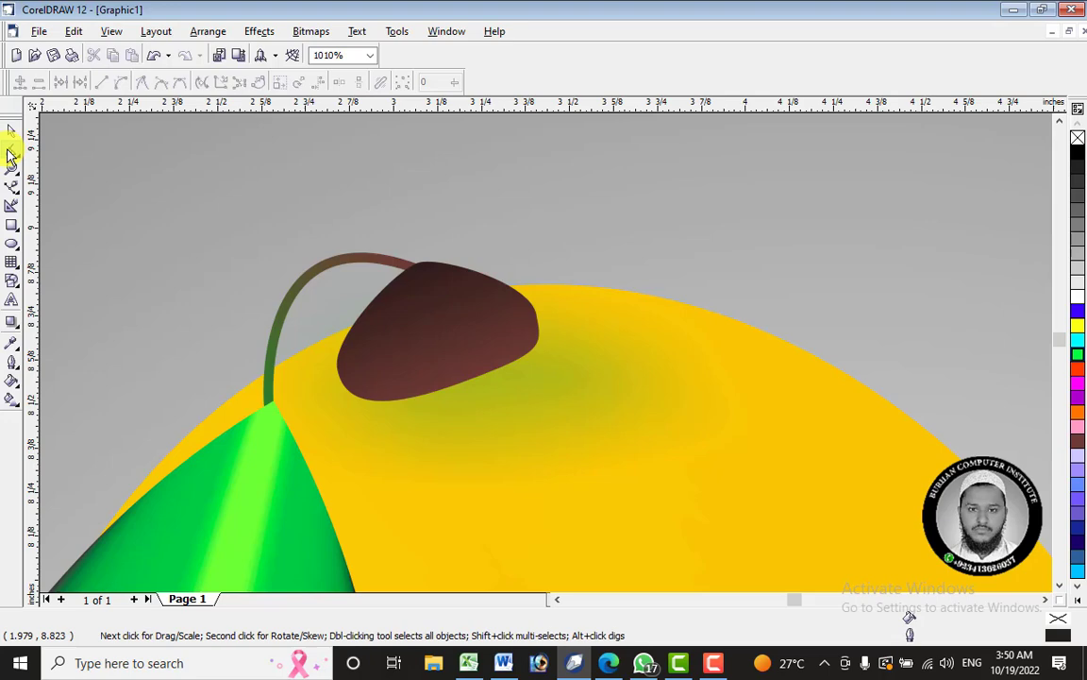
double_click(256, 434)
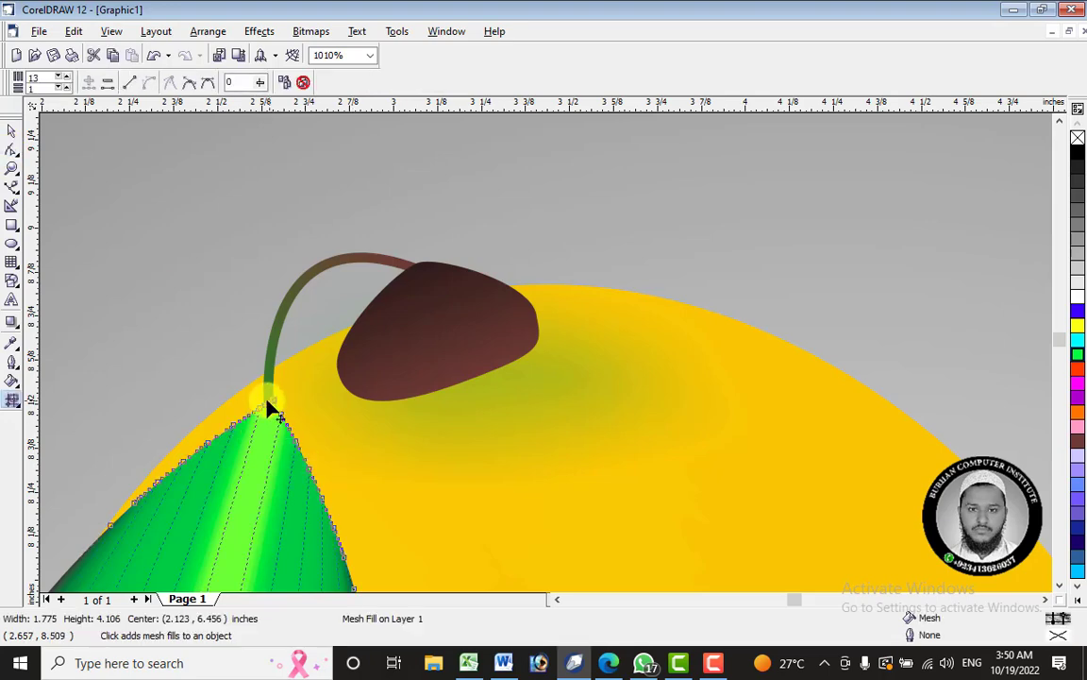
scroll(269, 408, up, 4)
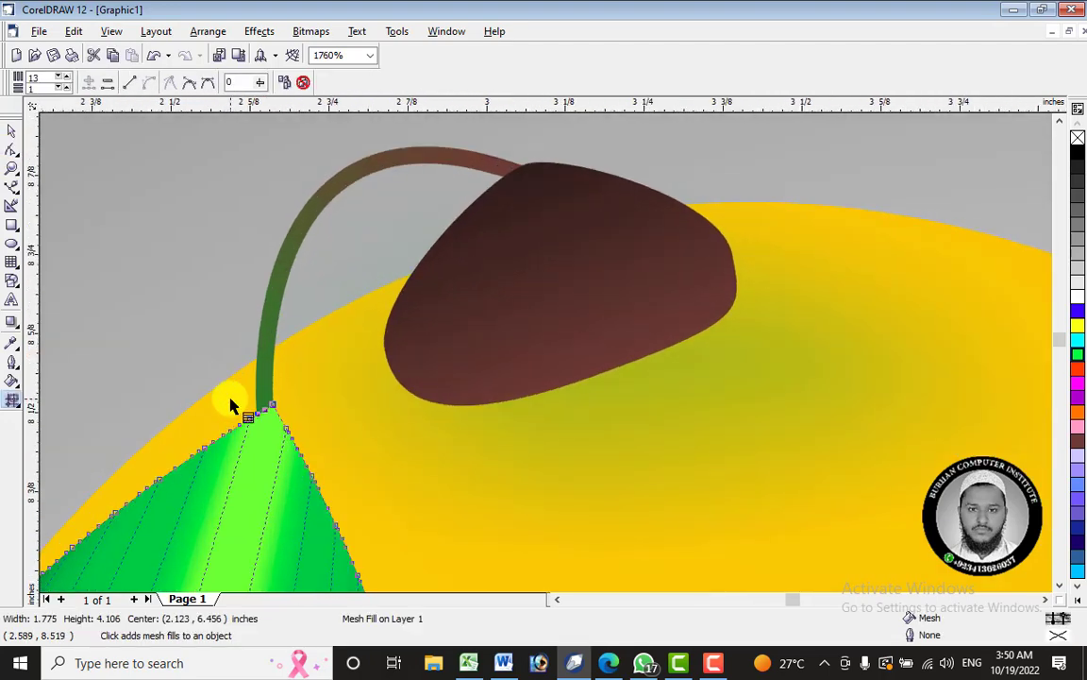
scroll(229, 404, up, 2)
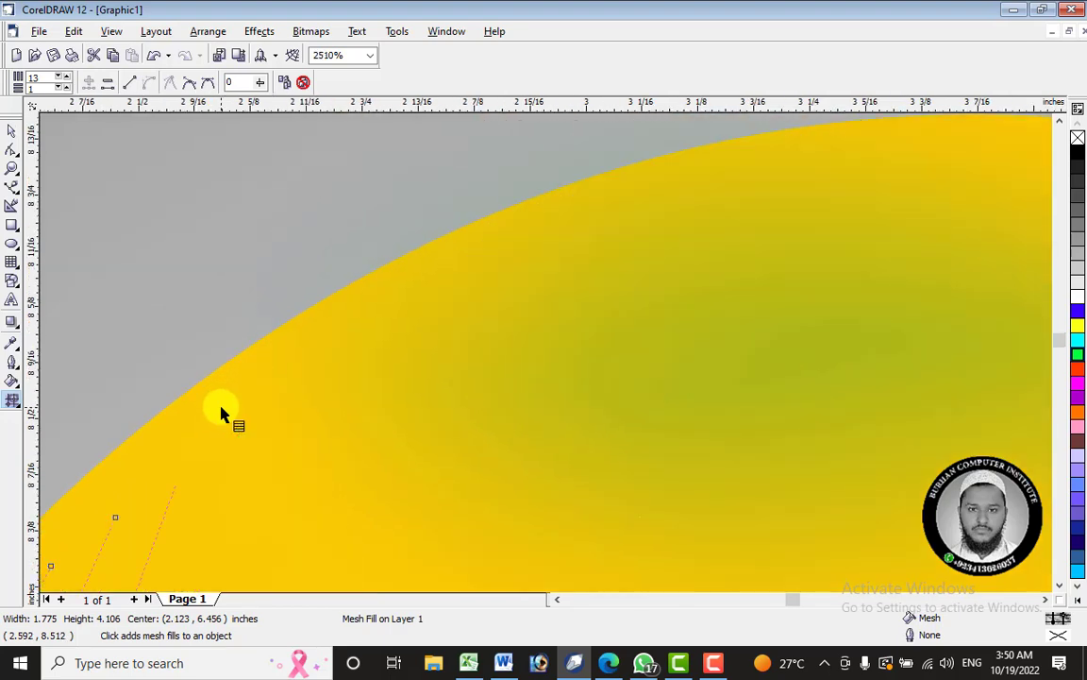
drag(230, 363, 285, 418)
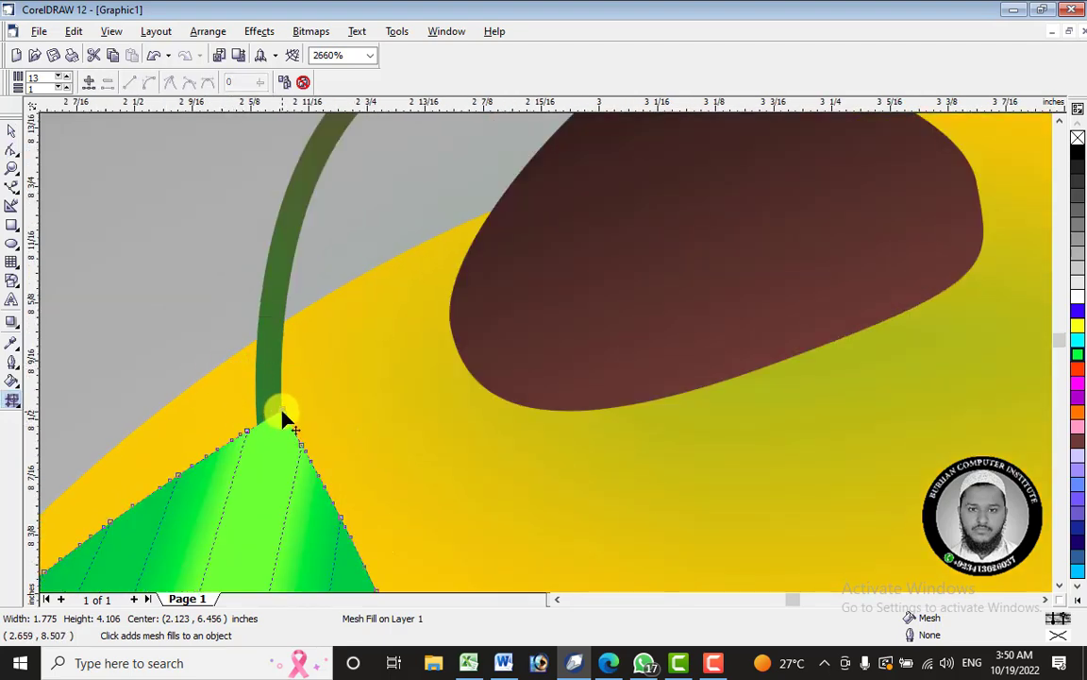
right_click(283, 415)
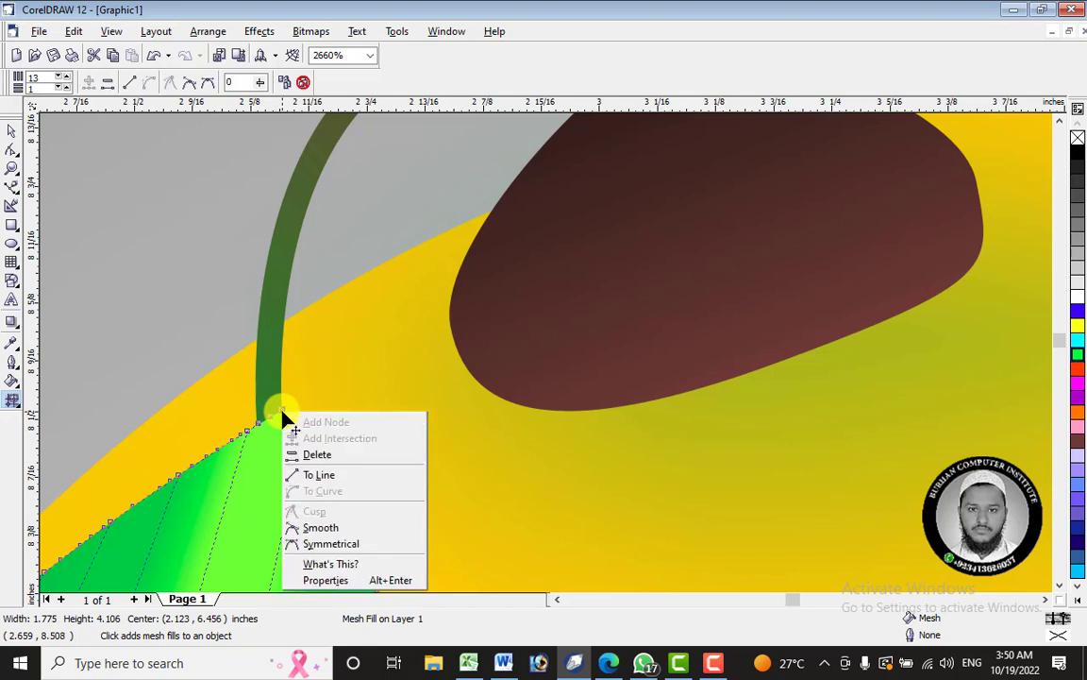
click(321, 477)
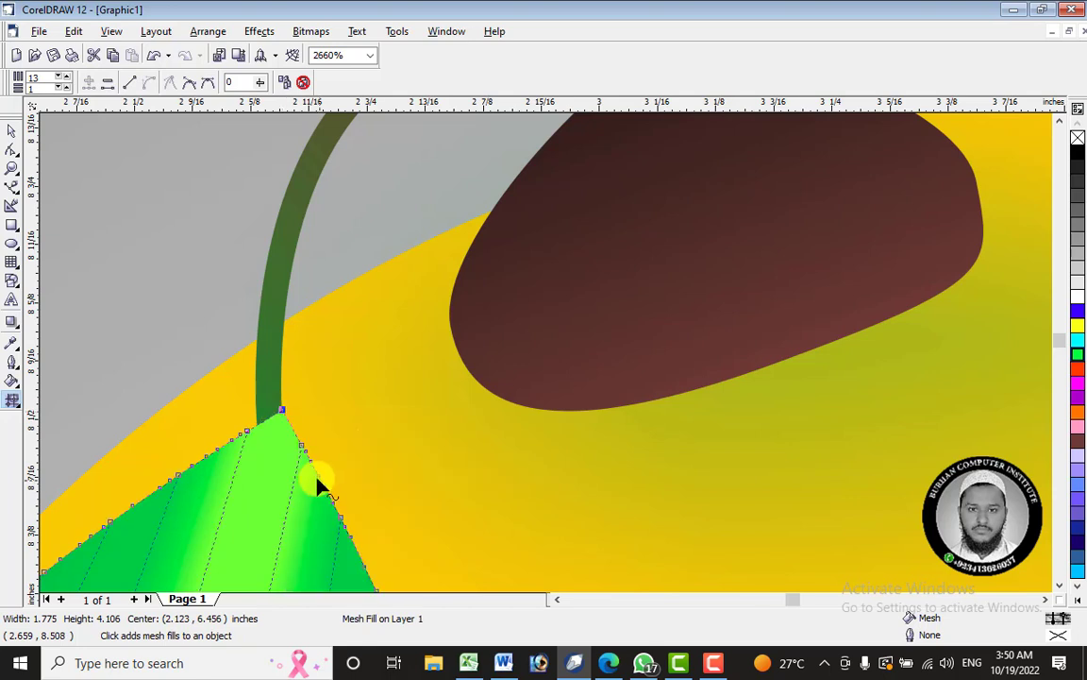
Change the leaf tip's mesh node back to a curve and pull it down to blunt the tip below the stalk.
right_click(283, 415)
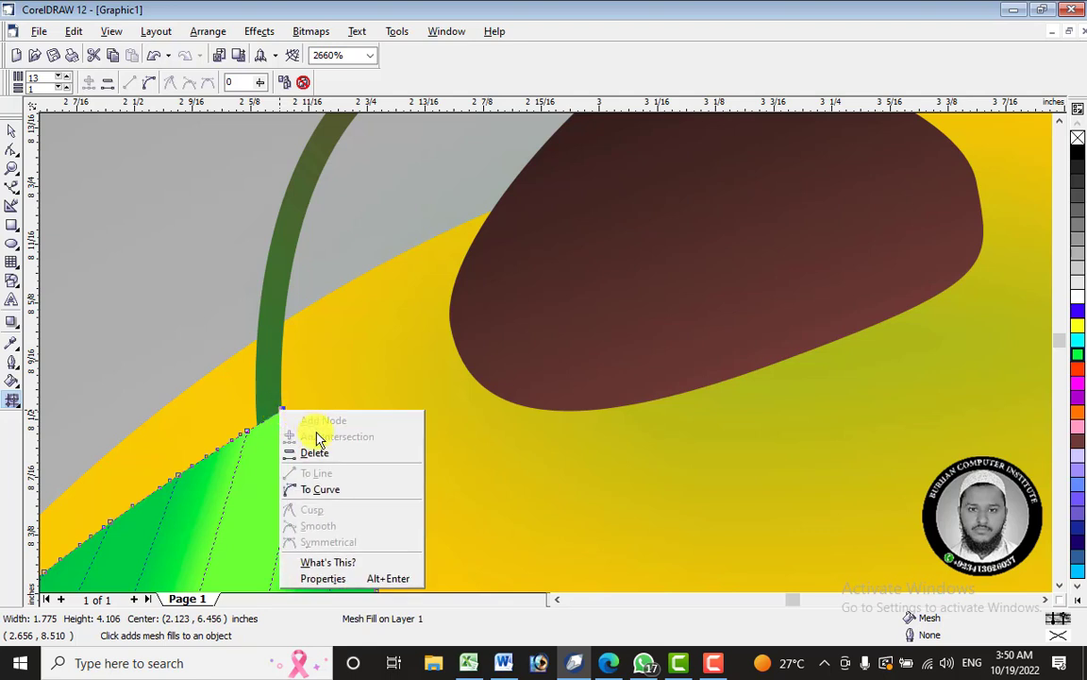
click(327, 488)
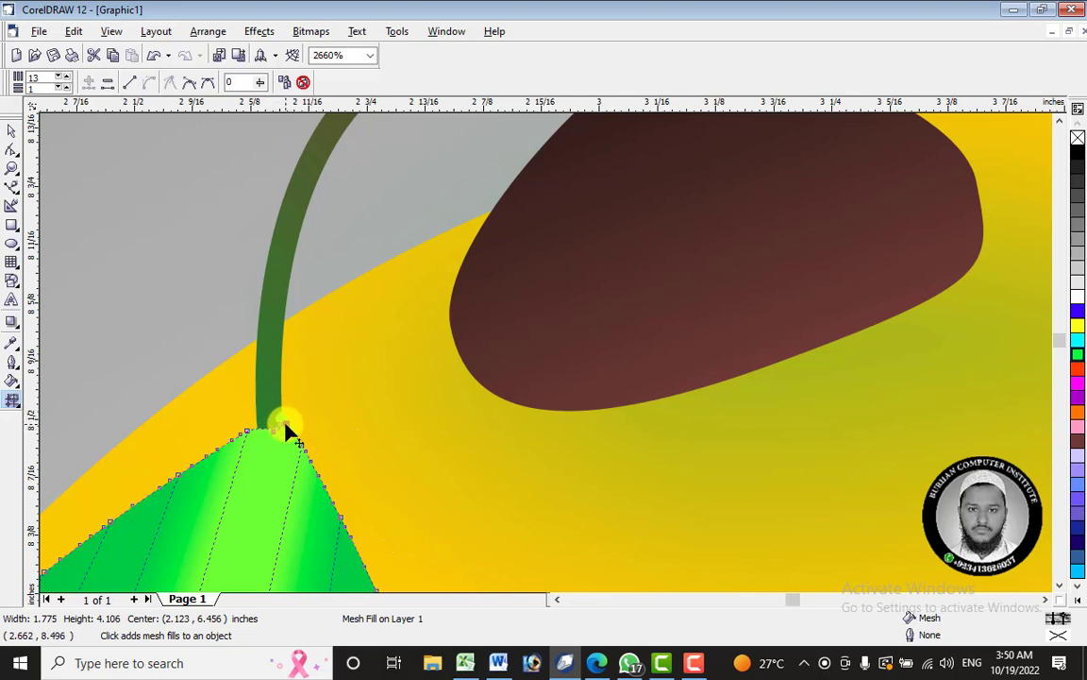
drag(283, 427, 274, 437)
click(11, 129)
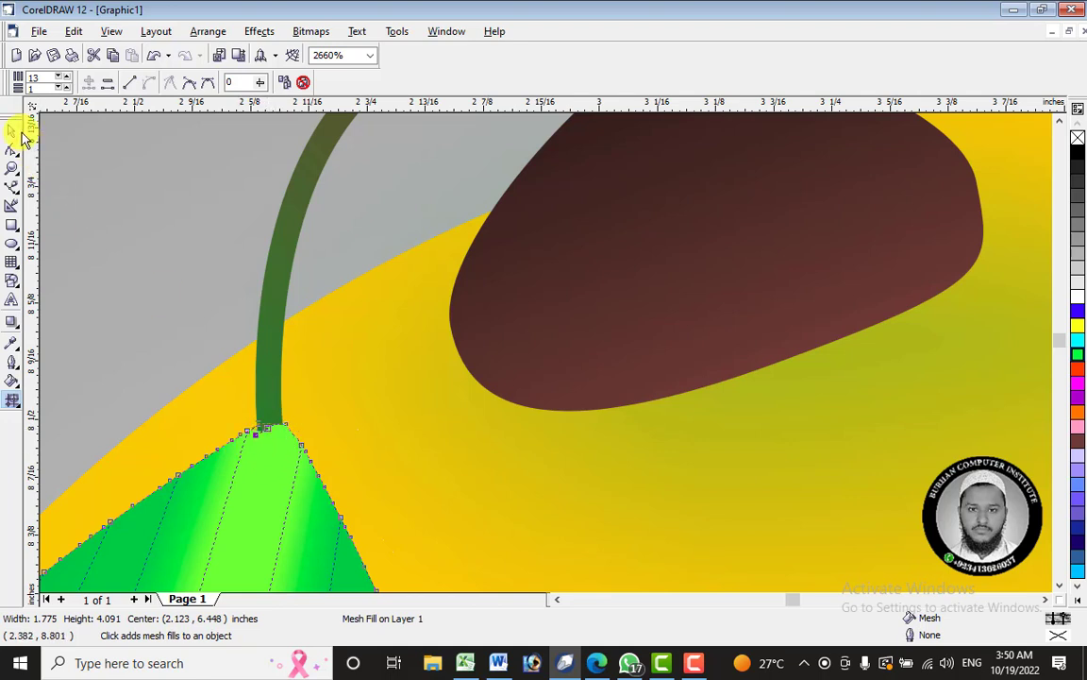
Flatten the leaf's top edge with its tip mesh node so it sits lower against the stalk's end.
scroll(216, 226, down, 1)
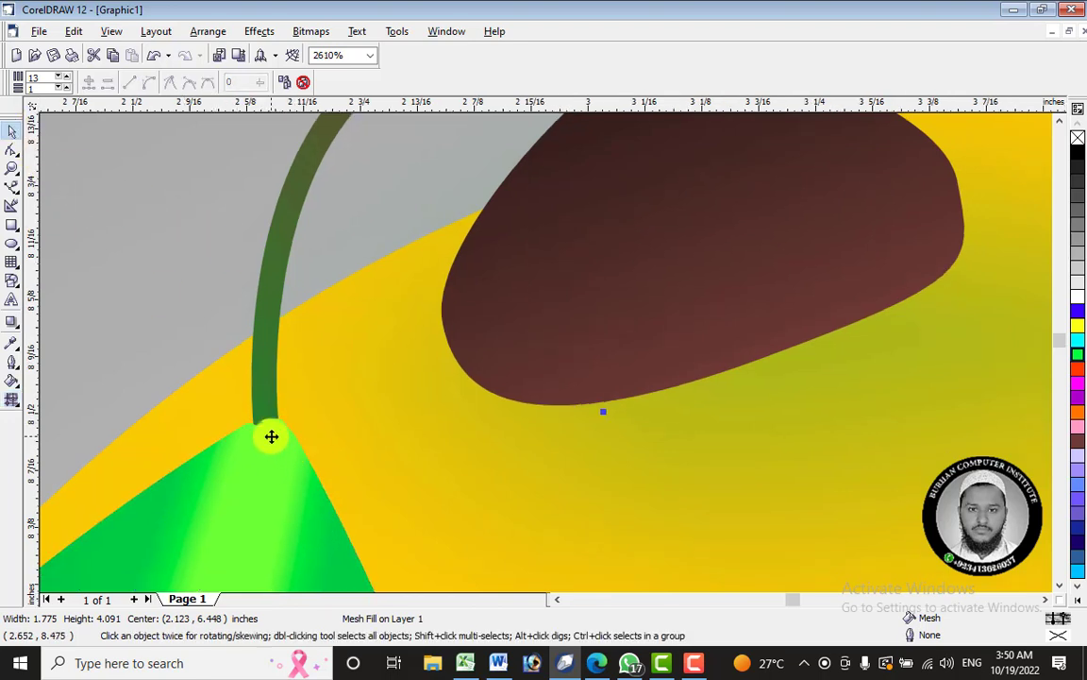
click(271, 437)
click(268, 442)
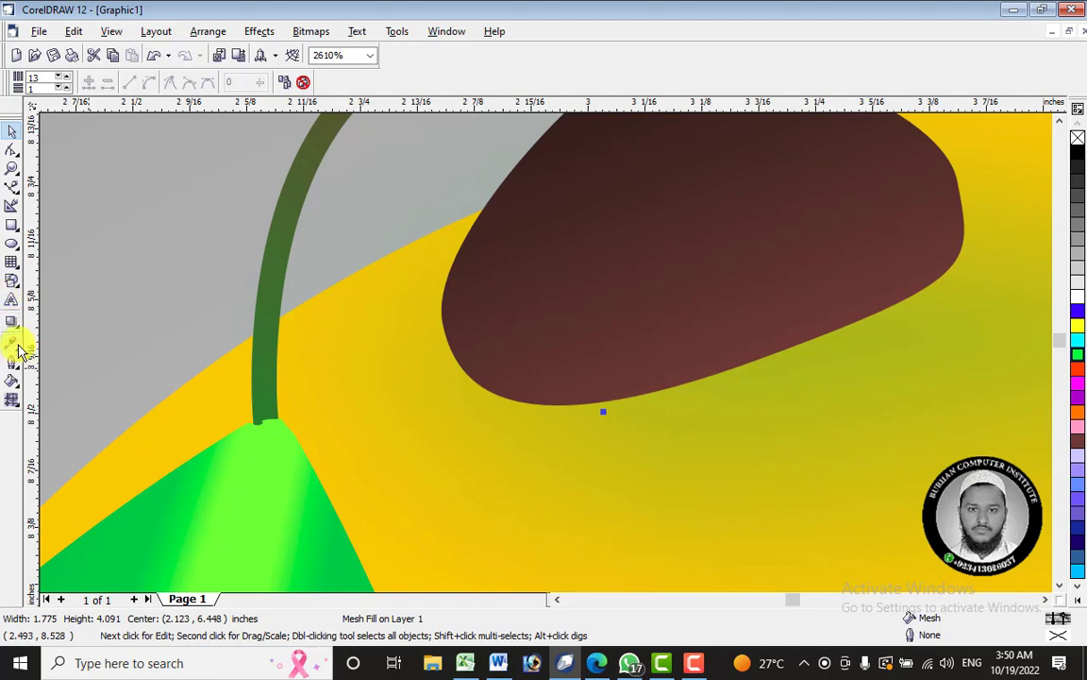
key(m)
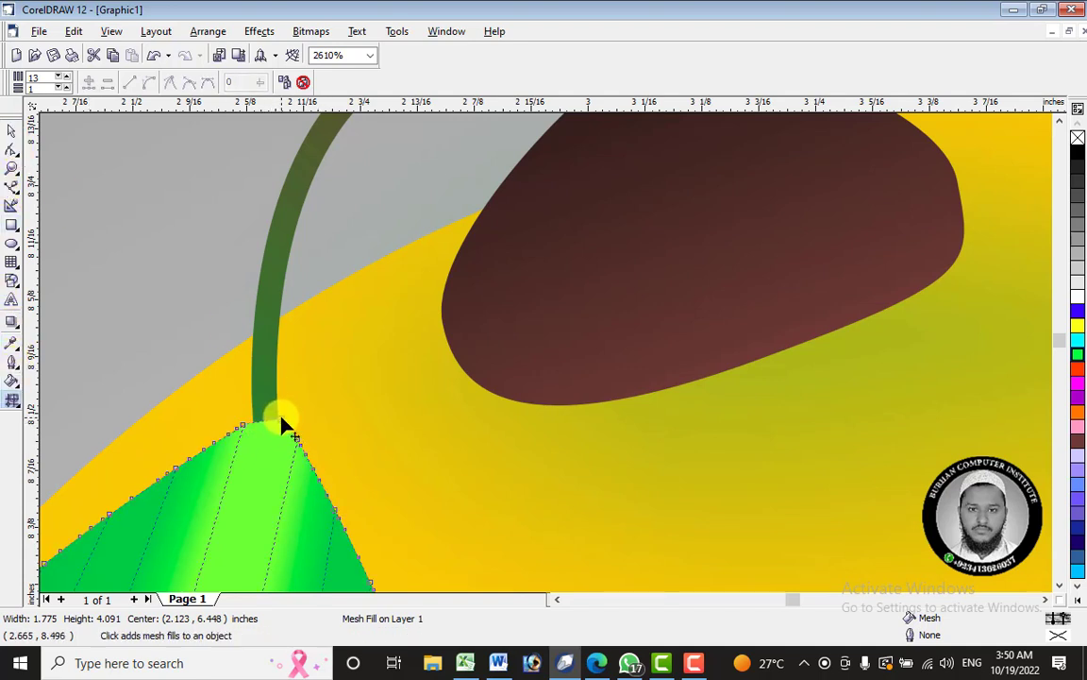
click(281, 422)
mouse_move(274, 425)
mouse_down()
mouse_move(288, 441)
mouse_move(287, 429)
mouse_move(268, 426)
mouse_up()
scroll(248, 424, up, 2)
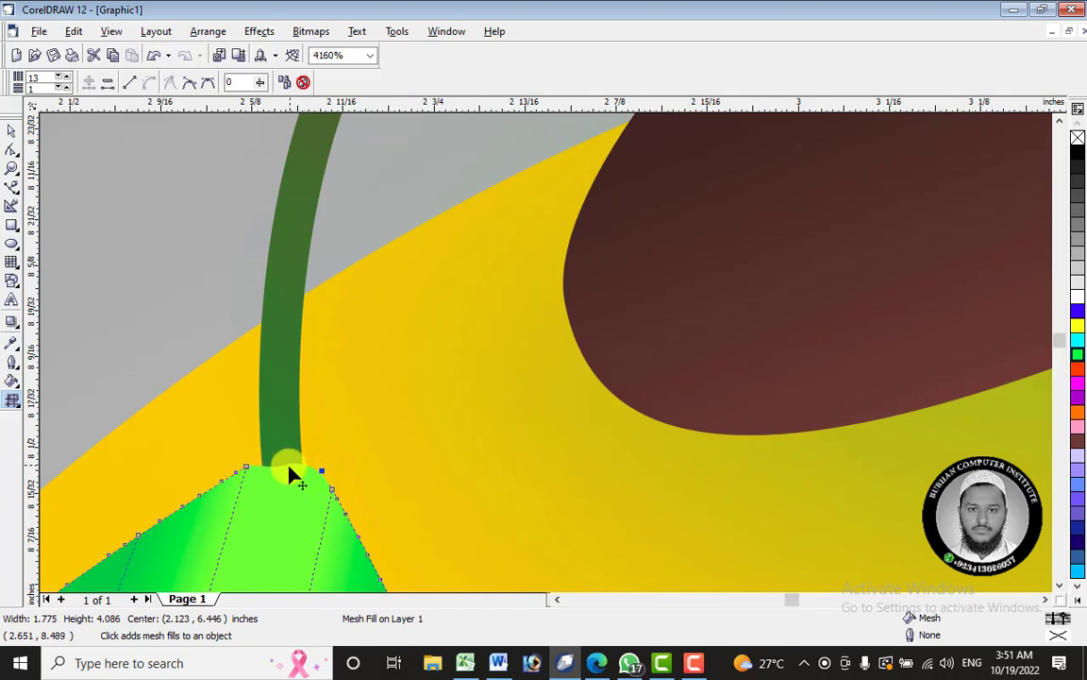
Reshape the leaf's top edge with its mesh nodes and handles so it curves around the base of the stalk.
drag(304, 464, 309, 469)
drag(253, 462, 258, 476)
drag(288, 483, 302, 493)
click(270, 493)
drag(333, 490, 324, 481)
drag(246, 465, 257, 466)
drag(324, 483, 314, 480)
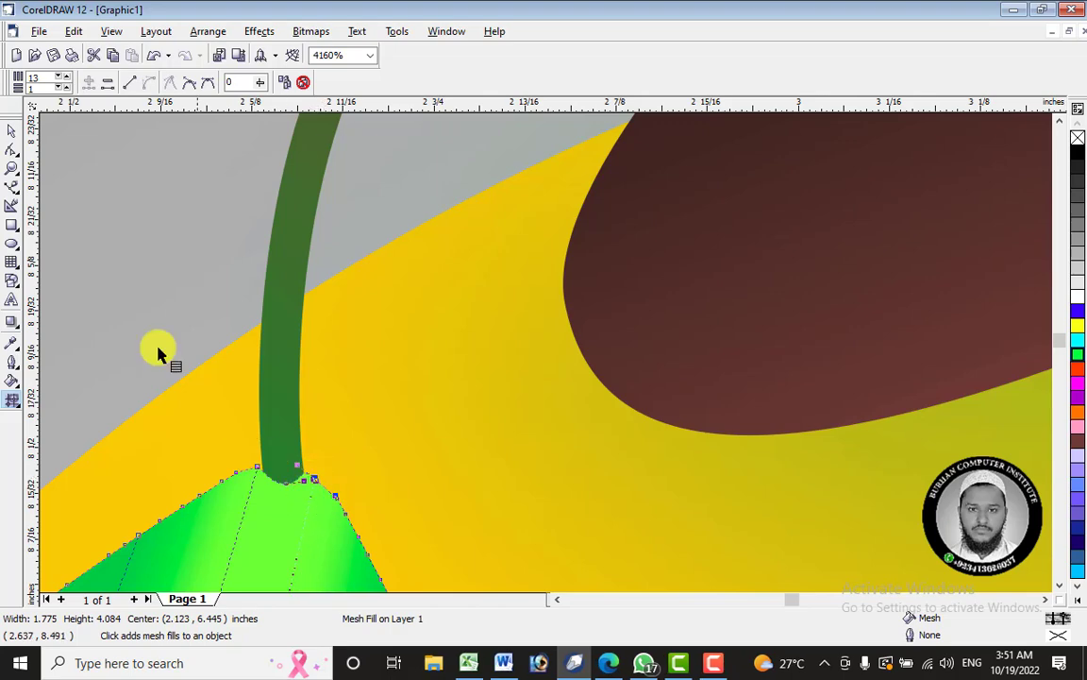
key(space)
Make a reduced copy of the leaf and stalk, about 0.46 by 1.13 inches, and place it left of the large leaf's stalk.
scroll(351, 268, down, 1)
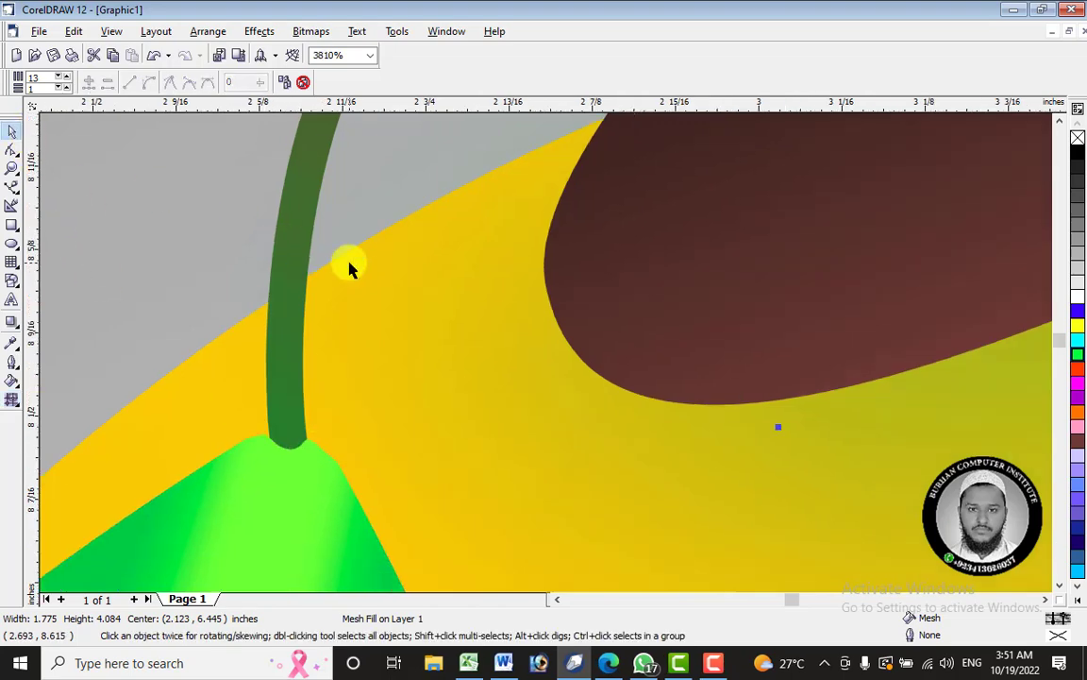
scroll(349, 268, down, 1)
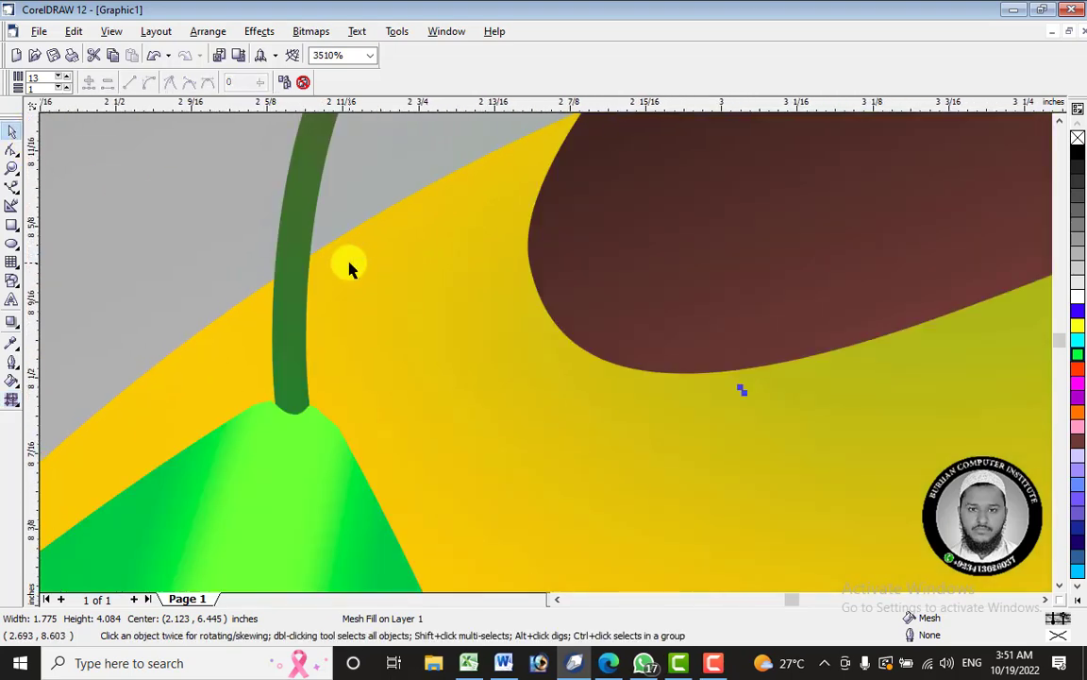
scroll(349, 268, down, 4)
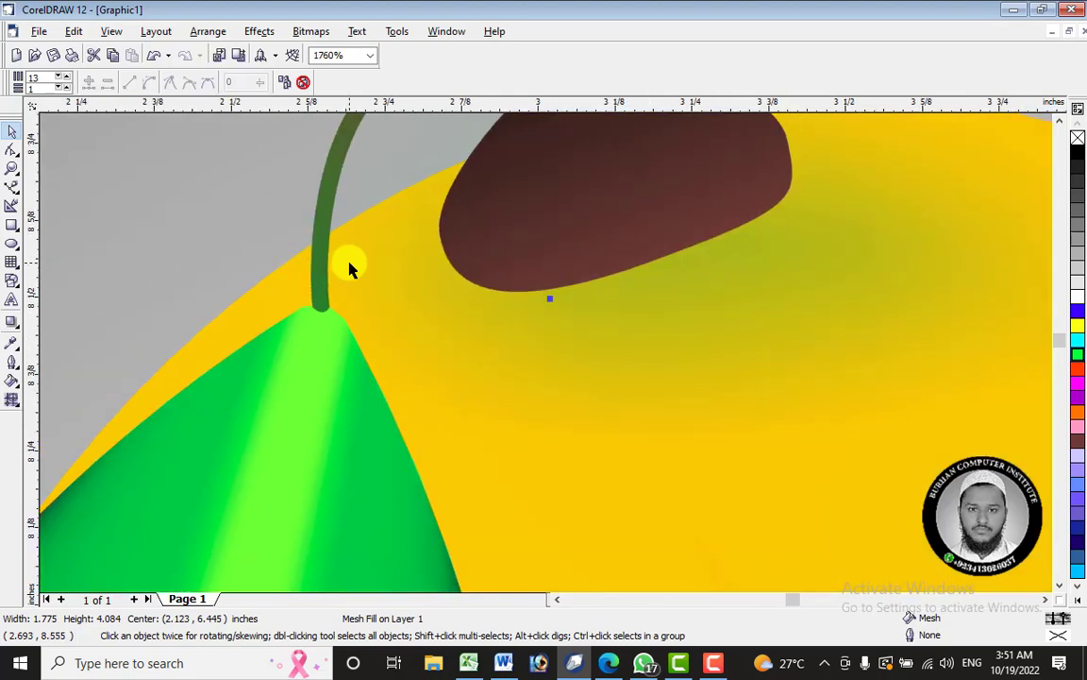
scroll(352, 264, down, 10)
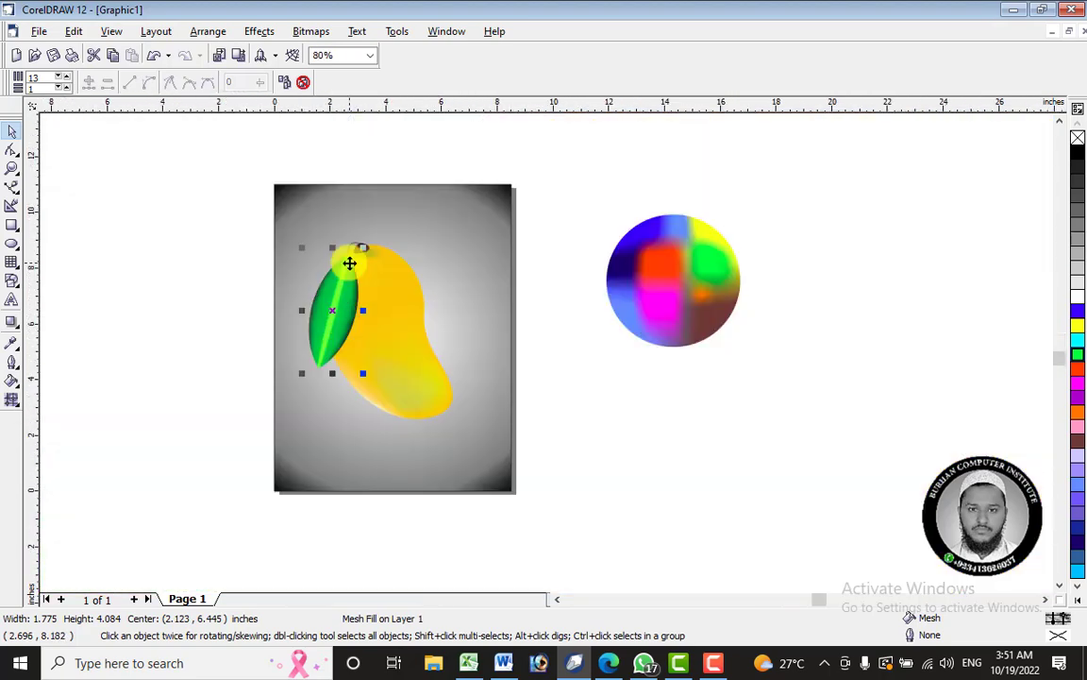
scroll(342, 247, up, 4)
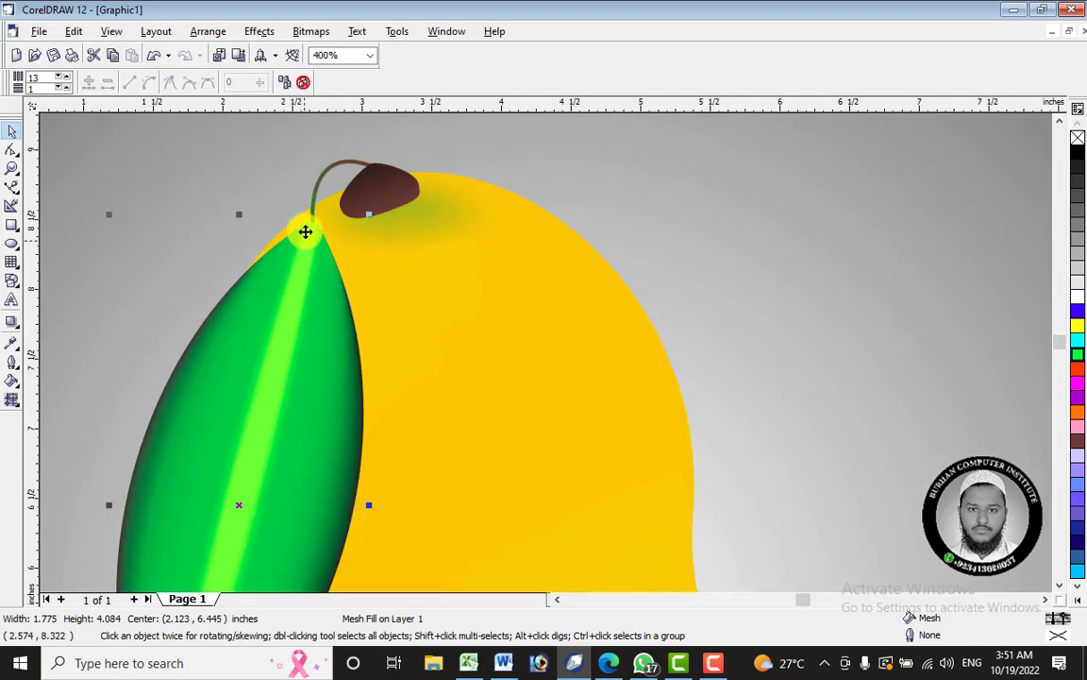
scroll(323, 176, down, 3)
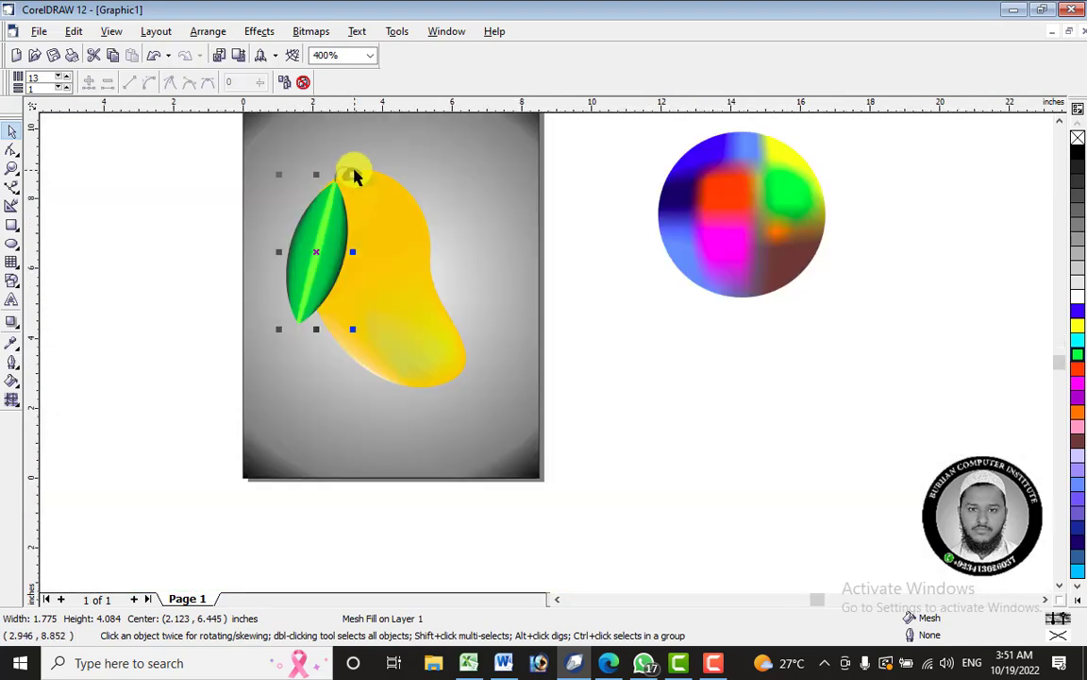
drag(225, 137, 330, 189)
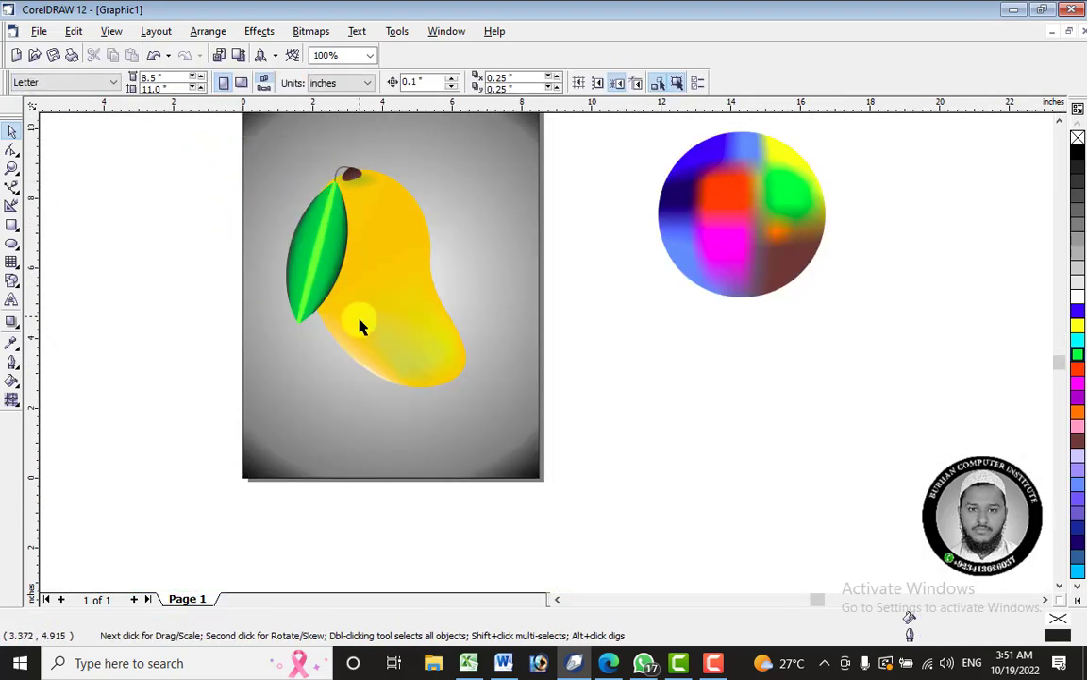
drag(361, 350, 360, 347)
drag(325, 249, 456, 405)
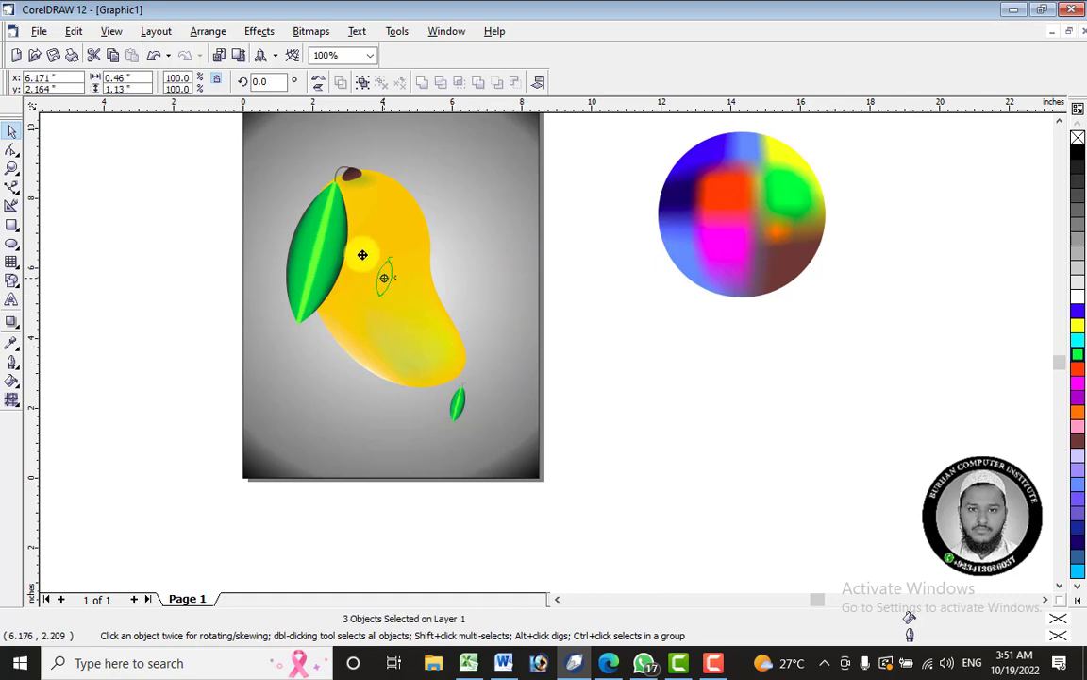
scroll(315, 142, up, 8)
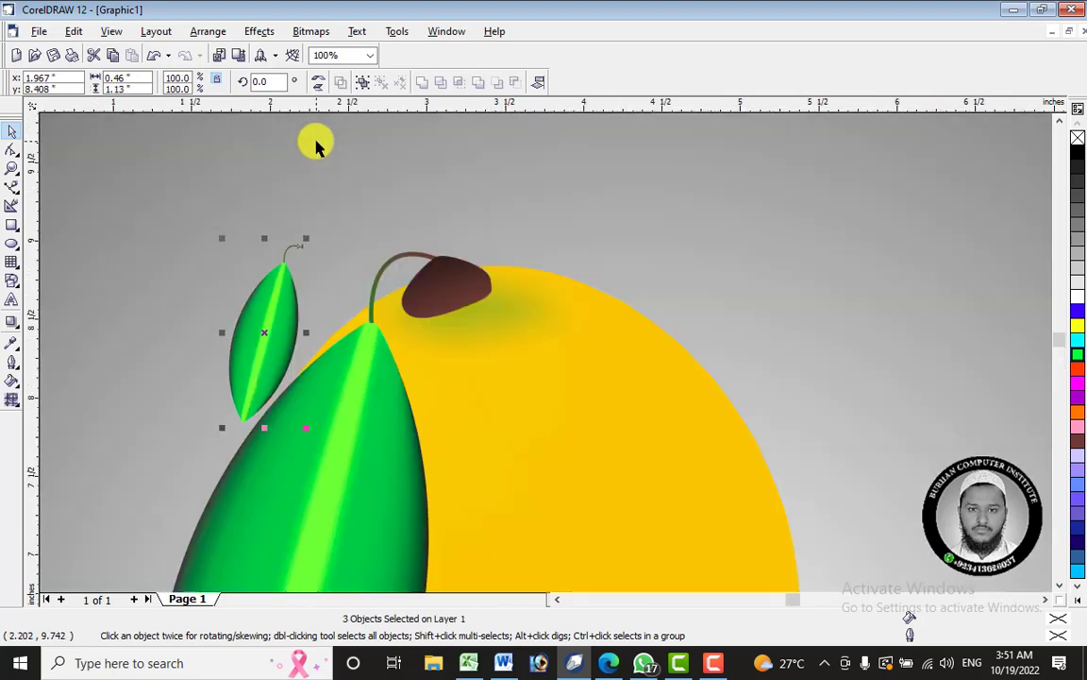
Group the small leaf copy with its stalk and rotate it to 323.286° beside the large curved stalk.
right_click(244, 400)
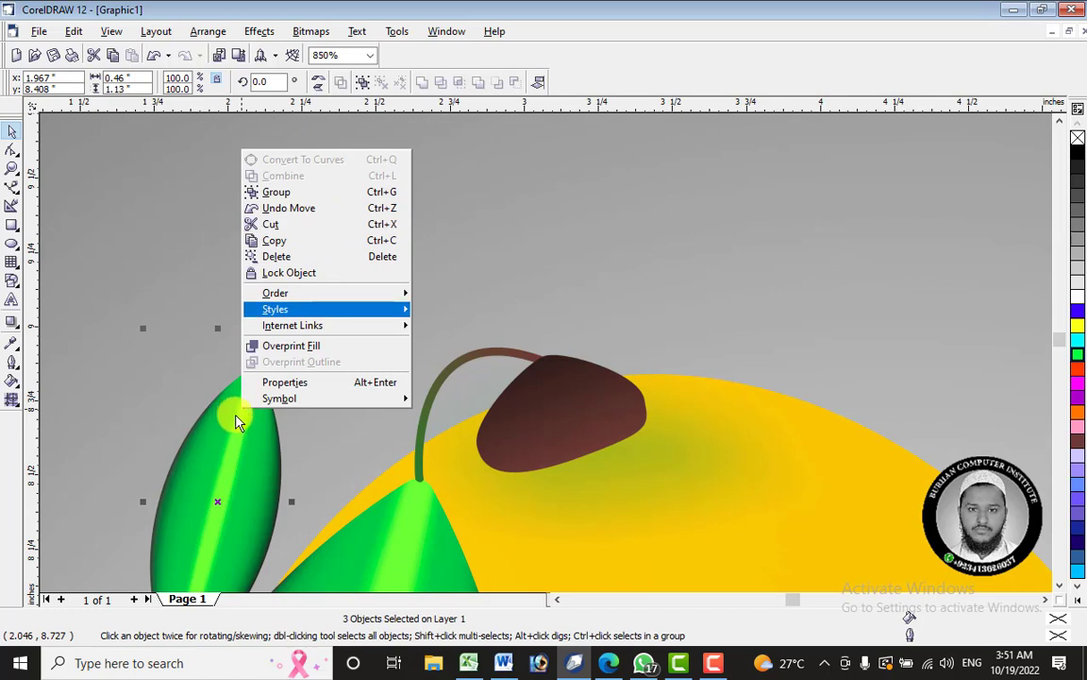
click(288, 193)
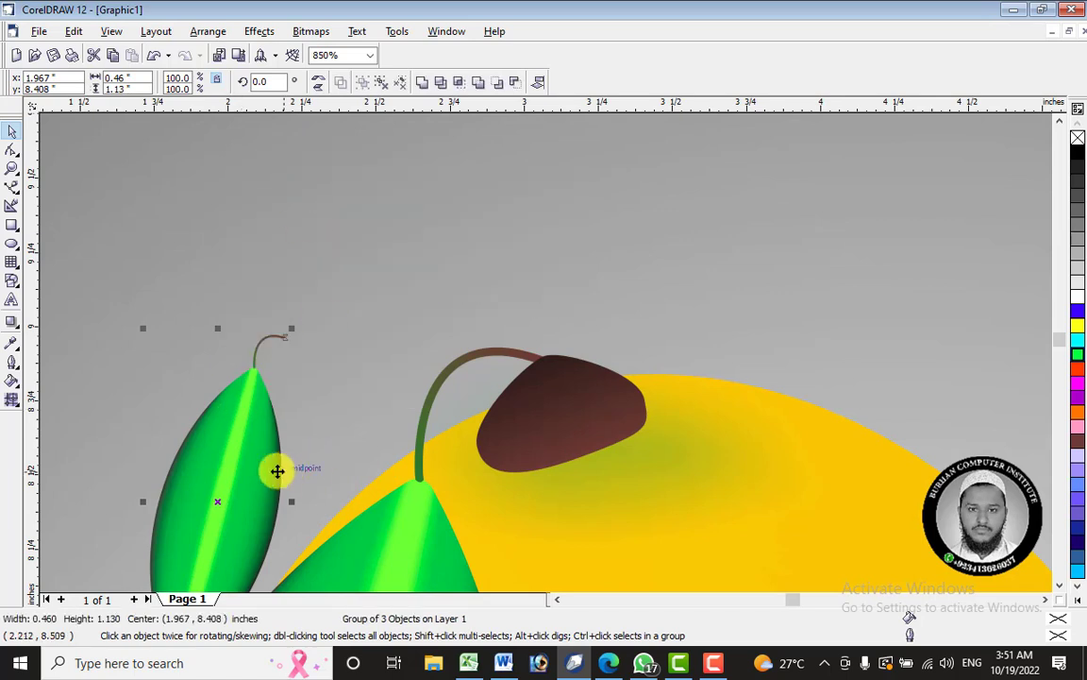
drag(361, 370, 362, 369)
click(382, 322)
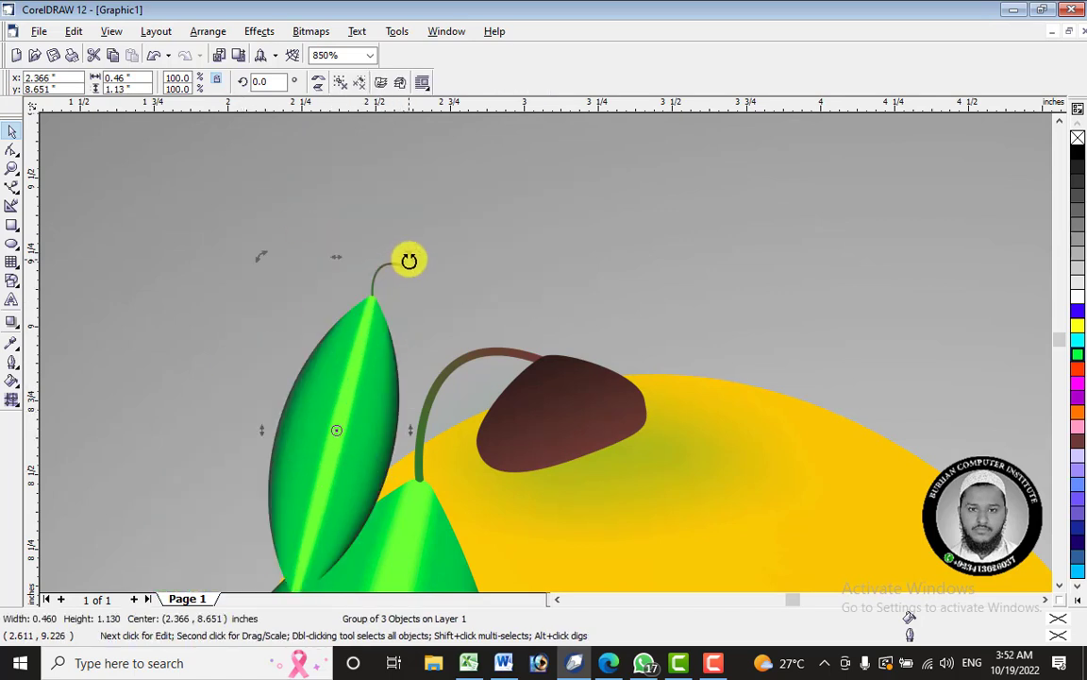
drag(438, 324, 443, 364)
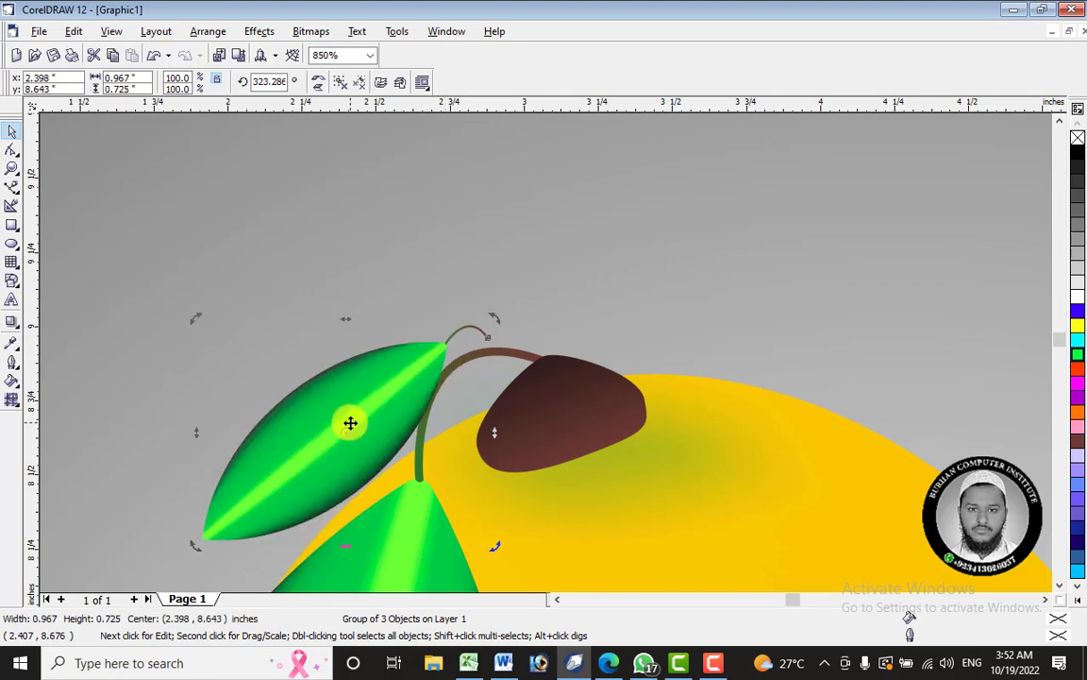
Attach the small leaf to the large stalk and add a duplicate on the stalk's right side, rotated to 51.993°.
drag(368, 395, 545, 441)
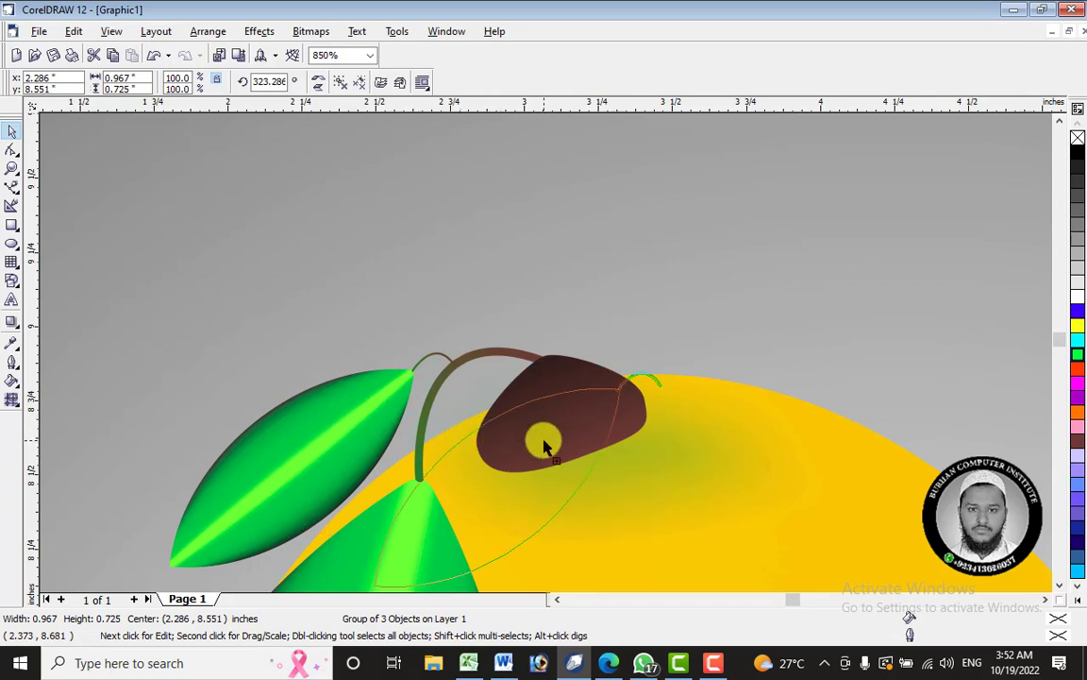
right_click(545, 440)
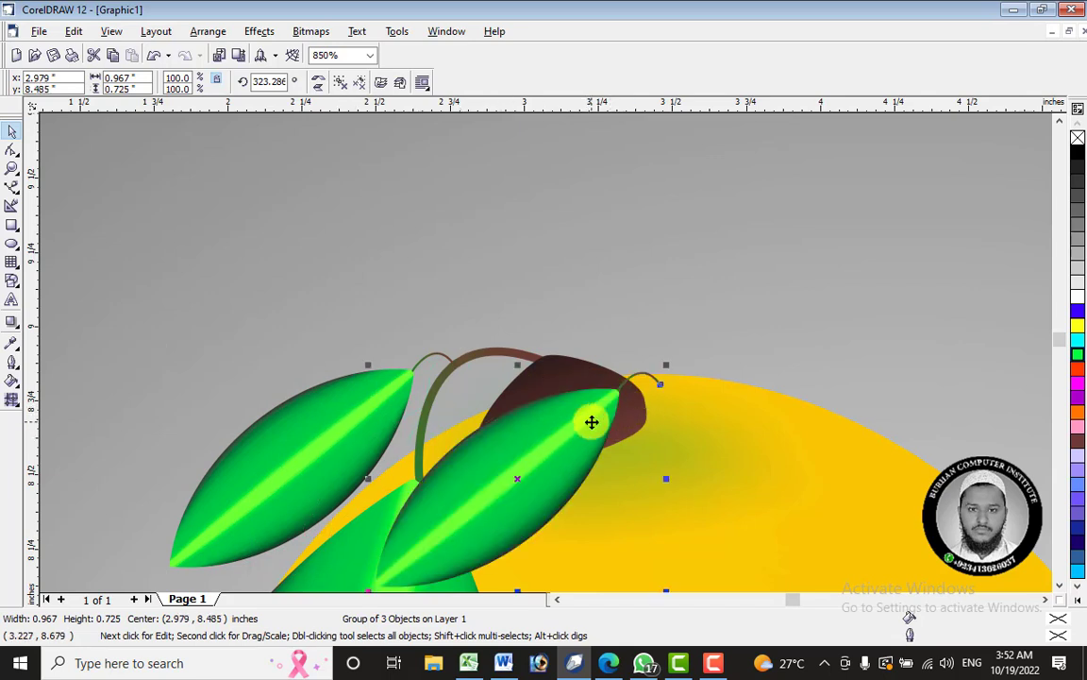
click(592, 422)
drag(675, 364, 420, 350)
drag(496, 431, 516, 446)
scroll(573, 419, down, 2)
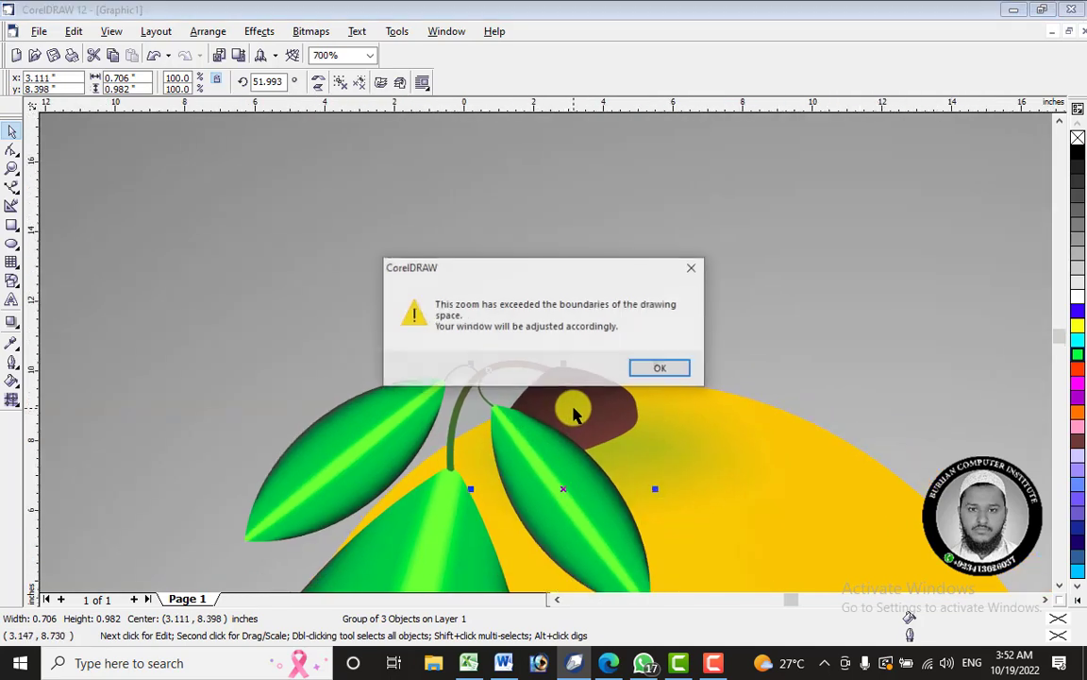
click(660, 369)
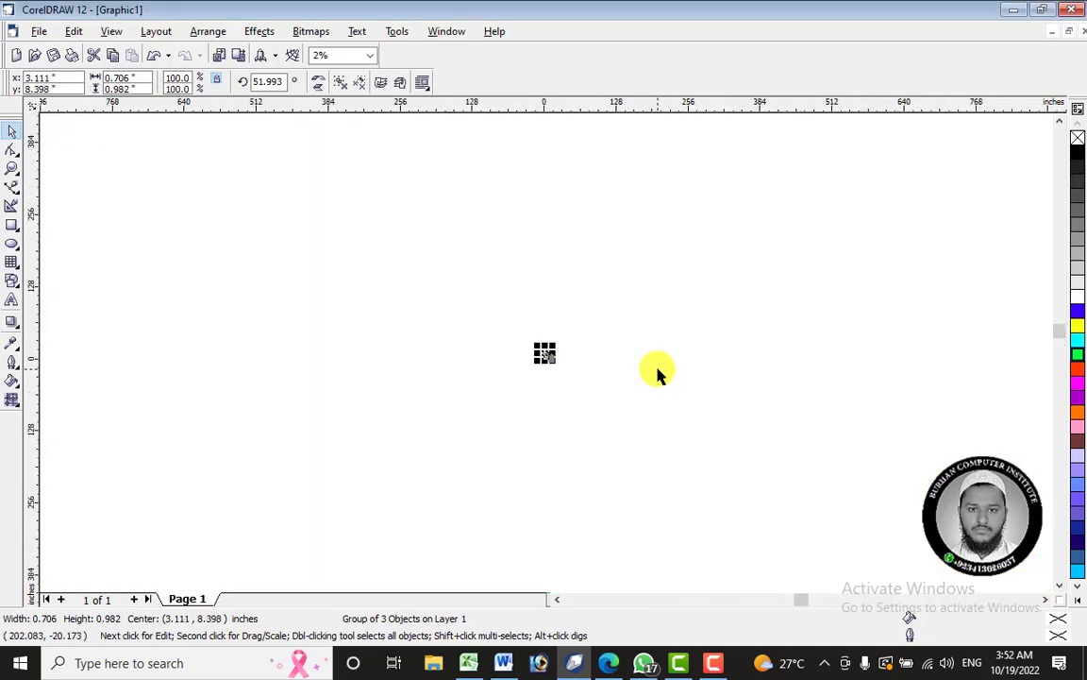
Reduce the large leaf to about 1.22 by 2.80 inches and move its tip onto the lower end of the curved stalk.
key(F4)
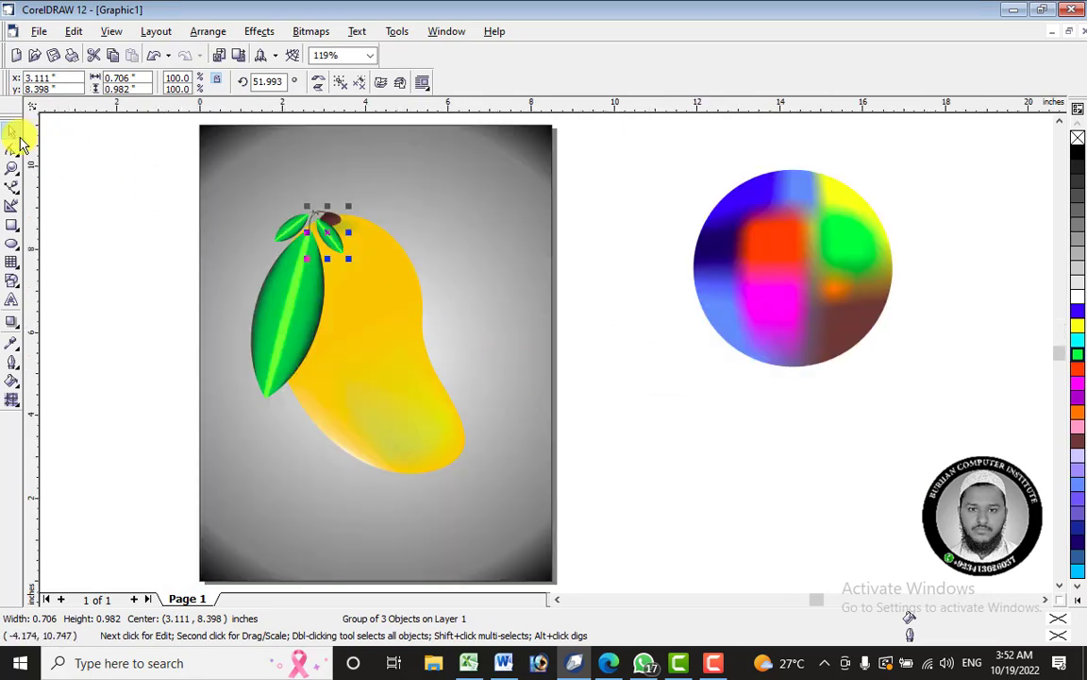
click(77, 180)
click(288, 304)
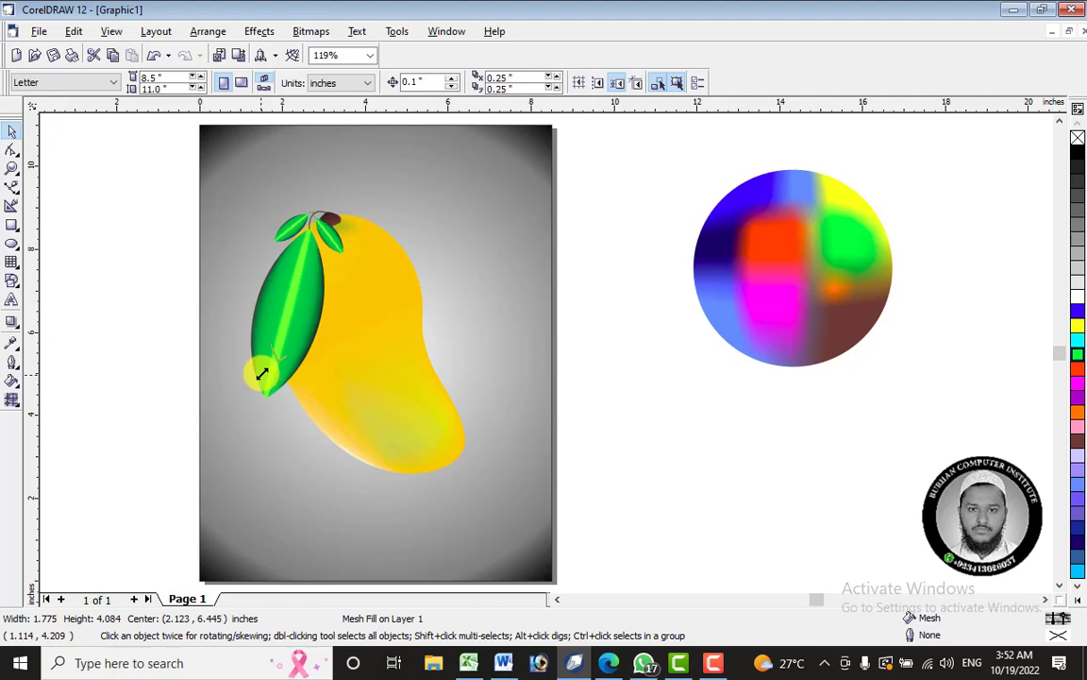
drag(266, 365, 267, 364)
scroll(330, 297, up, 2)
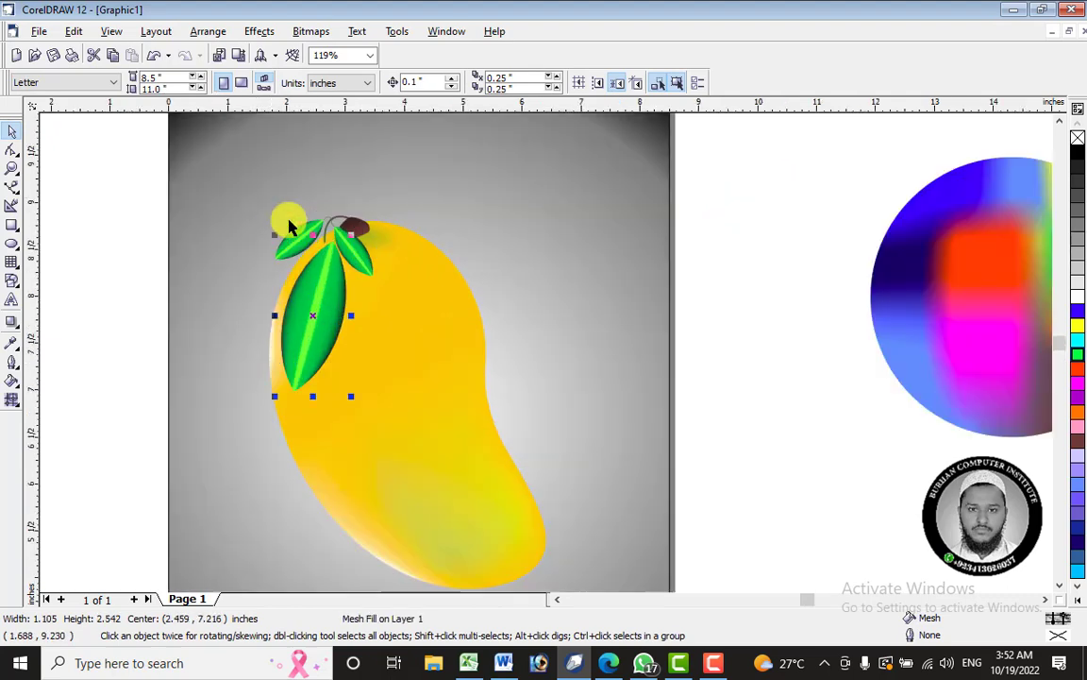
scroll(437, 315, down, 2)
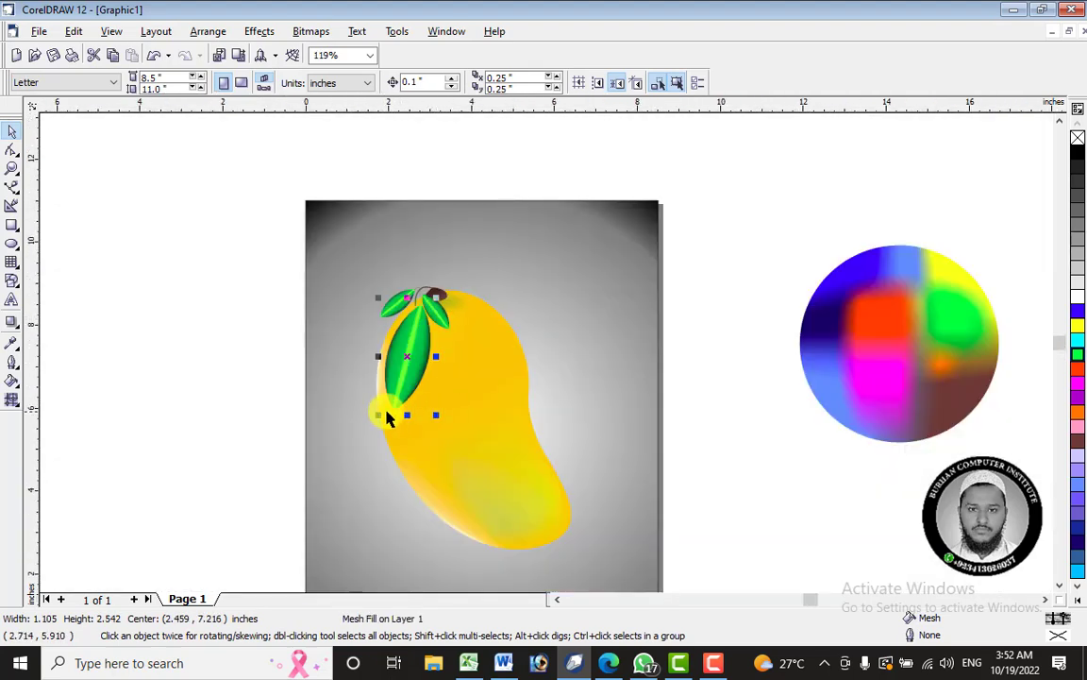
click(400, 291)
scroll(399, 290, up, 3)
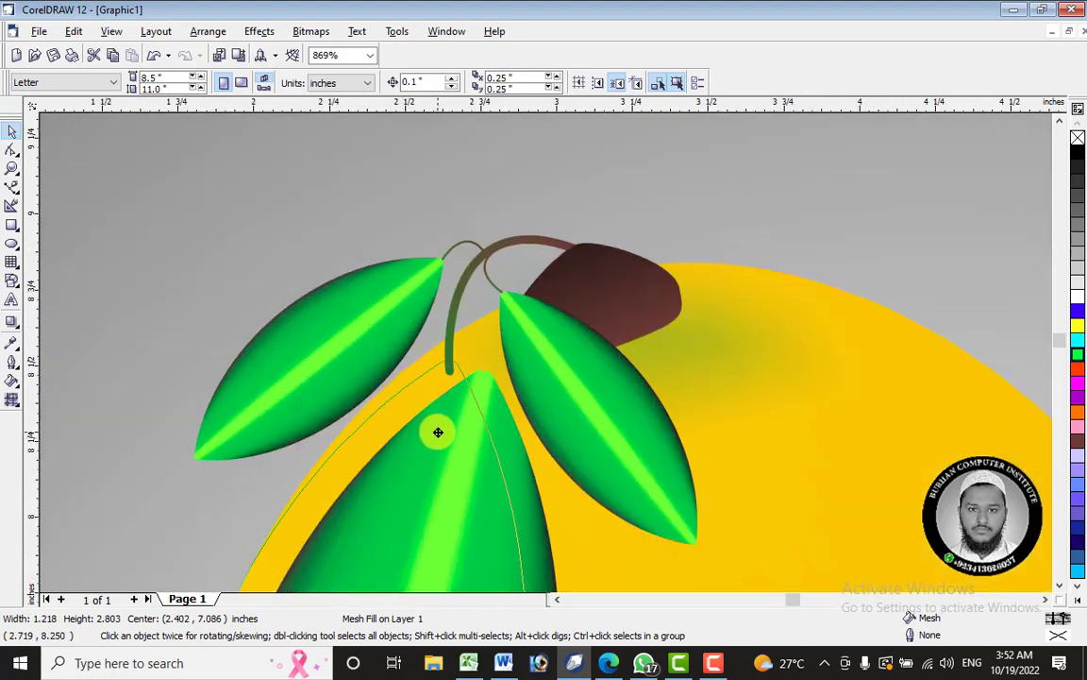
drag(436, 433, 437, 431)
scroll(527, 308, down, 6)
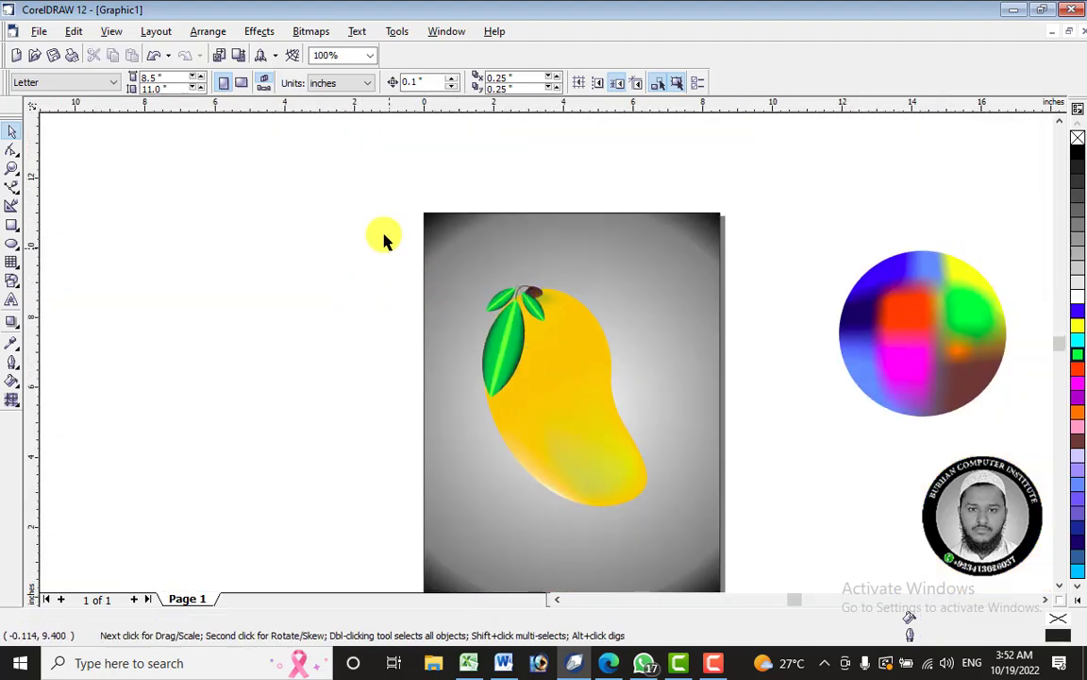
Fill the page-sized background rectangle with solid black.
scroll(486, 303, down, 2)
scroll(437, 299, up, 1)
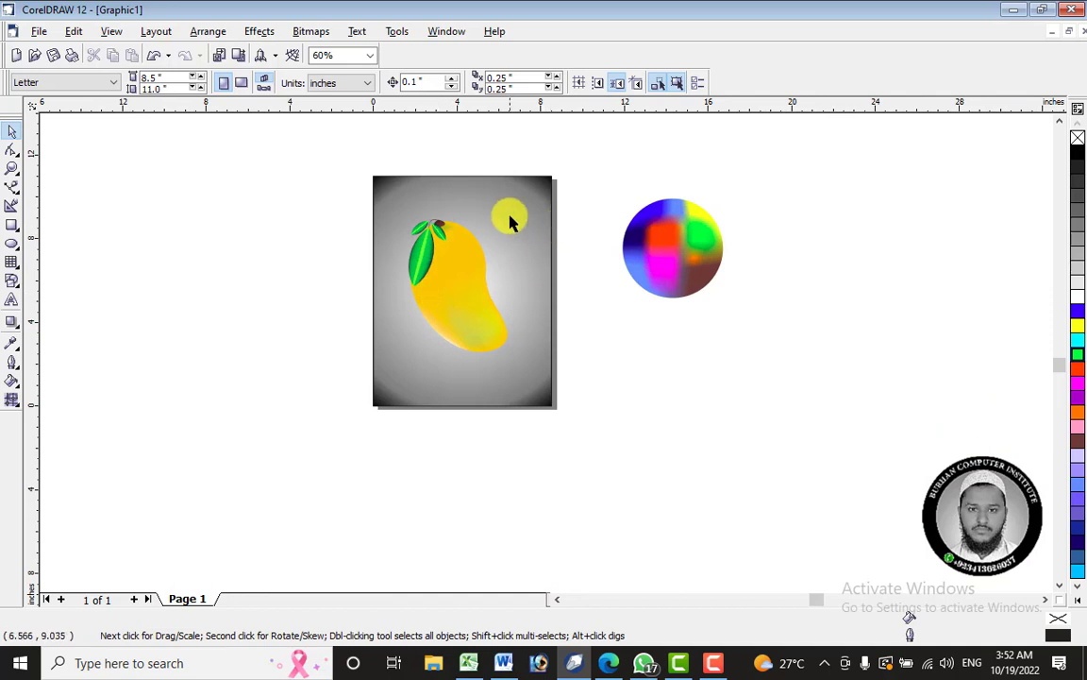
click(510, 218)
click(1078, 156)
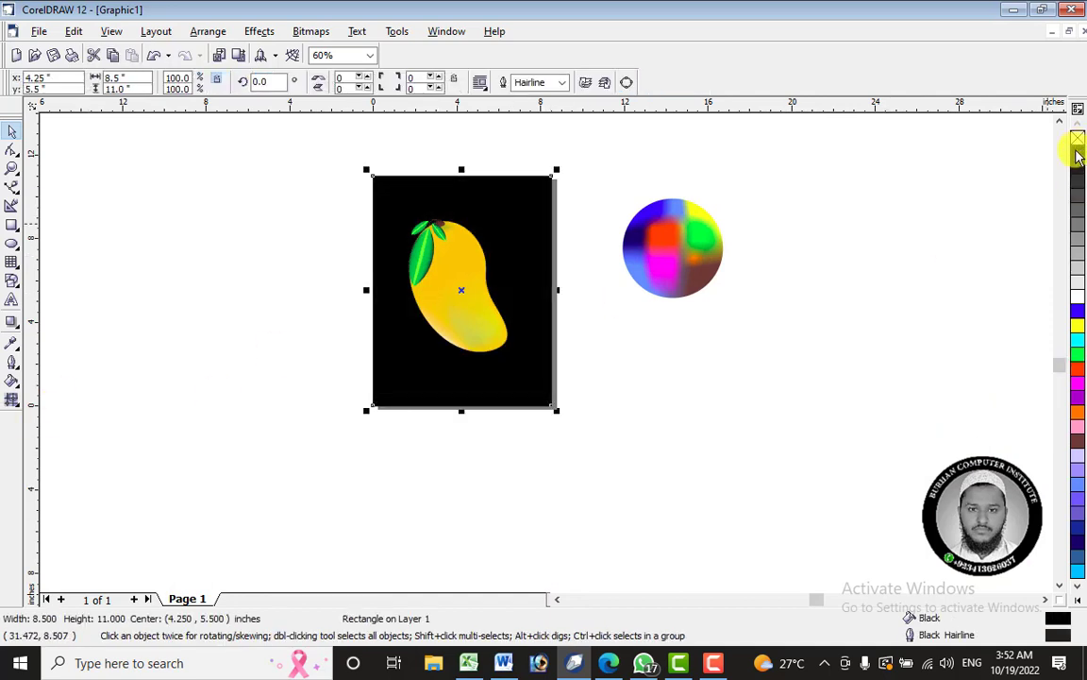
click(315, 218)
Delete the multicoloured mesh-filled circle beside the page.
drag(290, 181, 532, 372)
drag(600, 170, 738, 310)
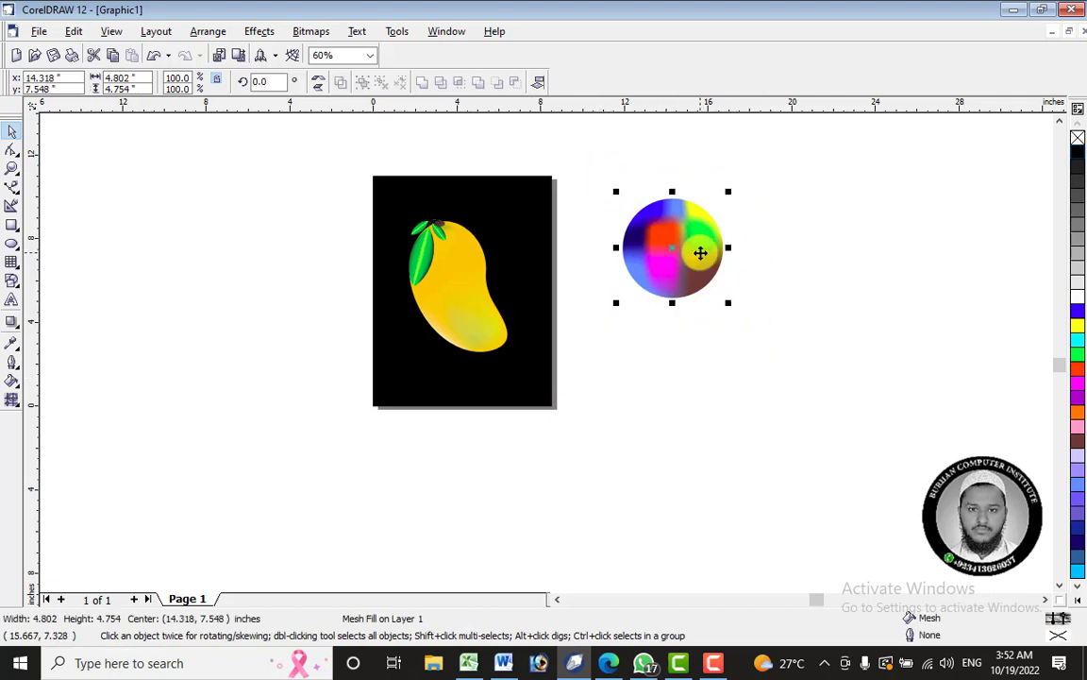
right_click(700, 253)
click(746, 365)
scroll(461, 225, up, 2)
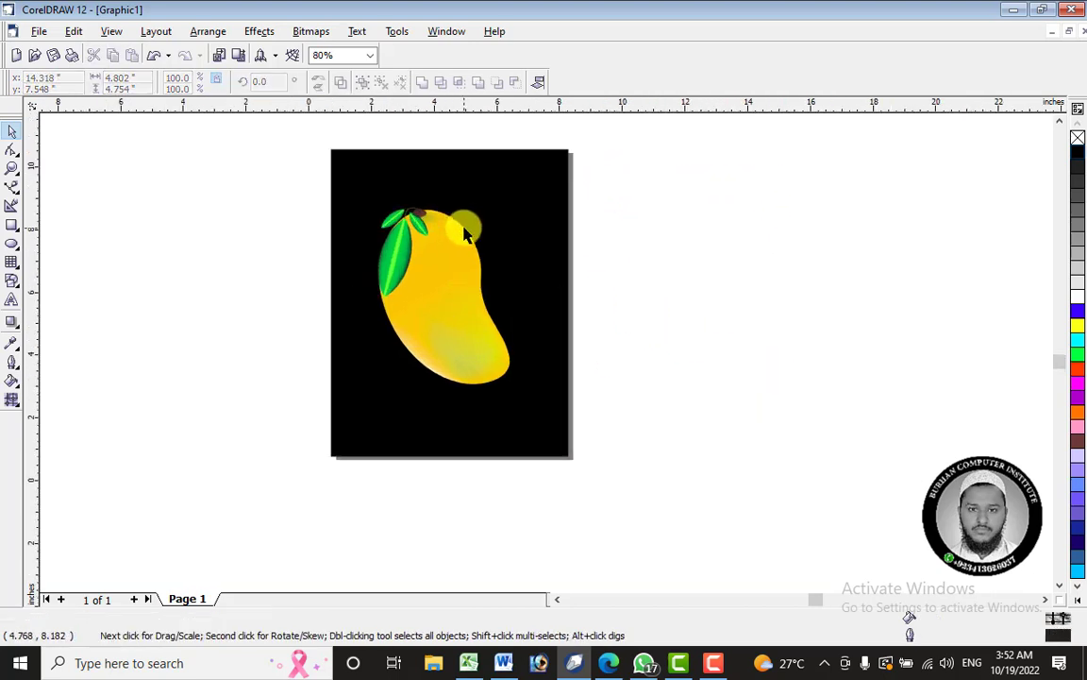
Select the mango together with its stem spot, stalks and leaves and group them.
click(242, 174)
drag(242, 175, 558, 431)
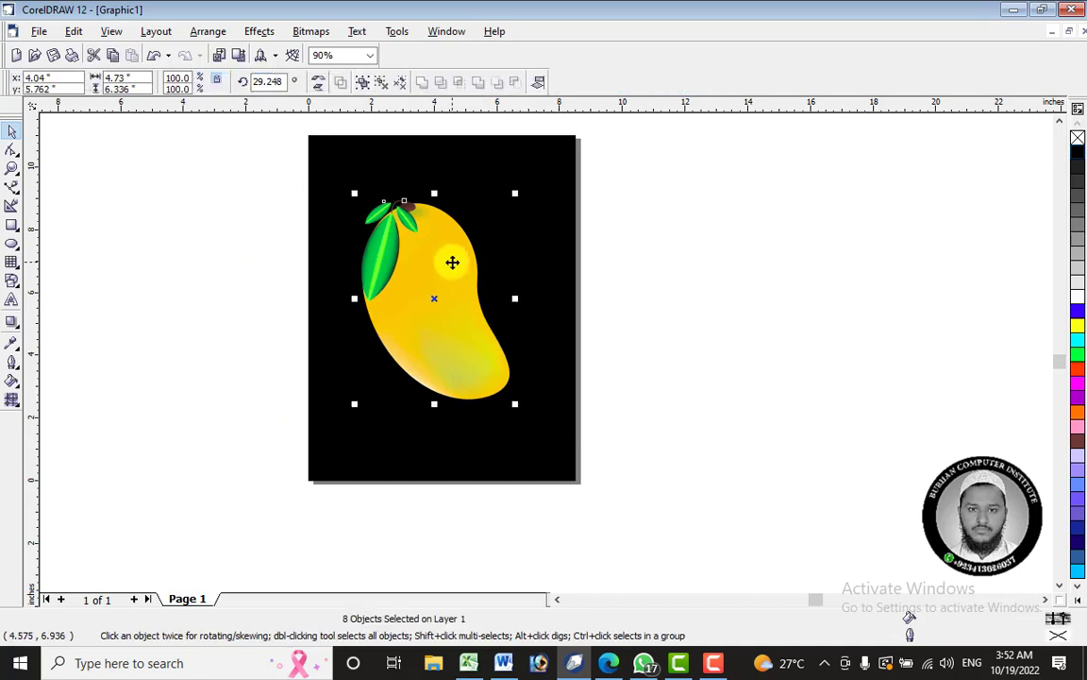
click(583, 279)
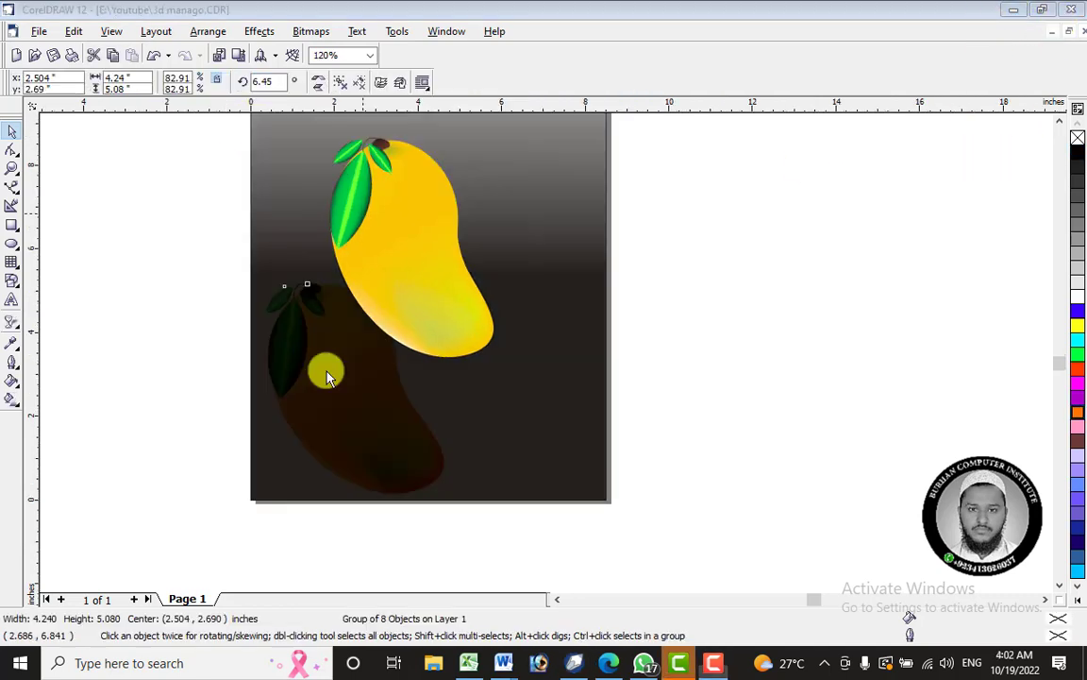
Remove the dark, faded mango copy below the main mango in the 3d manago.CDR drawing.
click(365, 361)
right_click(364, 364)
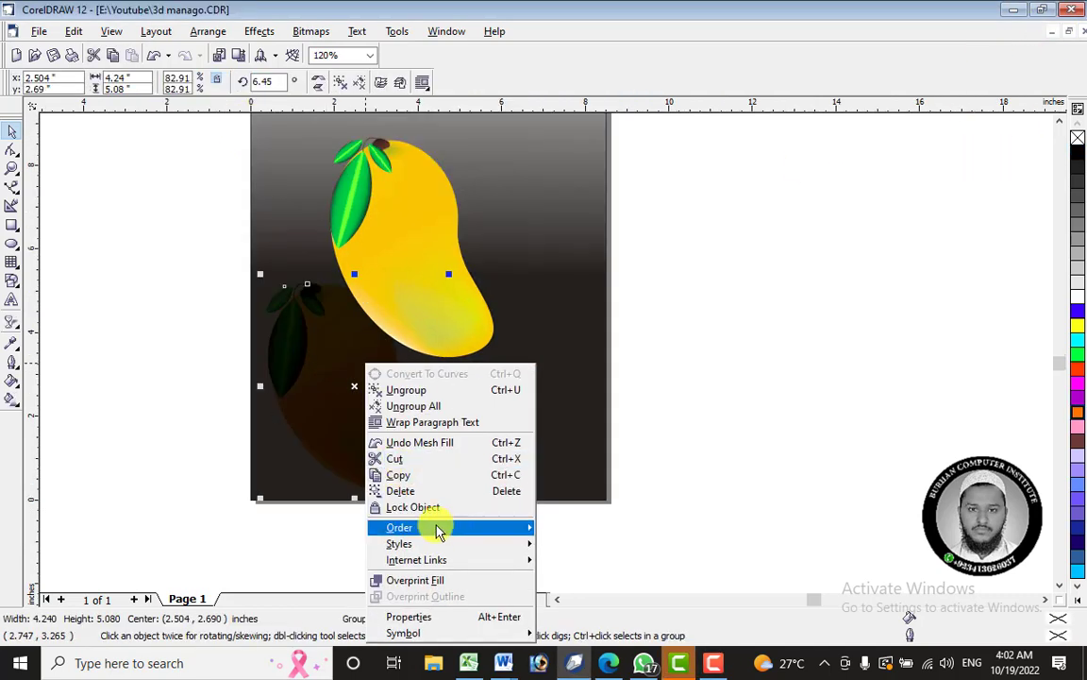
click(425, 460)
Duplicate the mango group below the original and rotate the copy to 127.427° so its leaves point downward.
click(412, 332)
drag(425, 269, 469, 395)
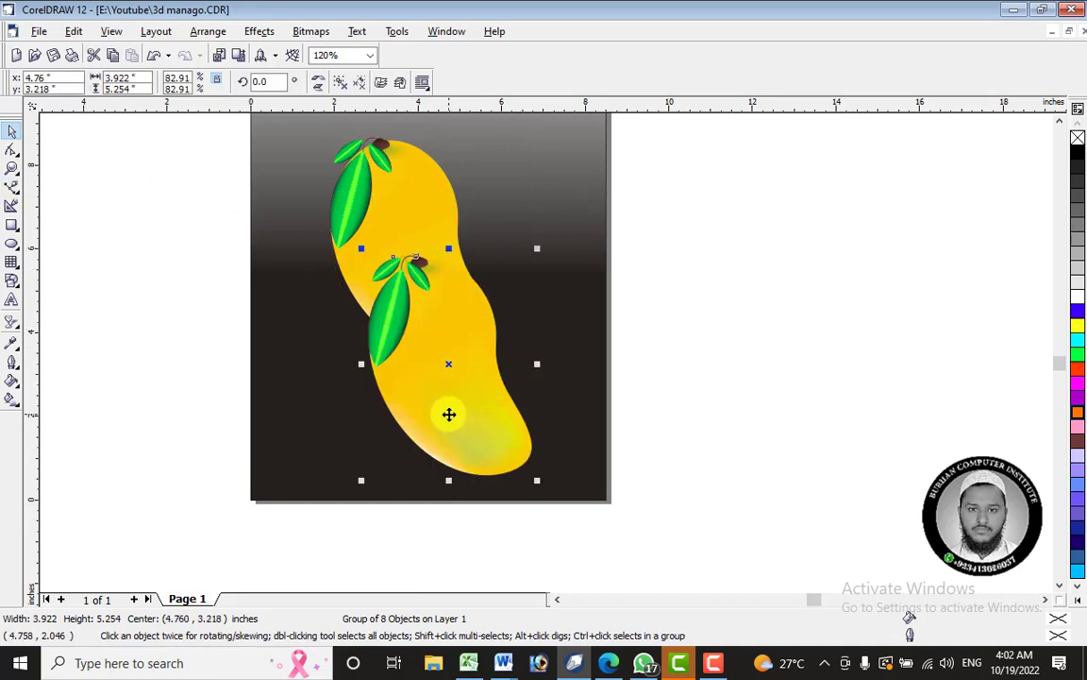
click(471, 291)
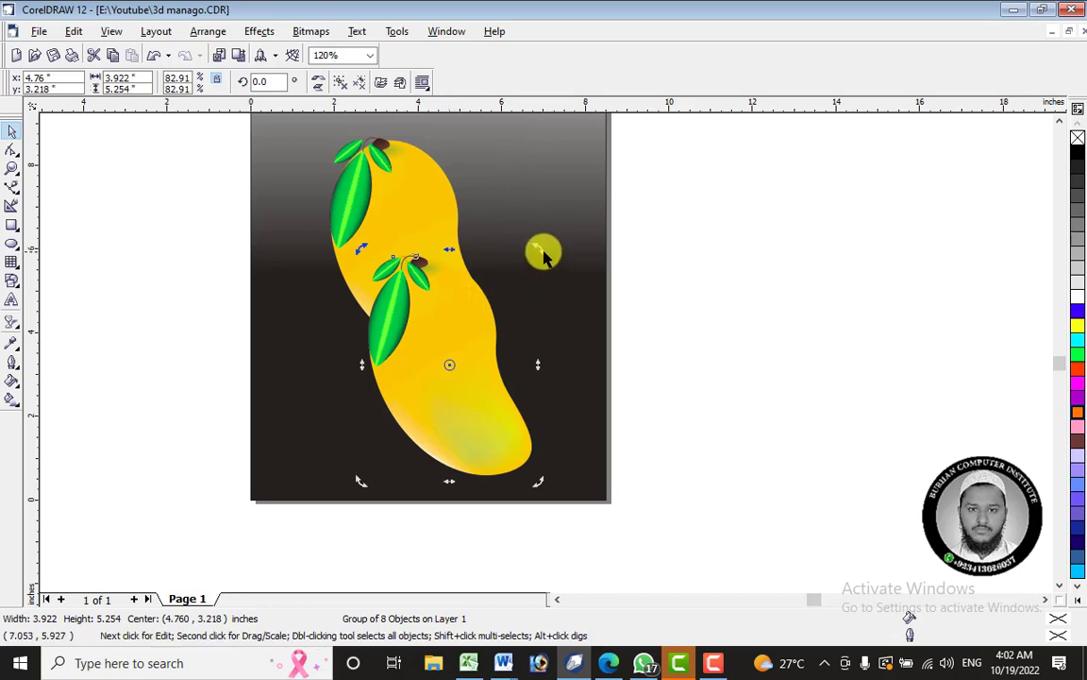
drag(368, 258, 432, 402)
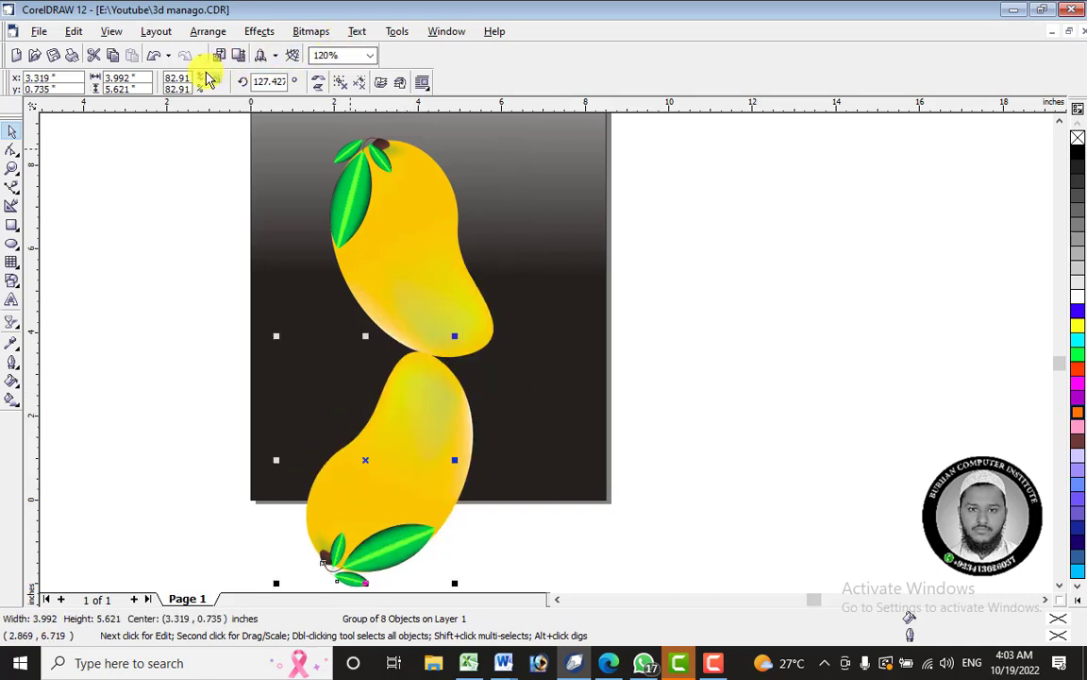
click(322, 84)
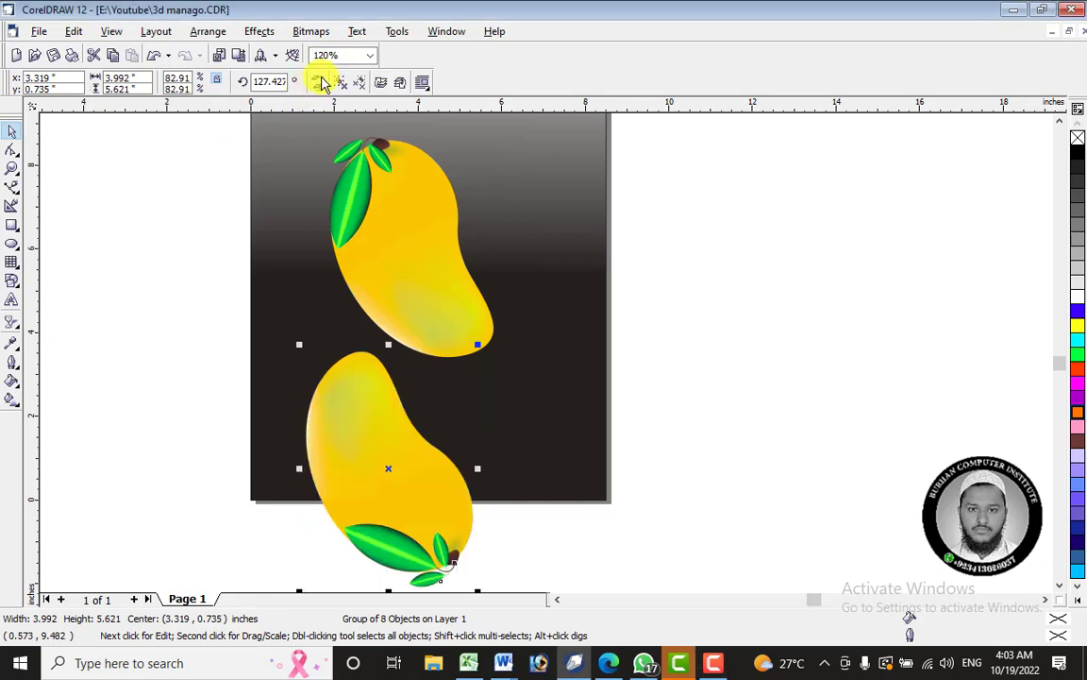
click(322, 83)
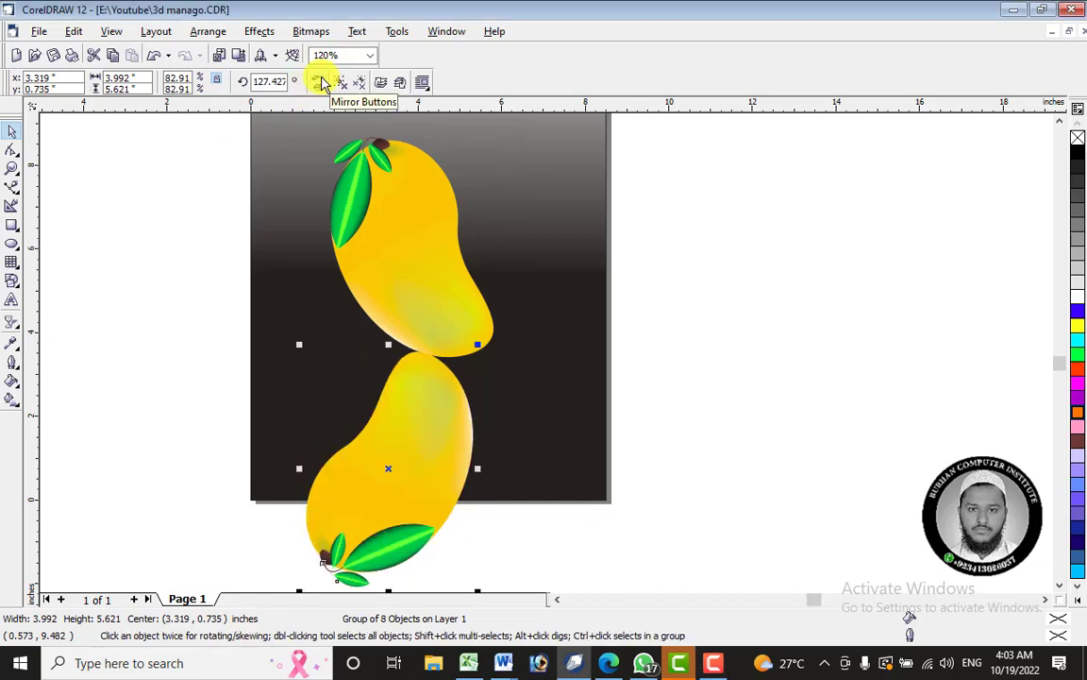
click(321, 83)
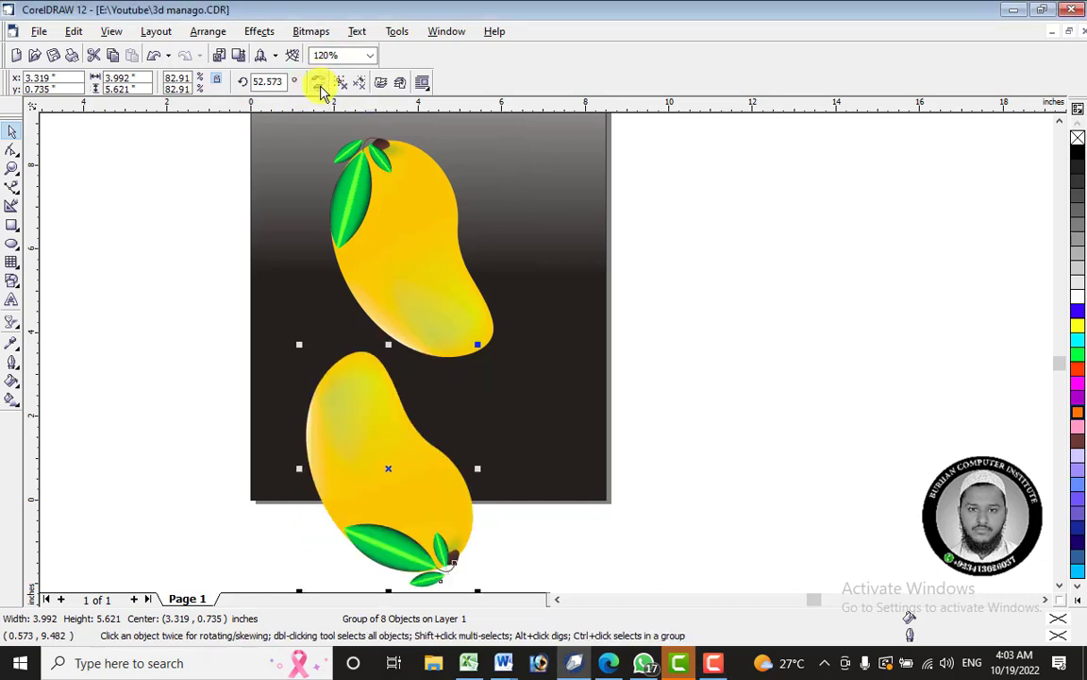
click(322, 83)
Move the upside-down copy directly under the main mango's tip and rotate it to 114.924°.
drag(428, 383, 463, 403)
click(463, 403)
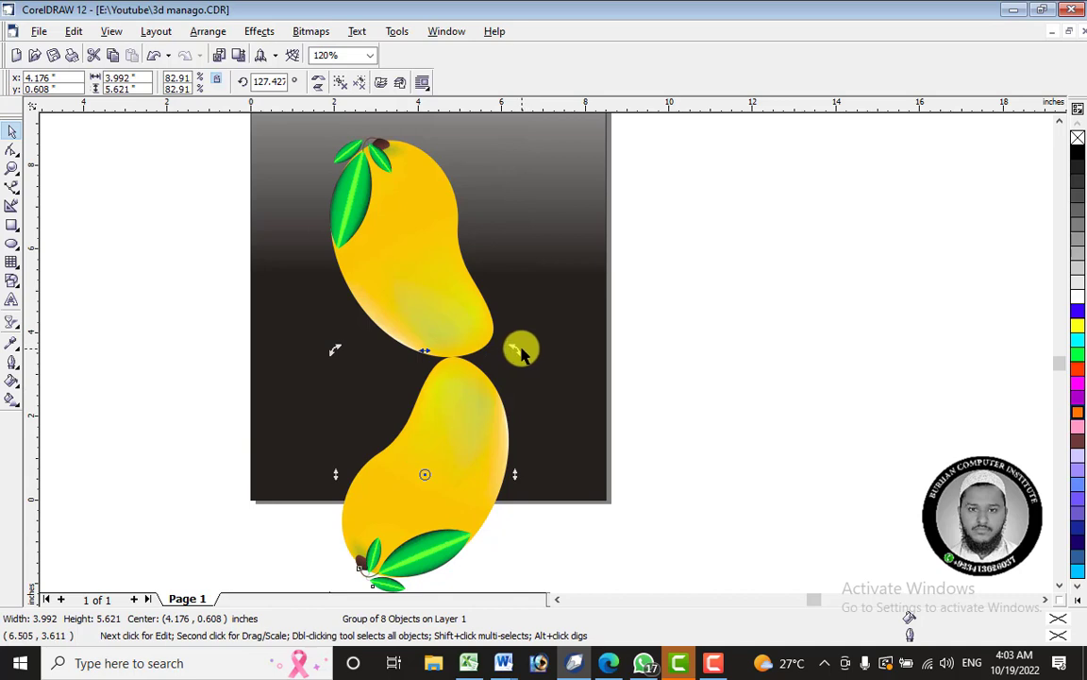
drag(517, 352, 475, 401)
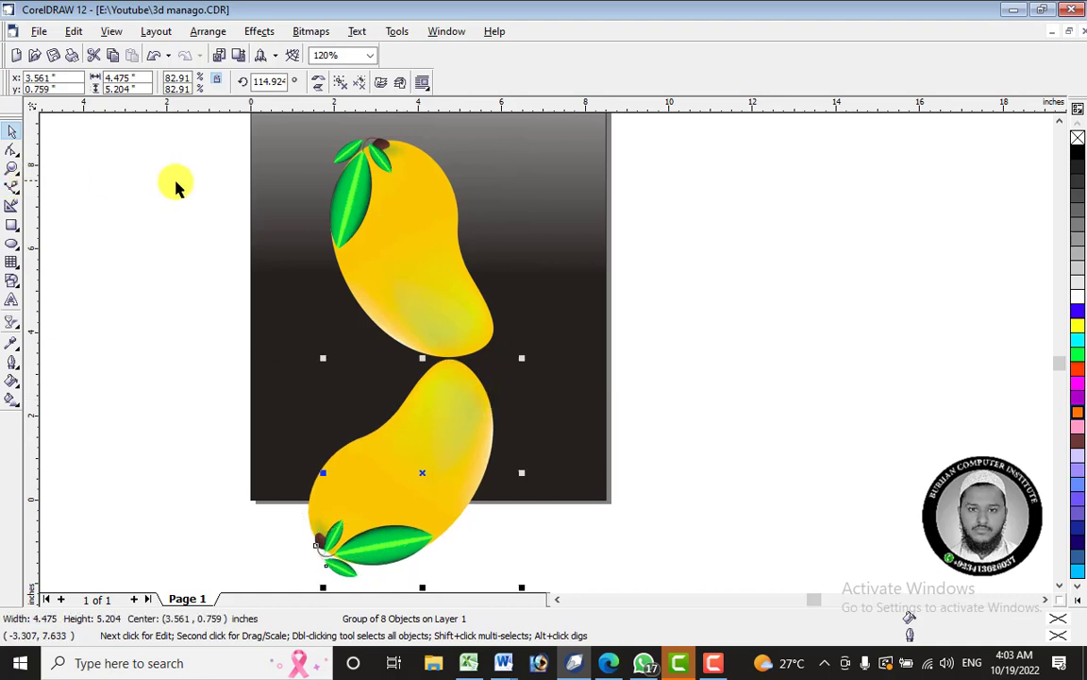
Apply a linear transparency to the upside-down mango, fading it out from its upper tip diagonally toward its stem end.
click(9, 324)
drag(431, 418, 381, 492)
drag(432, 418, 528, 276)
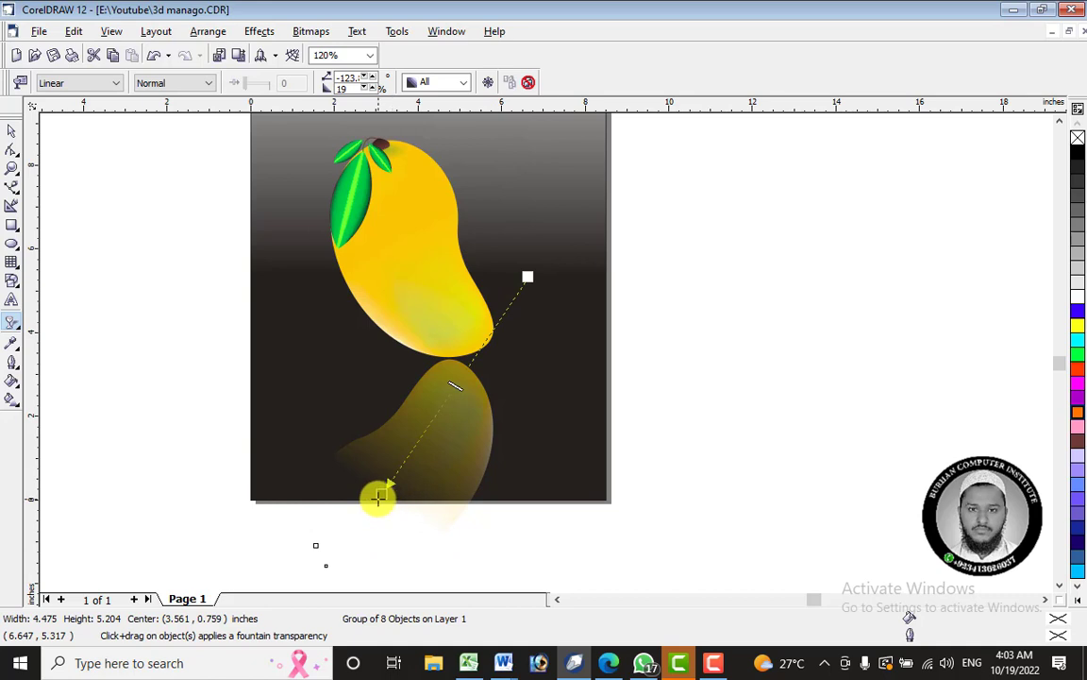
drag(377, 498, 402, 481)
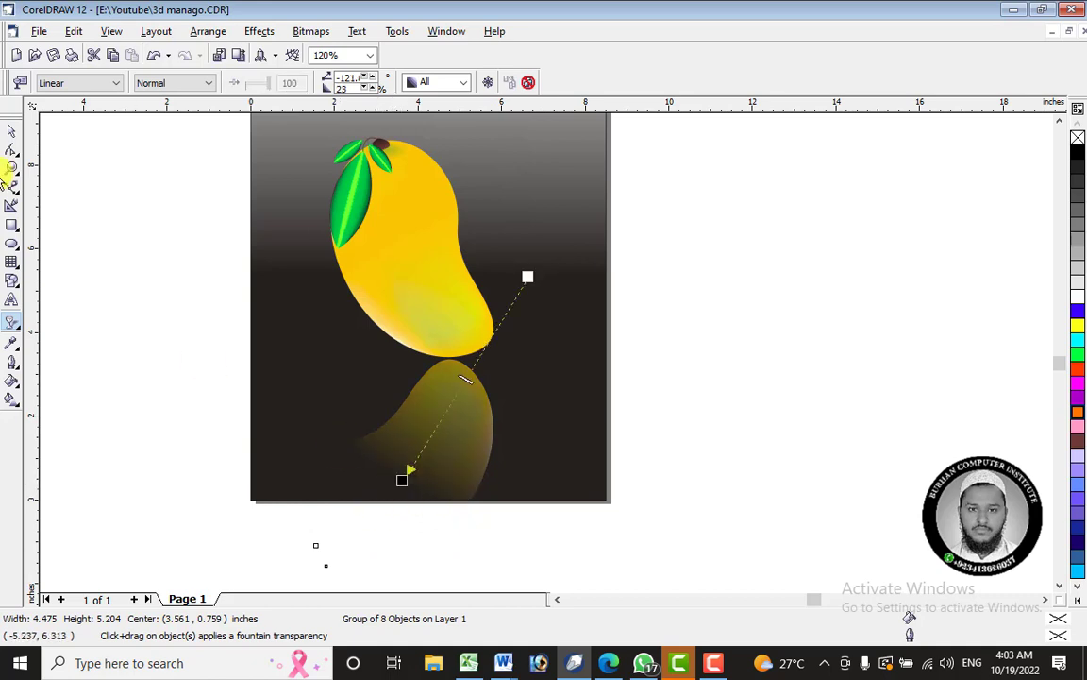
Shift the faded reflection slightly right beneath the mango's tip and rotate it to 108.796°.
click(12, 132)
drag(444, 405, 473, 397)
click(473, 397)
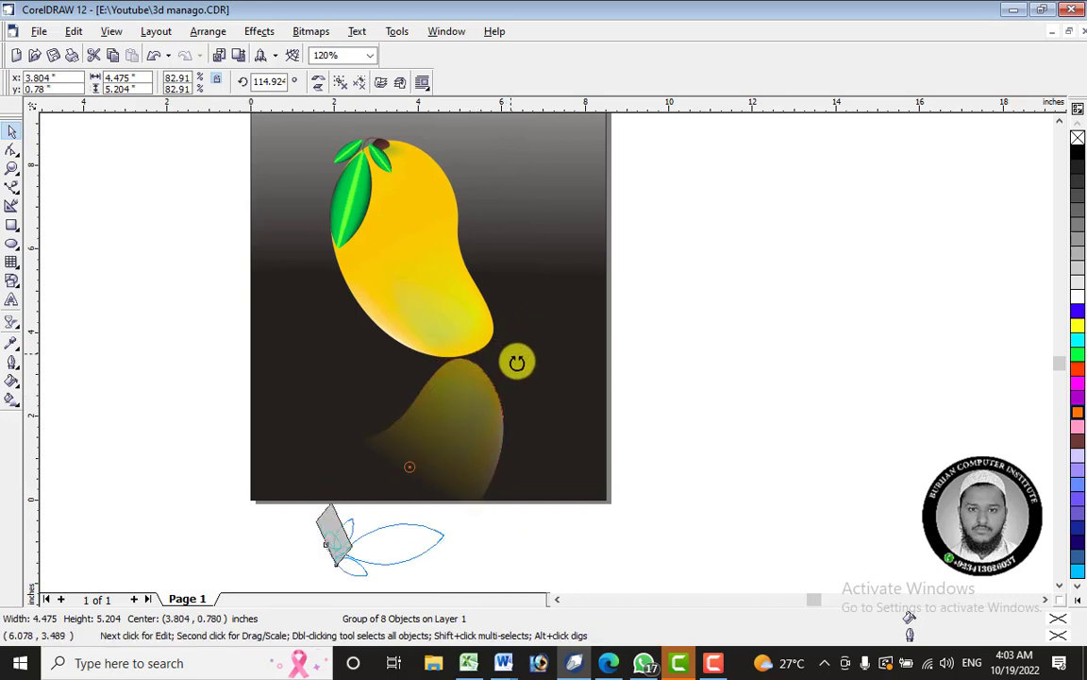
drag(516, 363, 480, 403)
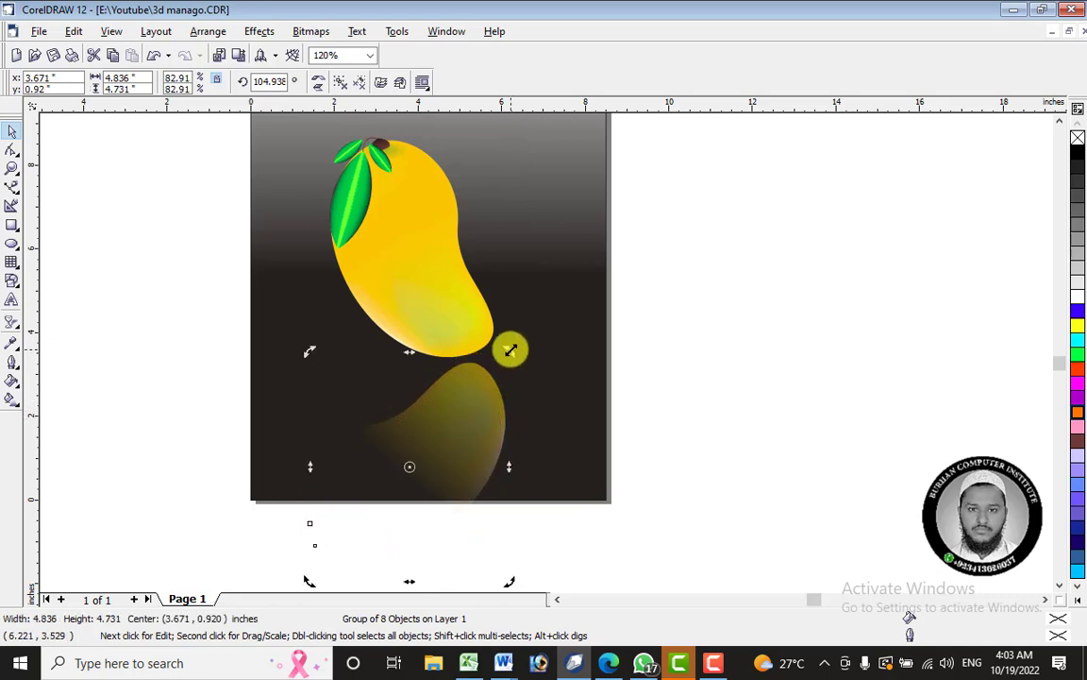
click(469, 421)
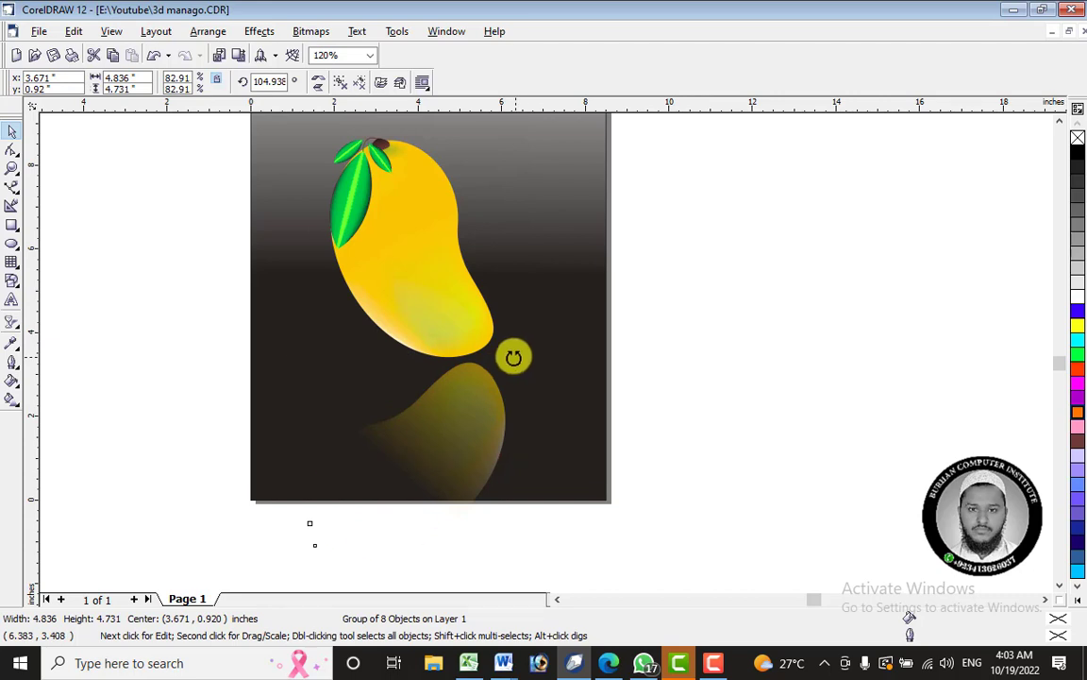
drag(513, 357, 507, 343)
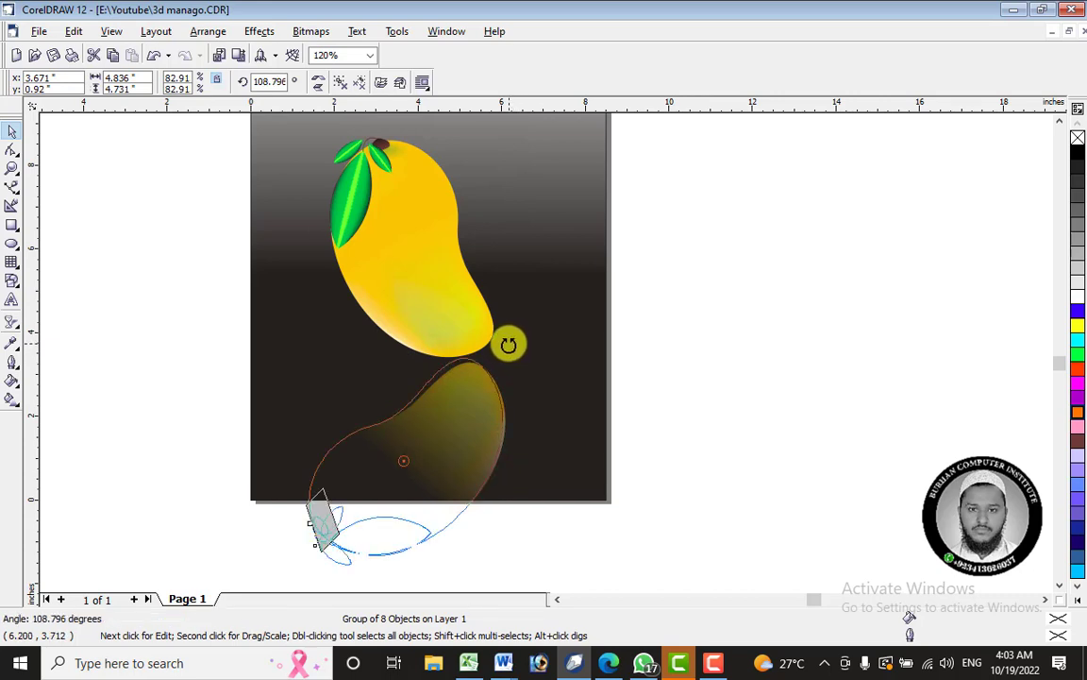
key(Escape)
PowerClip the faded mango reflection inside the page-sized dark gradient background.
click(437, 444)
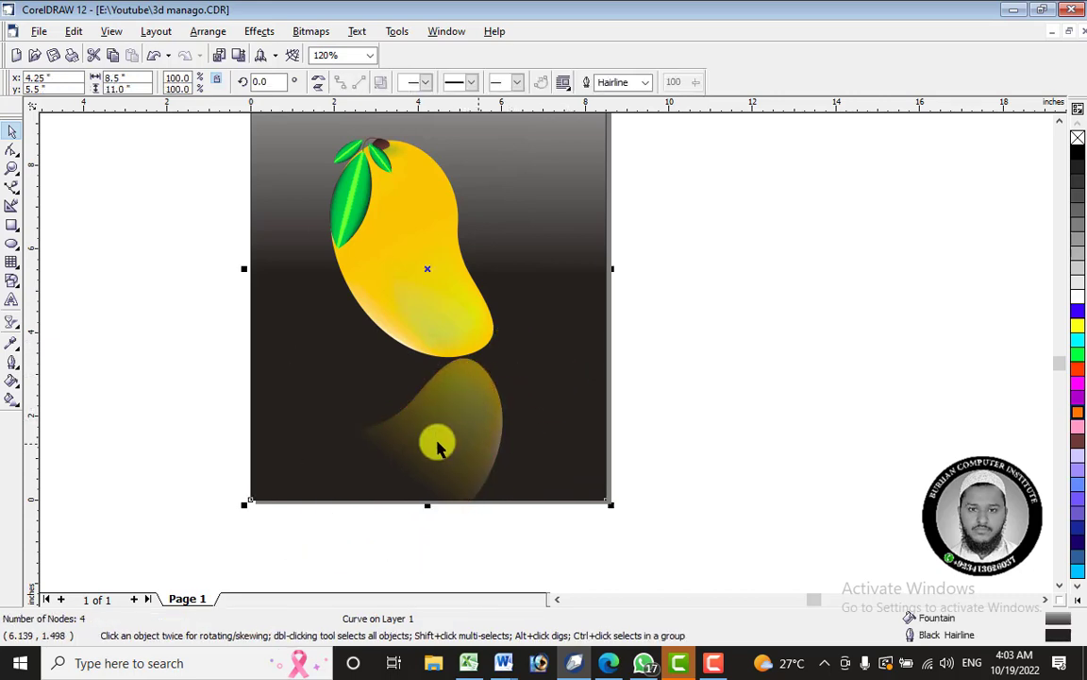
click(439, 415)
click(263, 31)
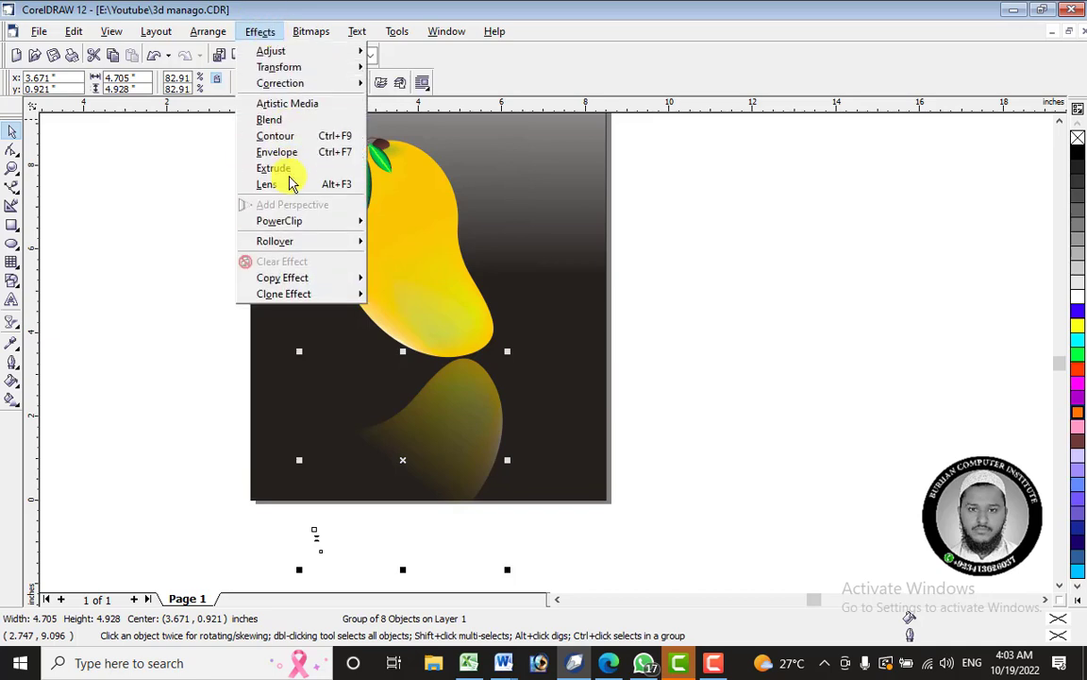
mouse_move(301, 223)
click(412, 224)
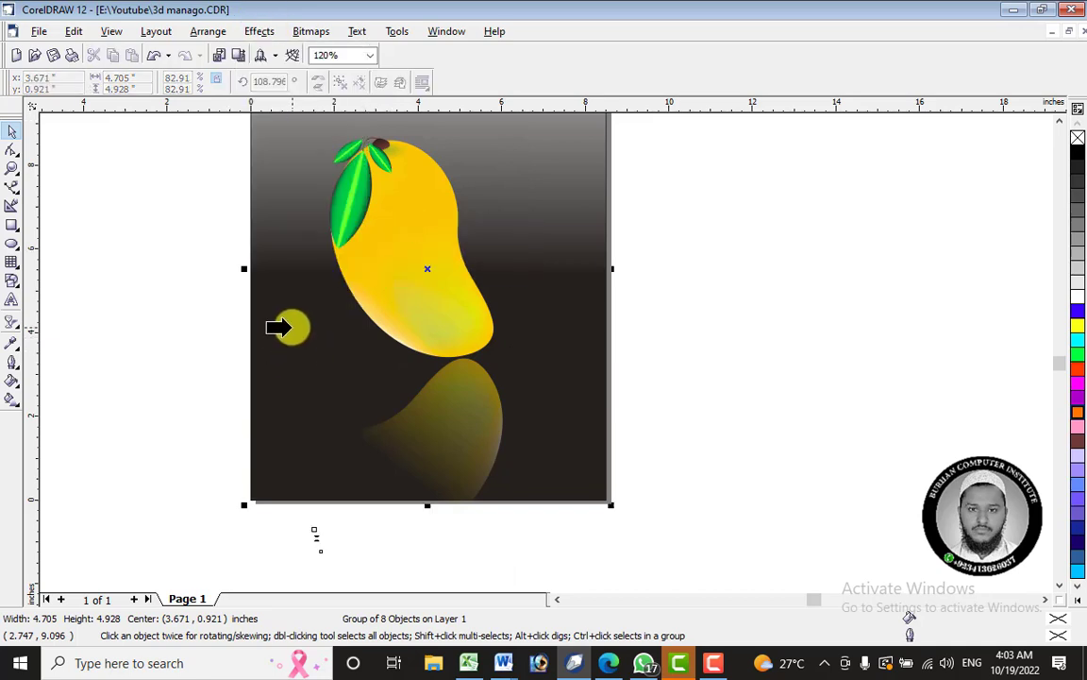
click(286, 326)
Edit the background's PowerClip contents, move the reflection down to about x 3.356, y 0.34 inches, and finish editing.
right_click(325, 298)
click(412, 324)
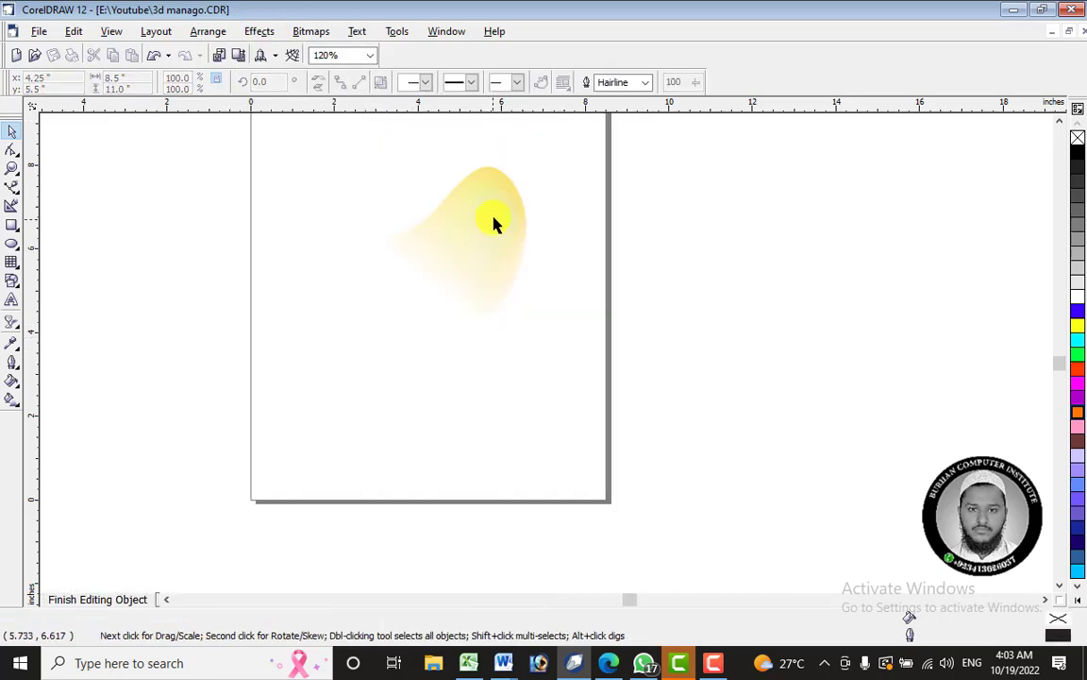
click(493, 214)
drag(493, 206, 456, 423)
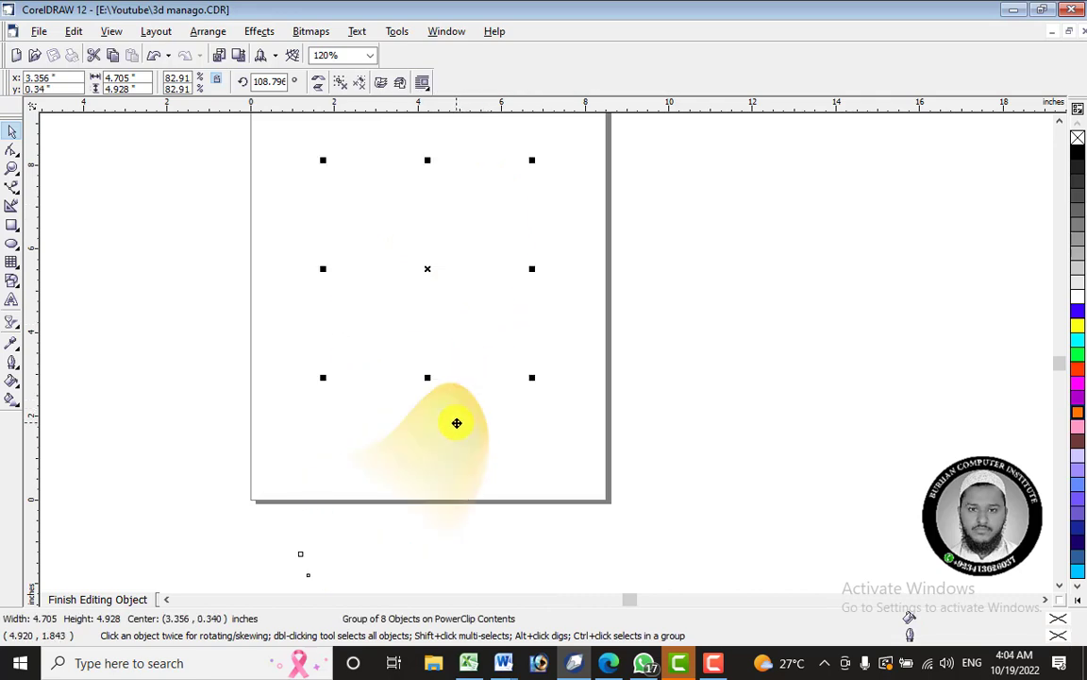
right_click(456, 423)
click(518, 135)
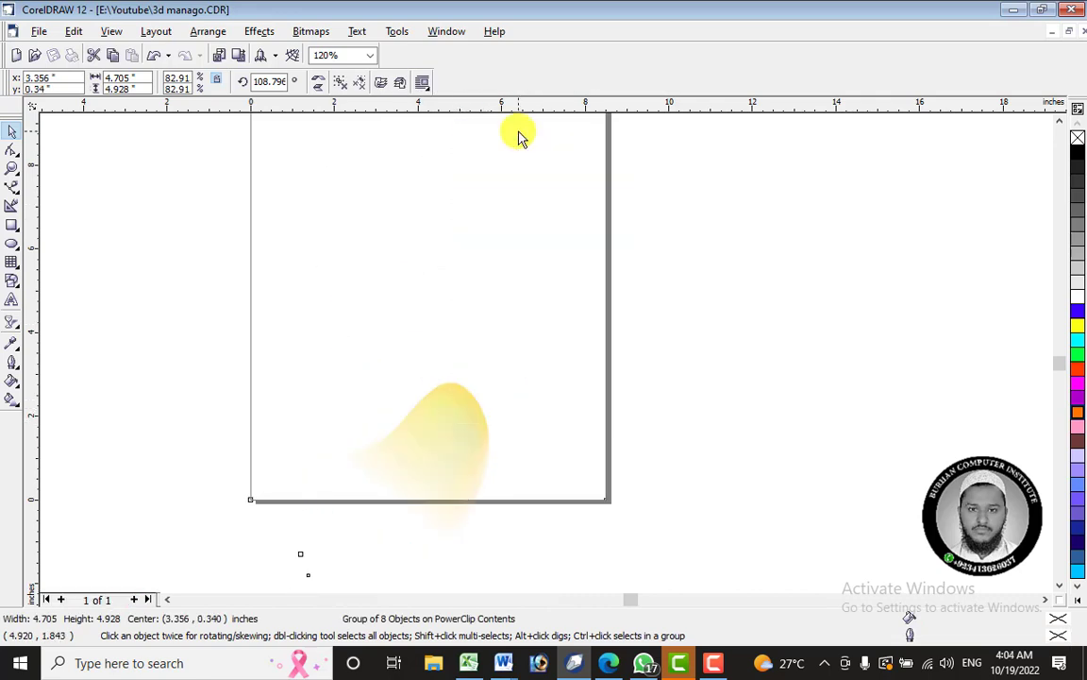
Edit the background's PowerClip contents, move the reflection up to x 3.397, y 0.99 inches, and finish editing.
right_click(458, 428)
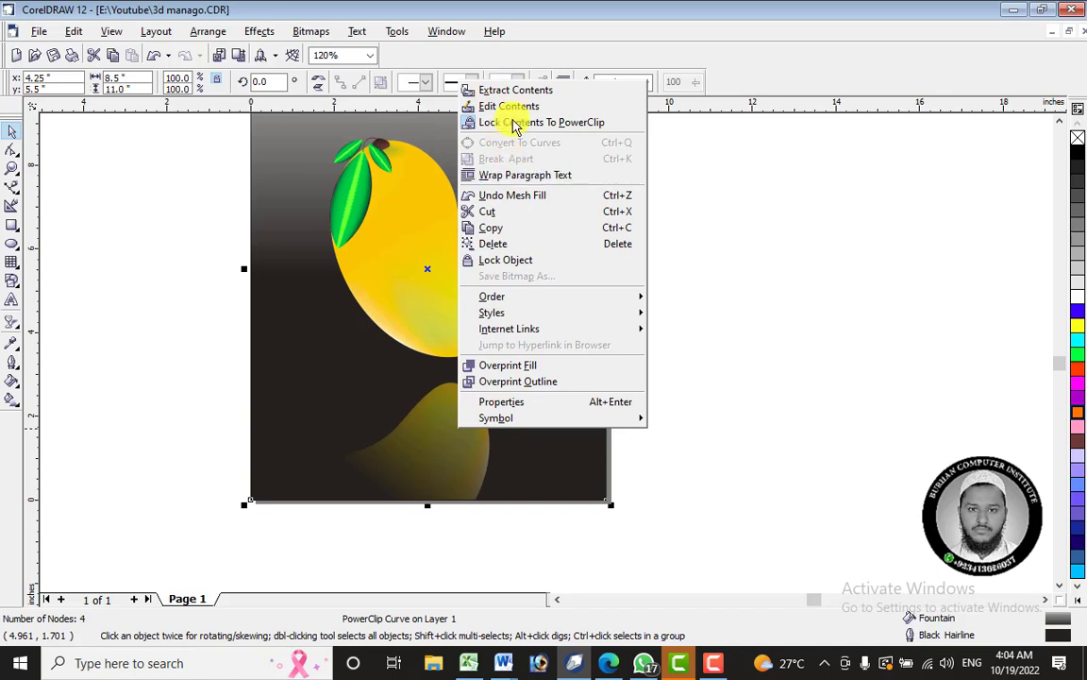
click(507, 107)
click(451, 435)
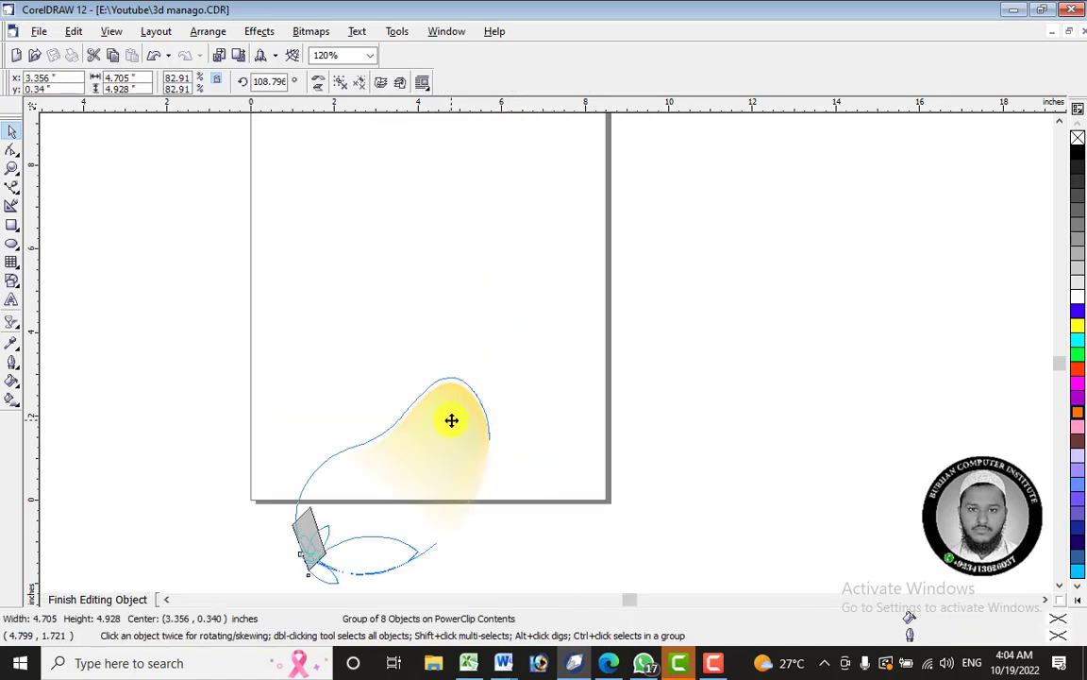
right_click(453, 399)
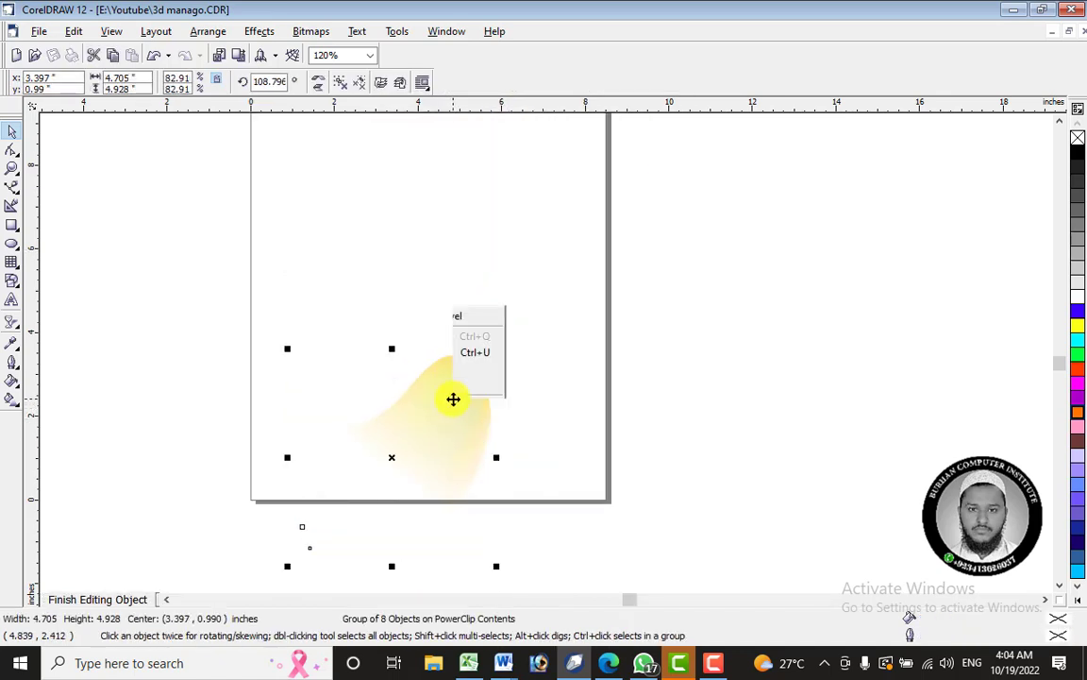
click(534, 110)
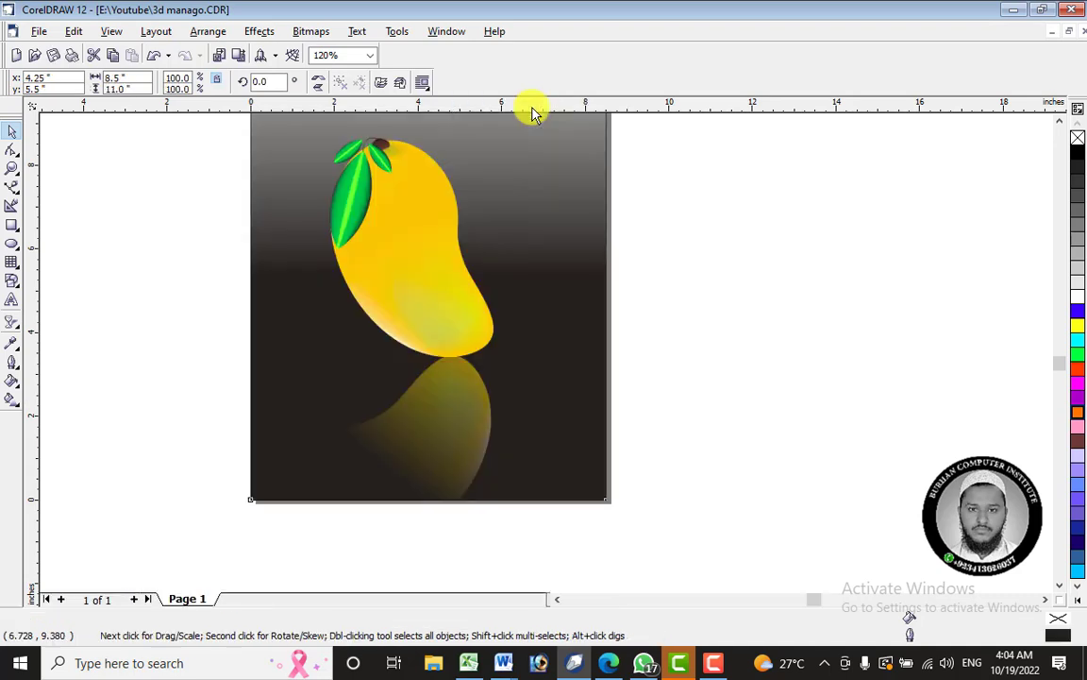
Reopen the background's PowerClip contents, nudge the reflection to x 3.497, y 0.79 inches, and finish editing.
right_click(439, 401)
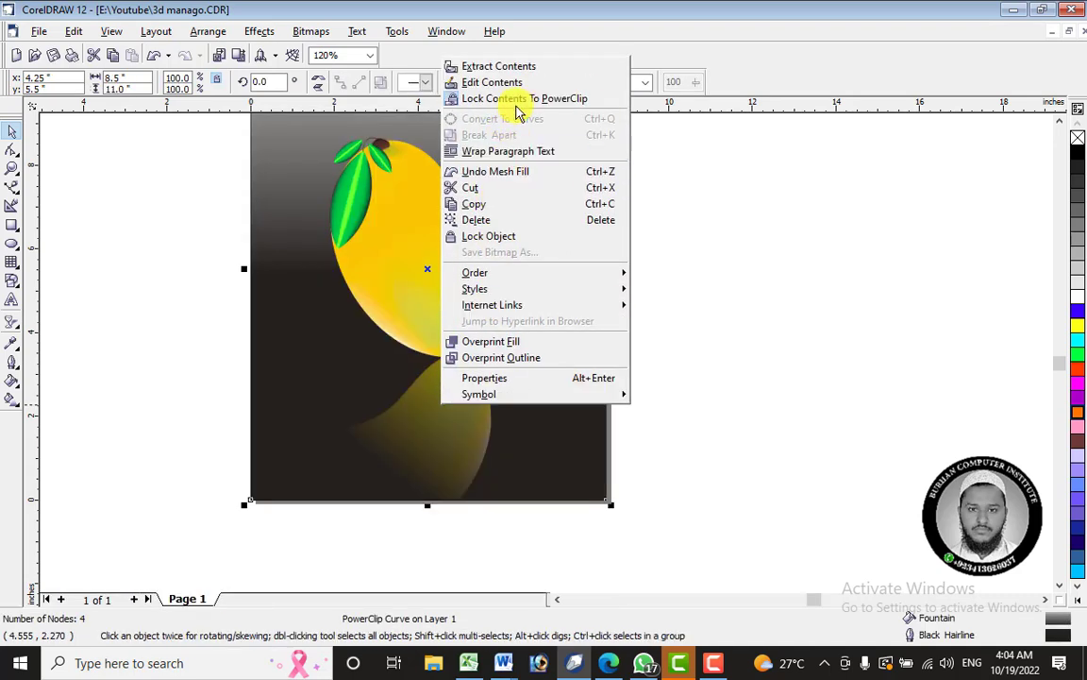
key(Escape)
click(420, 412)
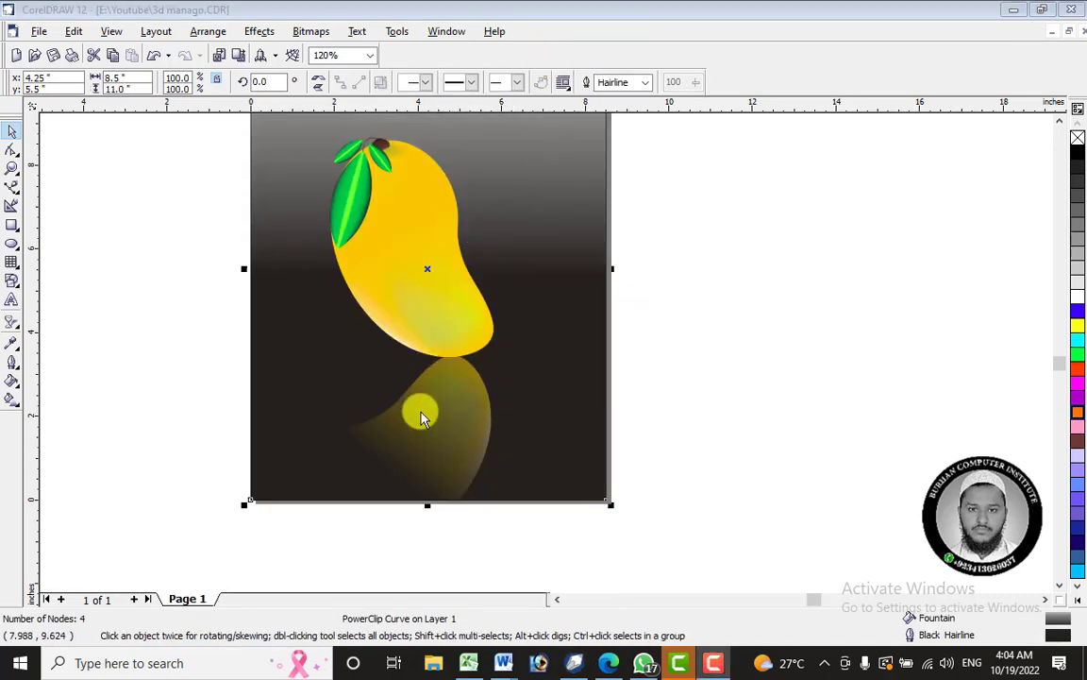
right_click(448, 382)
click(501, 62)
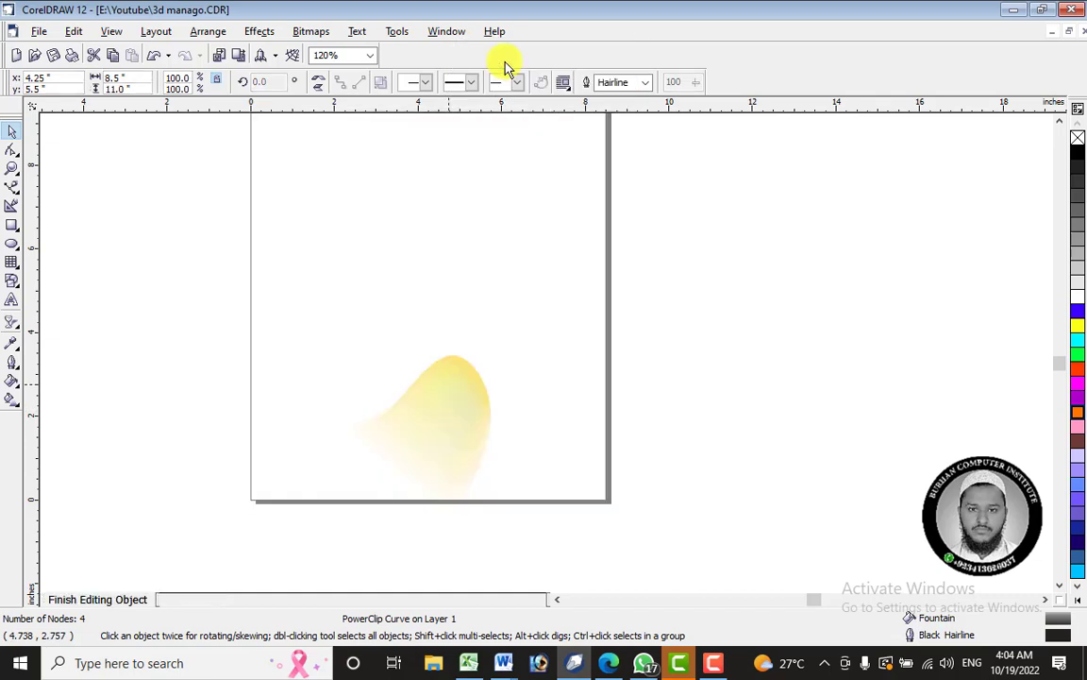
click(399, 416)
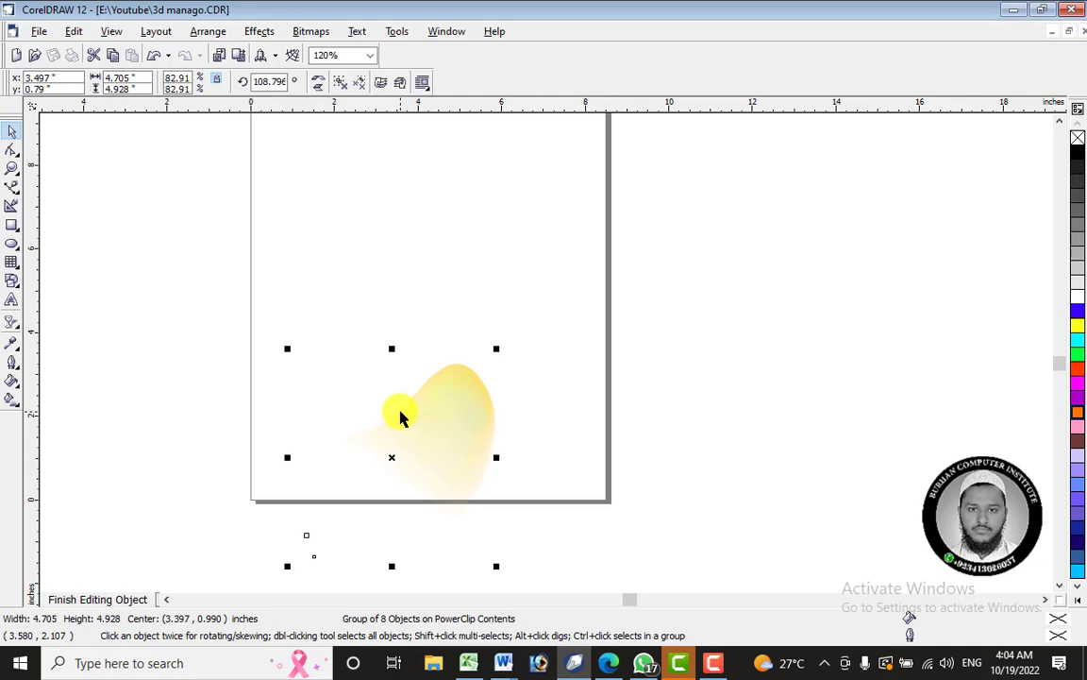
right_click(425, 411)
click(514, 116)
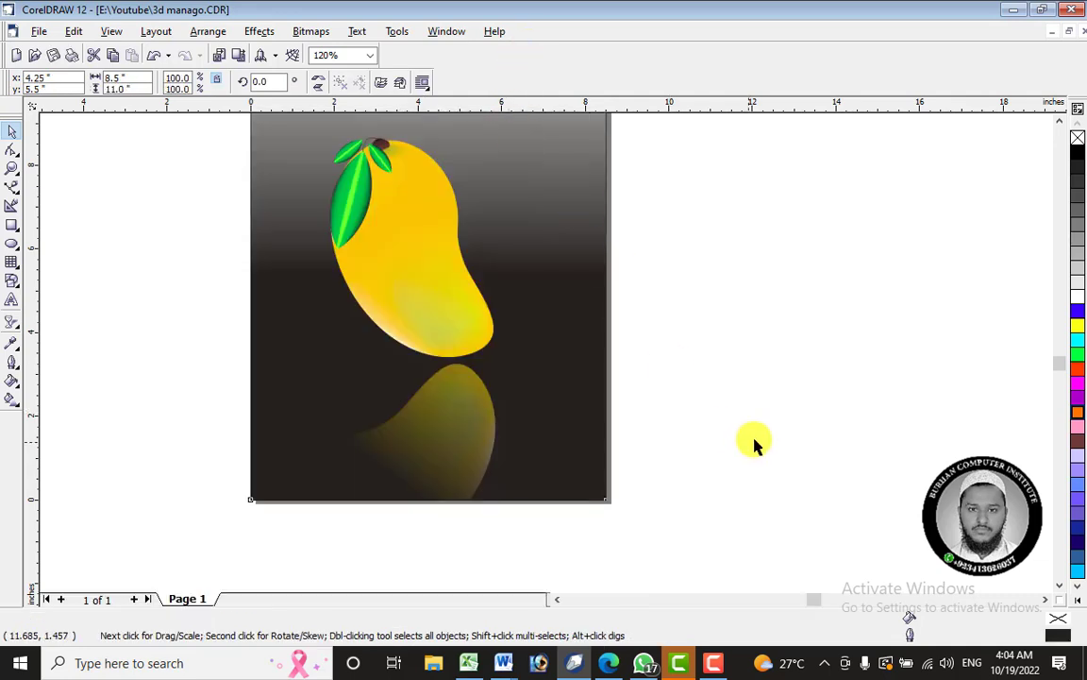
Remove the black hairline outline from the page-sized gradient background, leaving nothing selected.
scroll(476, 406, down, 2)
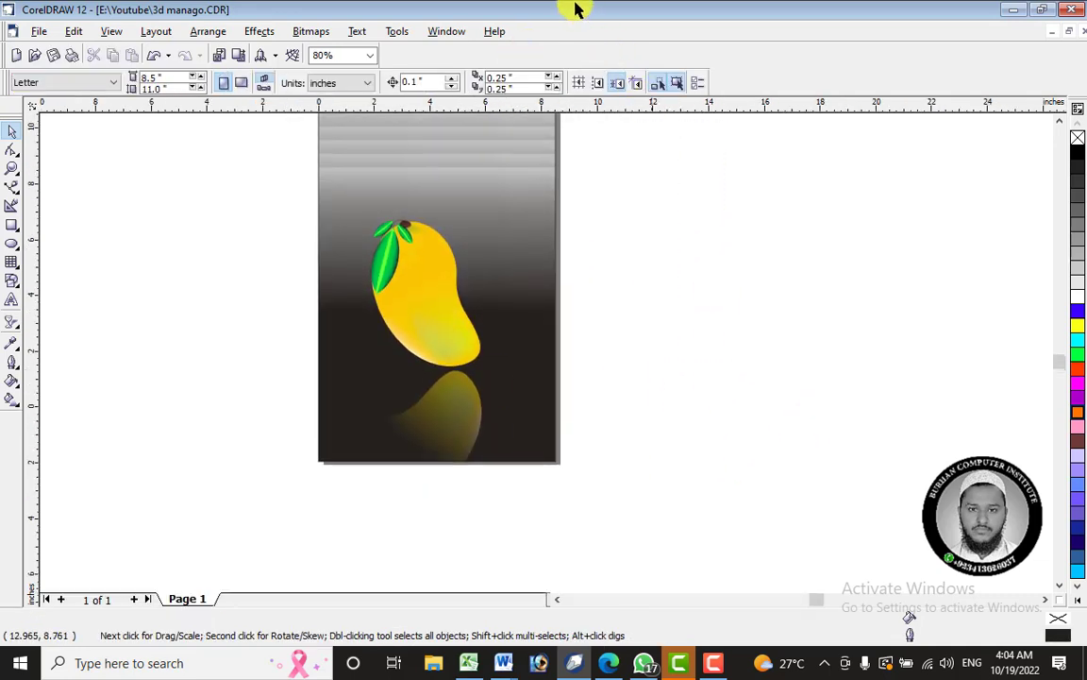
mouse_move(262, 180)
mouse_down()
mouse_move(625, 539)
mouse_move(658, 458)
mouse_up()
click(636, 422)
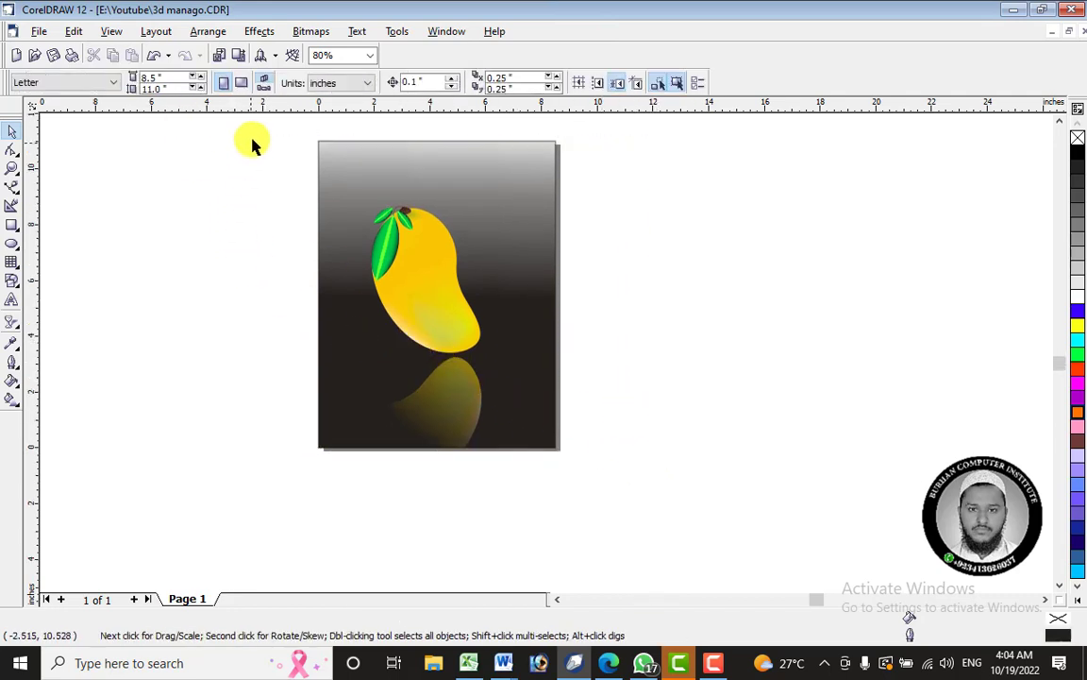
drag(253, 144, 692, 456)
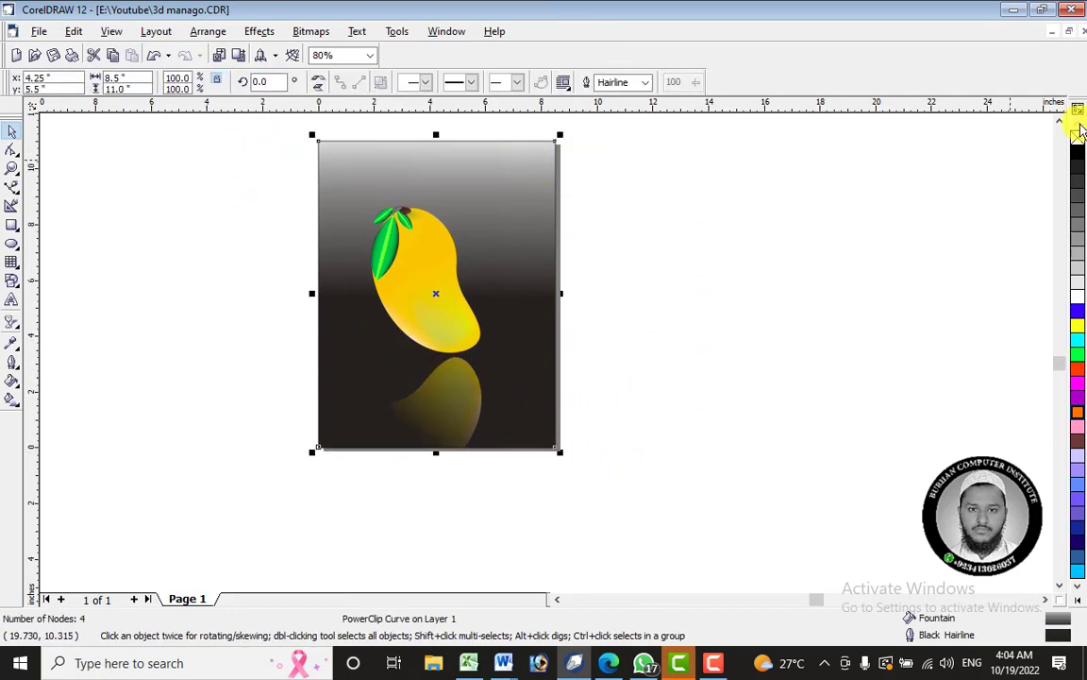
key(Escape)
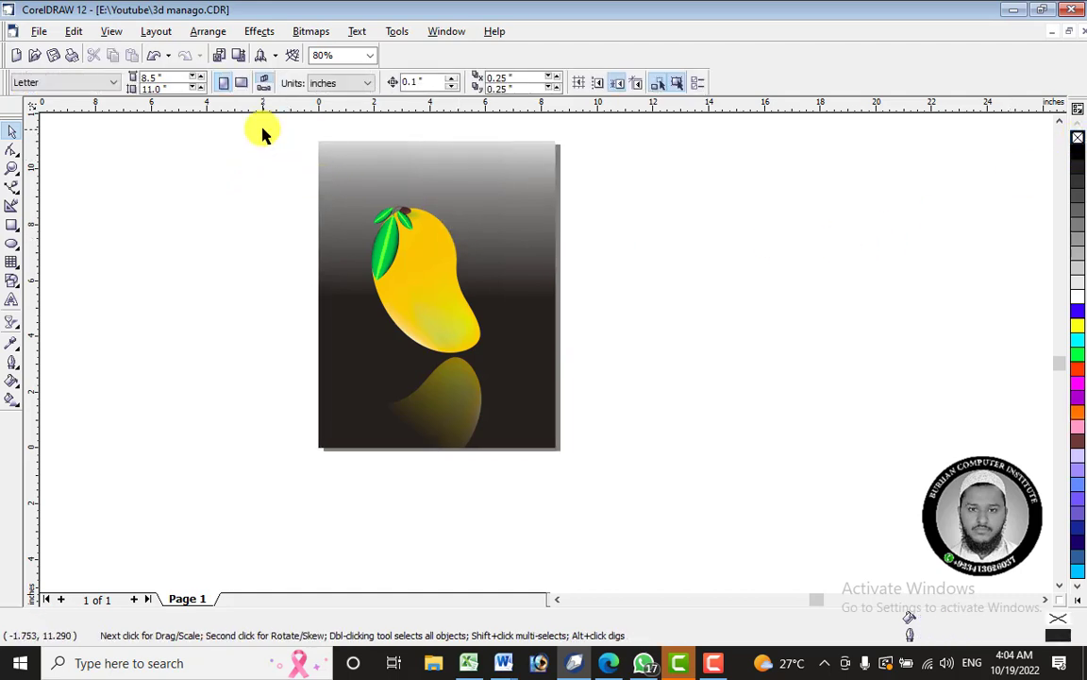
Export the illustration to the Youtube folder as a JPEG named "mango in corel", with compression 10 and smoothing 10.
click(41, 36)
click(85, 216)
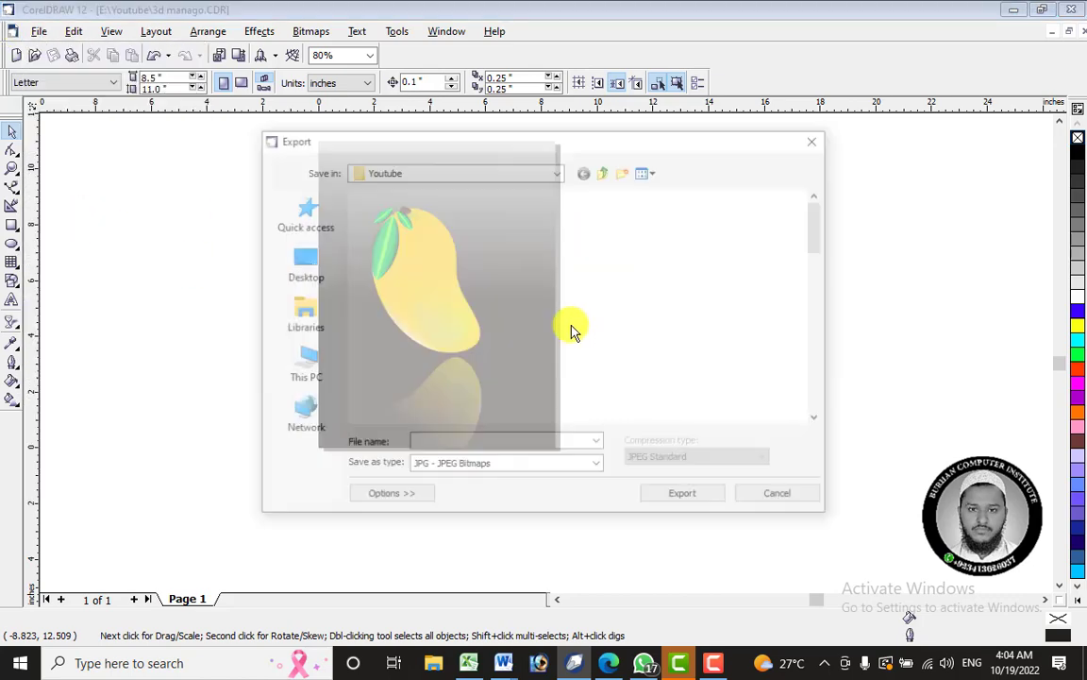
click(303, 264)
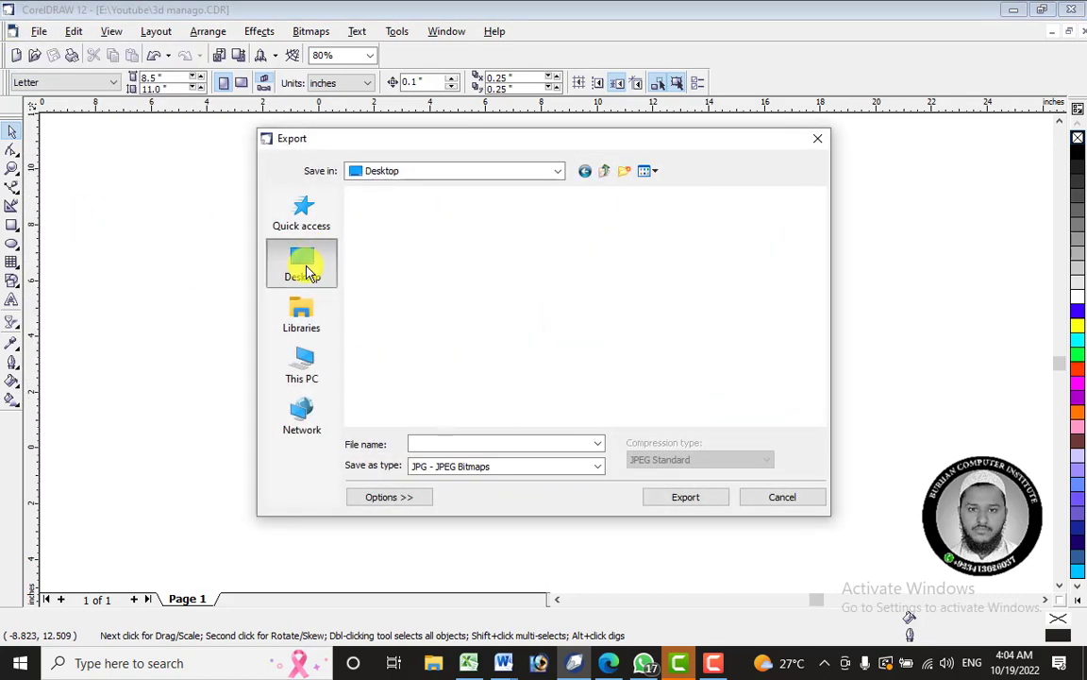
click(591, 174)
click(530, 446)
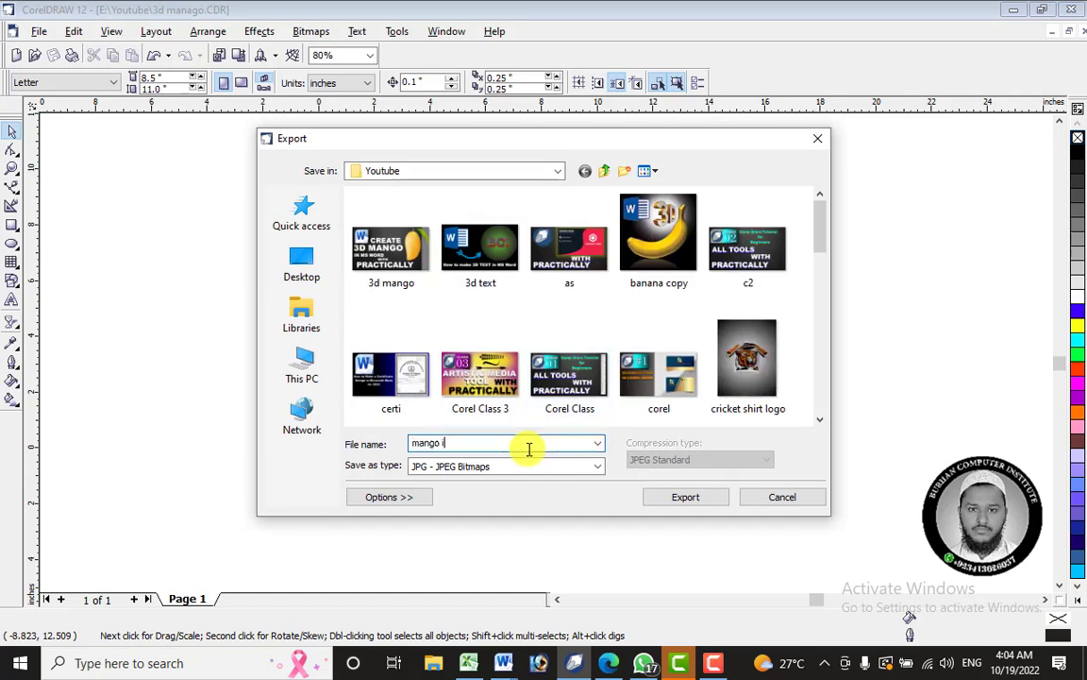
key(Return)
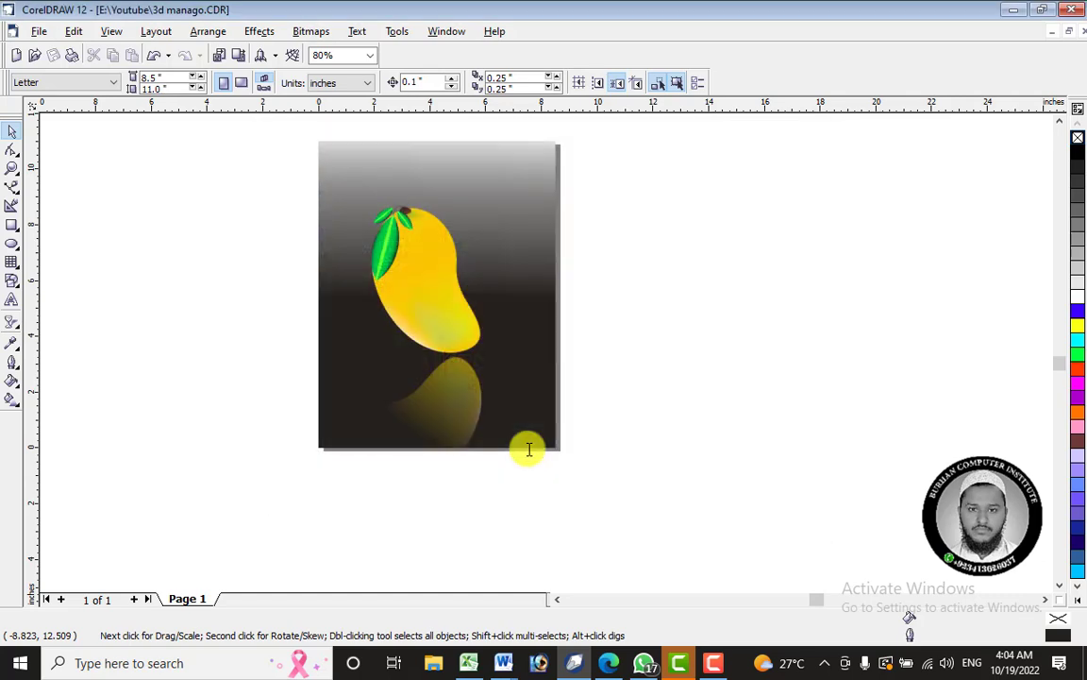
click(526, 502)
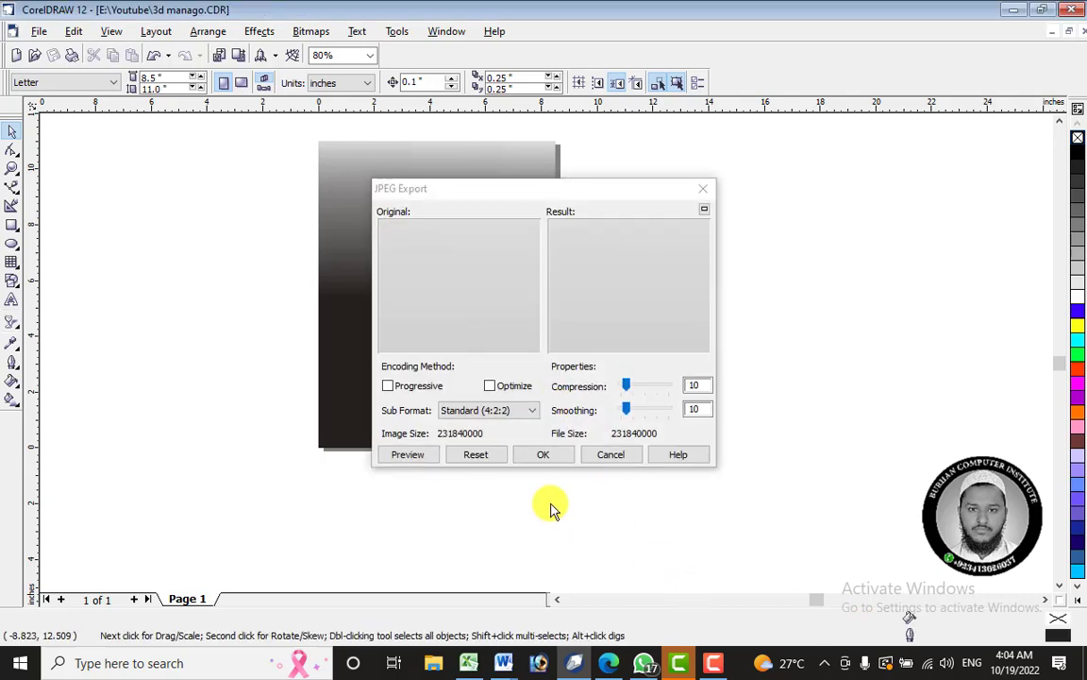
click(543, 454)
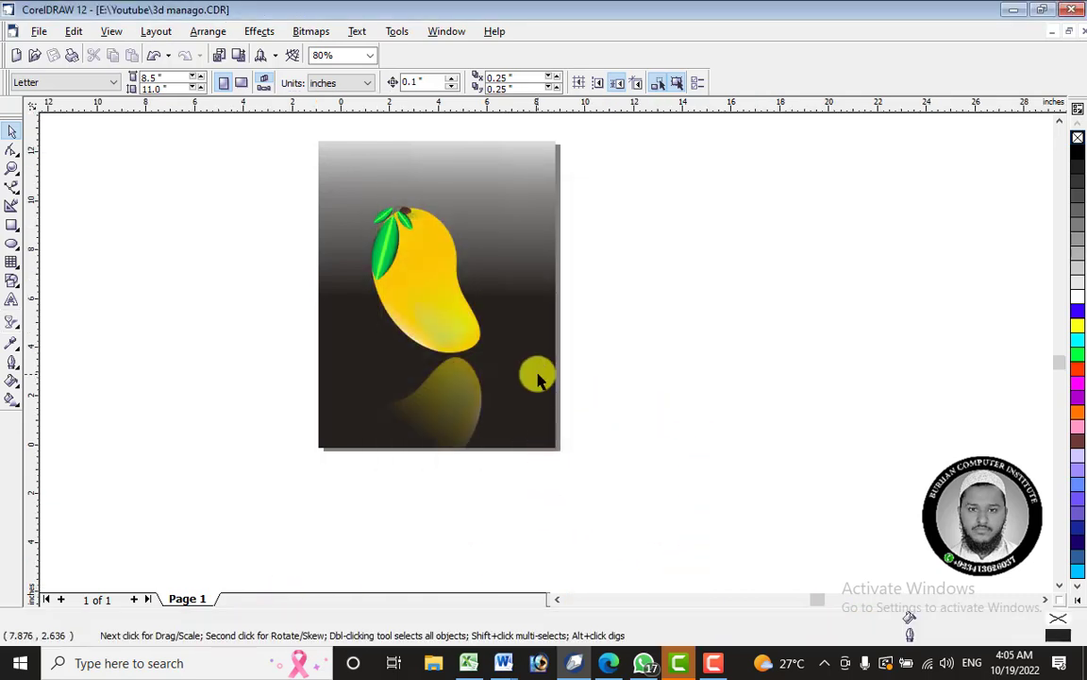
Switch to File Explorer and open the exported "mango in corel" image from Quick access.
scroll(538, 380, down, 5)
scroll(538, 379, up, 3)
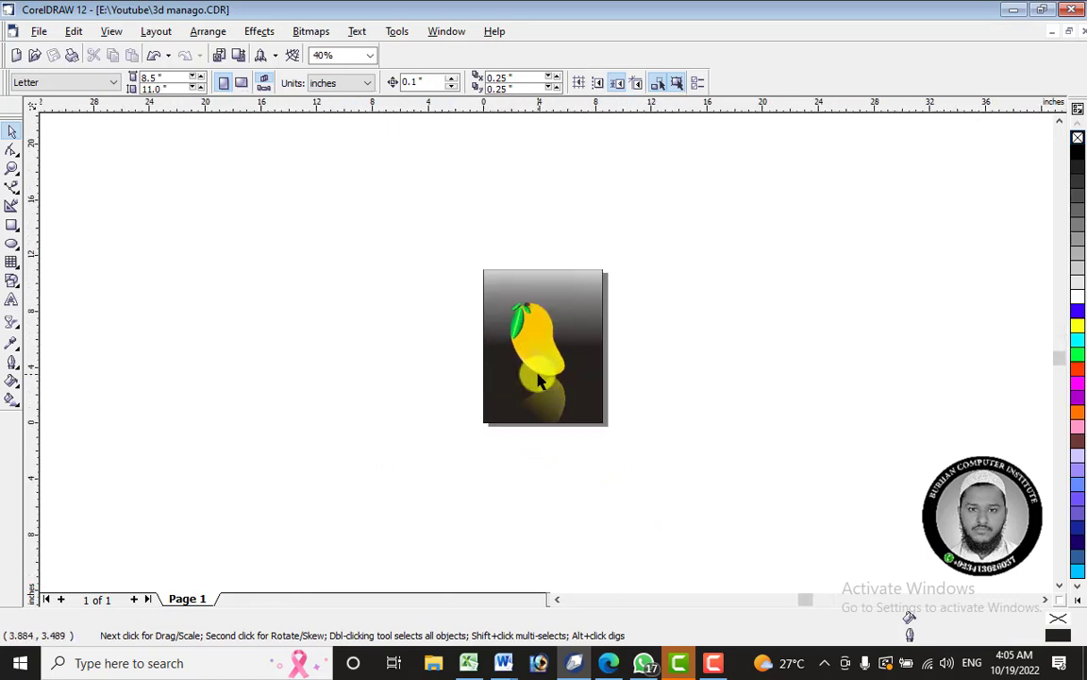
scroll(567, 488, up, 1)
click(436, 664)
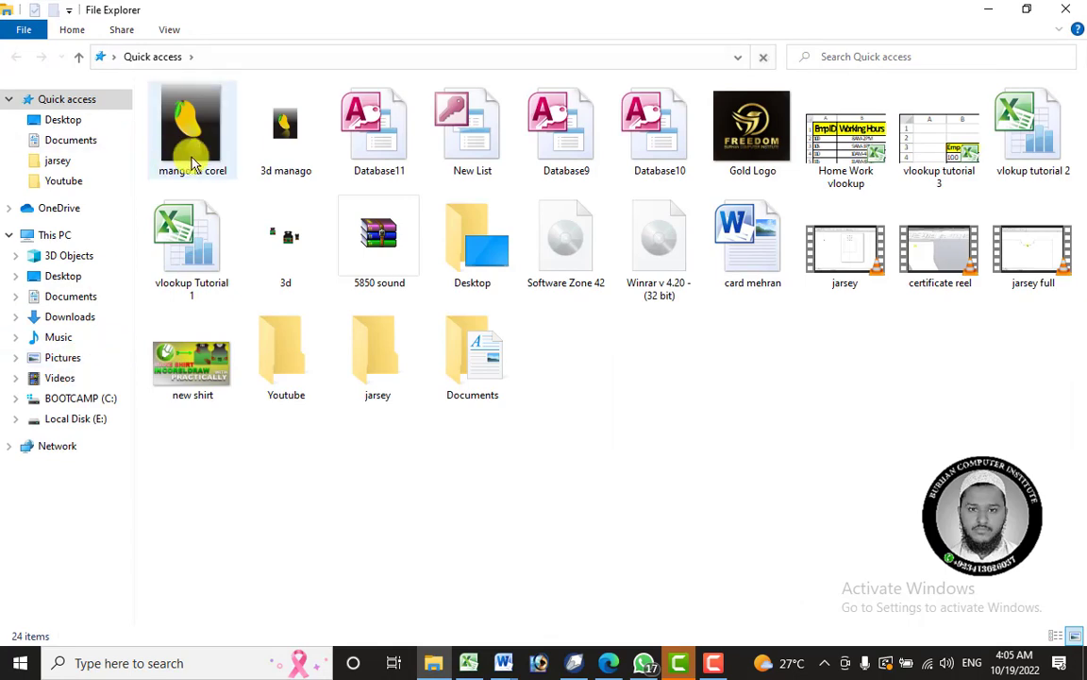
click(217, 118)
double_click(212, 118)
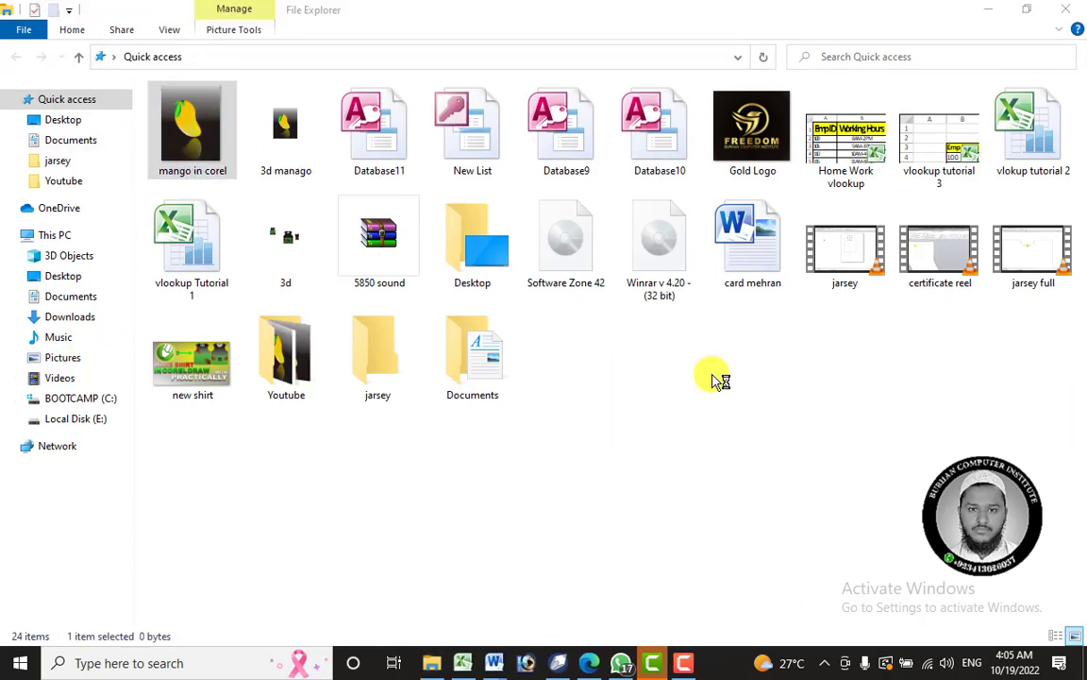